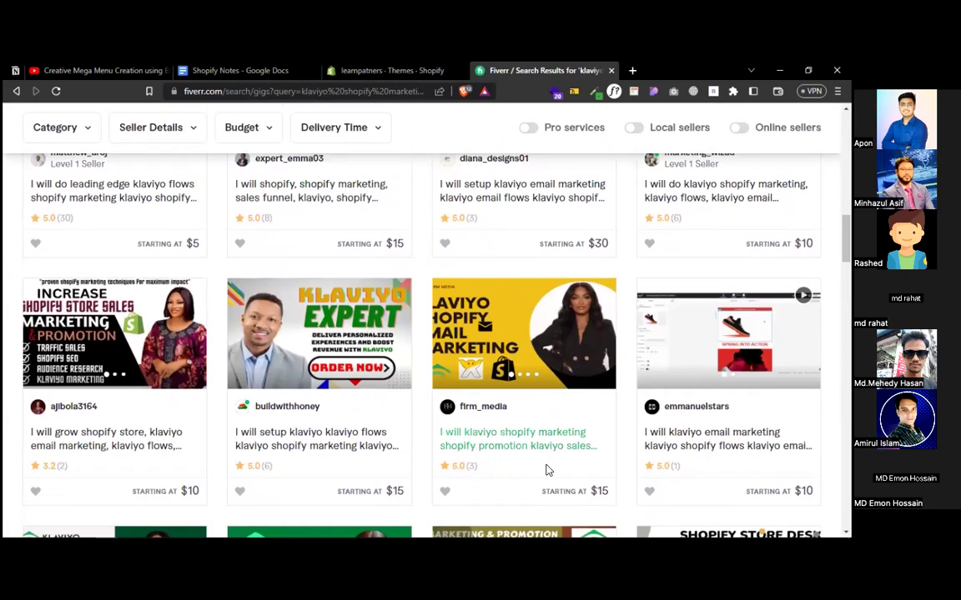
- In the Shopify admin, go through Apps > App and sales channel settings to the Shopify App Store
left_click(373, 74)
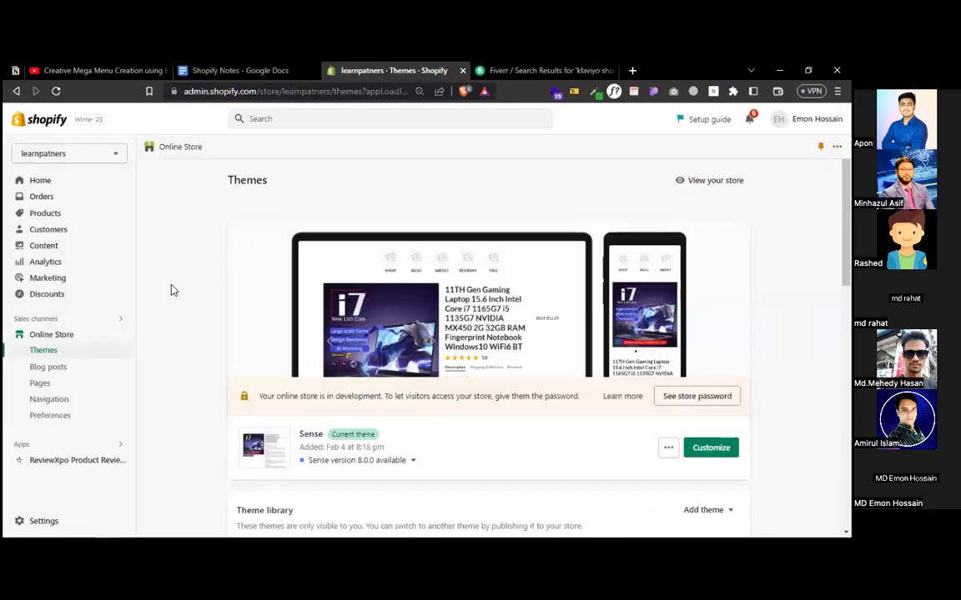
left_click(66, 444)
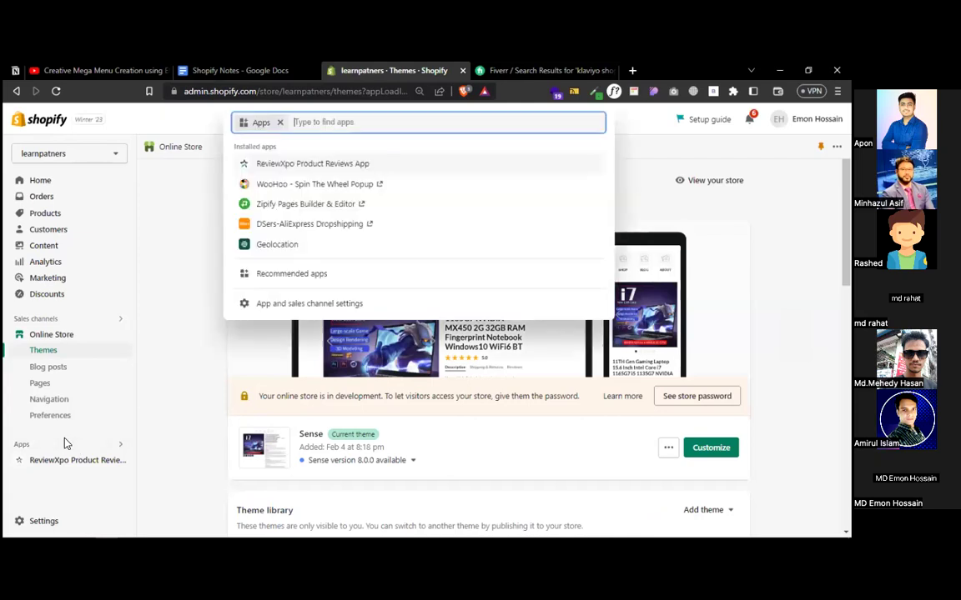
left_click(284, 304)
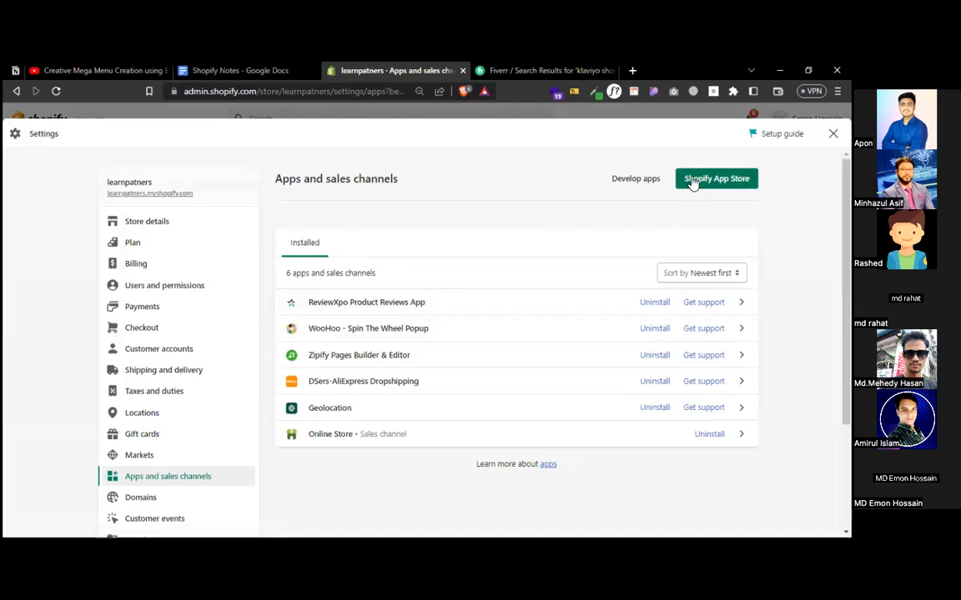
left_click(692, 182)
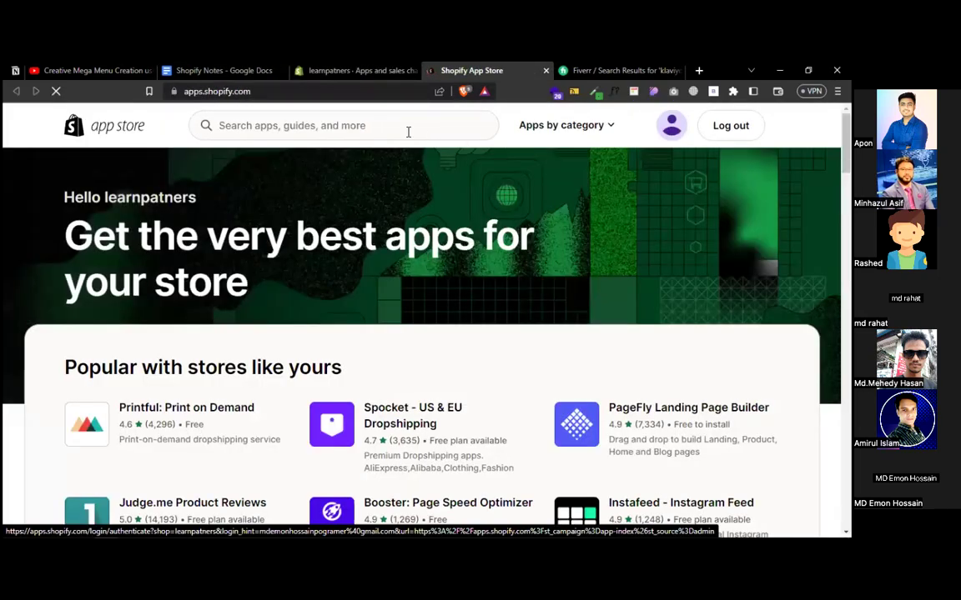
- Search the App Store for 'klaviyo' and add the Klaviyo: Email Marketing & SMS app
left_click(388, 126)
type("klaviyo")
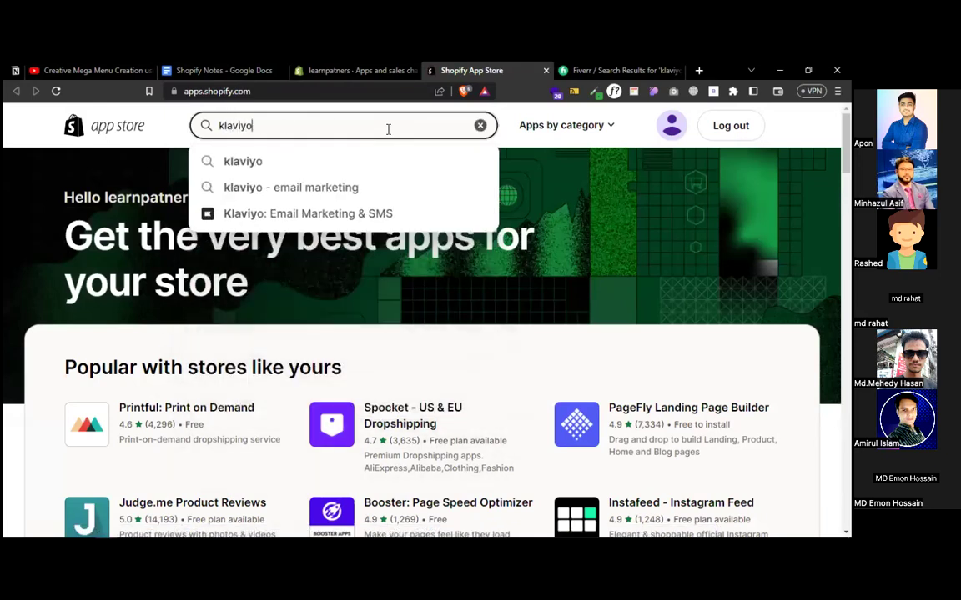
left_click(302, 165)
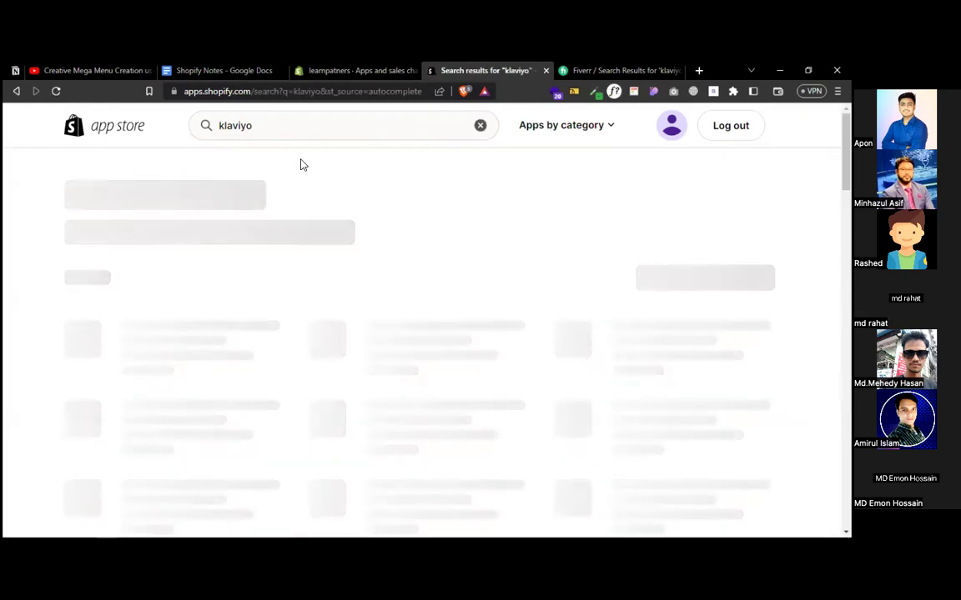
left_click(193, 297)
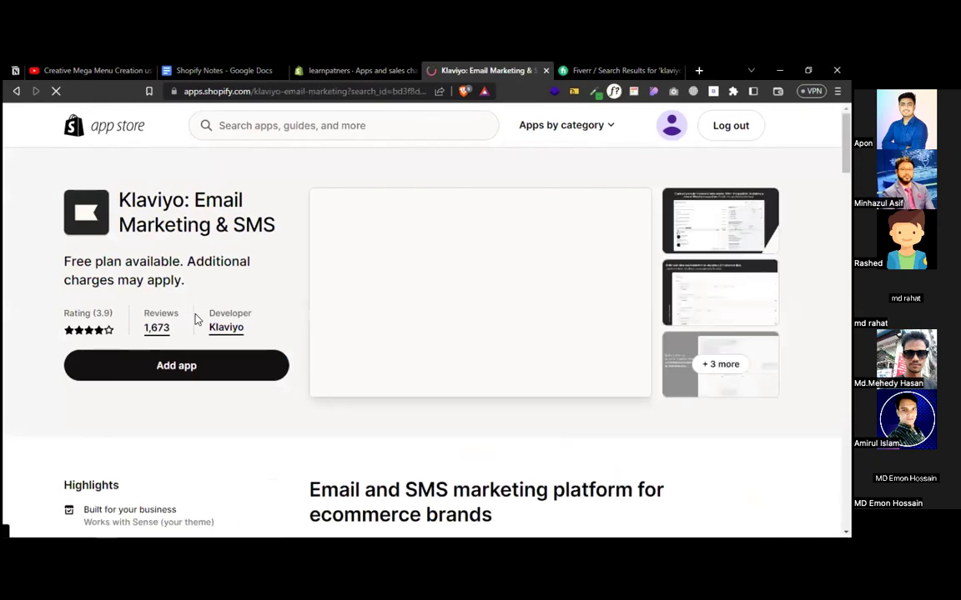
left_click(178, 367)
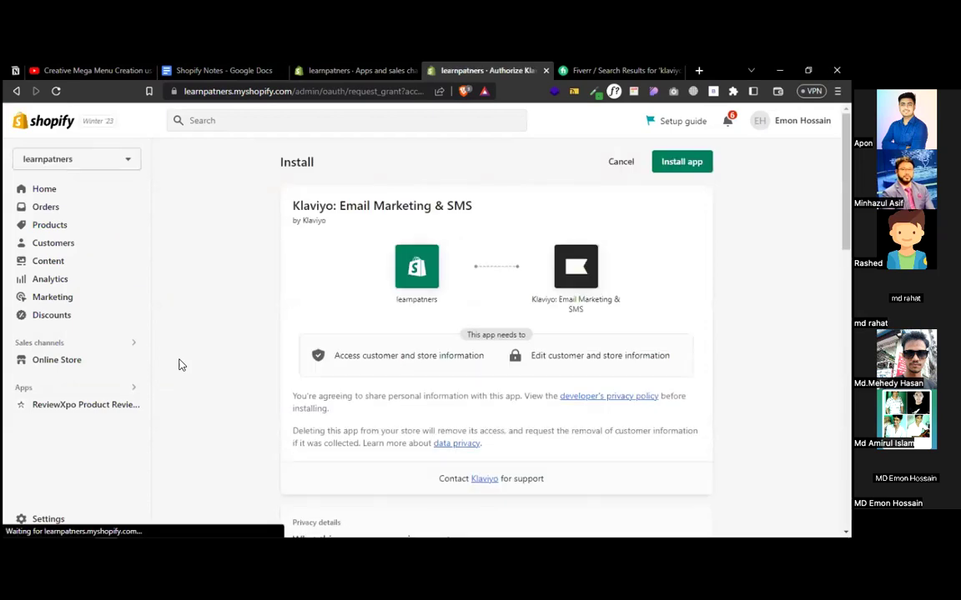
- Install the Klaviyo app on the Shopify store
left_click(681, 159)
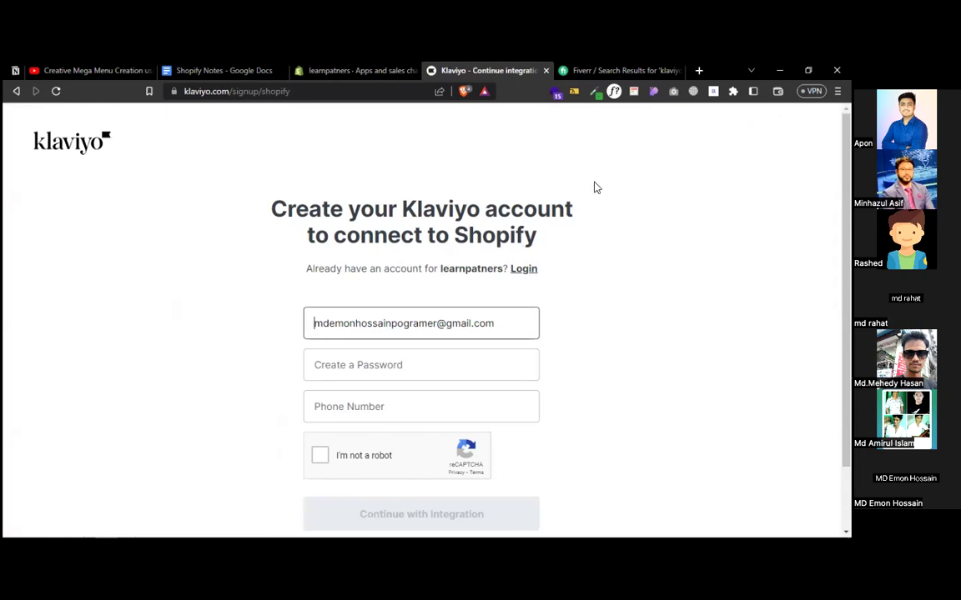
- Enter an account password and phone number, pass the robot check, and continue with the integration
left_click(404, 366)
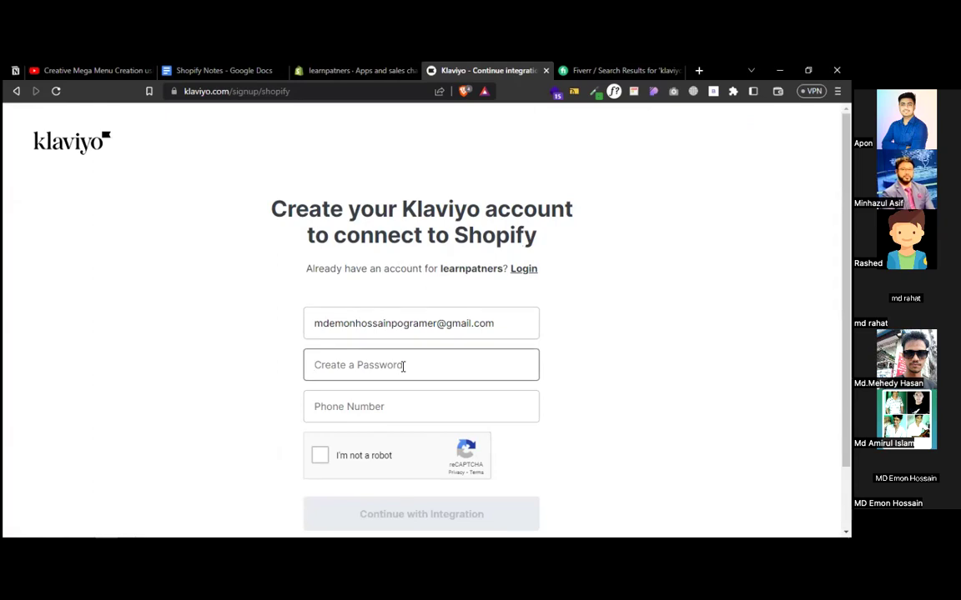
type("•••••••••")
key("Tab")
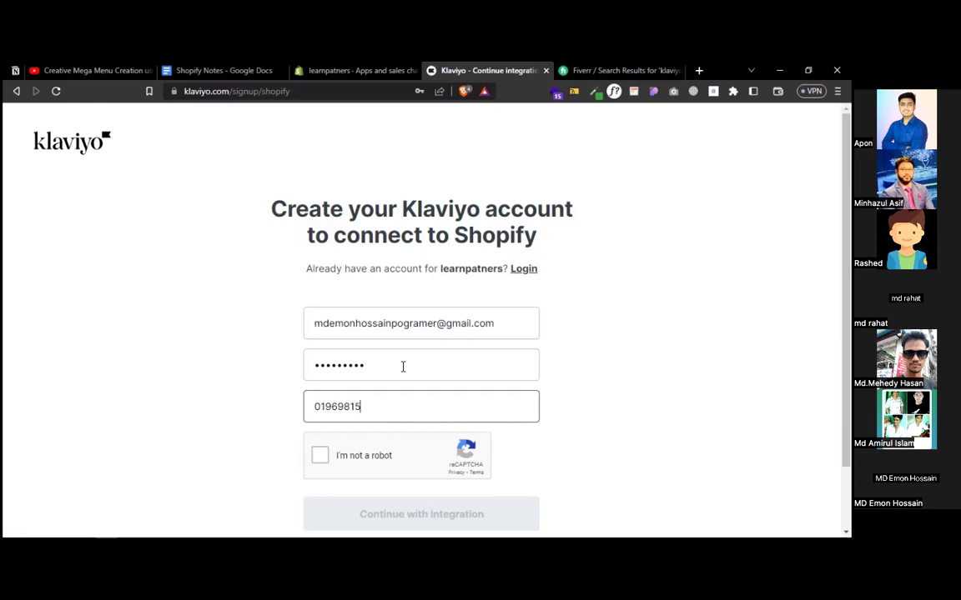
left_click(322, 464)
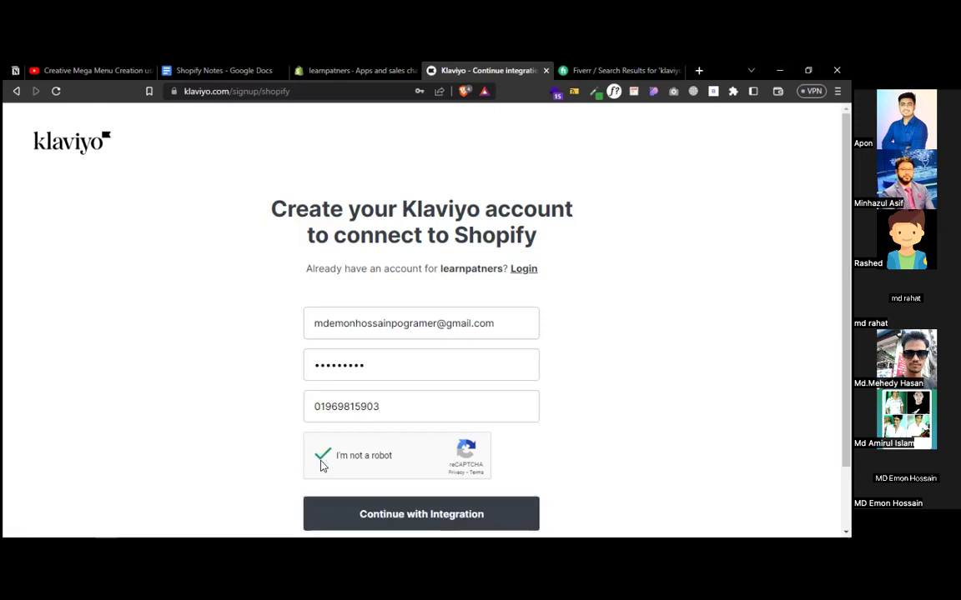
left_click(344, 512)
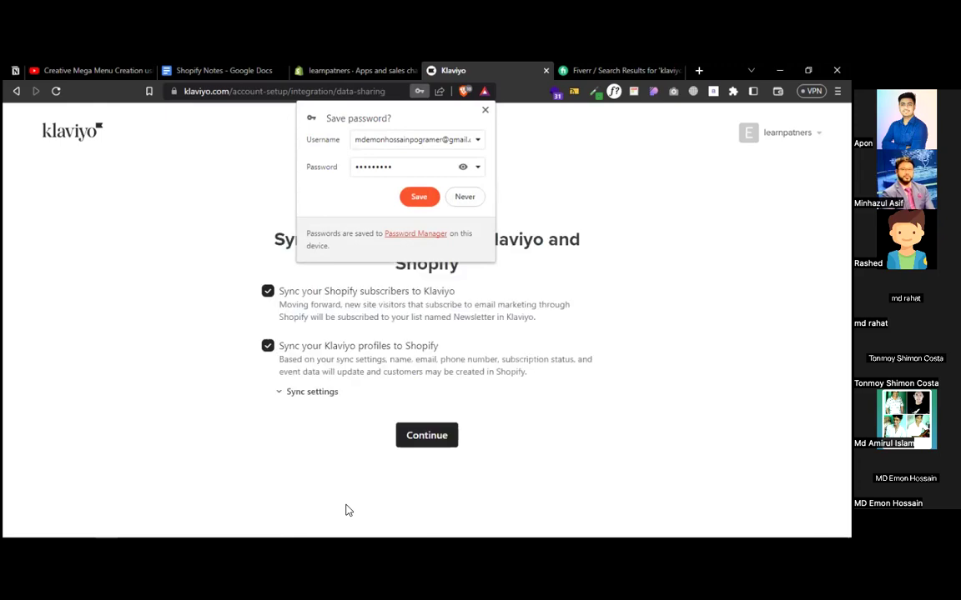
- Decline saving the password, keep both Shopify sync options, and start on the sender email address
left_click(463, 197)
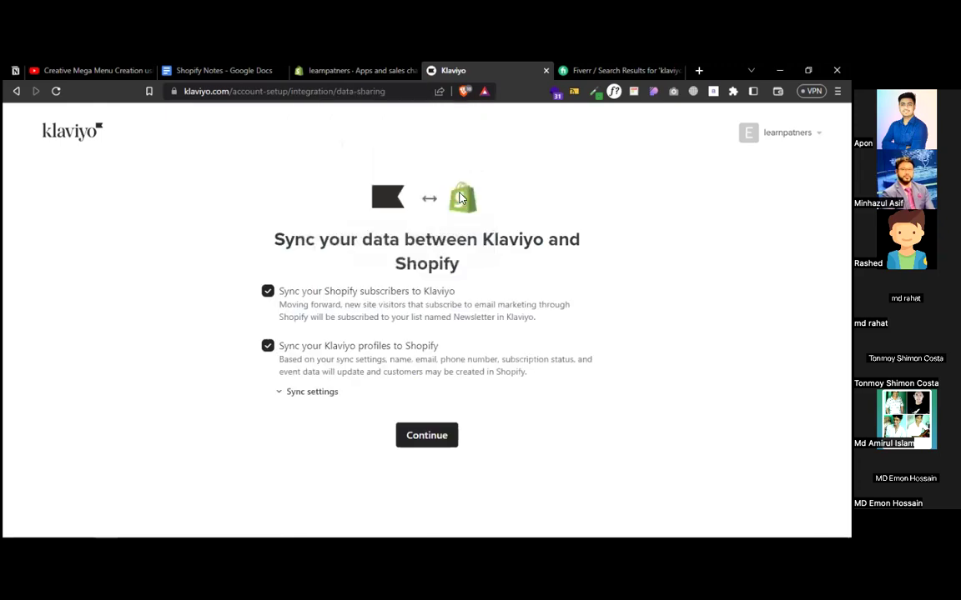
left_click(445, 439)
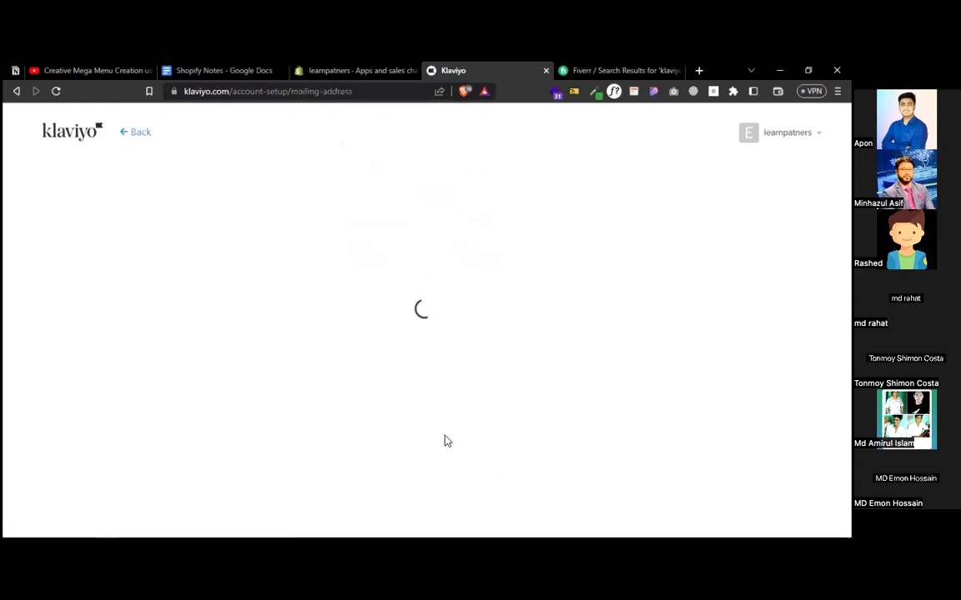
left_click(336, 319)
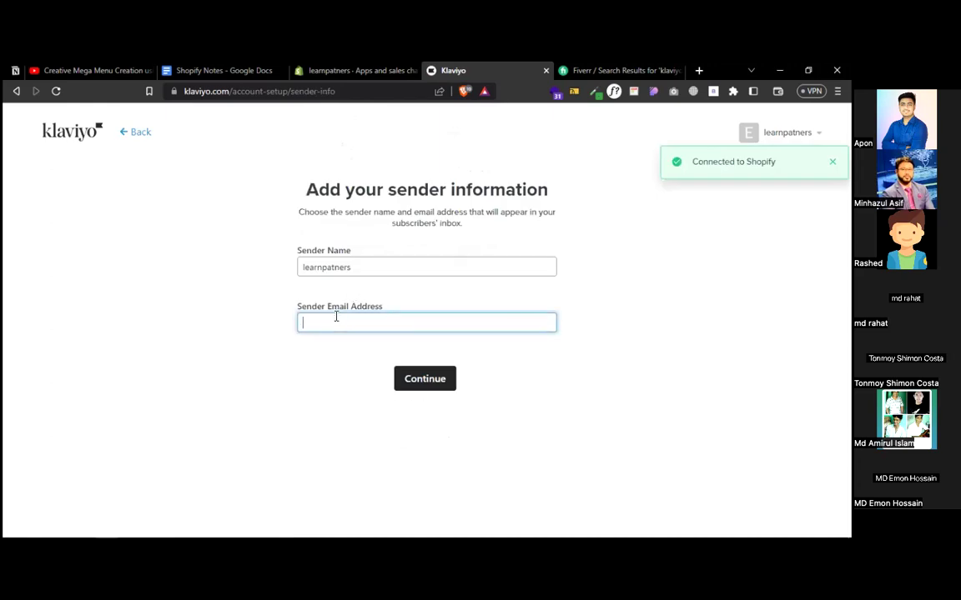
- Open Gmail in a new browser tab beside Klaviyo
right_click(460, 70)
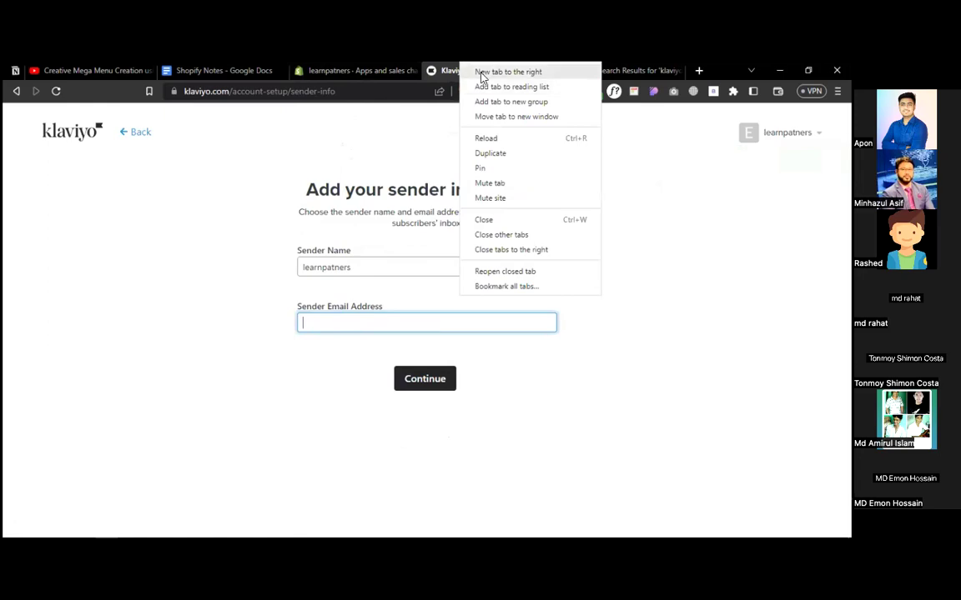
left_click(481, 75)
type("g")
key("Return")
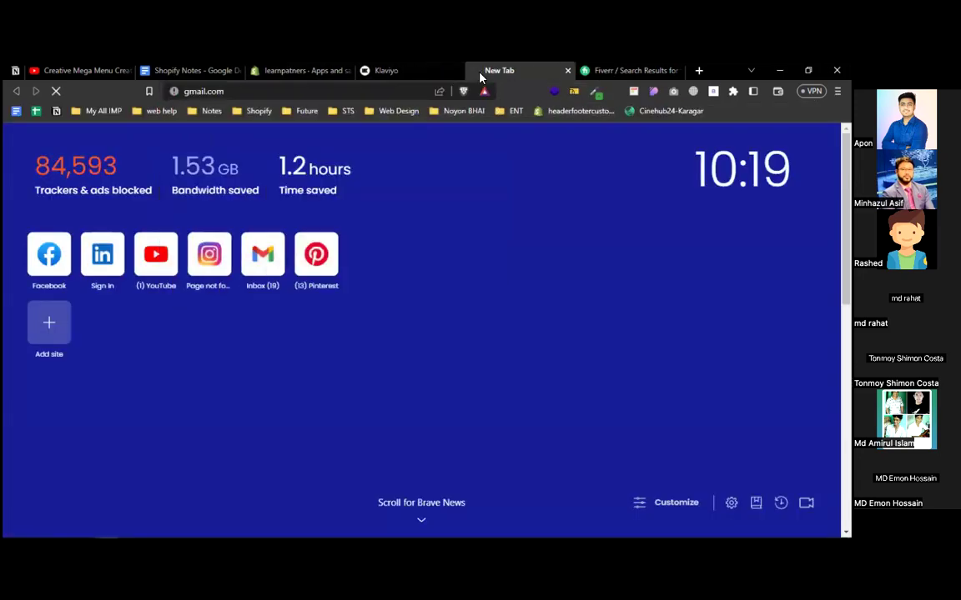
- Switch Gmail to the second signed-in Google account and close the old inbox tab
left_click(428, 70)
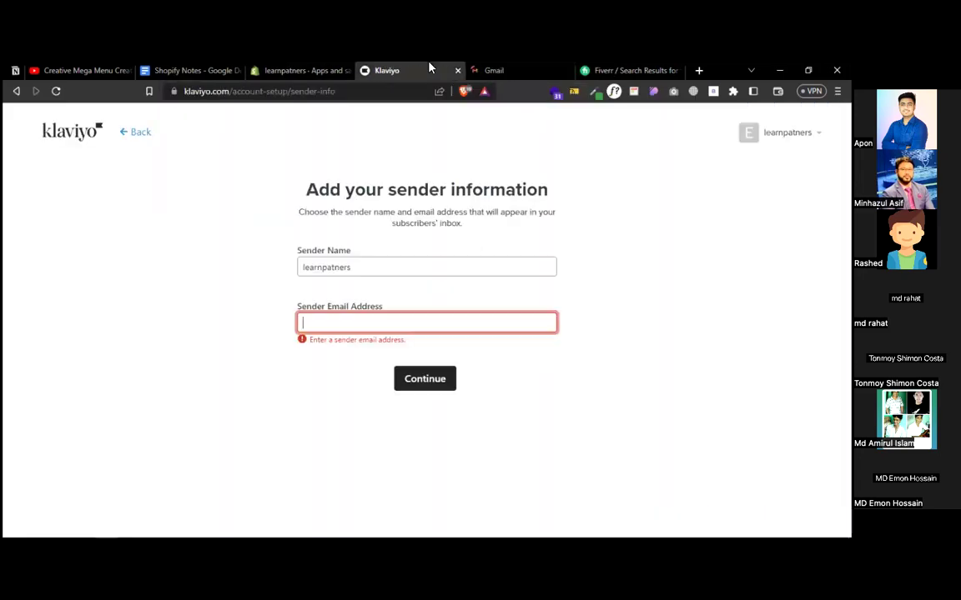
left_click(487, 68)
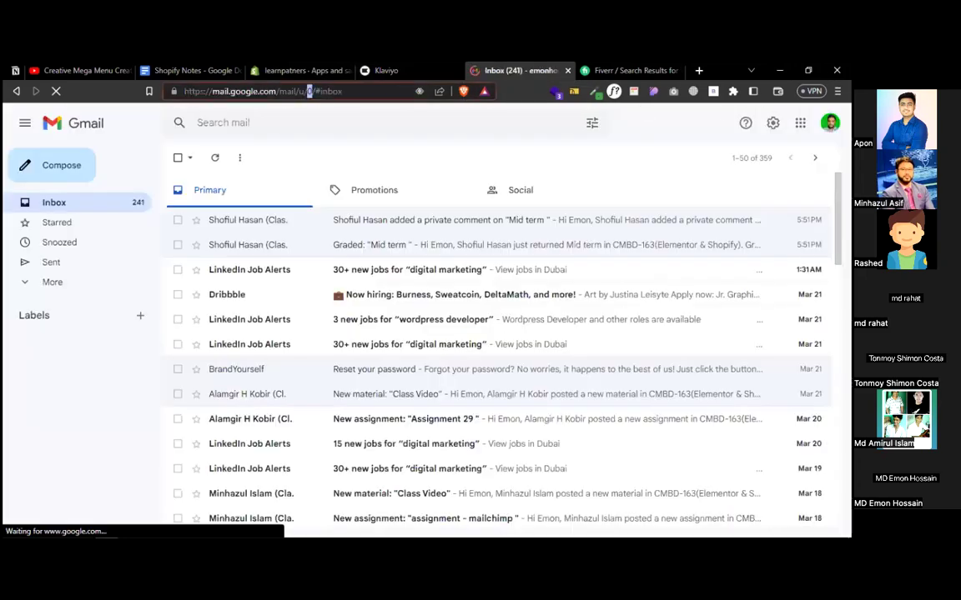
left_click(829, 122)
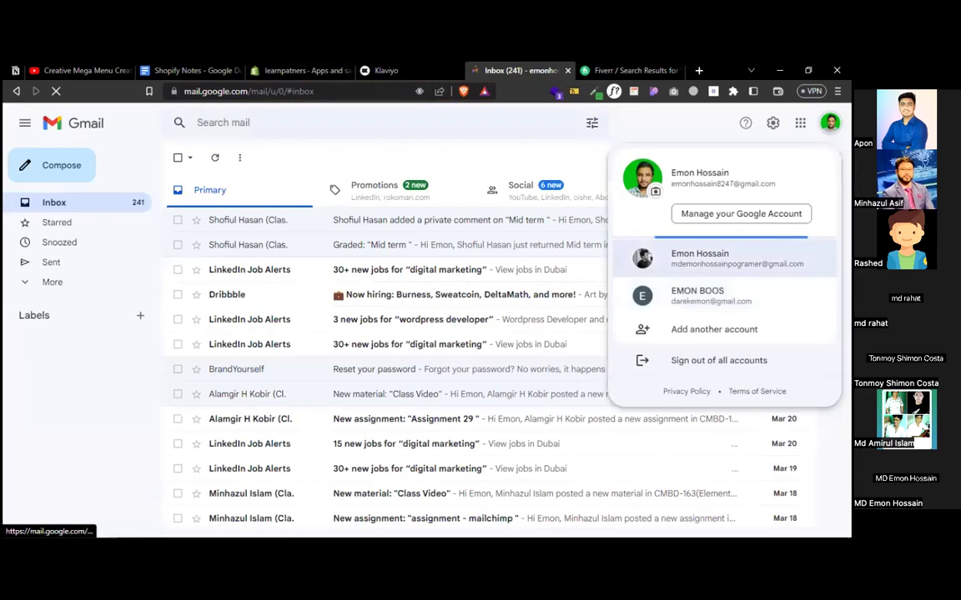
left_click(740, 269)
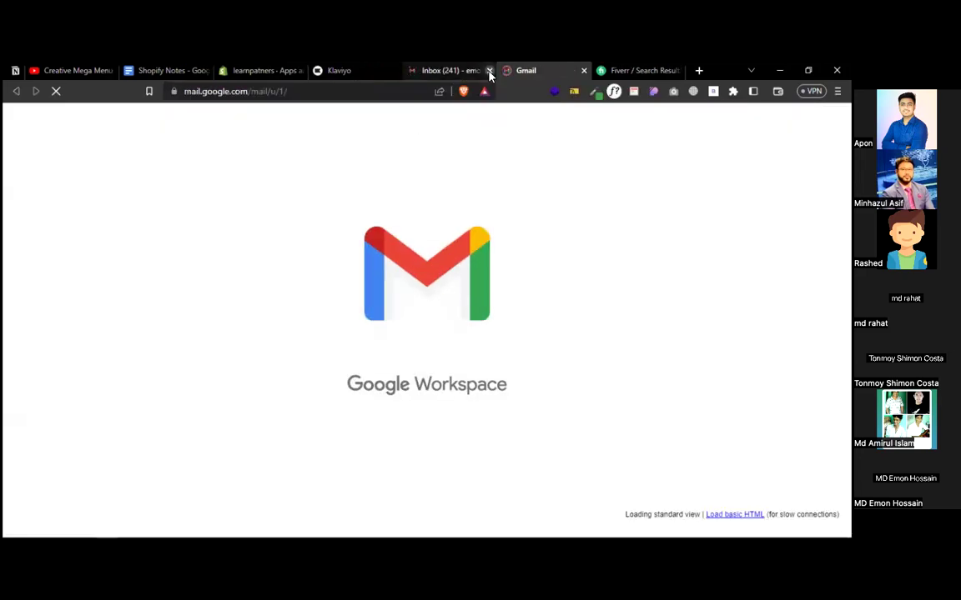
left_click(490, 71)
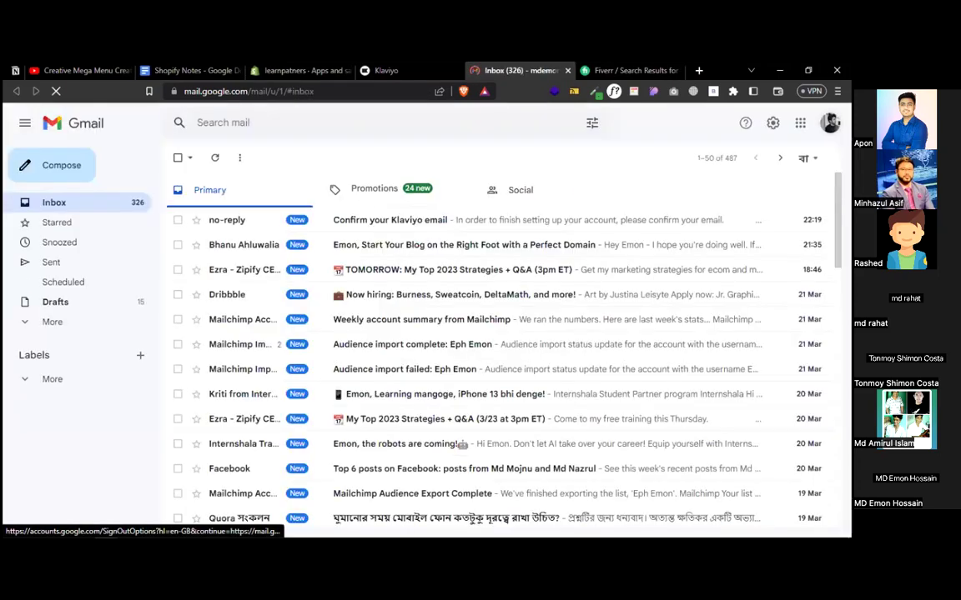
- Copy that account's email address and paste it as Klaviyo's Sender Email Address
left_click(830, 122)
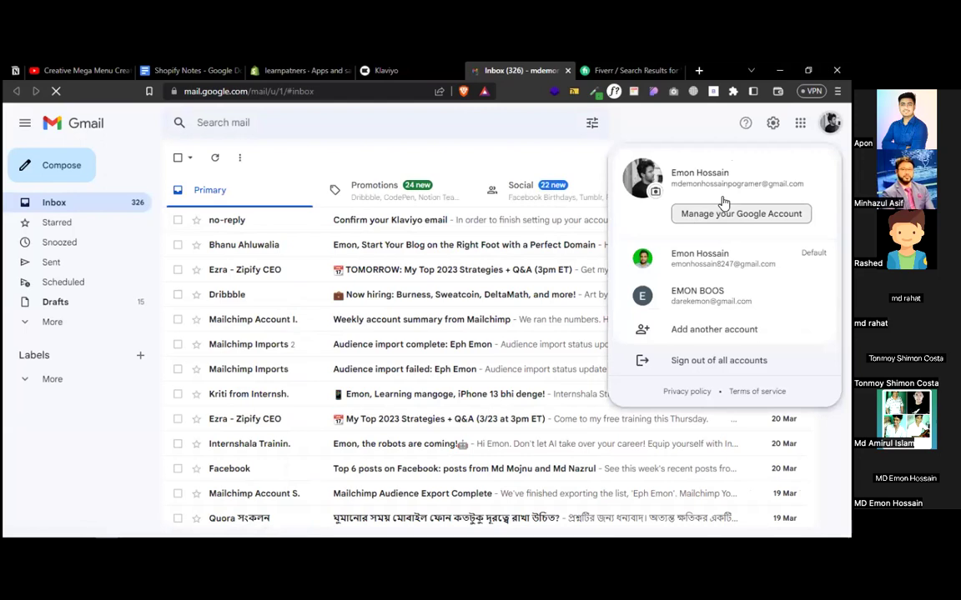
triple_click(724, 184)
key("ctrl+c")
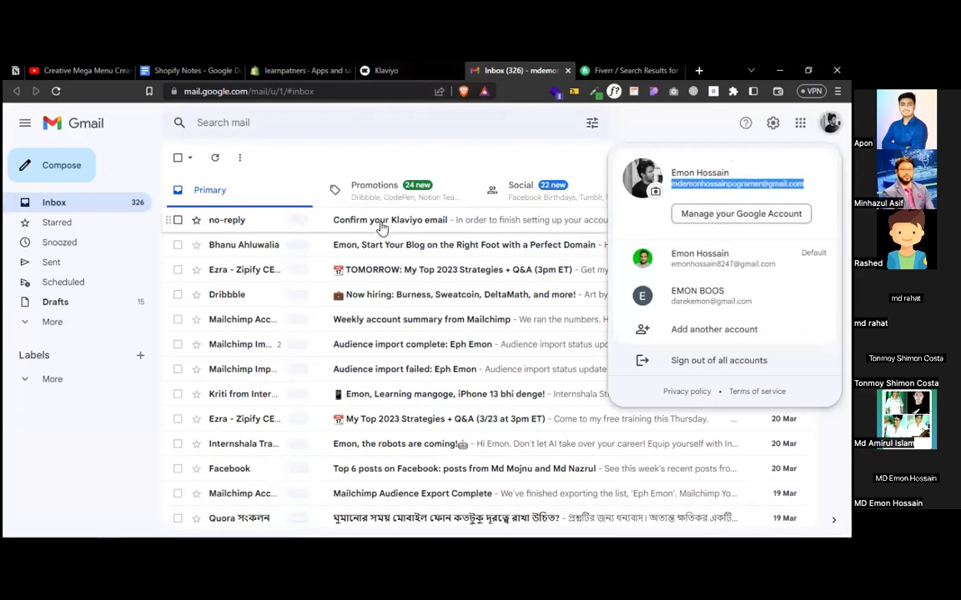
left_click(386, 70)
left_click(369, 323)
key("ctrl+v")
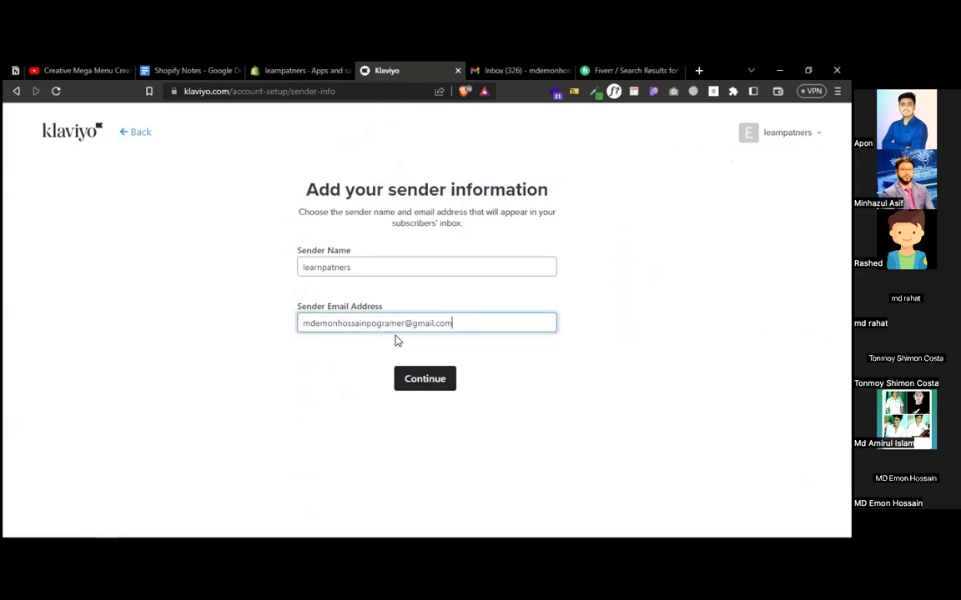
- Submit the sender details, choose Email only for reaching the audience, and return to Gmail
left_click(424, 380)
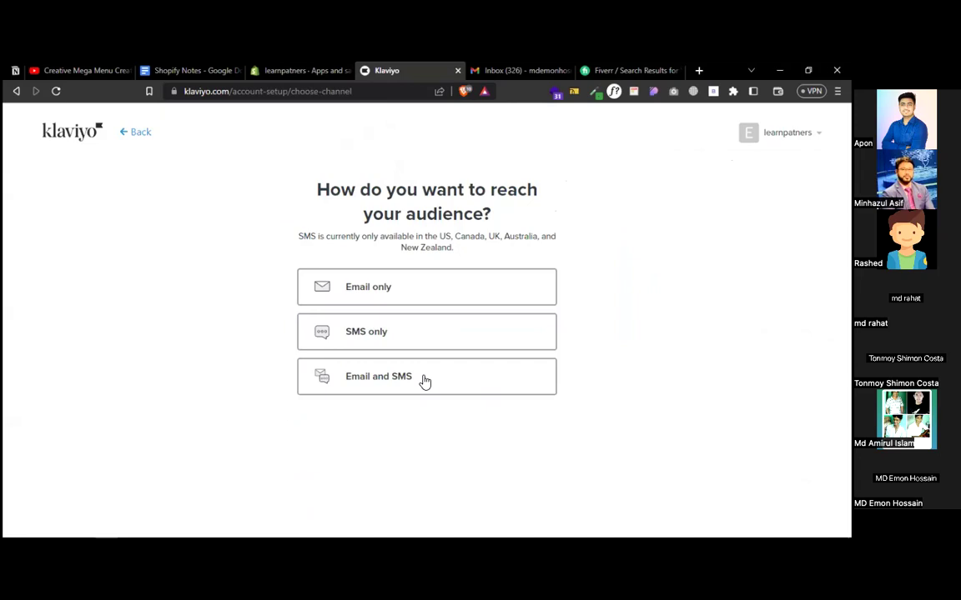
left_click(406, 293)
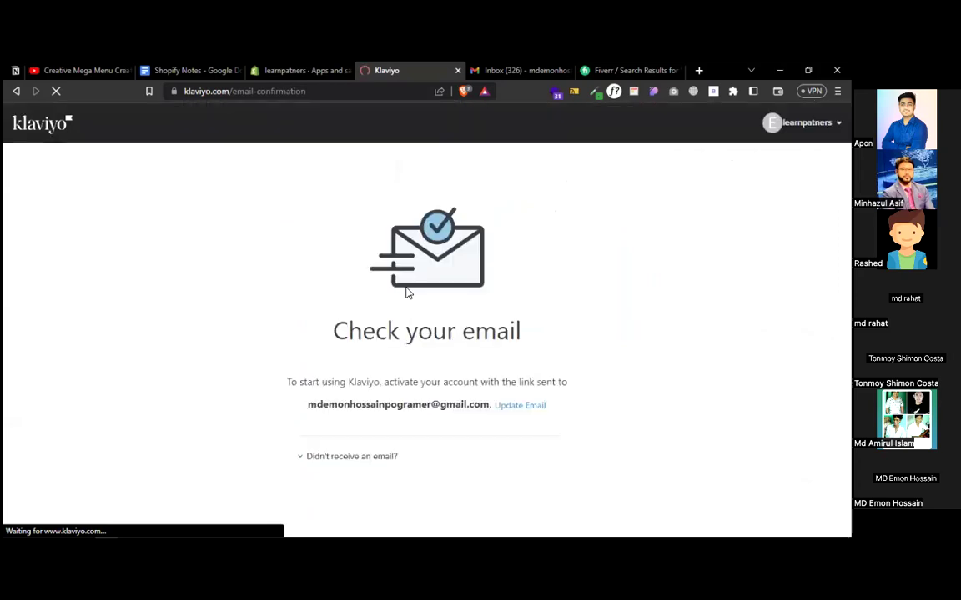
left_click(511, 70)
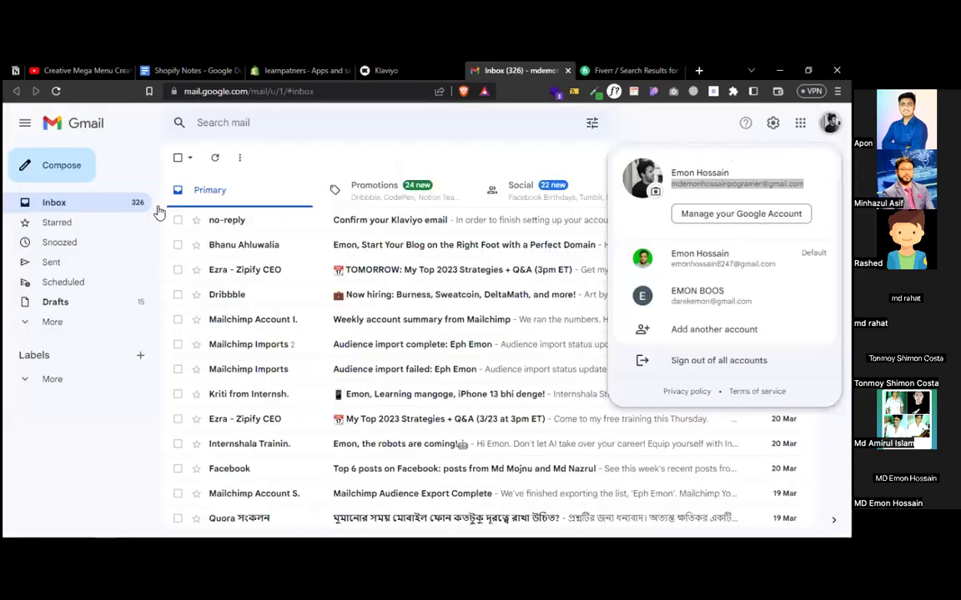
- Refresh Gmail, open the 'Confirm your Klaviyo' email, confirm the address, and go to the Klaviyo onboarding tab
left_click(158, 213)
left_click(55, 91)
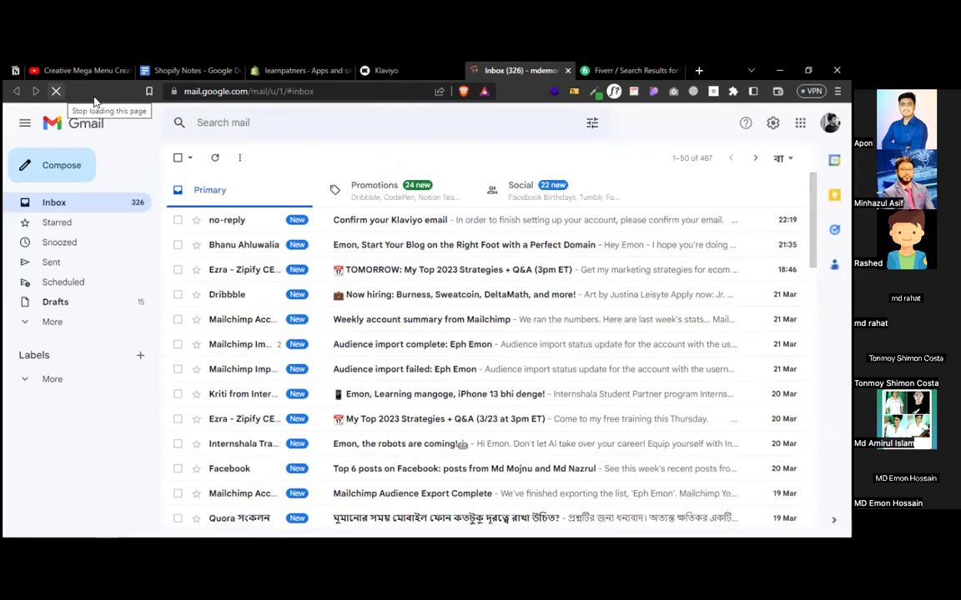
left_click(247, 224)
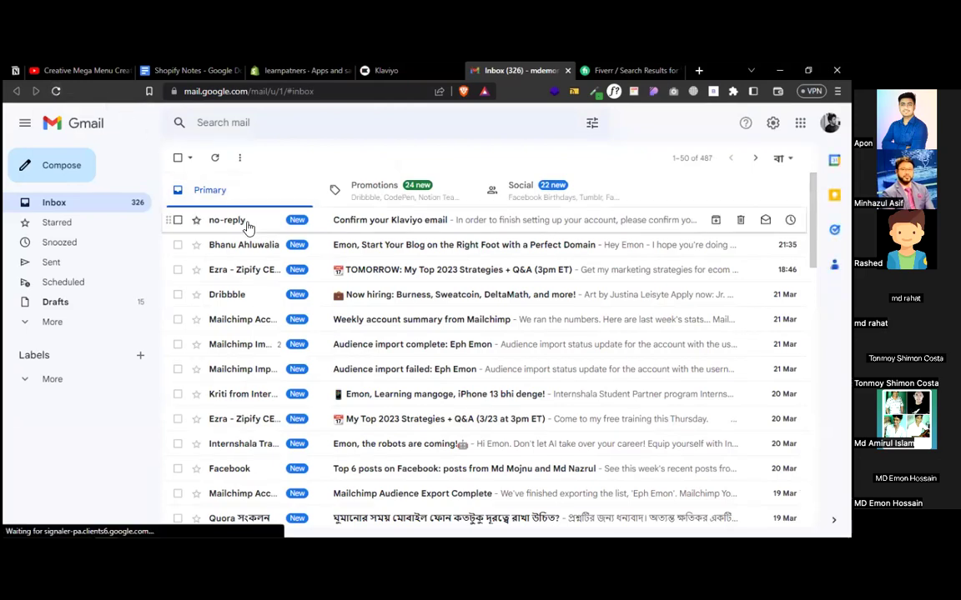
scroll(371, 272, "down", 3)
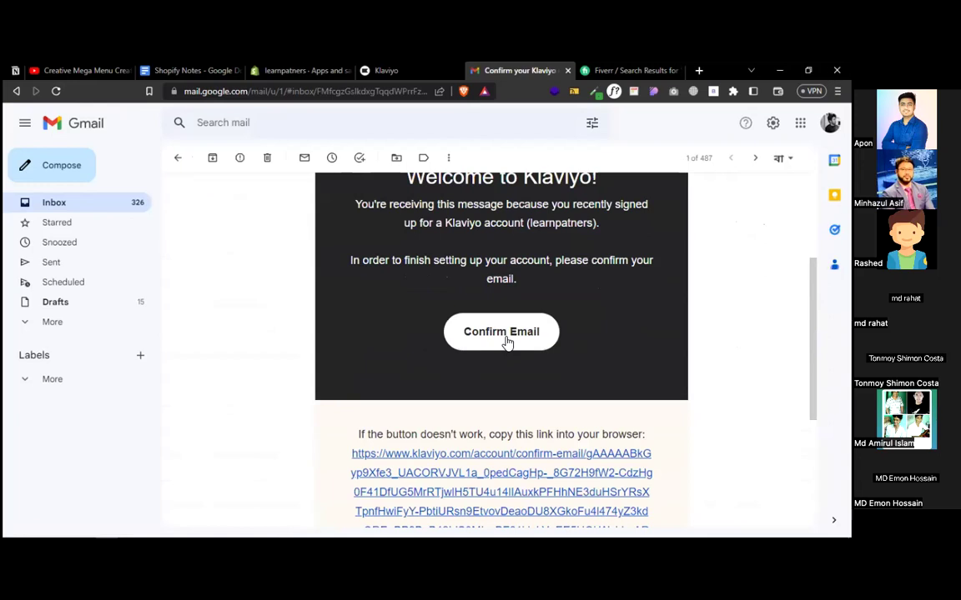
left_click(506, 337)
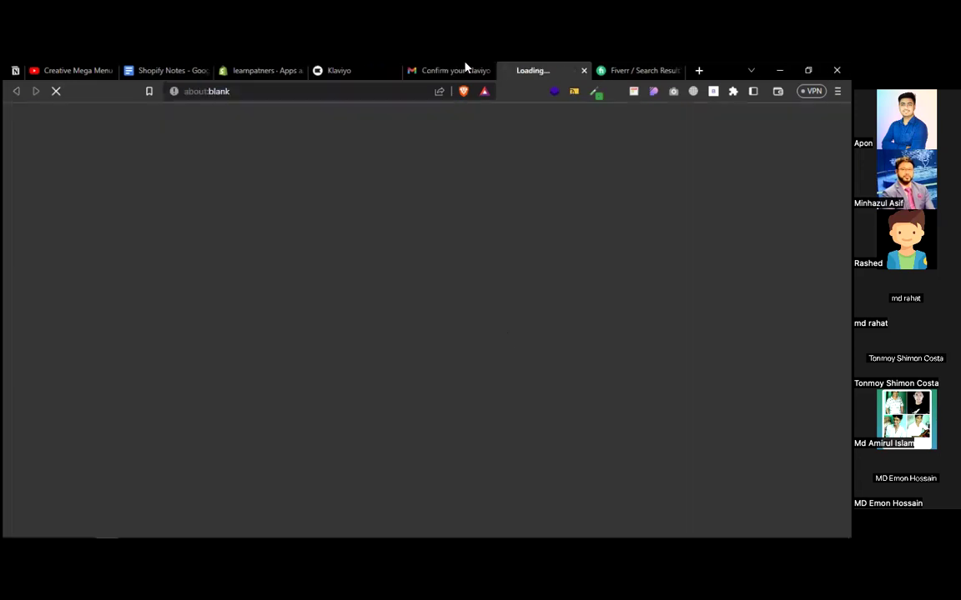
left_click(458, 70)
left_click(563, 68)
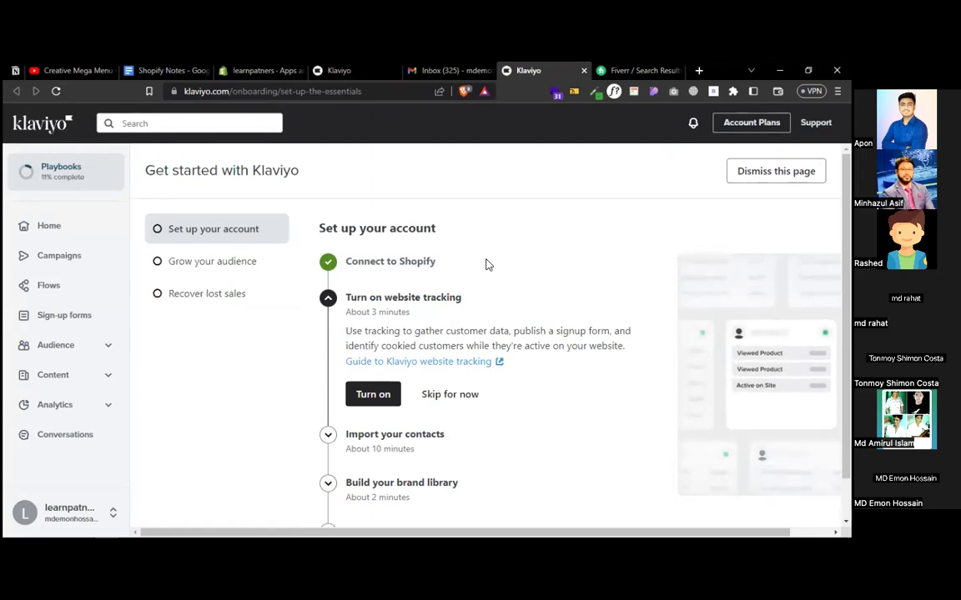
- Turn on website tracking and open the Shopify app embed settings to activate Klaviyo Onsite Javascript
left_click(357, 395)
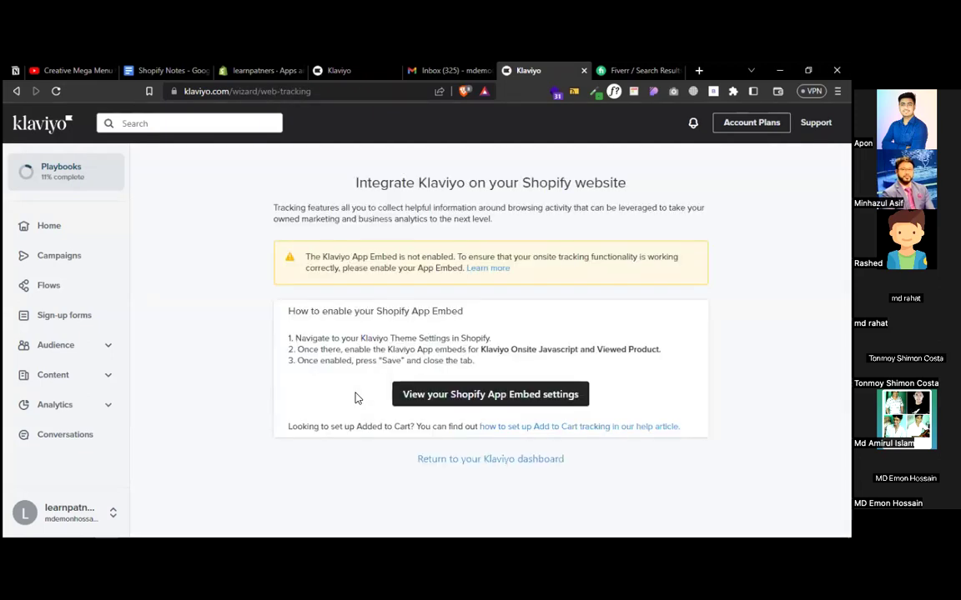
left_click(478, 389)
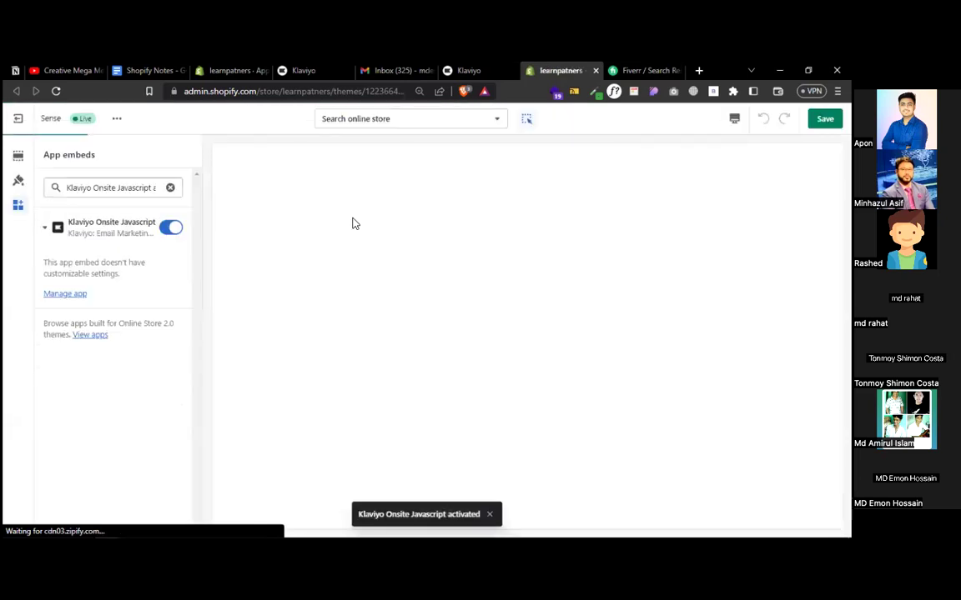
- Save the Shopify theme with Ctrl+S, then reload Klaviyo's Integrate page to confirm the embed is enabled
key("ctrl+s")
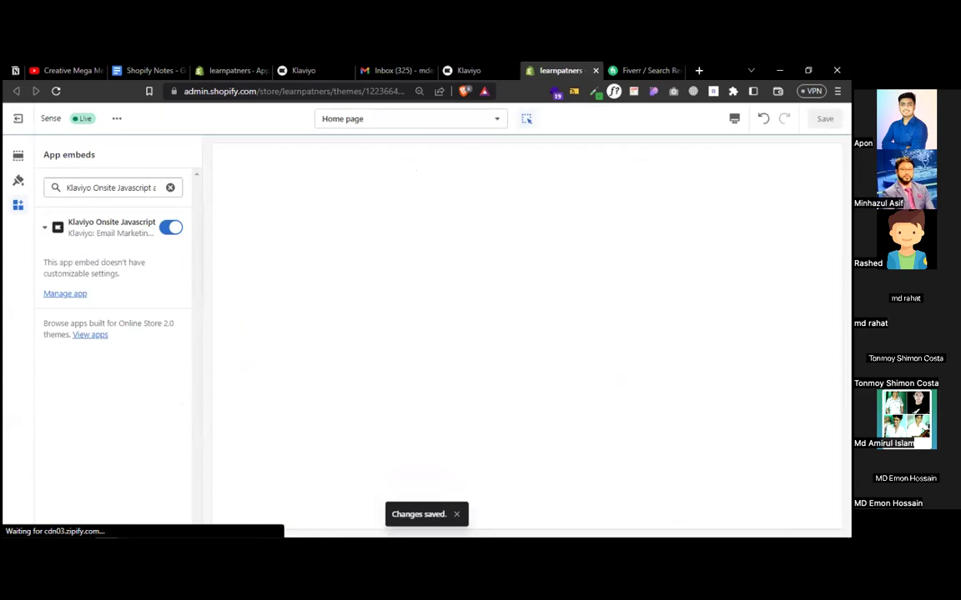
left_click(469, 70)
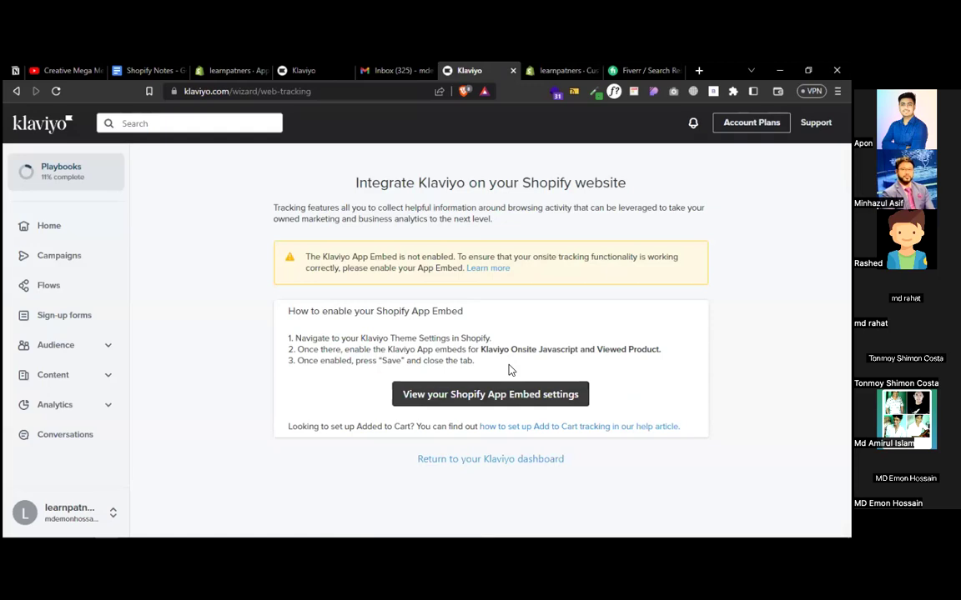
left_click(55, 92)
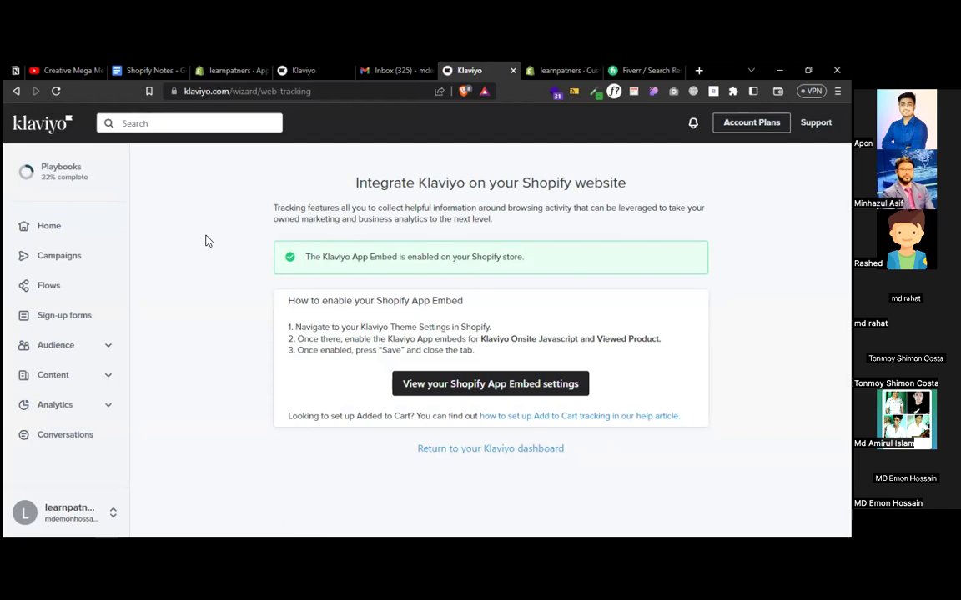
- Return to the onboarding checklist, where Turn on website tracking is now checked off
left_click(62, 172)
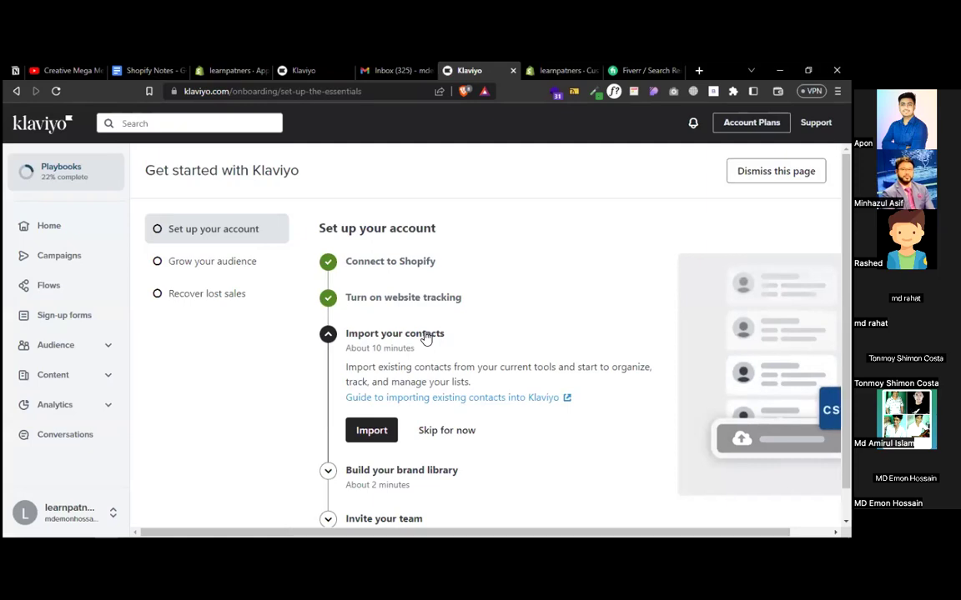
- Start a contacts import, cancel the file choice, and return to the setup checklist
left_click(372, 430)
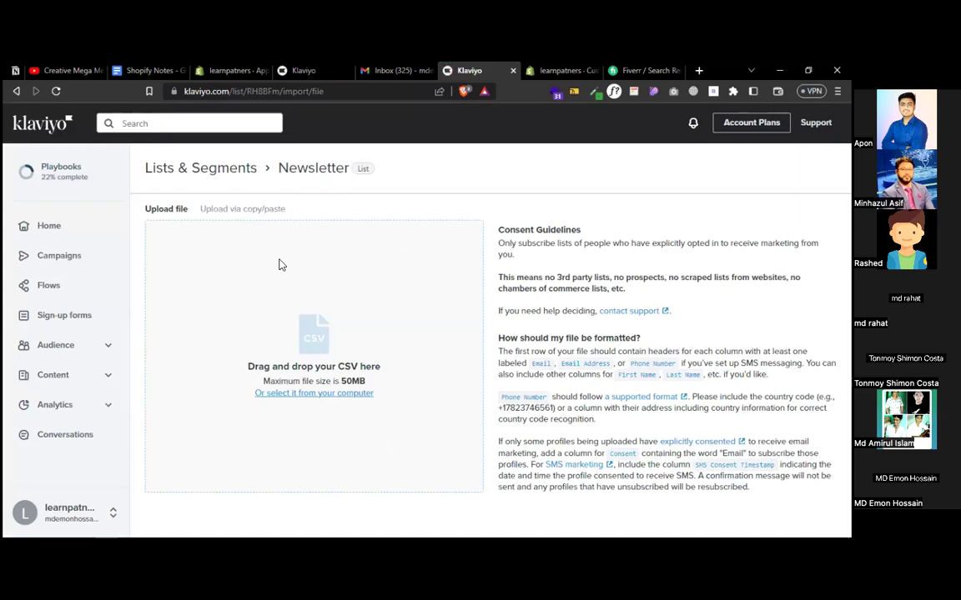
left_click(420, 264)
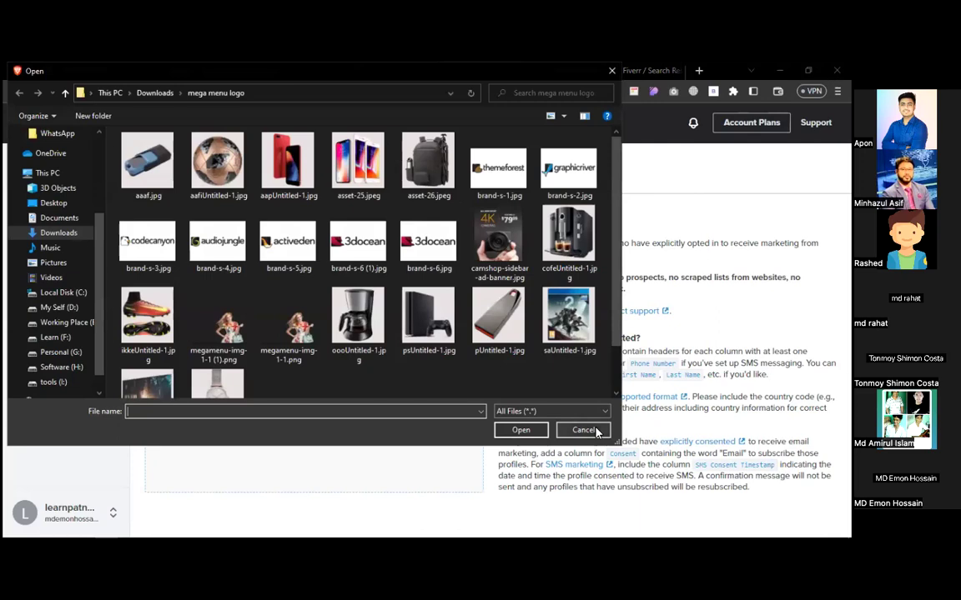
left_click(583, 429)
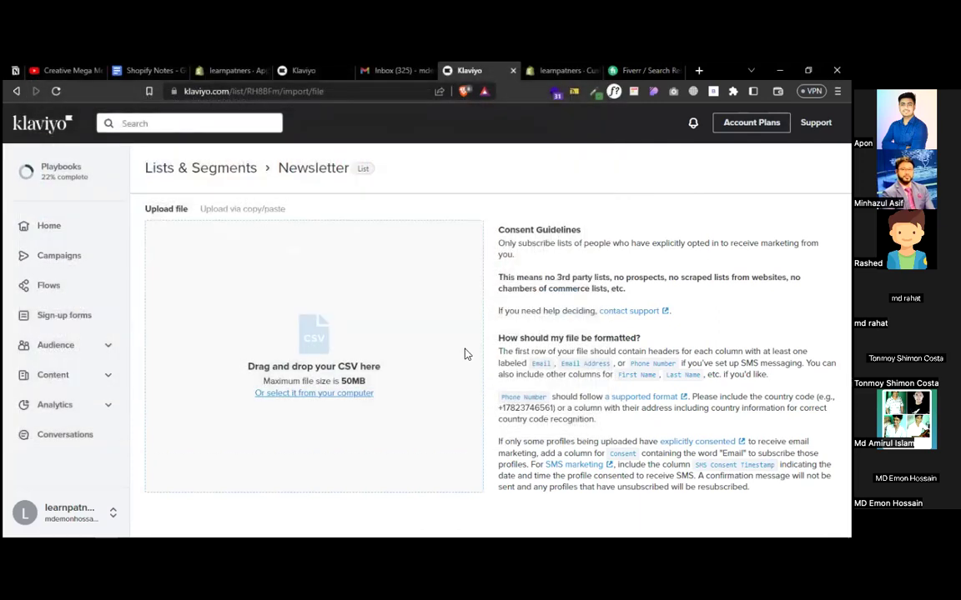
left_click(53, 189)
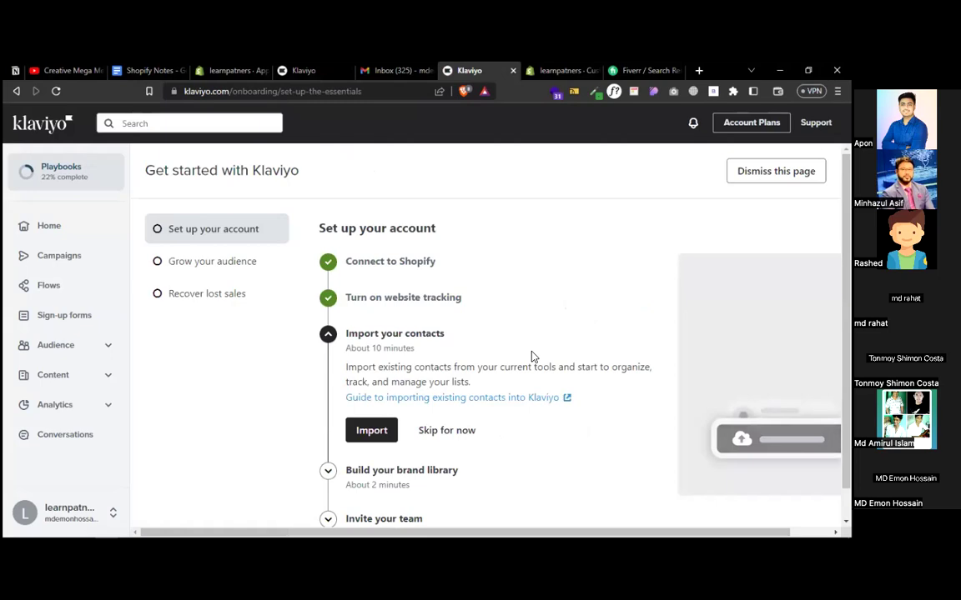
- Skip contacts import, brand library, team invites, sign-up form and the three flow steps, then go Home
left_click(463, 430)
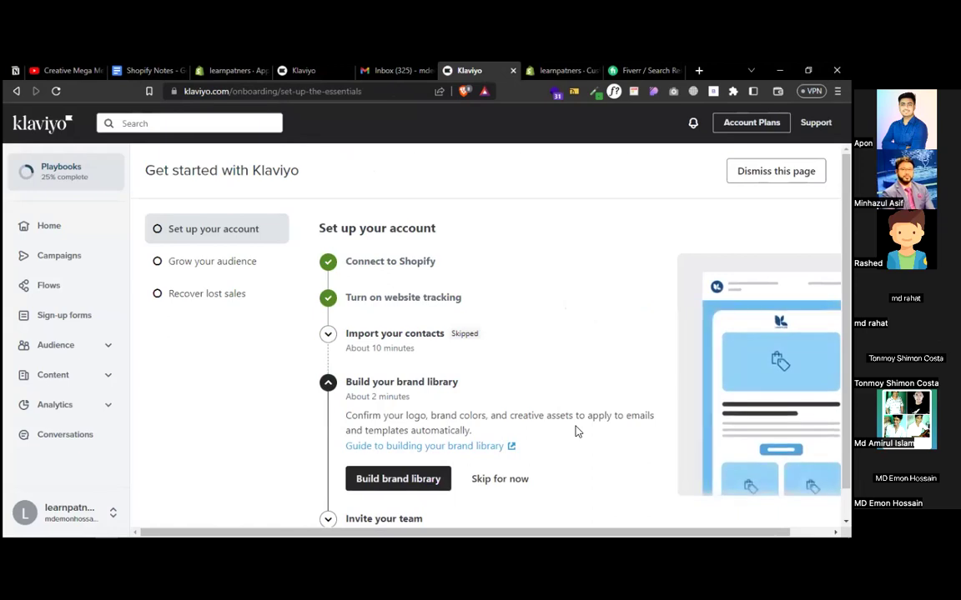
scroll(594, 281, "down", 1)
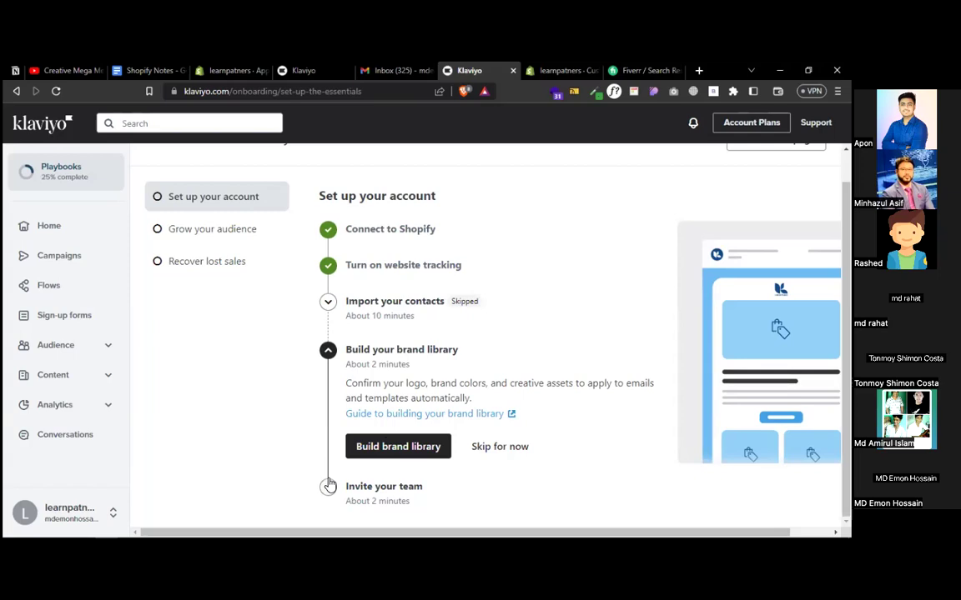
left_click(498, 450)
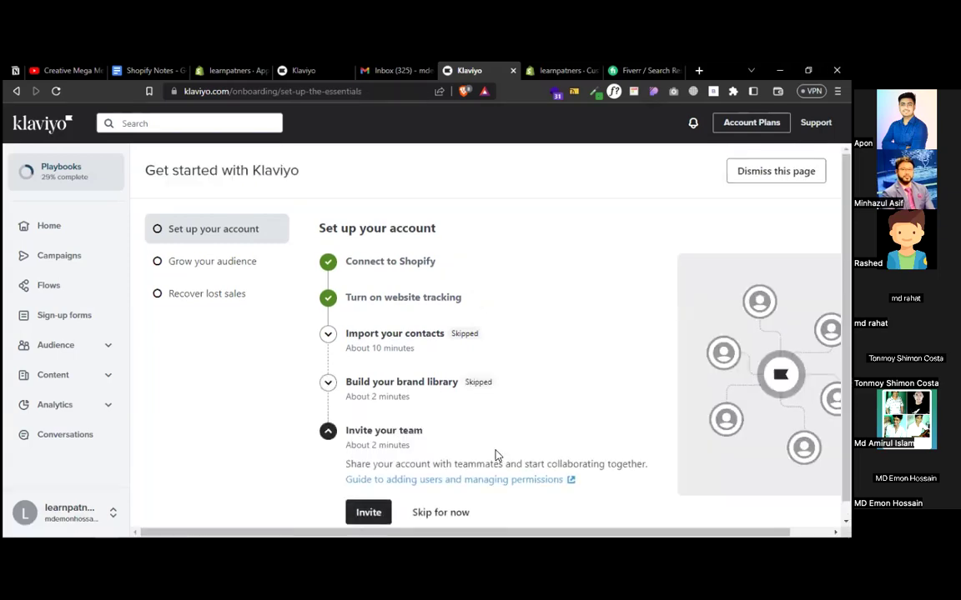
left_click(437, 496)
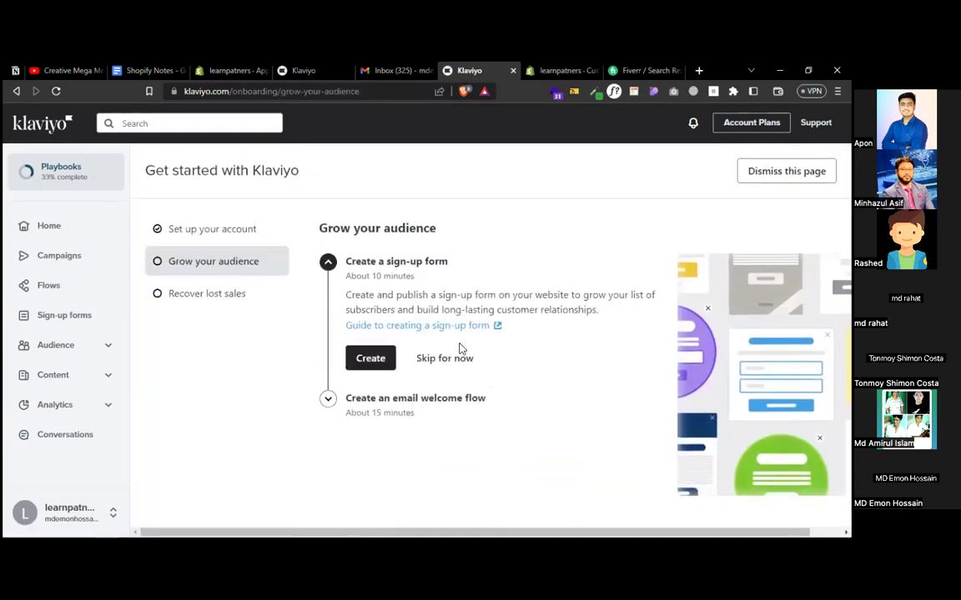
left_click(444, 359)
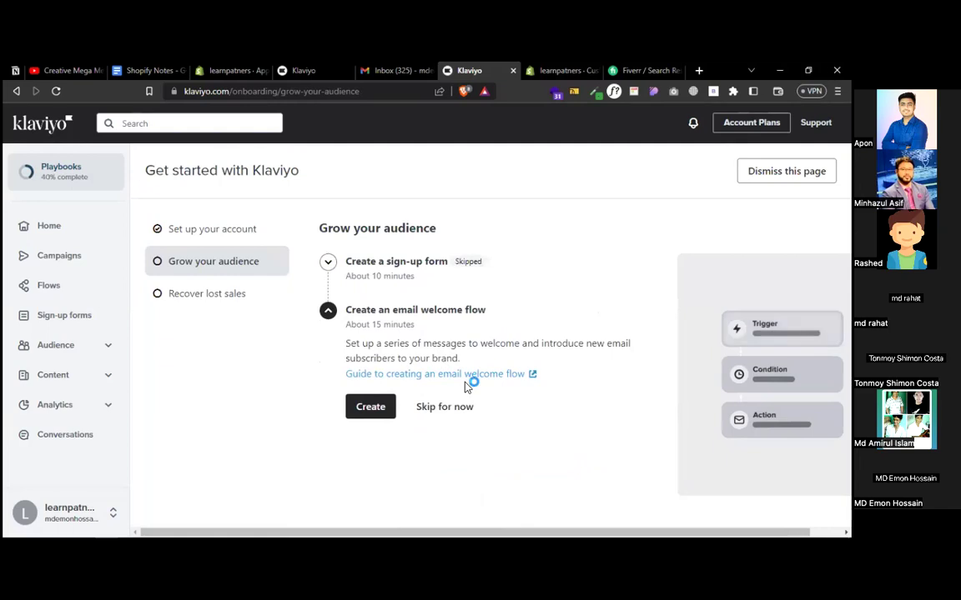
left_click(444, 407)
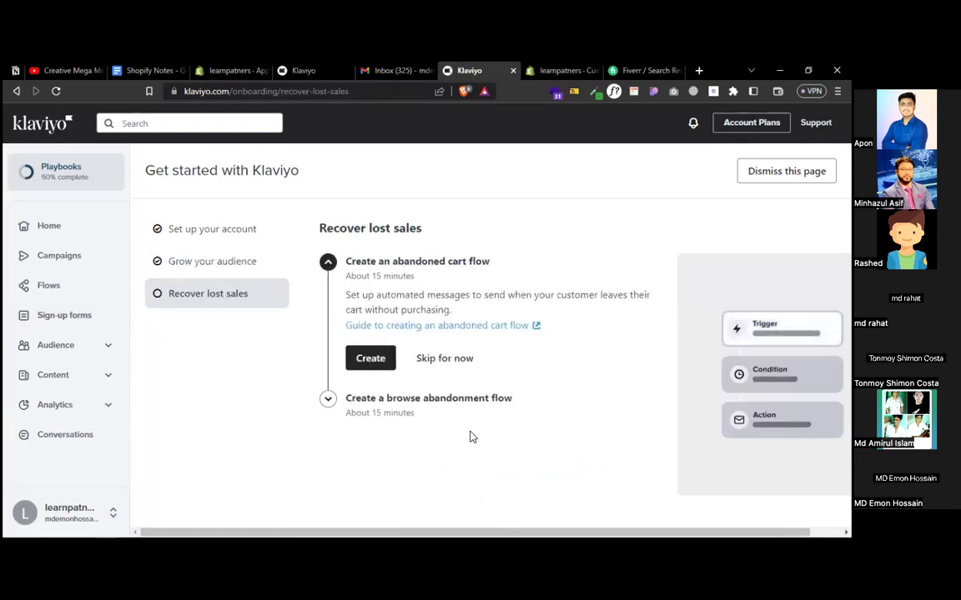
left_click(441, 358)
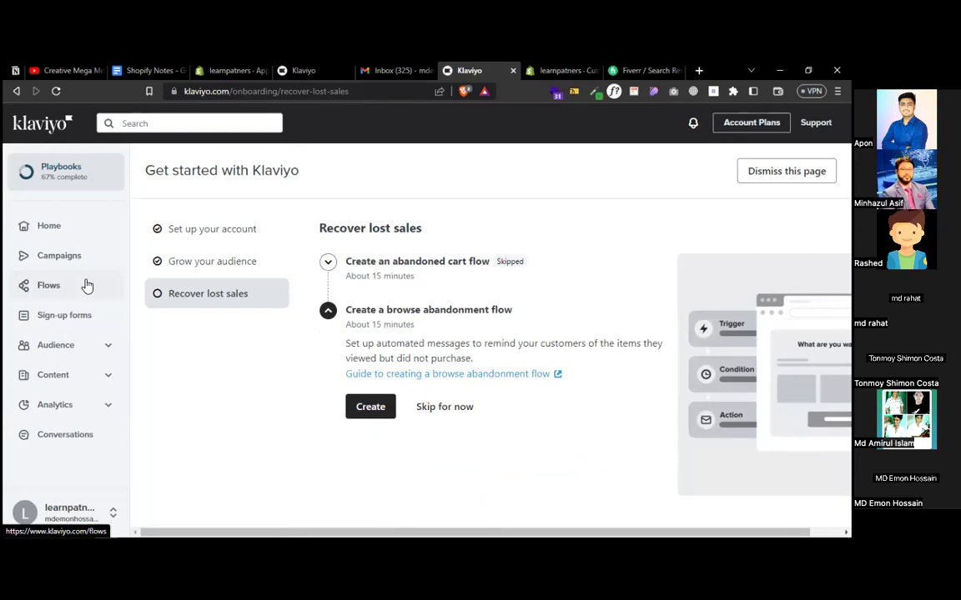
left_click(448, 407)
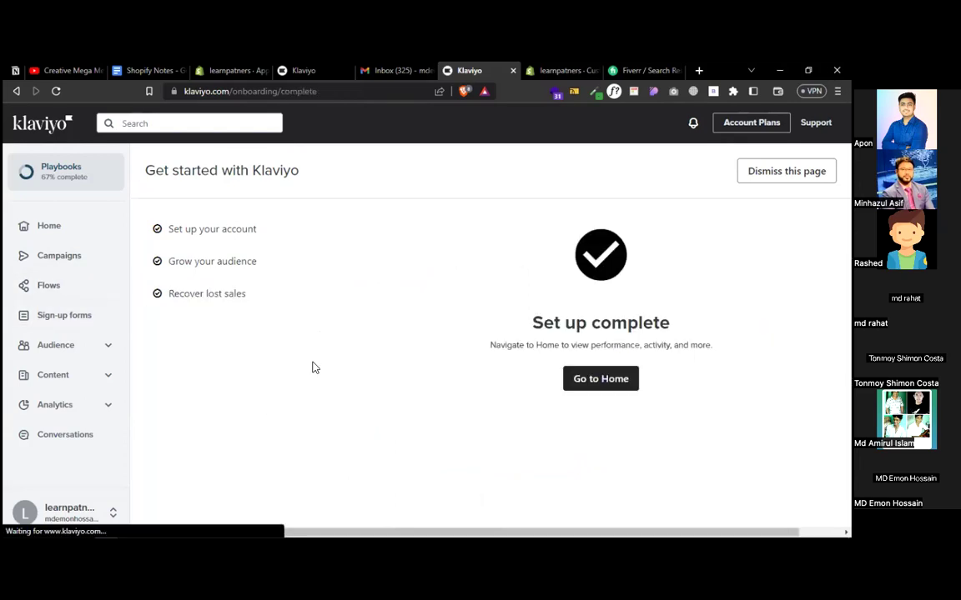
left_click(598, 385)
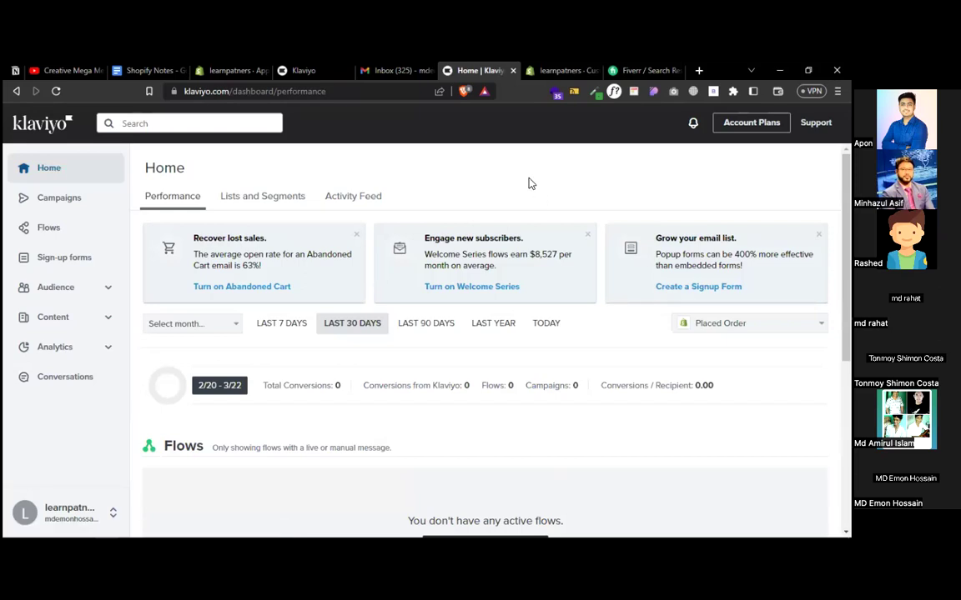
- Browse the Flows page and launch setup of the Welcome Series flow
scroll(528, 183, "down", 2)
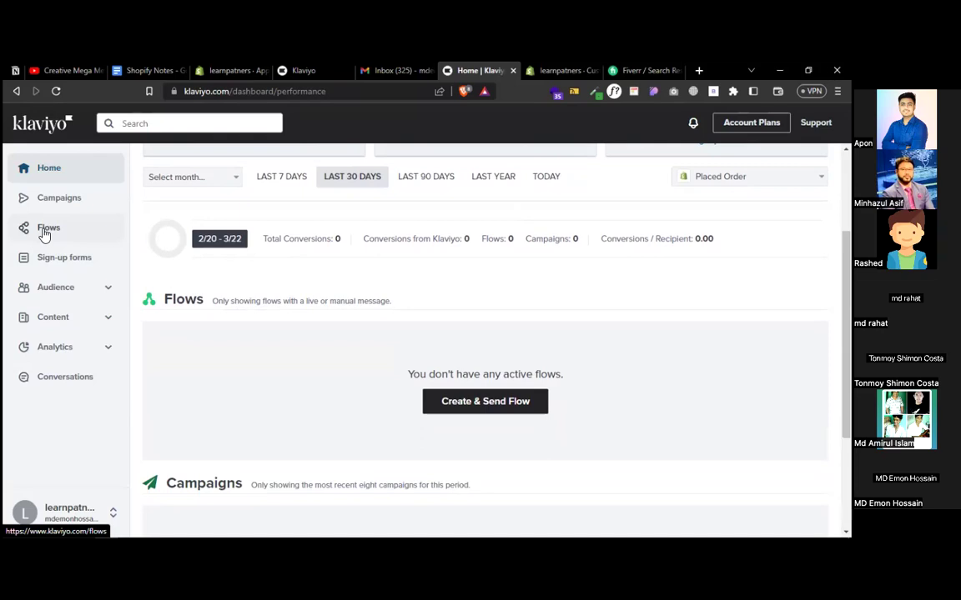
left_click(45, 234)
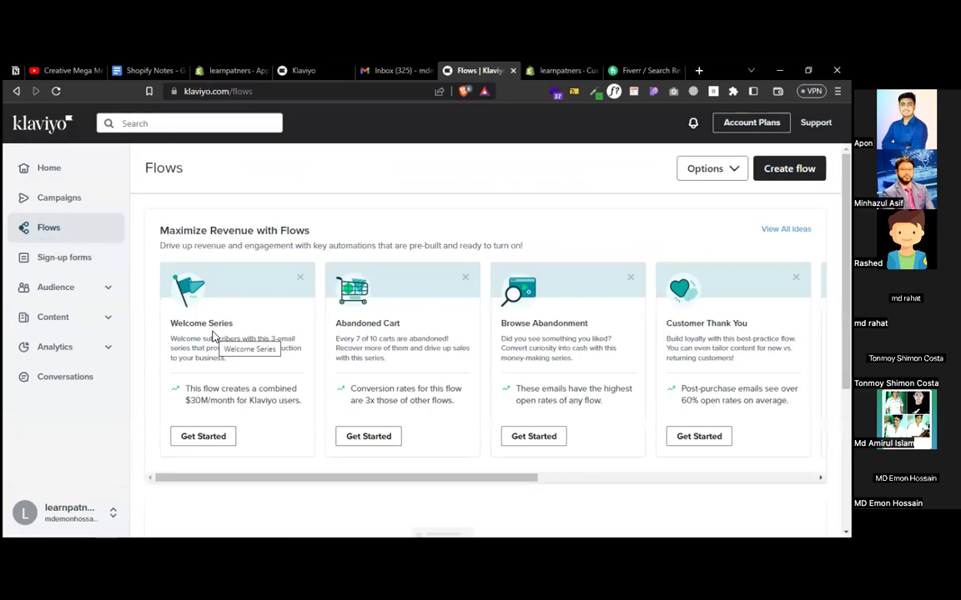
triple_click(706, 323)
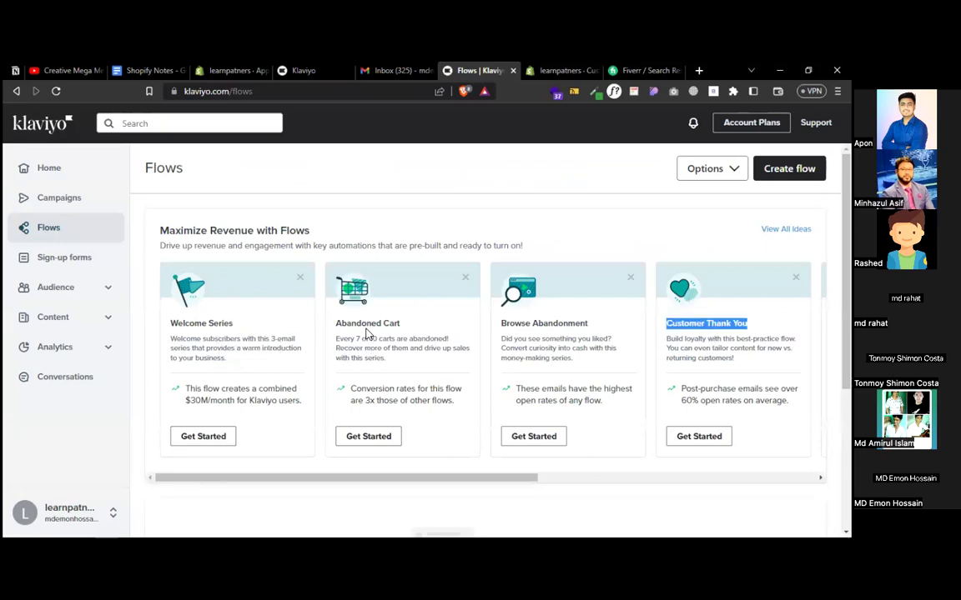
double_click(365, 325)
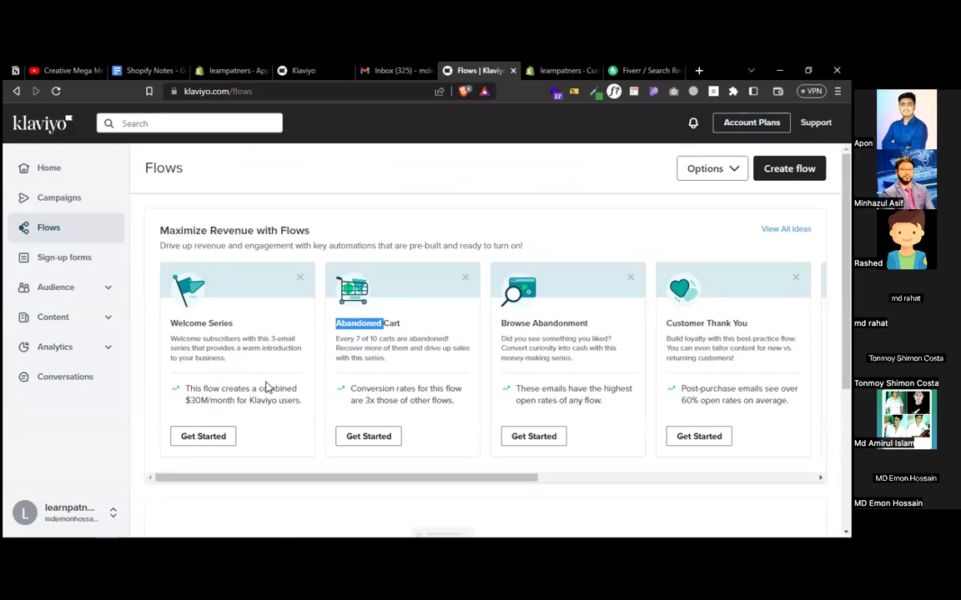
left_click(201, 438)
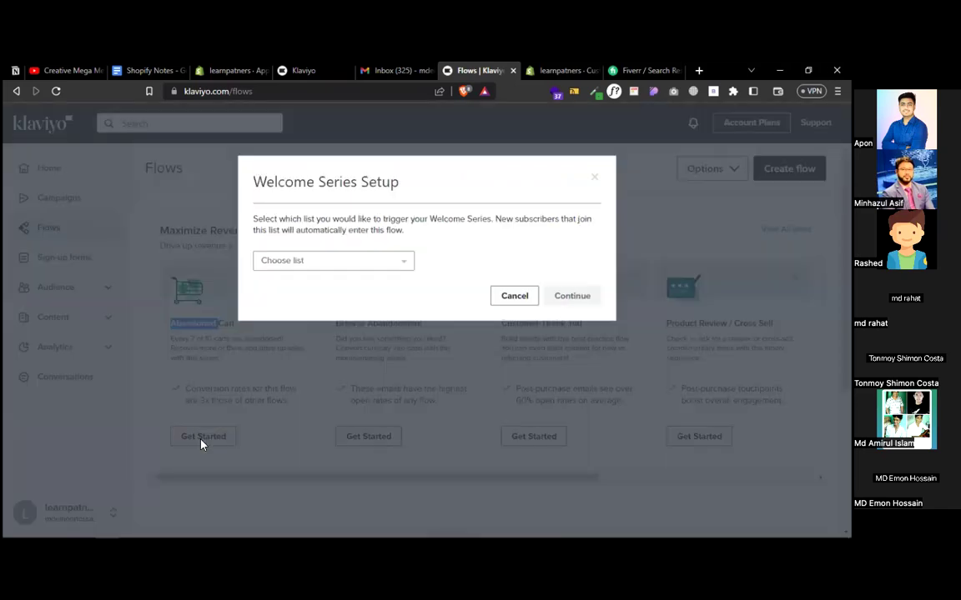
- Pick the Newsletter list as the Welcome Series trigger and continue to the flow editor
left_click(317, 264)
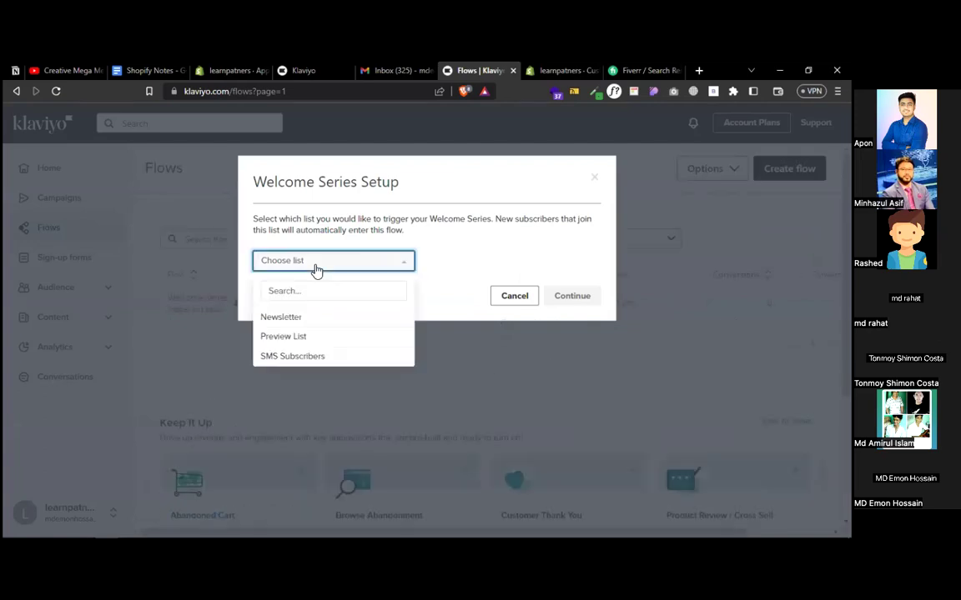
left_click(284, 318)
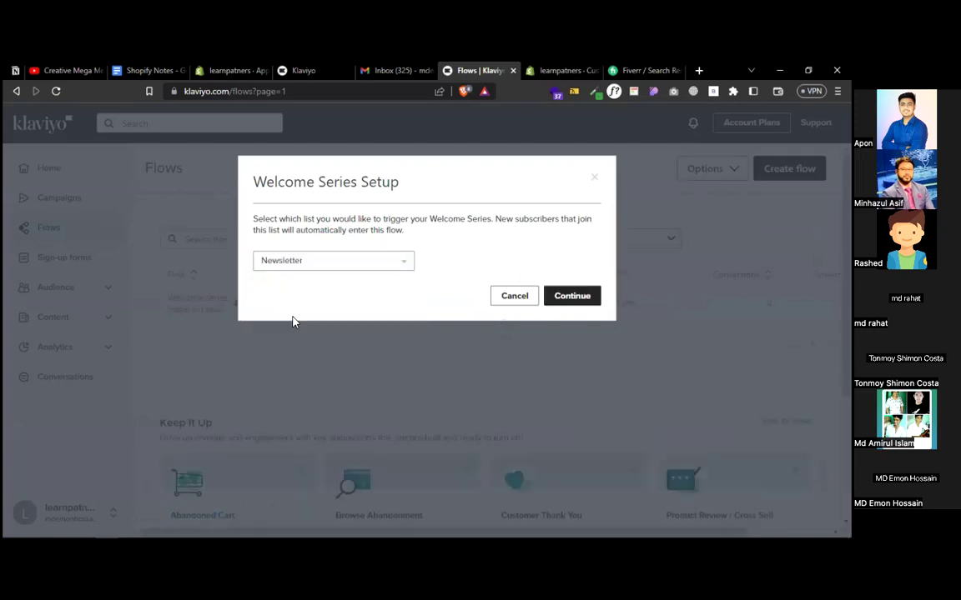
left_click(572, 298)
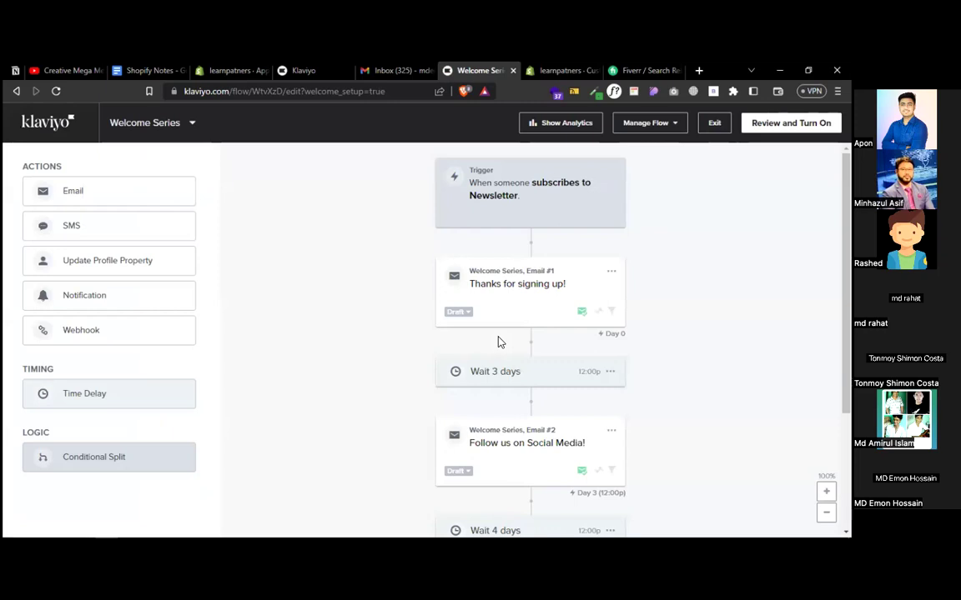
- Open Email #1's details, dismiss the Subject Line Assistant, review subject and sender, then open the editor
left_click(527, 192)
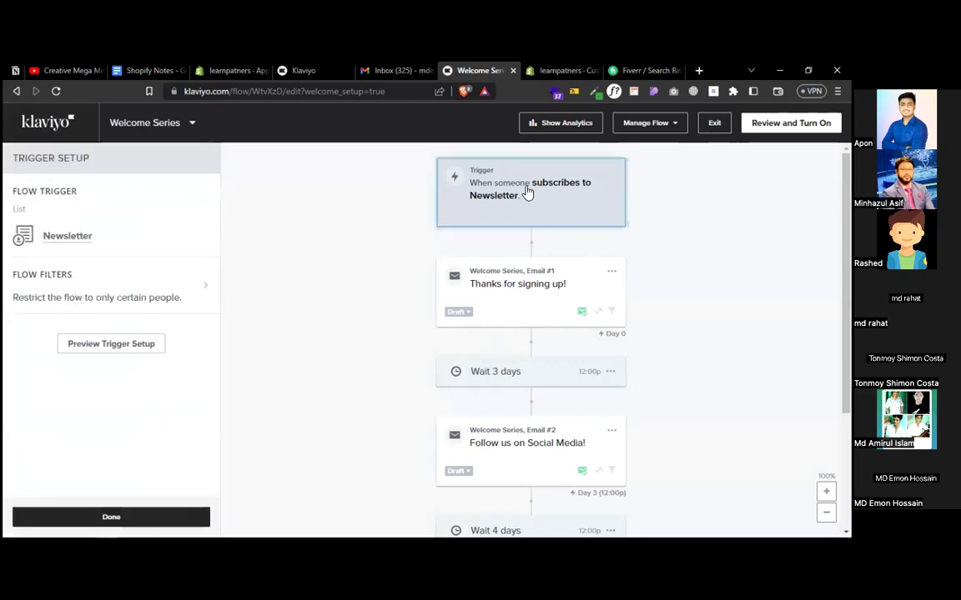
left_click(514, 291)
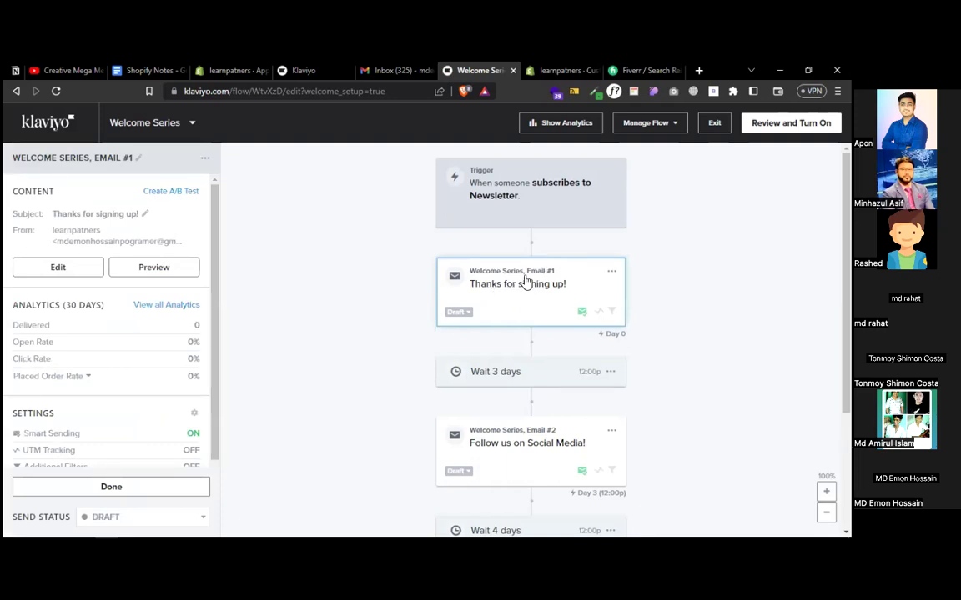
left_click(69, 272)
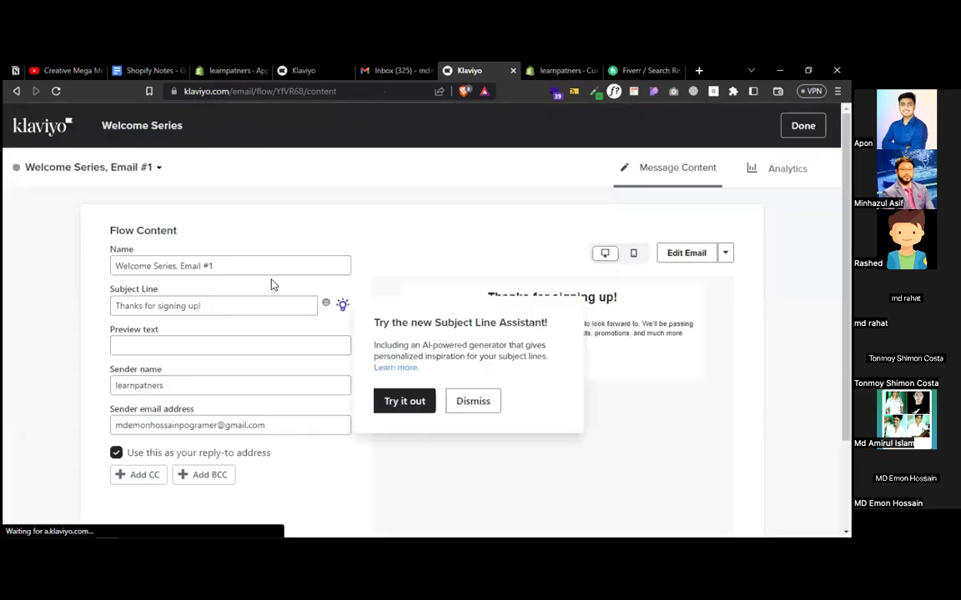
left_click(473, 402)
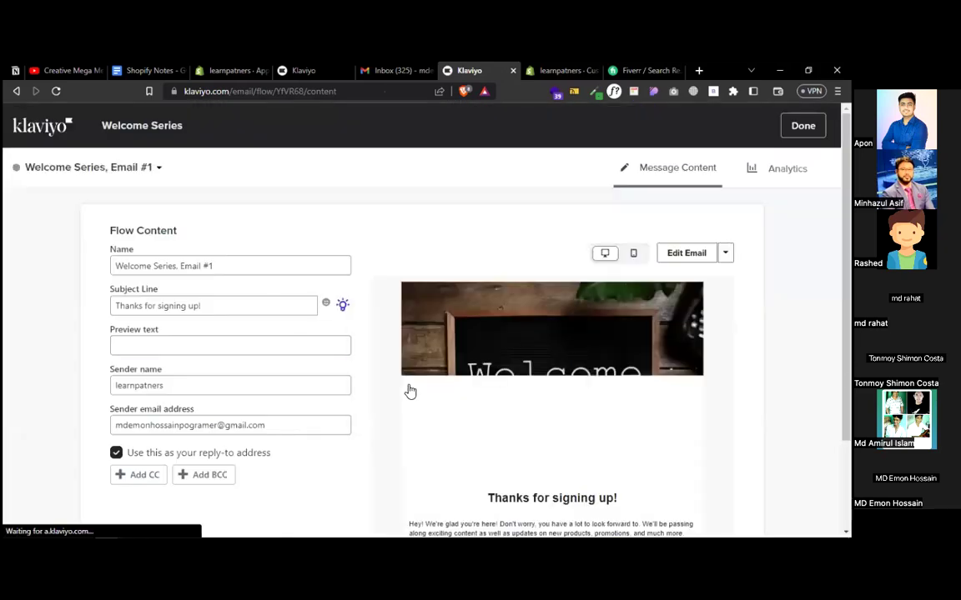
left_click(247, 305)
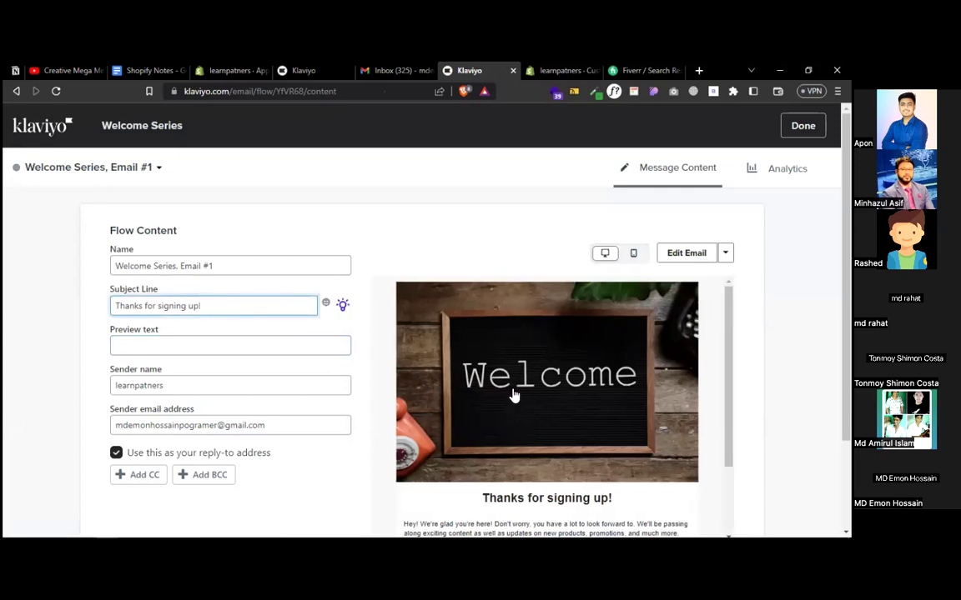
scroll(285, 386, "down", 2)
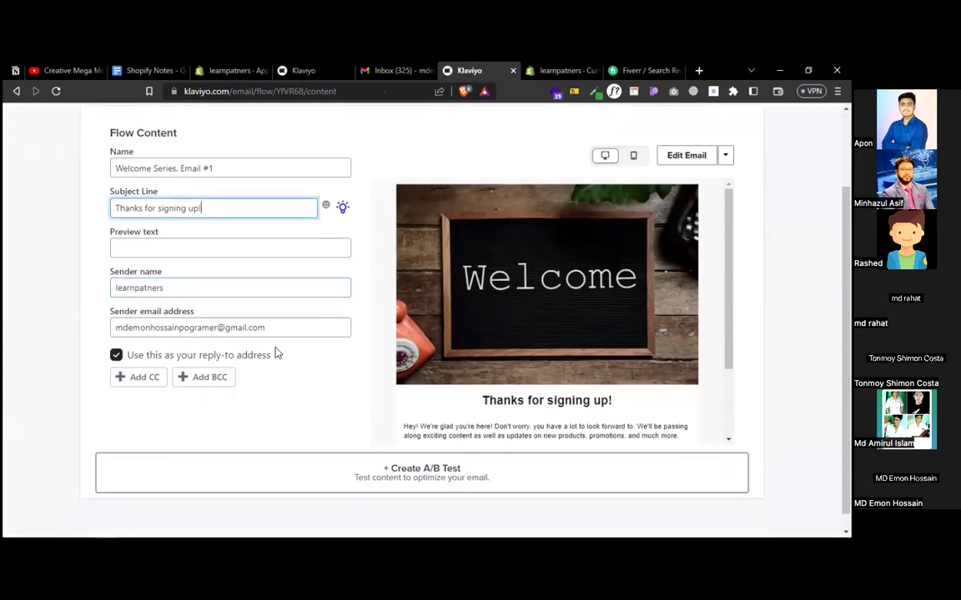
left_click(273, 327)
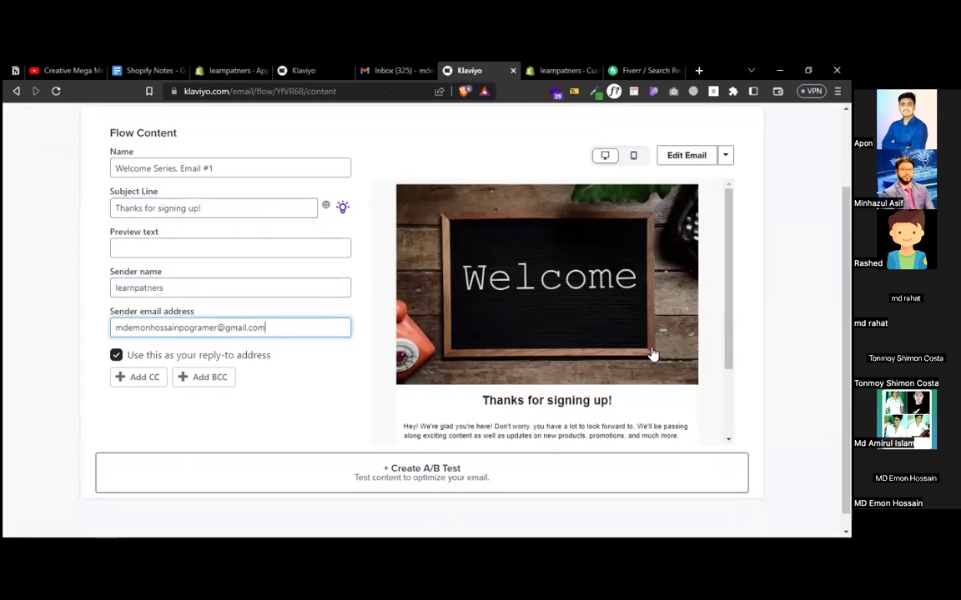
scroll(652, 353, "down", 2)
scroll(650, 353, "up", 3)
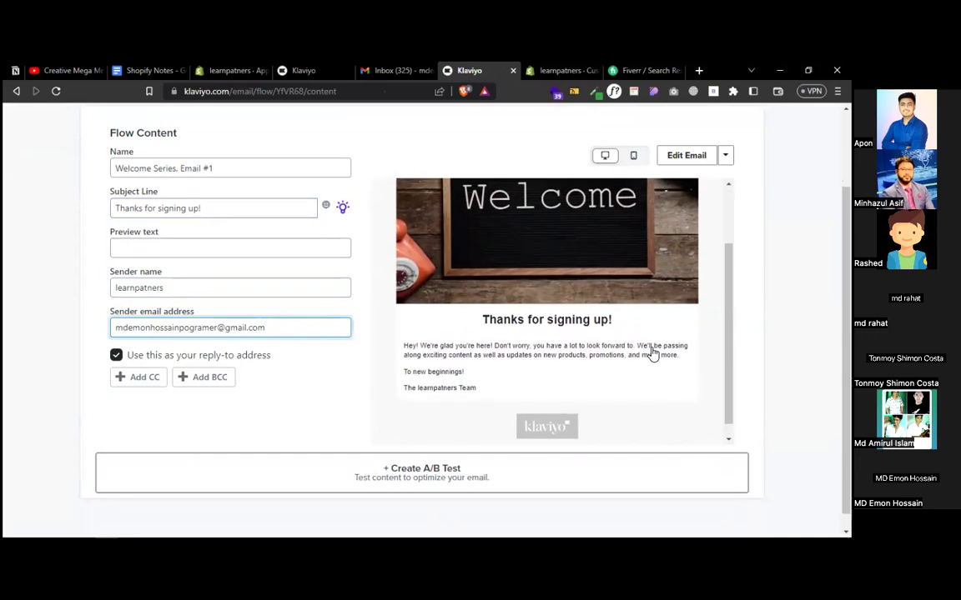
left_click(669, 160)
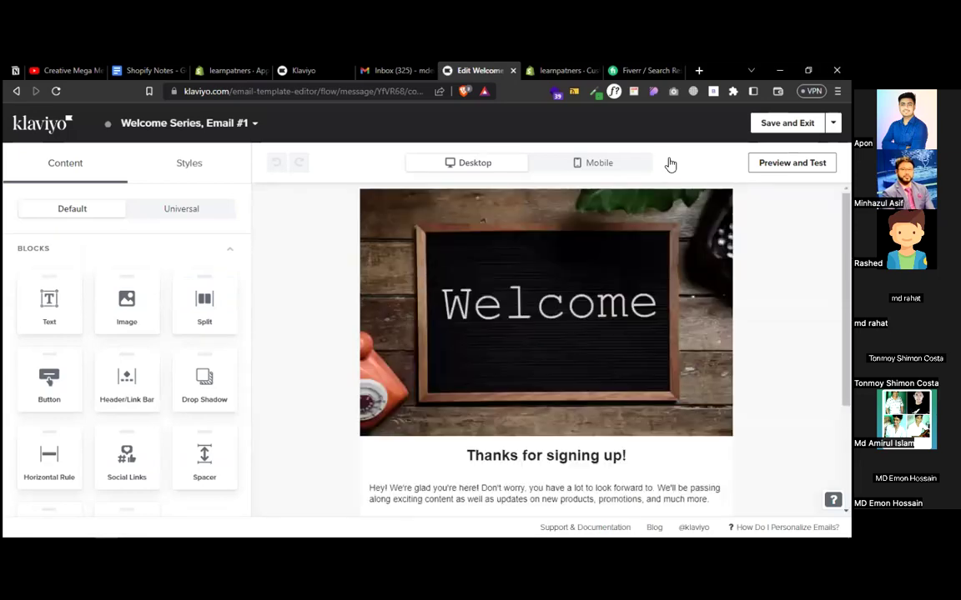
- Delete the 'Don't worry … much more.' sentence from the welcome email's body text
mouse_move(469, 307)
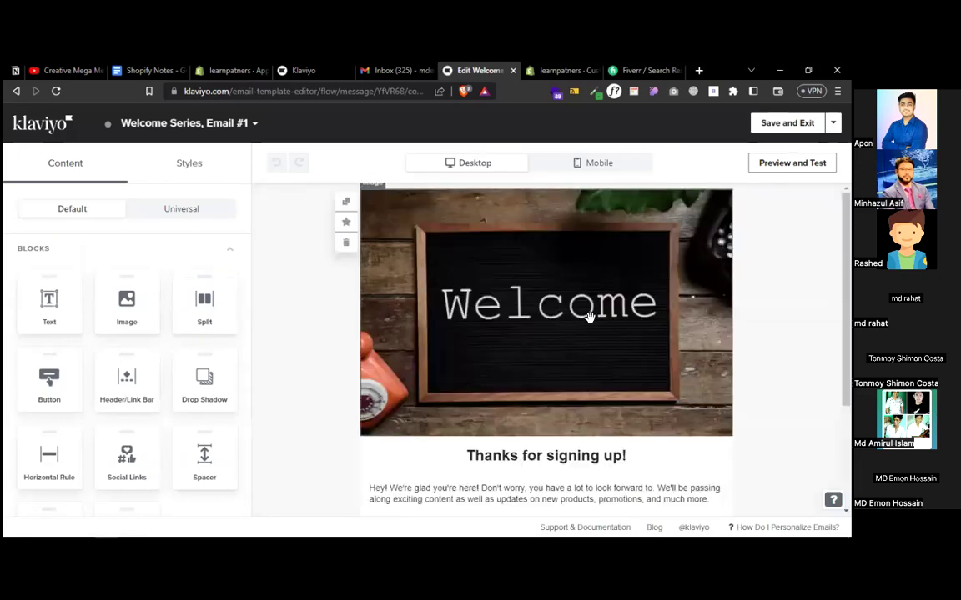
left_click(517, 294)
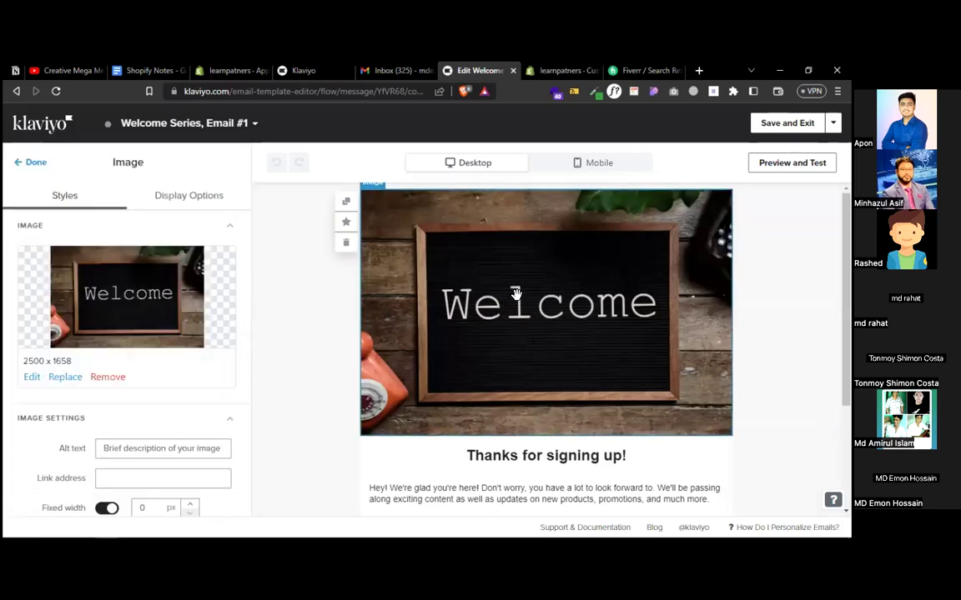
left_click(321, 415)
scroll(317, 415, "down", 2)
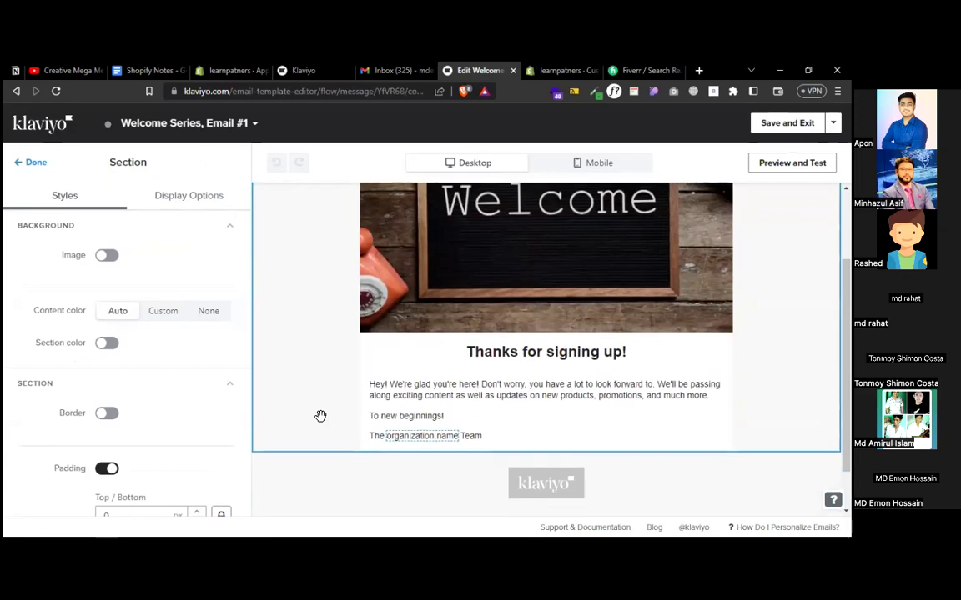
left_click(417, 391)
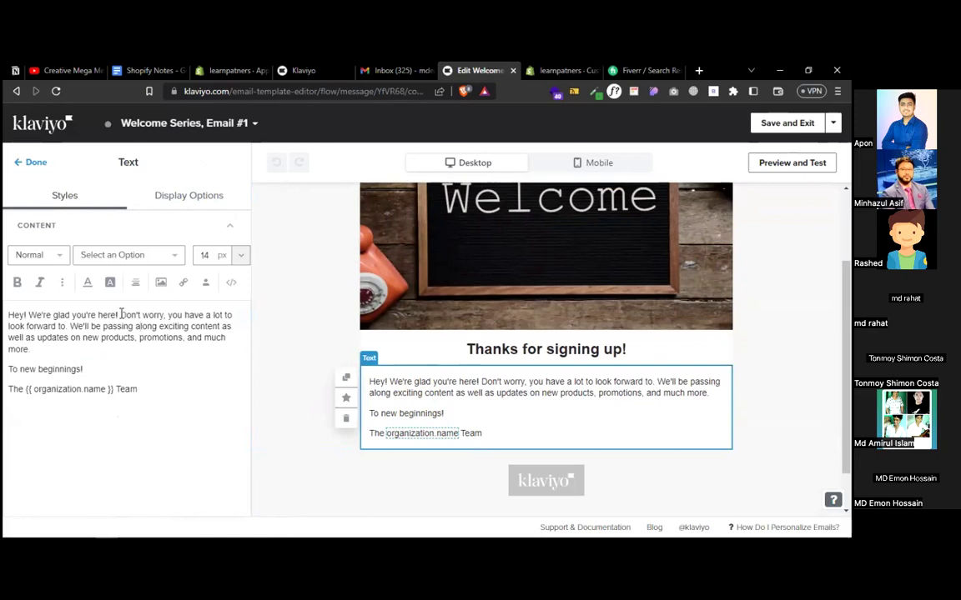
left_click_drag(117, 314, 129, 346)
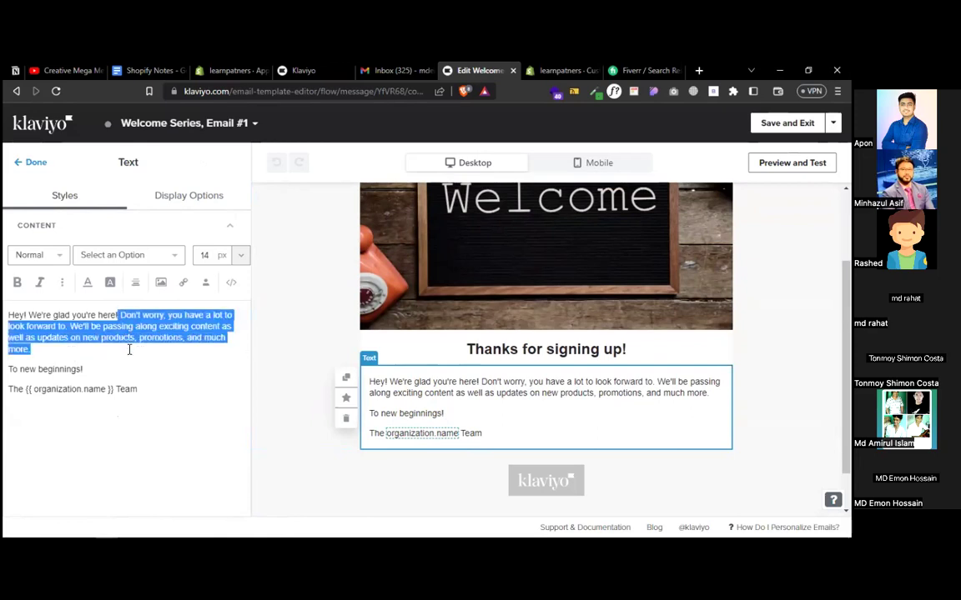
key("BackSpace")
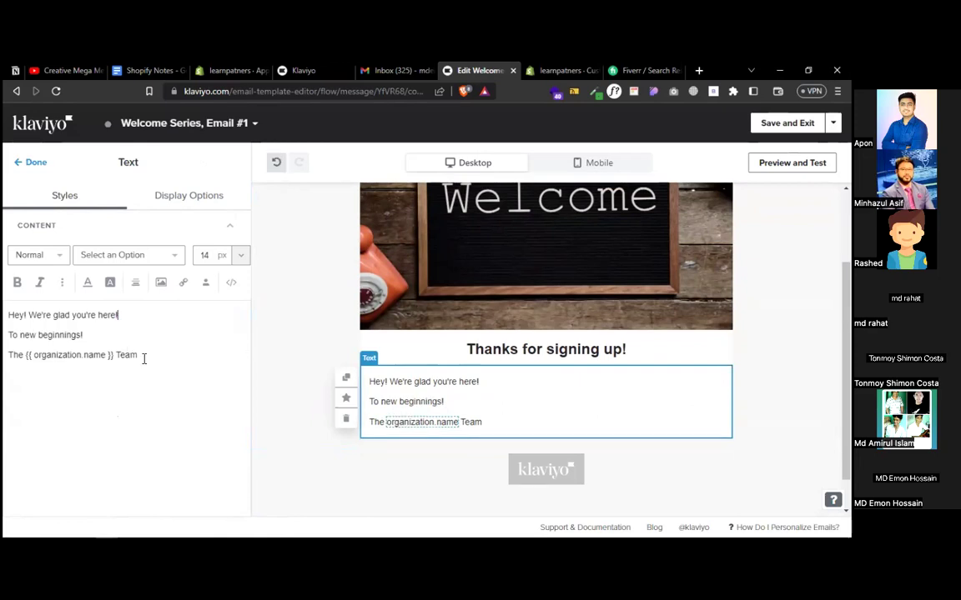
- Save the edited email and exit back to the Welcome Series flow
left_click_drag(32, 354, 104, 355)
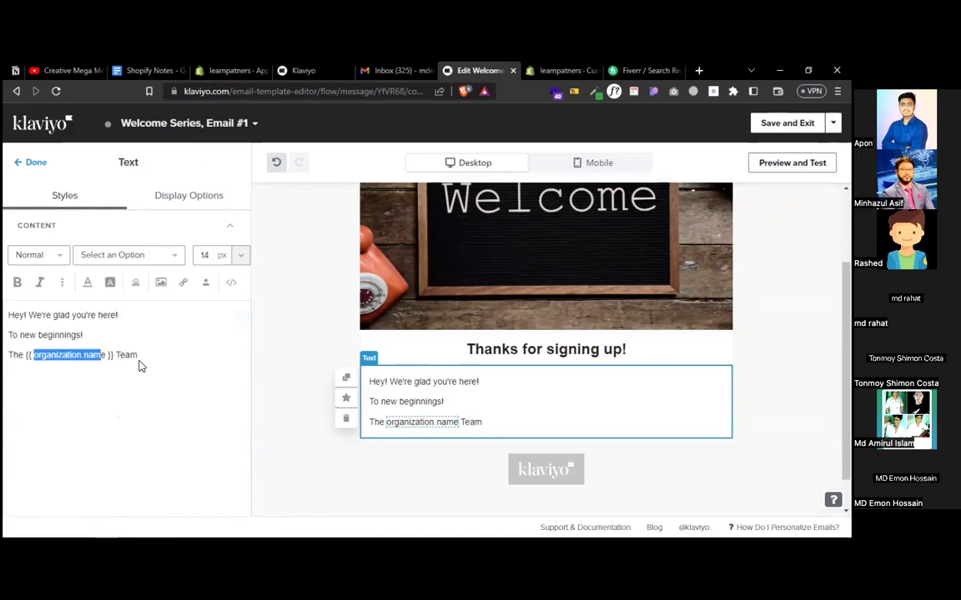
left_click(787, 122)
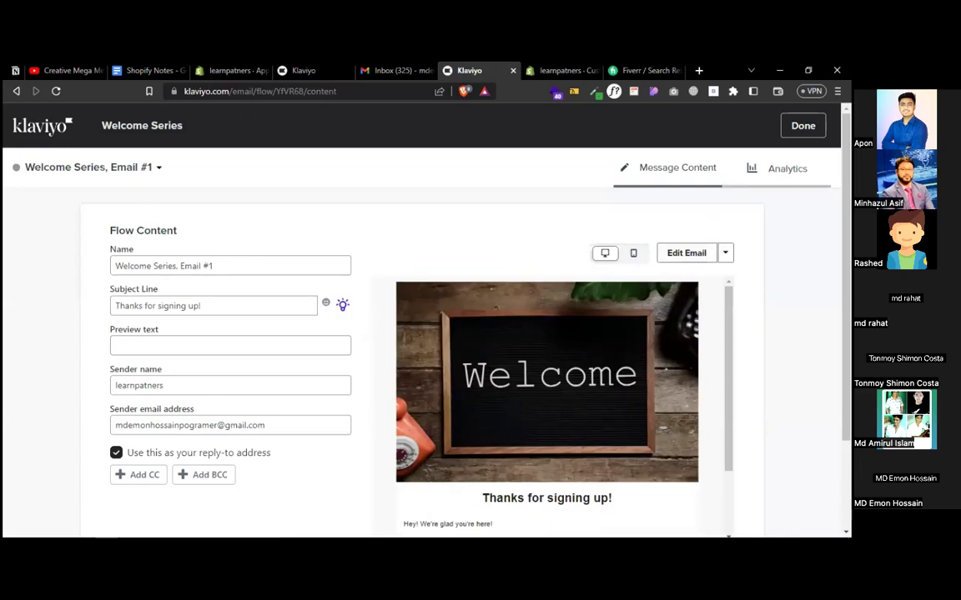
left_click(803, 125)
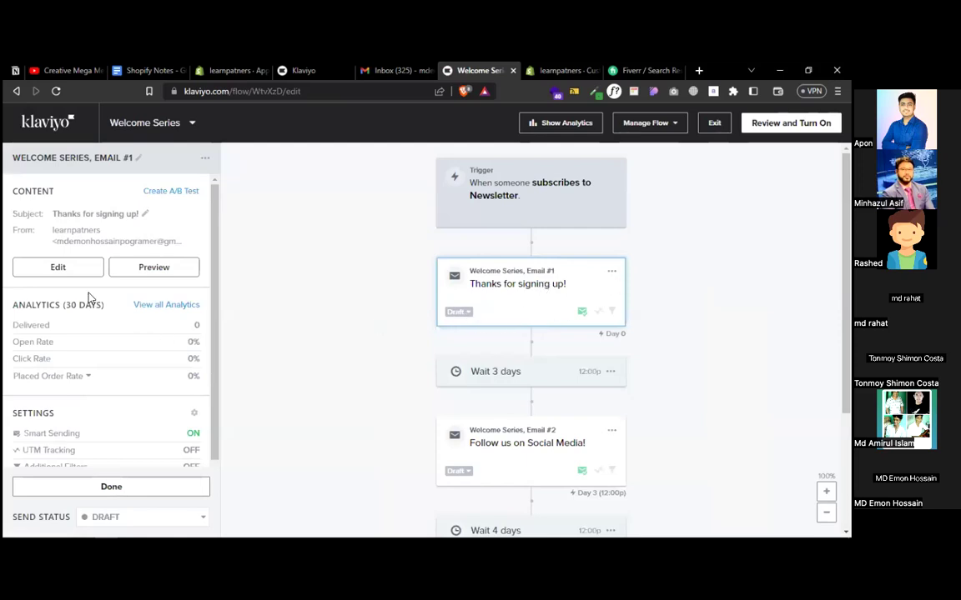
- Switch Welcome Series Email #1 from Draft to Live and dismiss the congratulations message
left_click(458, 312)
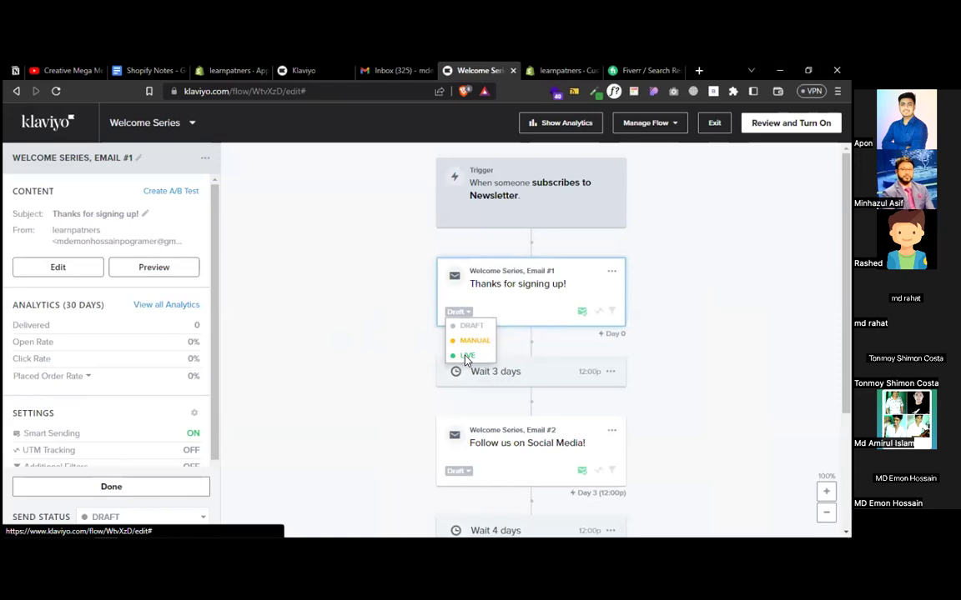
left_click(466, 356)
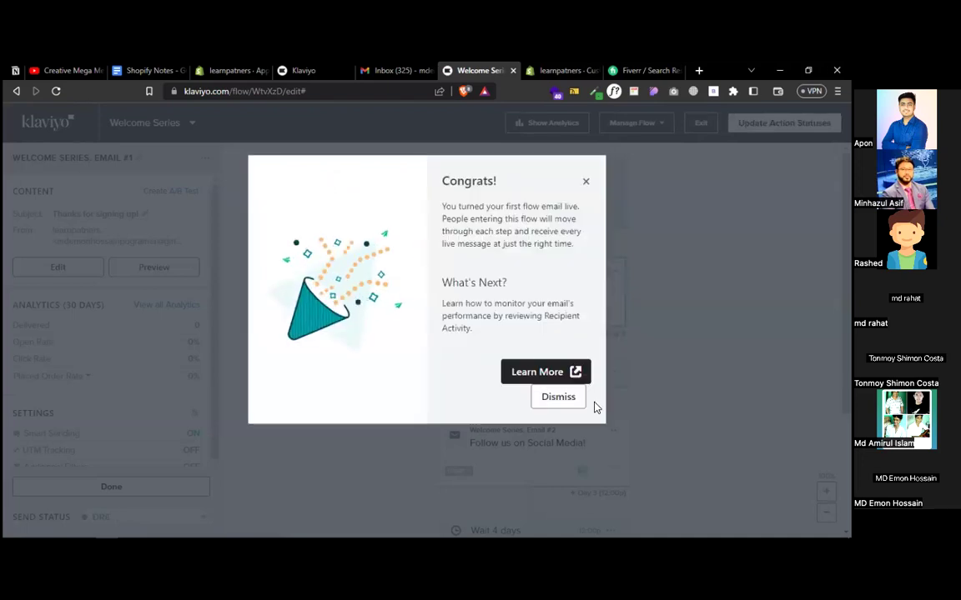
left_click(567, 399)
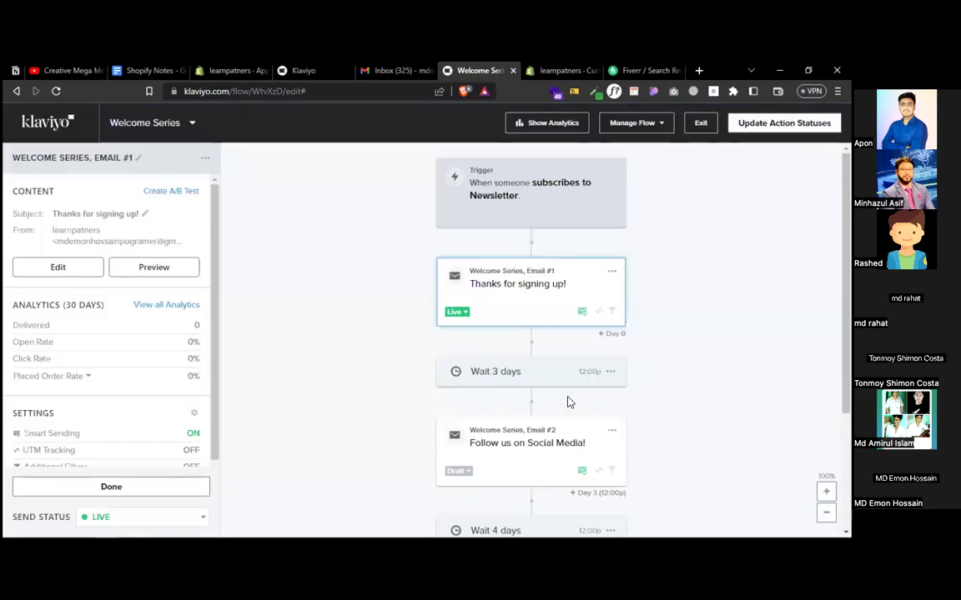
left_click(611, 373)
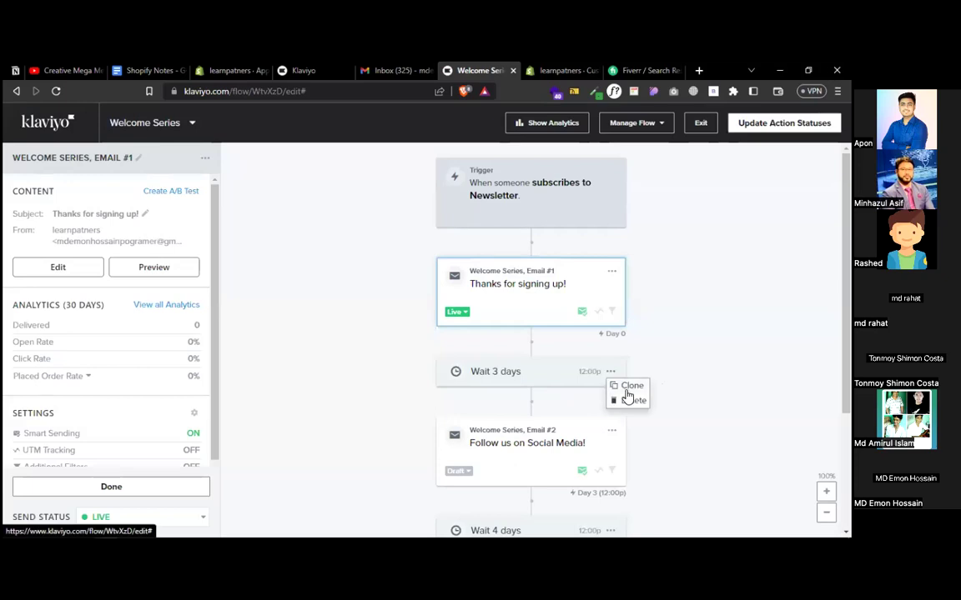
- Delete the Wait 3 days step and Email #2 from the Welcome Series flow
left_click(629, 401)
left_click(547, 315)
left_click(612, 371)
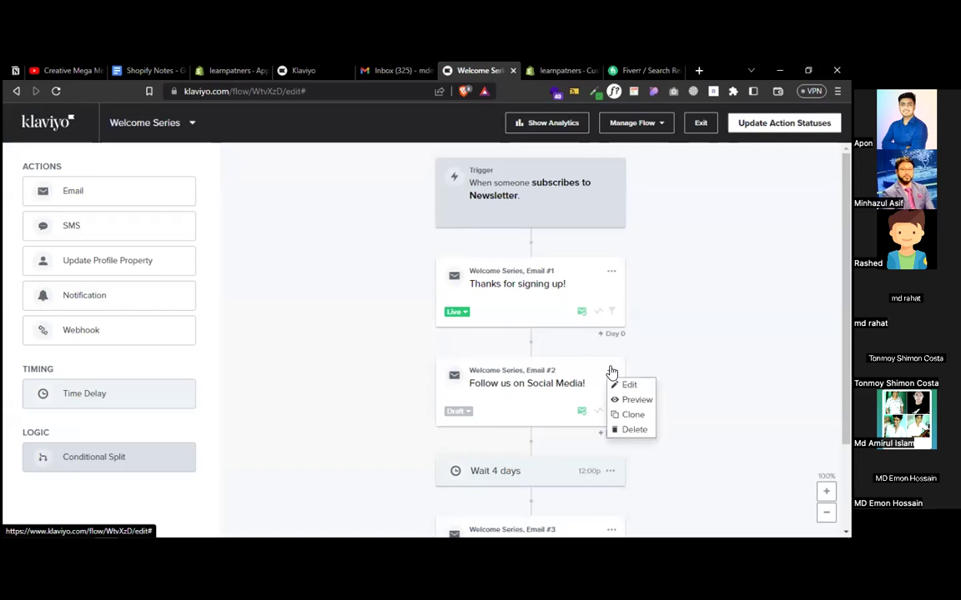
left_click(631, 430)
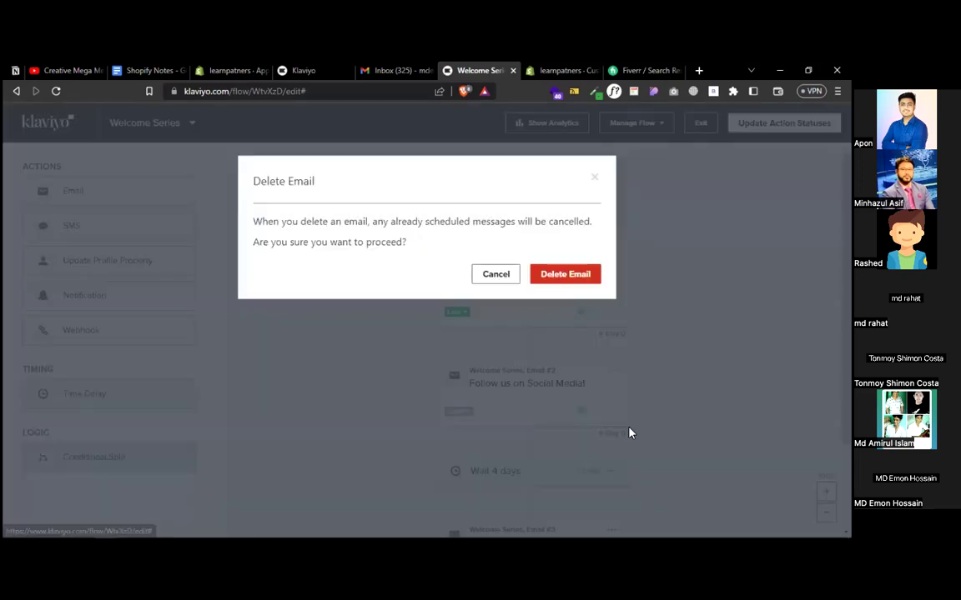
left_click(559, 275)
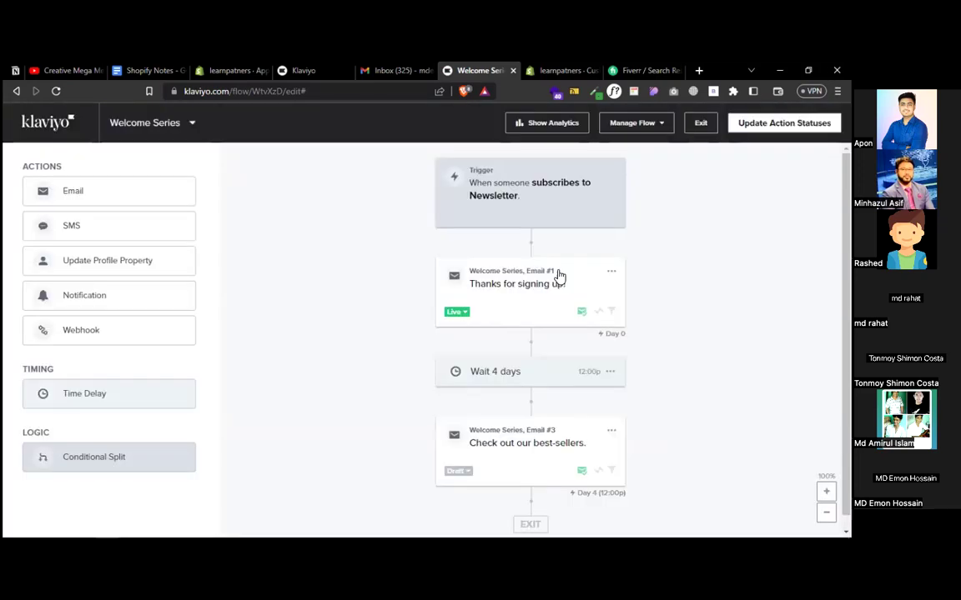
- Delete the Wait 4 days step and Email #3 as well
left_click(611, 373)
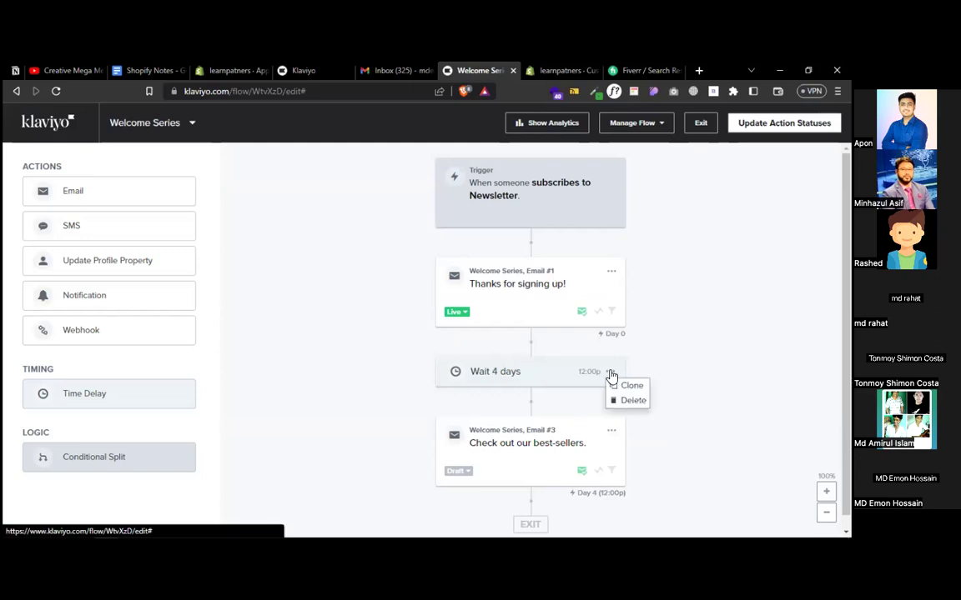
left_click(681, 362)
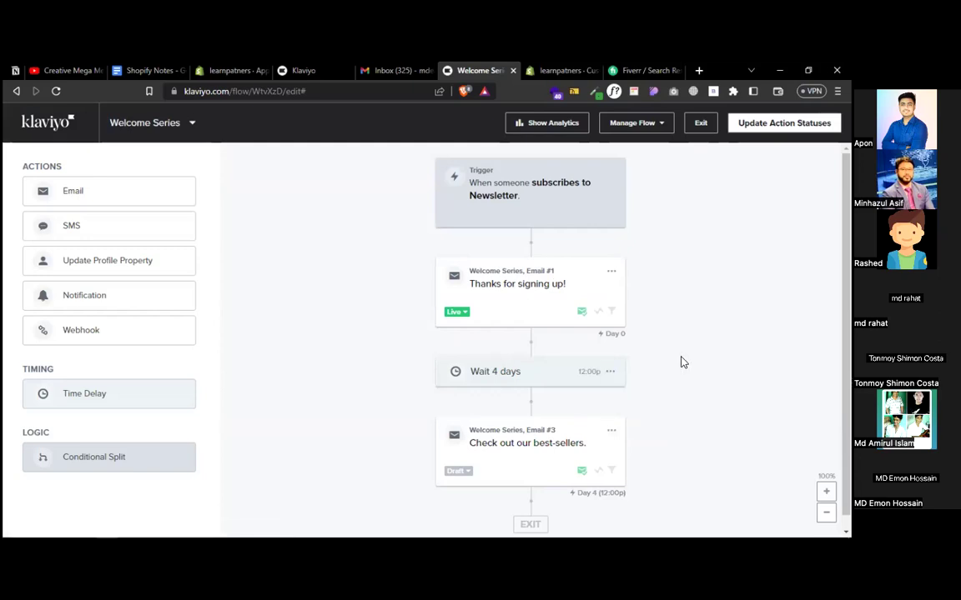
left_click(611, 372)
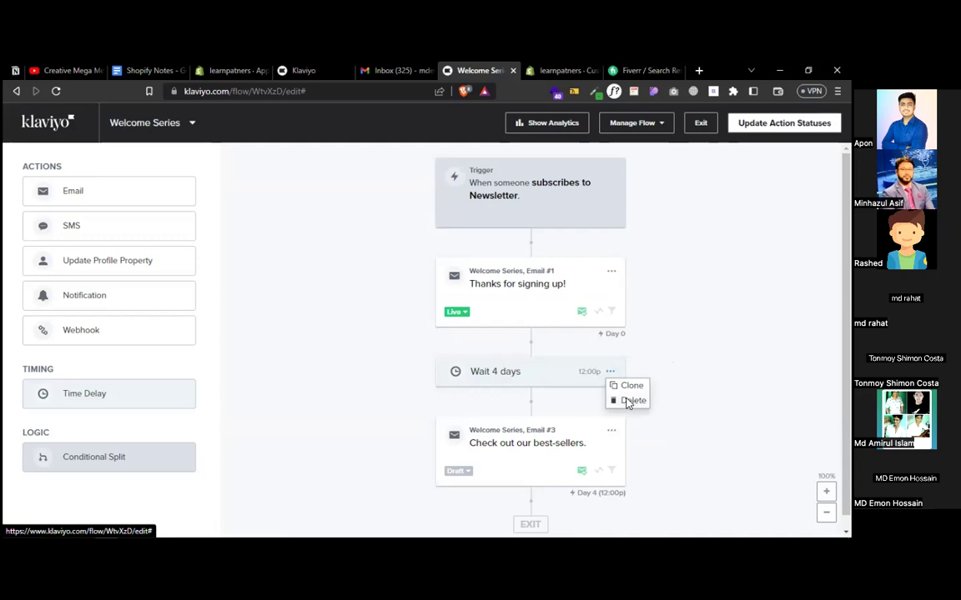
left_click(628, 402)
left_click(563, 310)
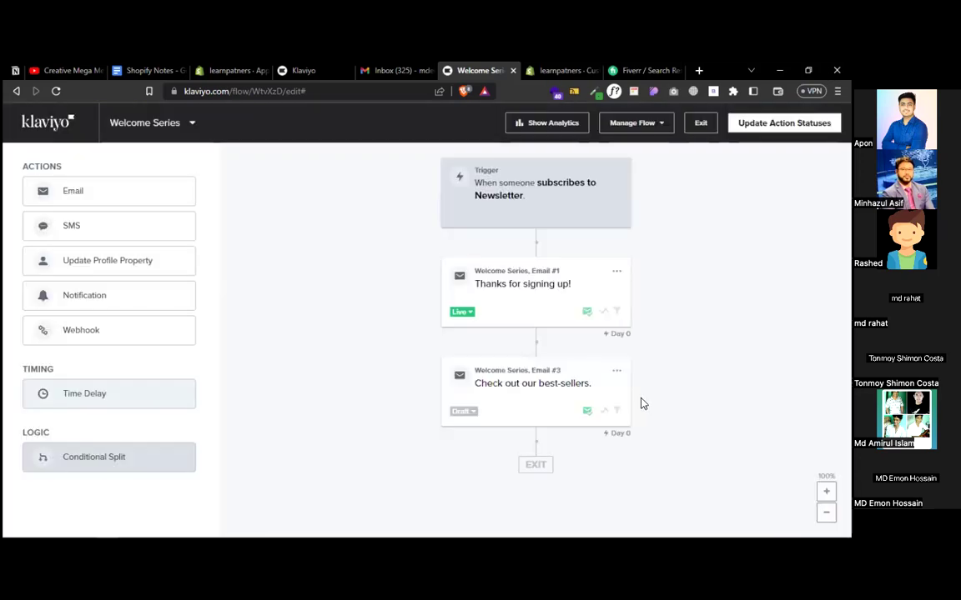
left_click(616, 371)
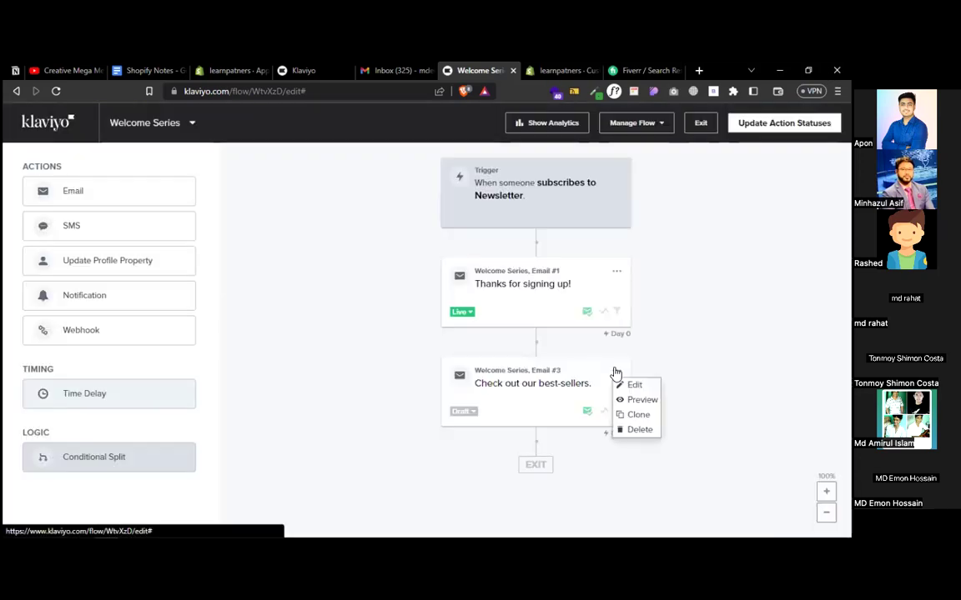
left_click(639, 430)
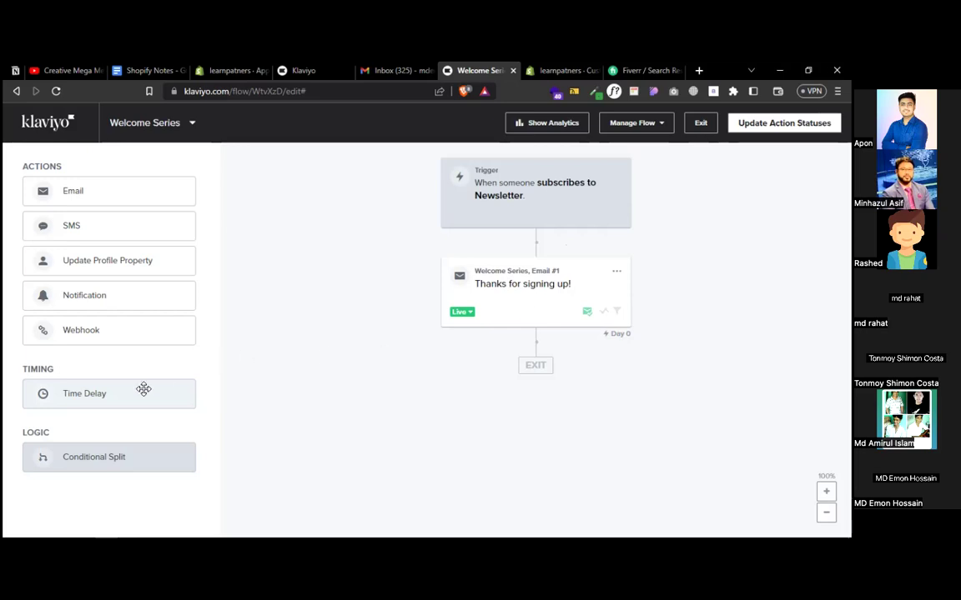
- Insert a time delay of 1 day below Email #1 and save it
left_click_drag(117, 395, 561, 364)
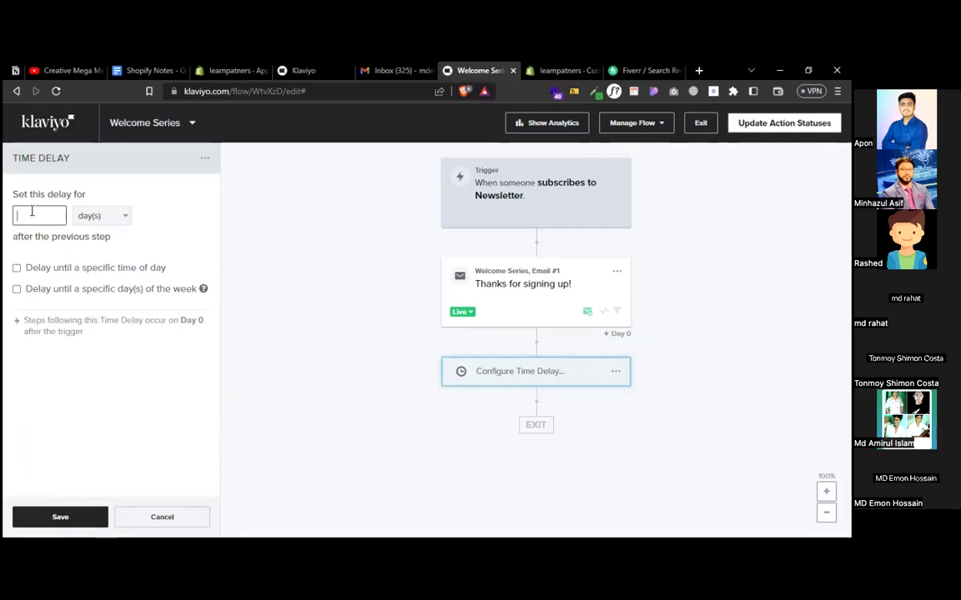
left_click(101, 216)
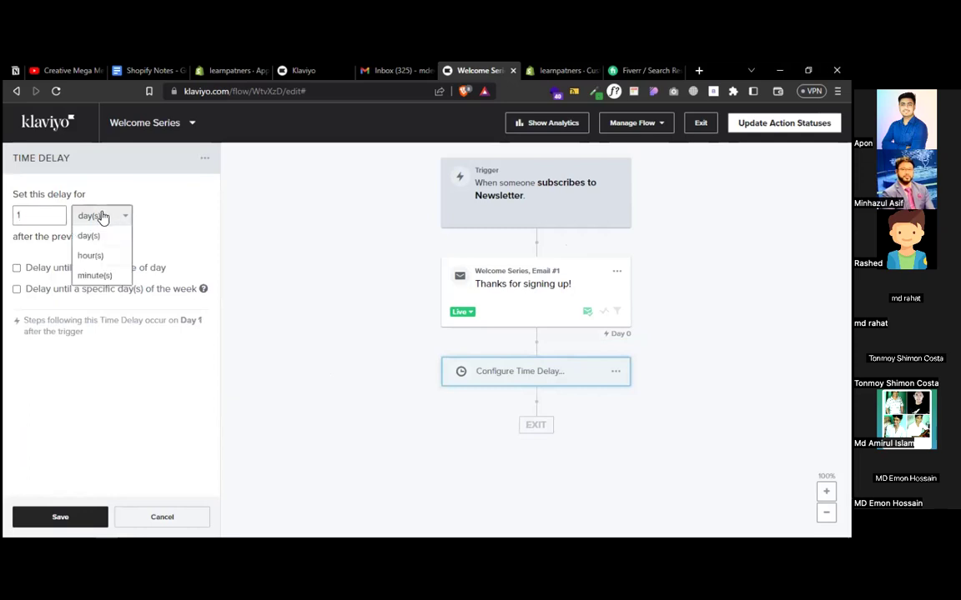
left_click(324, 261)
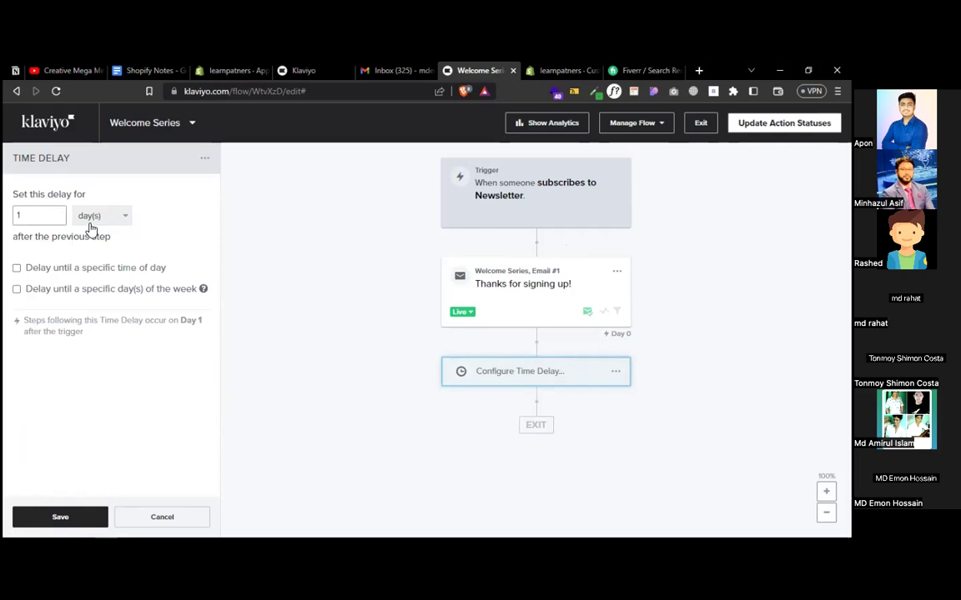
left_click(64, 515)
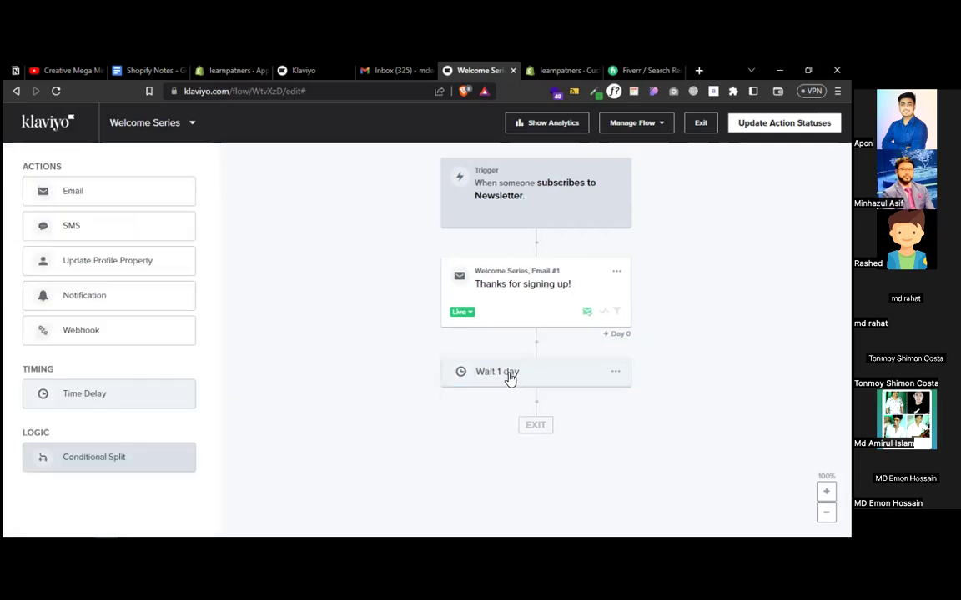
- Drop an Email action after the Wait 1 day step and open the new Email #2
left_click_drag(94, 191, 544, 423)
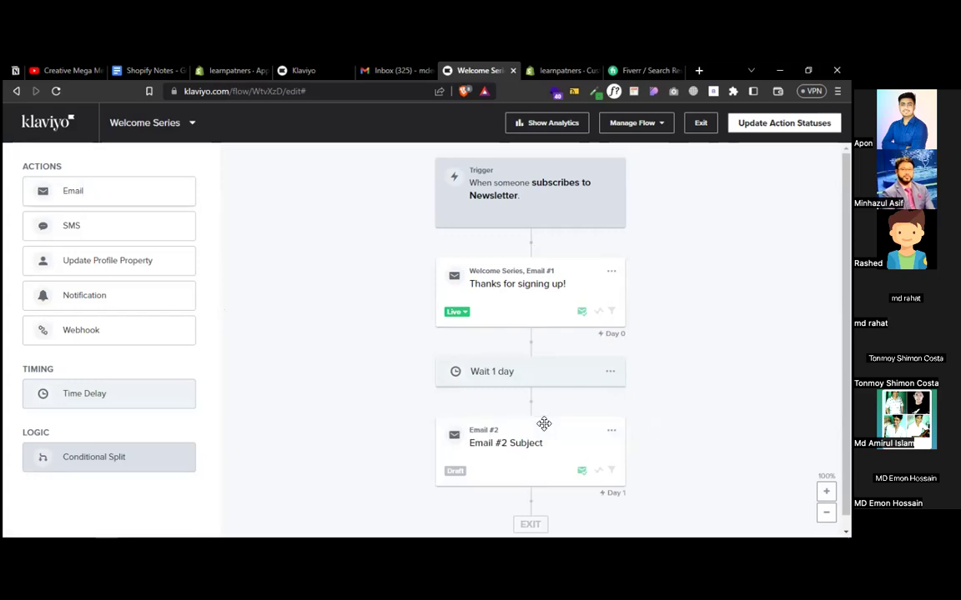
scroll(688, 424, "down", 1)
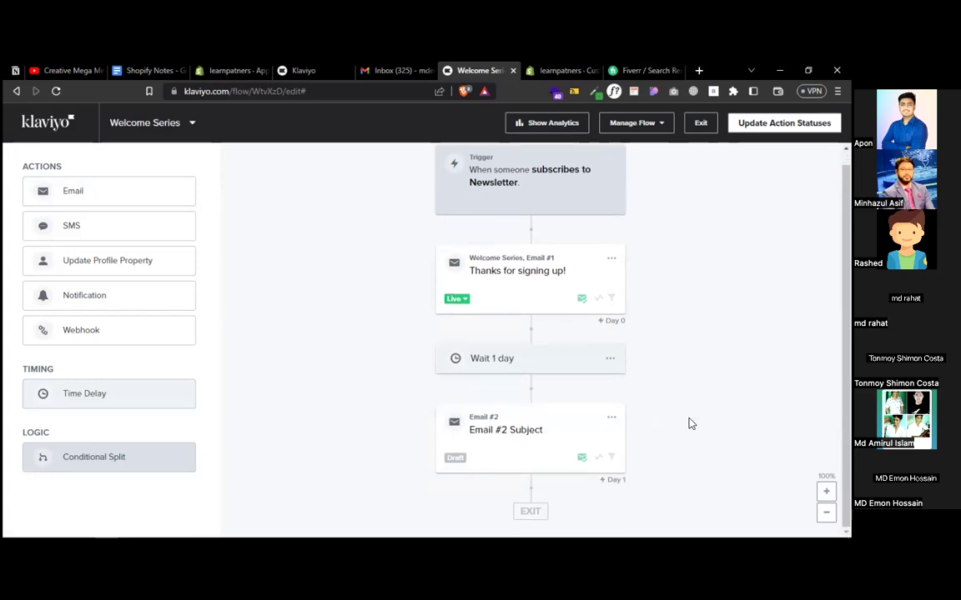
left_click(531, 443)
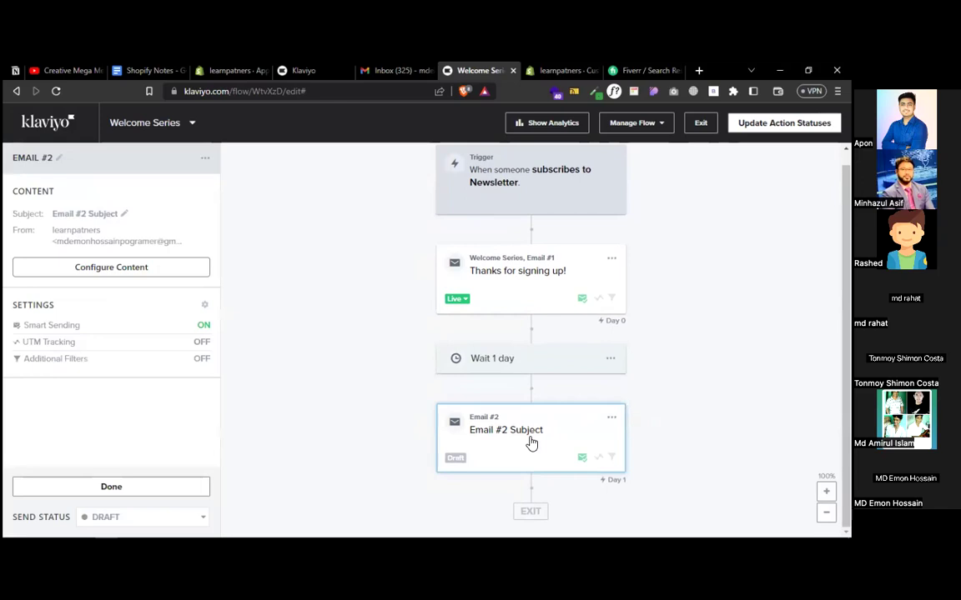
- Name Email #2 'New Product Info' with subject 'New Product Launch of Learnpartners' and pick Drag and Drop
left_click(110, 269)
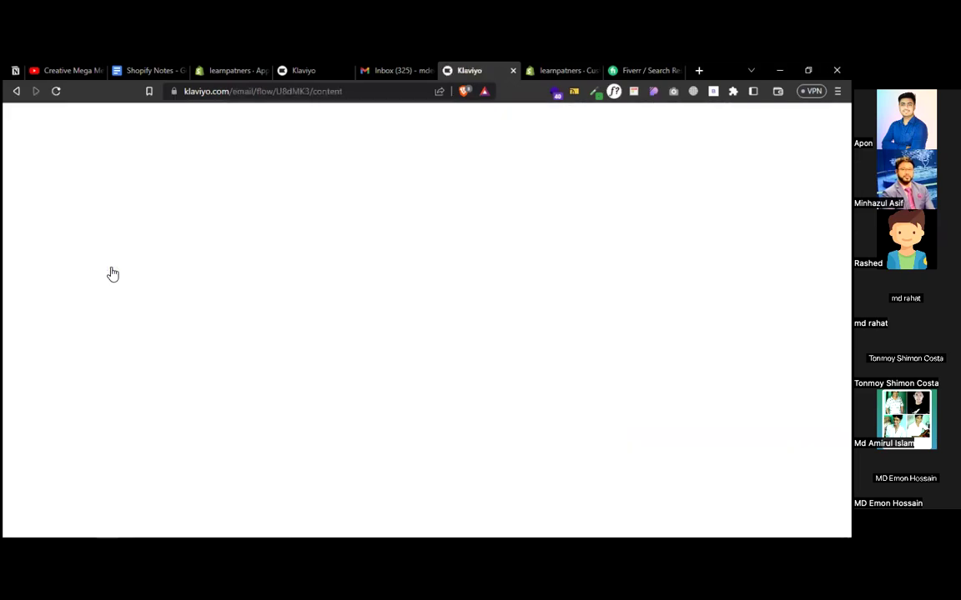
left_click_drag(176, 265, 82, 273)
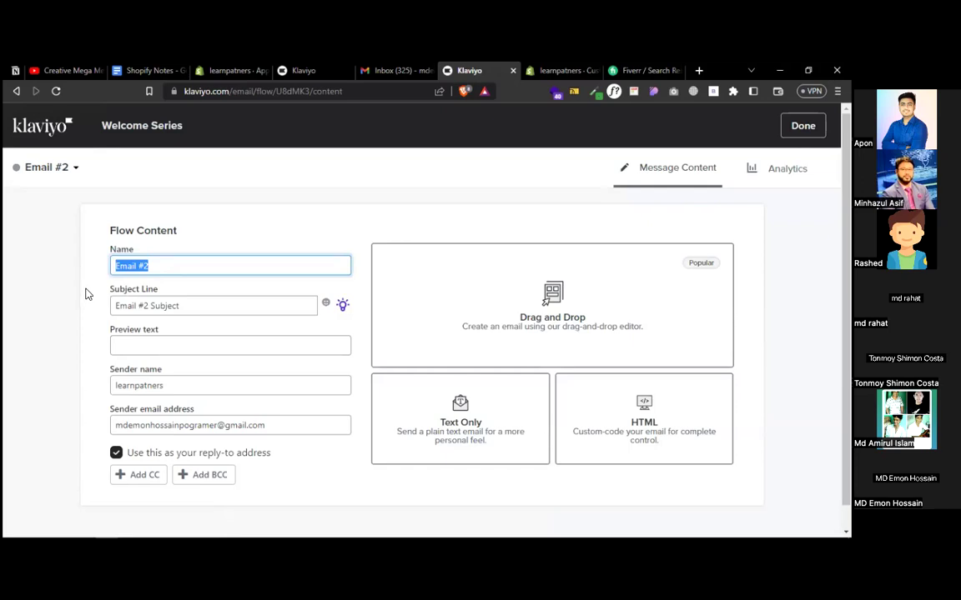
type("Product Info")
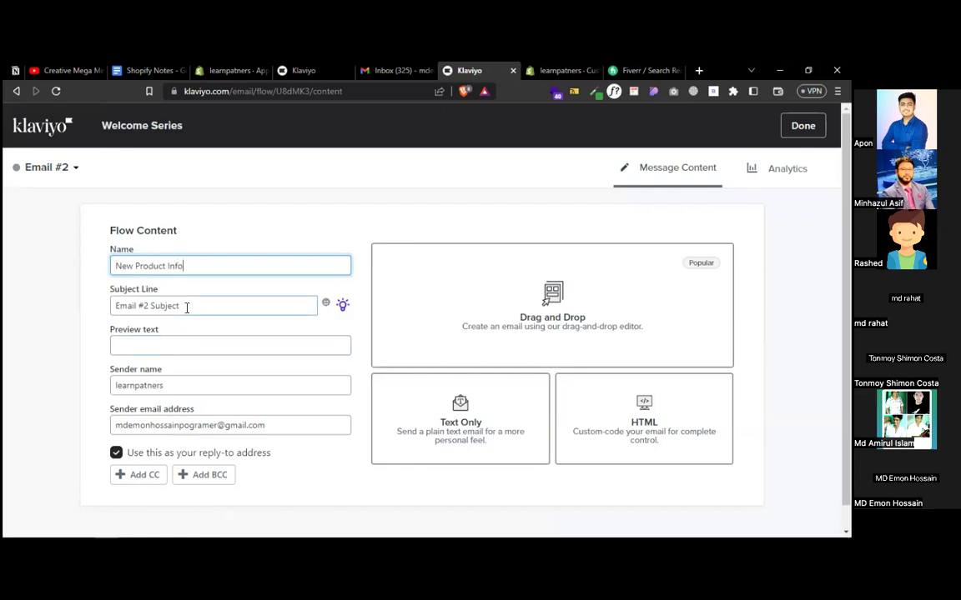
left_click_drag(189, 306, 82, 307)
type("New Product Launch")
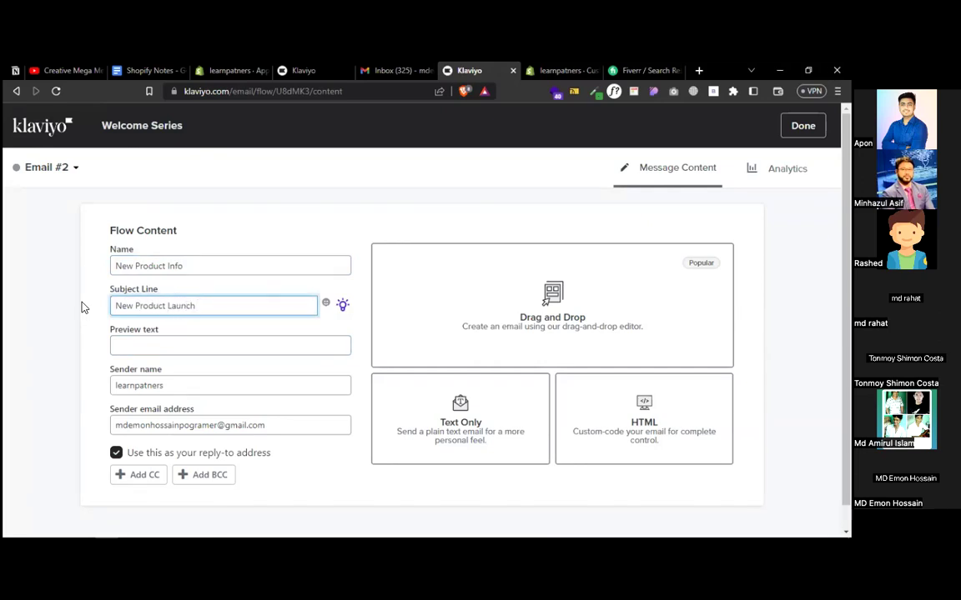
type("Learnpartners")
left_click(194, 306)
type("of")
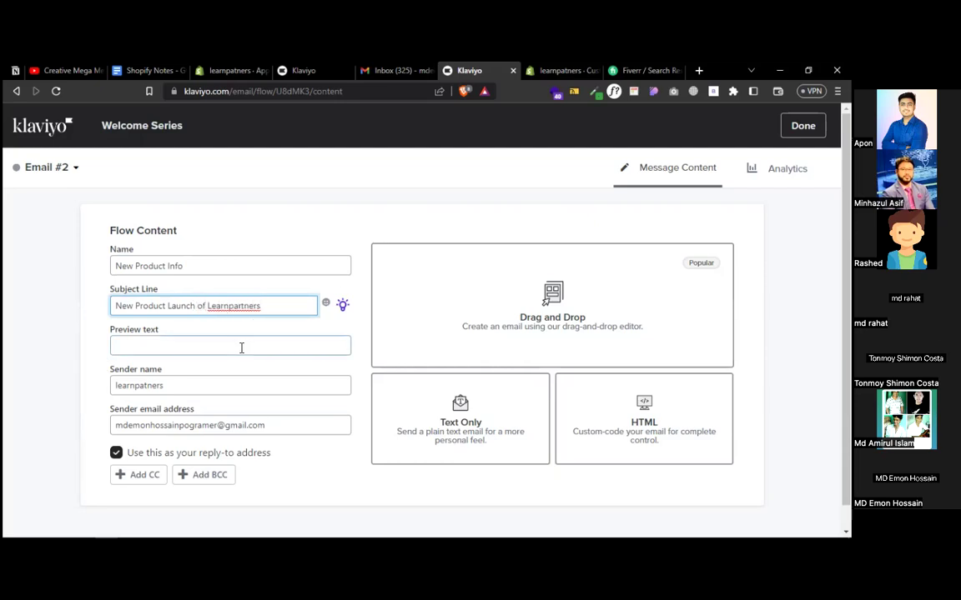
left_click(332, 493)
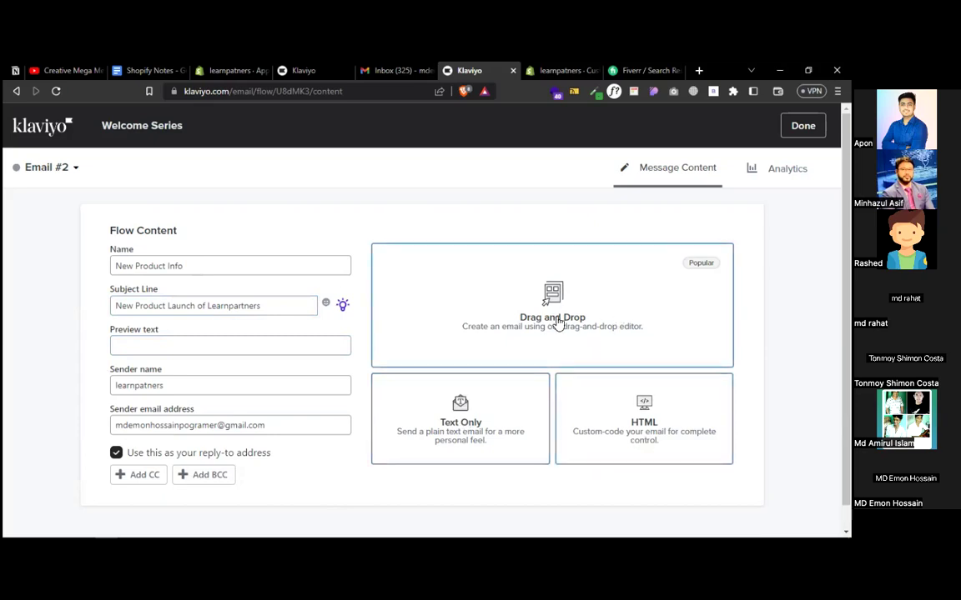
left_click(557, 324)
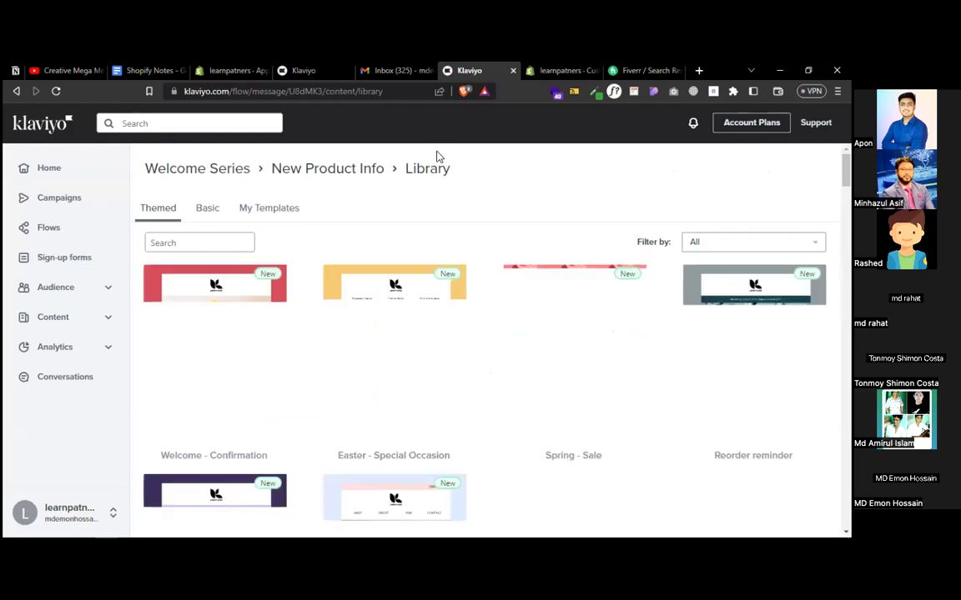
- Preview the Welcome - Confirmation template and scroll through its full layout
left_click(392, 72)
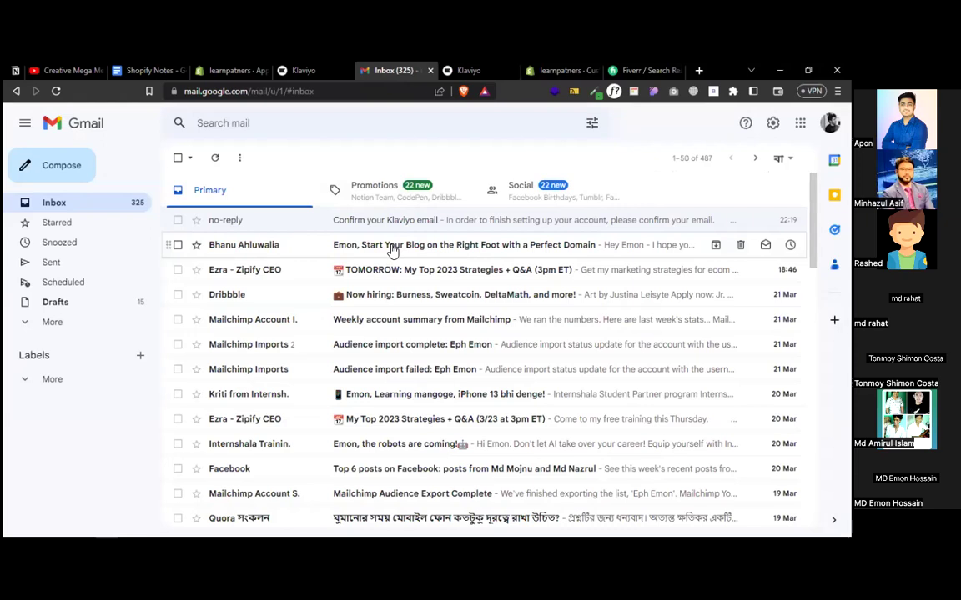
left_click(469, 71)
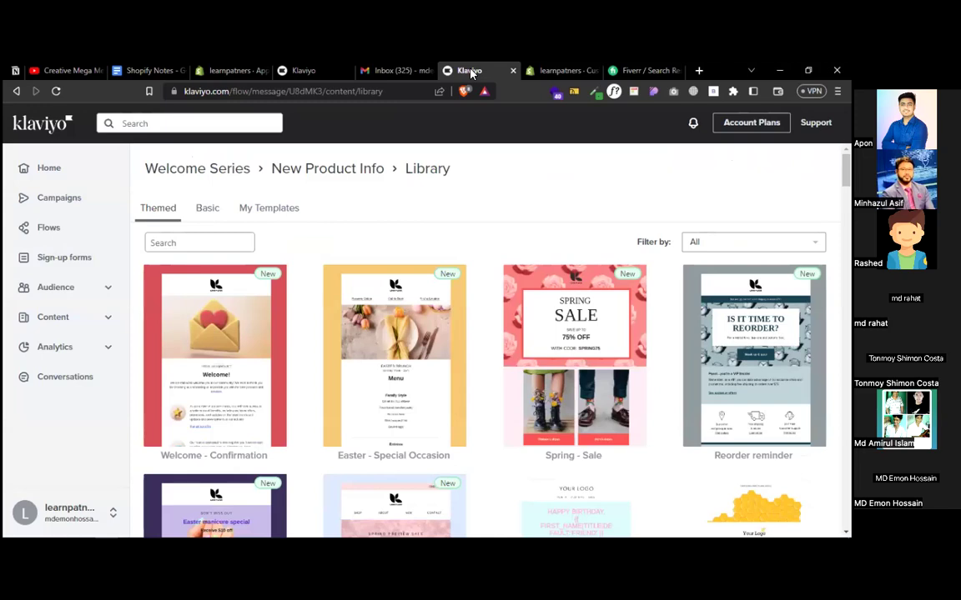
left_click(230, 355)
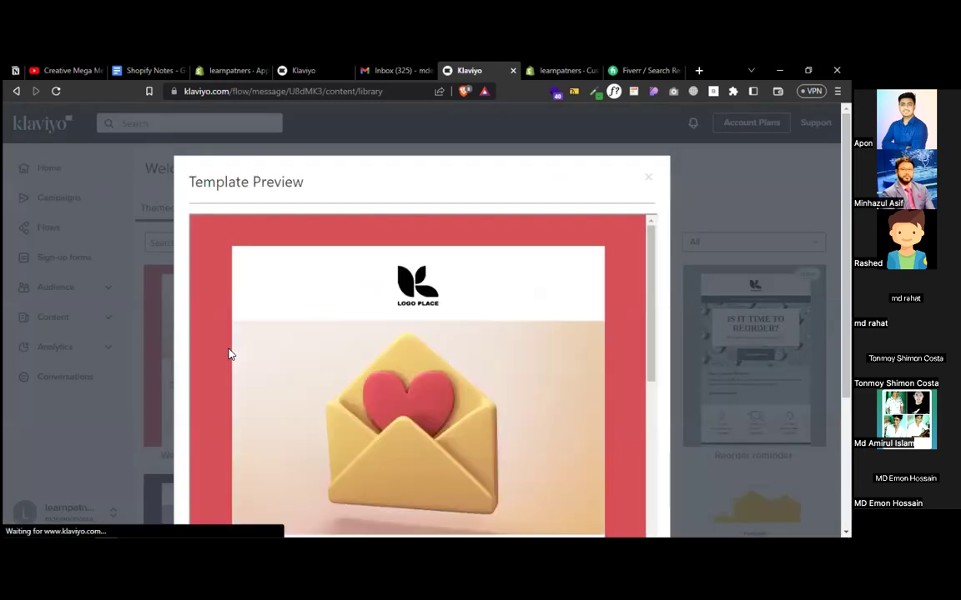
scroll(467, 326, "down", 10)
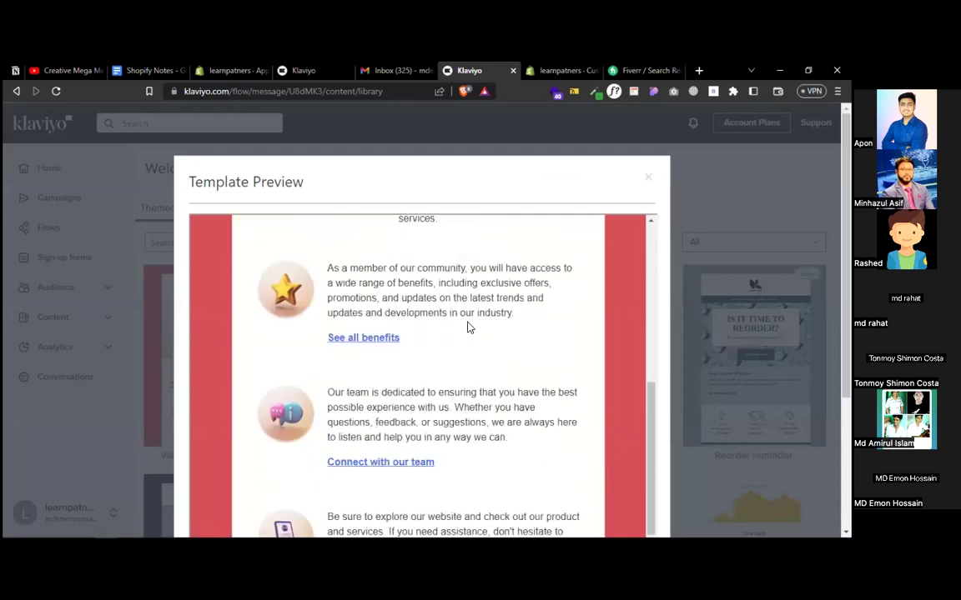
scroll(601, 240, "down", 3)
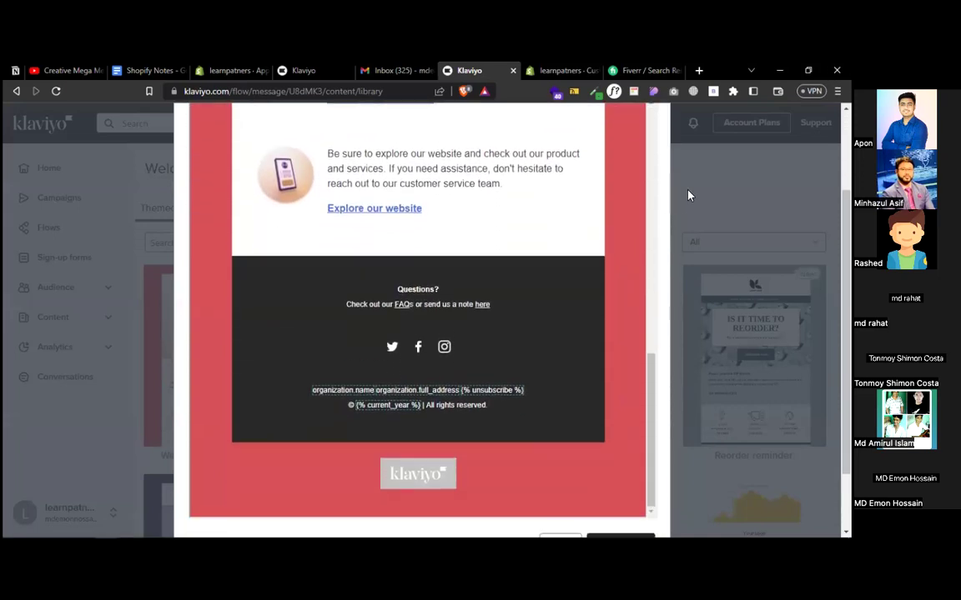
- Apply the Welcome - Confirmation template and select its logo header and envelope image blocks
left_click(611, 465)
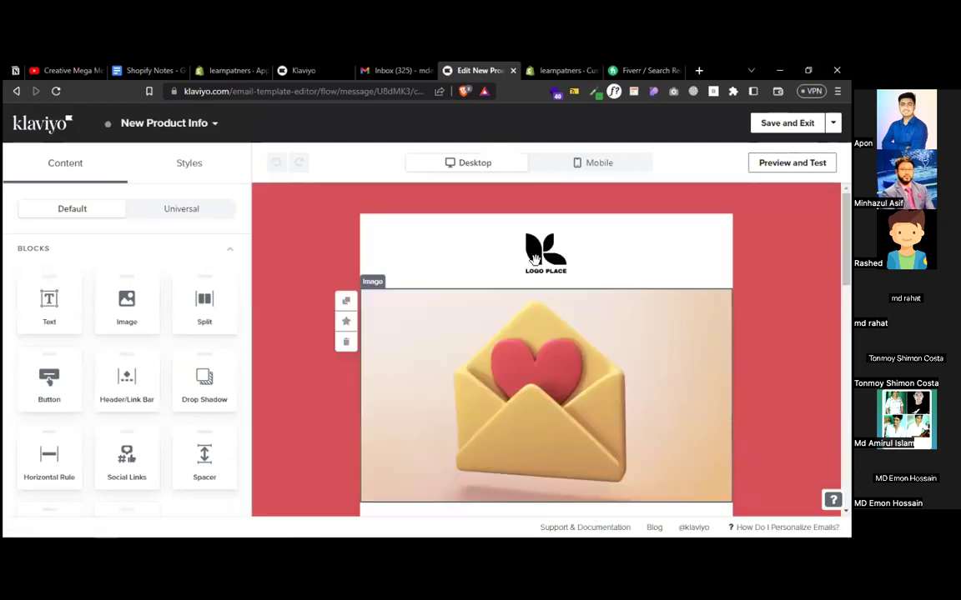
left_click(536, 254)
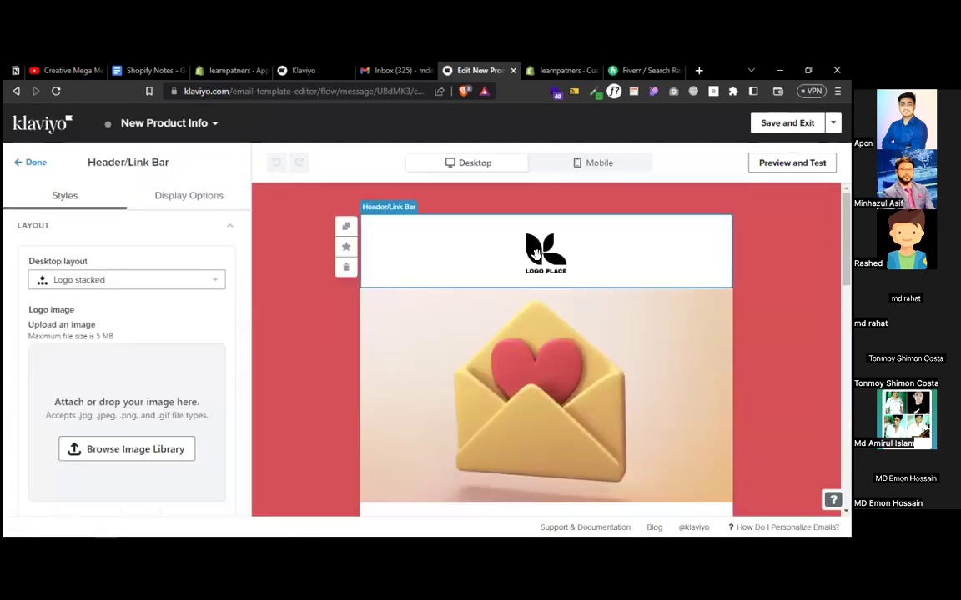
left_click(506, 333)
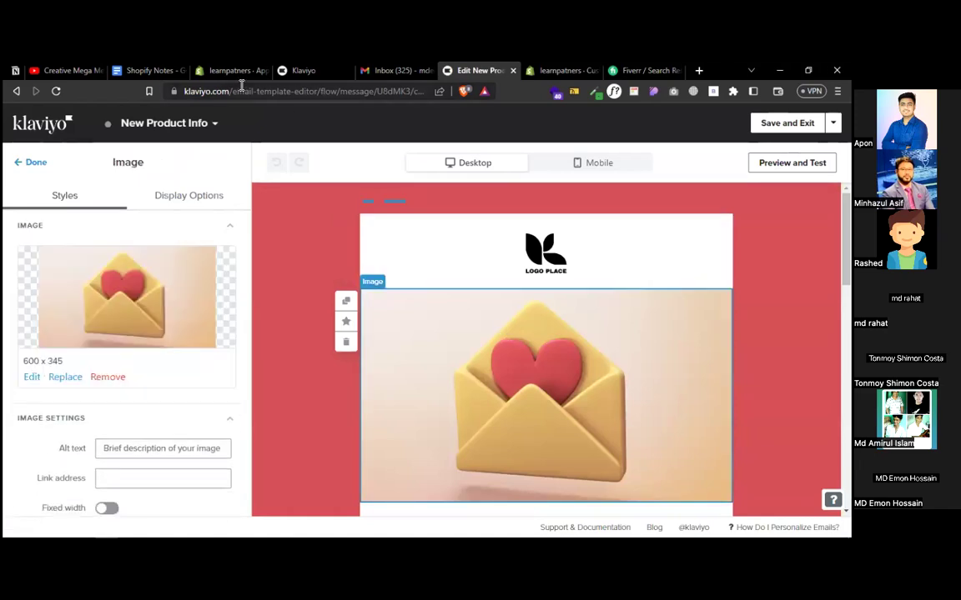
left_click(225, 71)
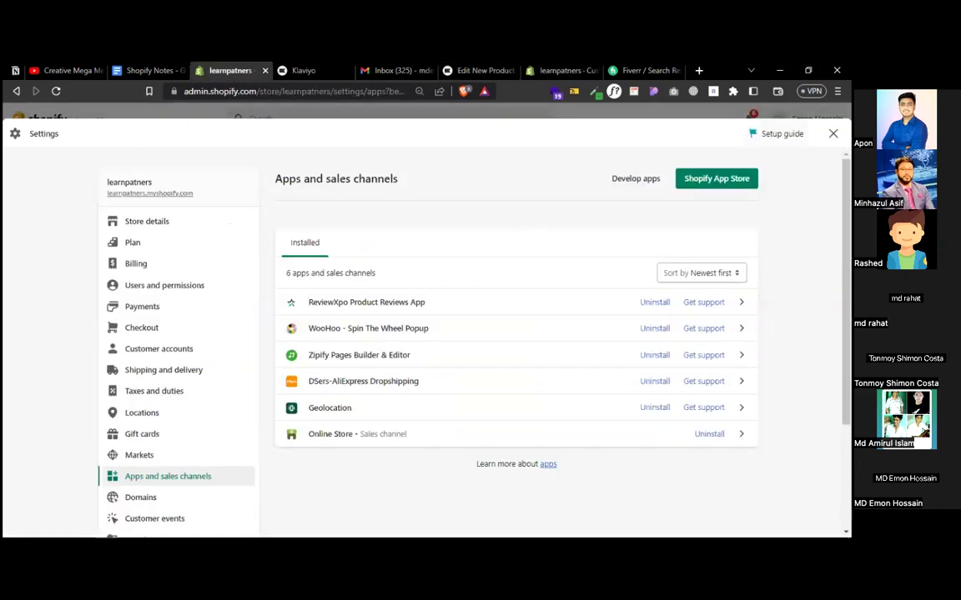
- Save the gaming laptop's product image from the live store to the Desktop as .webp
left_click(330, 433)
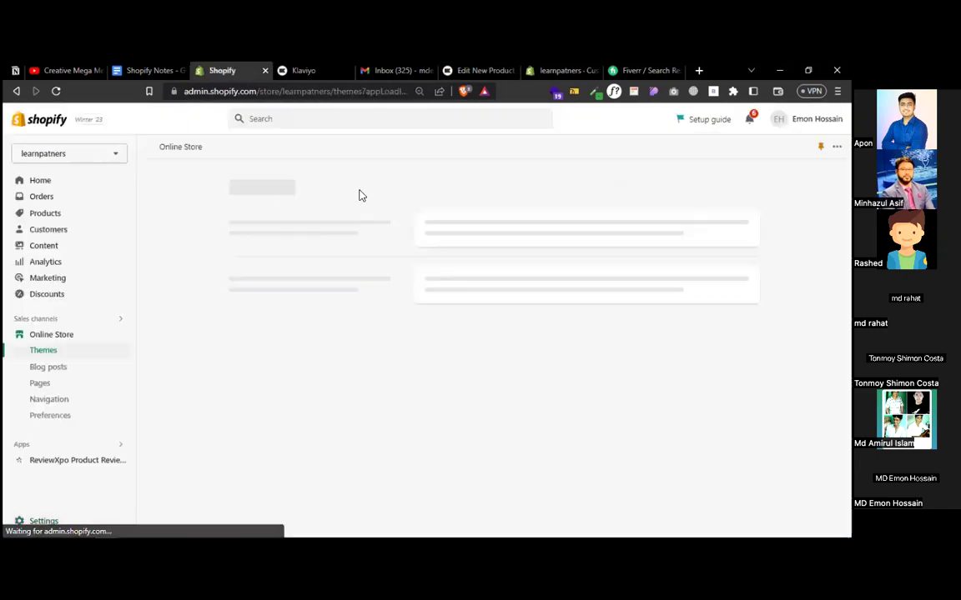
left_click(119, 339)
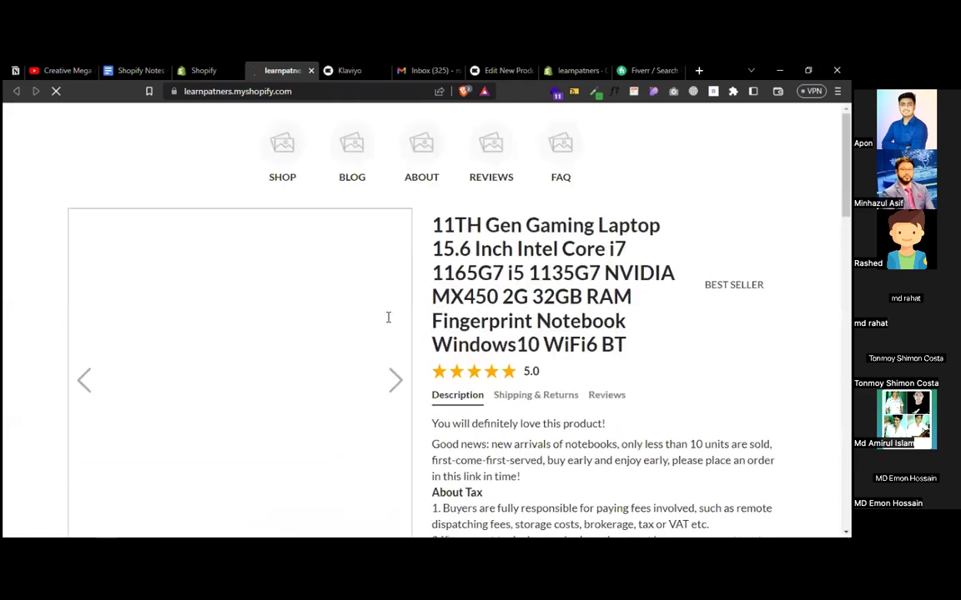
scroll(485, 325, "down", 2)
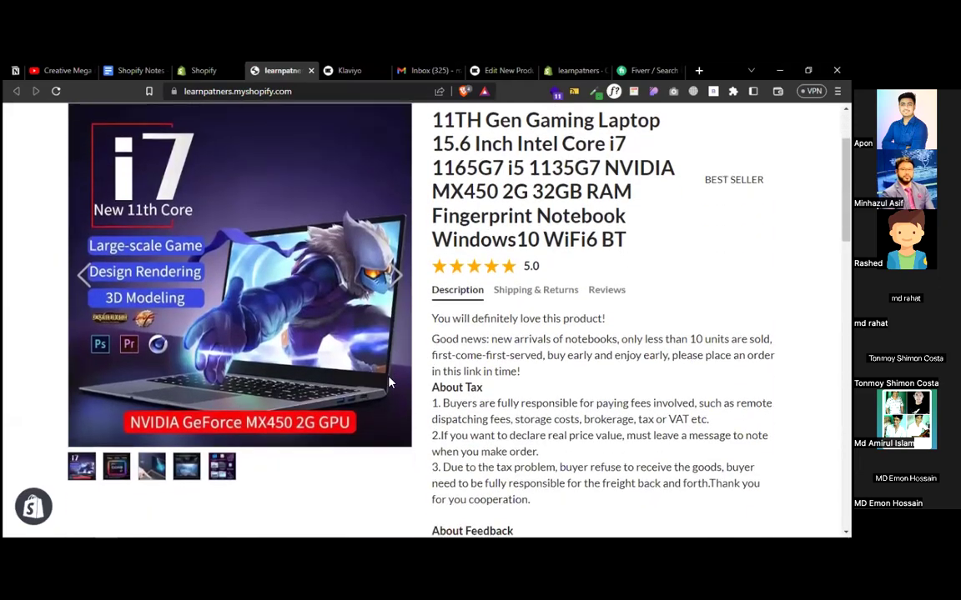
scroll(216, 350, "up", 2)
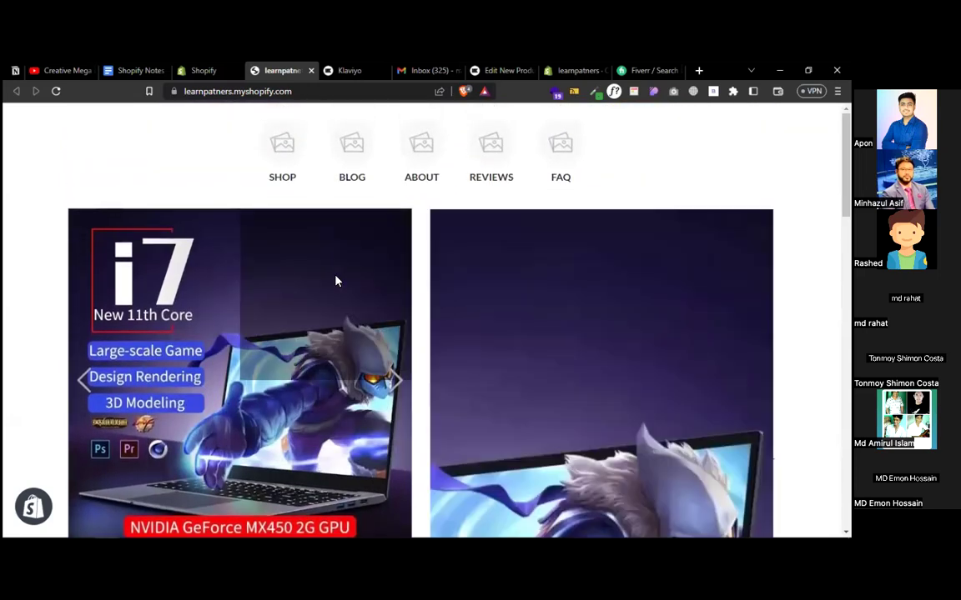
right_click(336, 281)
left_click(366, 286)
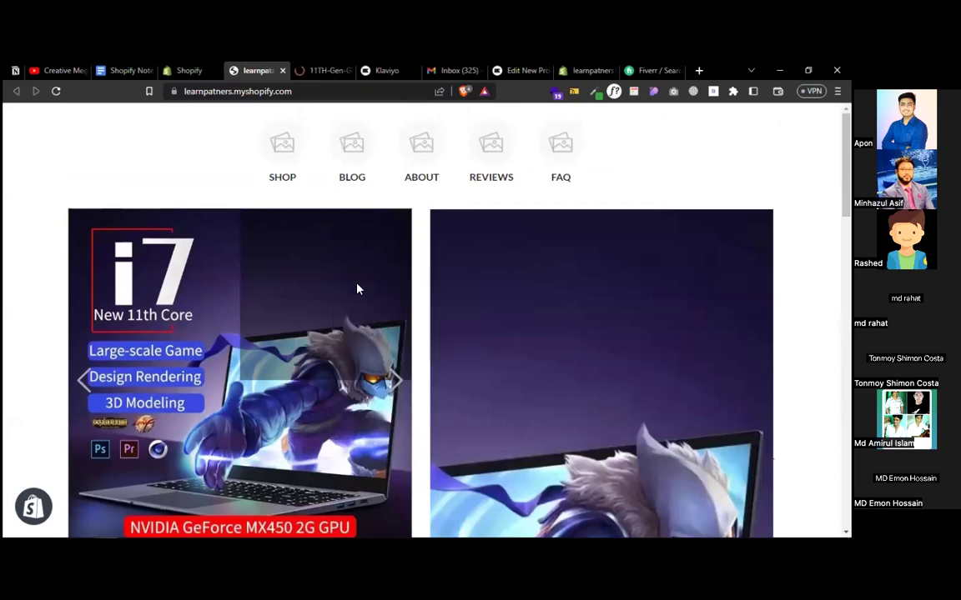
left_click(317, 73)
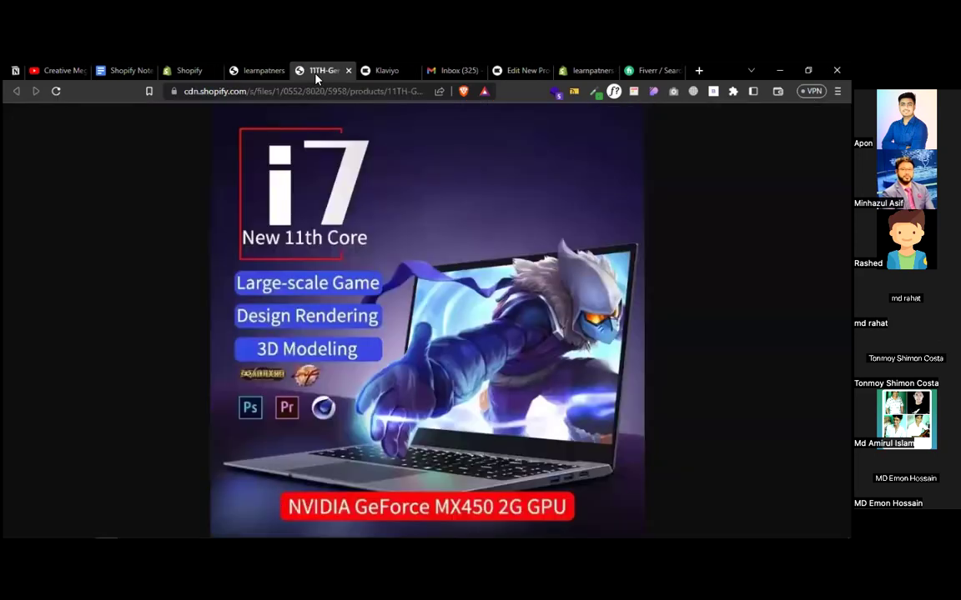
right_click(392, 216)
left_click(427, 242)
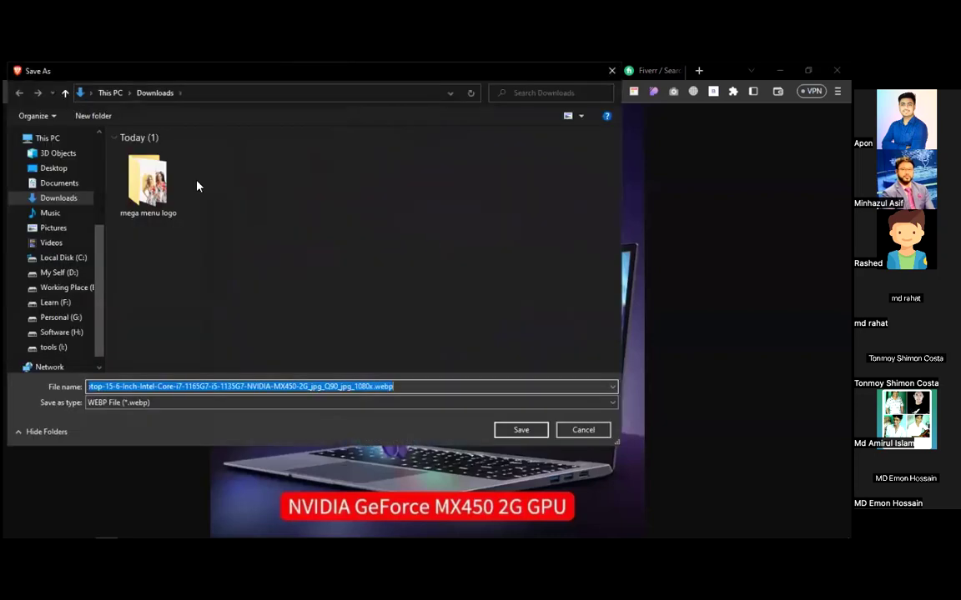
left_click(53, 167)
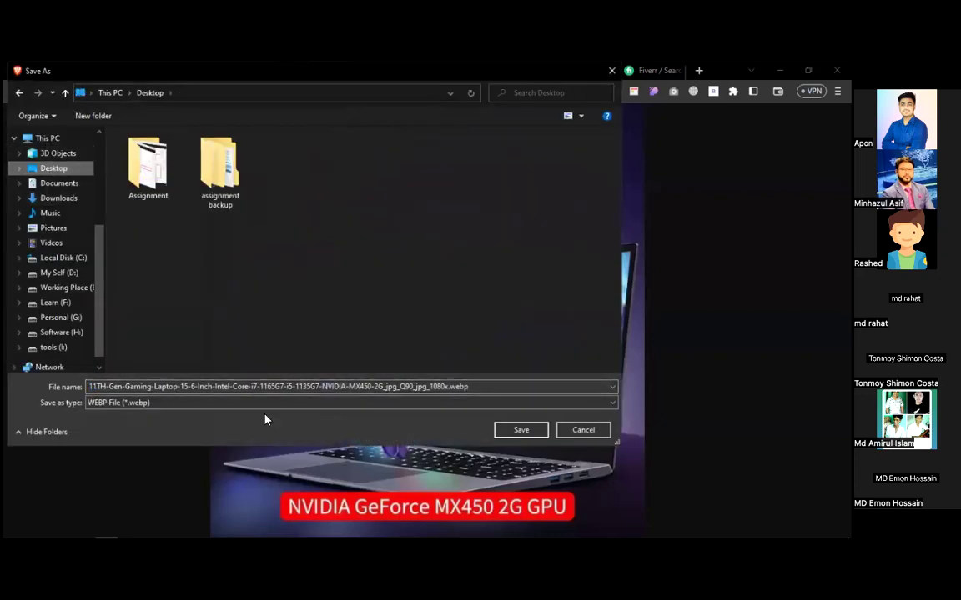
left_click(521, 429)
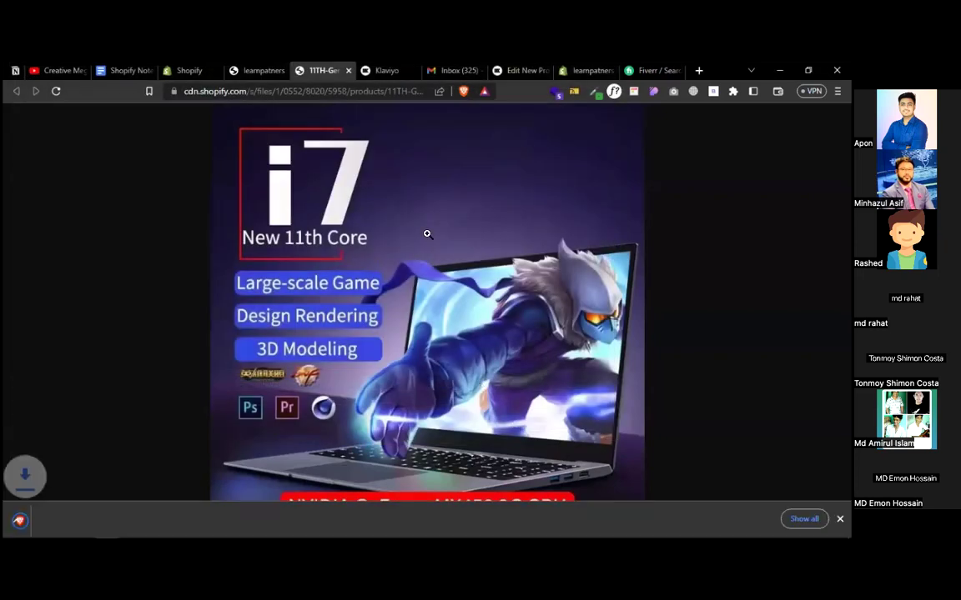
- Copy the gaming laptop's full product title from the store page
left_click(259, 70)
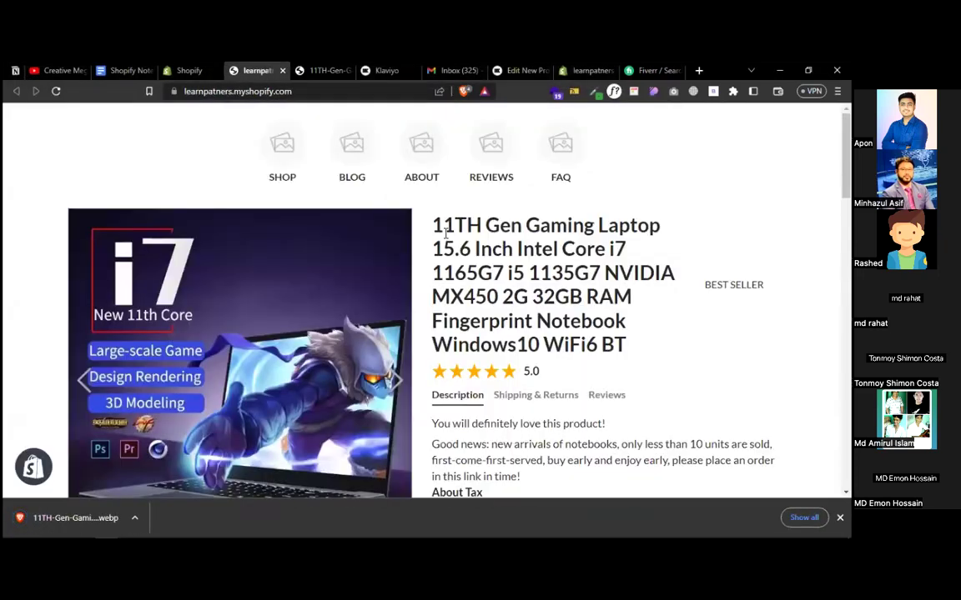
left_click_drag(430, 224, 658, 350)
right_click(576, 318)
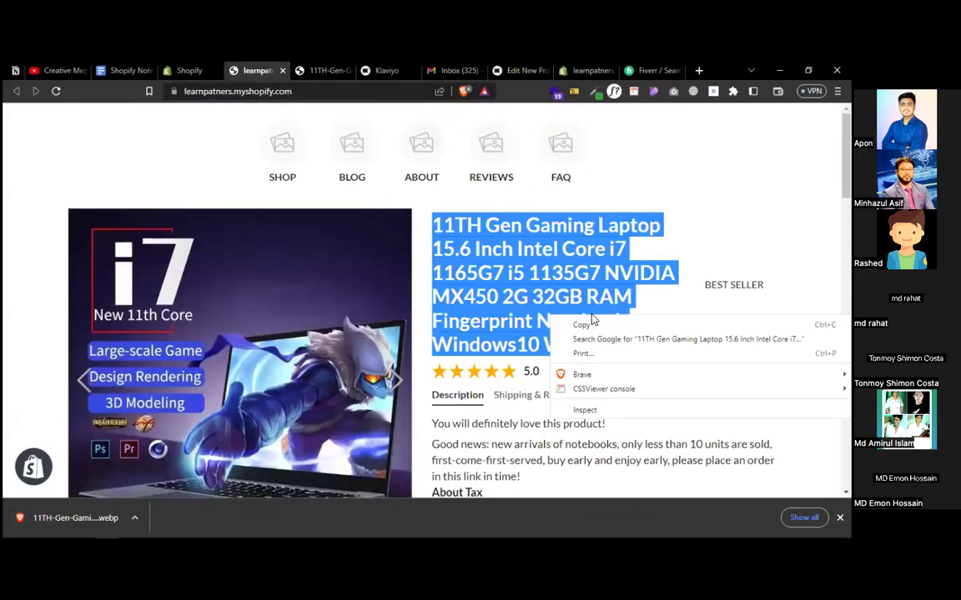
left_click(583, 324)
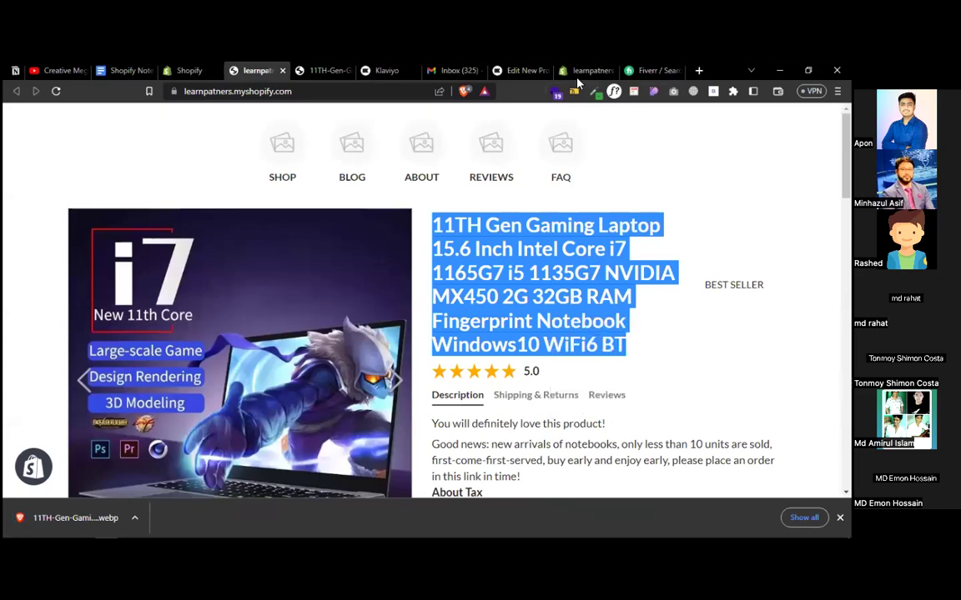
left_click(517, 70)
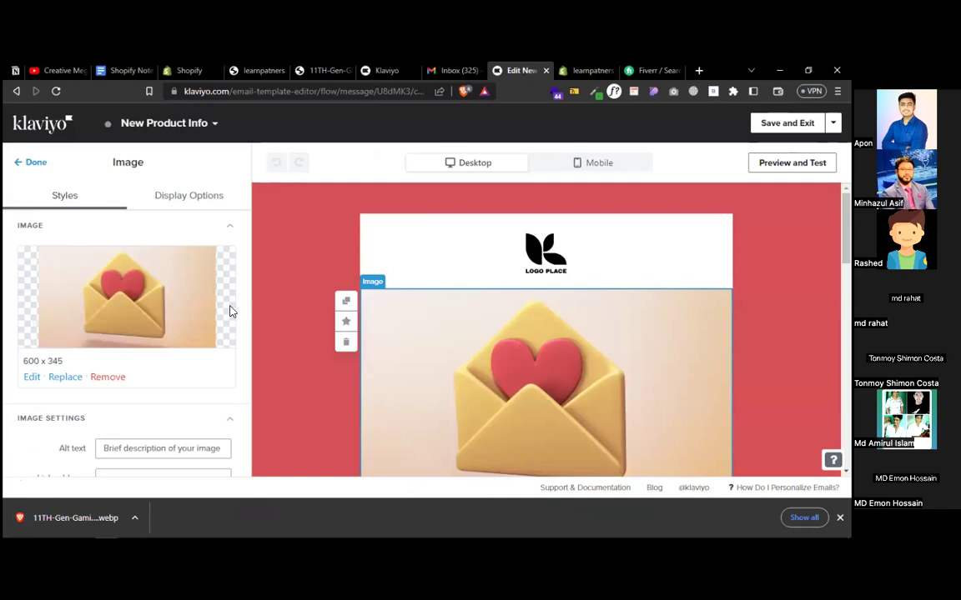
- Try uploading the laptop .webp as the email image, which Klaviyo rejects as unsupported
left_click(66, 379)
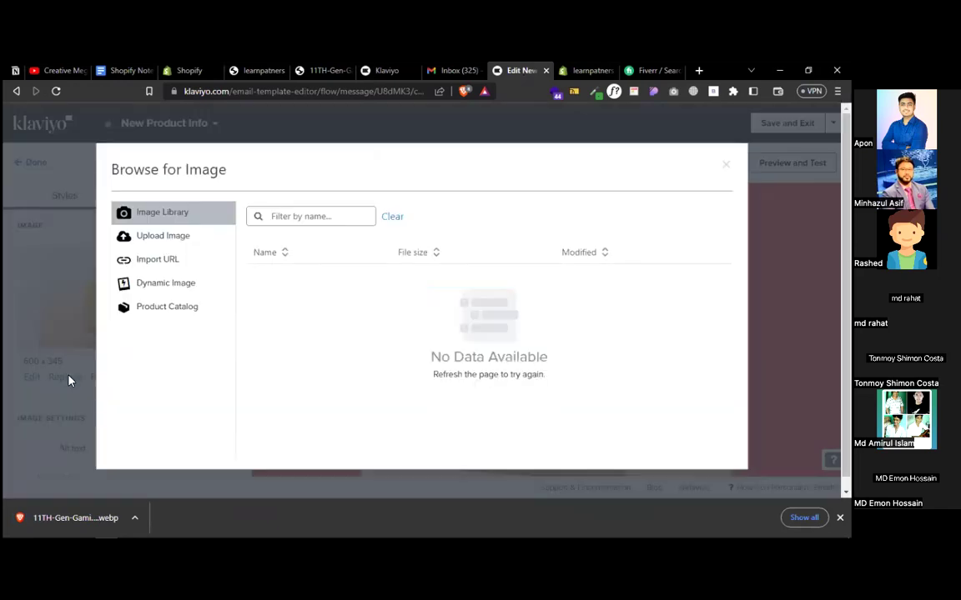
left_click_drag(90, 517, 441, 331)
left_click(179, 238)
left_click_drag(94, 519, 492, 323)
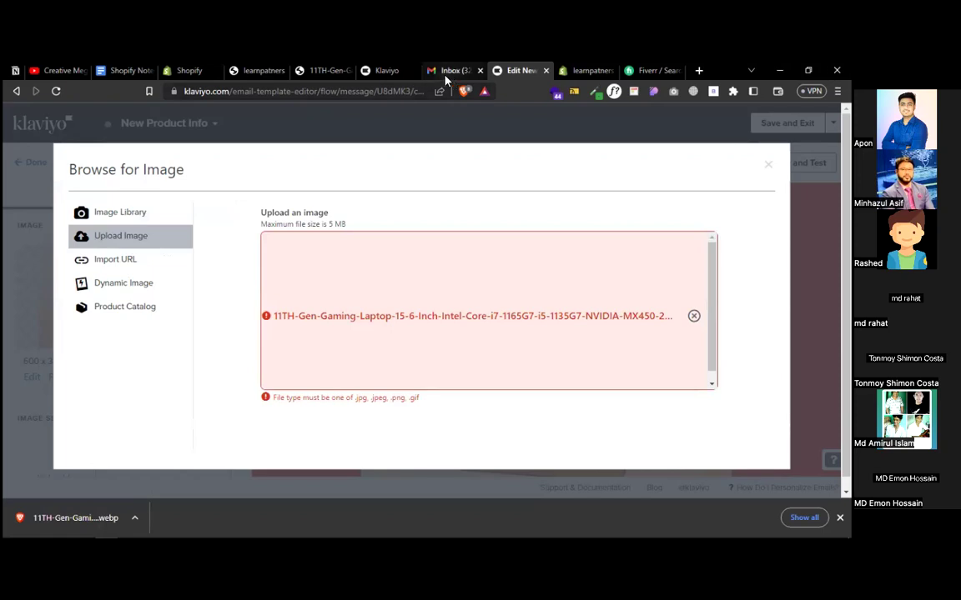
left_click(385, 70)
left_click(321, 70)
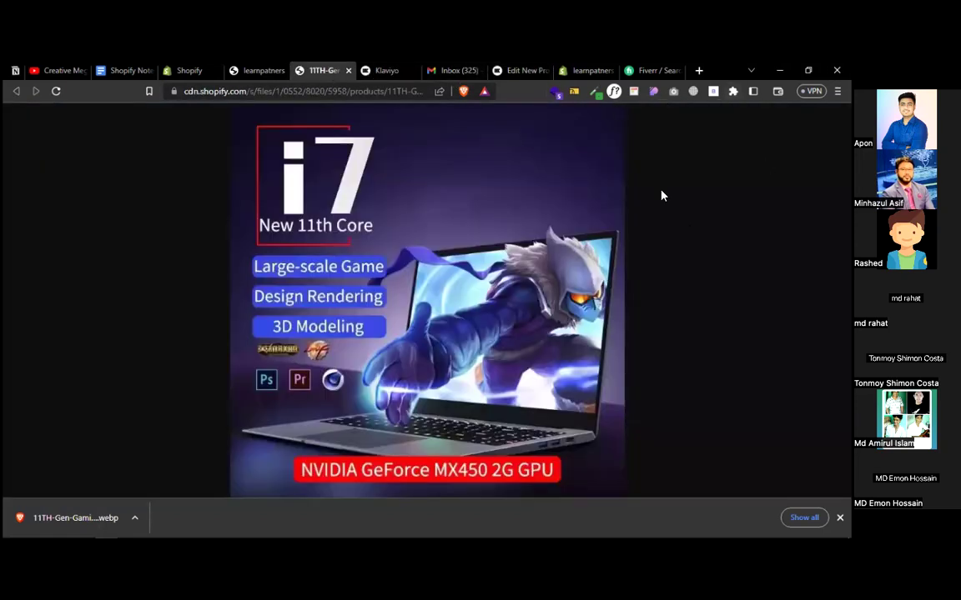
- Capture the laptop image with Lightshot and save it to the Desktop as Screenshot_1.png
left_click(840, 517)
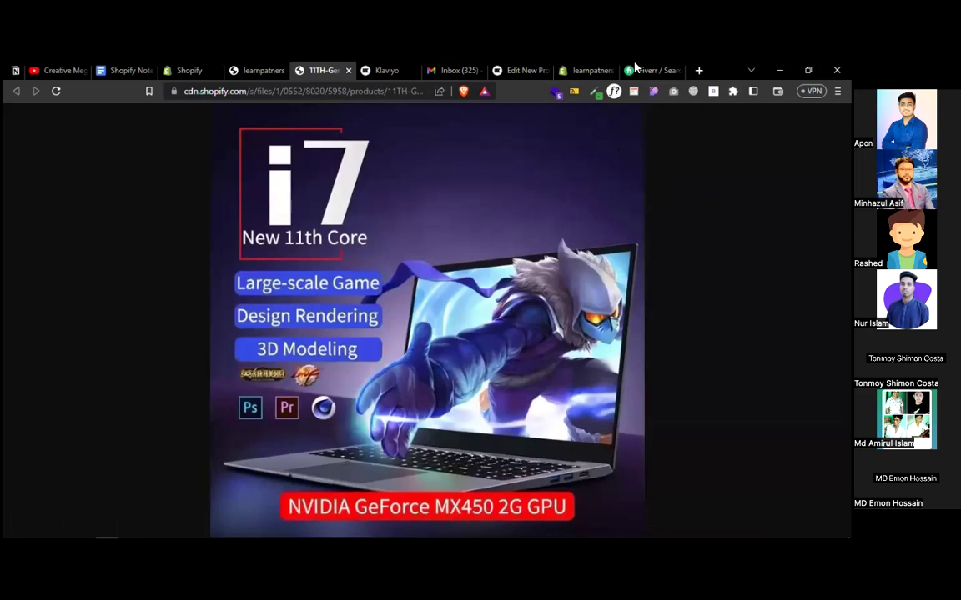
key("Print")
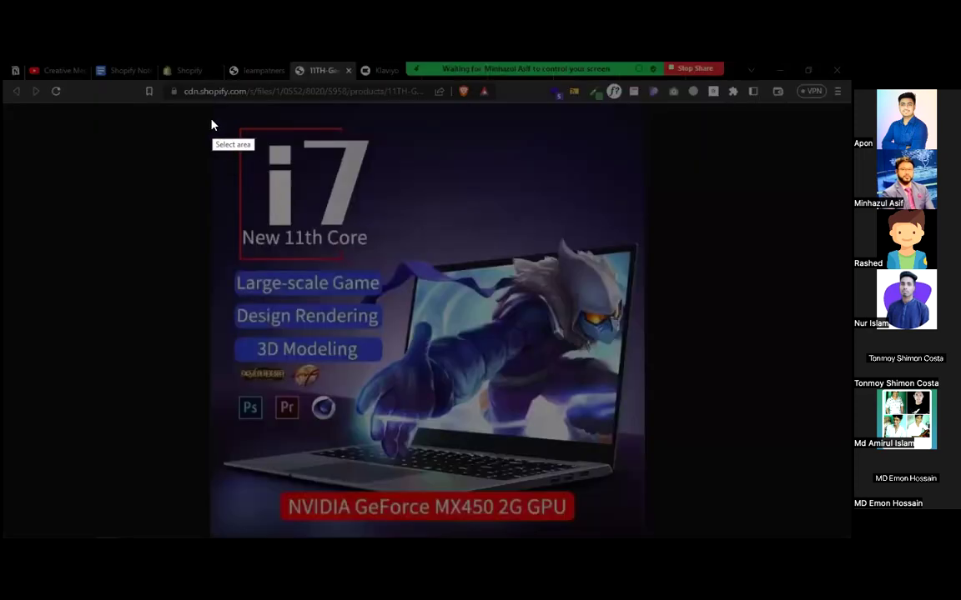
left_click_drag(207, 111, 643, 538)
right_click(428, 236)
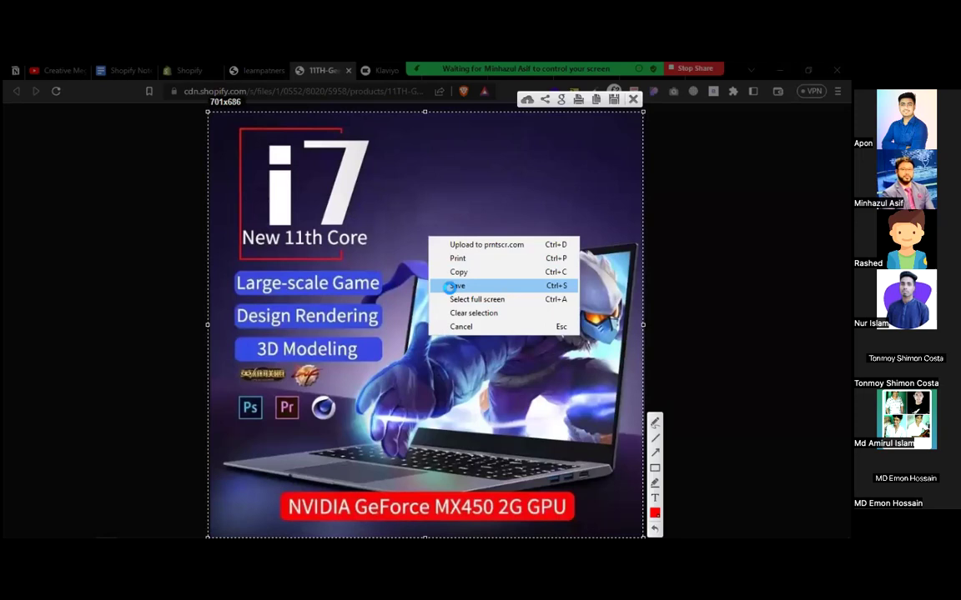
left_click(449, 282)
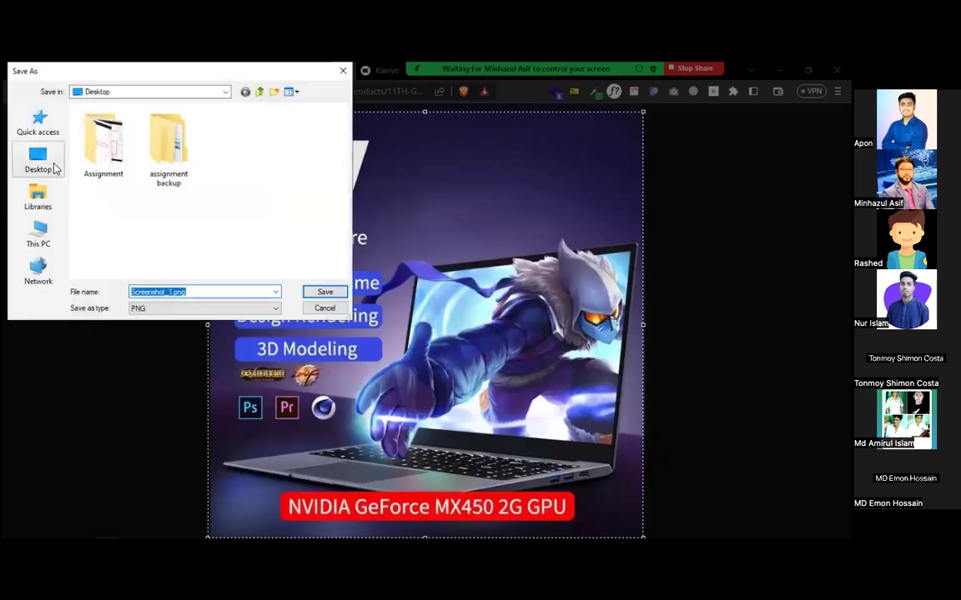
left_click(39, 159)
left_click(326, 294)
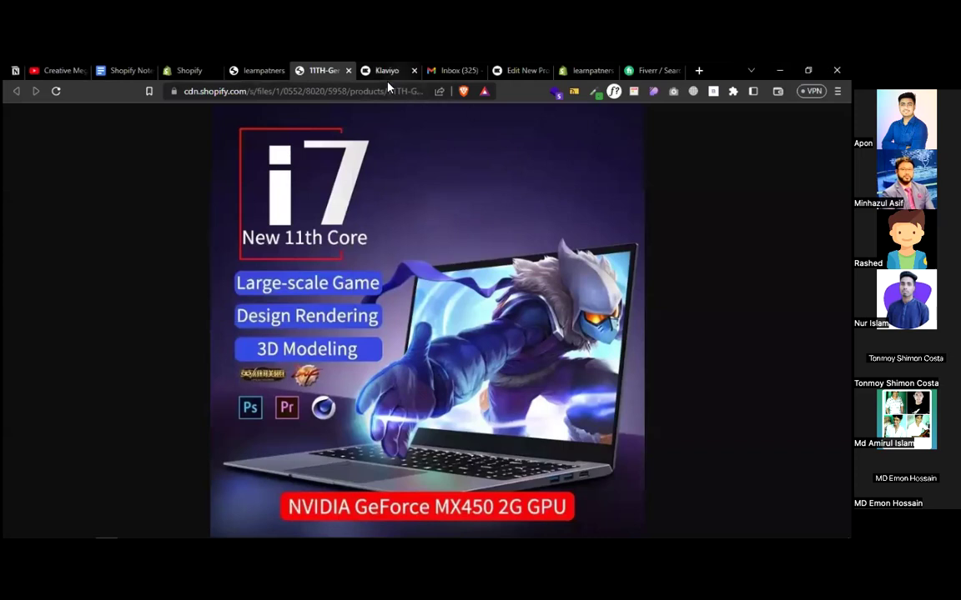
left_click(587, 70)
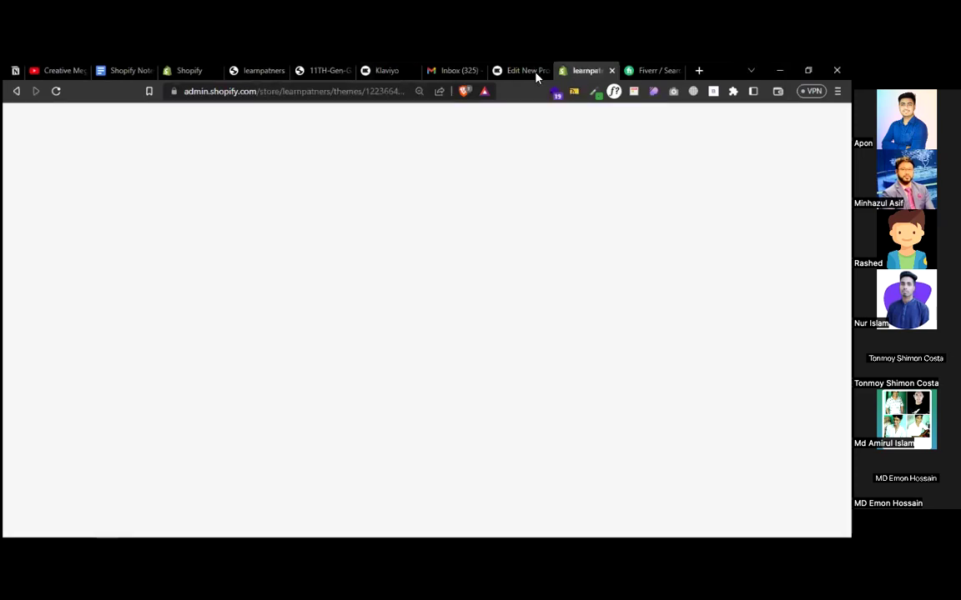
- Remove the rejected .webp and upload Screenshot_1.png from the Desktop as the email image
left_click(517, 72)
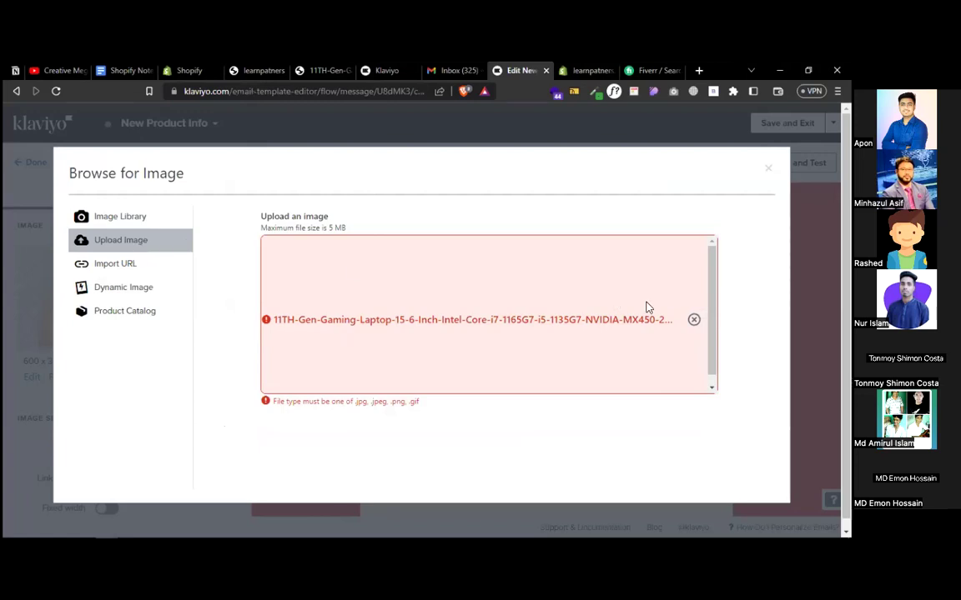
left_click(693, 320)
left_click(472, 342)
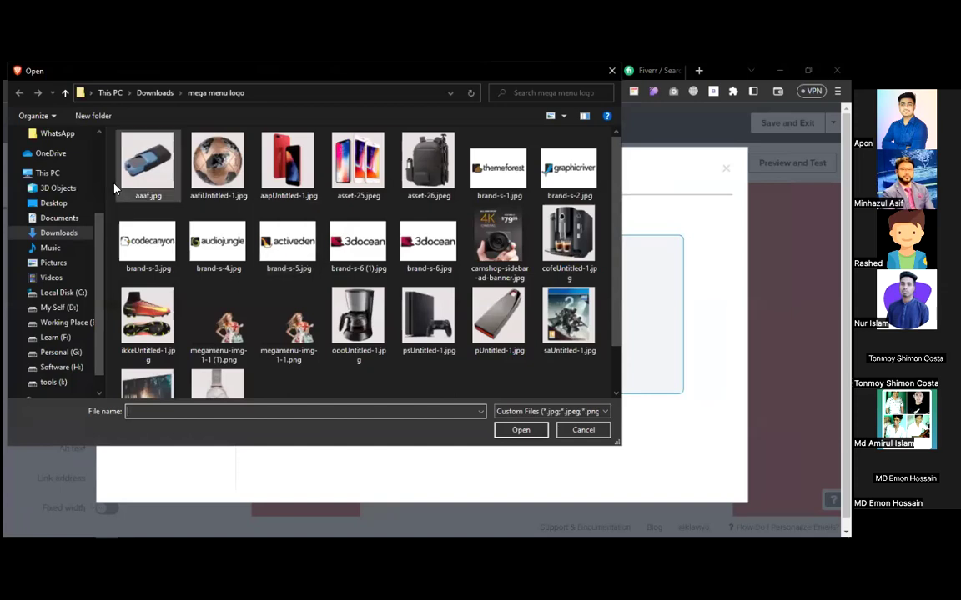
left_click(52, 204)
double_click(288, 176)
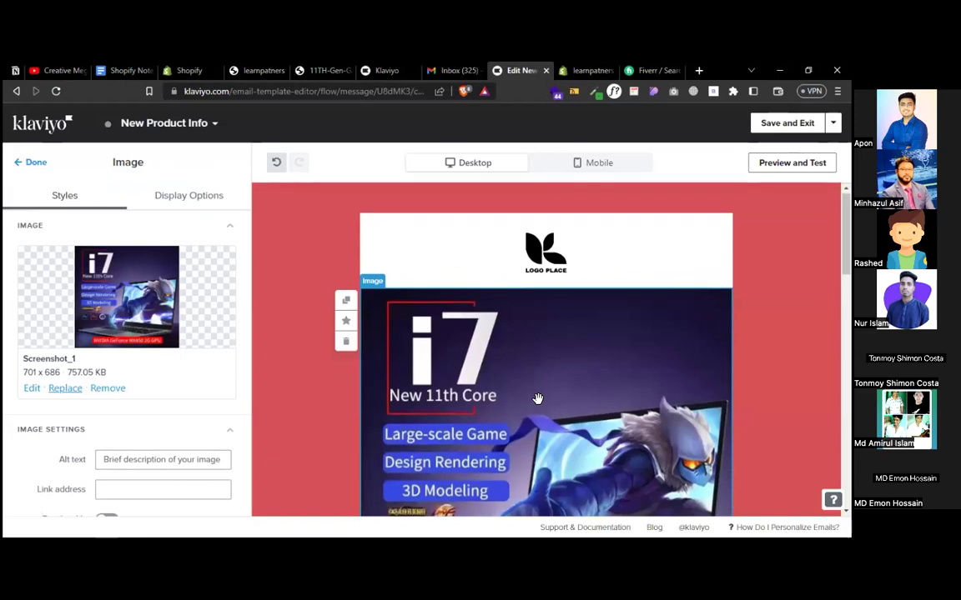
- Replace the welcome paragraph's closing sentences with 'have a new product for you'
scroll(538, 399, "down", 3)
scroll(538, 399, "down", 5)
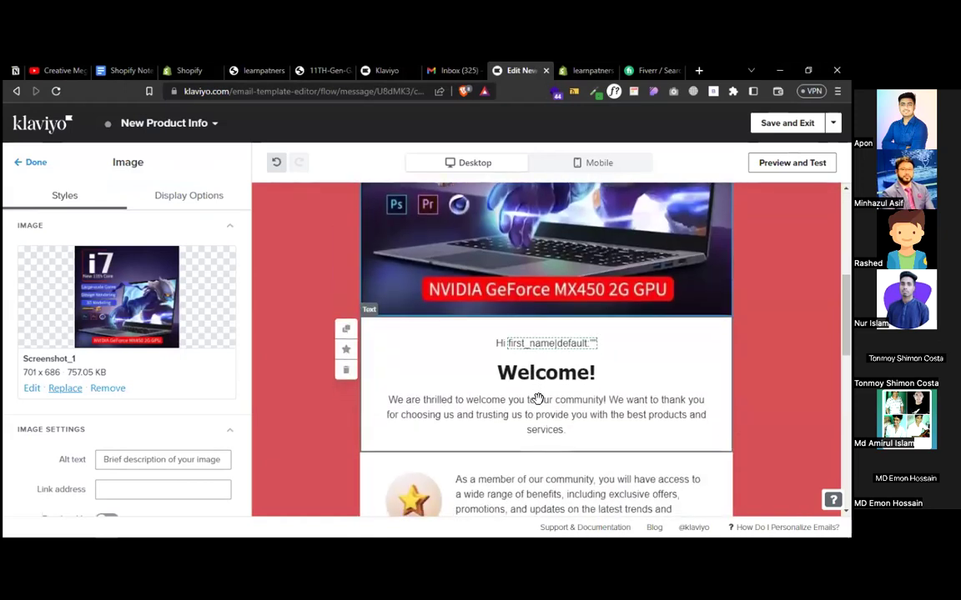
right_click(520, 345)
left_click(498, 342)
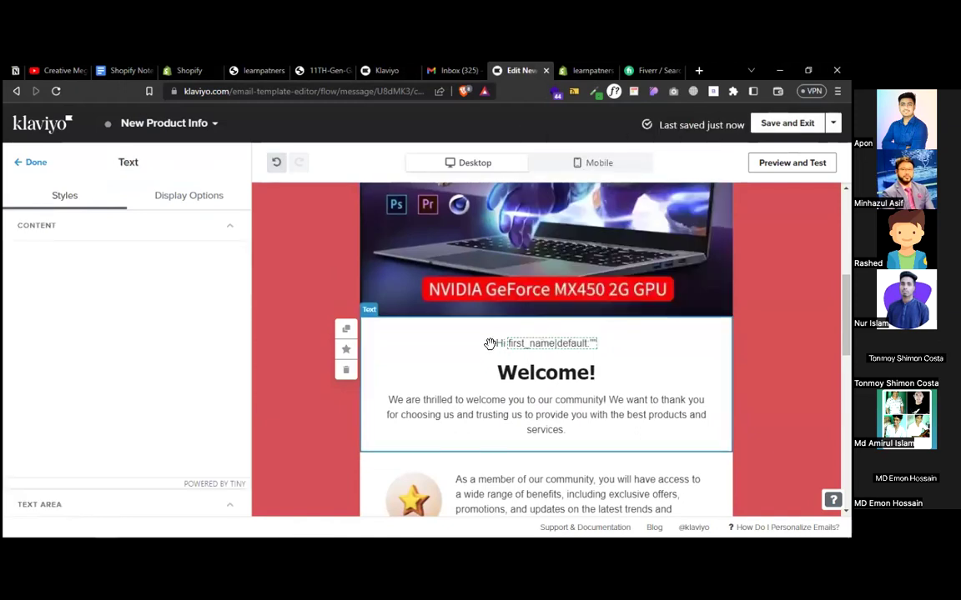
left_click_drag(194, 318, 30, 316)
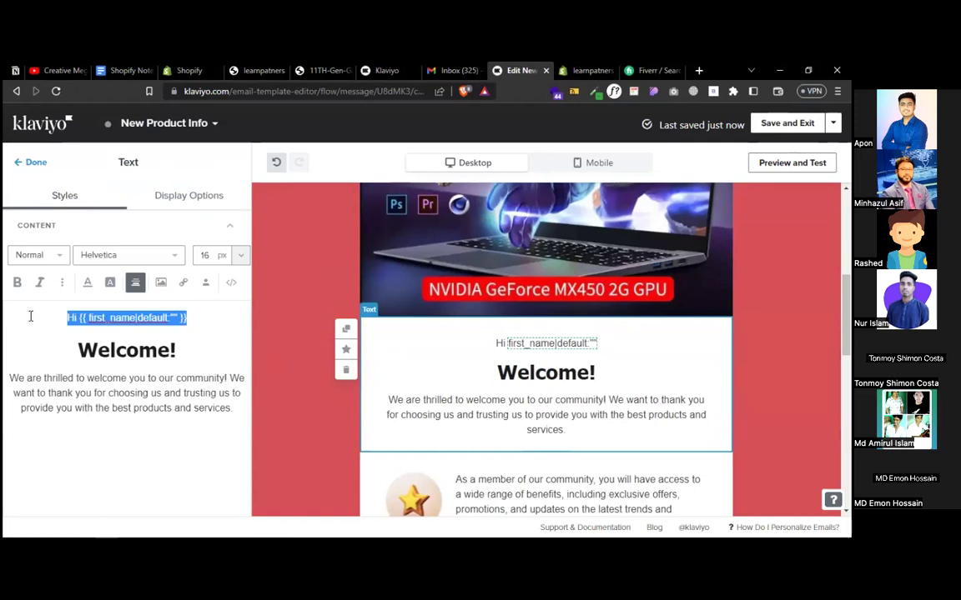
left_click(120, 321)
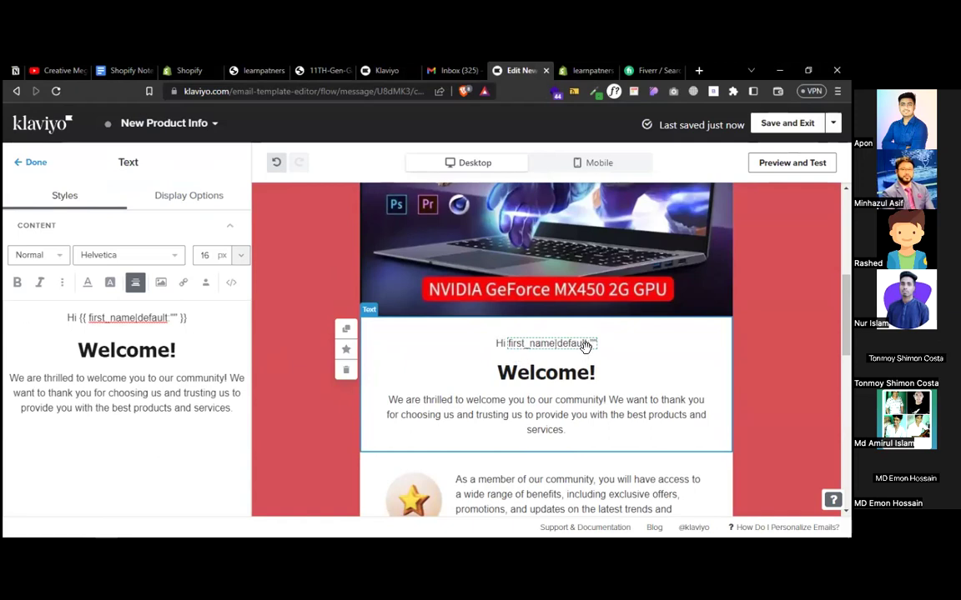
left_click(183, 353)
left_click_drag(232, 407, 230, 378)
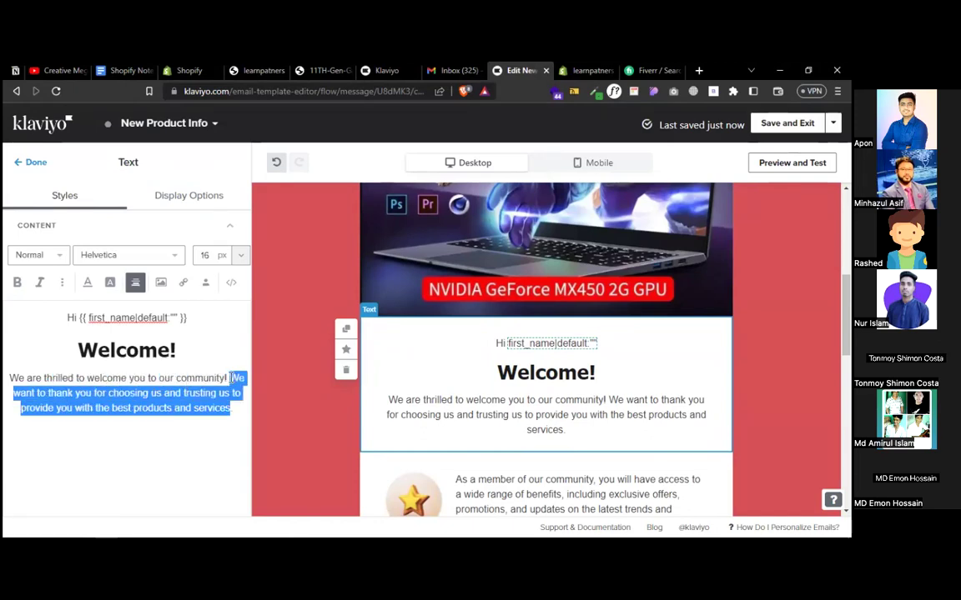
key("BackSpace")
type("have a new p")
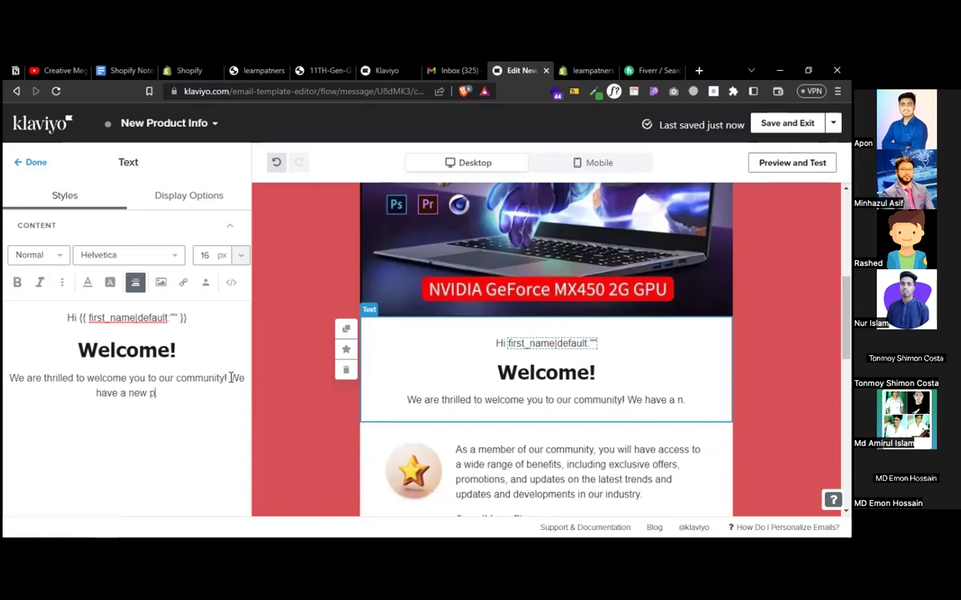
type("roduct for you")
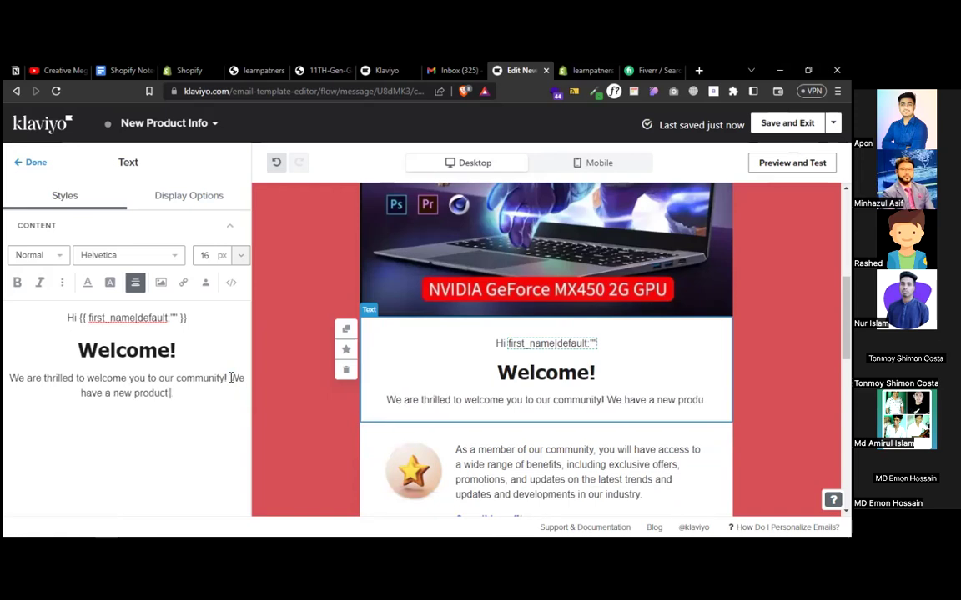
- Paste the laptop product title on a new line and center-align it
key("Return")
key("super+v")
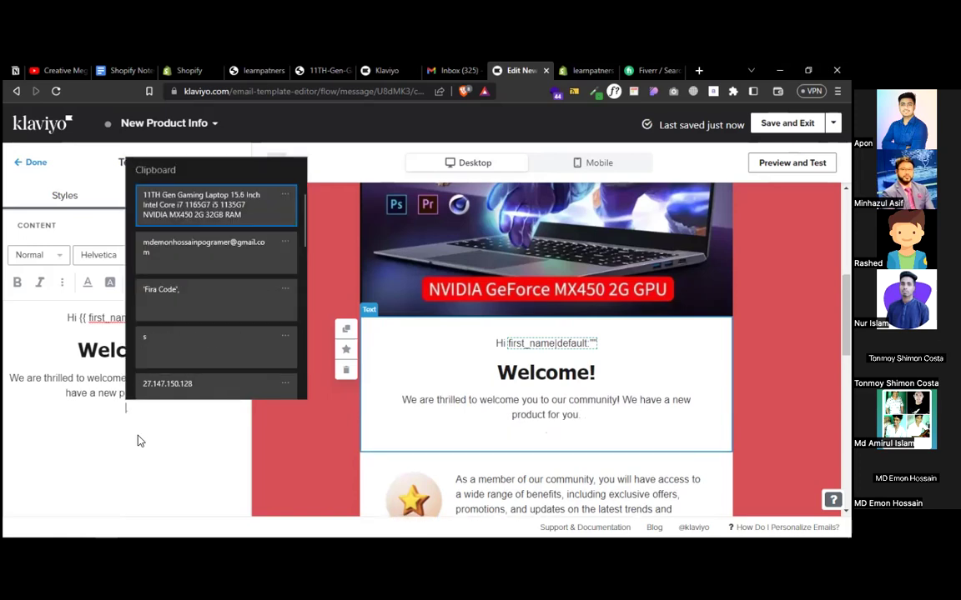
left_click(137, 440)
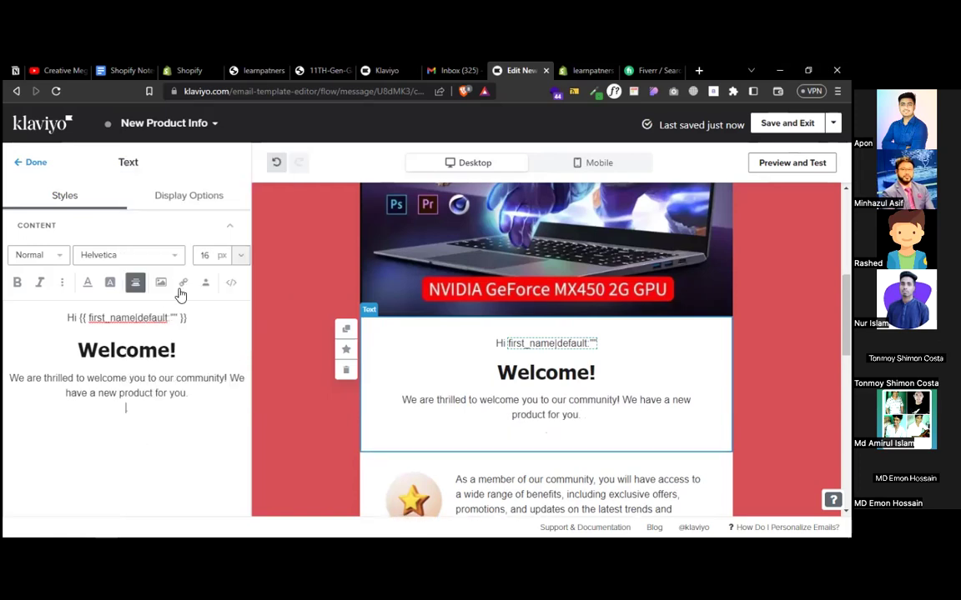
right_click(206, 388)
left_click(238, 244)
left_click_drag(157, 430, 5, 415)
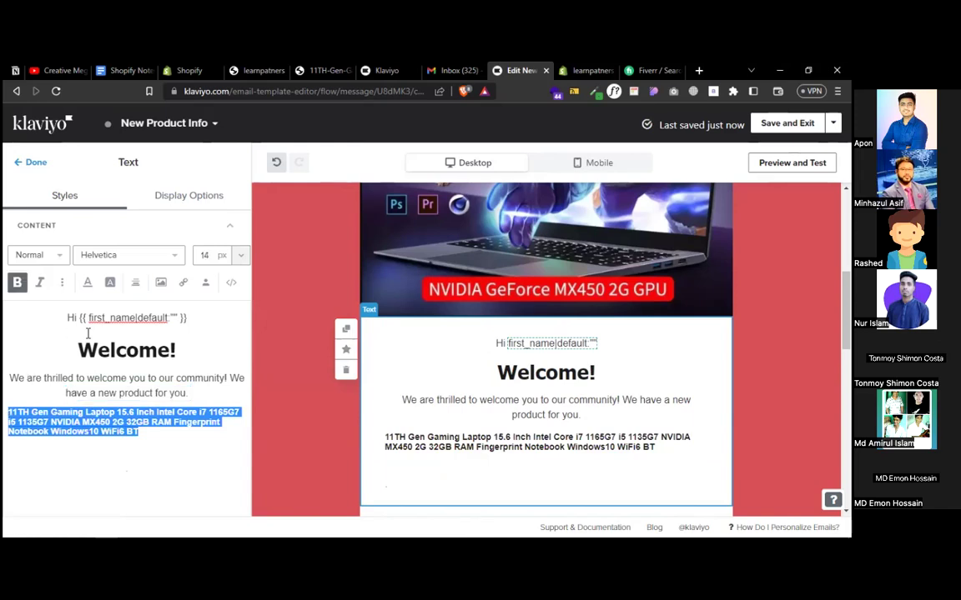
left_click(135, 283)
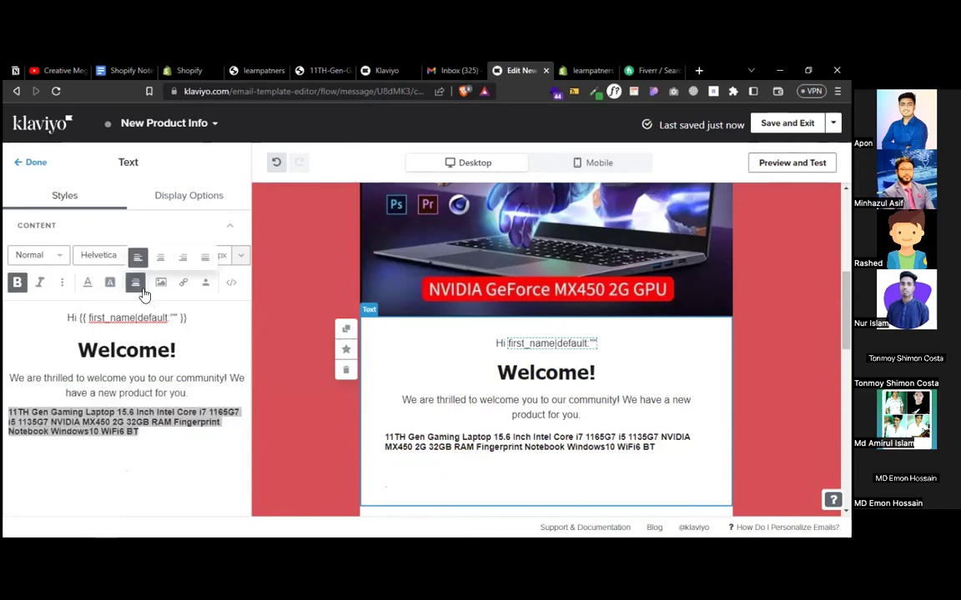
left_click(161, 257)
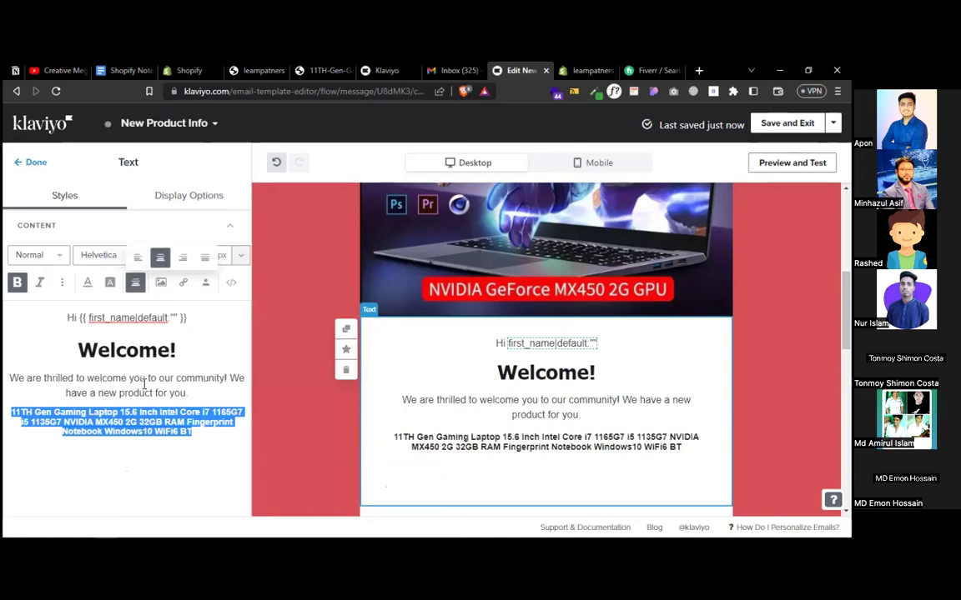
left_click(142, 392)
- Delete the community-benefits block and finish editing the text
scroll(550, 440, "down", 3)
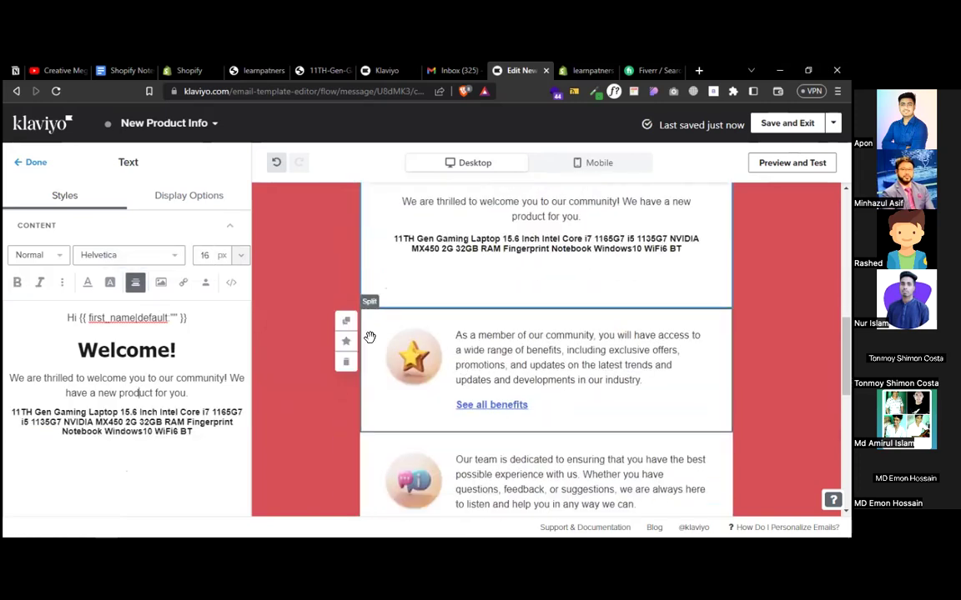
left_click(346, 376)
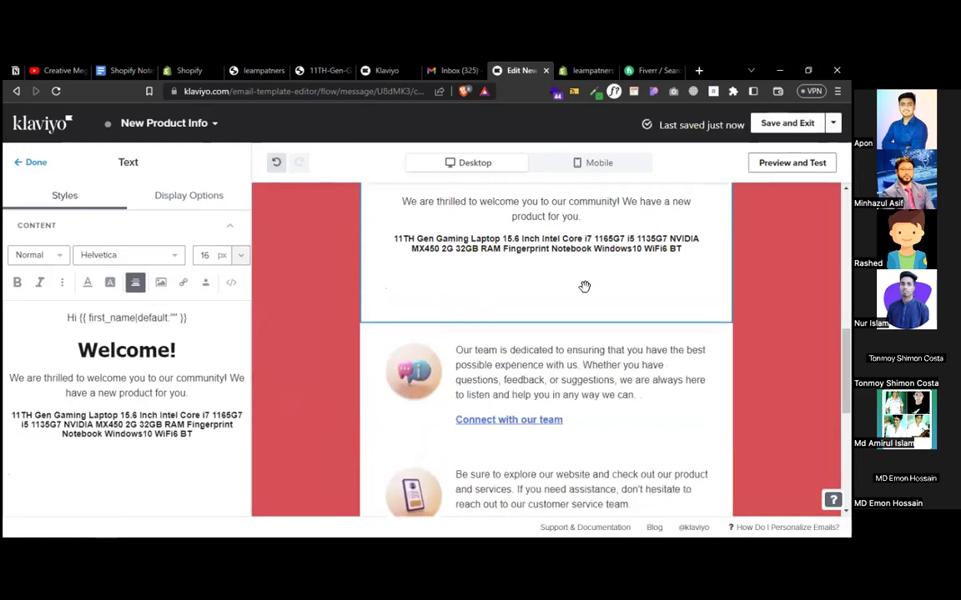
left_click(33, 165)
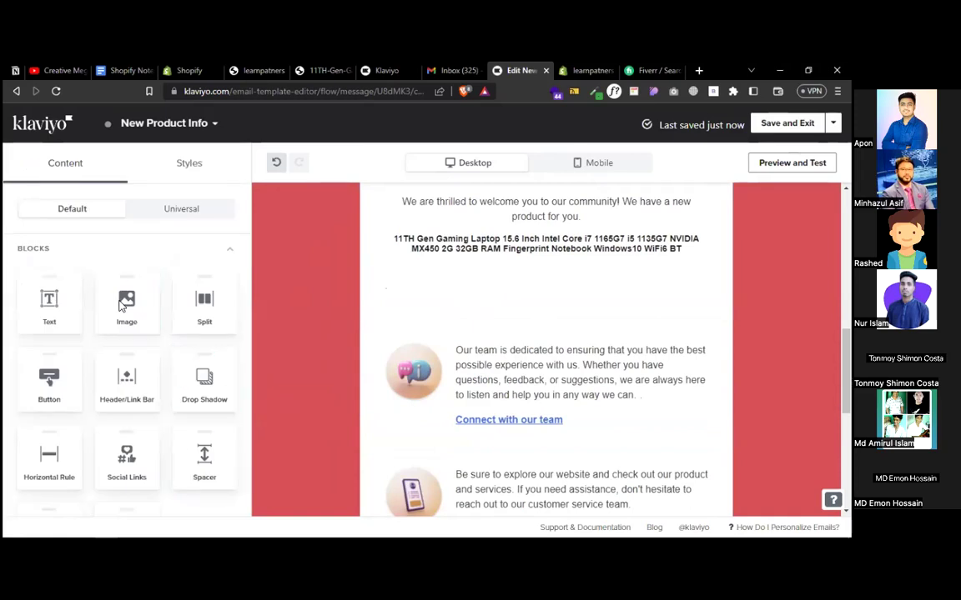
- Drag a Button block into the email below the laptop title
scroll(119, 306, "down", 1)
scroll(120, 306, "down", 1)
scroll(78, 313, "up", 1)
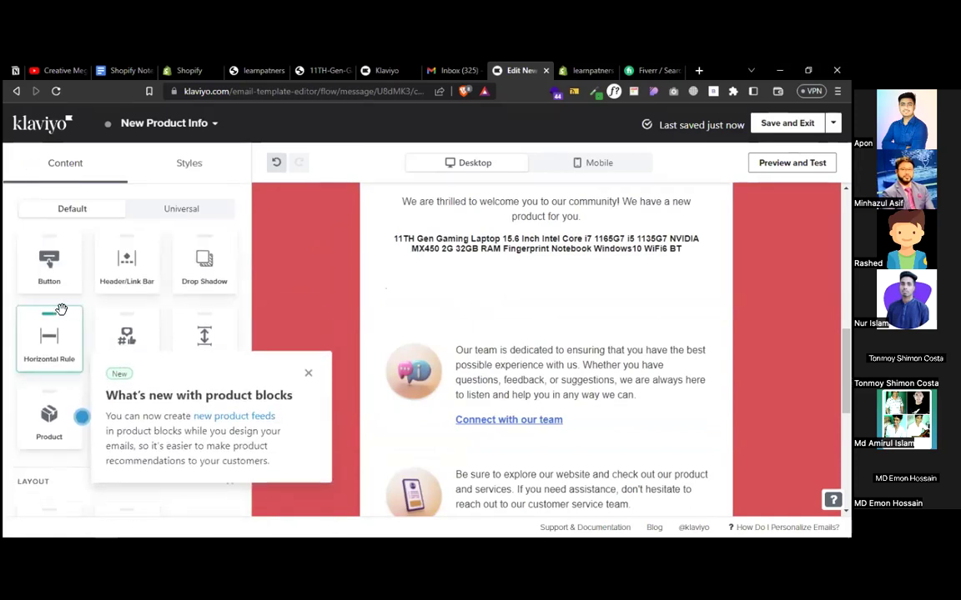
left_click_drag(40, 277, 568, 281)
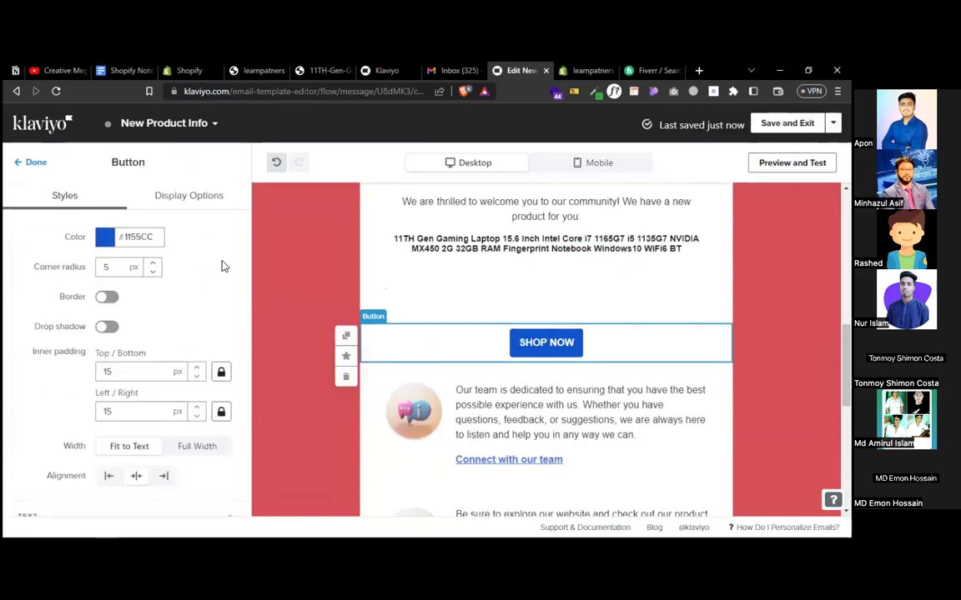
scroll(192, 371, "down", 4)
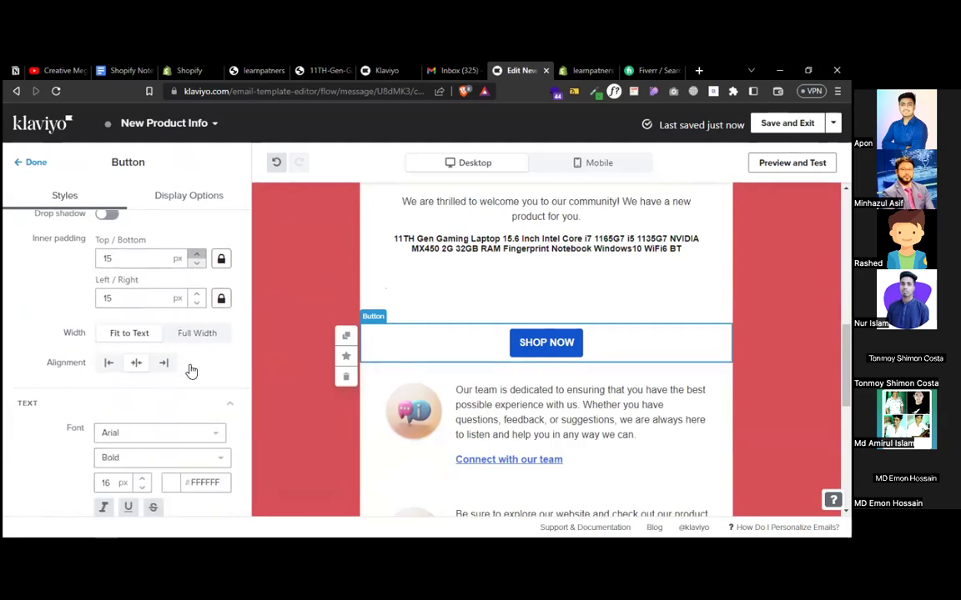
scroll(192, 371, "up", 1)
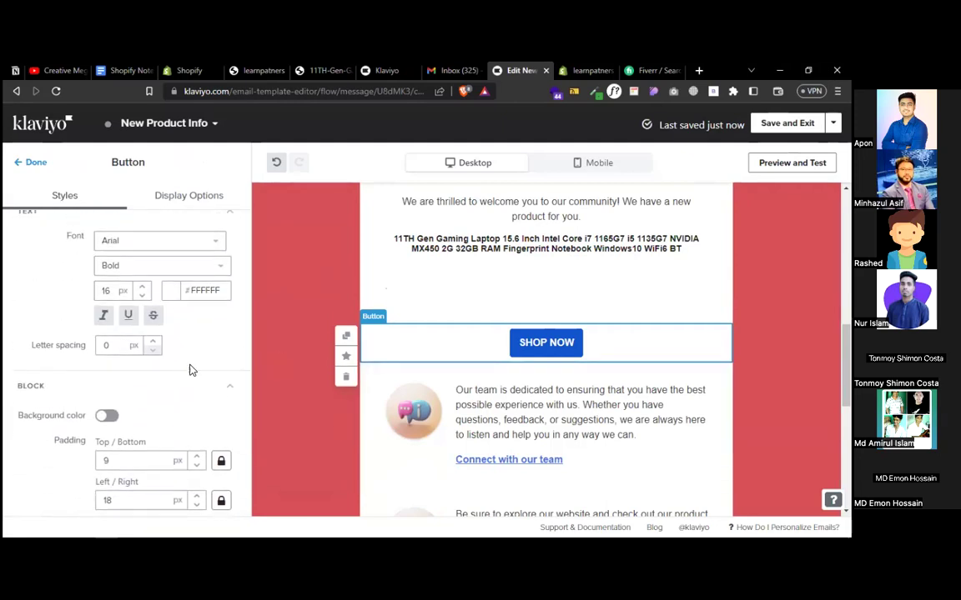
scroll(190, 370, "up", 5)
- Change the button label from SHOP NOW to 'View Product'
left_click(155, 253)
left_click_drag(155, 252, 73, 252)
type("C")
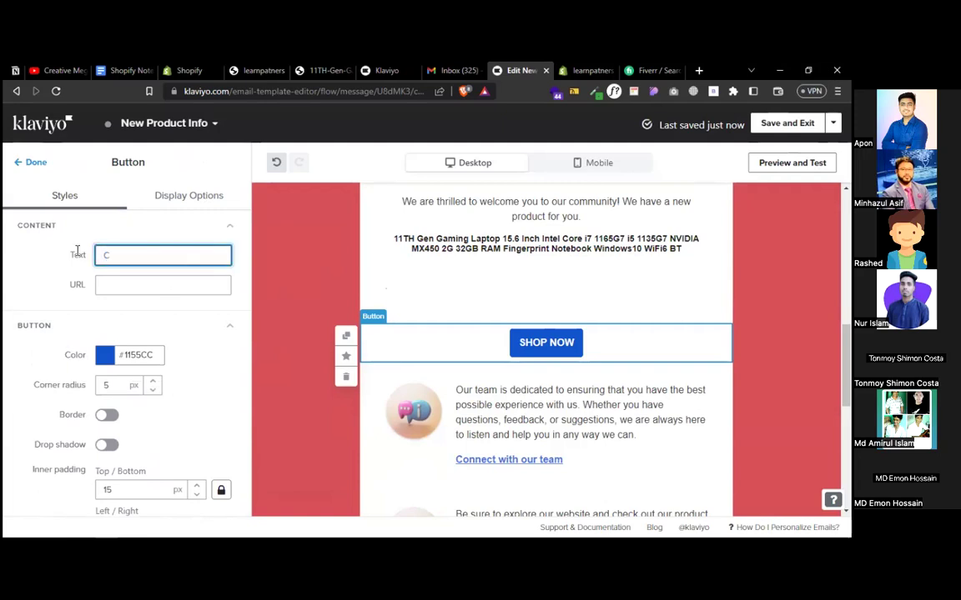
key("BackSpace")
type("View Prod")
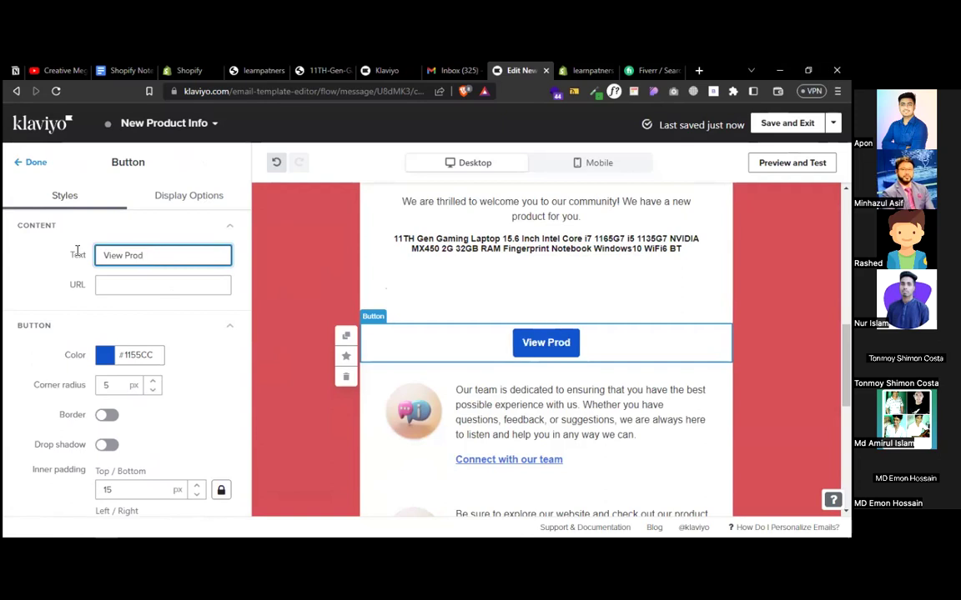
type("uct")
left_click(316, 70)
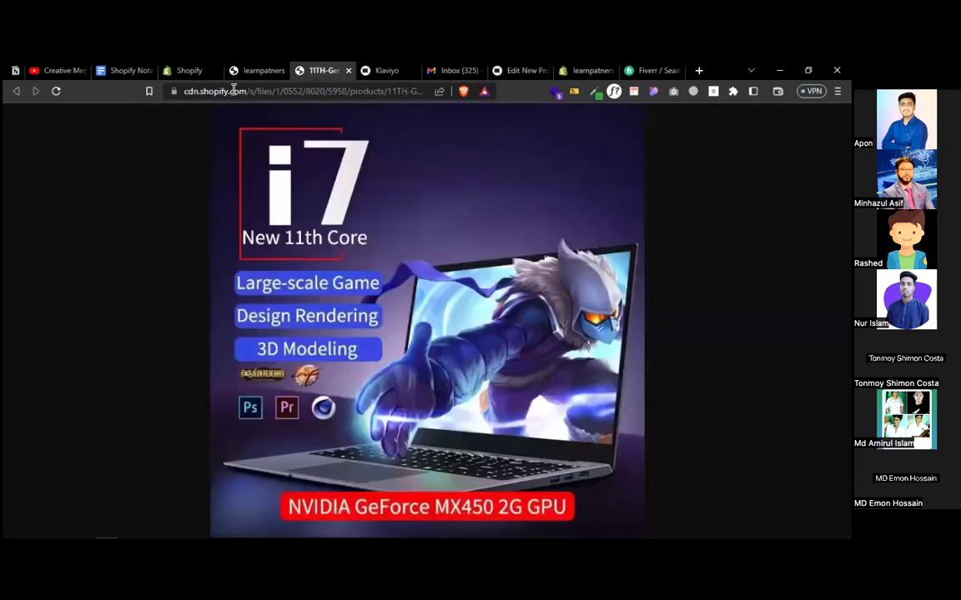
- Copy the store product page's web address from the browser address bar
left_click(233, 92)
right_click(233, 92)
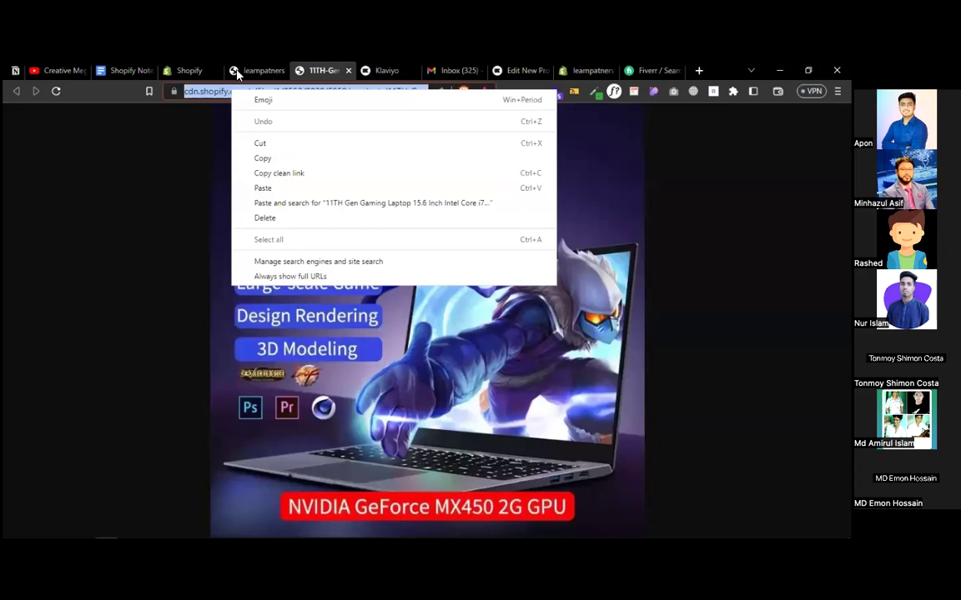
left_click(237, 73)
left_click(205, 92)
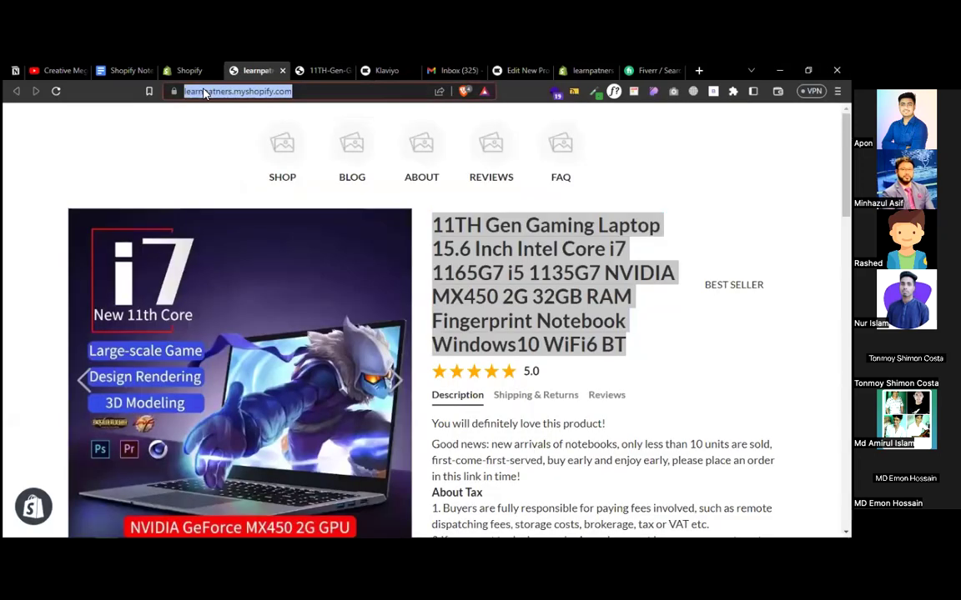
right_click(205, 93)
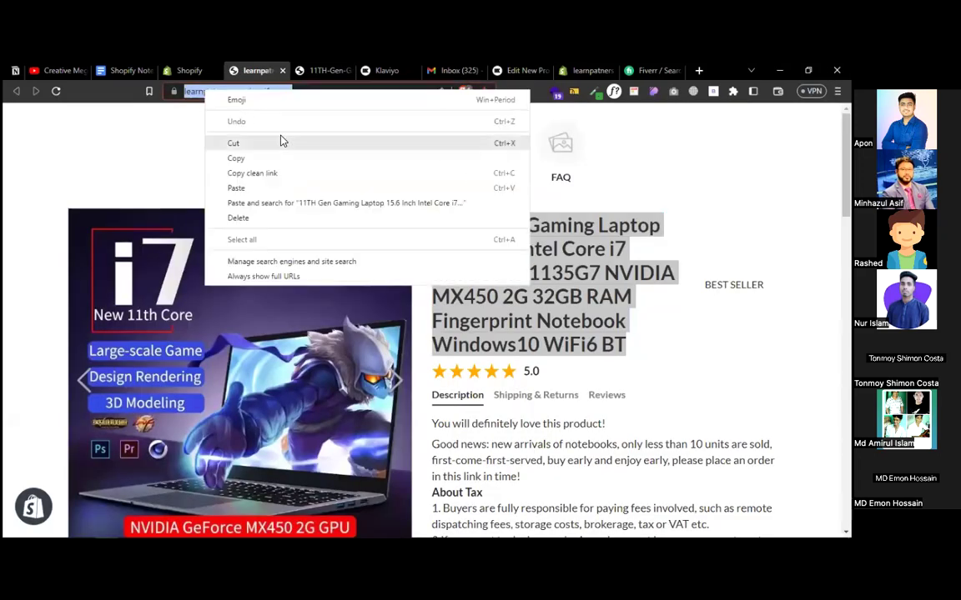
left_click(240, 158)
left_click(584, 70)
left_click(517, 70)
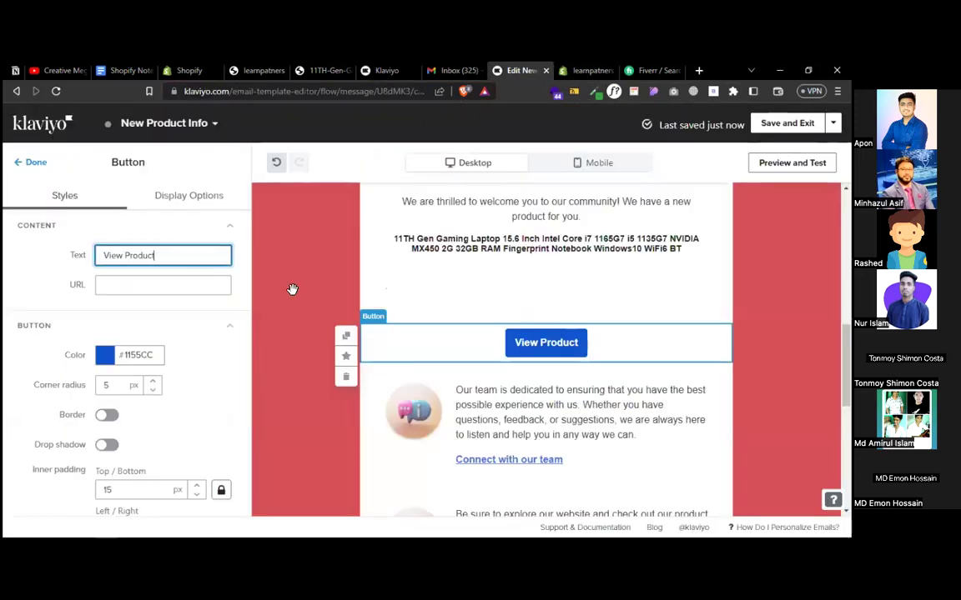
- Link the View Product button to the store URL, save the New Product Info email, and return to the flow
left_click(138, 286)
key("ctrl+v")
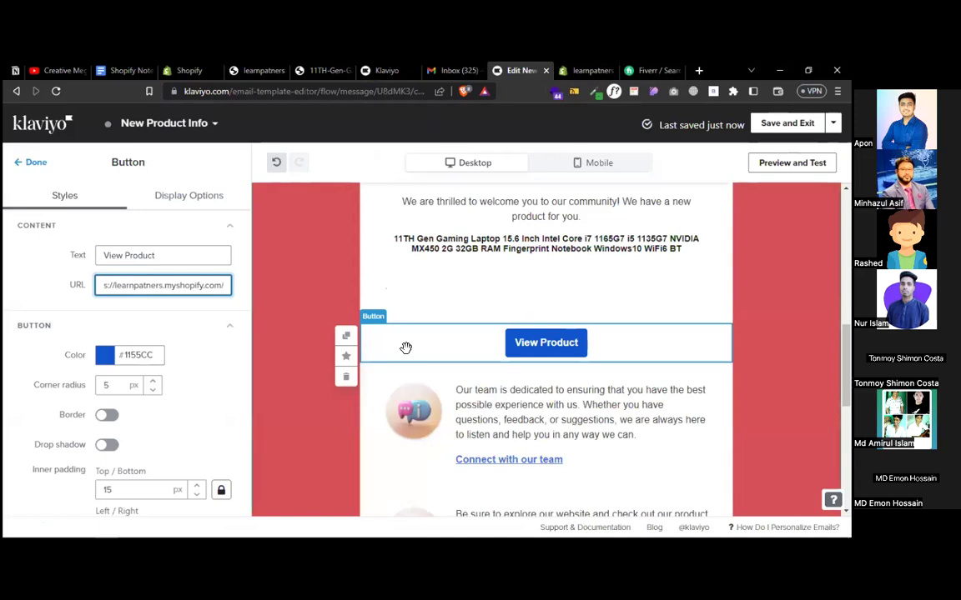
left_click(763, 124)
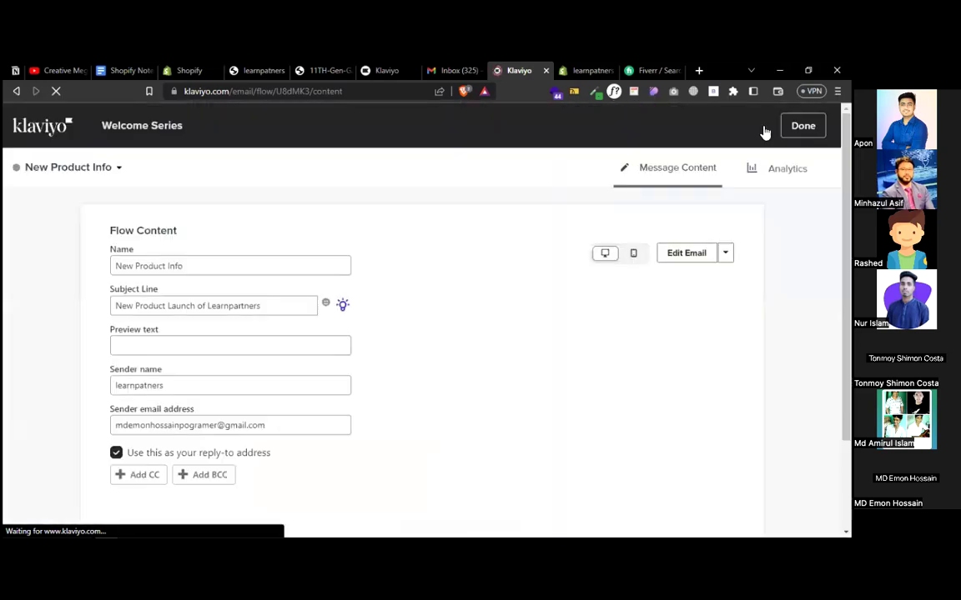
left_click(803, 126)
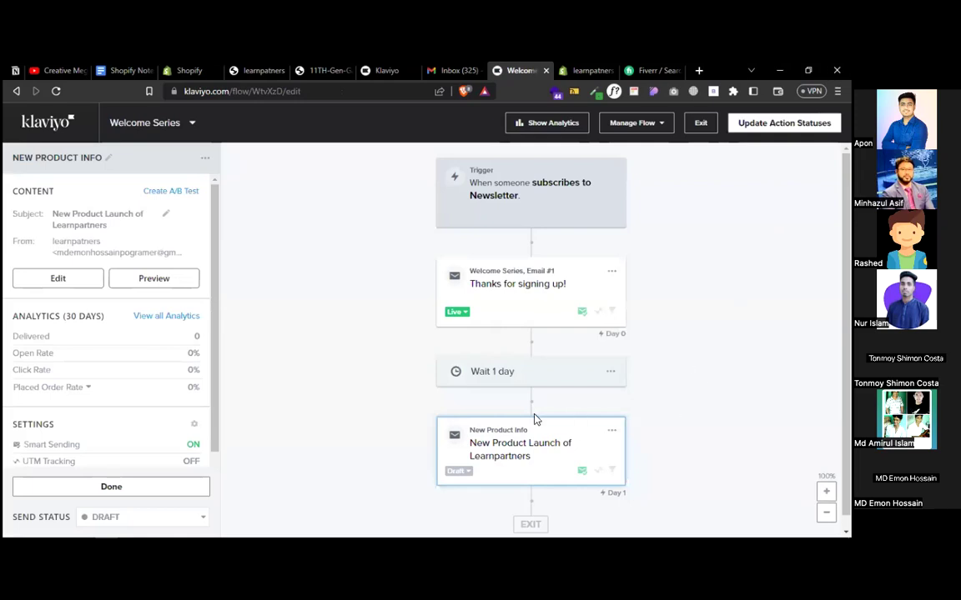
- Check the New Product Info email's status options without changing them
left_click(446, 474)
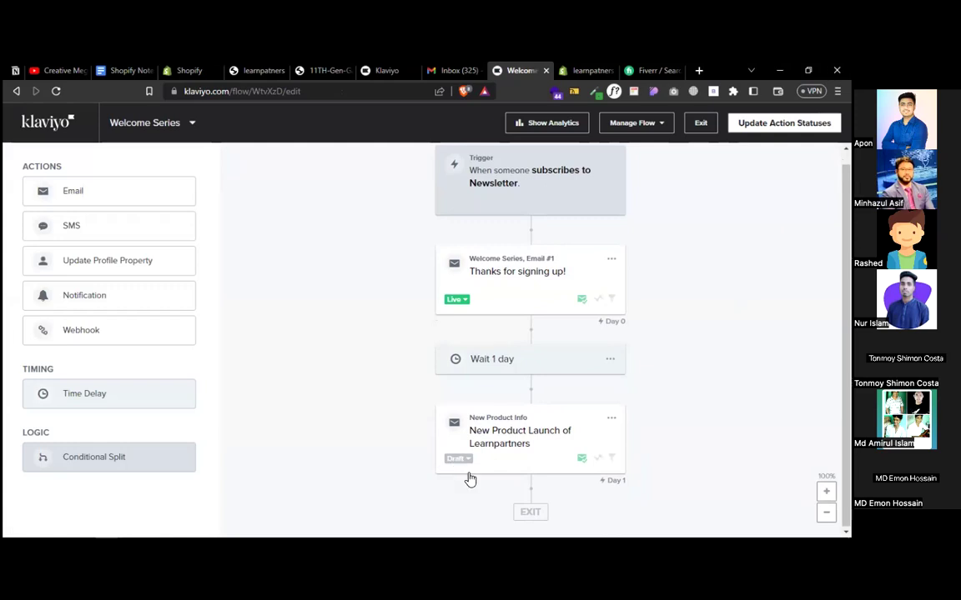
left_click(459, 460)
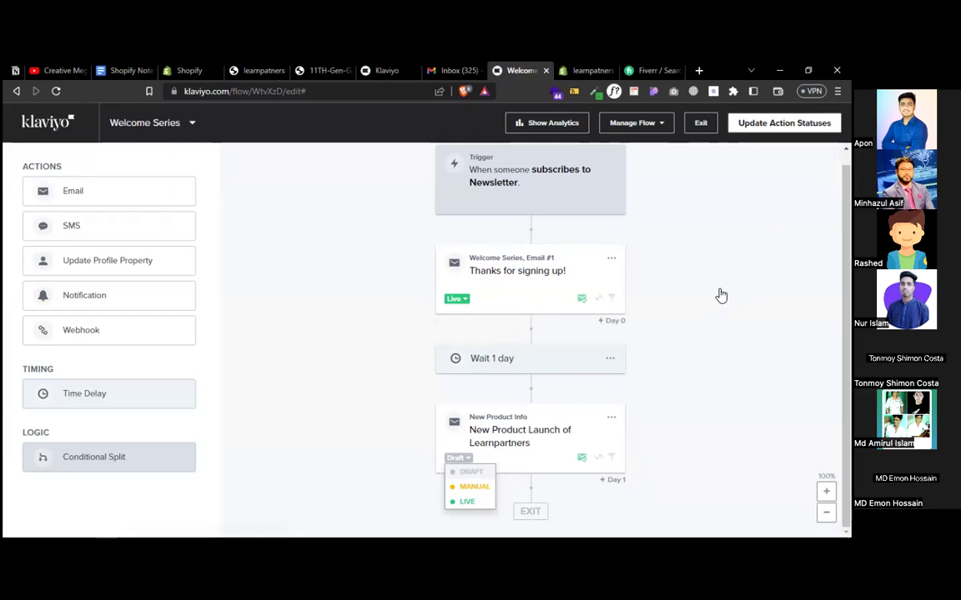
left_click(740, 200)
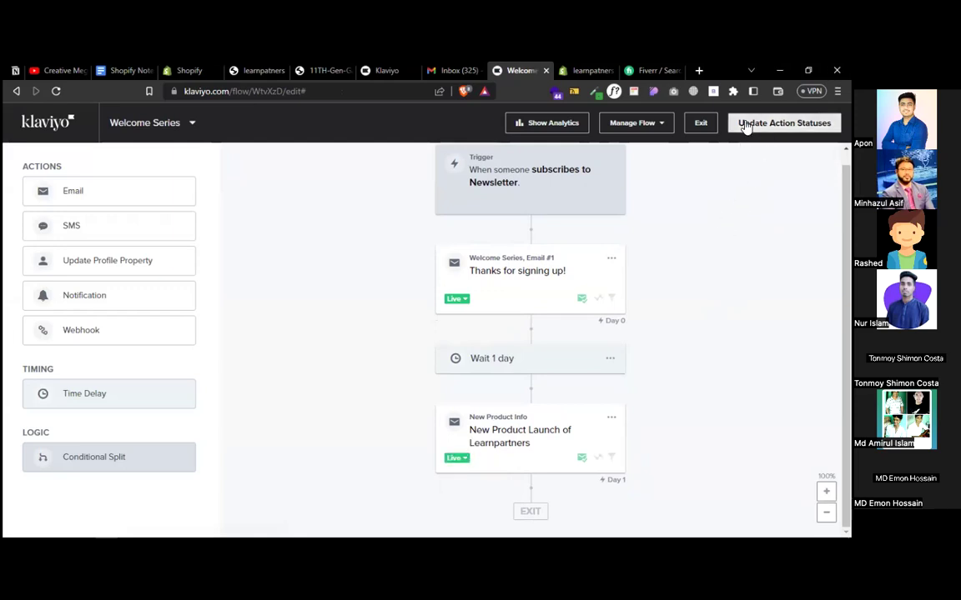
- Set all Welcome Series actions to Live and return to the Flows list
left_click(745, 124)
left_click(305, 303)
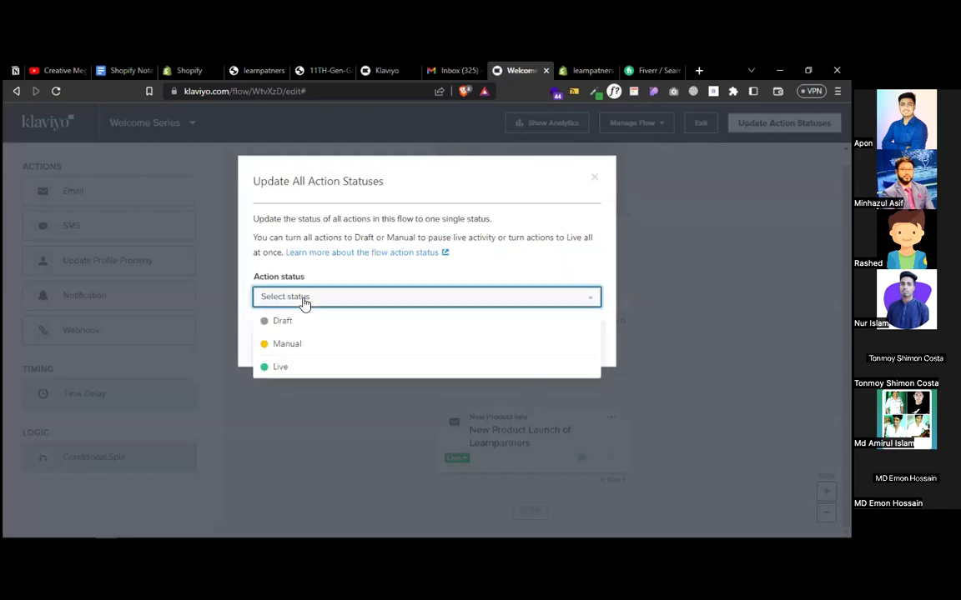
left_click(281, 368)
left_click(564, 344)
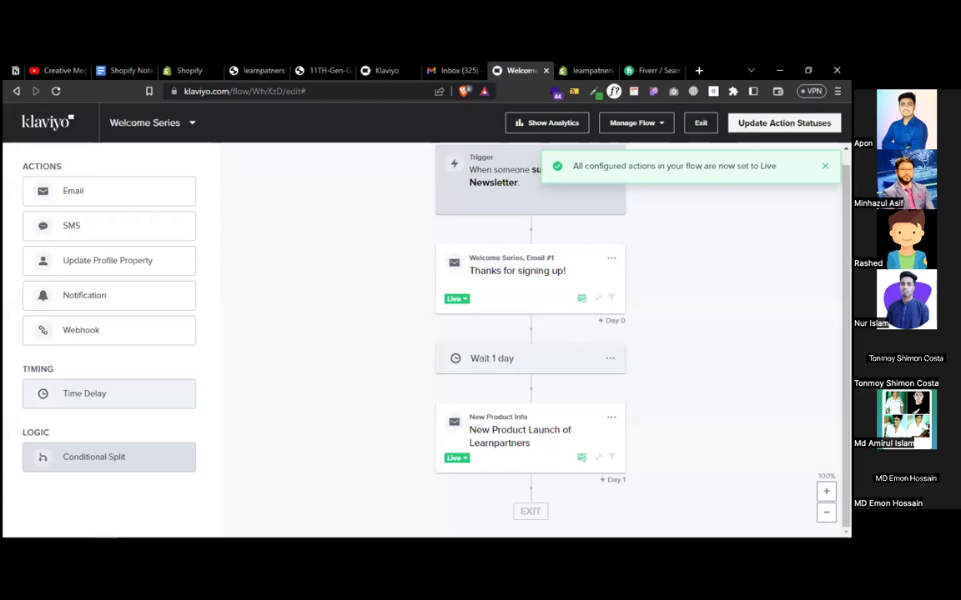
scroll(765, 300, "up", 1)
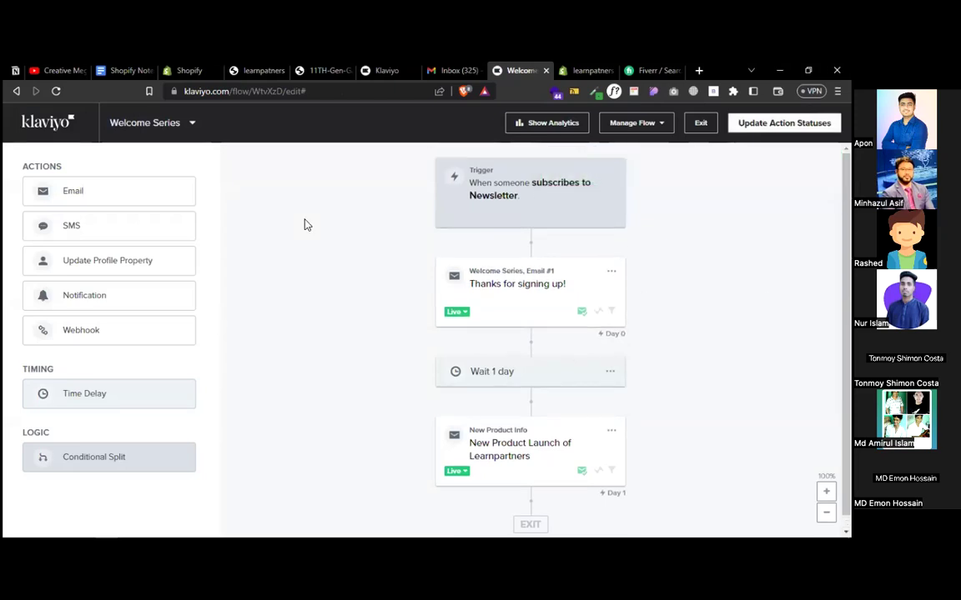
left_click(37, 124)
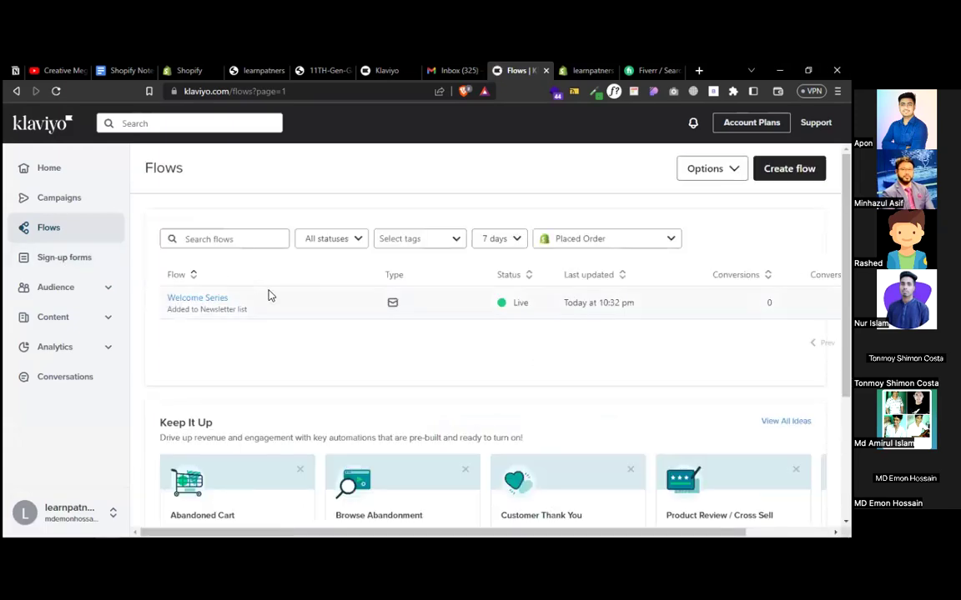
- Create an Abandoned Cart flow from the Keep It Up suggestions
scroll(289, 343, "down", 1)
scroll(289, 344, "down", 3)
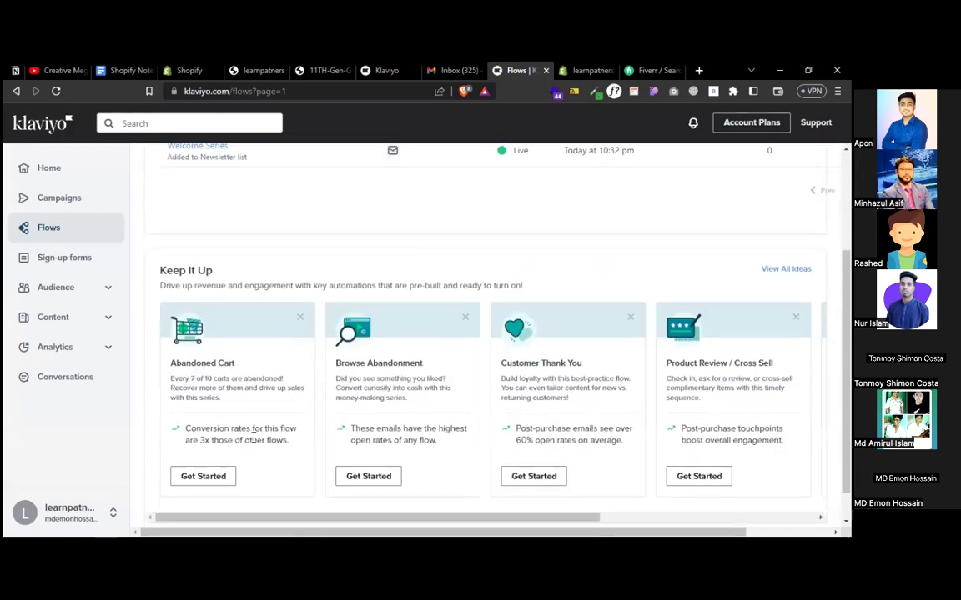
left_click(206, 480)
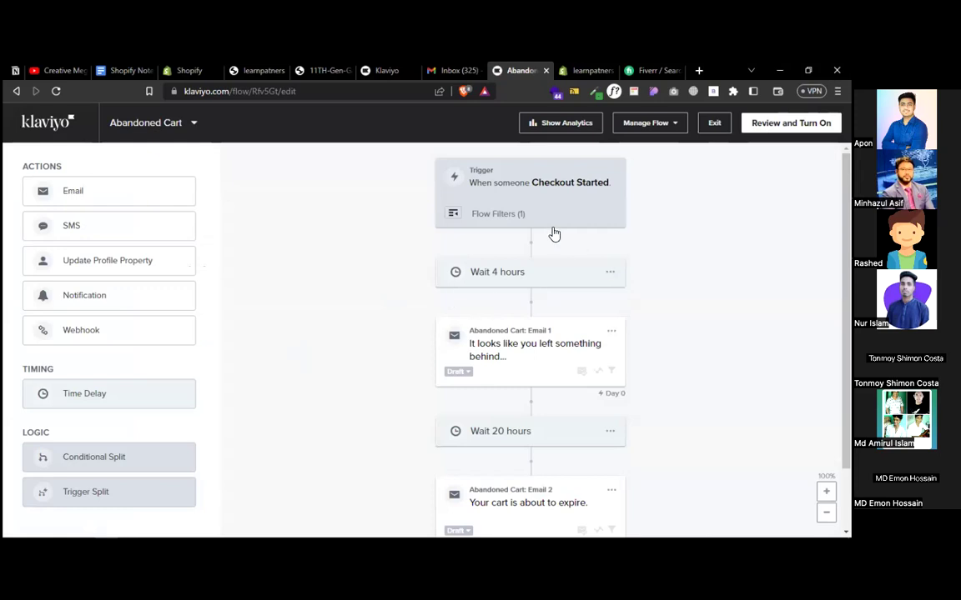
- Switch Abandoned Cart Email 1 and Email 2 from Draft to Live, then view Email 1's details
left_click(457, 372)
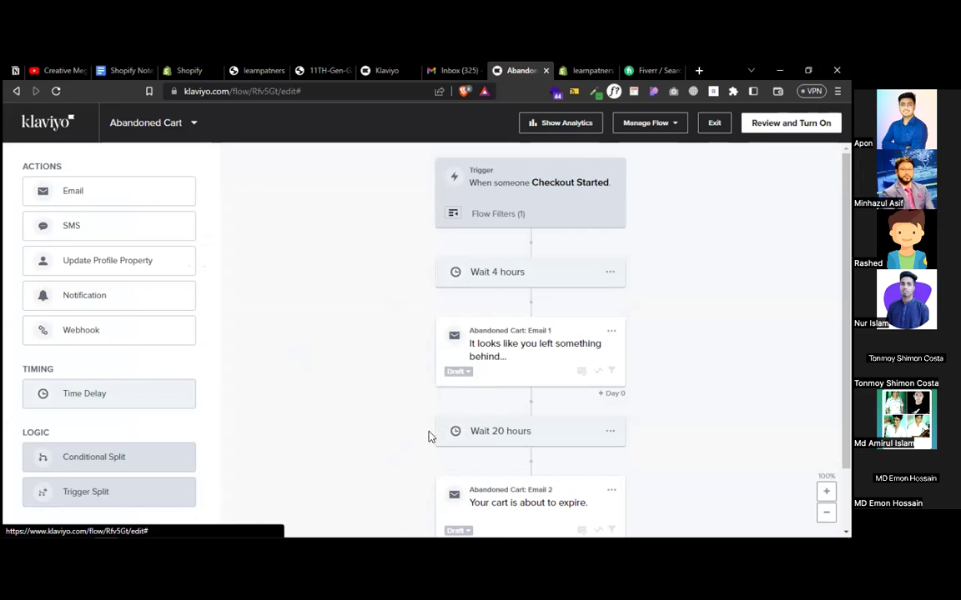
left_click(465, 415)
scroll(455, 391, "down", 1)
left_click(459, 461)
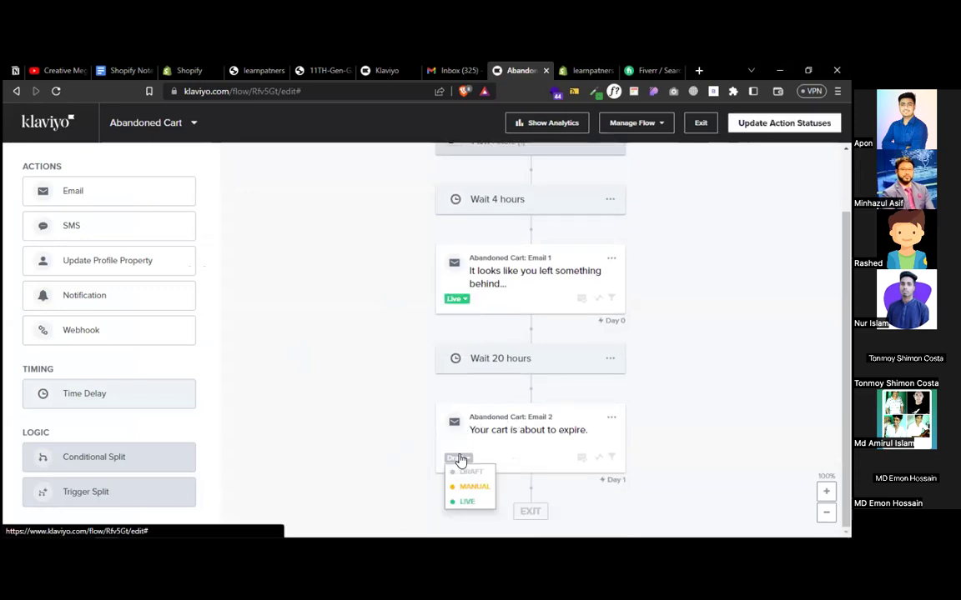
left_click(463, 503)
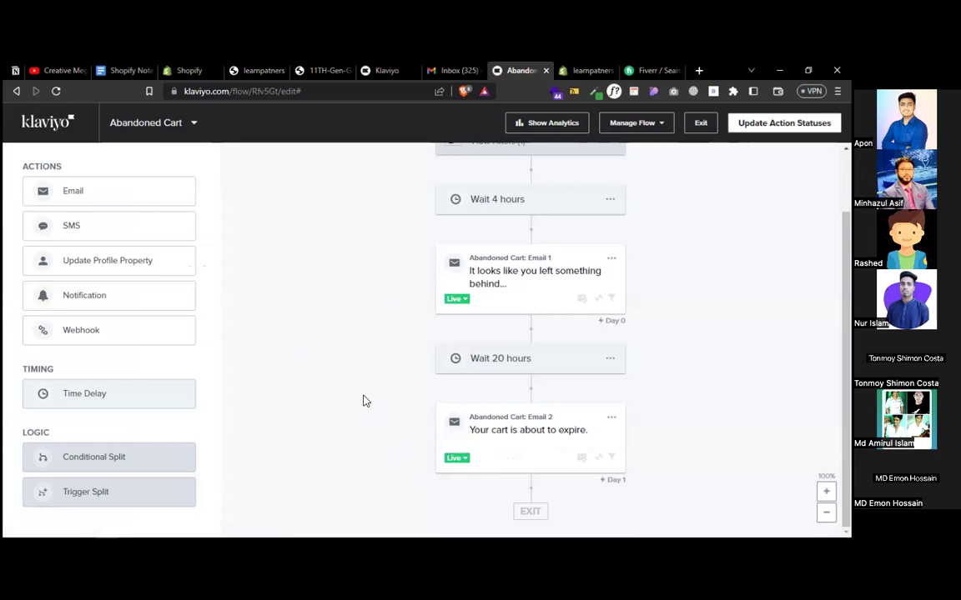
scroll(364, 399, "up", 1)
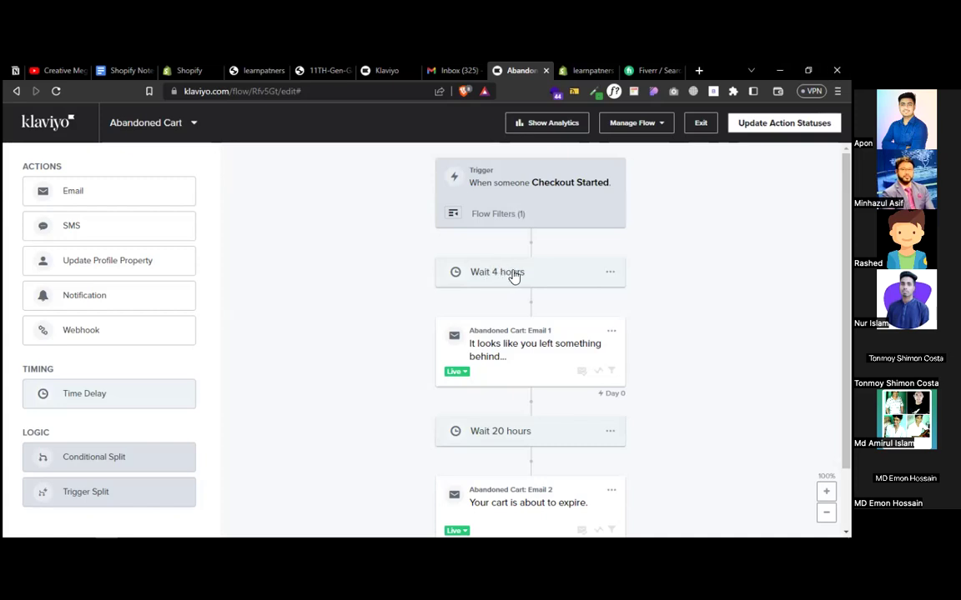
left_click(538, 354)
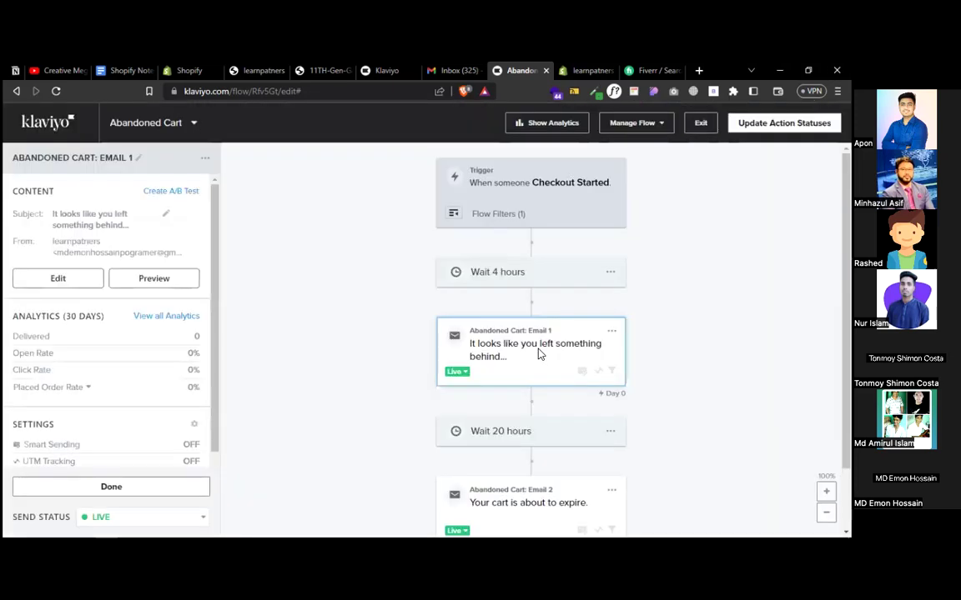
left_click(63, 281)
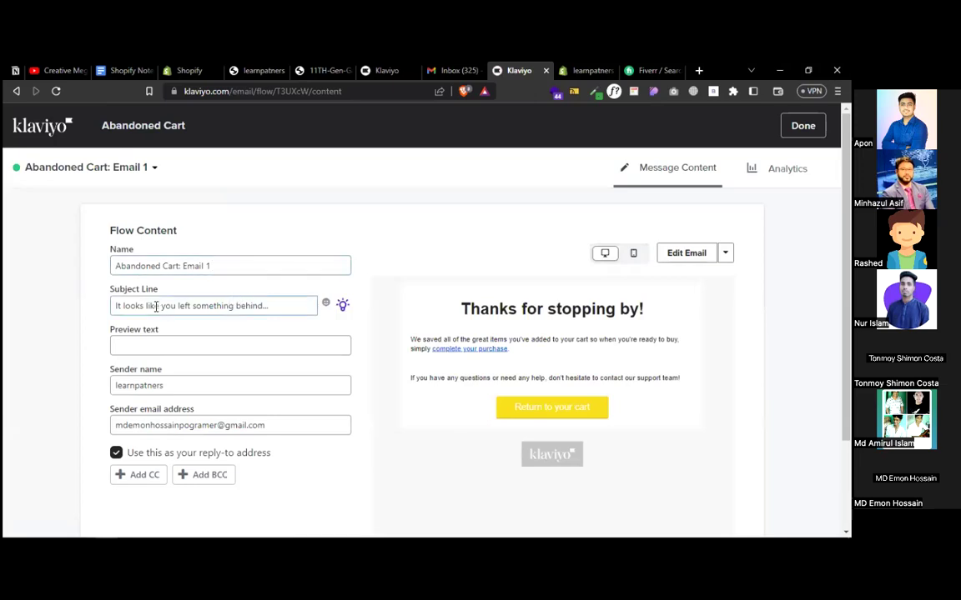
left_click_drag(169, 306, 278, 300)
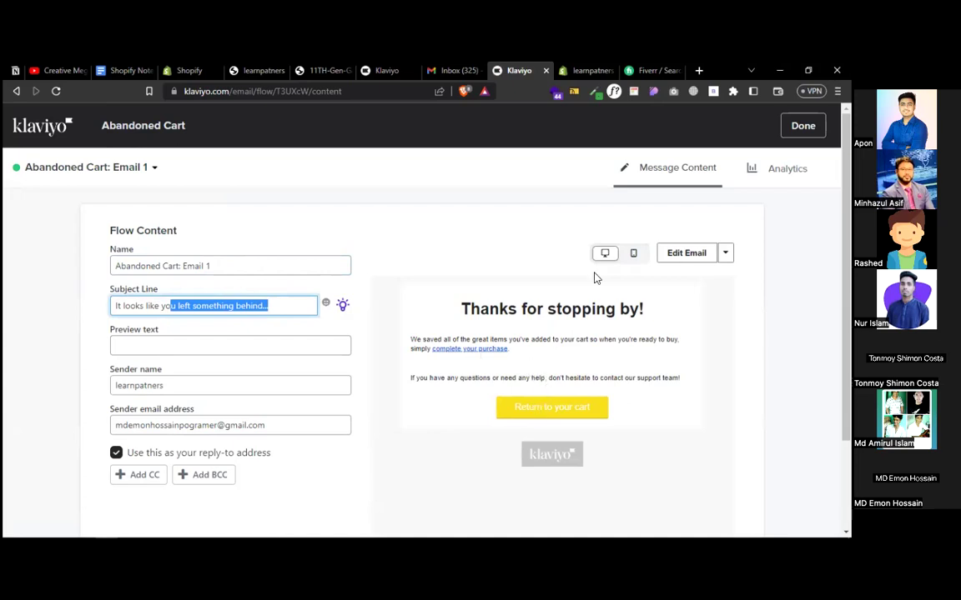
left_click(803, 125)
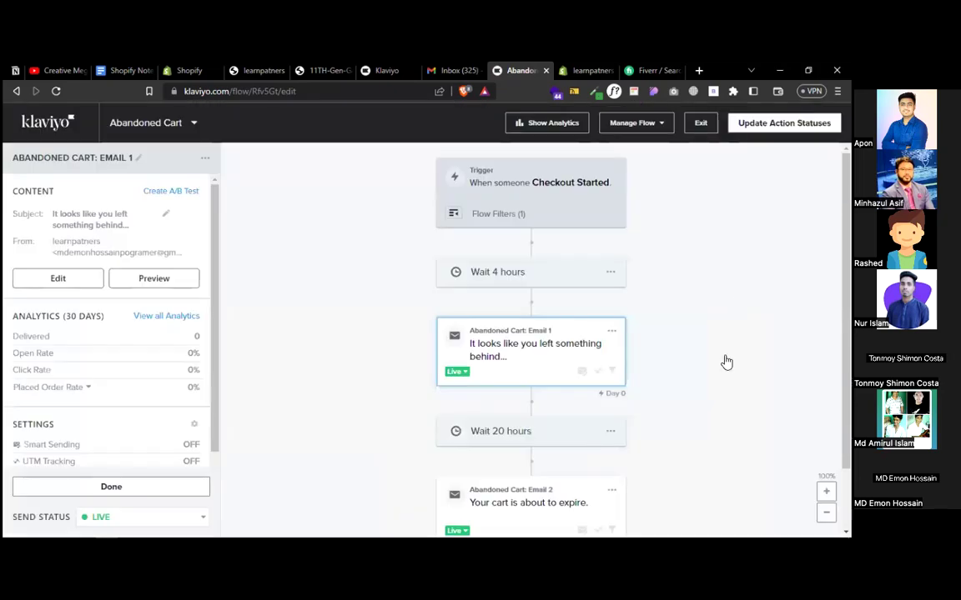
- Preview Abandoned Cart: Email 2 and return to the flow
scroll(691, 425, "down", 1)
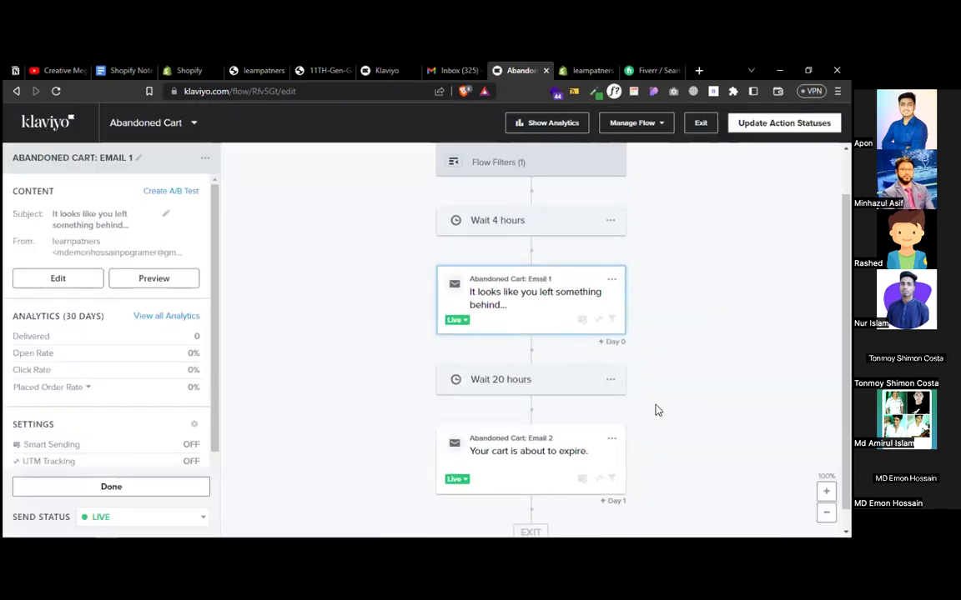
left_click(514, 456)
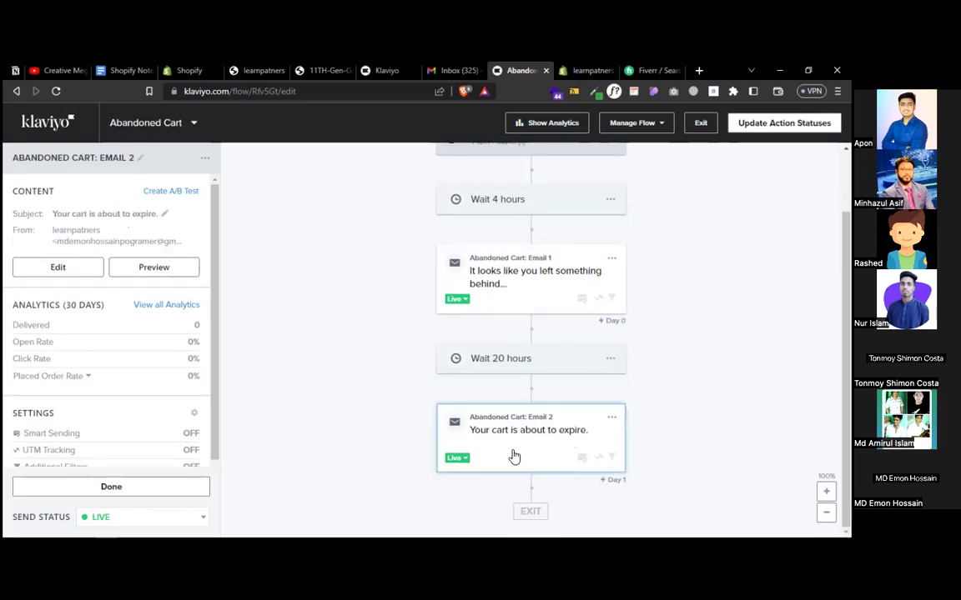
left_click(144, 271)
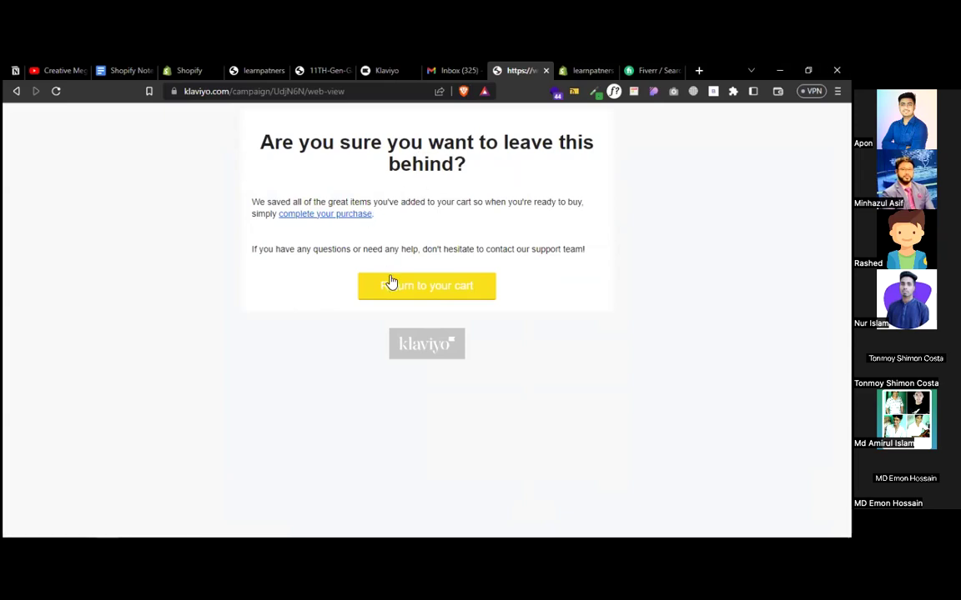
left_click(16, 92)
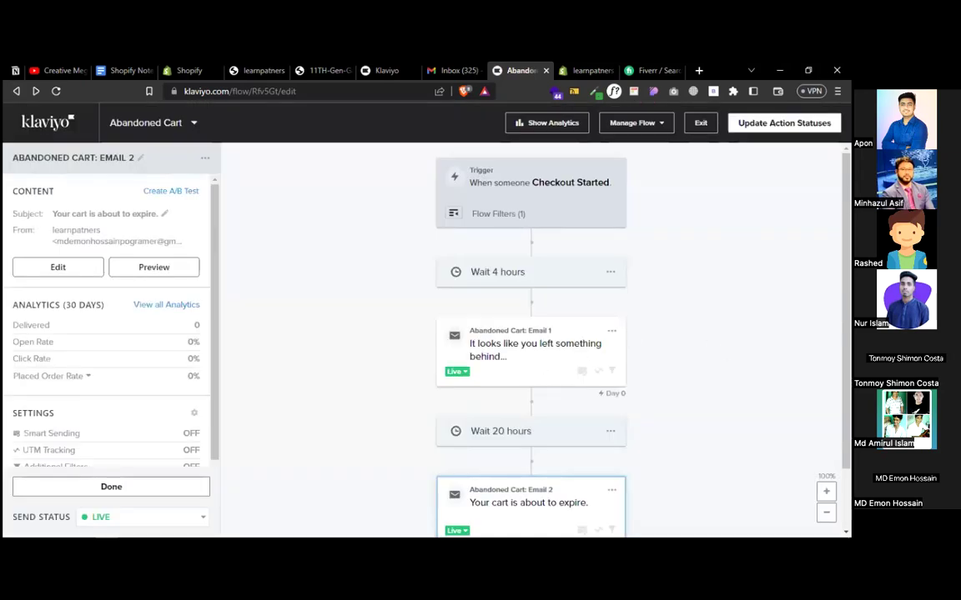
- Set every Abandoned Cart action to Live and go back to the Flows list
left_click(771, 125)
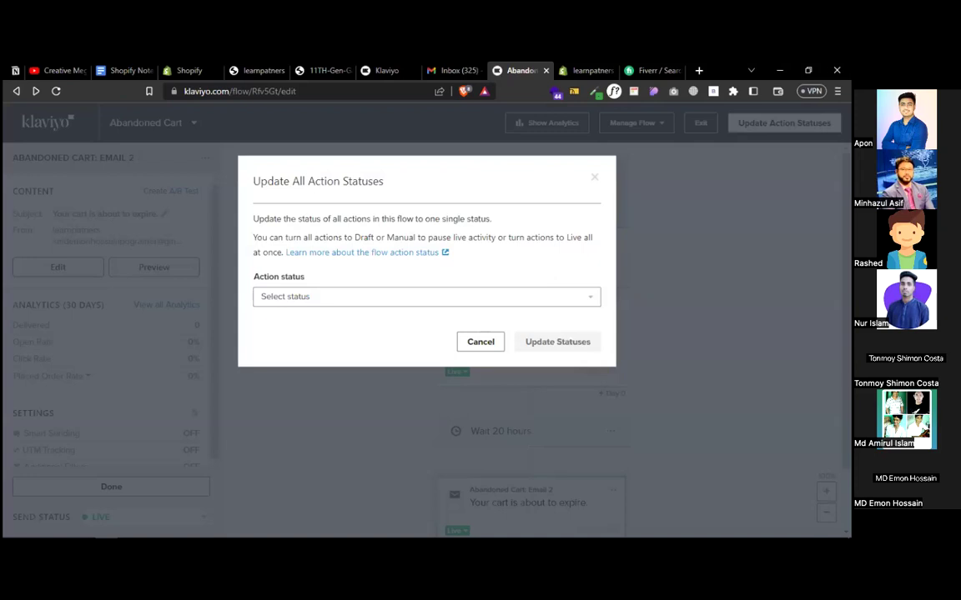
left_click(365, 302)
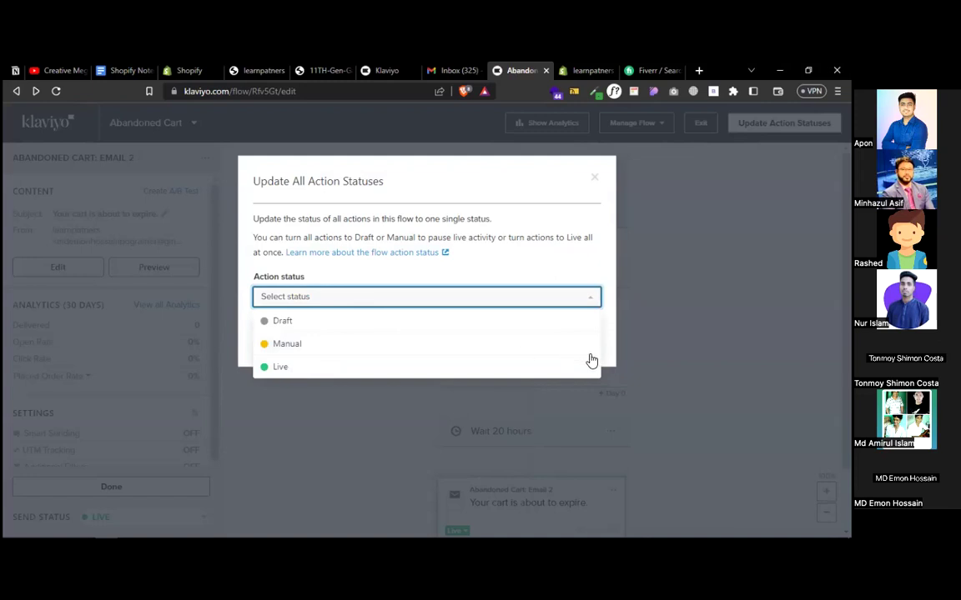
left_click(560, 366)
left_click(562, 342)
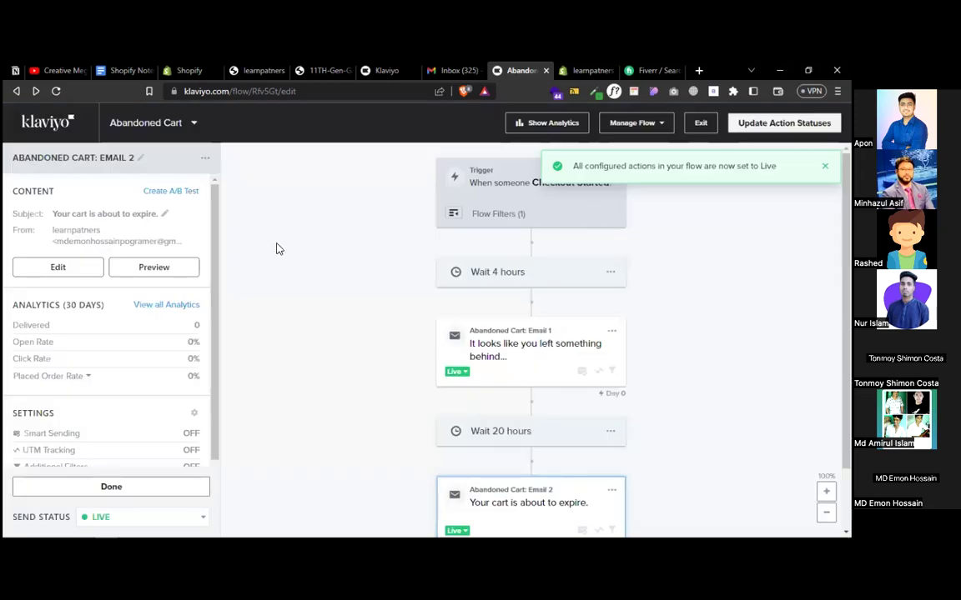
left_click(48, 127)
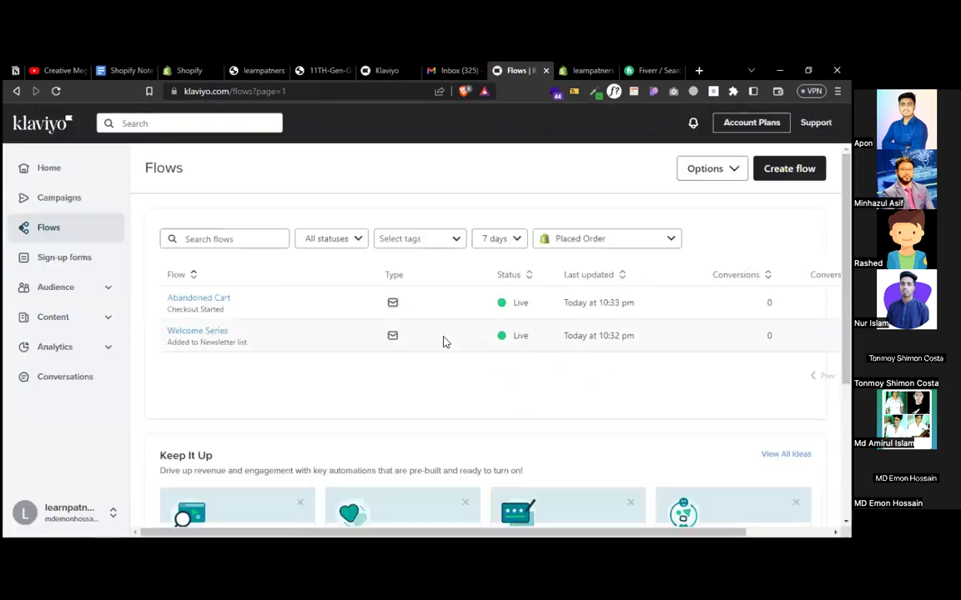
- Start the Customer Thank You template from the Keep It Up suggestions
scroll(353, 383, "down", 1)
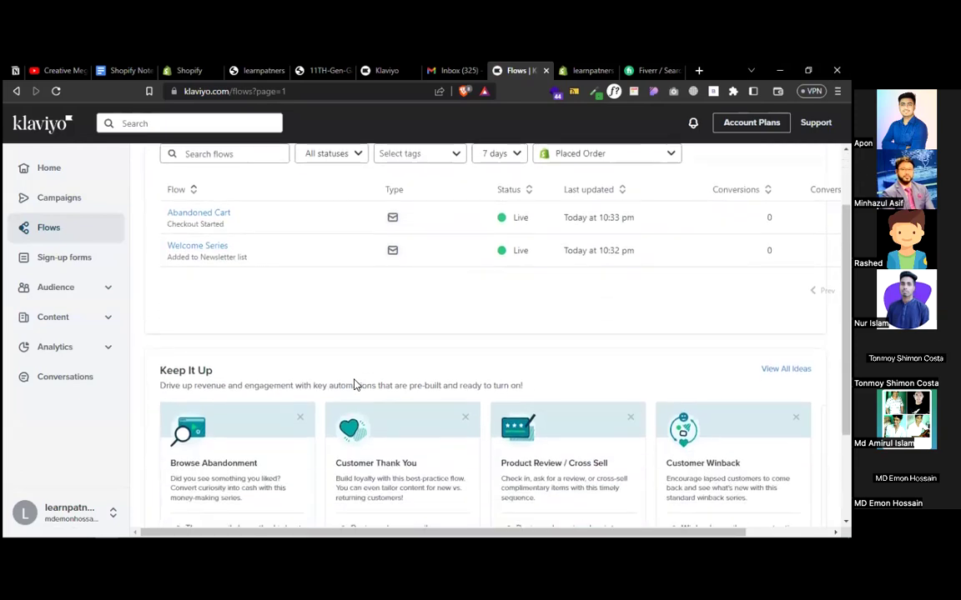
scroll(447, 383, "down", 1)
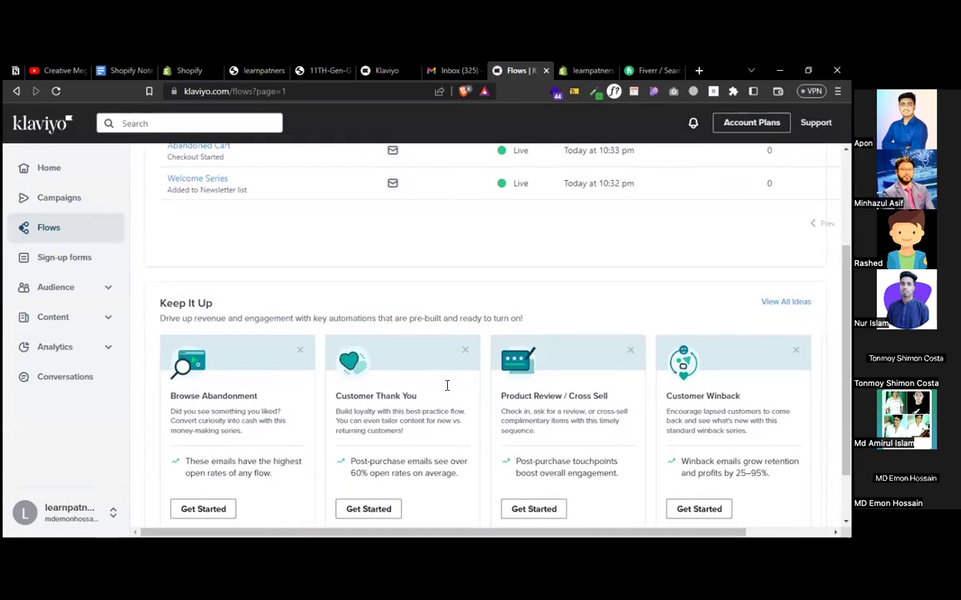
left_click(364, 507)
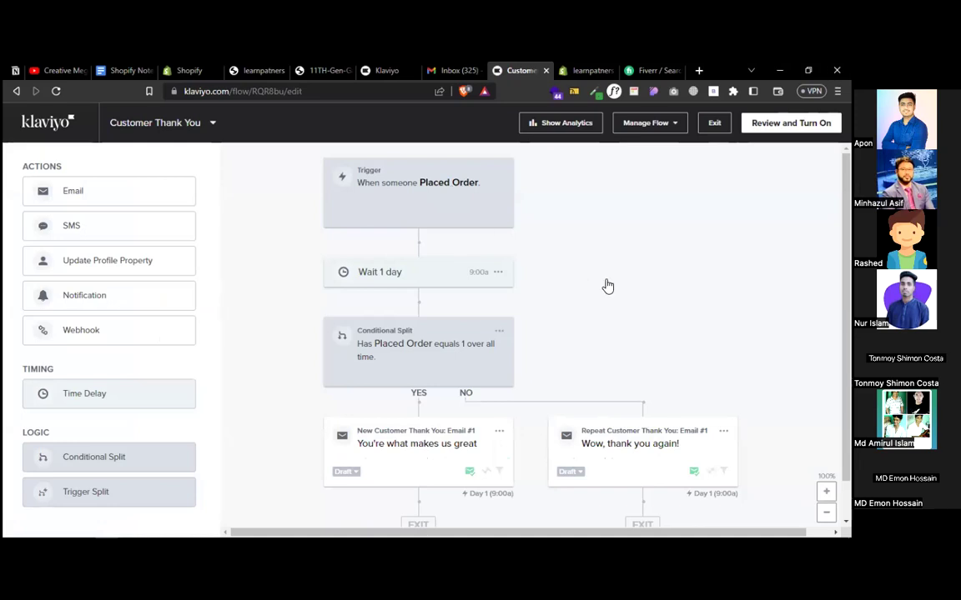
- Inspect the Customer Thank You flow's Conditional Split settings
scroll(608, 286, "down", 1)
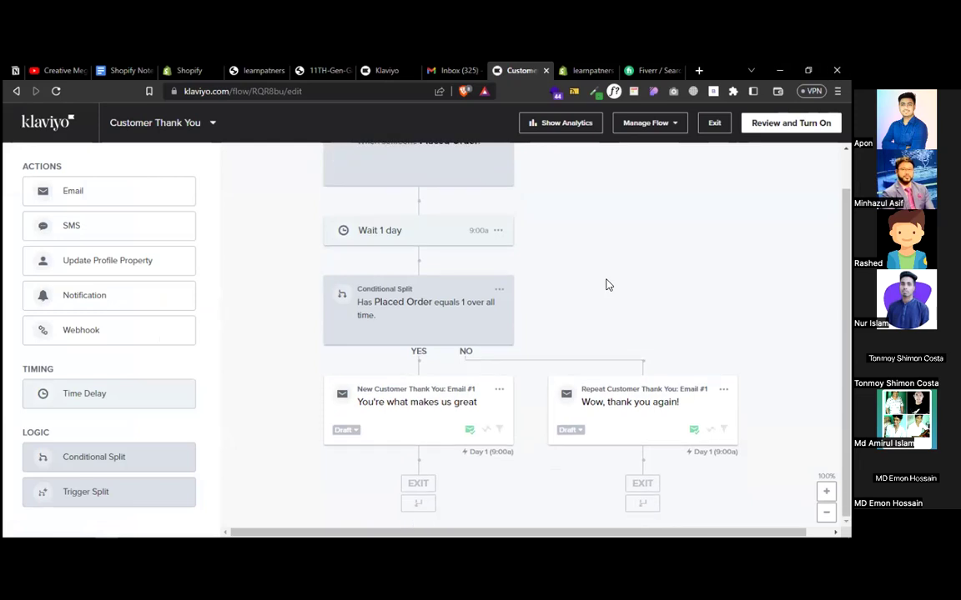
scroll(608, 286, "up", 1)
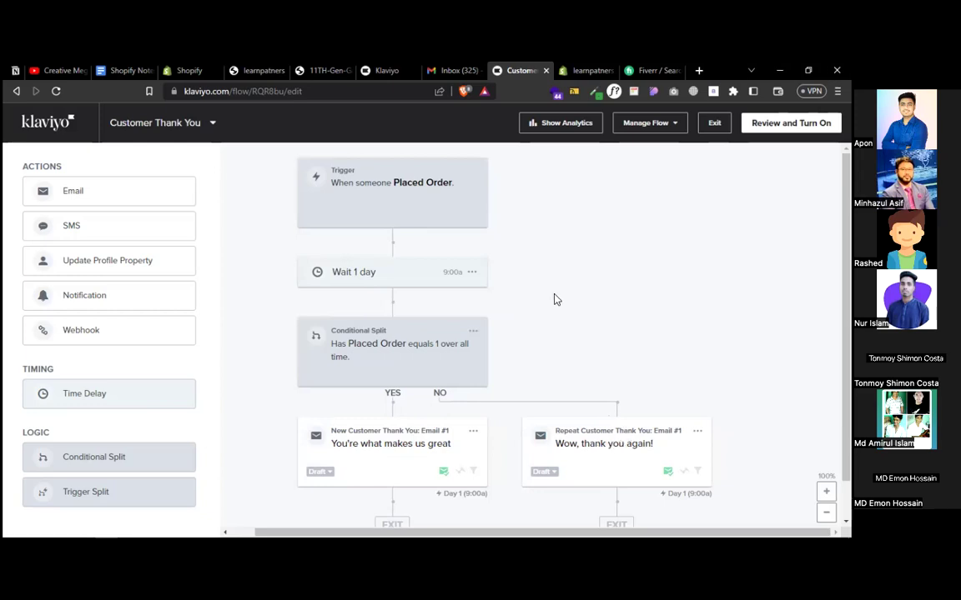
left_click(393, 361)
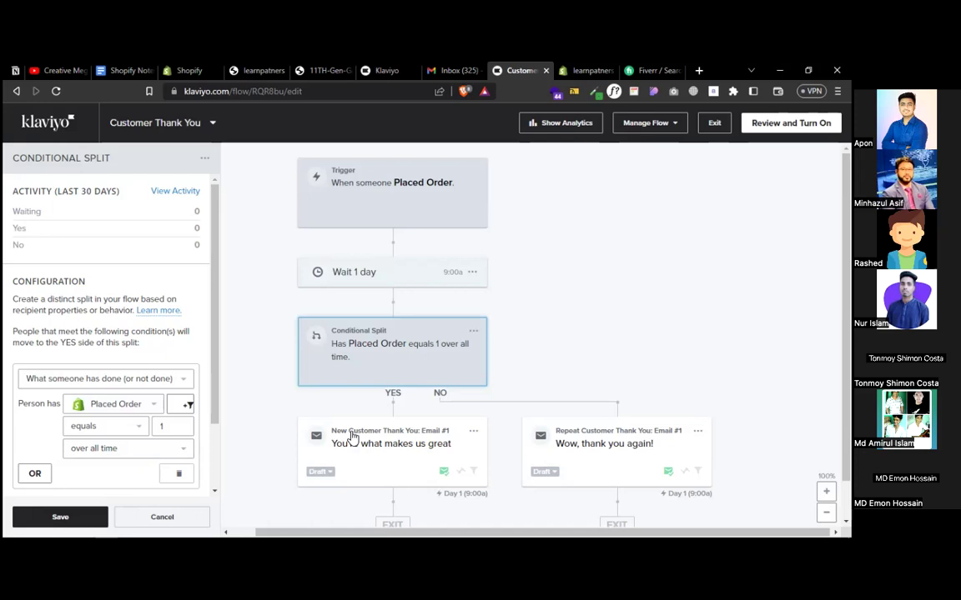
- Select New Customer Thank You: Email #1 and open its content settings
left_click(382, 448)
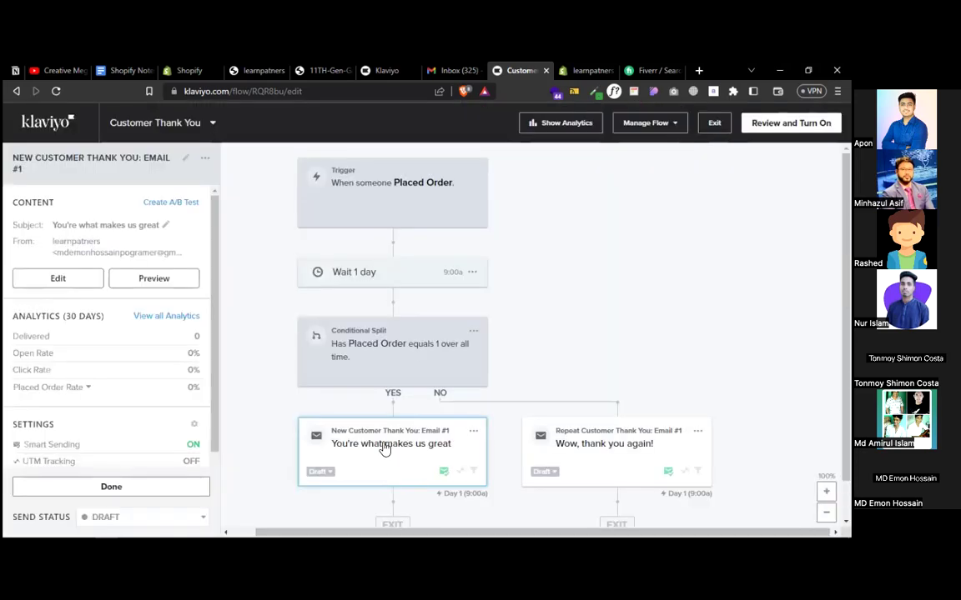
left_click(382, 448)
left_click(380, 430)
left_click(75, 280)
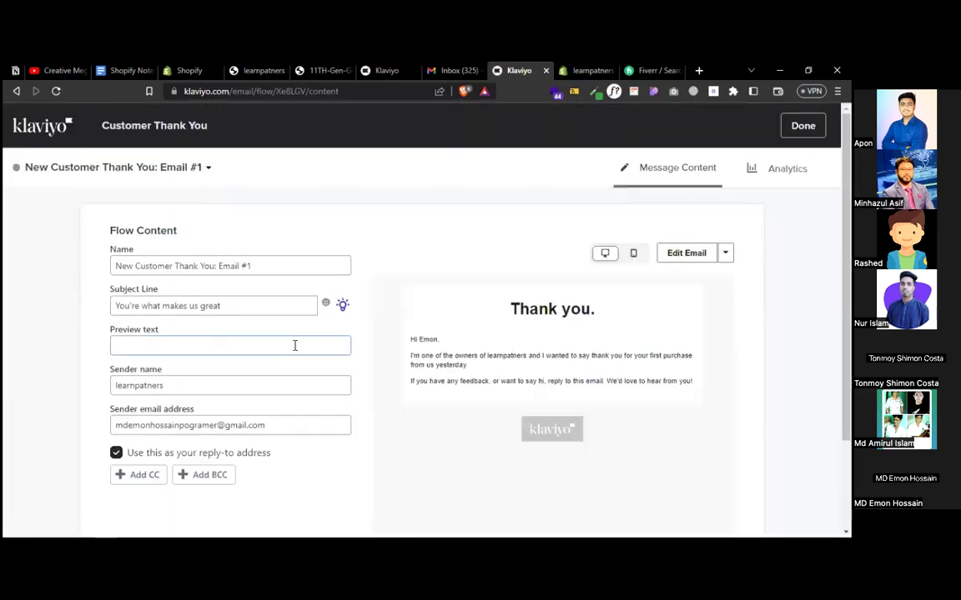
- Review Email #1's subject line and message text, then save it and return to the flow map
left_click(263, 305)
left_click_drag(218, 266, 102, 266)
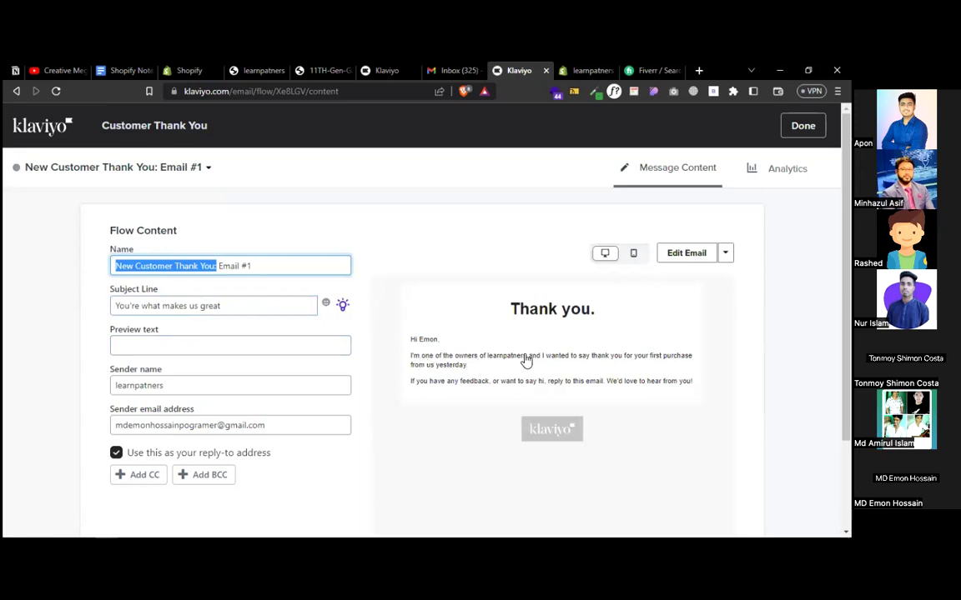
left_click(670, 258)
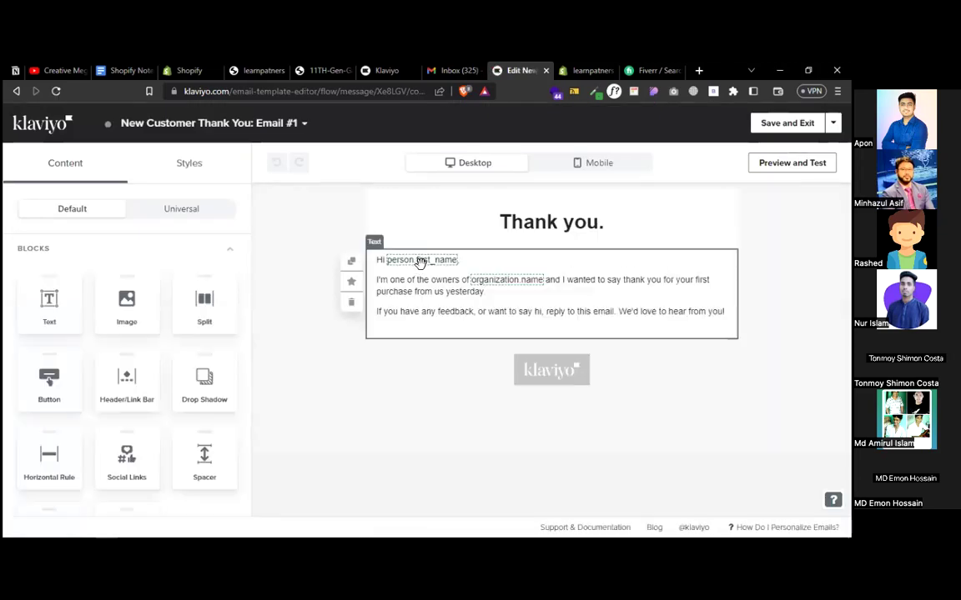
left_click(499, 282)
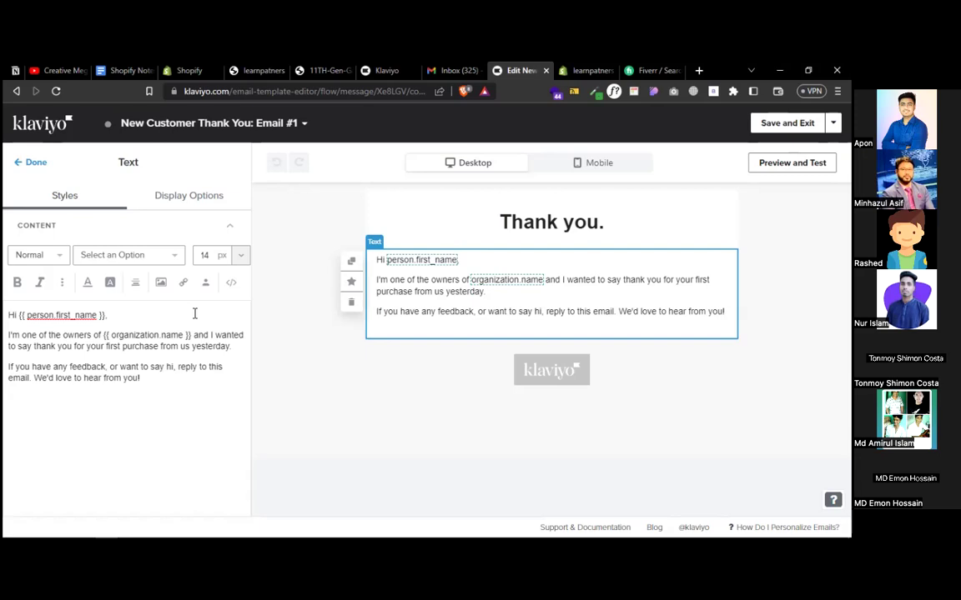
left_click_drag(22, 346, 231, 348)
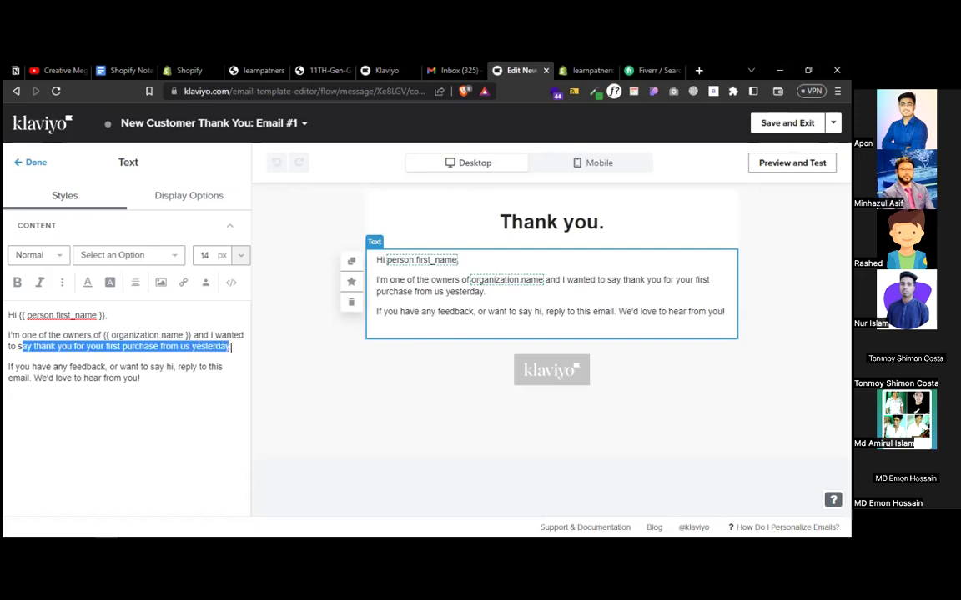
left_click(231, 349)
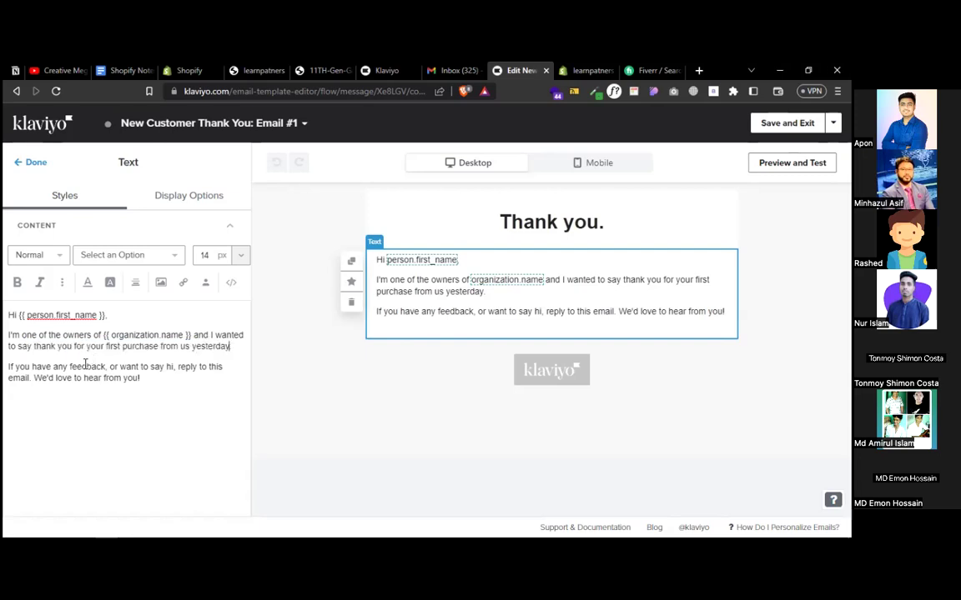
left_click(143, 375)
left_click(766, 124)
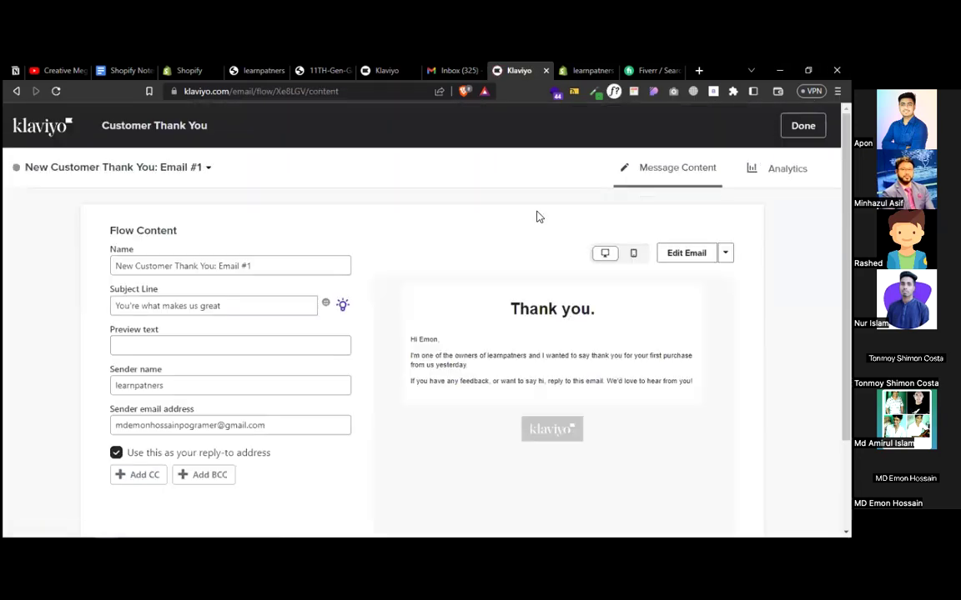
left_click(803, 125)
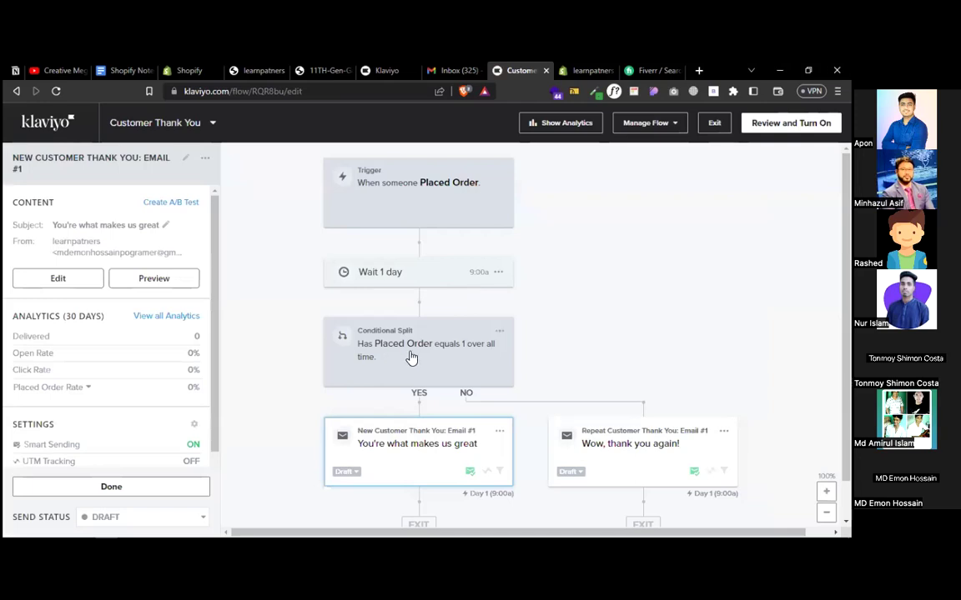
- Check the Conditional Split's Placed Order equals 1 over all time condition, leaving it unchanged
left_click(410, 357)
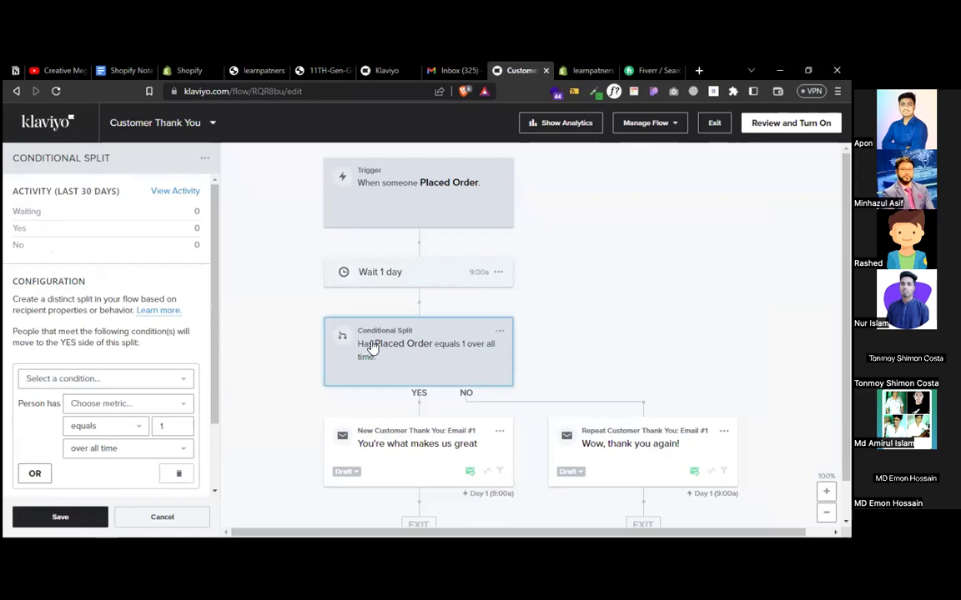
left_click(109, 406)
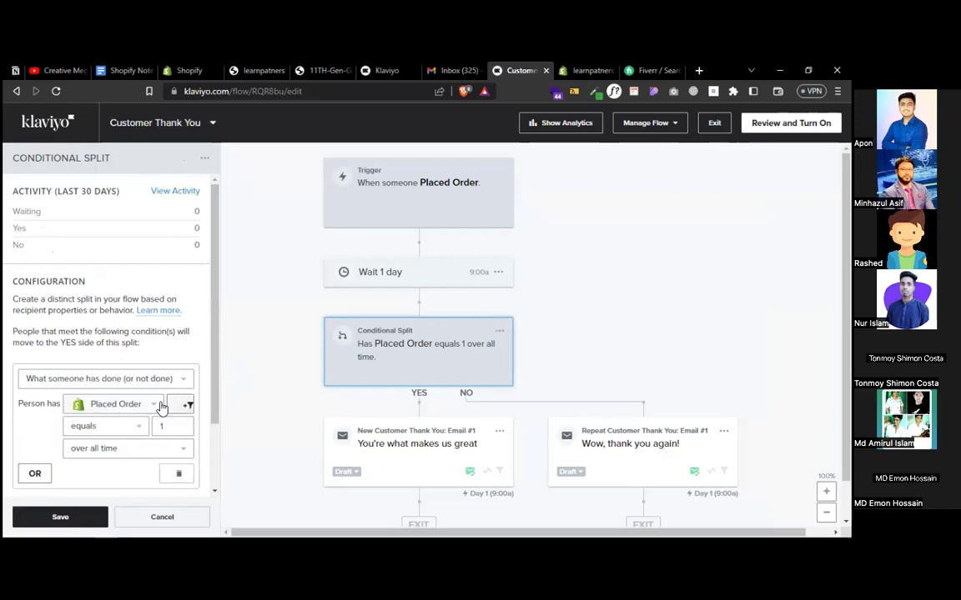
left_click(122, 457)
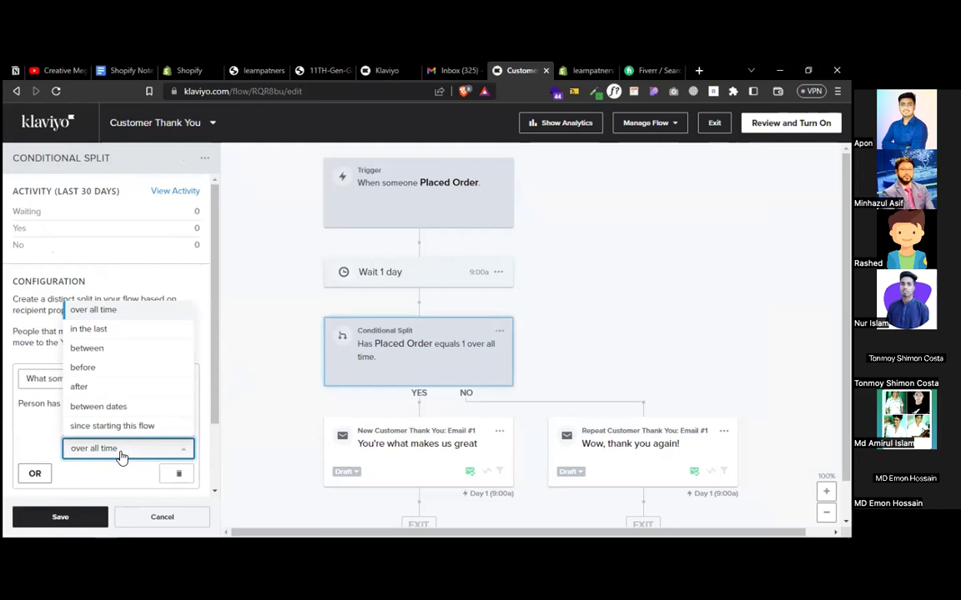
left_click(286, 384)
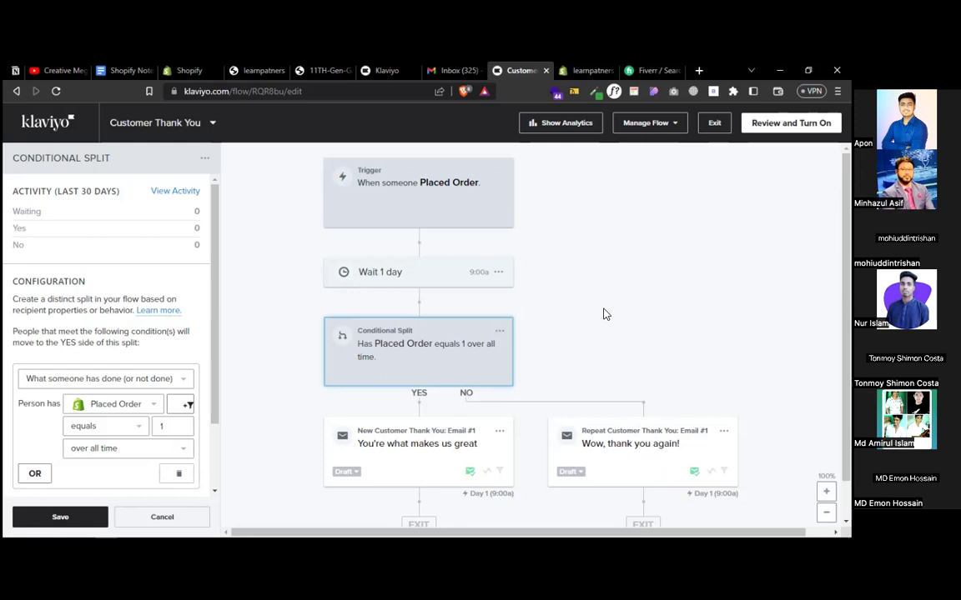
- Delete the Repeat Customer thank-you email, keeping the conditional split for now
left_click(497, 332)
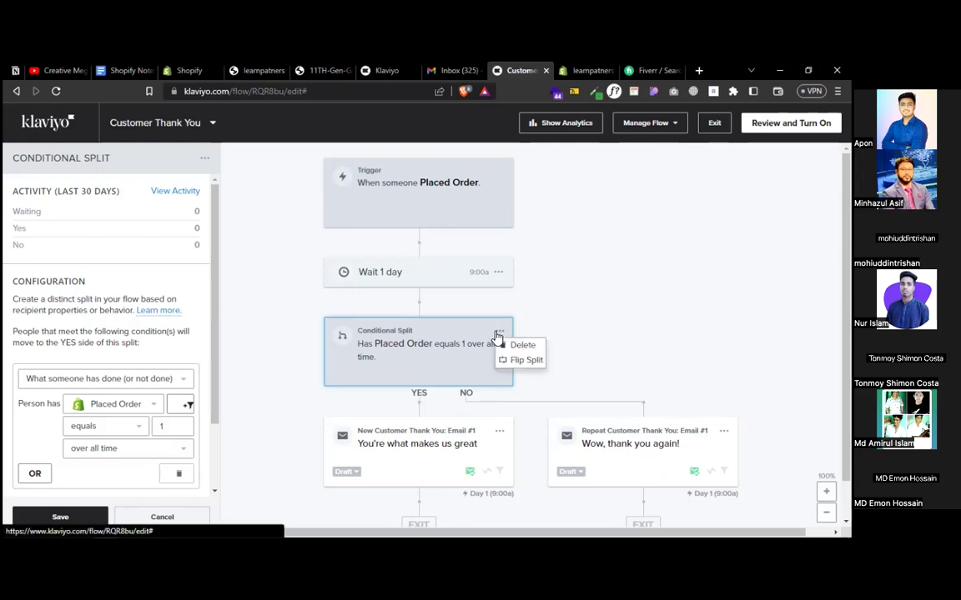
left_click(517, 346)
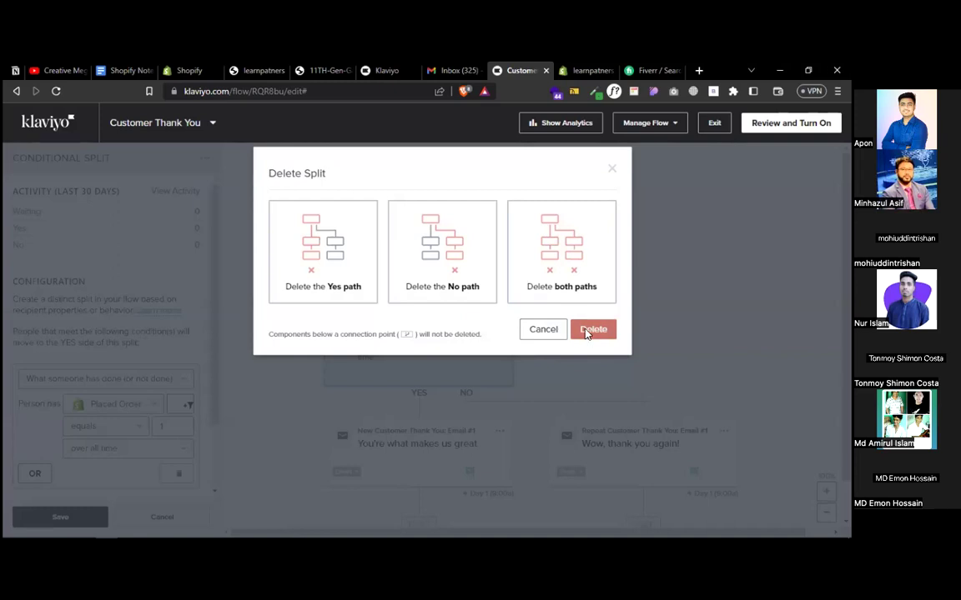
left_click(610, 170)
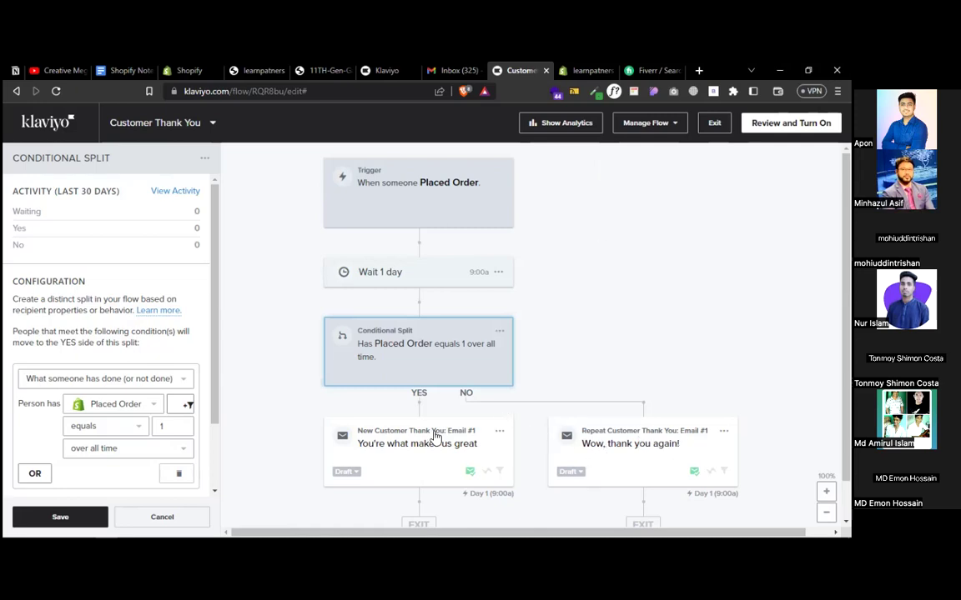
left_click(723, 431)
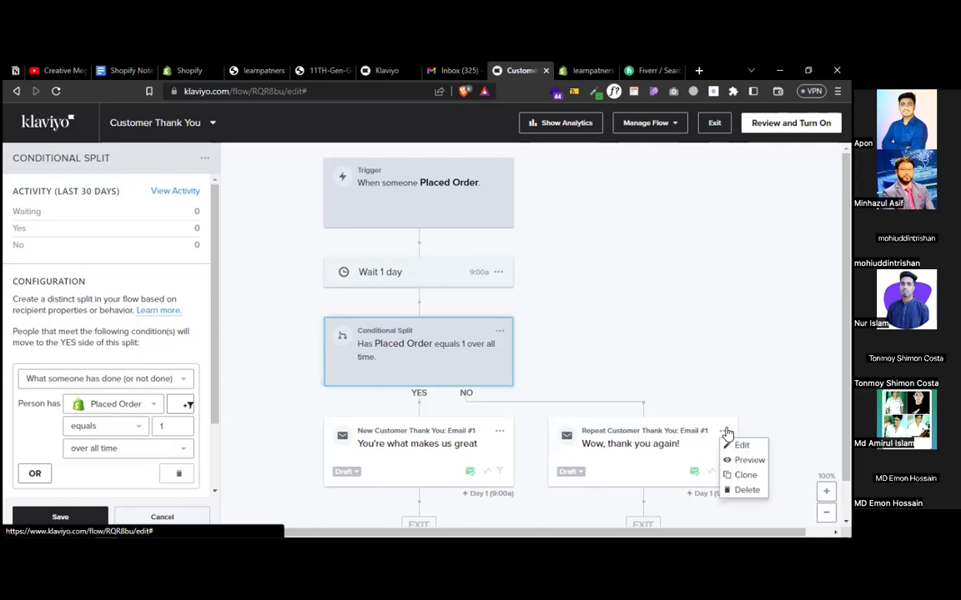
left_click(745, 490)
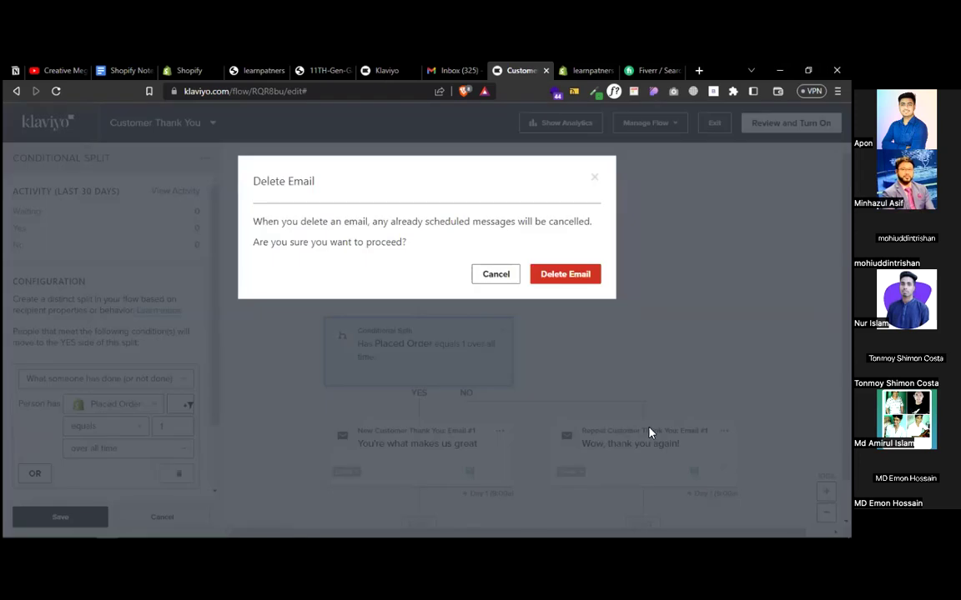
left_click(570, 275)
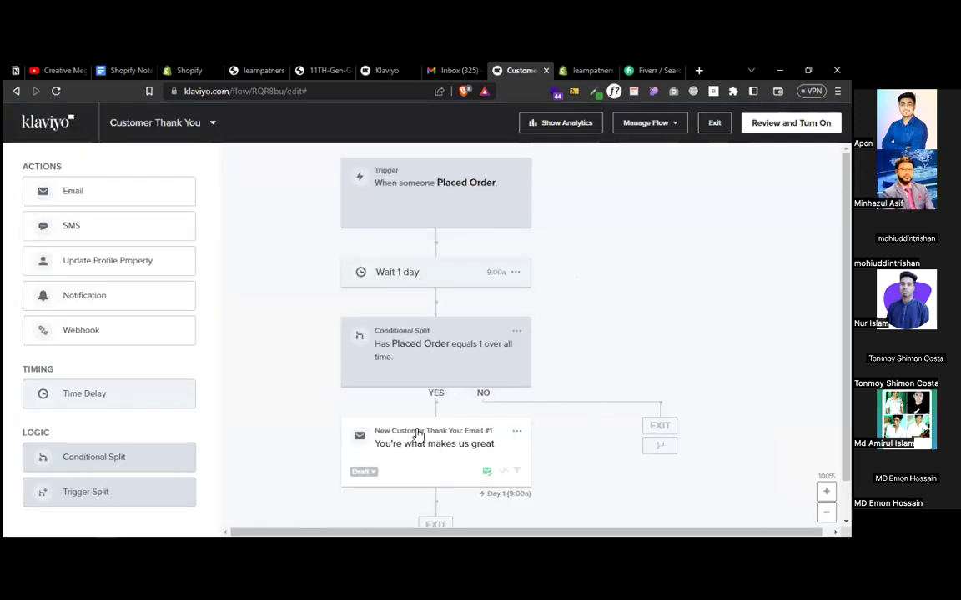
- Move Email #1 above the split, delete the split, and open the email's content settings
left_click_drag(418, 435, 417, 319)
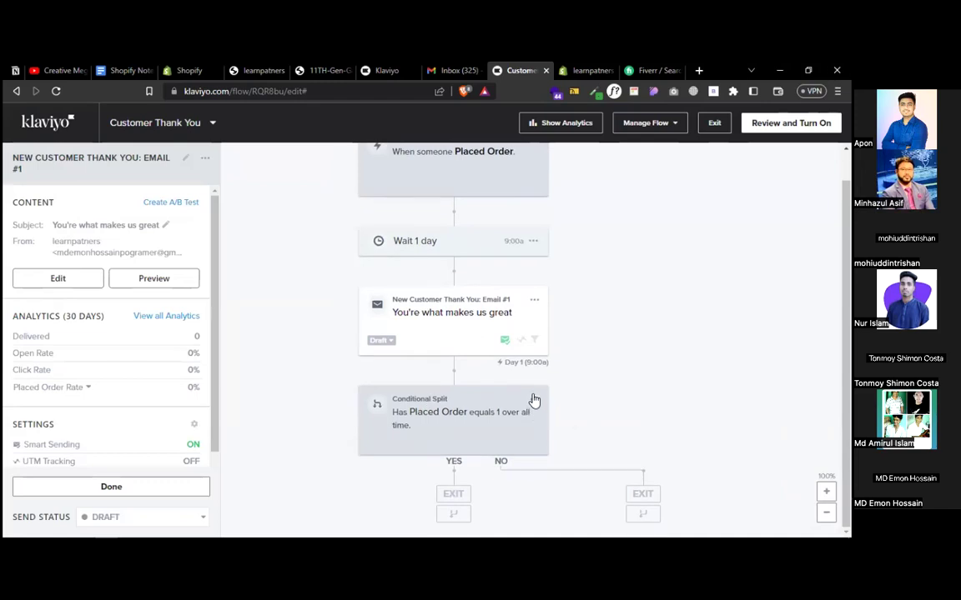
left_click(534, 401)
left_click(561, 414)
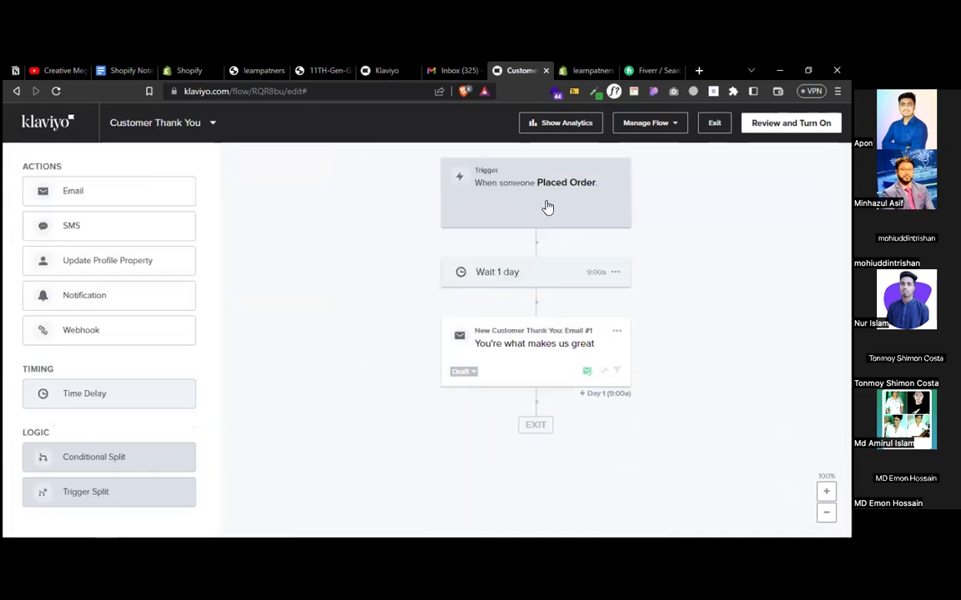
left_click(515, 365)
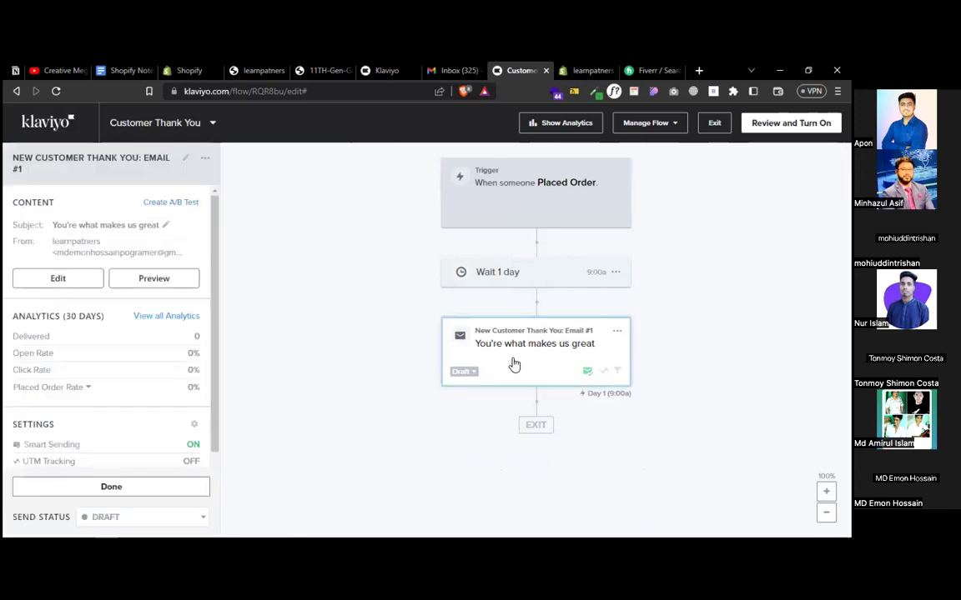
left_click(52, 280)
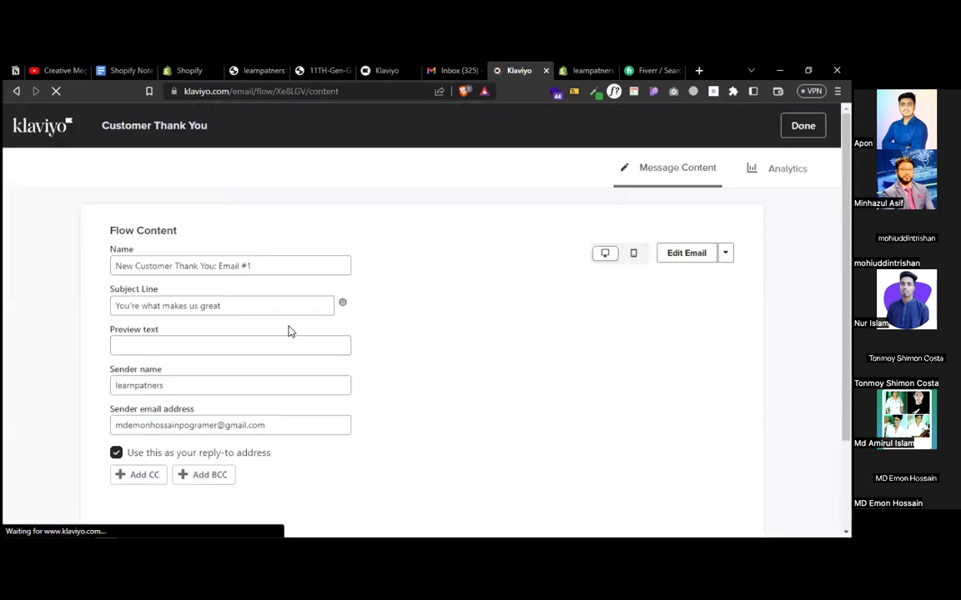
- Delete 'first' so the body reads 'thank you for your purchase', and save the email
left_click(238, 306)
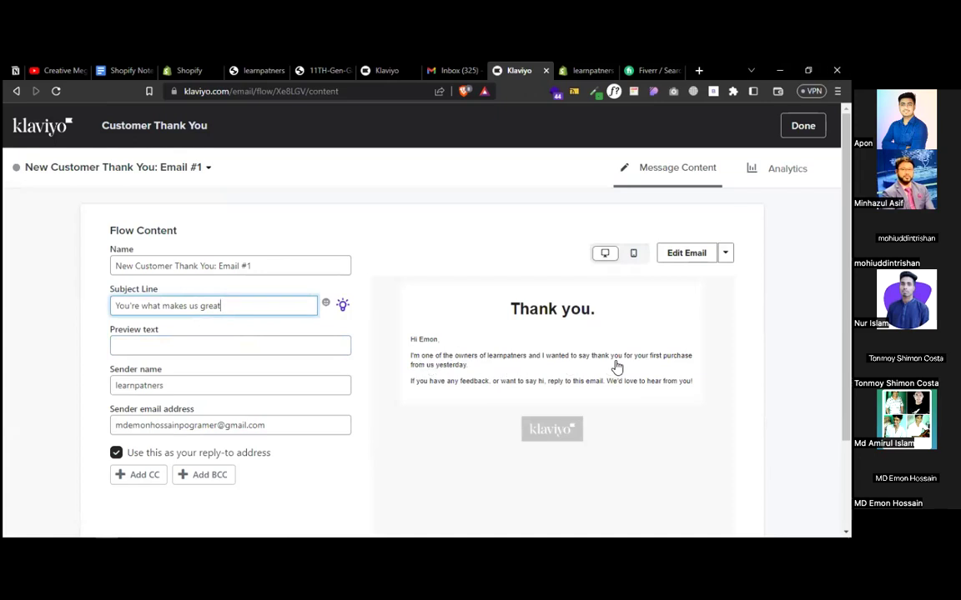
left_click(674, 258)
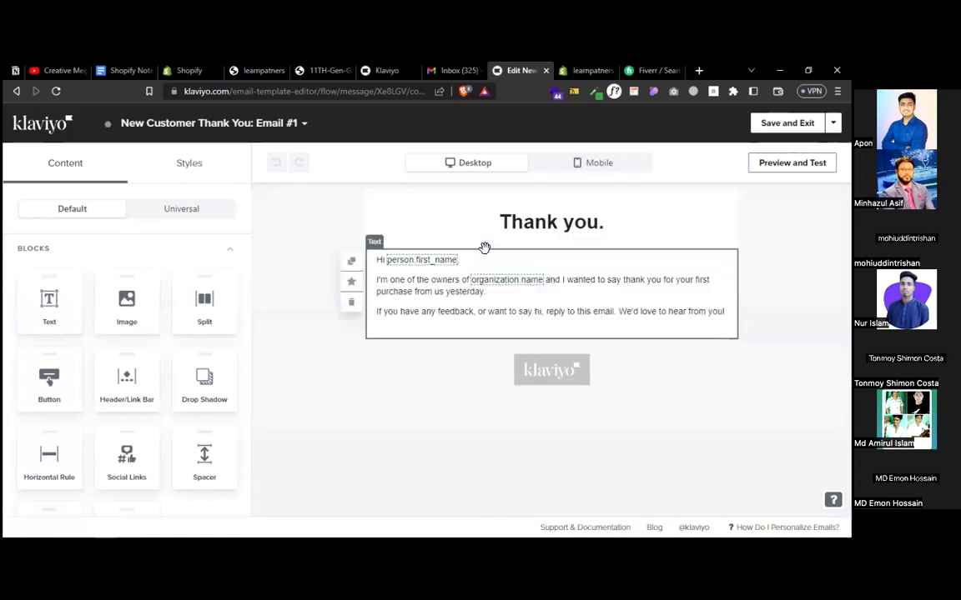
left_click(446, 287)
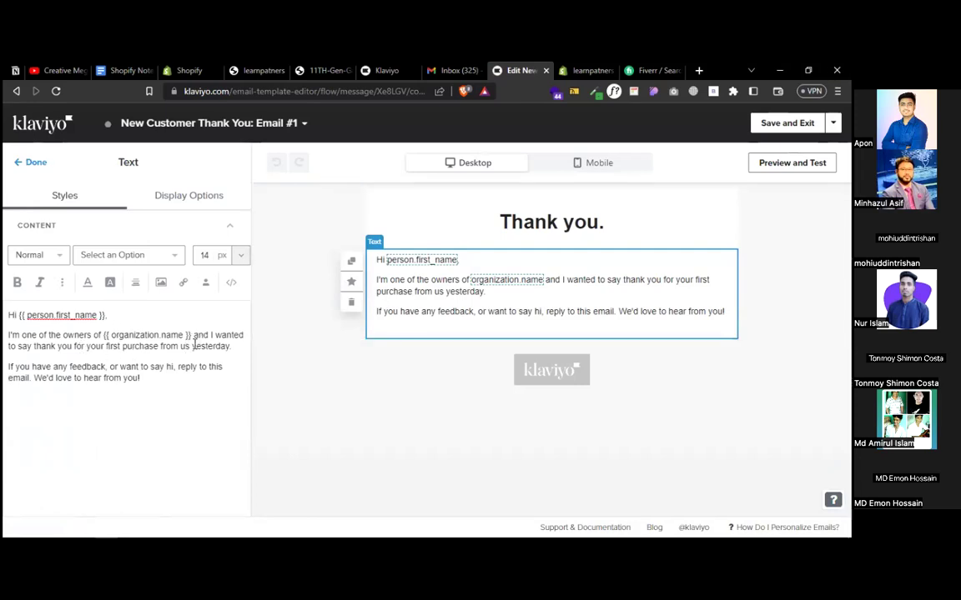
double_click(110, 346)
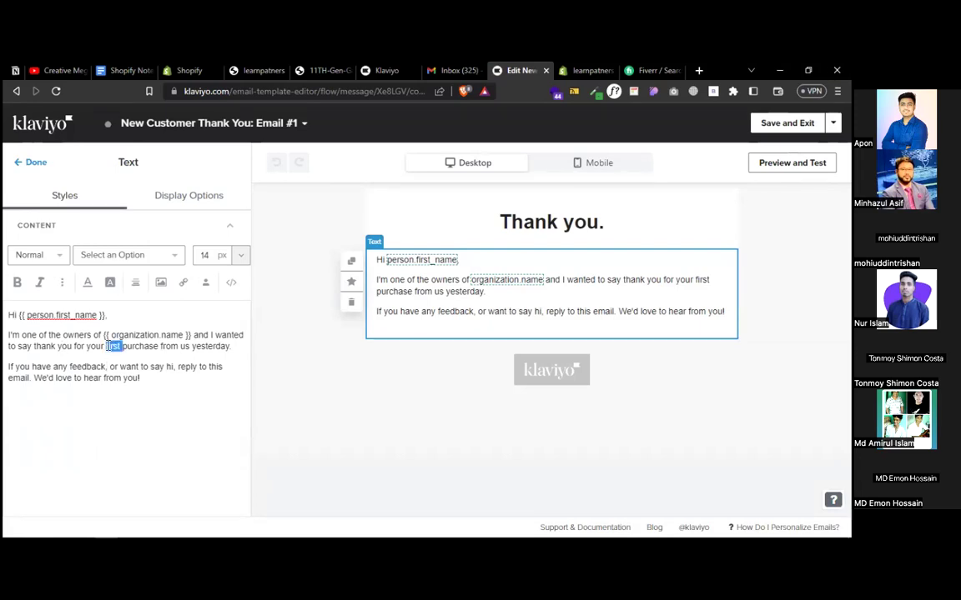
key("BackSpace")
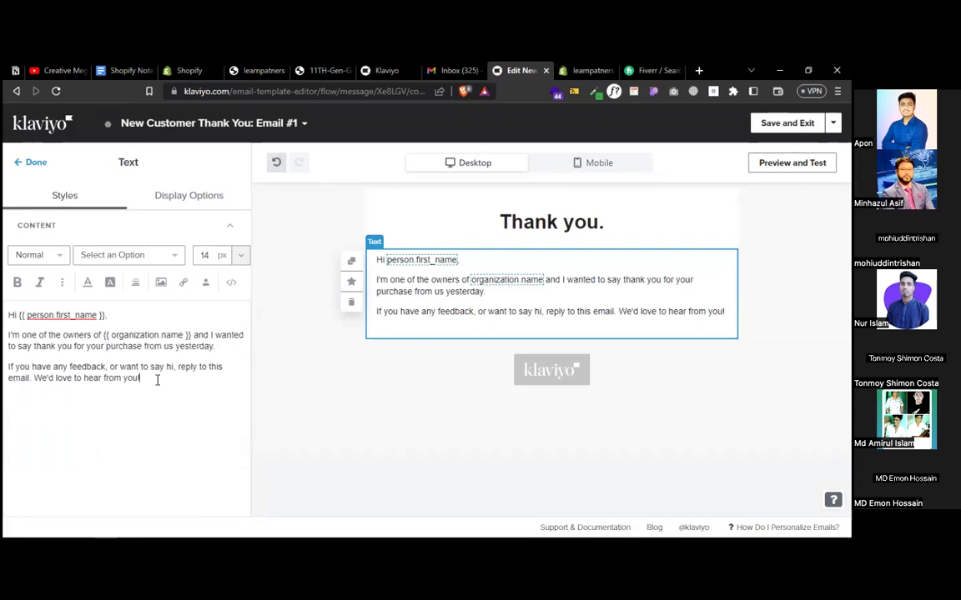
left_click(766, 130)
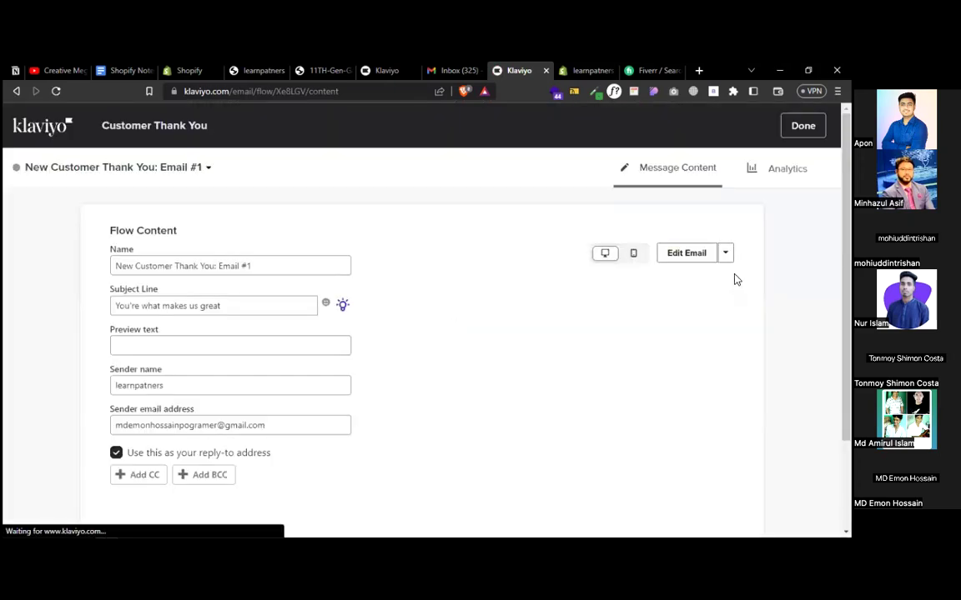
- Change the thank-you email's subject to 'Thanks for purchasing from us !' and return to the flow
left_click(250, 302)
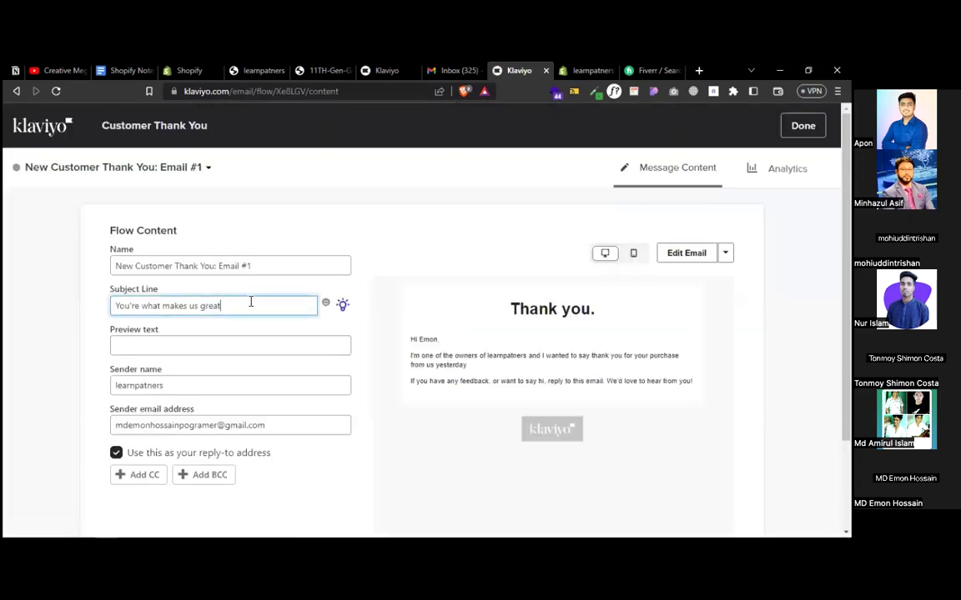
left_click_drag(272, 302, 96, 307)
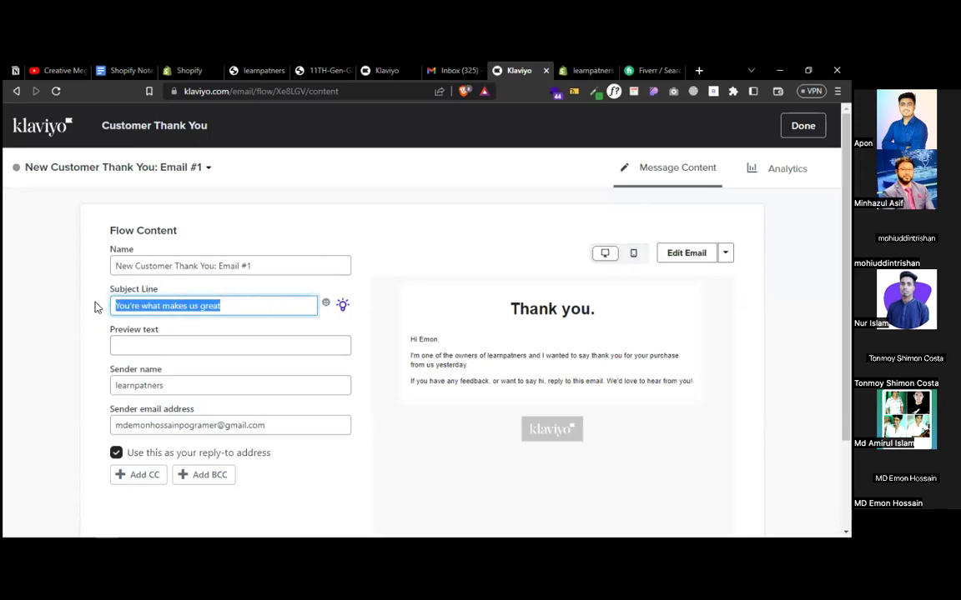
type("Thanks for")
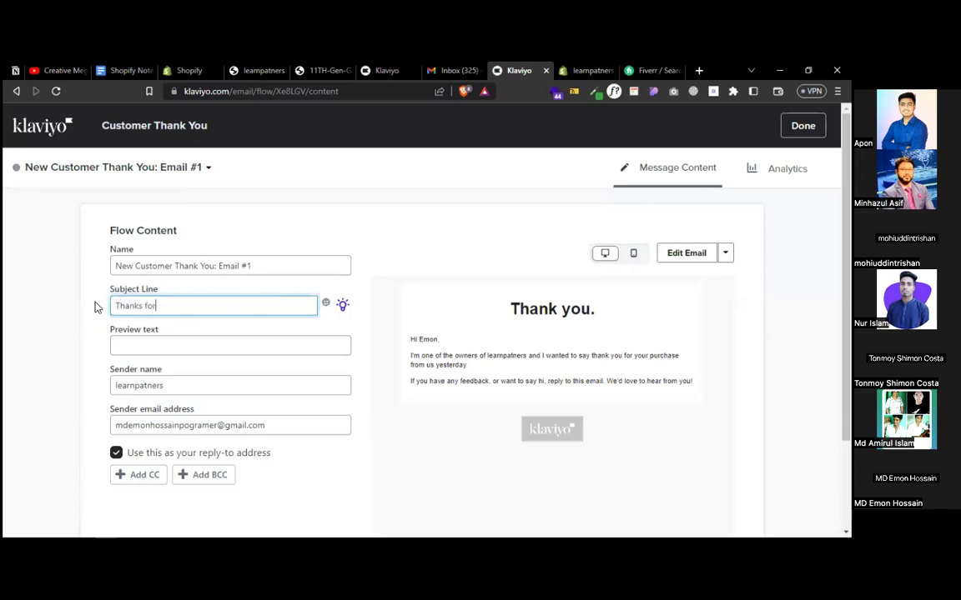
type(" purchasing from us !")
left_click(803, 125)
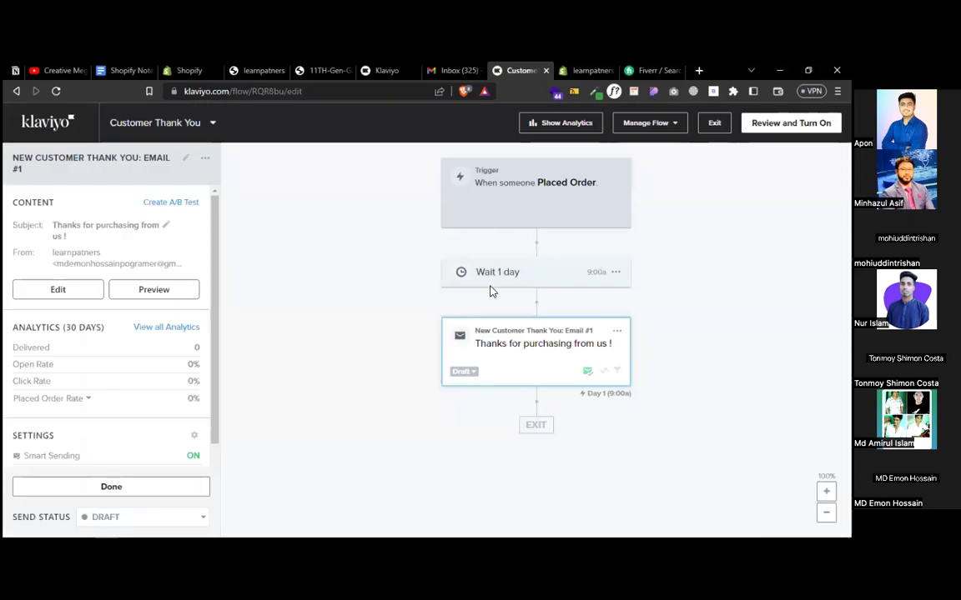
left_click(470, 373)
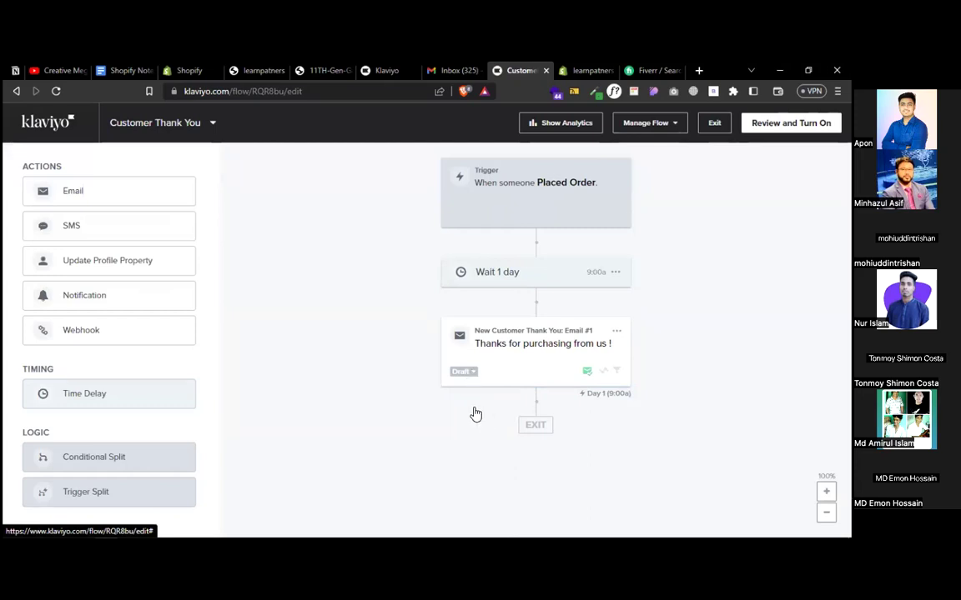
left_click(471, 412)
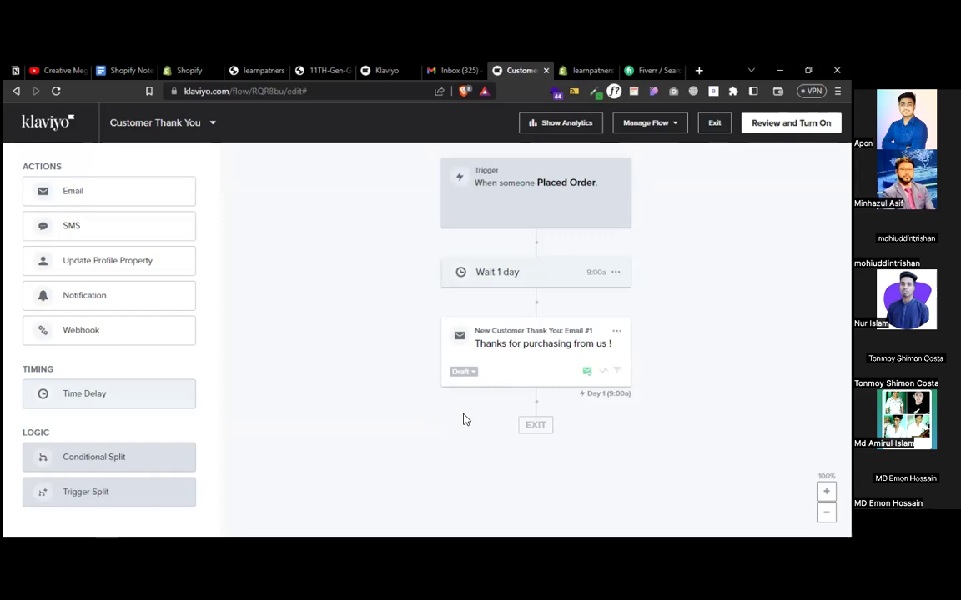
- Set every Customer Thank You flow action to Live, then return to the flows list
left_click(767, 125)
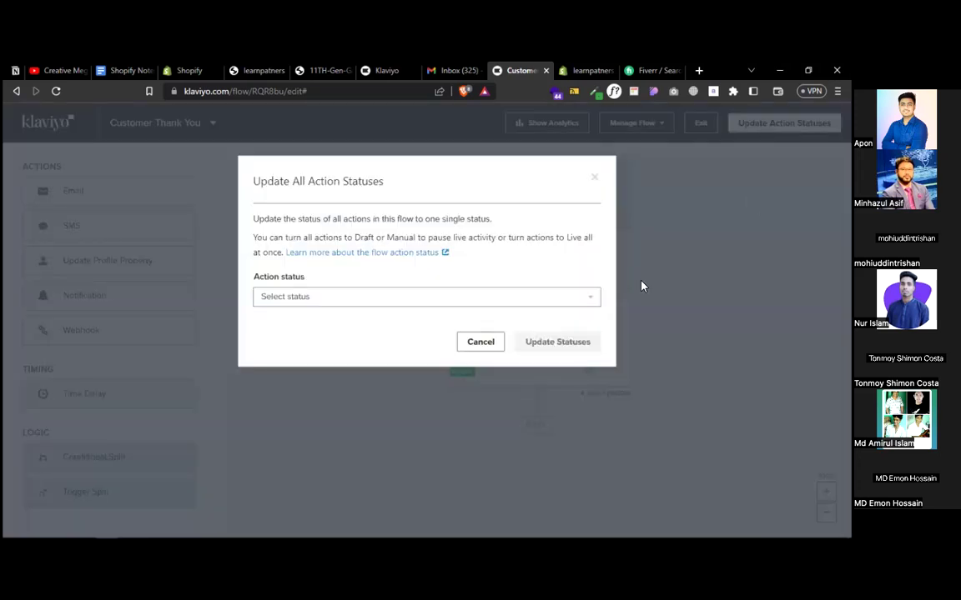
right_click(405, 312)
left_click(361, 310)
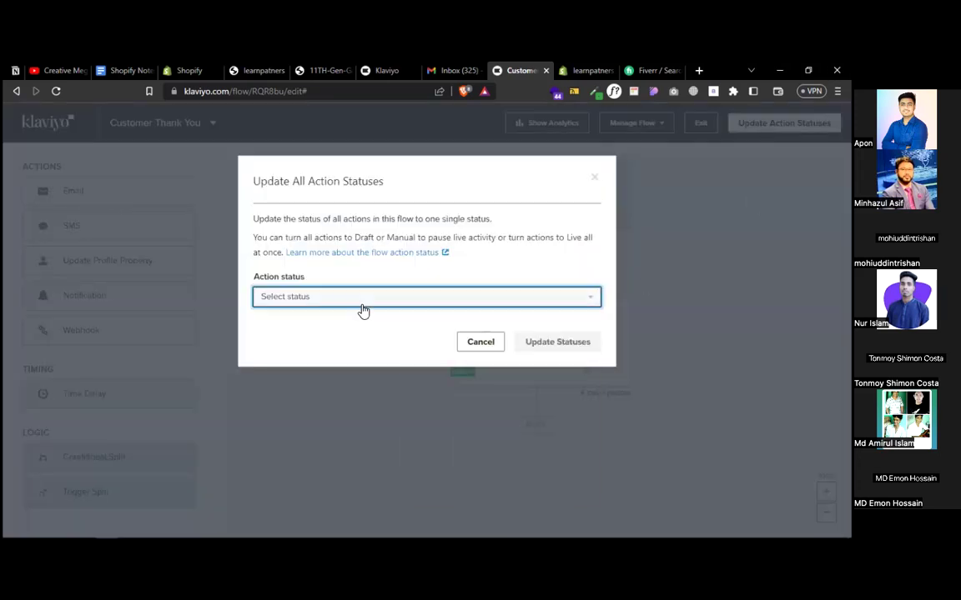
left_click(302, 302)
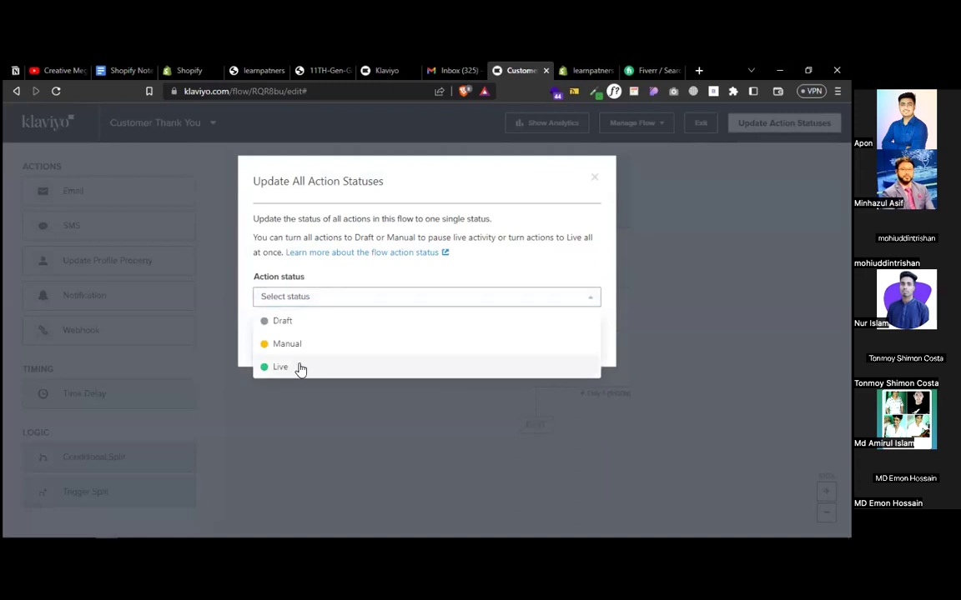
left_click(283, 366)
left_click(557, 341)
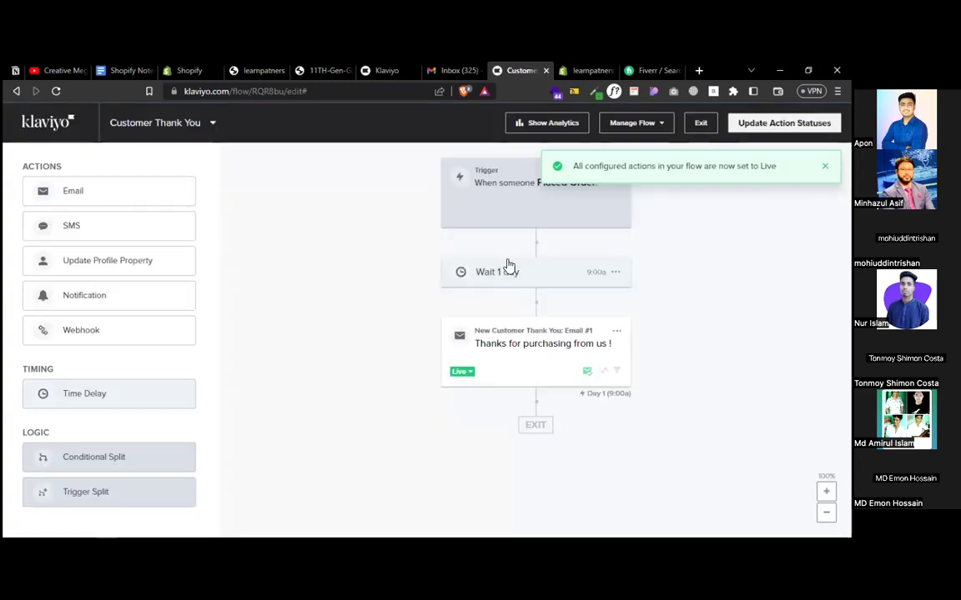
left_click(54, 131)
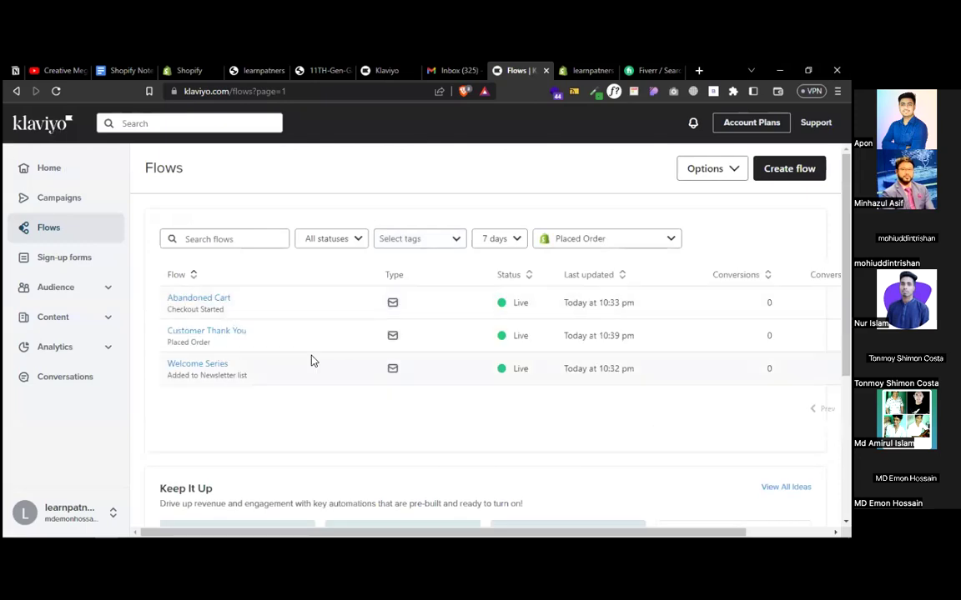
- Open the Sign-up forms page from the sidebar
left_click(52, 260)
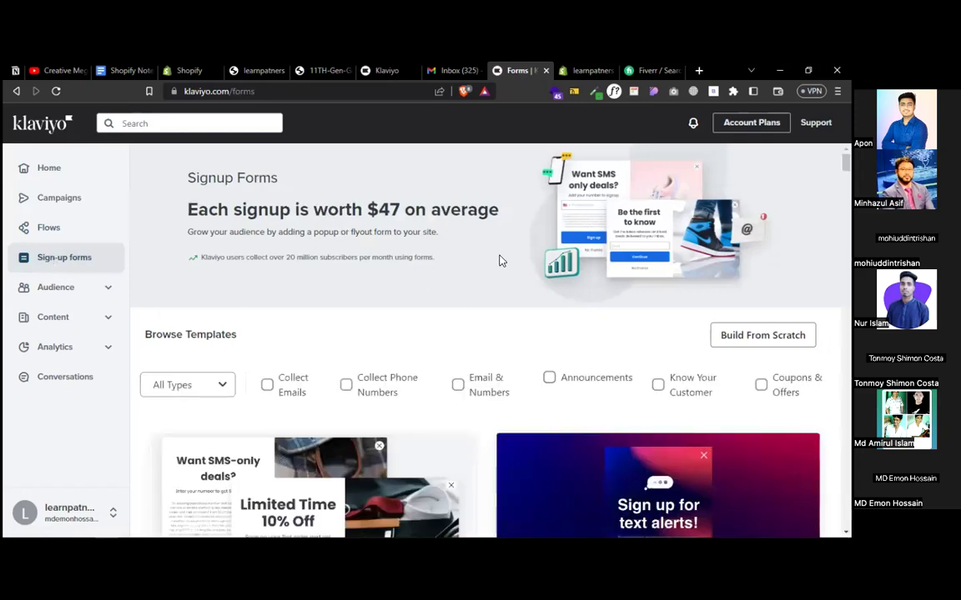
- Filter the template gallery by Collect Emails, then clear the filter
scroll(499, 261, "down", 1)
scroll(499, 261, "down", 2)
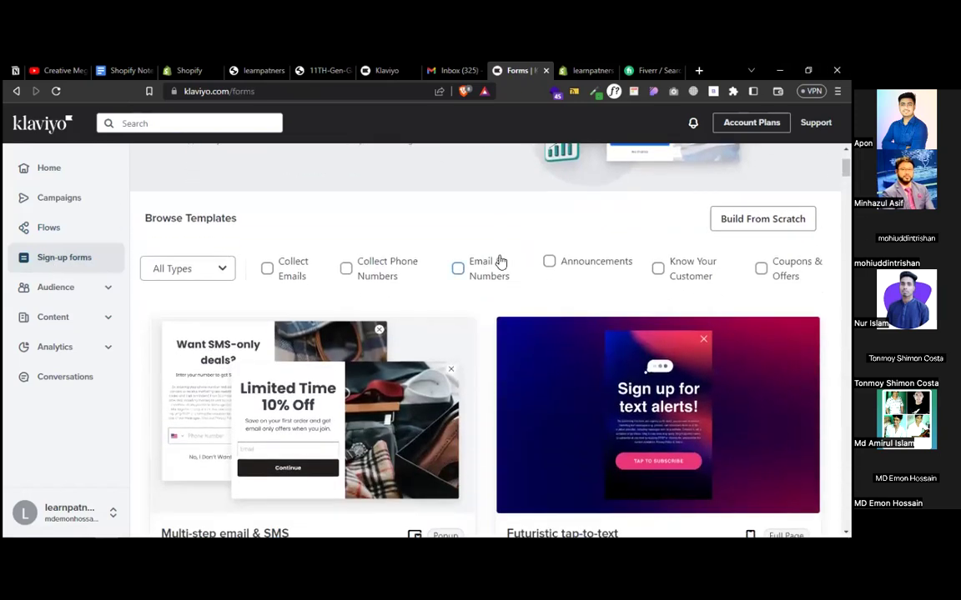
left_click(267, 270)
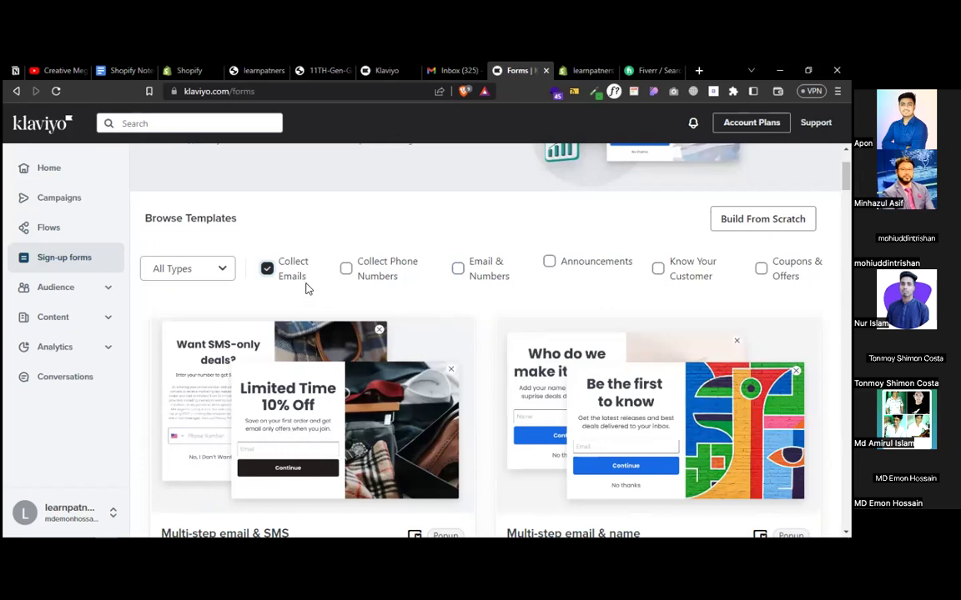
left_click(267, 270)
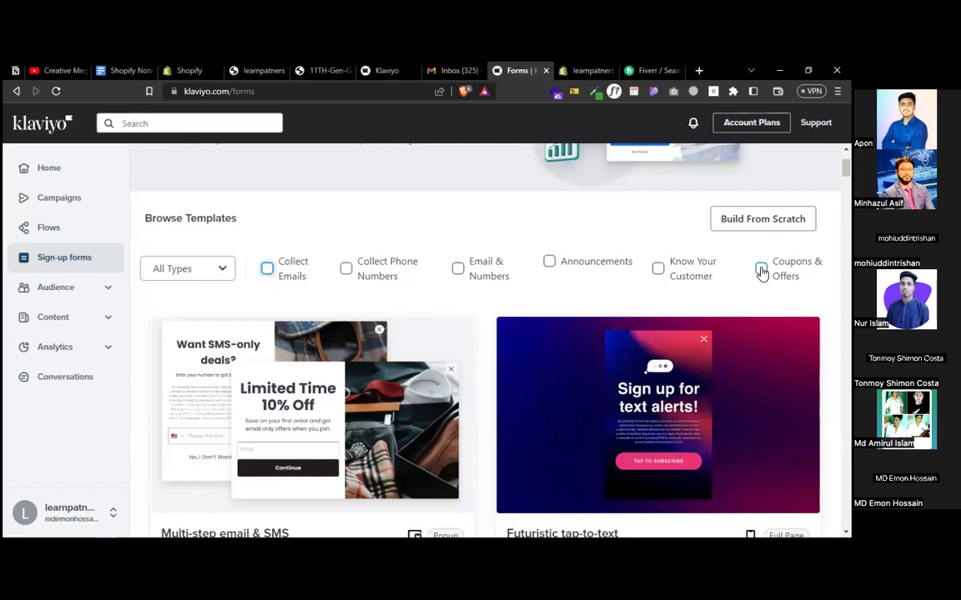
- Browse the templates, previewing and closing First order discount
scroll(498, 336, "down", 2)
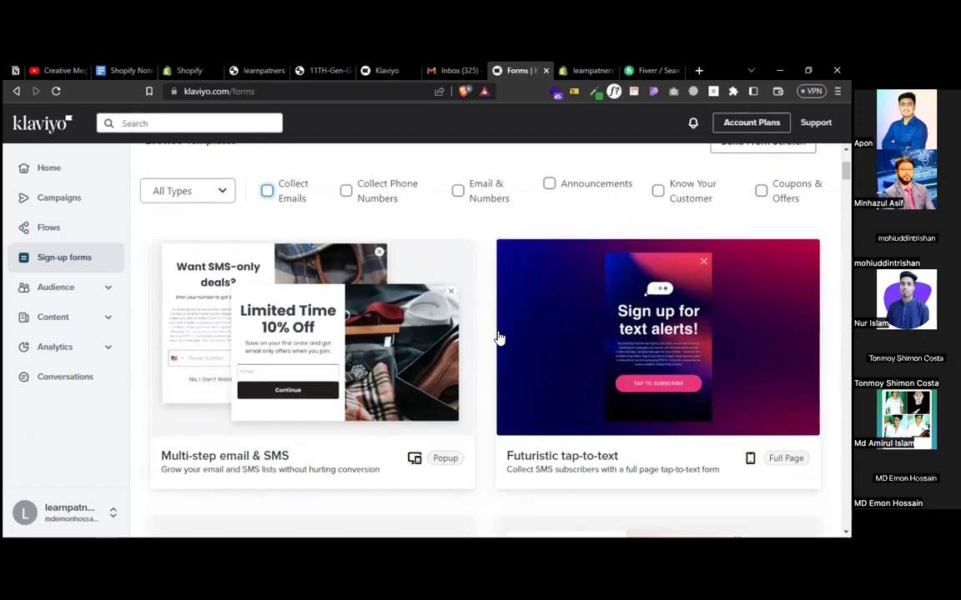
scroll(498, 336, "down", 5)
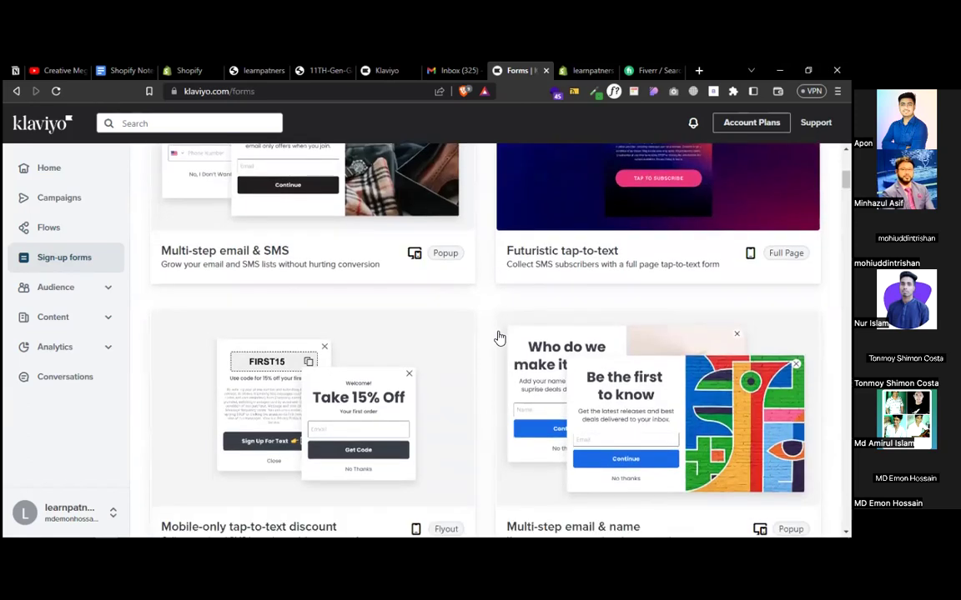
scroll(493, 317, "down", 7)
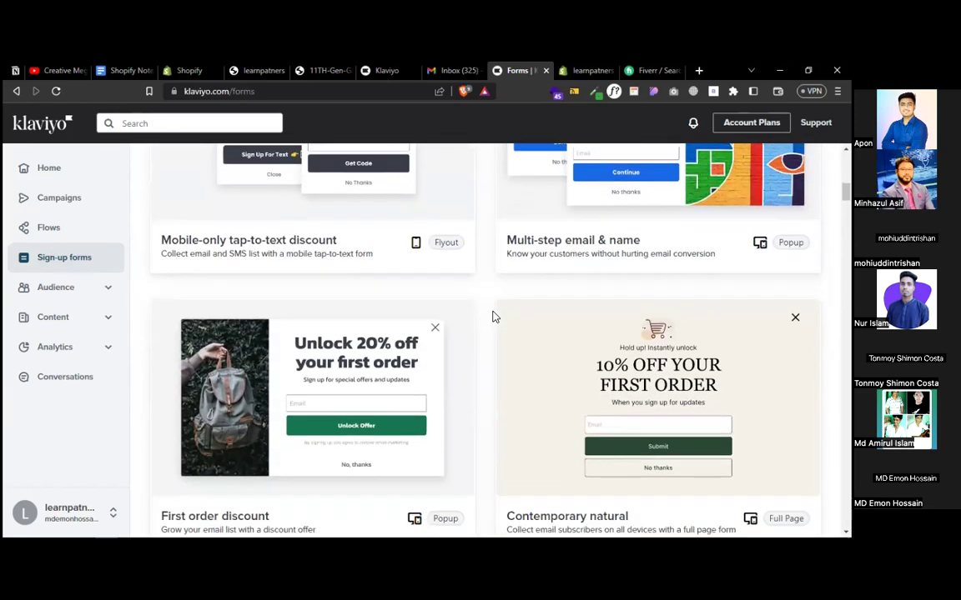
left_click(356, 390)
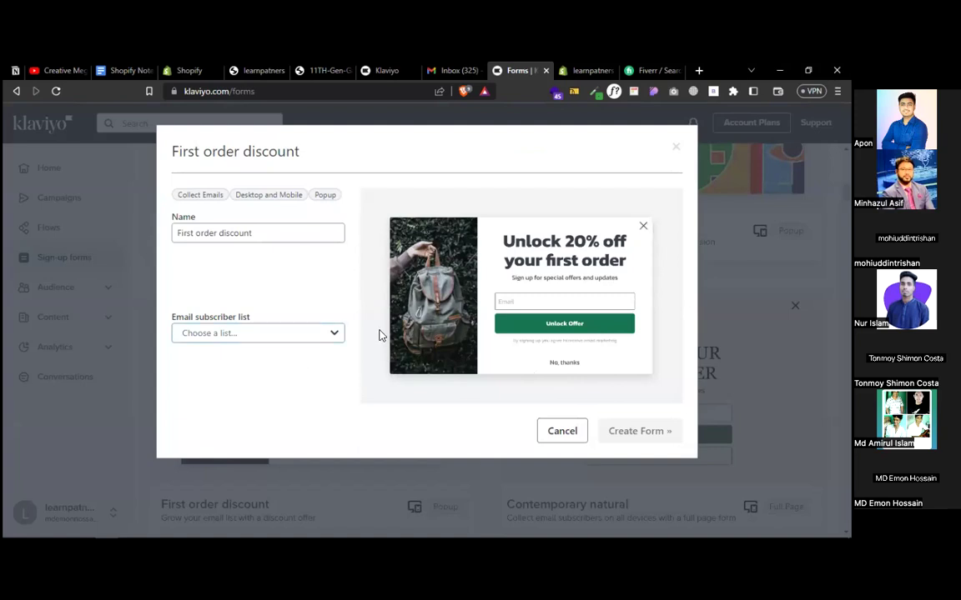
left_click(674, 146)
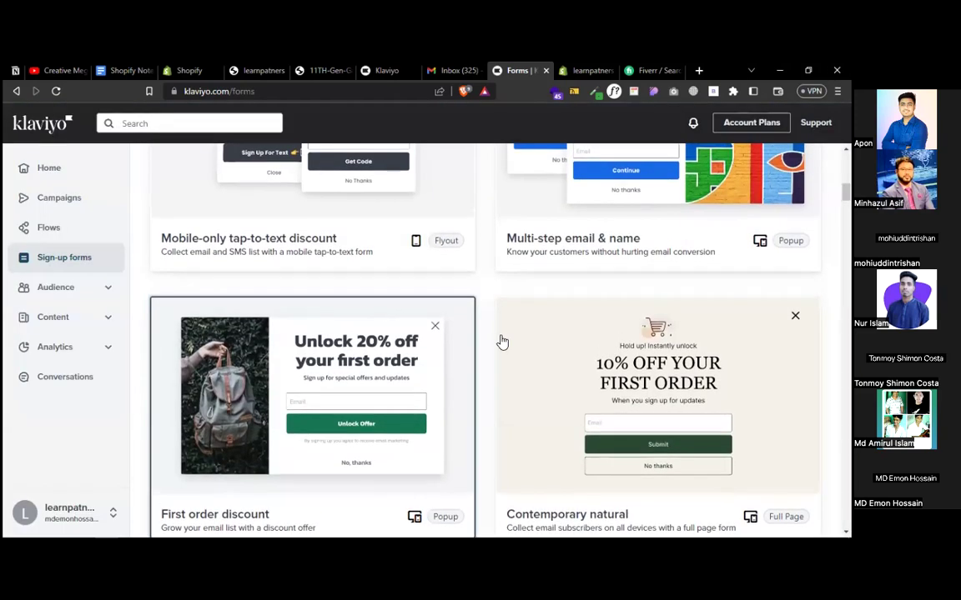
scroll(502, 342, "down", 5)
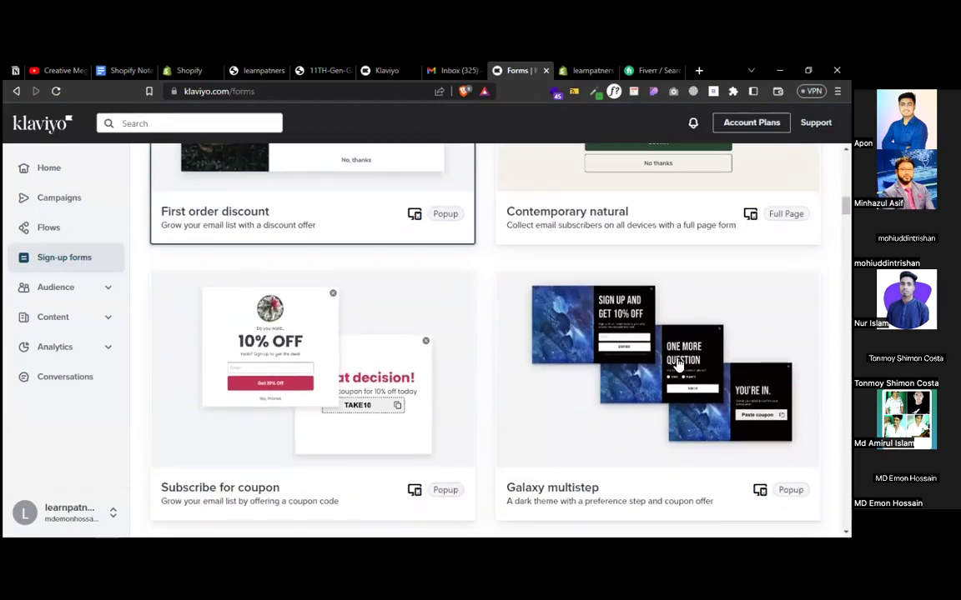
scroll(536, 413, "down", 5)
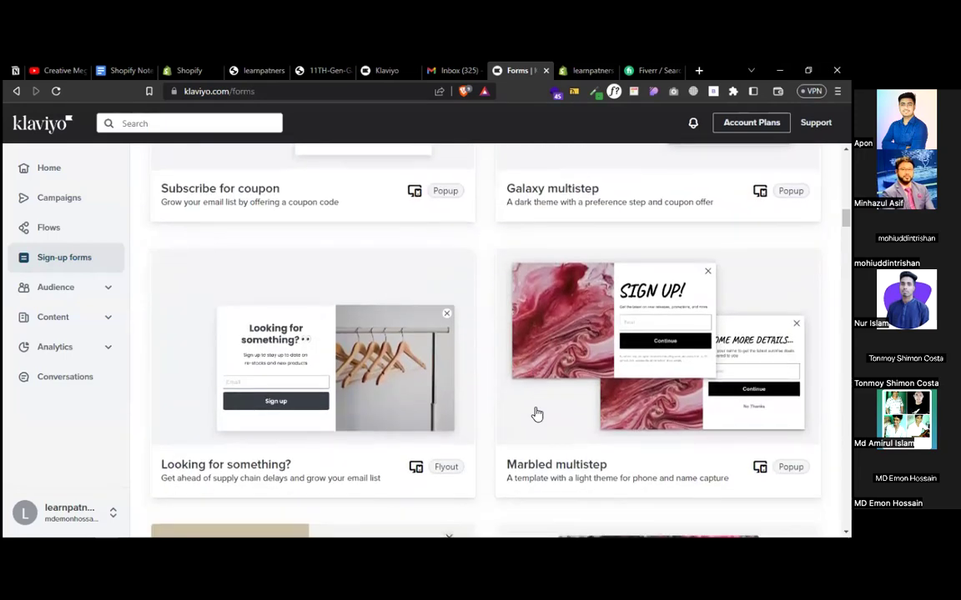
- Pick the Marbled multistep template and name the form 'pop up form'
left_click(665, 334)
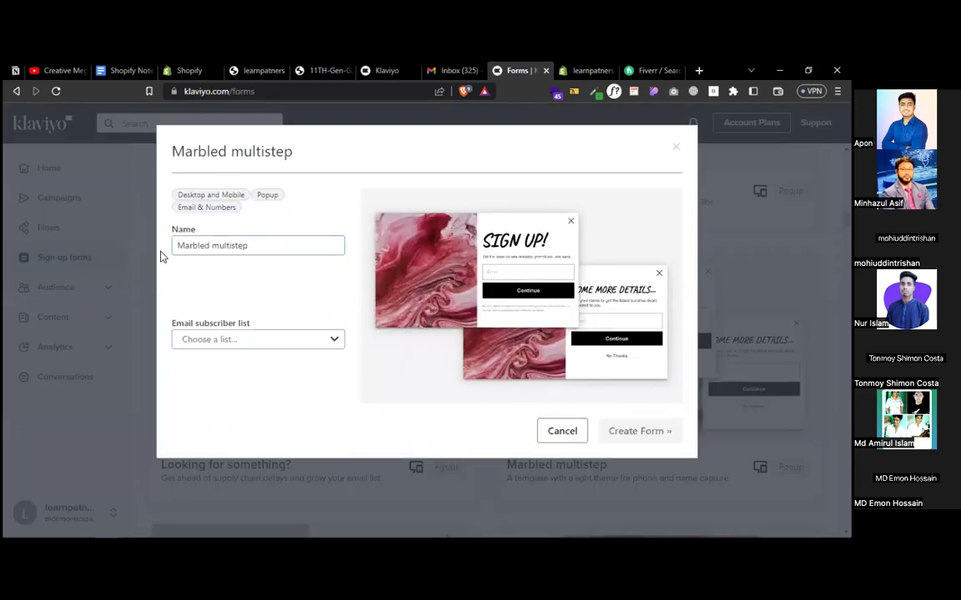
left_click_drag(263, 243, 172, 243)
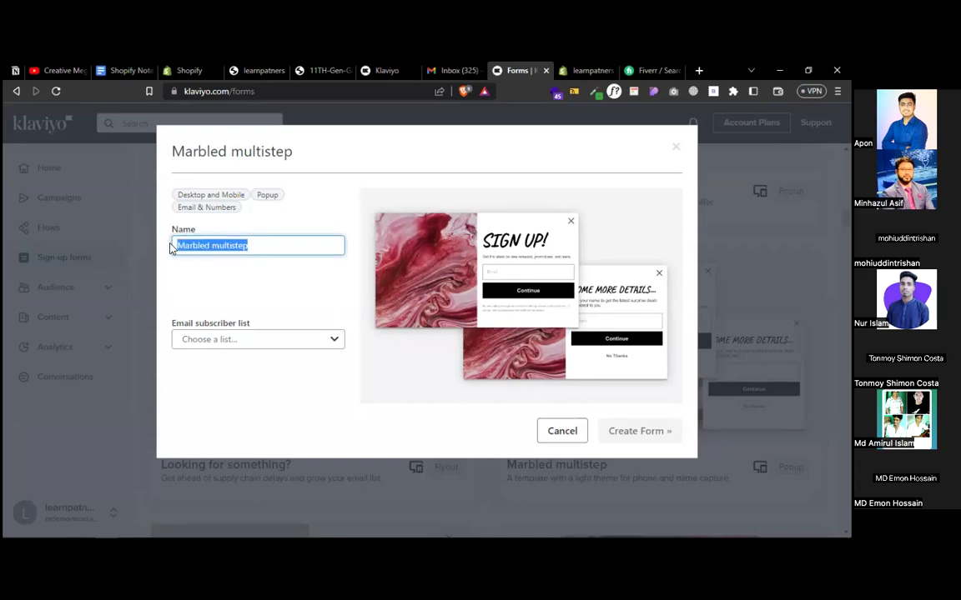
type("signup form")
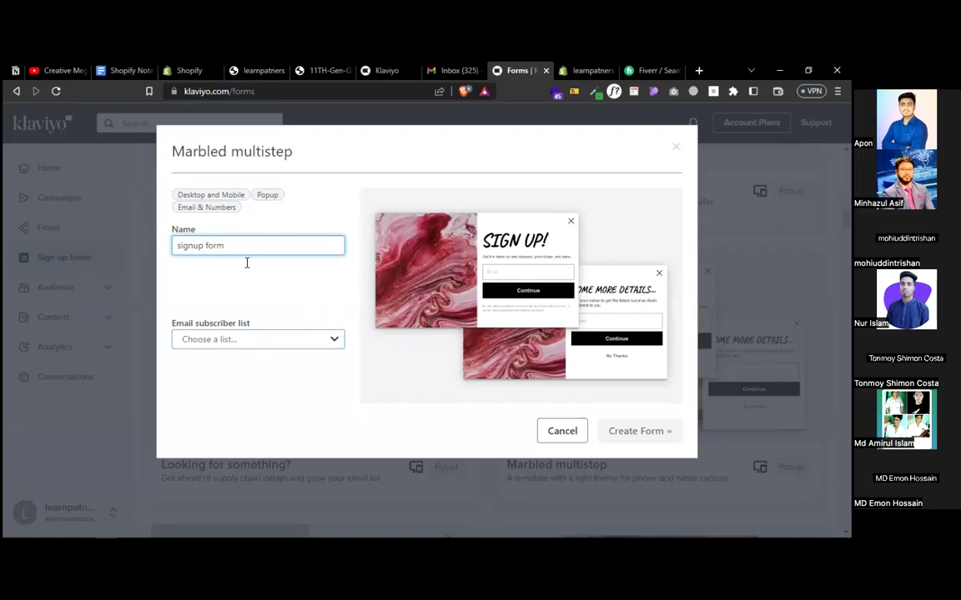
double_click(190, 244)
type("pop up")
- Choose Newsletter as the email subscriber list and create the form
left_click(225, 340)
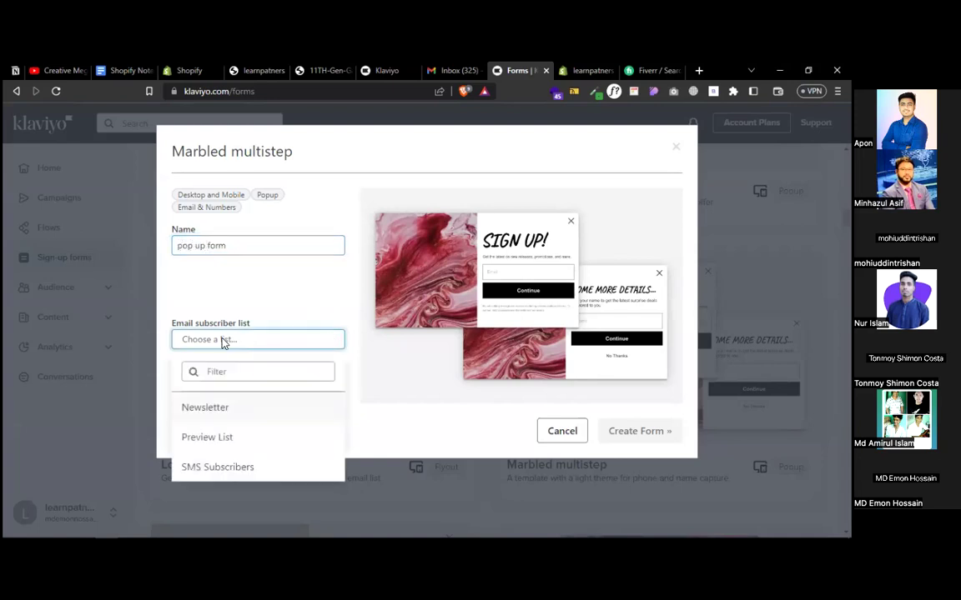
left_click(231, 403)
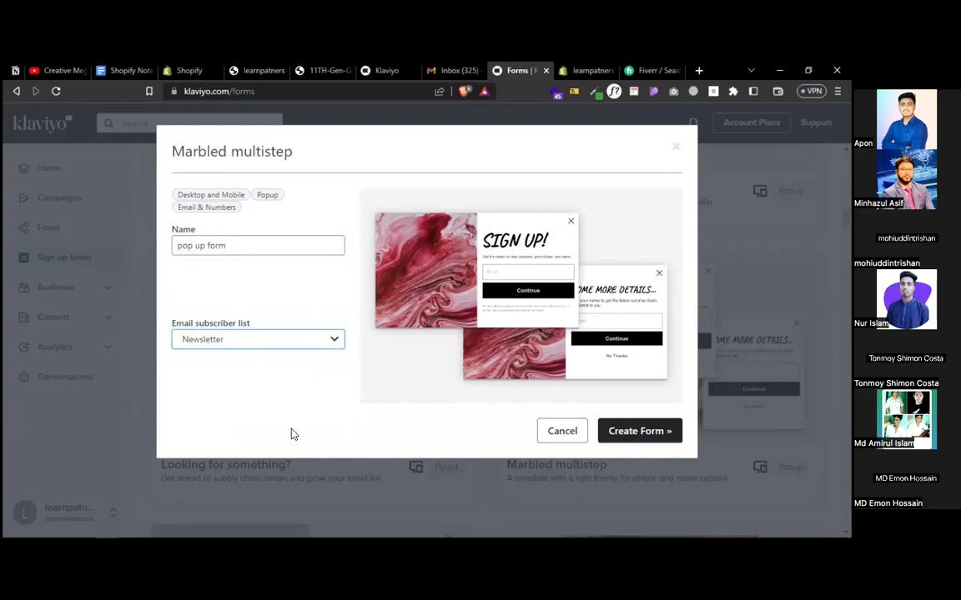
left_click(237, 341)
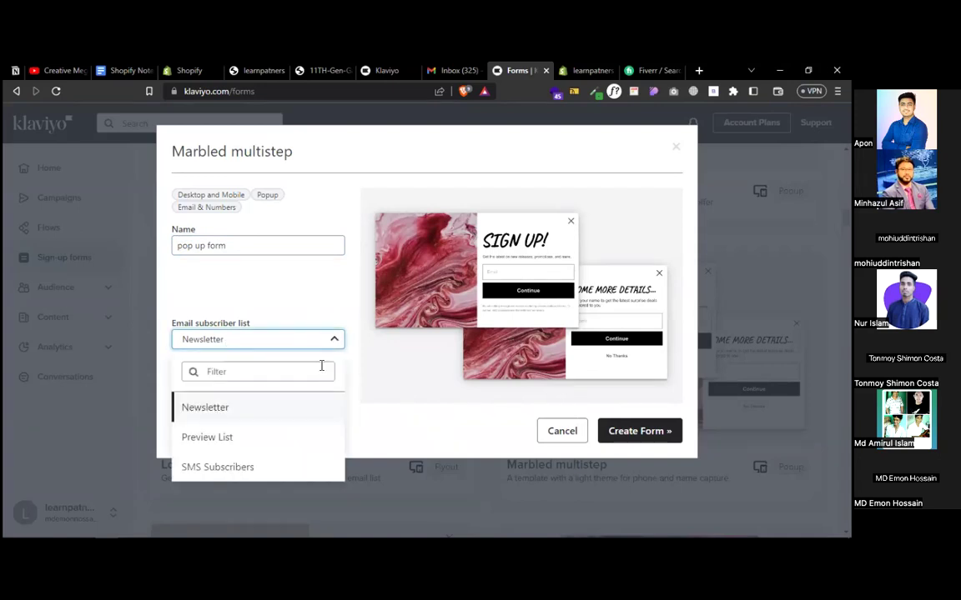
left_click(292, 333)
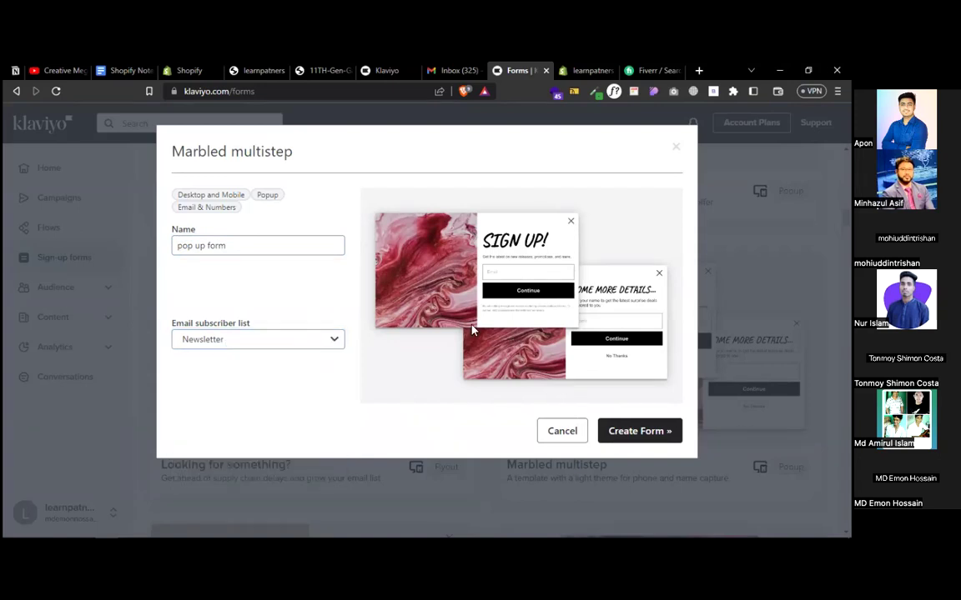
left_click(639, 430)
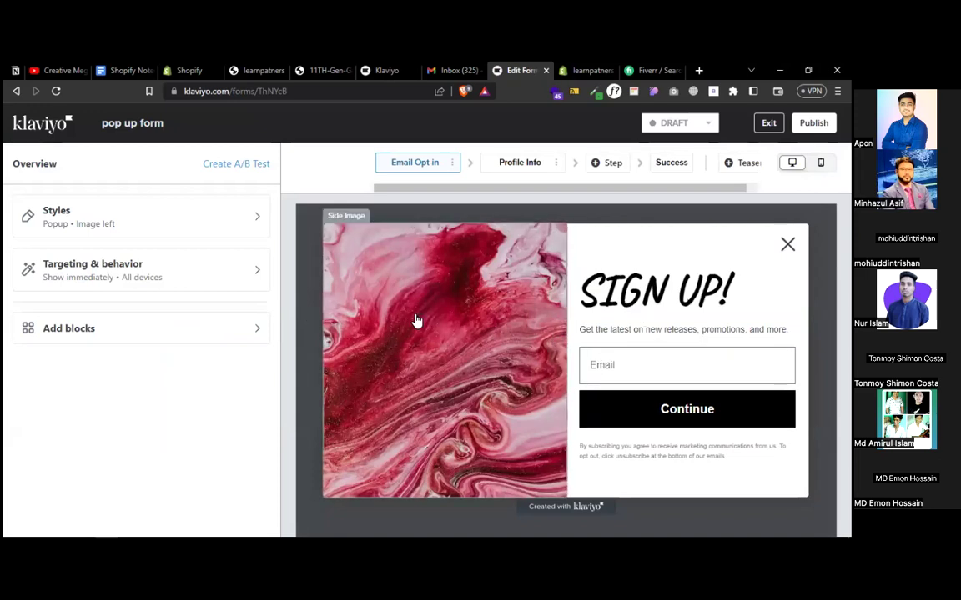
- In Styles, keep the custom 780 px width and move the side image to the right
left_click(417, 321)
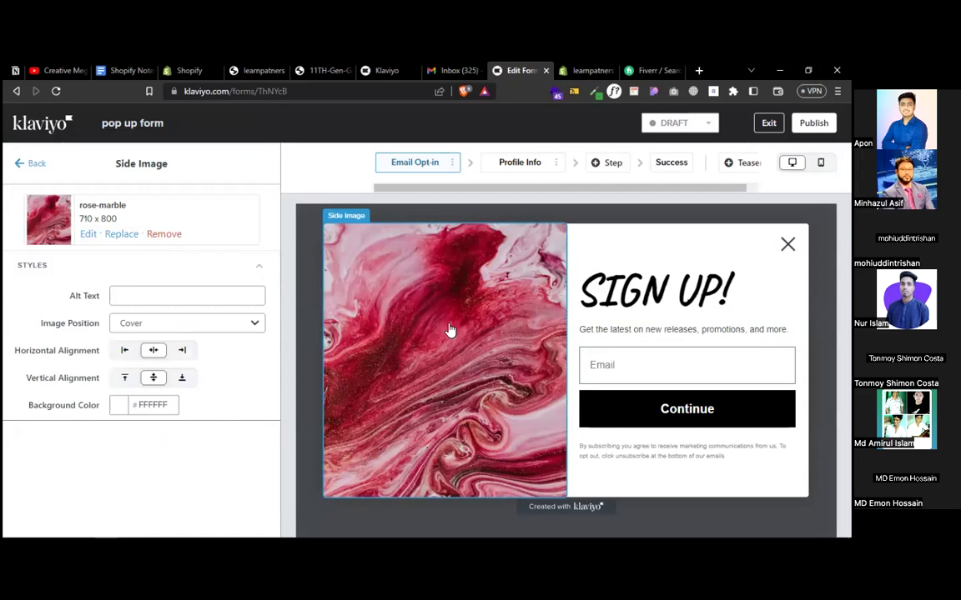
left_click(671, 297)
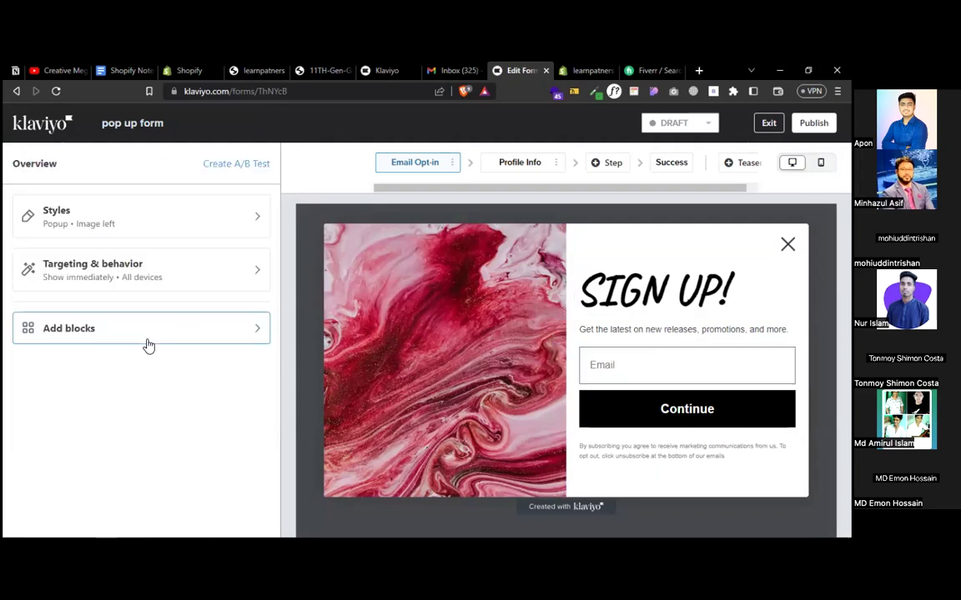
left_click(103, 220)
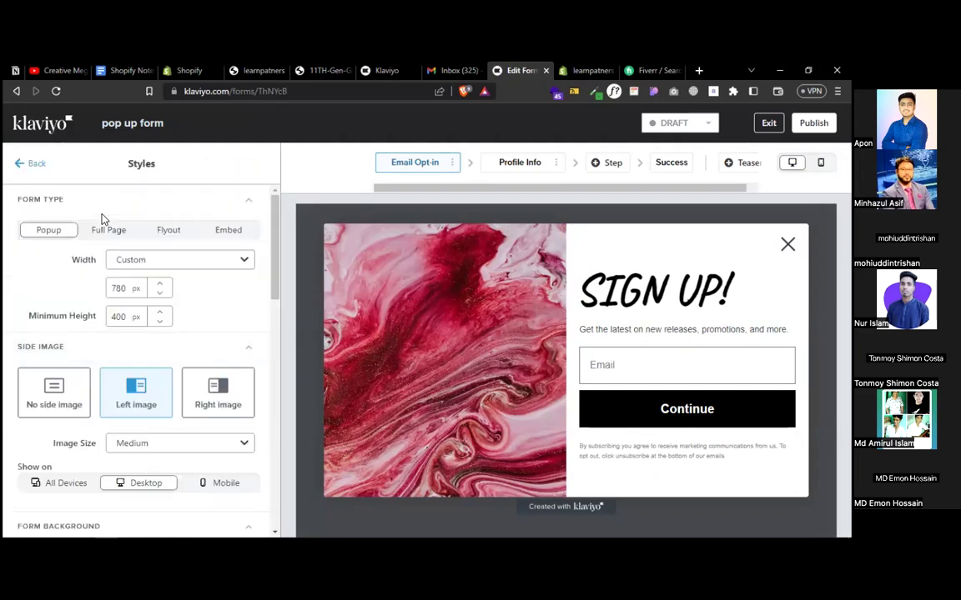
left_click(138, 261)
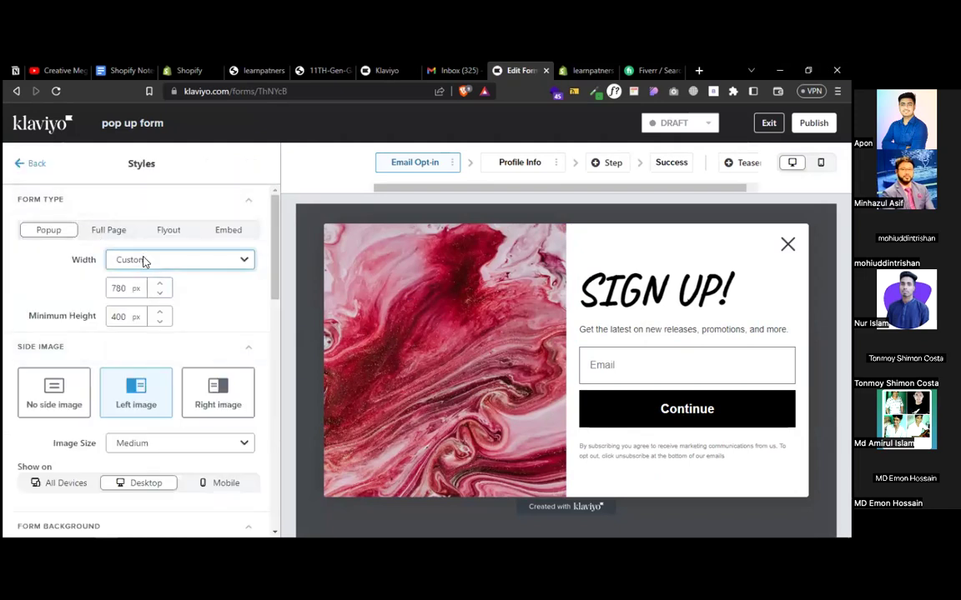
left_click(57, 287)
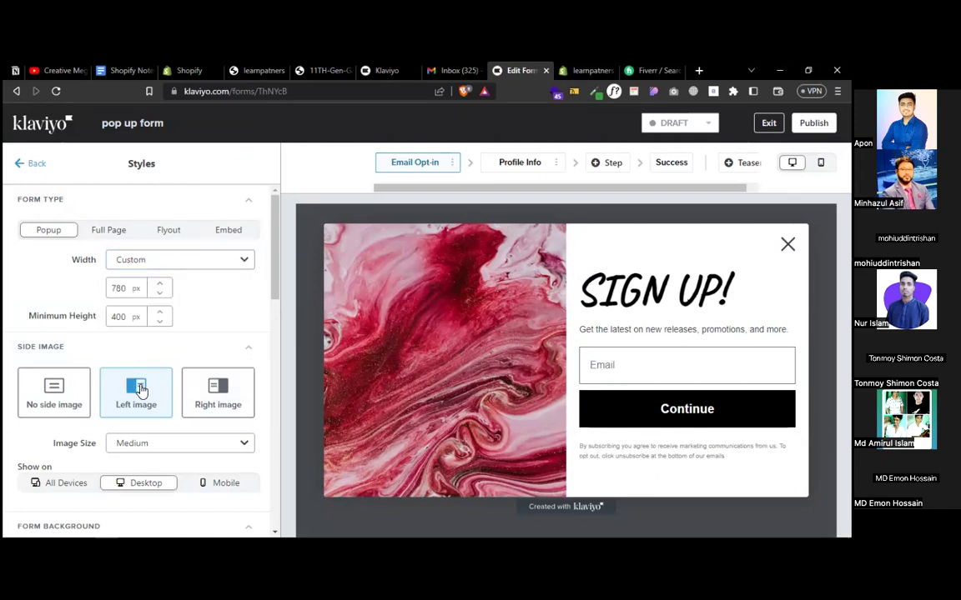
left_click(216, 400)
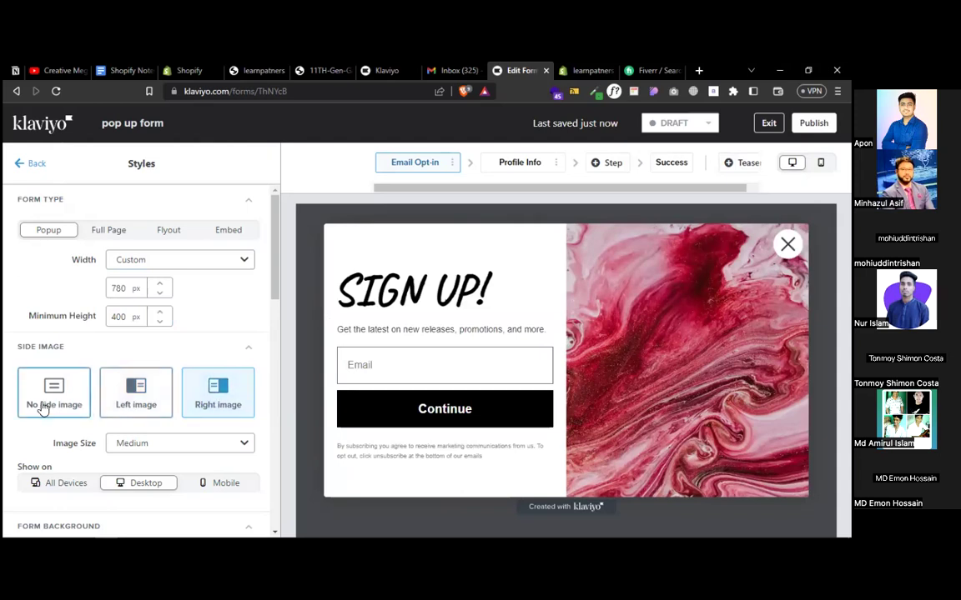
- Try Full Page, switch the form back to Popup, and return to the form overview
left_click(135, 263)
left_click(67, 287)
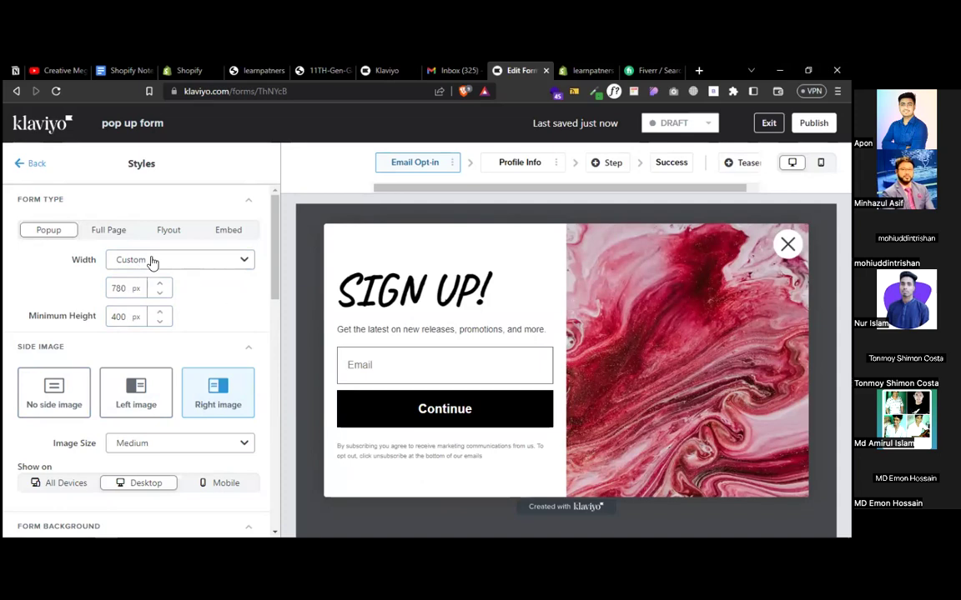
left_click(102, 238)
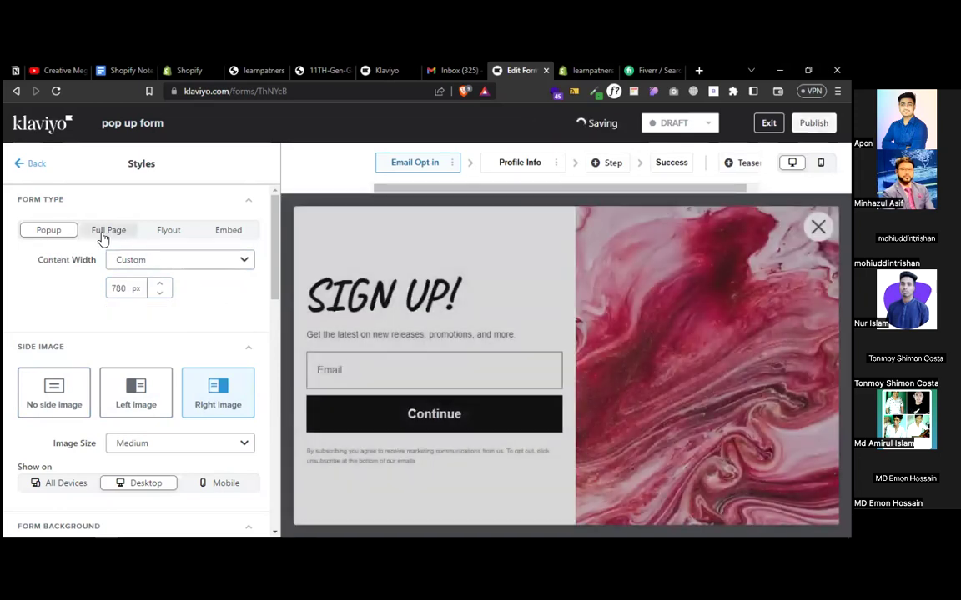
left_click(46, 232)
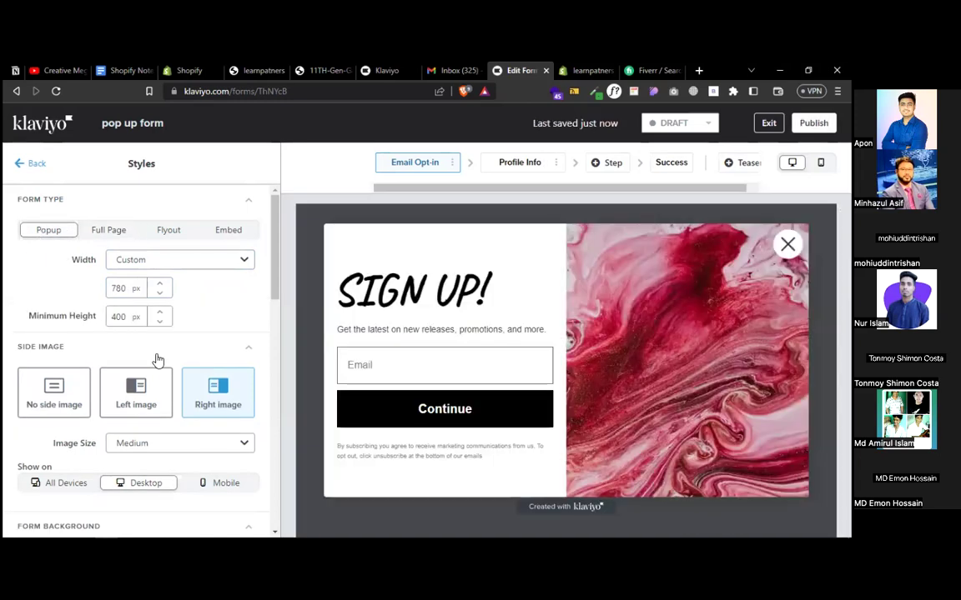
scroll(158, 359, "down", 6)
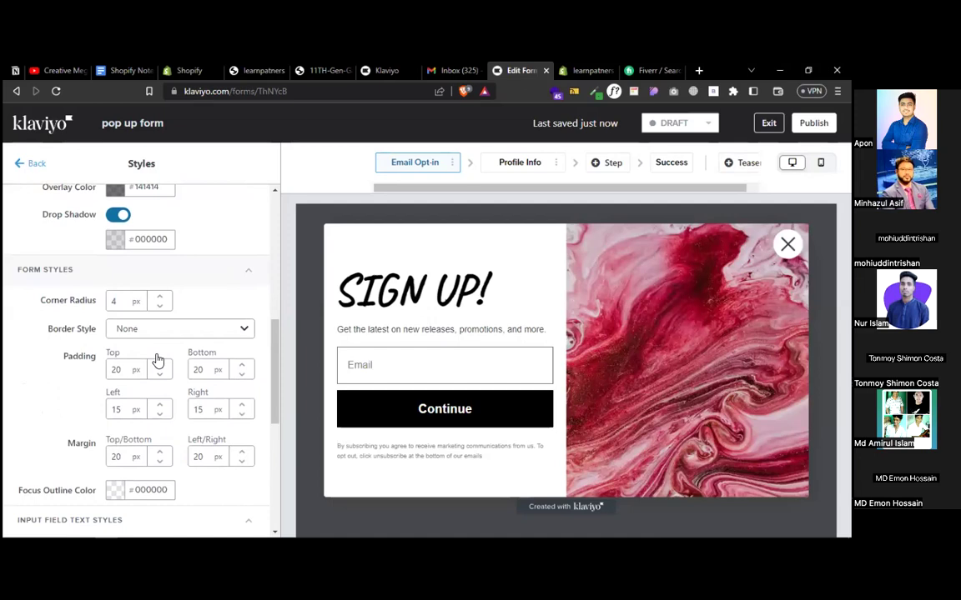
scroll(169, 274, "up", 6)
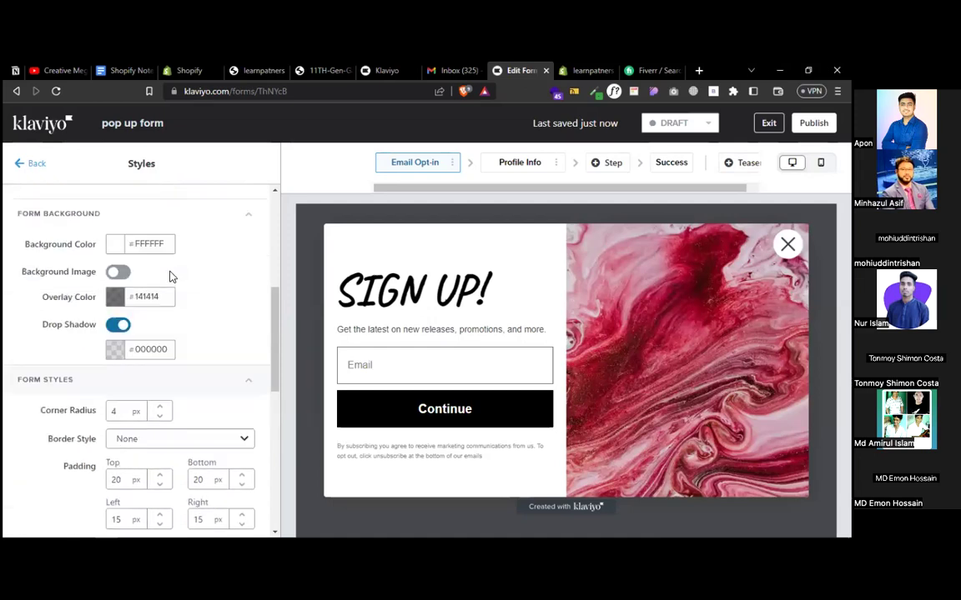
scroll(268, 356, "up", 1)
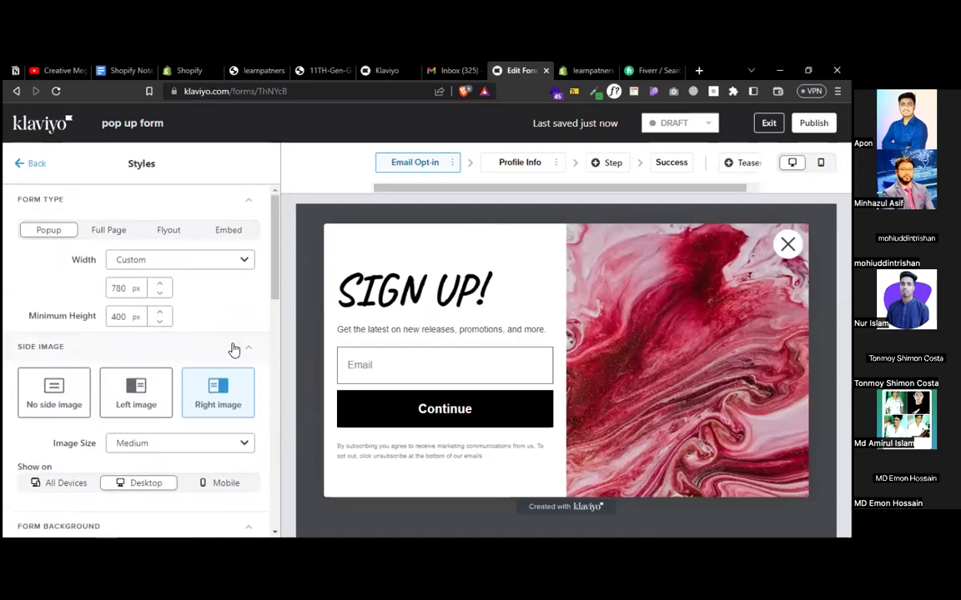
left_click(34, 164)
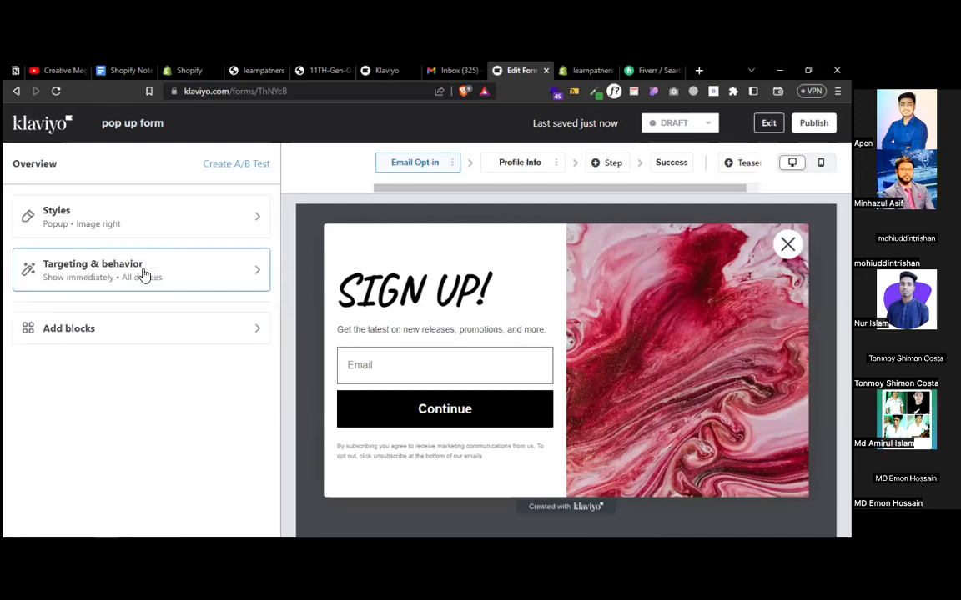
- In Targeting & behavior, try Show based on rules and check the store's theme editor
left_click(97, 277)
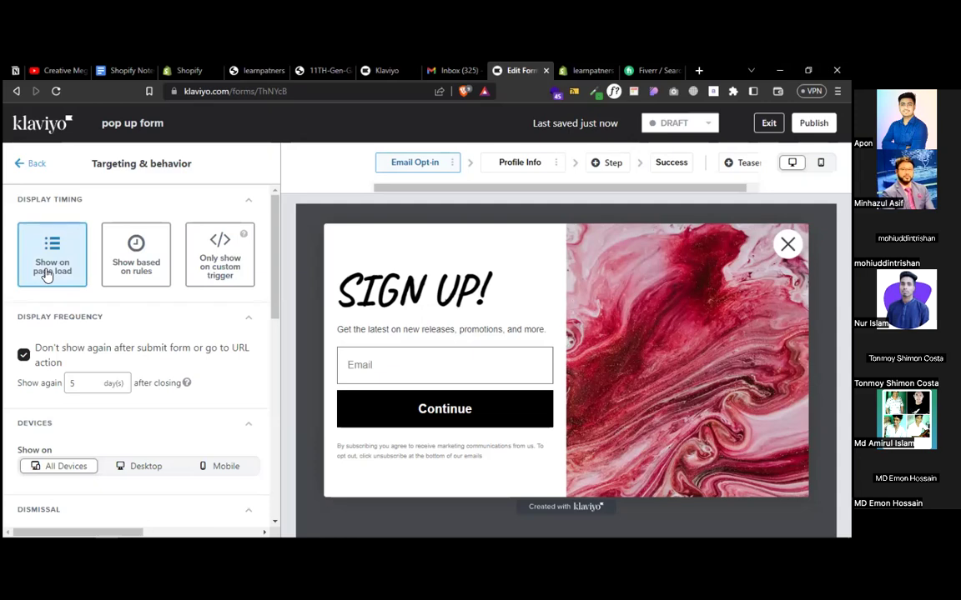
left_click(138, 267)
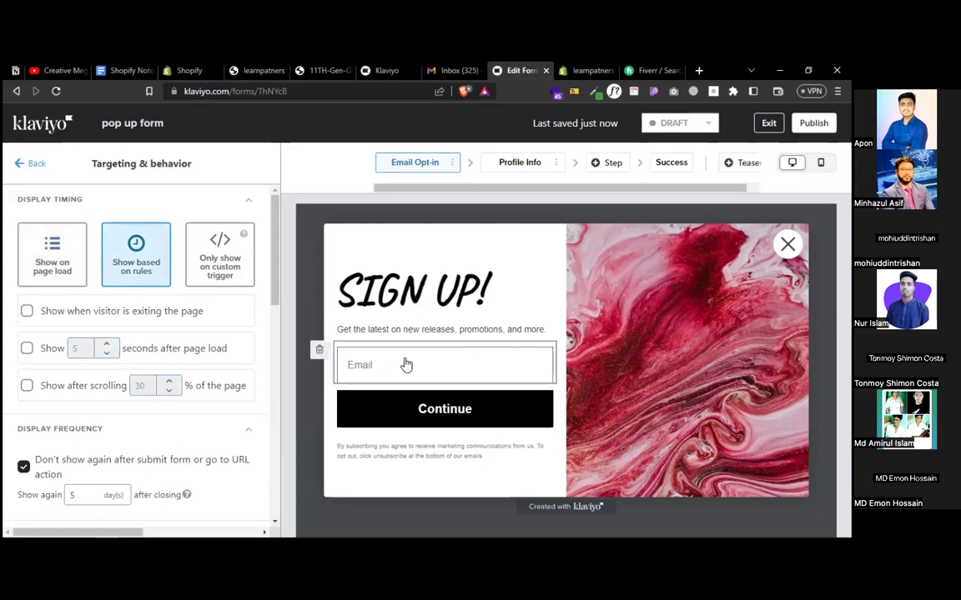
left_click(586, 71)
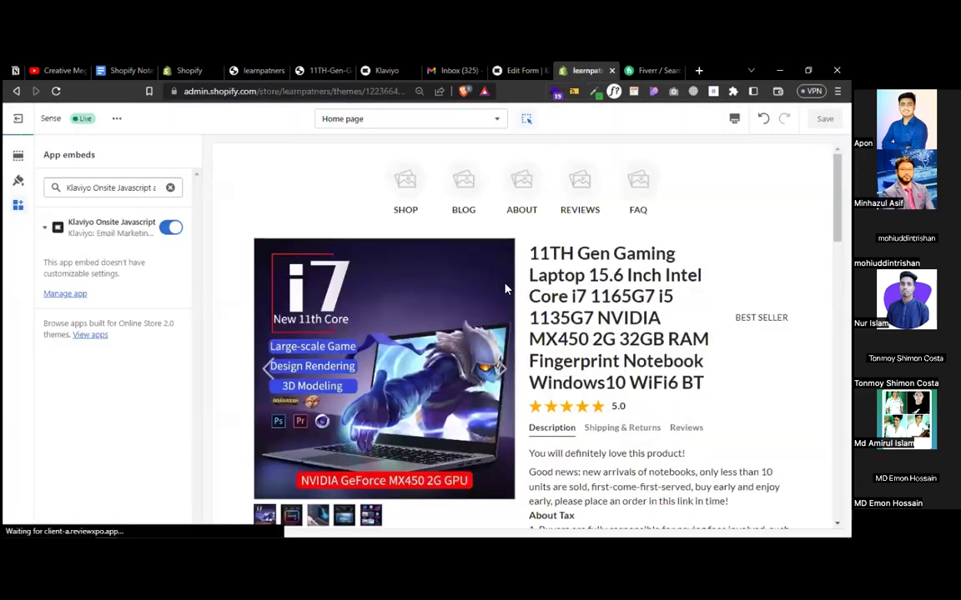
scroll(505, 287, "down", 15)
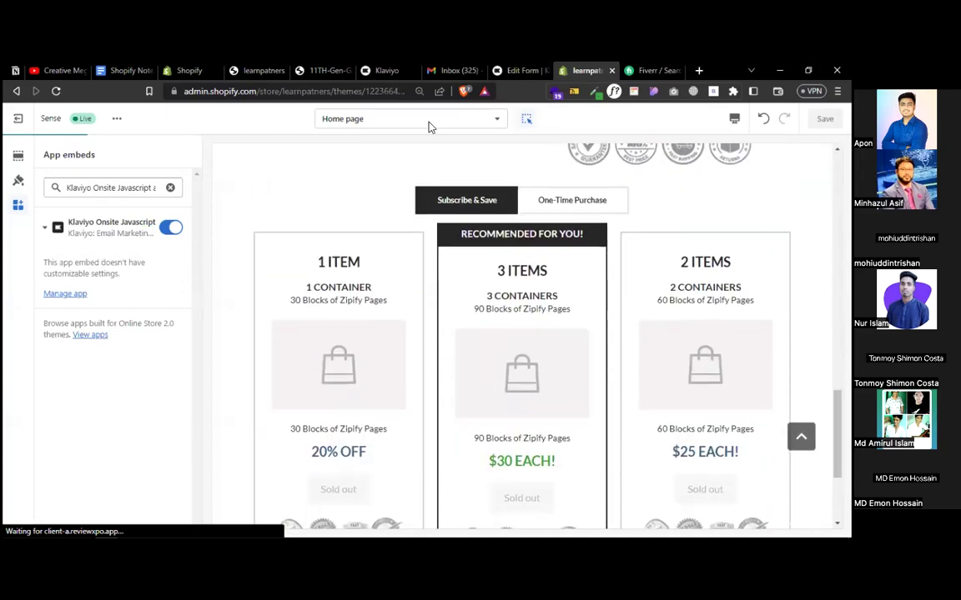
left_click(502, 70)
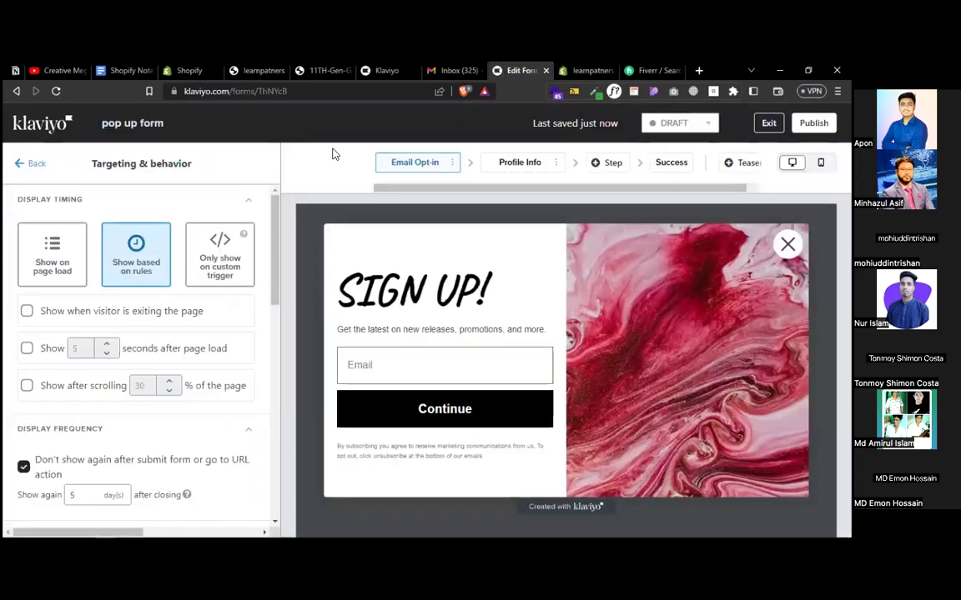
- Set the form back to Show on page load and review the display options
left_click(47, 258)
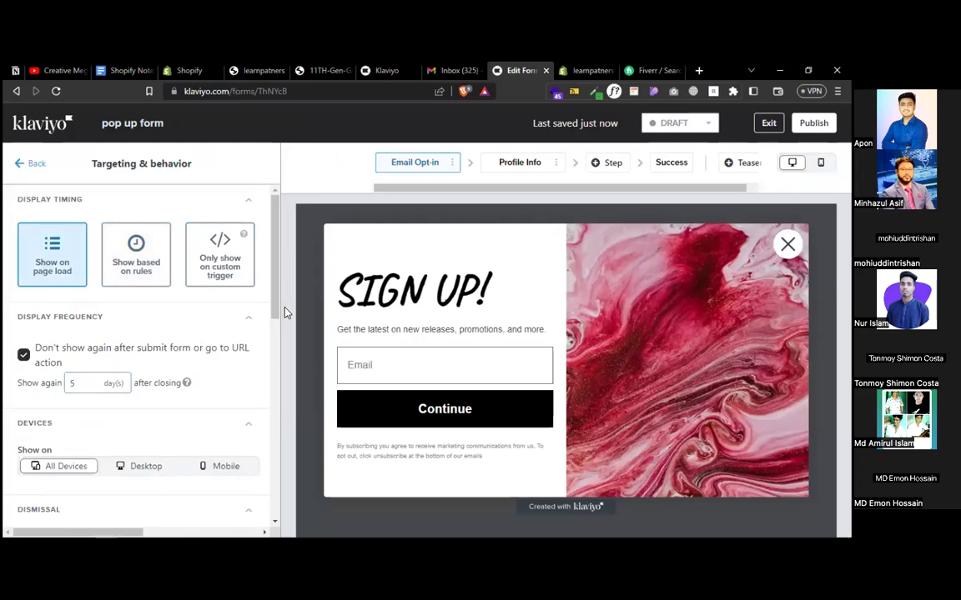
left_click_drag(274, 288, 275, 364)
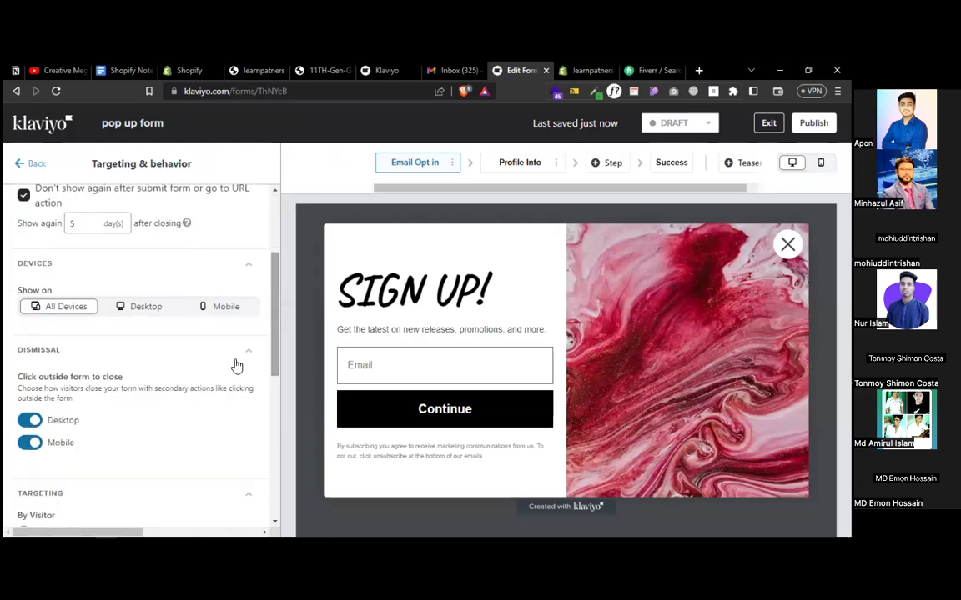
mouse_move(275, 326)
left_mouse_down()
mouse_move(275, 483)
mouse_move(274, 334)
left_mouse_up()
left_click_drag(259, 269, 264, 540)
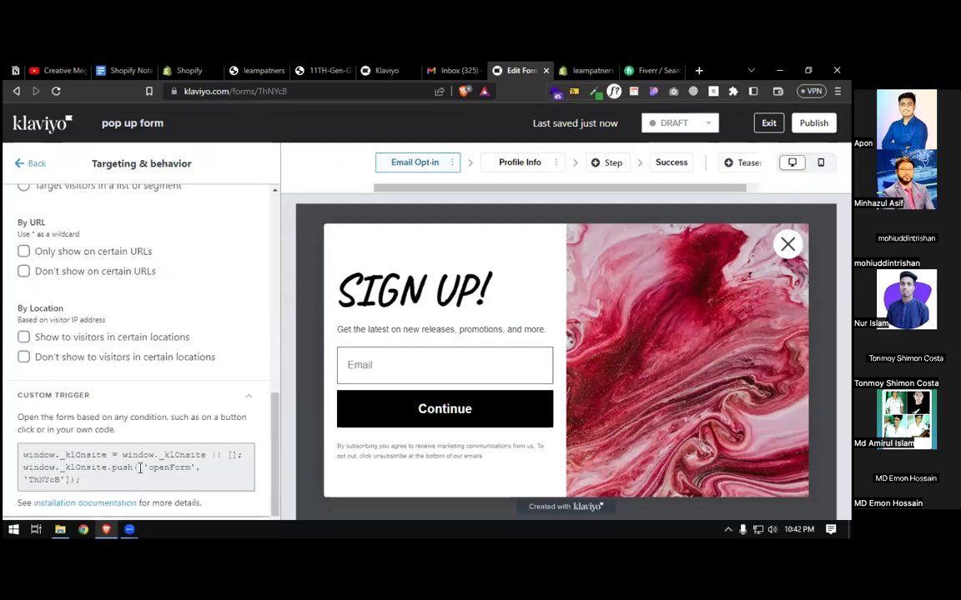
left_click_drag(272, 418, 253, 181)
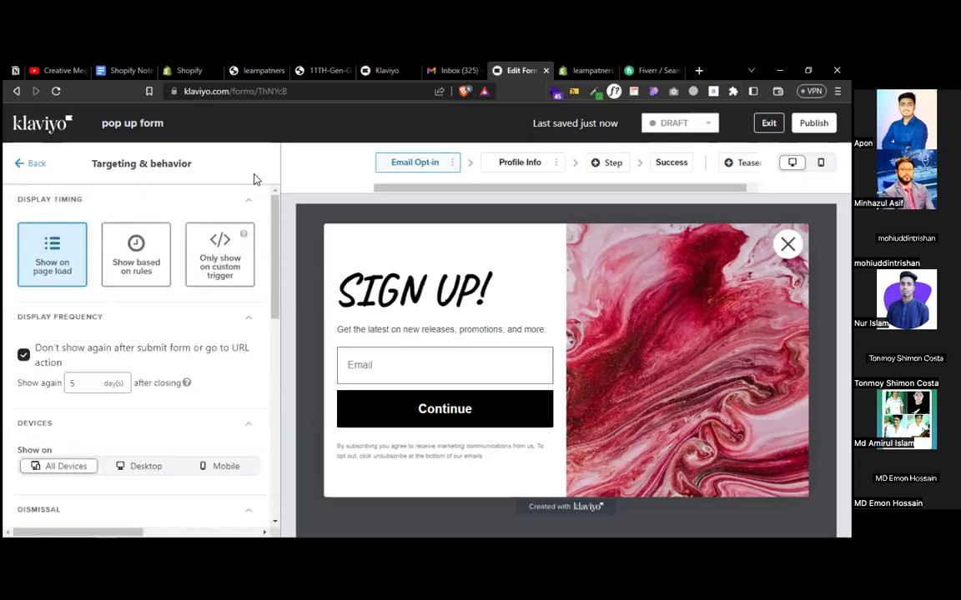
left_click(35, 164)
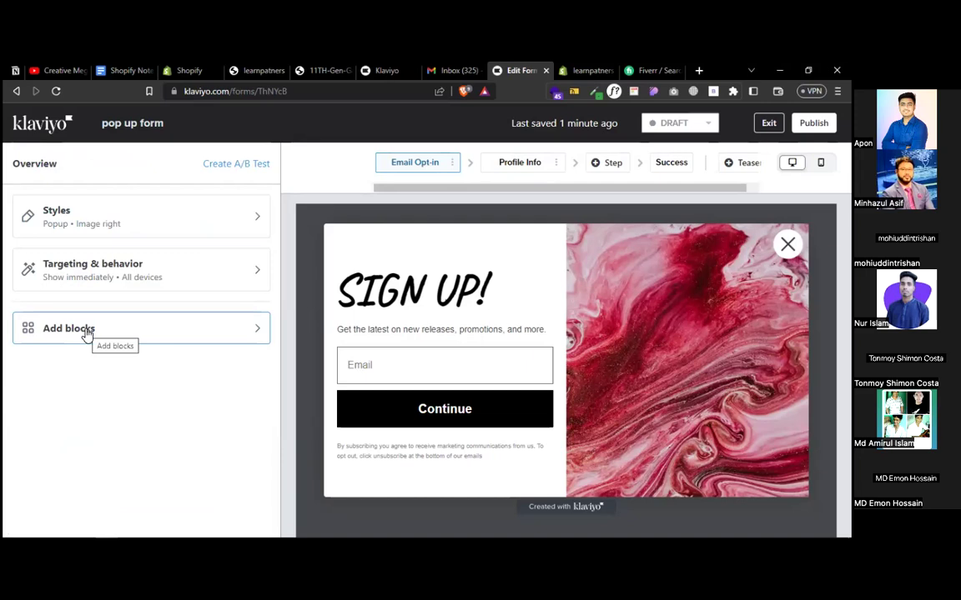
left_click(157, 333)
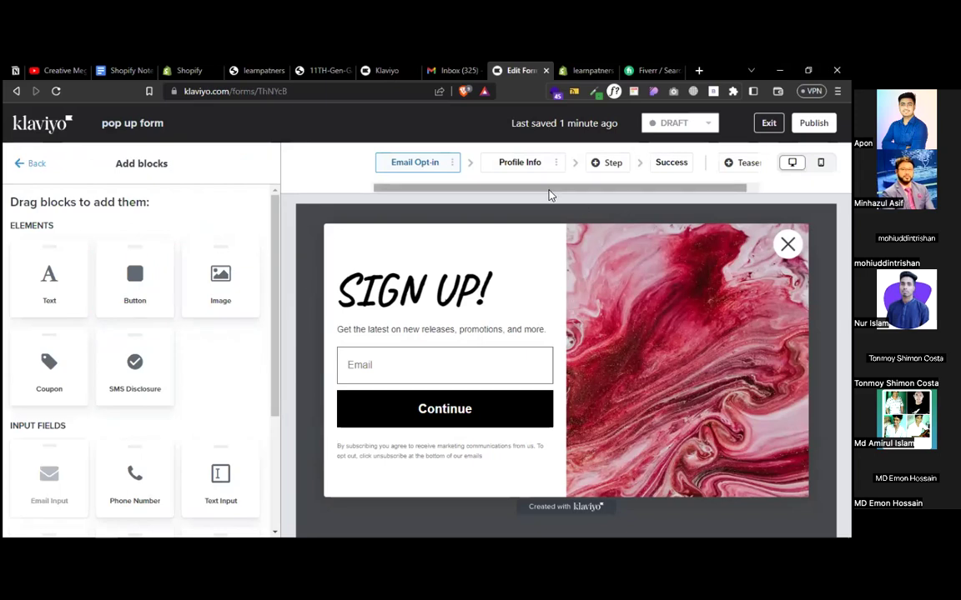
left_click(524, 170)
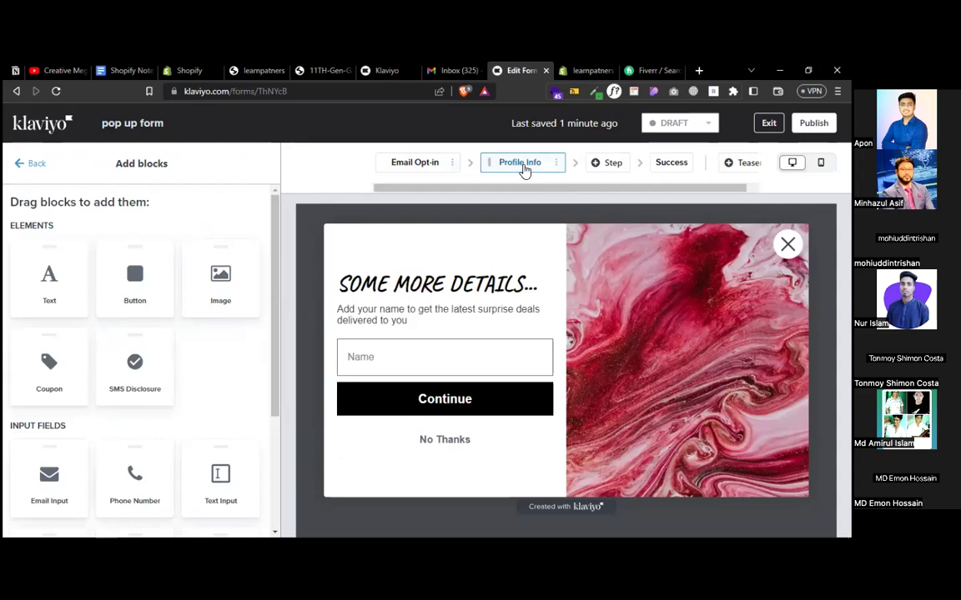
left_click(421, 171)
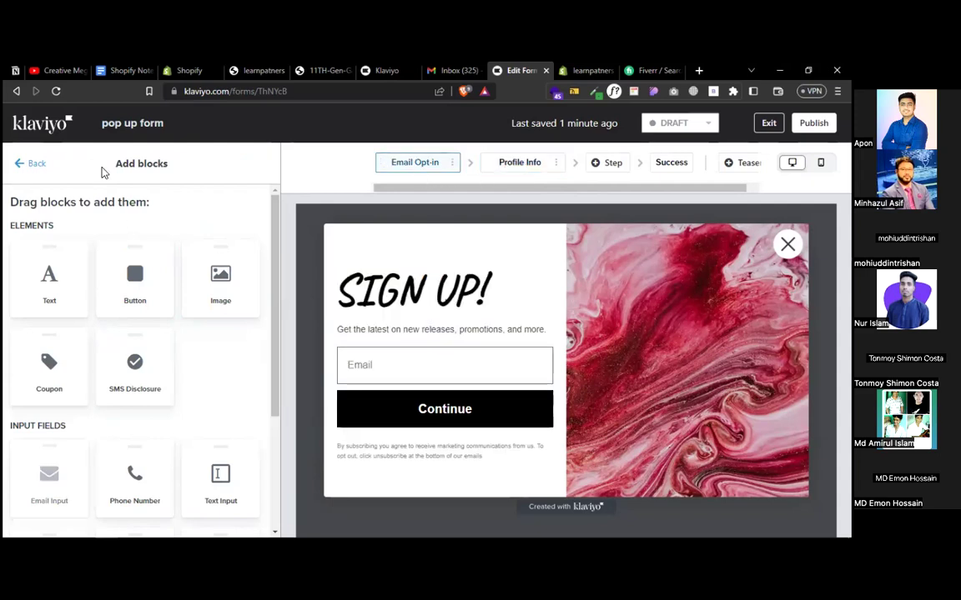
left_click(34, 163)
left_click(90, 220)
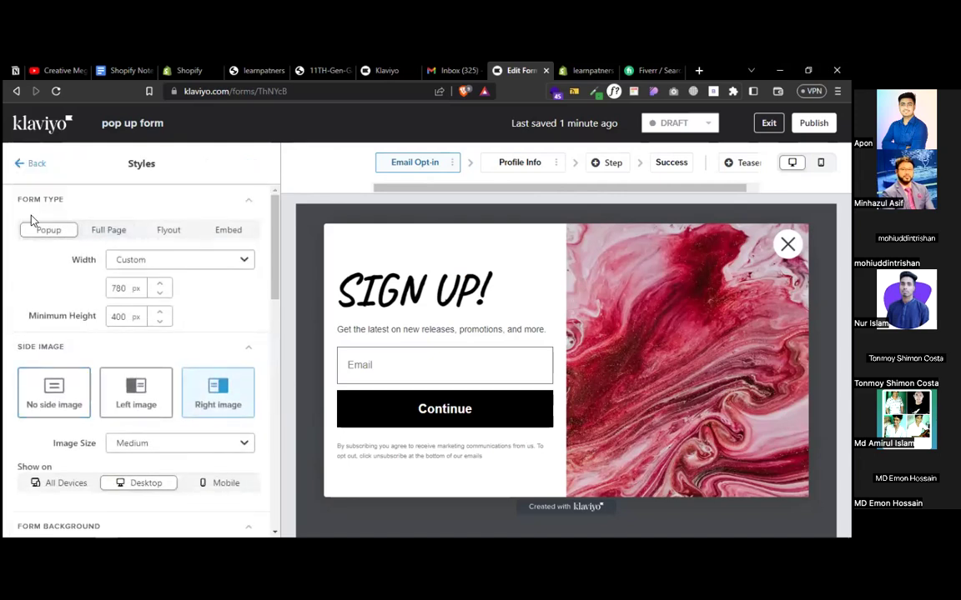
left_click(32, 164)
left_click(69, 257)
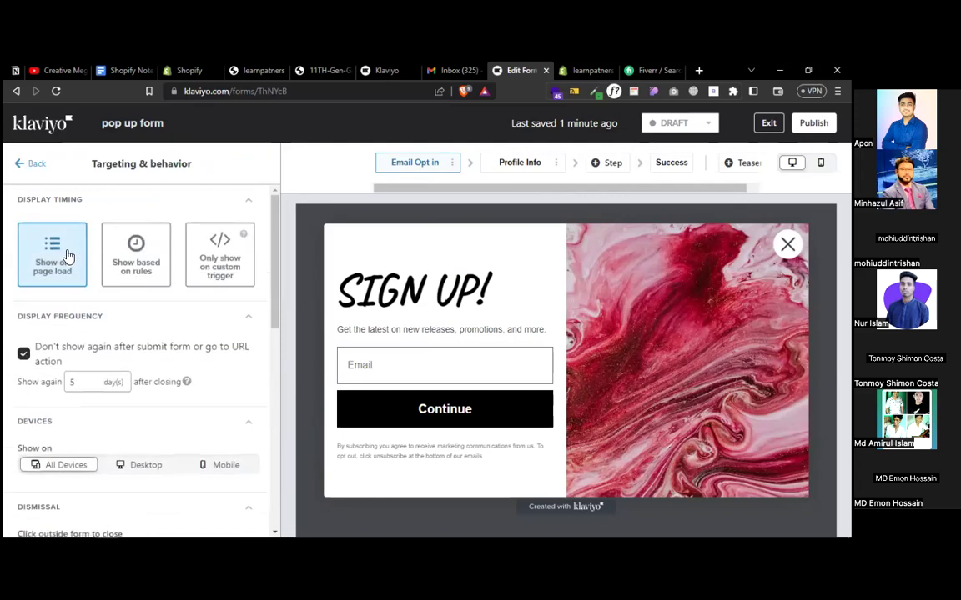
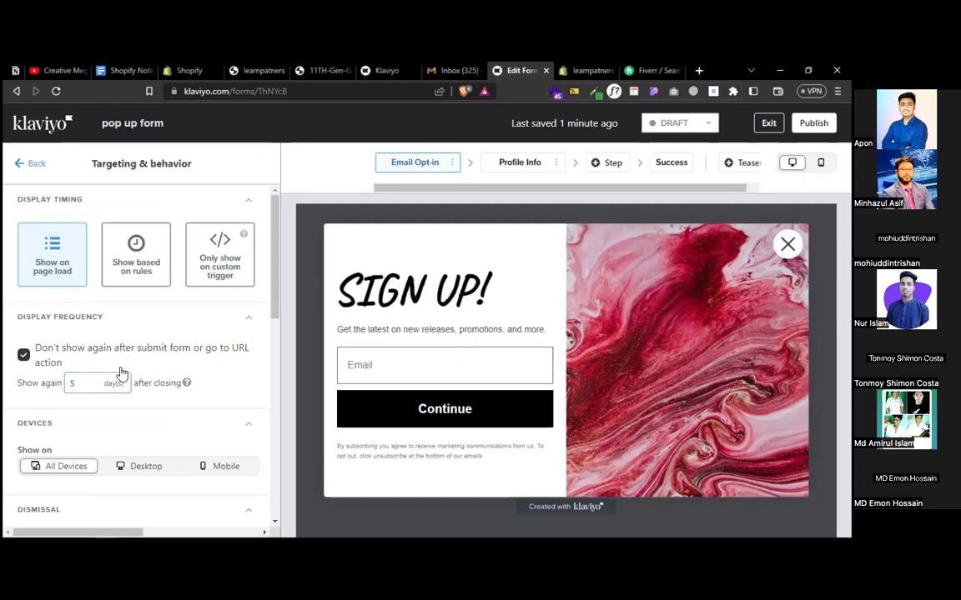
- Delete the Profile Info step so Email Opt-in leads directly to the Success step
left_click(23, 355)
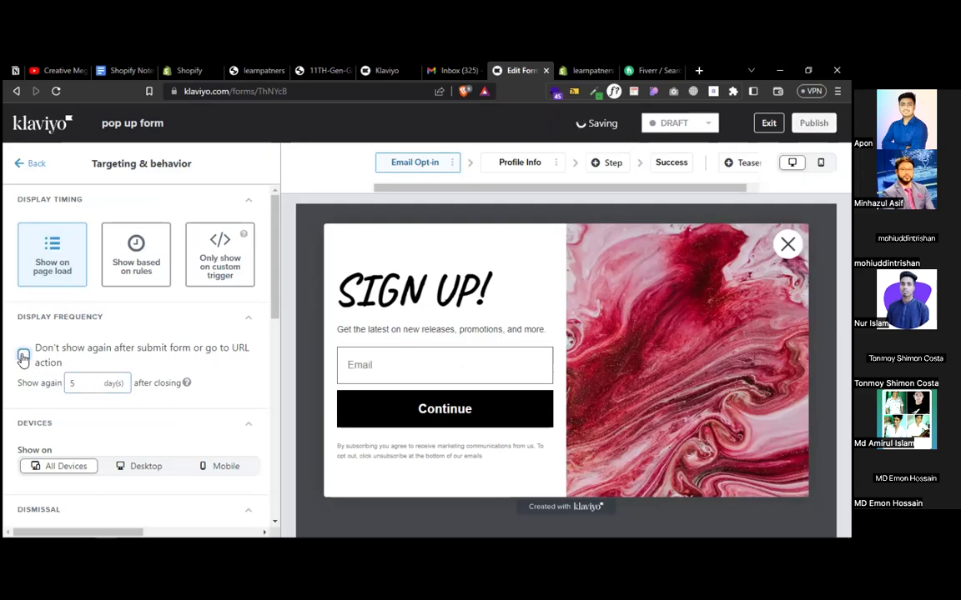
left_click(24, 355)
left_click(533, 163)
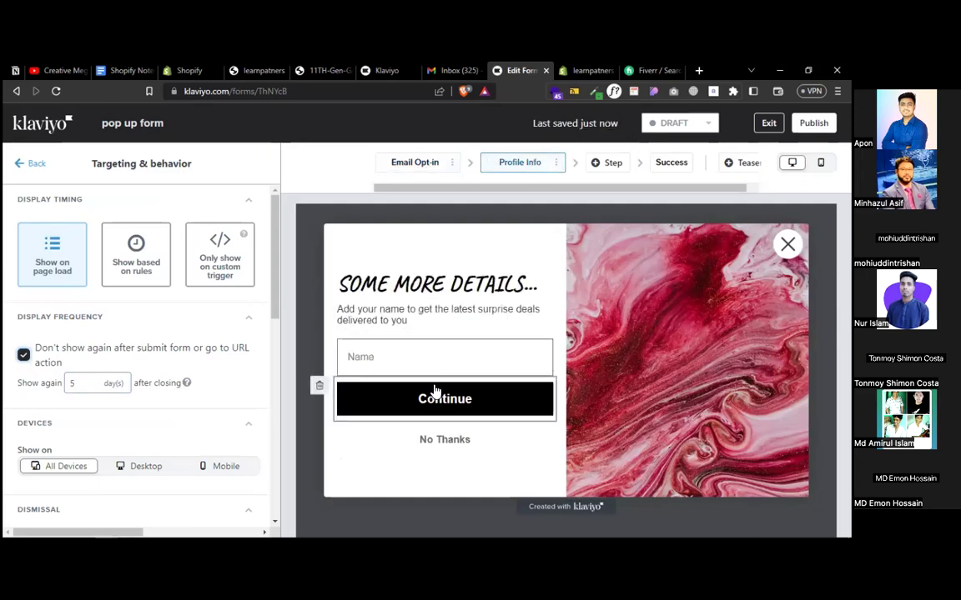
left_click(554, 163)
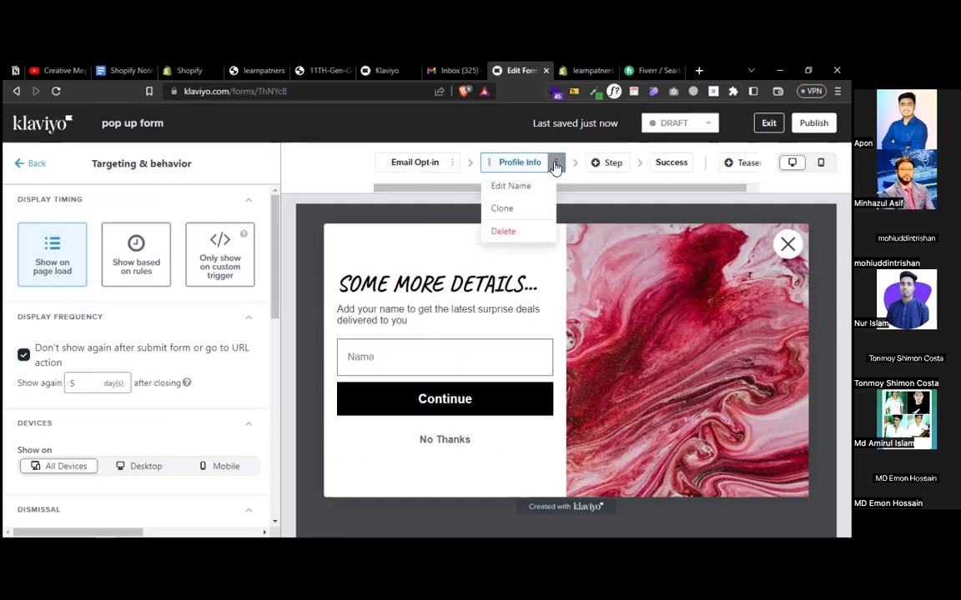
left_click(504, 232)
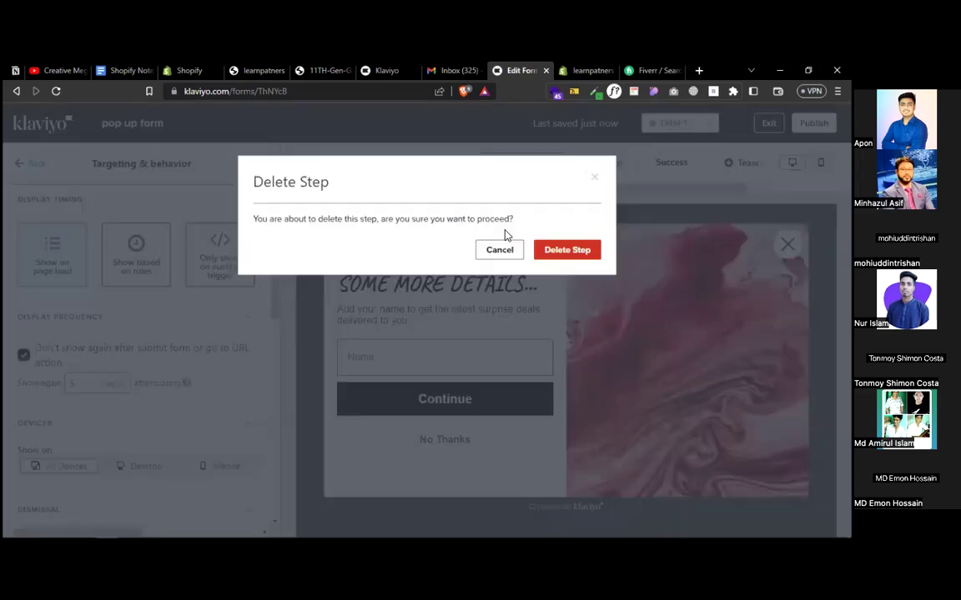
left_click(569, 252)
left_click(439, 162)
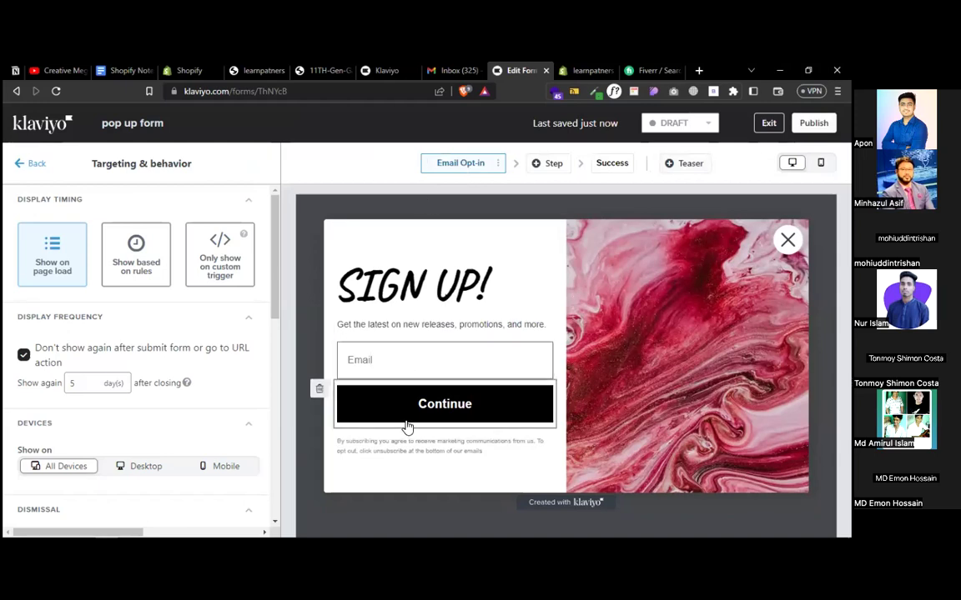
left_click(609, 164)
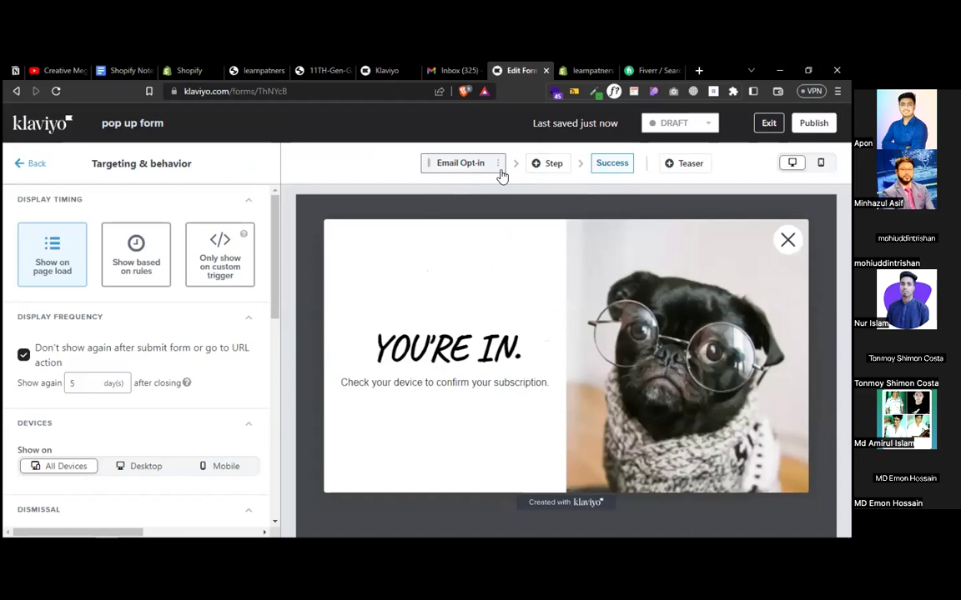
- Replace the Success step's YOU'RE IN. heading with 'Thanks for joining'
left_click(498, 167)
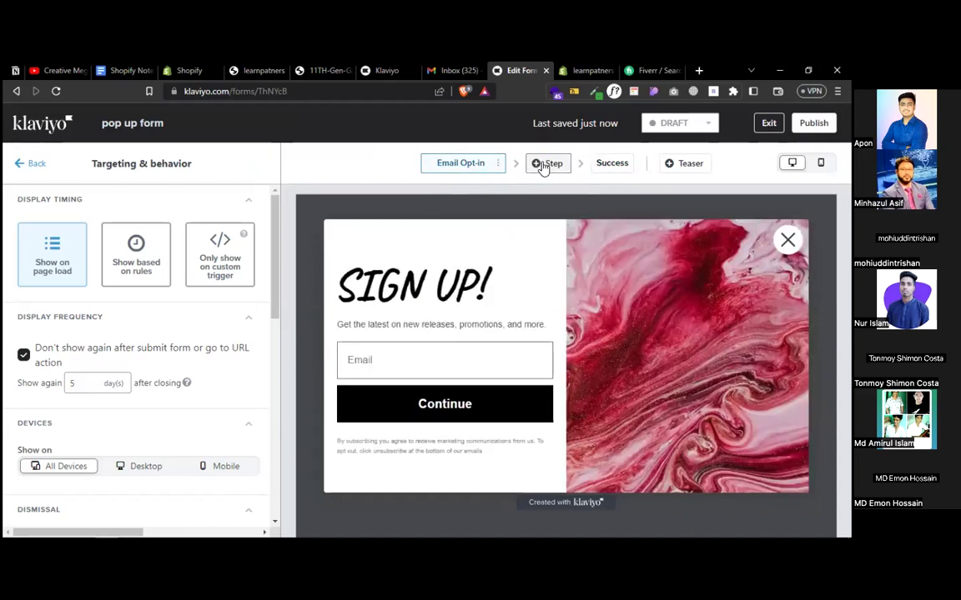
left_click(618, 165)
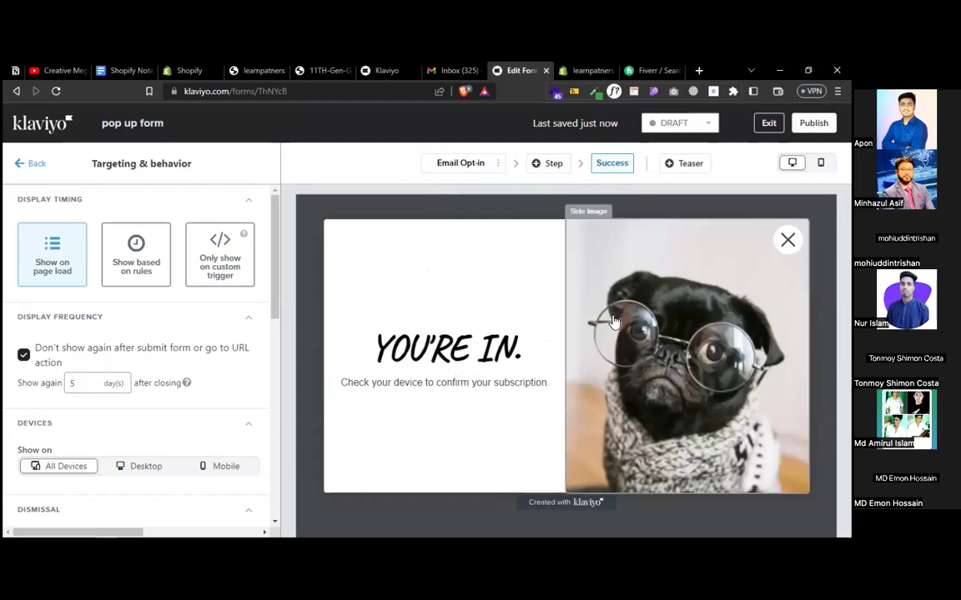
left_click(446, 347)
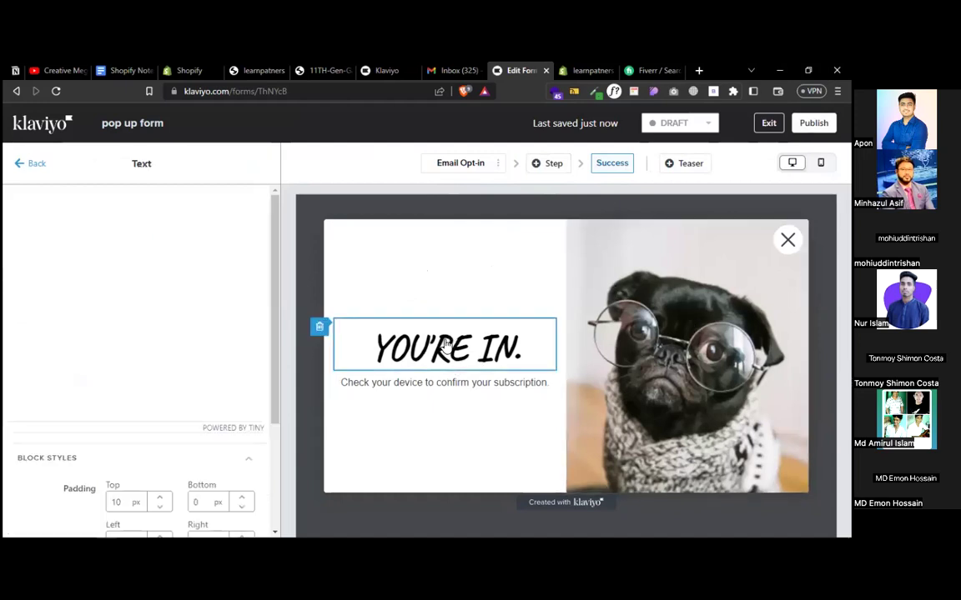
left_click(154, 276)
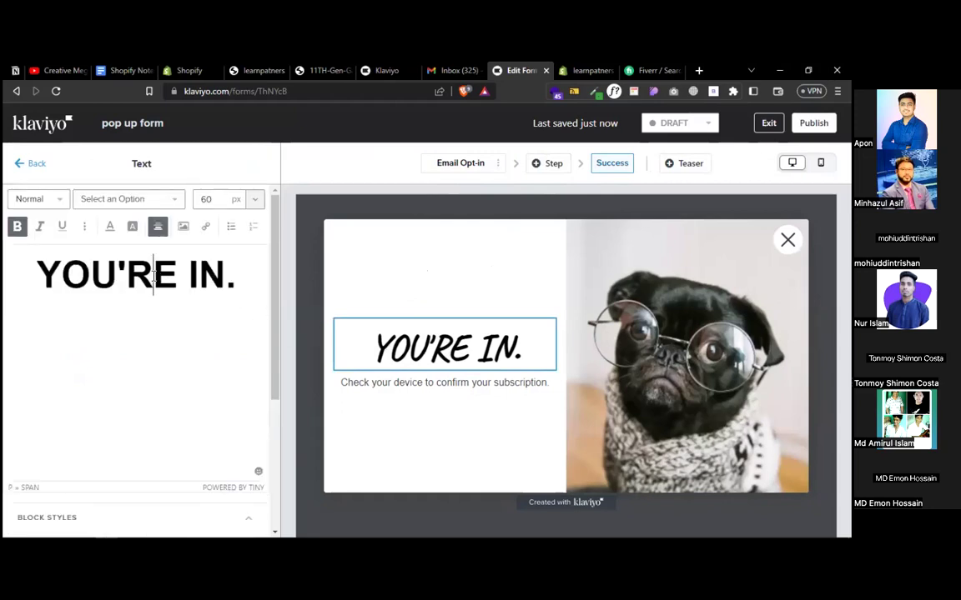
triple_click(154, 276)
type("Thanks ")
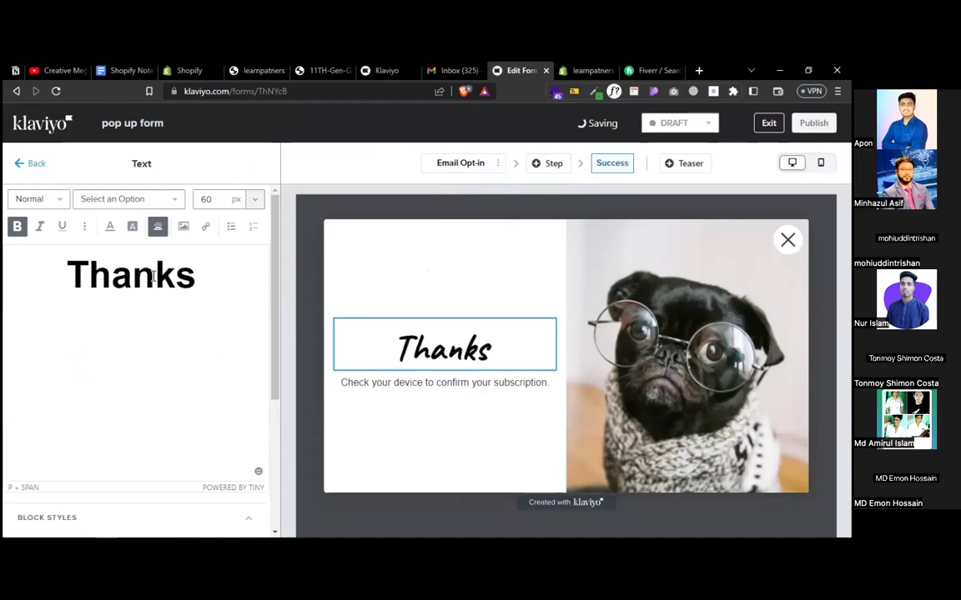
type("for joining")
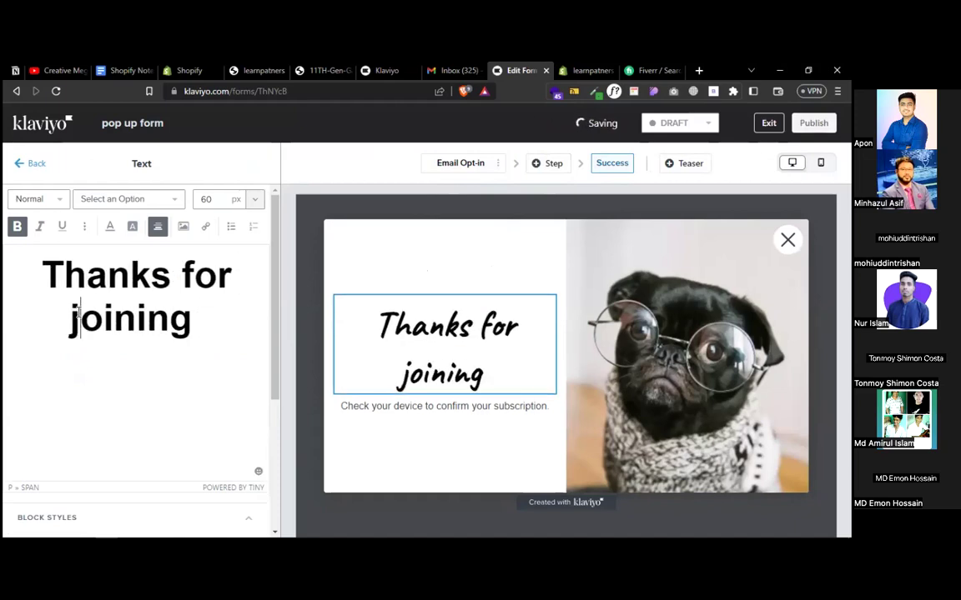
- Capitalize the heading to 'Thanks For Joining' and append 'US'
left_click_drag(69, 314, 77, 313)
left_click(77, 312)
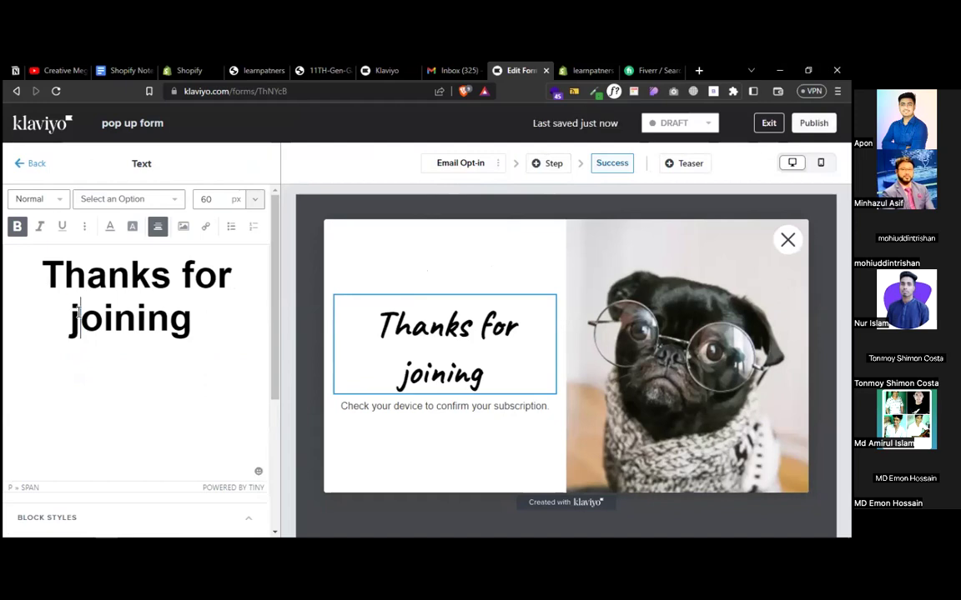
key("BackSpace")
type("J")
left_click(187, 275)
key("shift+Right")
type("F")
left_click(214, 304)
type("US")
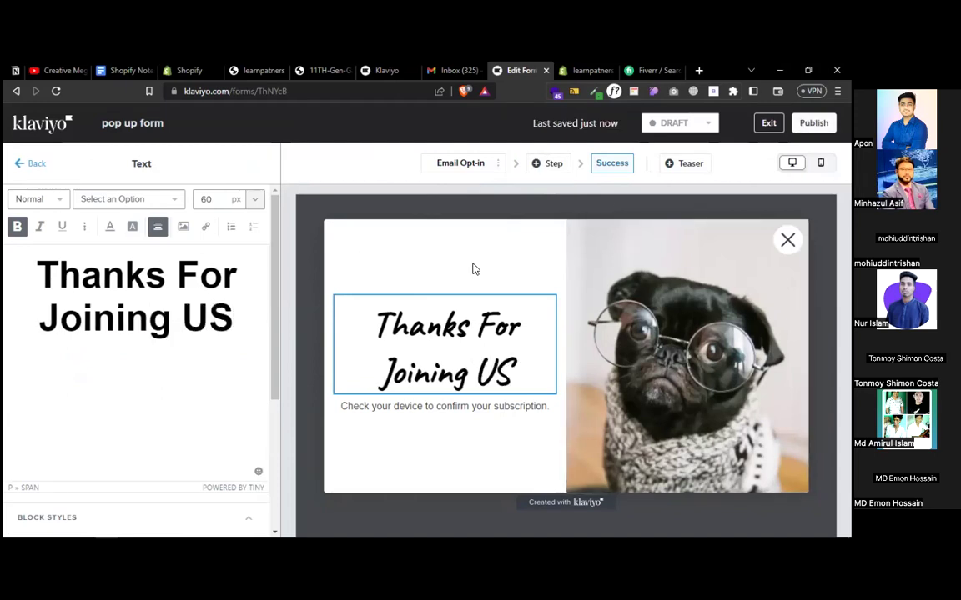
left_click(684, 122)
- Set the form status to LIVE, publish it, and return to the Shopify theme editor
left_click(667, 163)
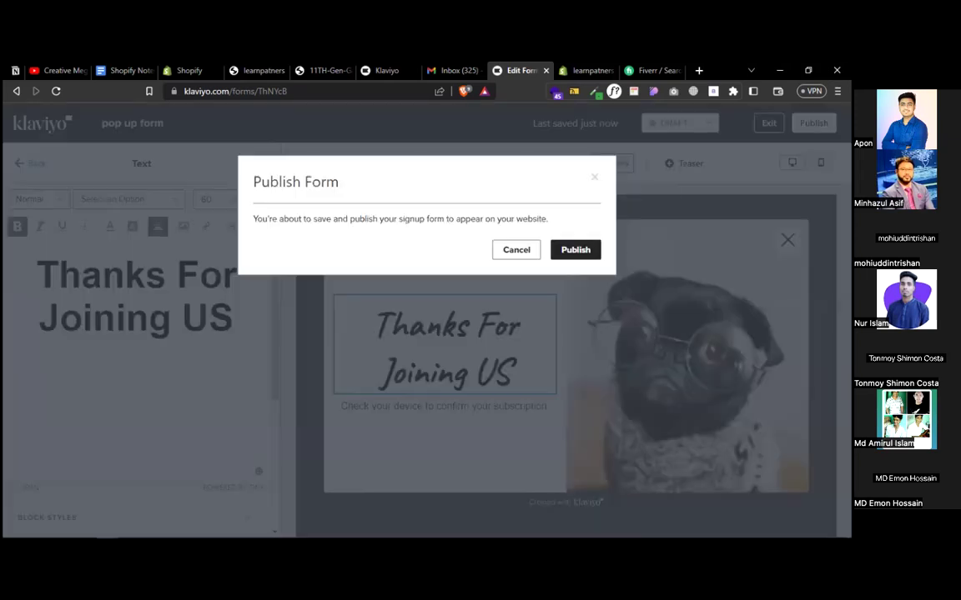
left_click(571, 249)
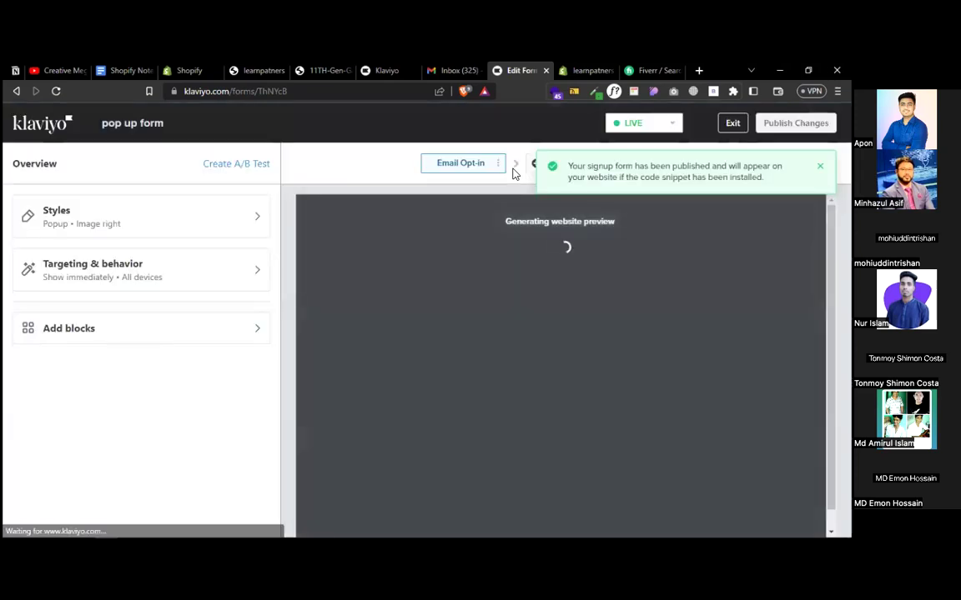
left_click(584, 70)
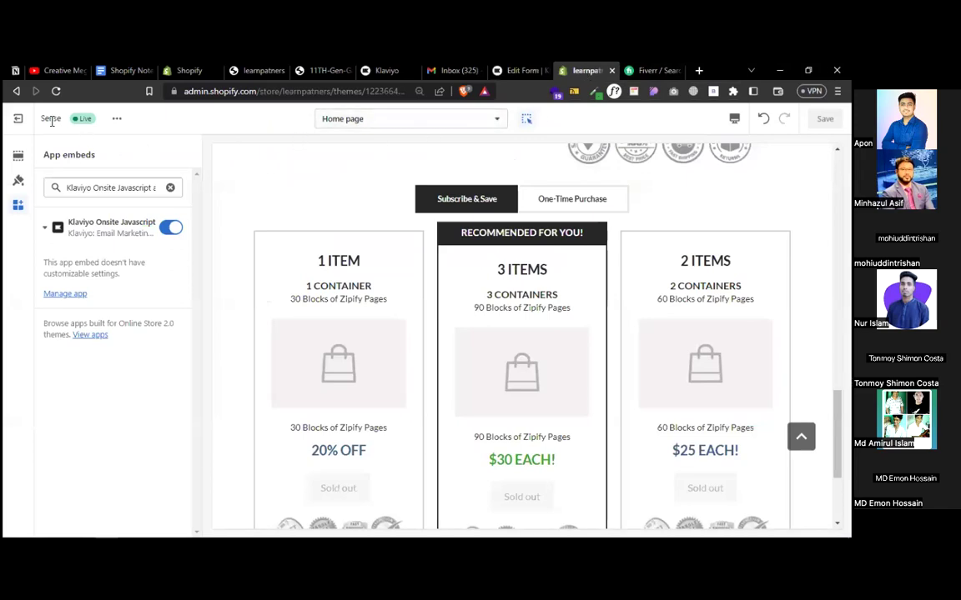
- Exit the theme editor and reload the storefront to load the new form
left_click(19, 118)
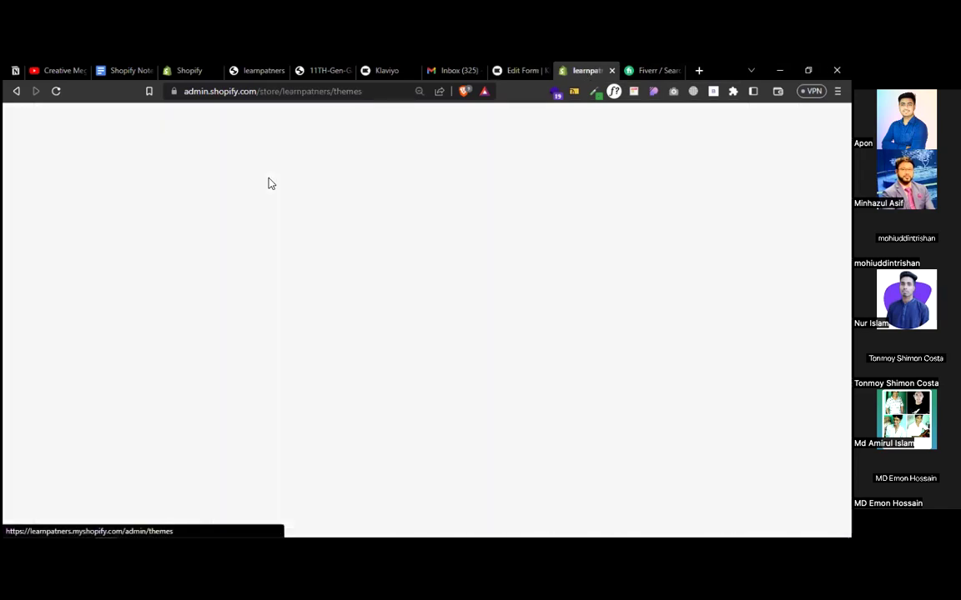
left_click(264, 72)
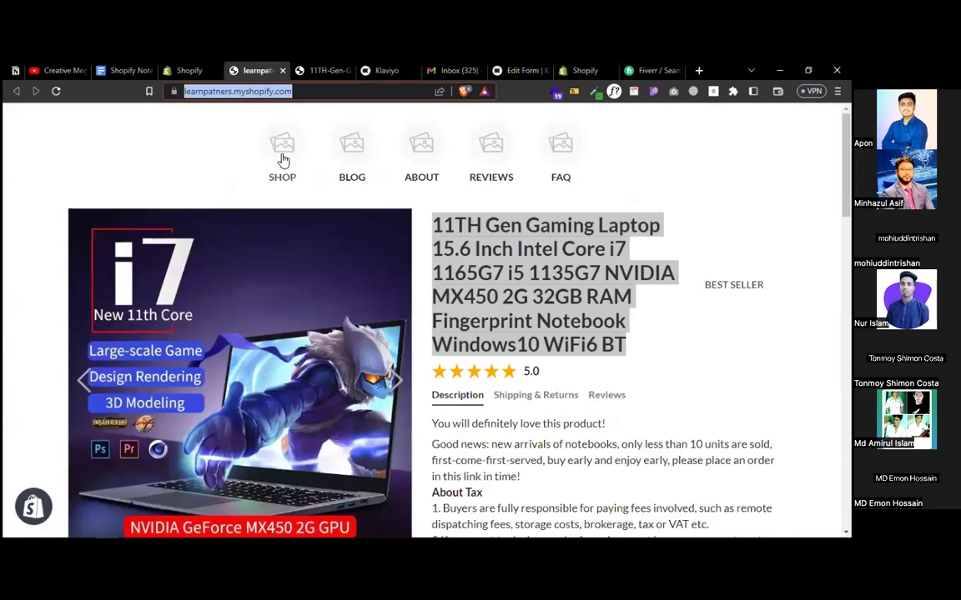
left_click(284, 160)
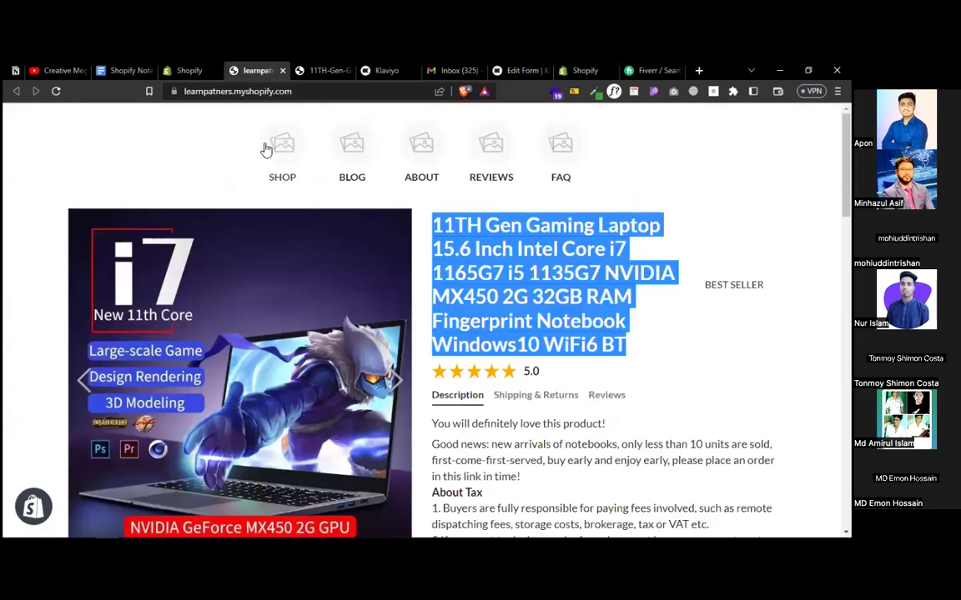
left_click(55, 91)
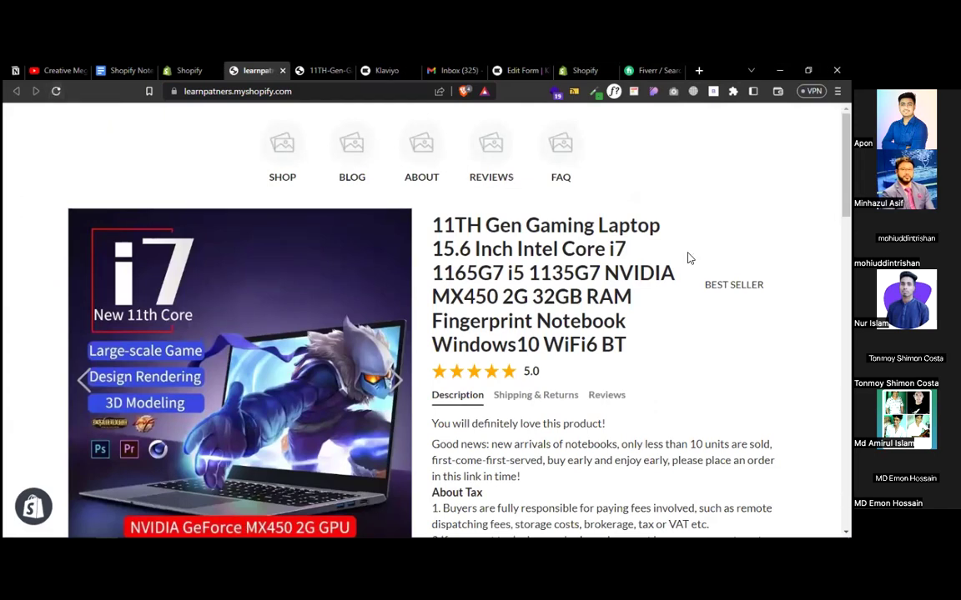
scroll(689, 258, "down", 2)
scroll(688, 259, "down", 10)
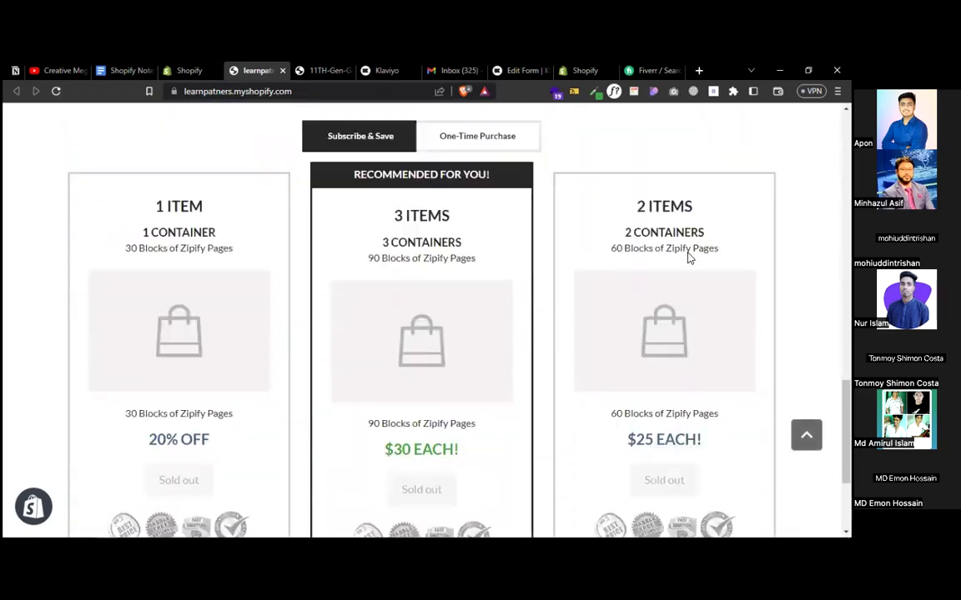
scroll(704, 224, "up", 12)
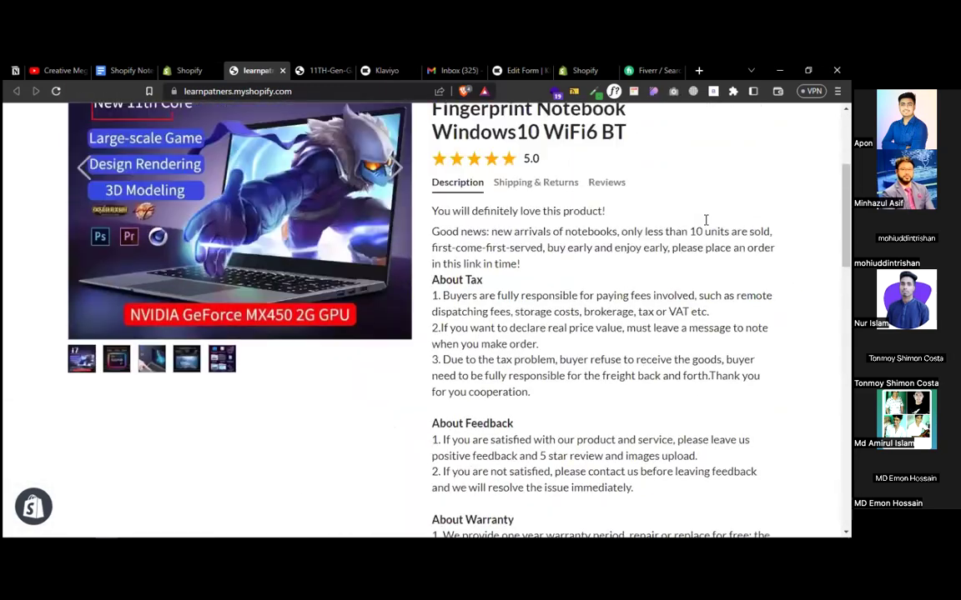
- Close the 11TH-Gen laptop tab and reload the storefront until the SIGN UP! pop-up appears
left_click(311, 73)
left_click(348, 70)
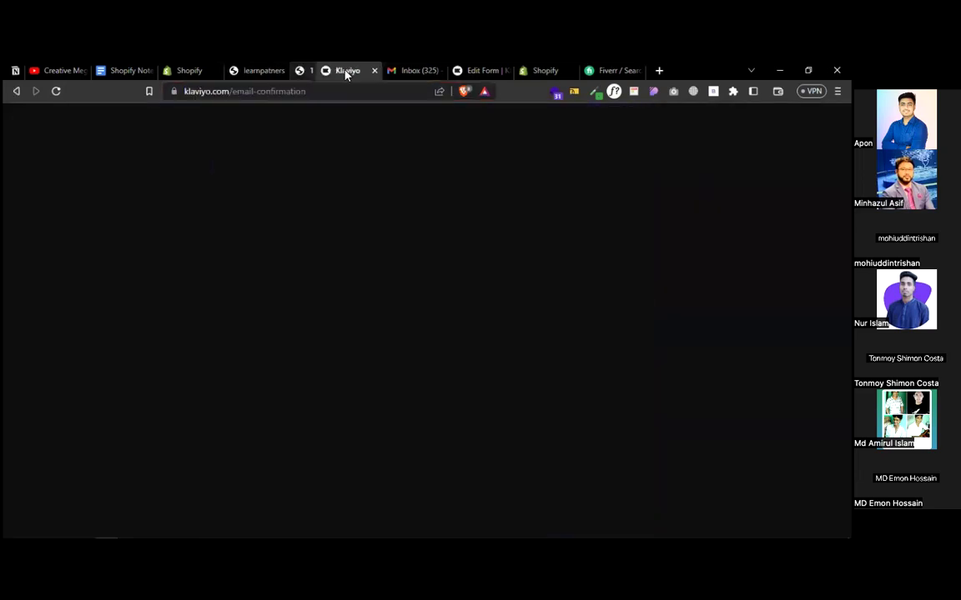
left_click(255, 72)
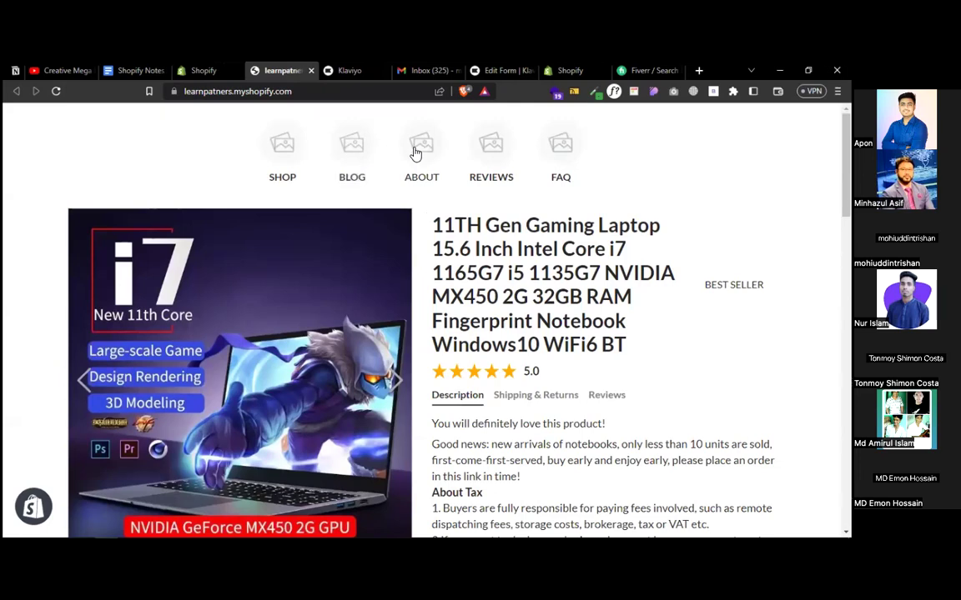
left_click(56, 91)
scroll(732, 263, "down", 2)
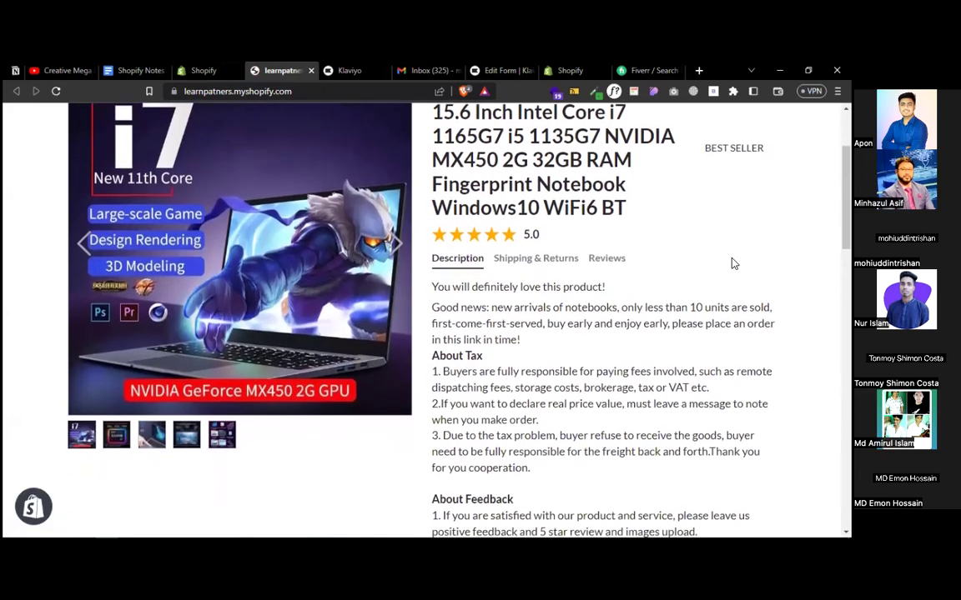
scroll(732, 263, "down", 8)
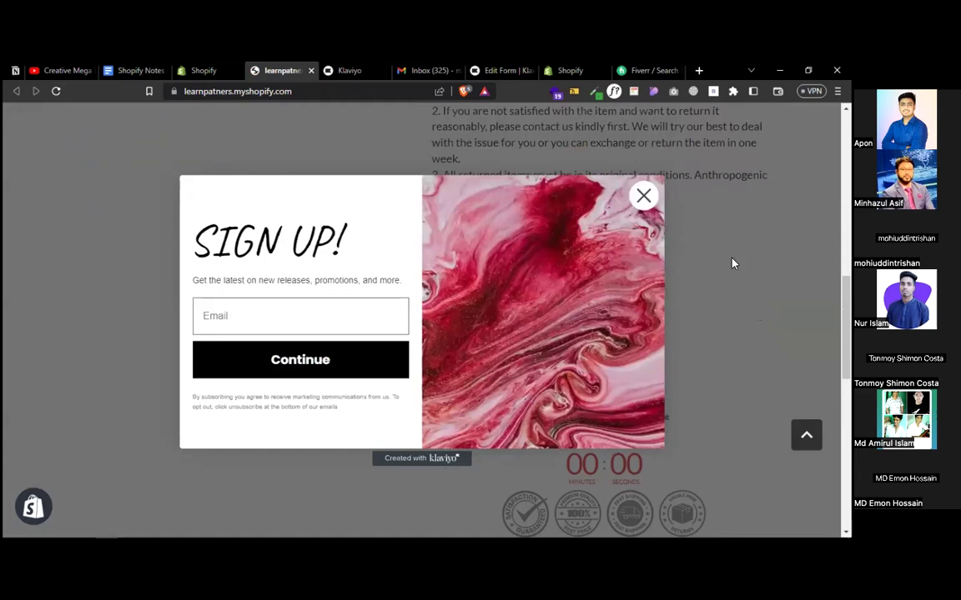
- Try the pop-up's Email field, then close and reopen the storefront tab
left_click(265, 317)
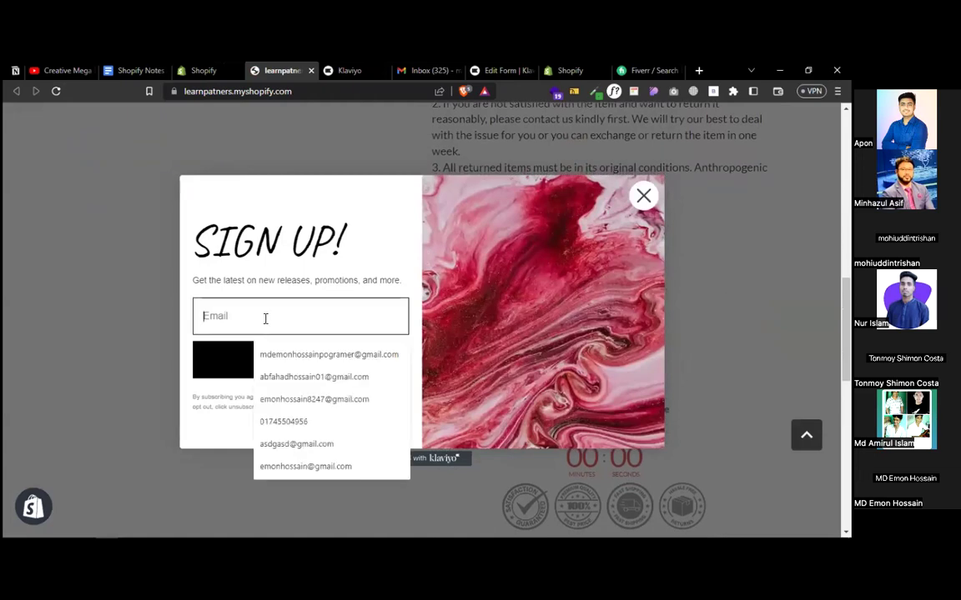
left_click(286, 377)
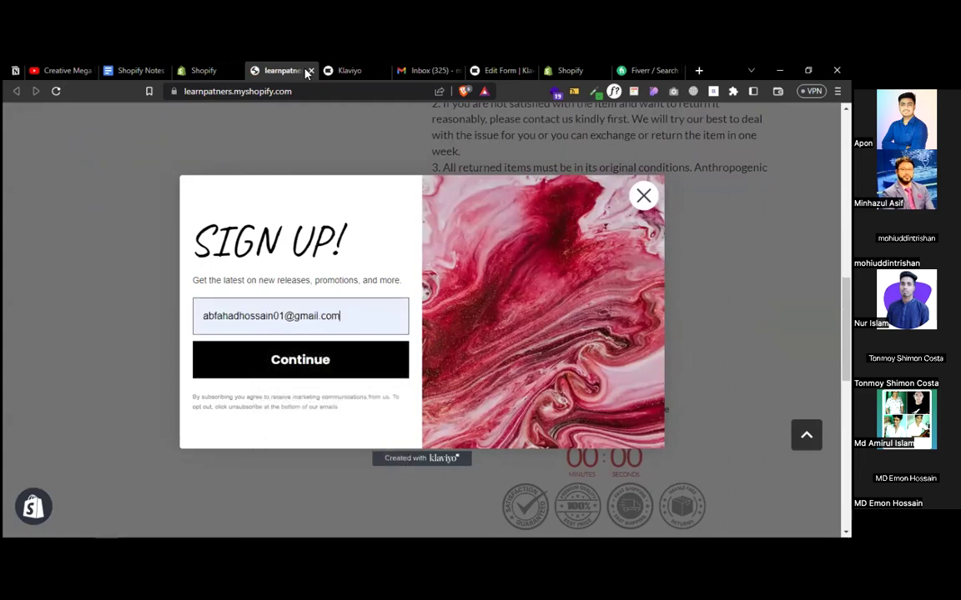
left_click(310, 71)
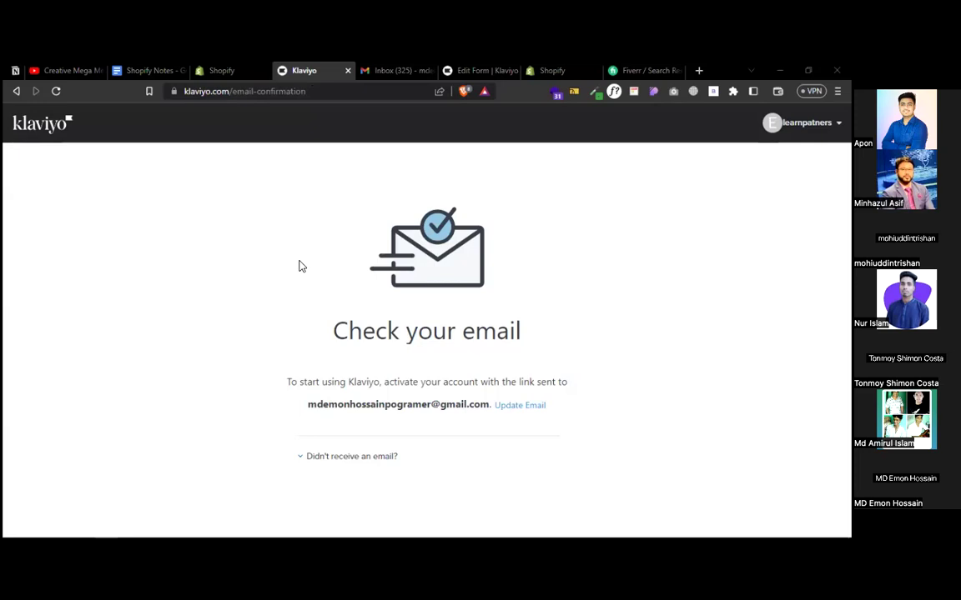
left_click(234, 71)
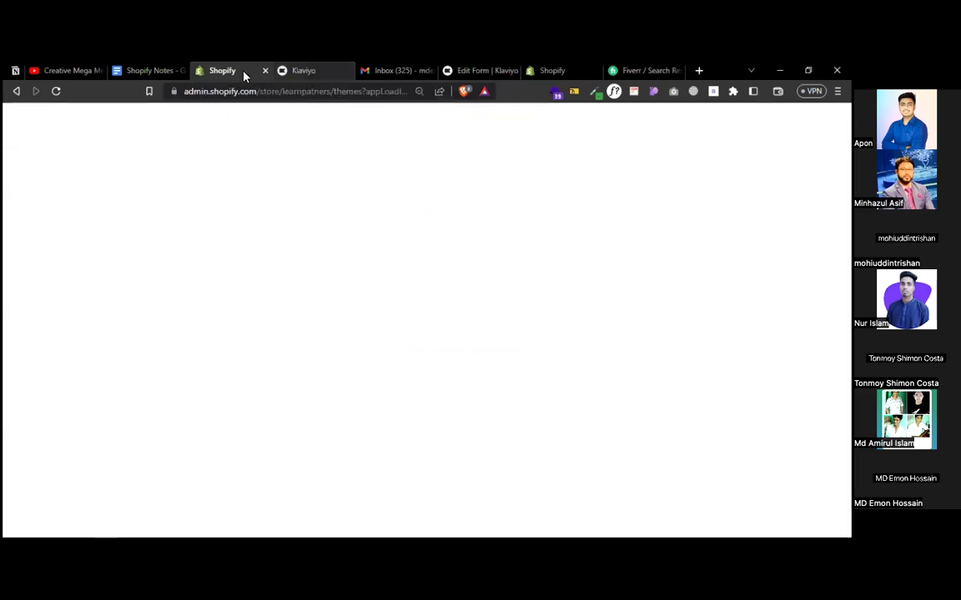
key("ctrl+shift+t")
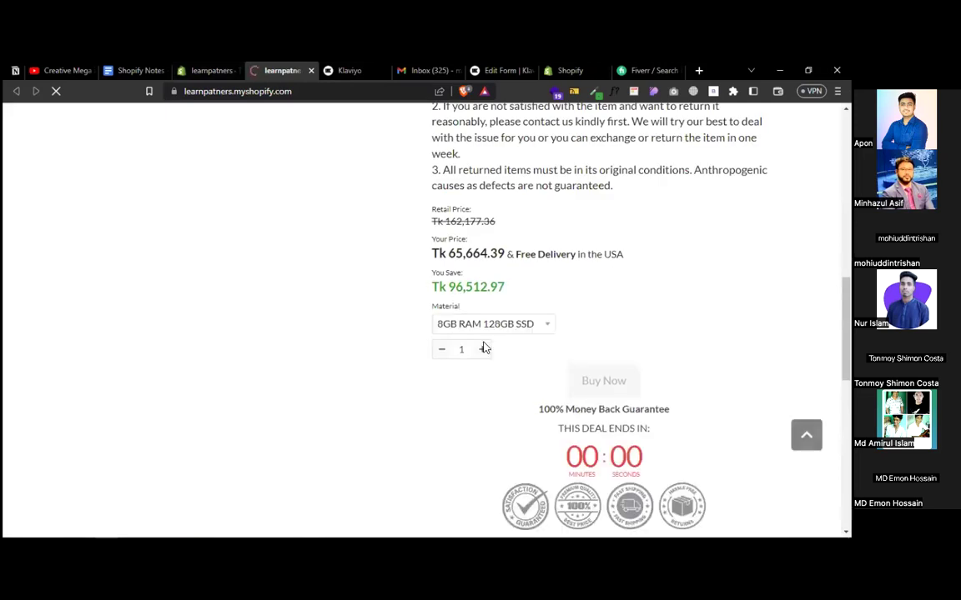
- Check that the SIGN UP! pop-up rejects submitting an empty email
scroll(543, 287, "up", 10)
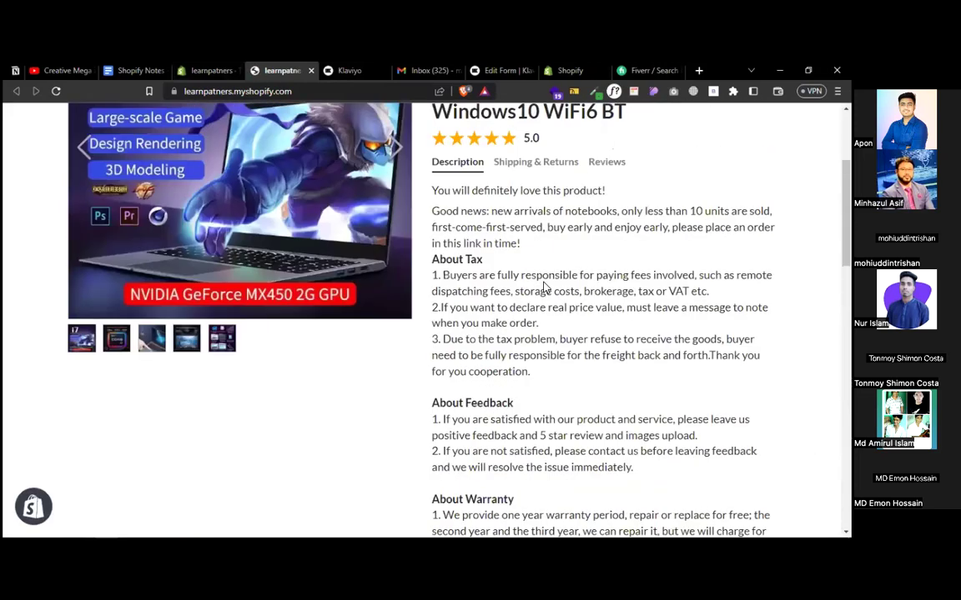
scroll(543, 287, "down", 3)
scroll(544, 287, "down", 5)
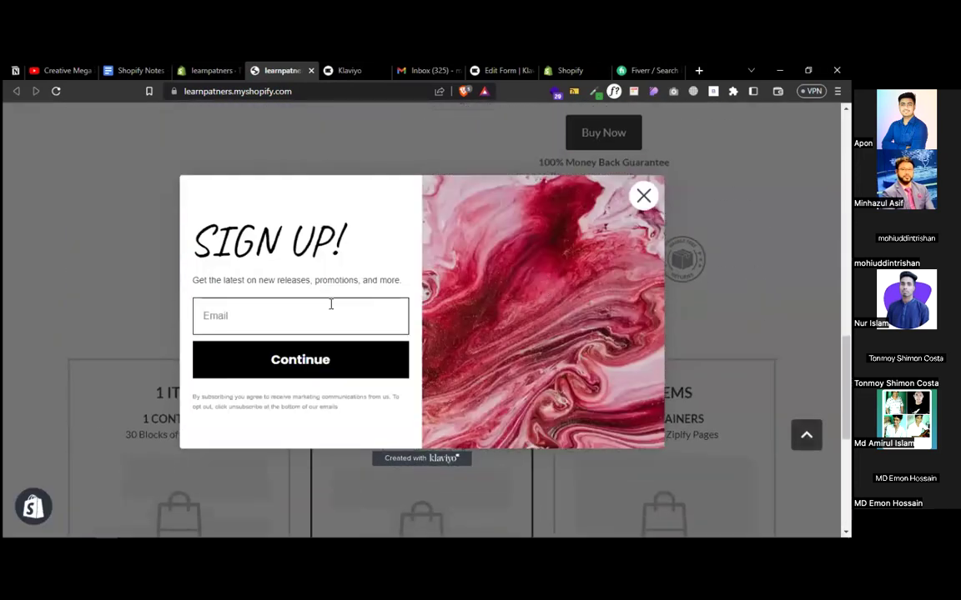
left_click(300, 306)
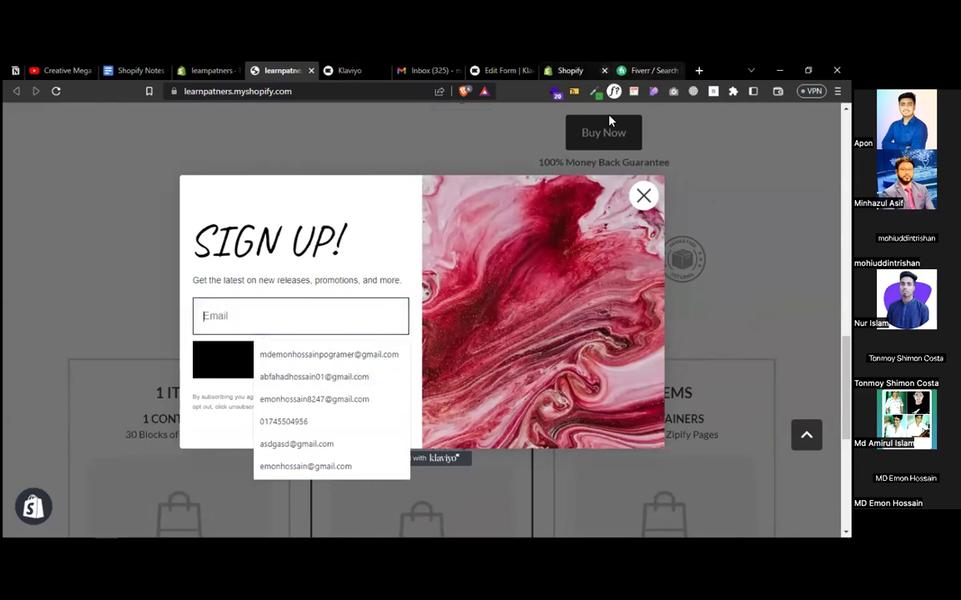
key("Return")
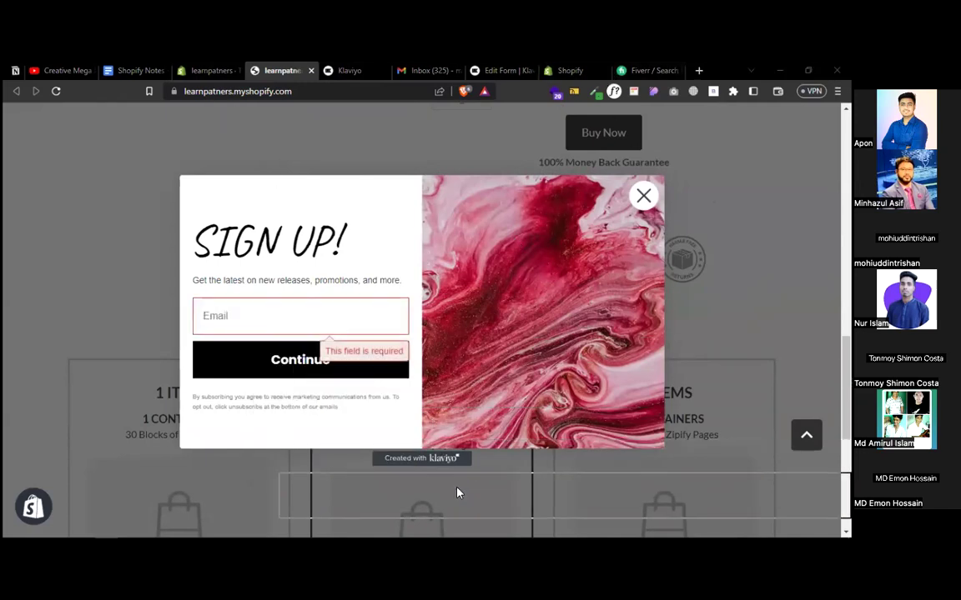
left_click(423, 70)
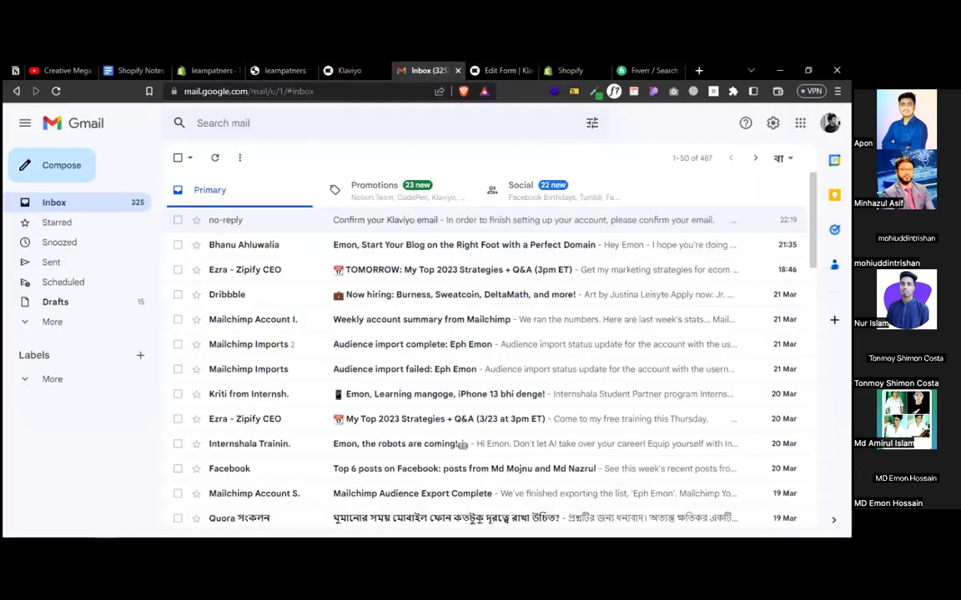
- Switch Gmail to the second Google account, close the old inbox tab, and copy its email address
left_click(830, 123)
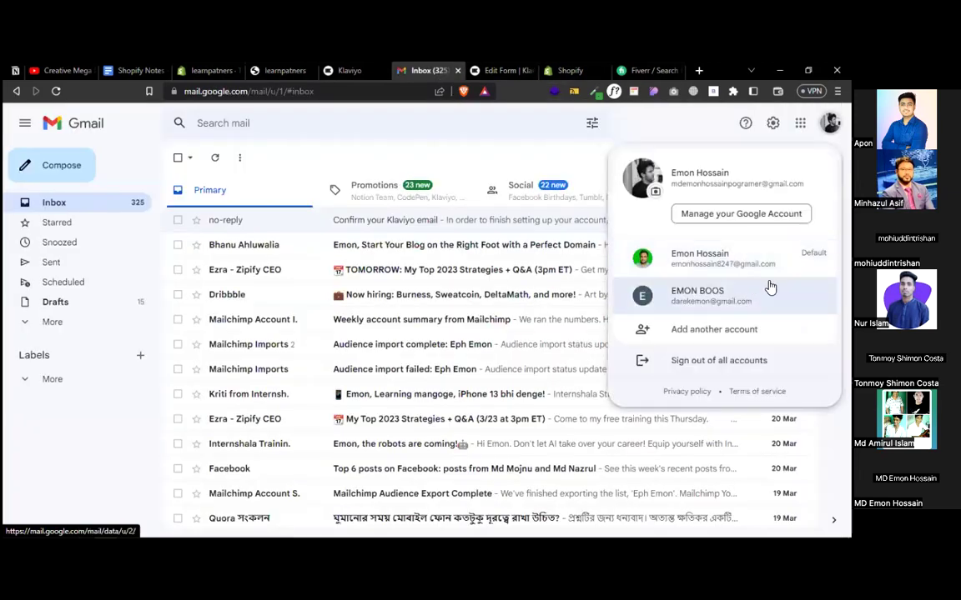
left_click(756, 295)
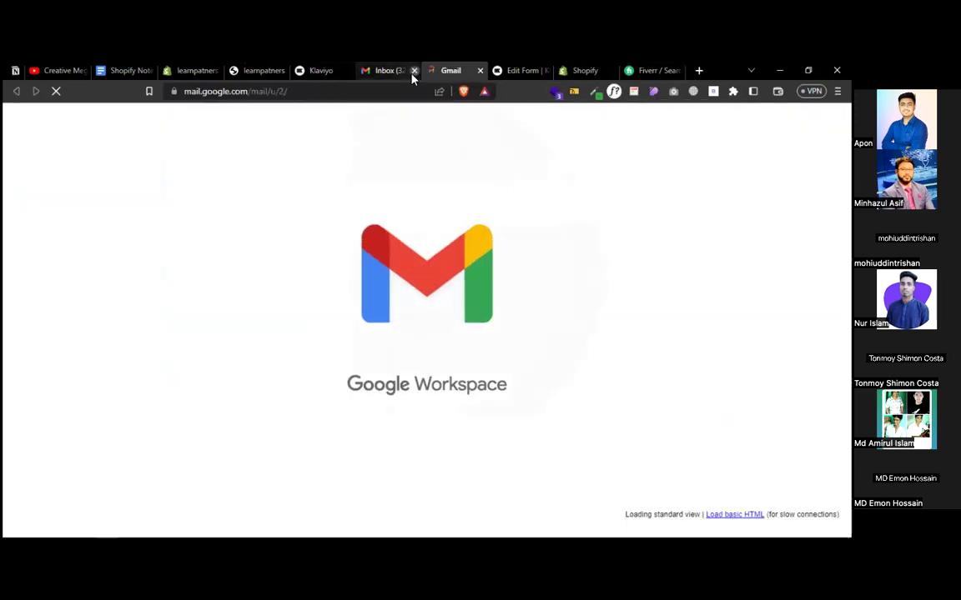
left_click(411, 70)
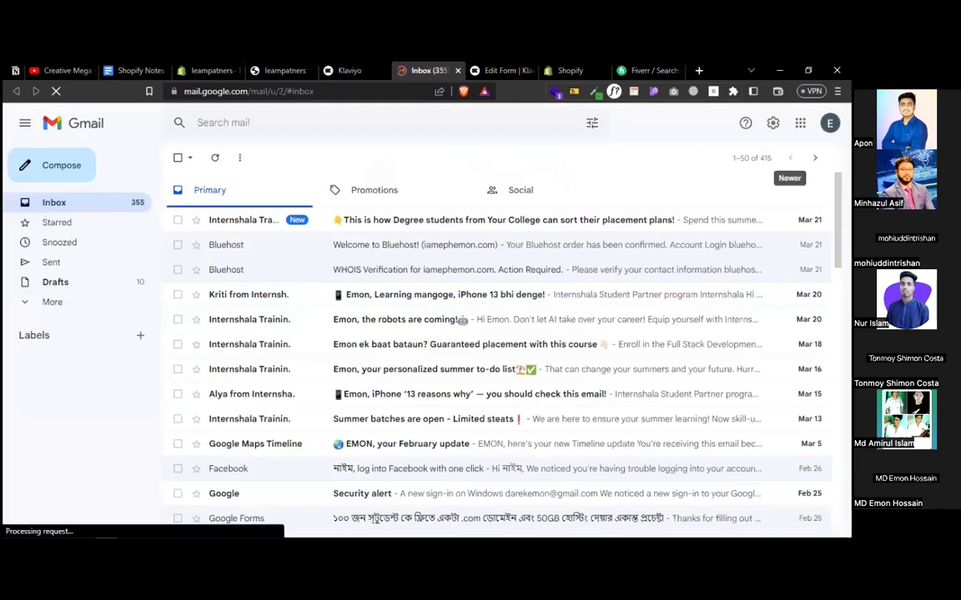
left_click(829, 122)
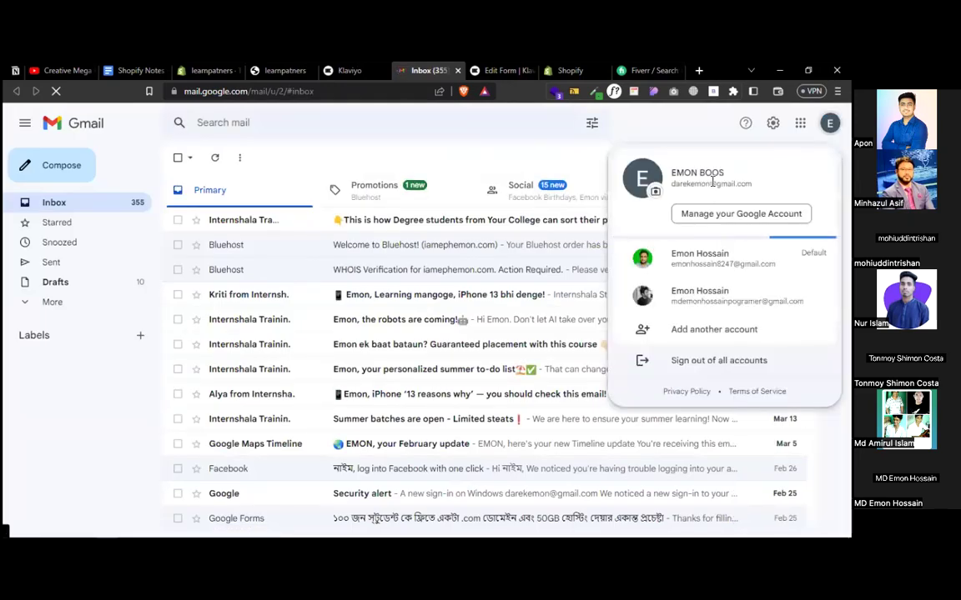
double_click(712, 180)
key("ctrl+c")
left_click(204, 70)
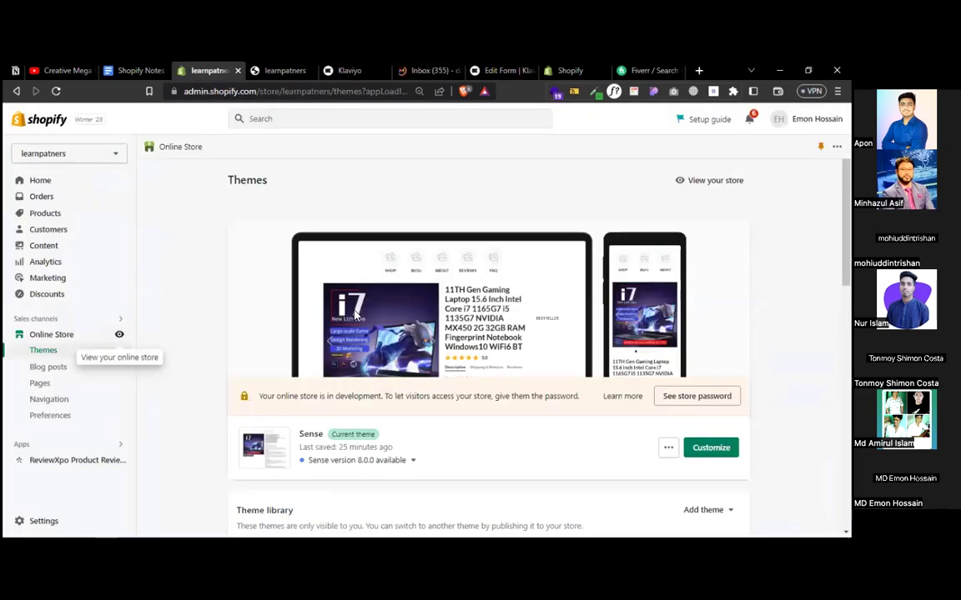
- Subscribe the copied email through the storefront pop-up, then exit Klaviyo's form editor
left_click(282, 70)
left_click(282, 318)
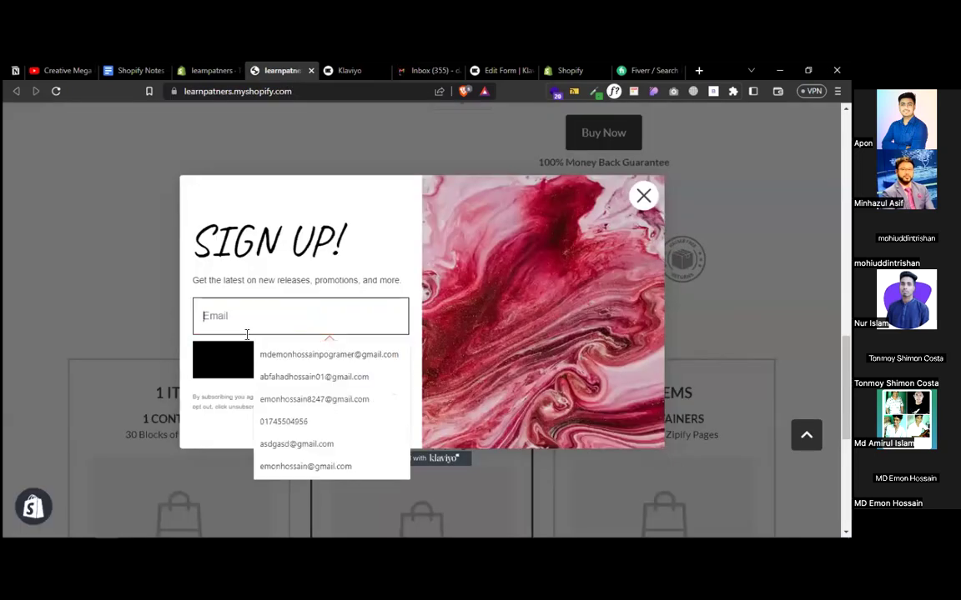
key("ctrl+v")
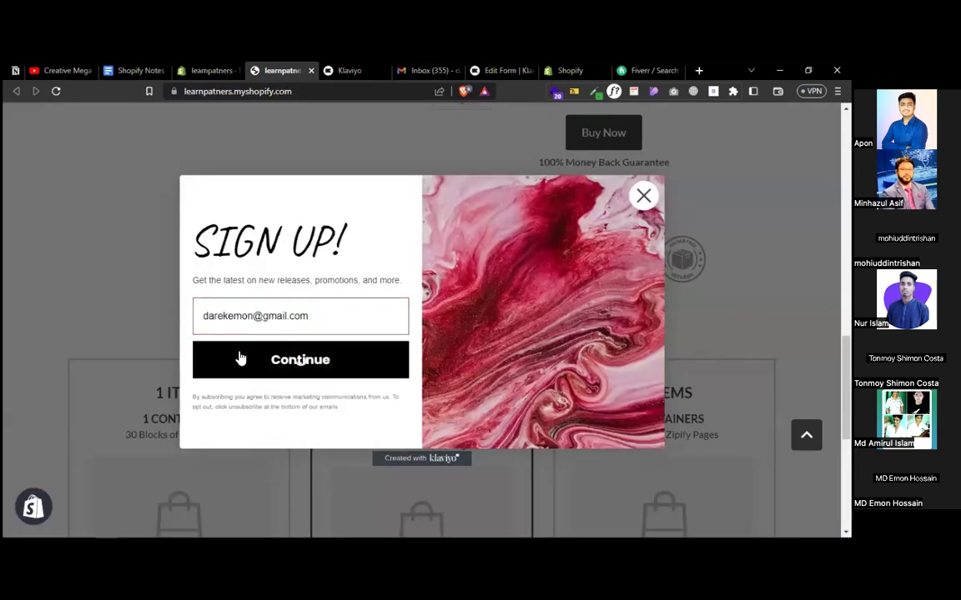
left_click(240, 357)
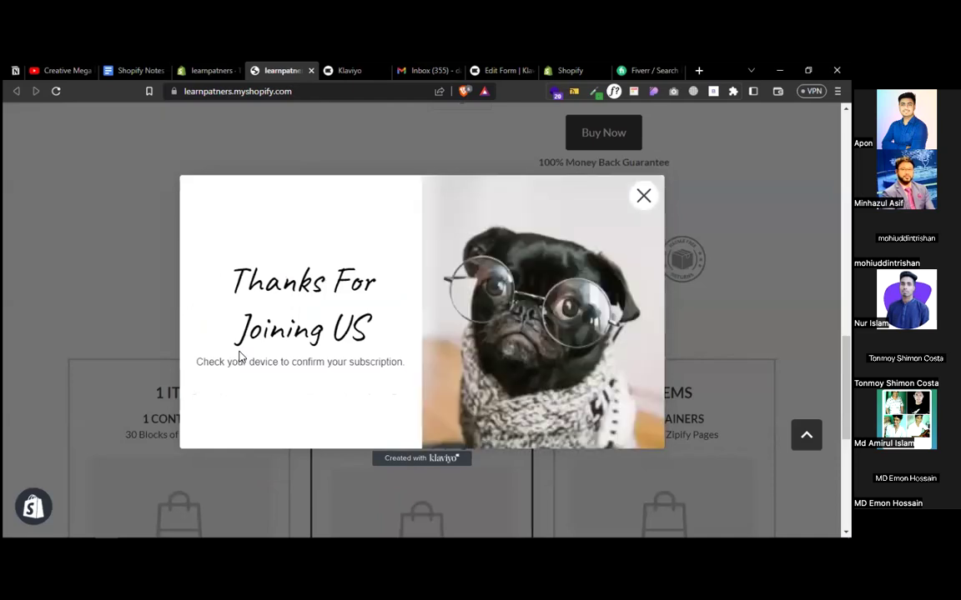
left_click(493, 70)
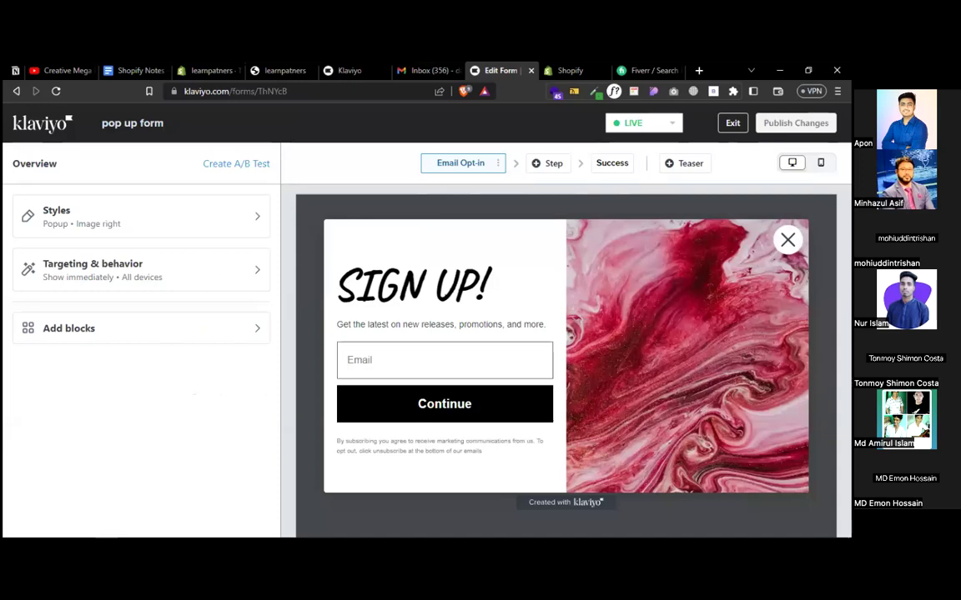
left_click(731, 125)
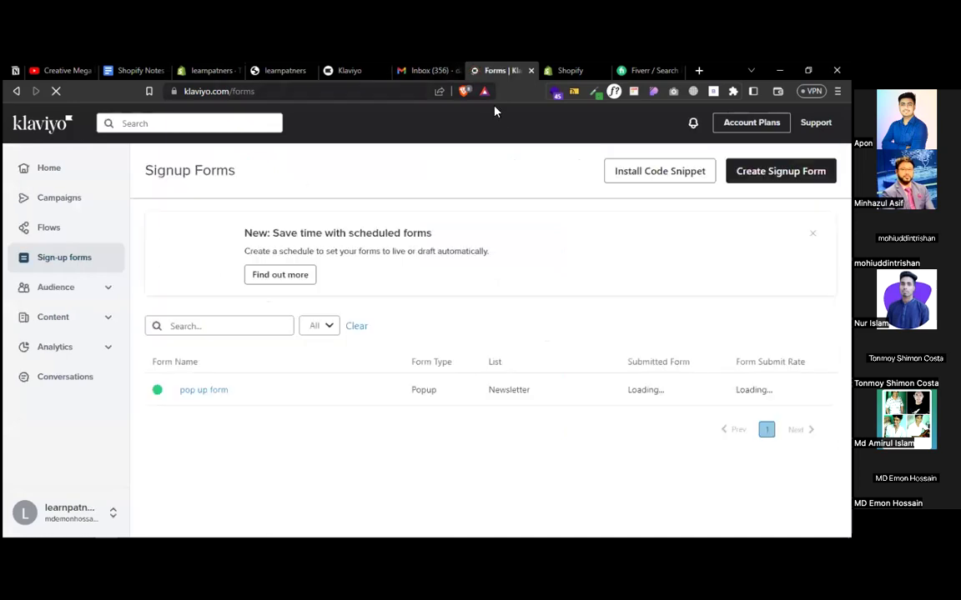
- Confirm the subscription via 'Yes, I want to subscribe' in the Confirm Your Subscription email
left_click(424, 72)
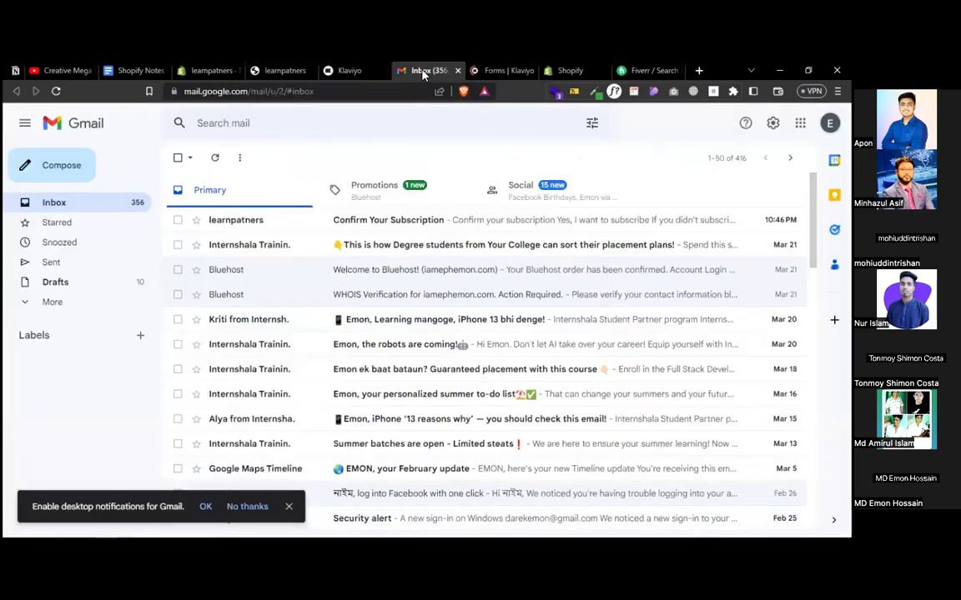
left_click(337, 215)
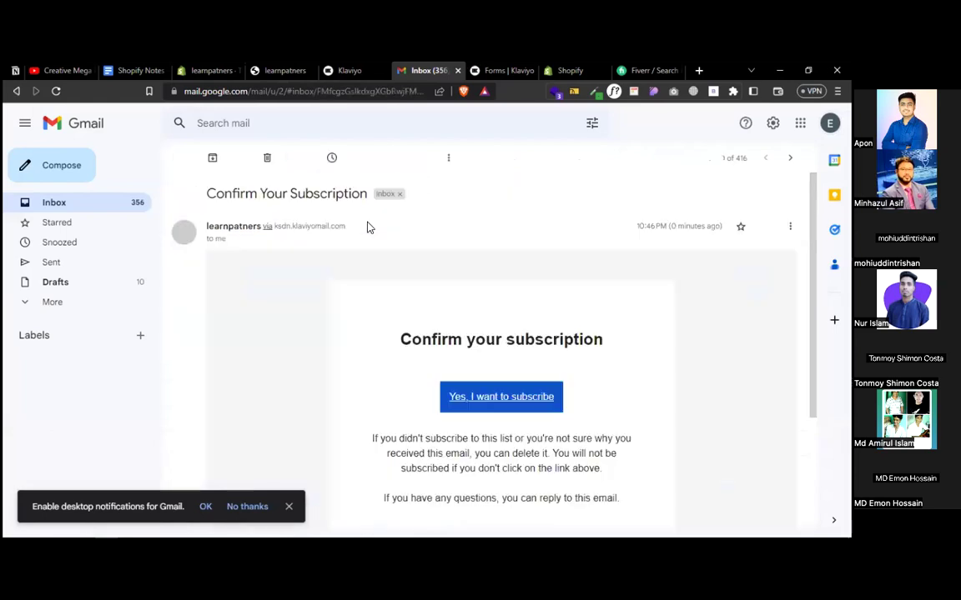
left_click(499, 401)
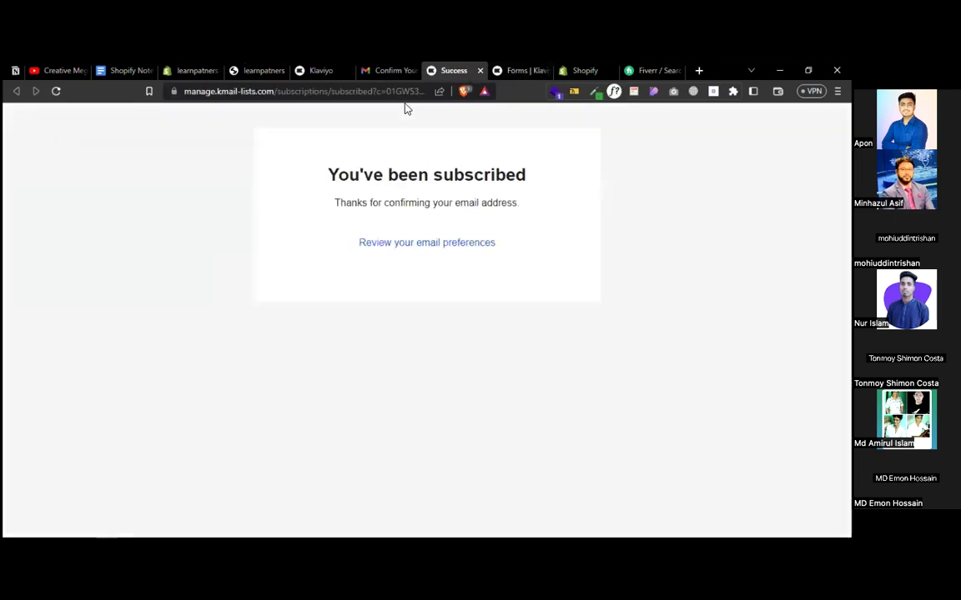
left_click(383, 72)
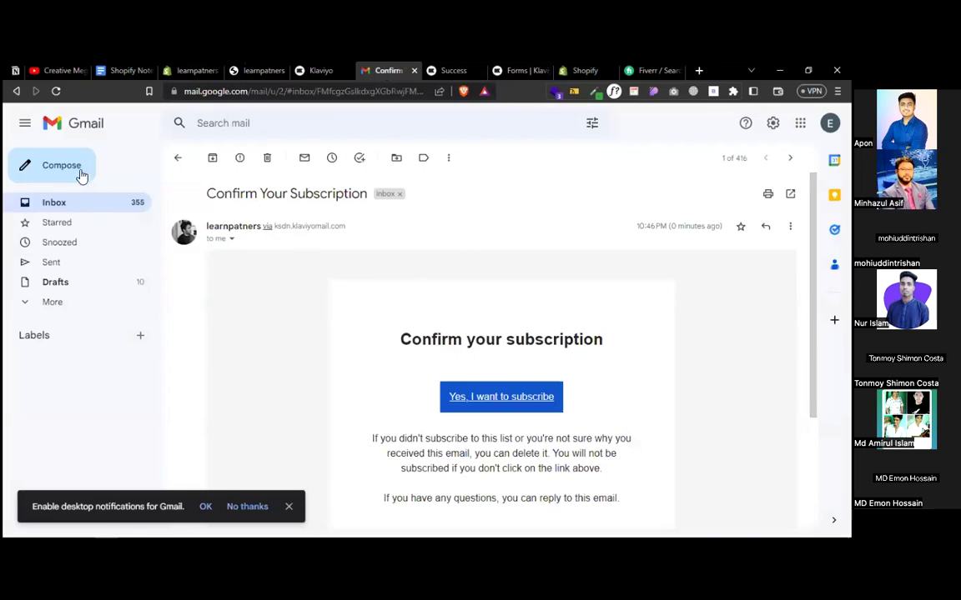
left_click(64, 203)
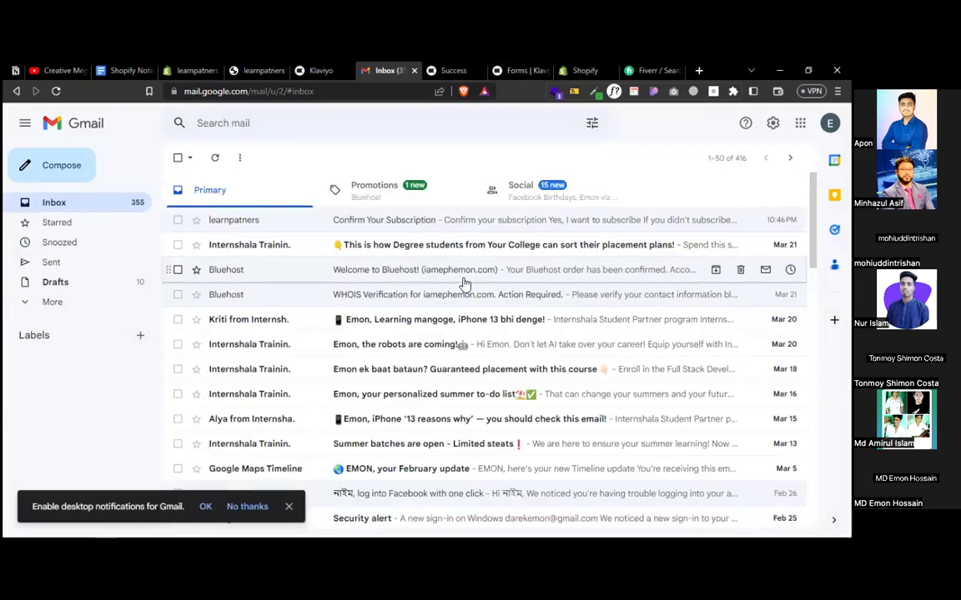
left_click(512, 71)
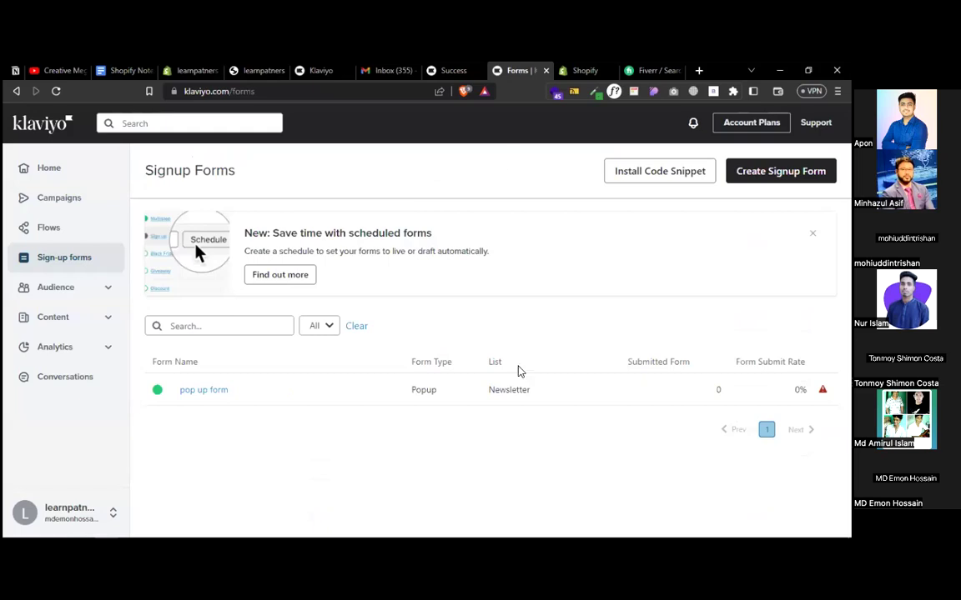
- Review the pop up form's Overview stats, then open it with Edit Form
left_click(205, 391)
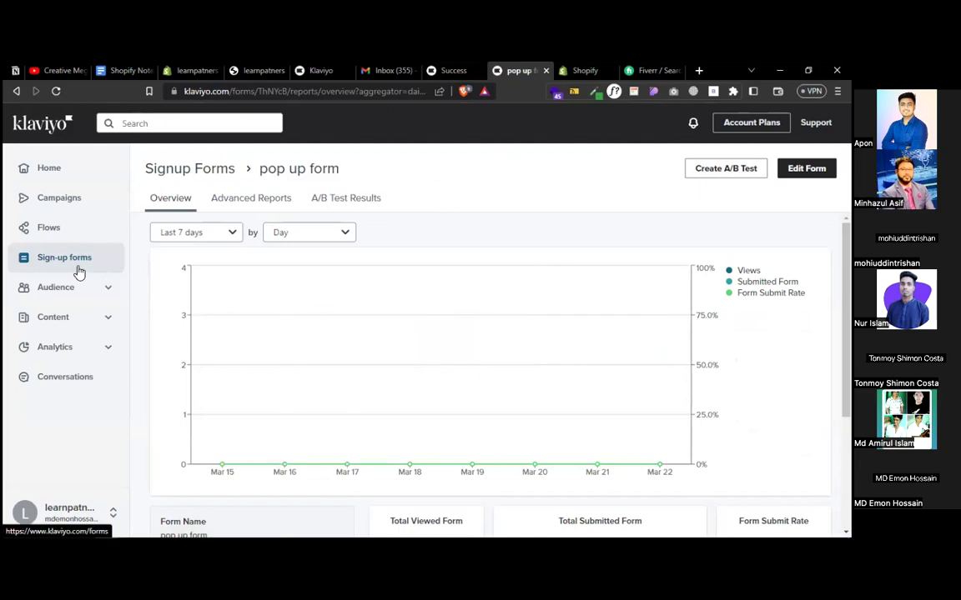
scroll(301, 322, "down", 3)
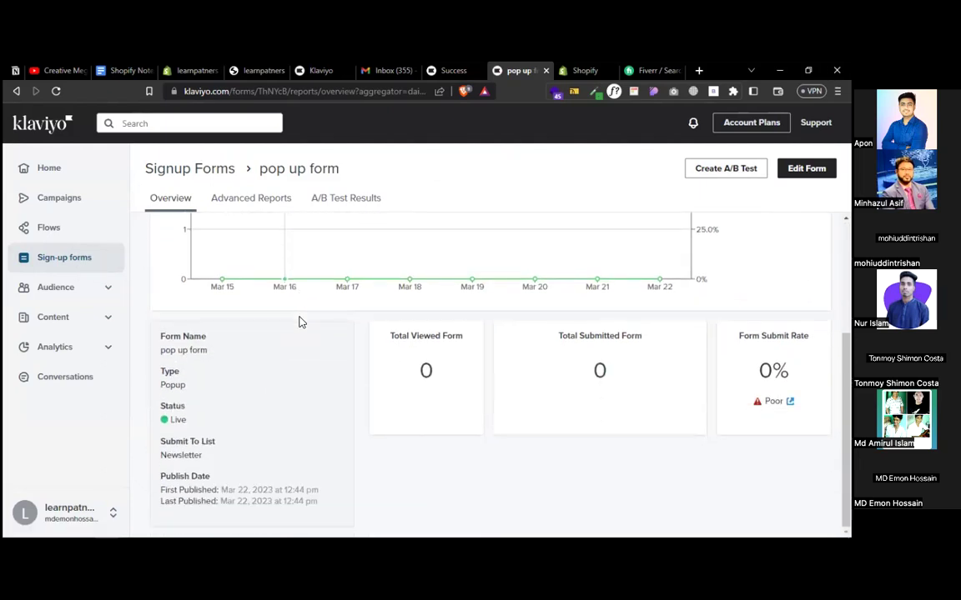
scroll(369, 357, "up", 3)
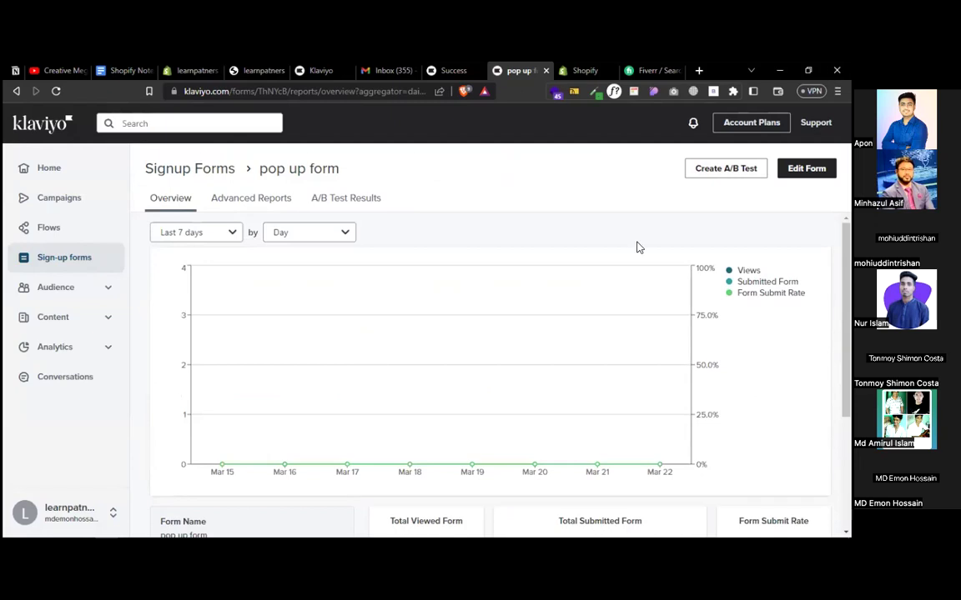
left_click(806, 168)
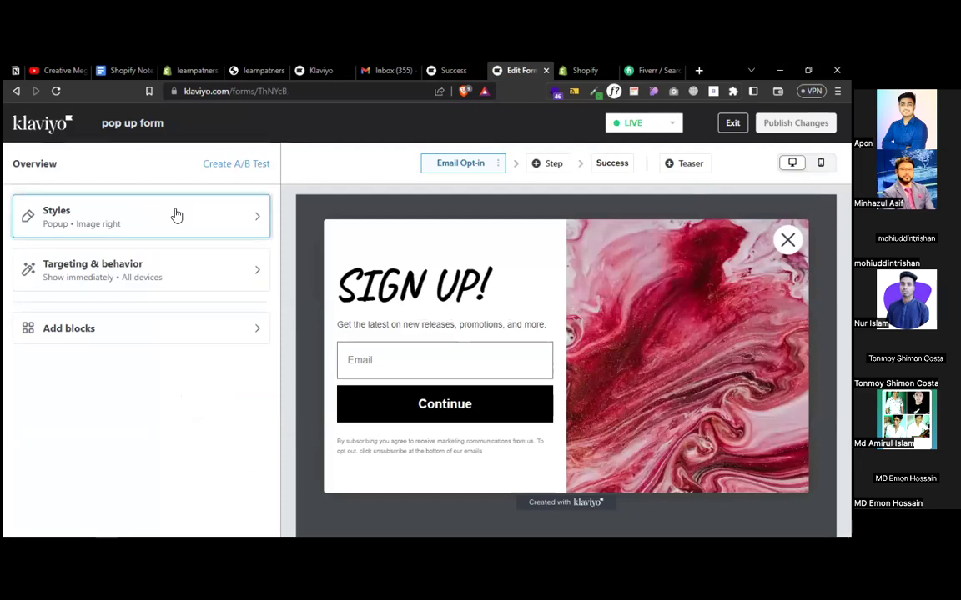
- Look through the form's style and targeting settings without changing anything
left_click(176, 215)
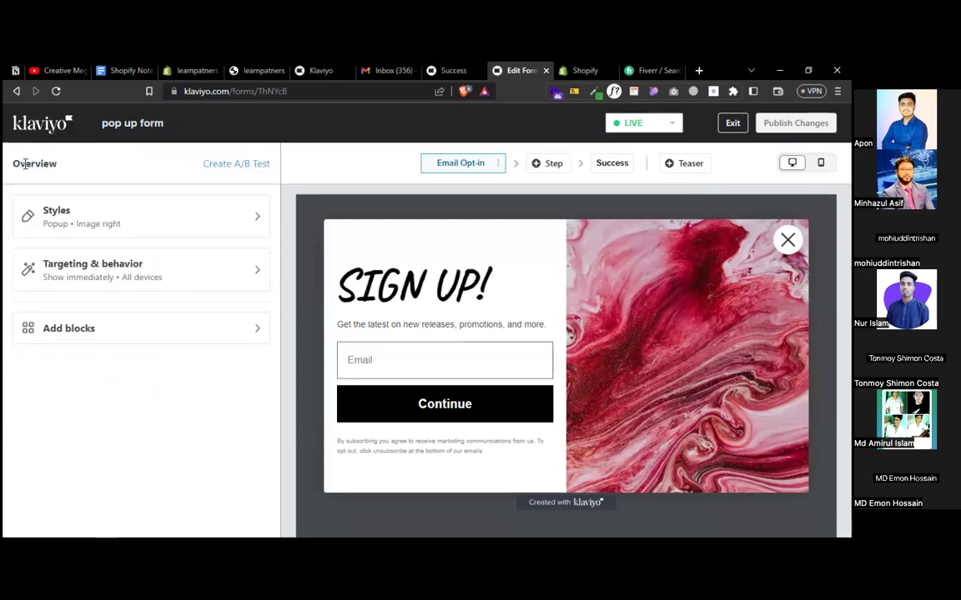
left_click(71, 282)
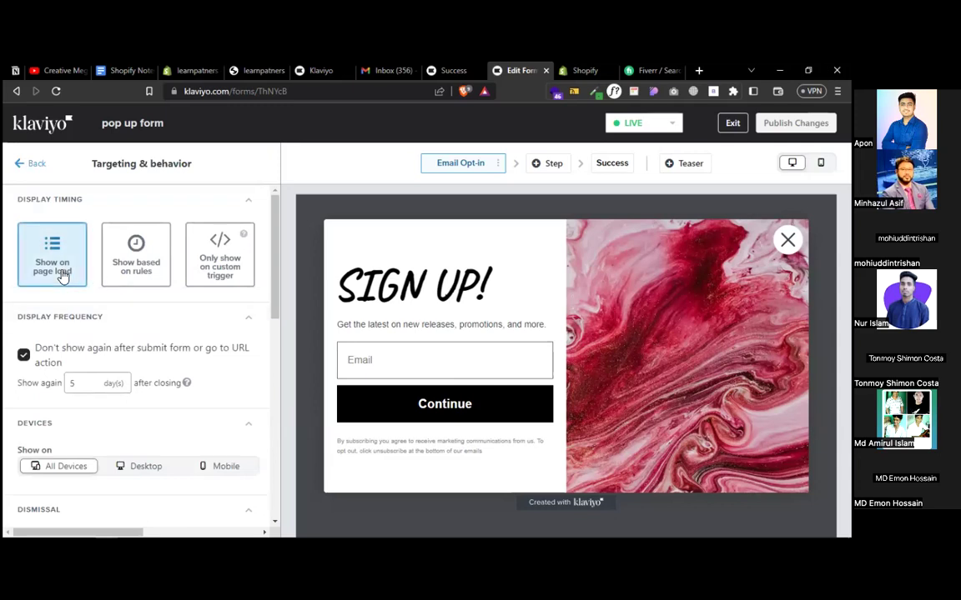
scroll(258, 369, "down", 5)
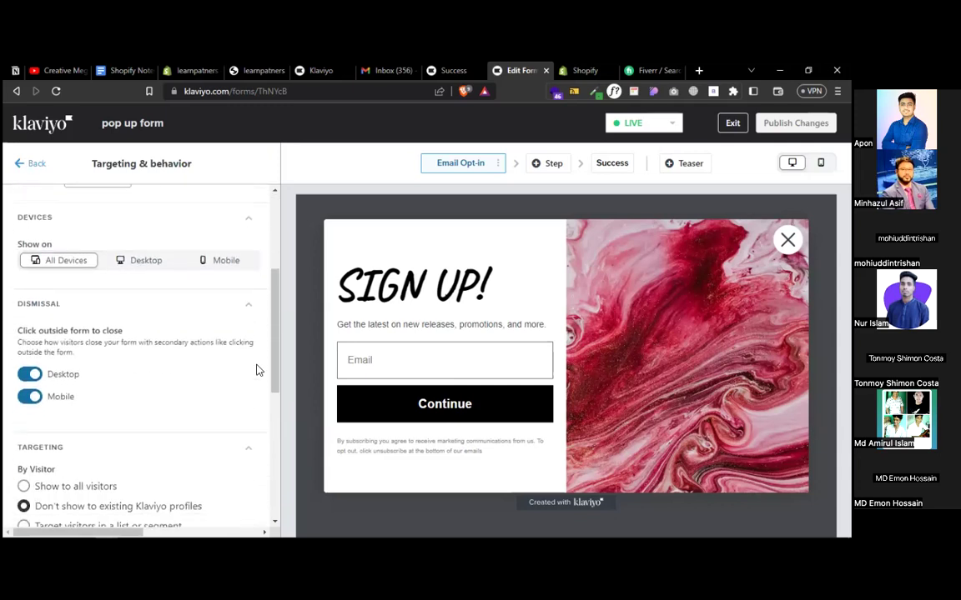
scroll(258, 369, "down", 3)
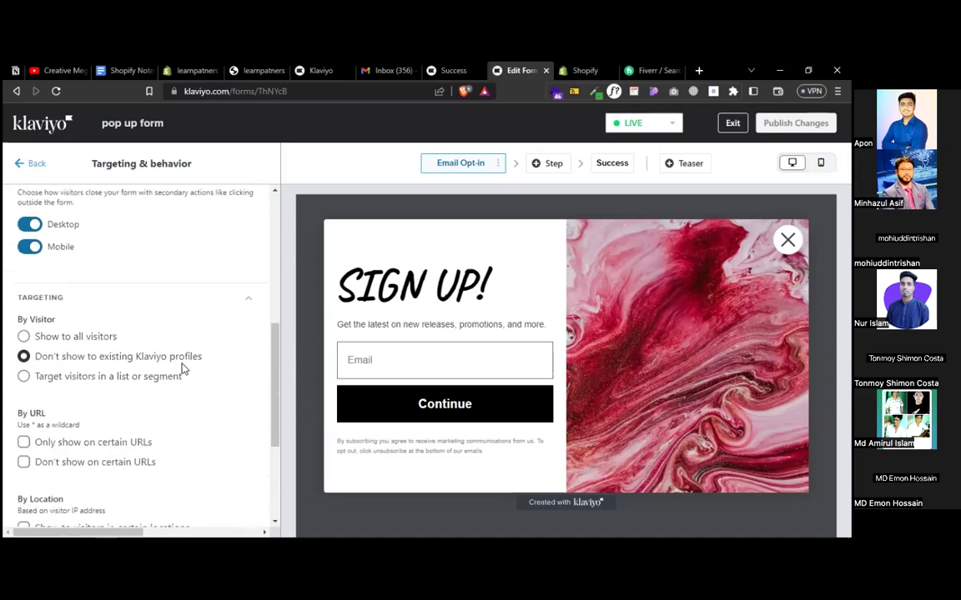
scroll(180, 366, "down", 1)
scroll(180, 367, "down", 2)
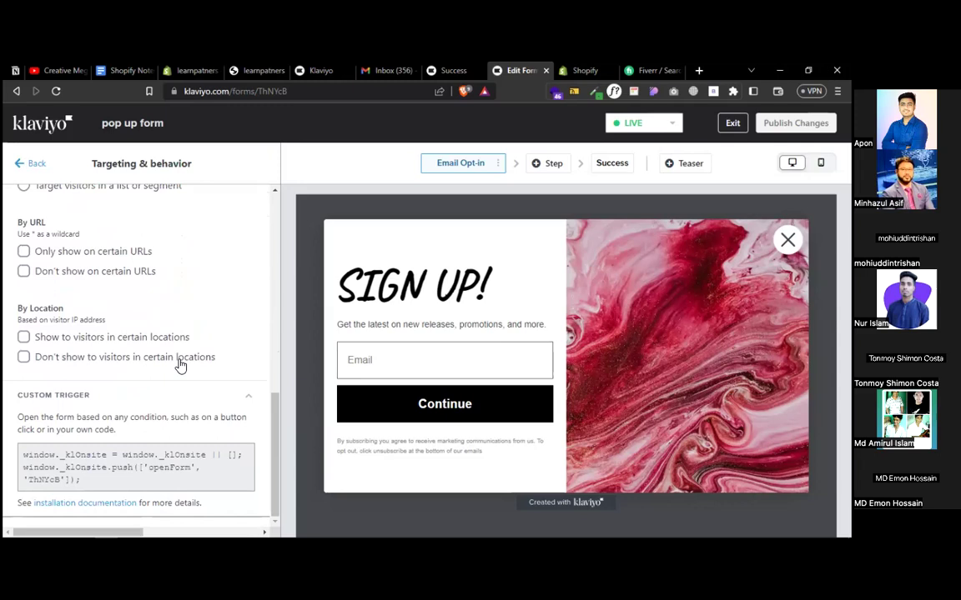
scroll(180, 366, "up", 5)
scroll(180, 366, "right", 5)
left_click_drag(188, 529, 25, 517)
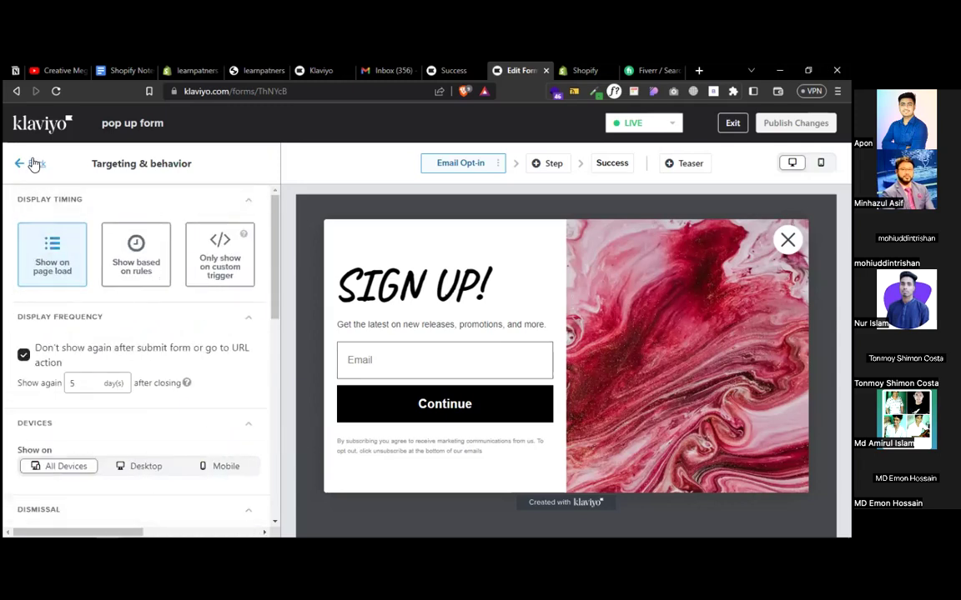
left_click(33, 164)
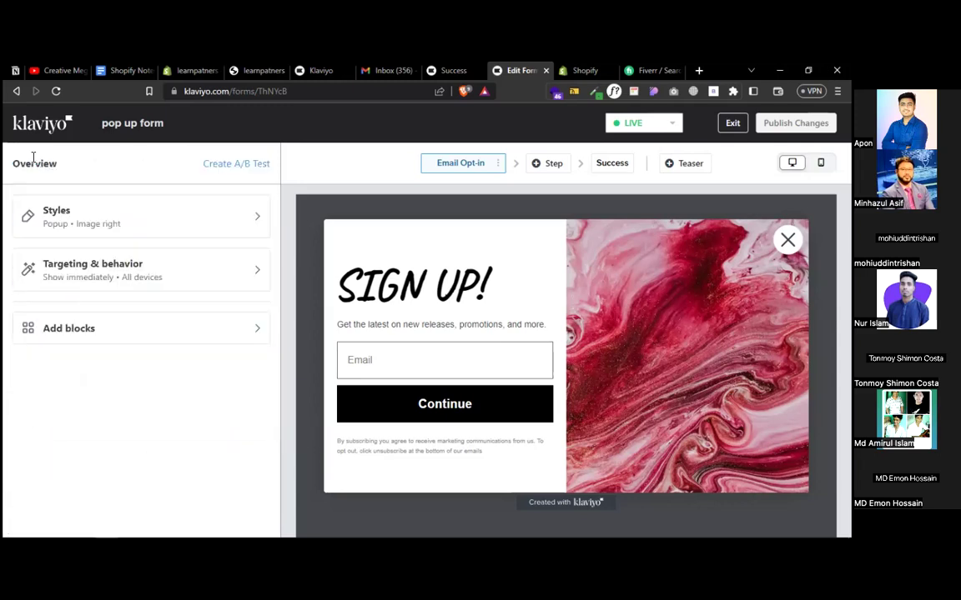
- Dismiss the Email Opt-in step menu and Add Step without changes, then exit to Forms
left_click(497, 164)
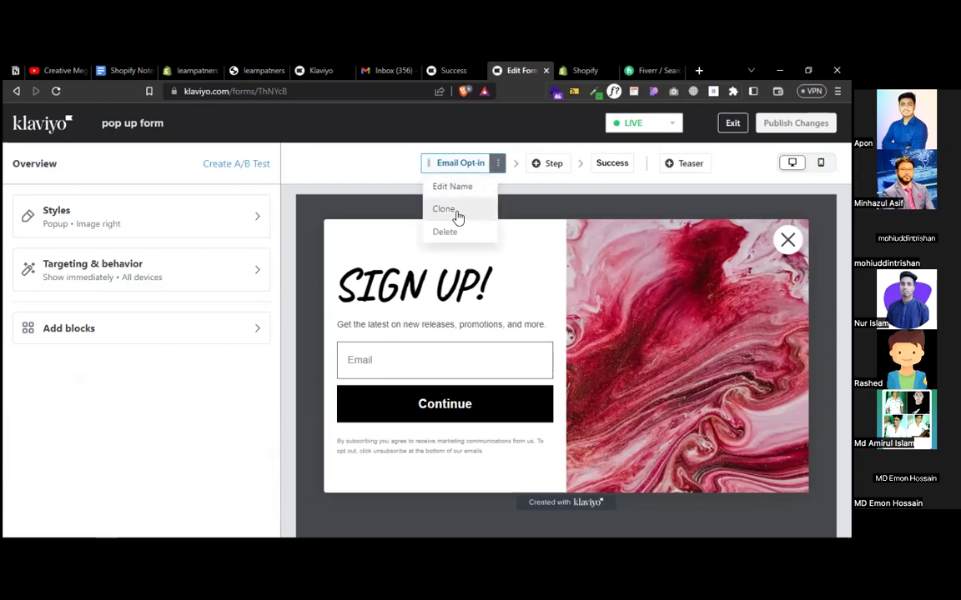
left_click(515, 166)
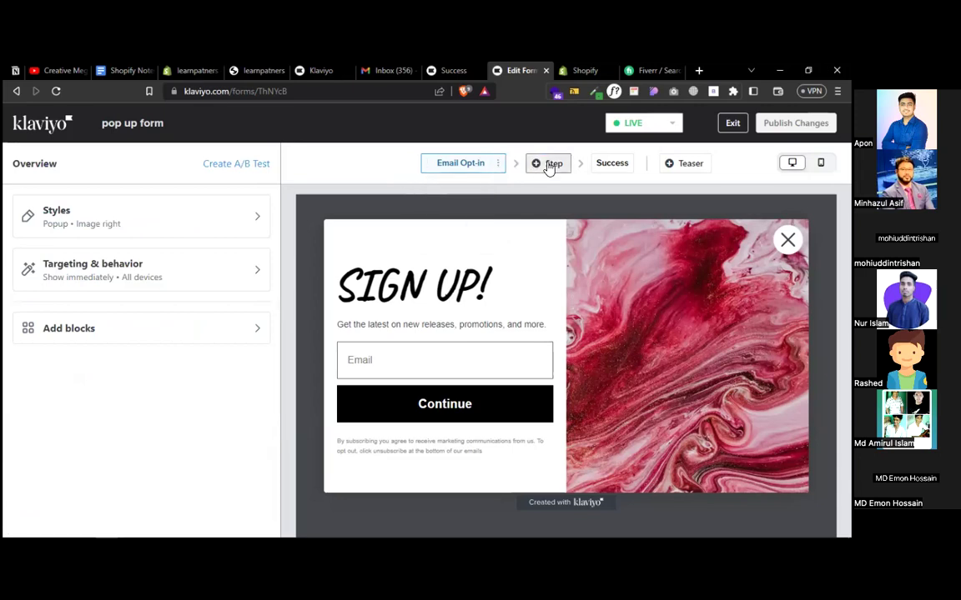
left_click(549, 164)
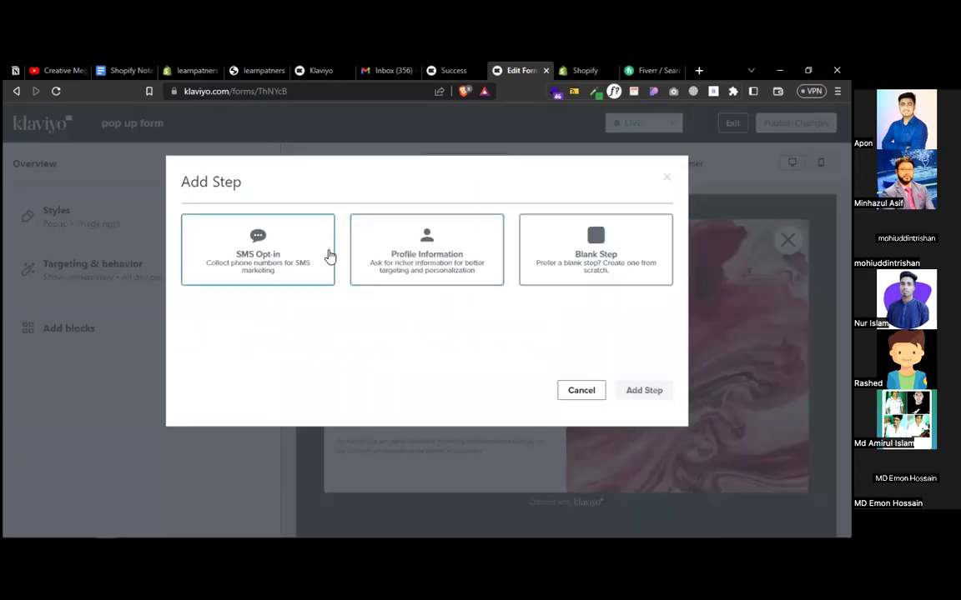
left_click(589, 392)
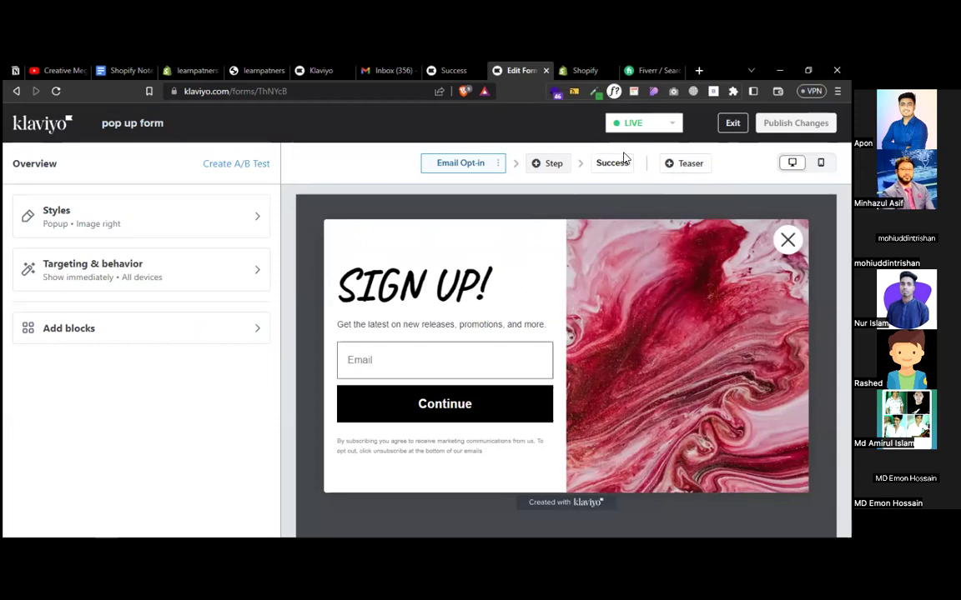
left_click(731, 122)
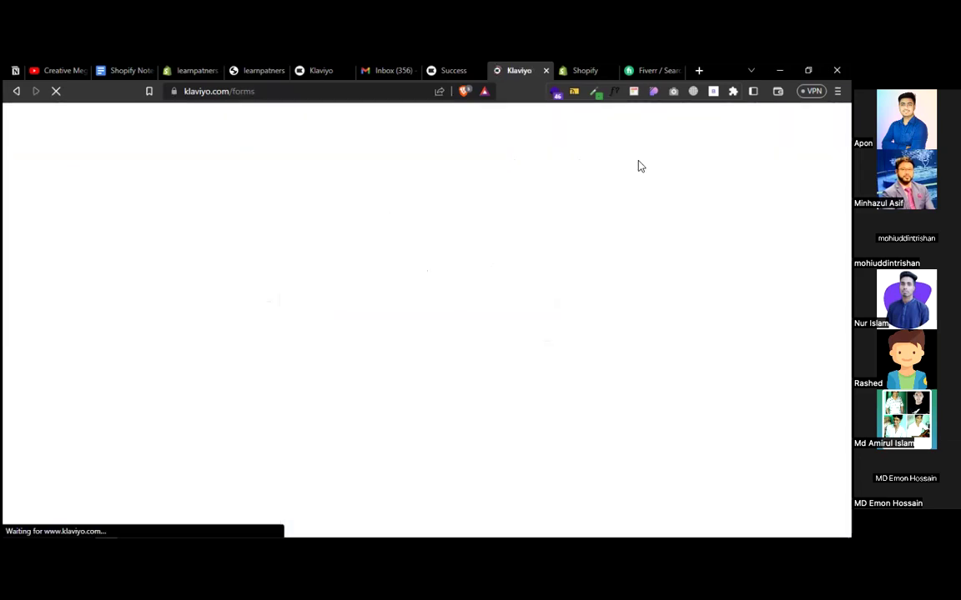
- Search Google for whether Klaviyo allows single opt-in, correcting 'option' to 'opt-in'
left_click(699, 70)
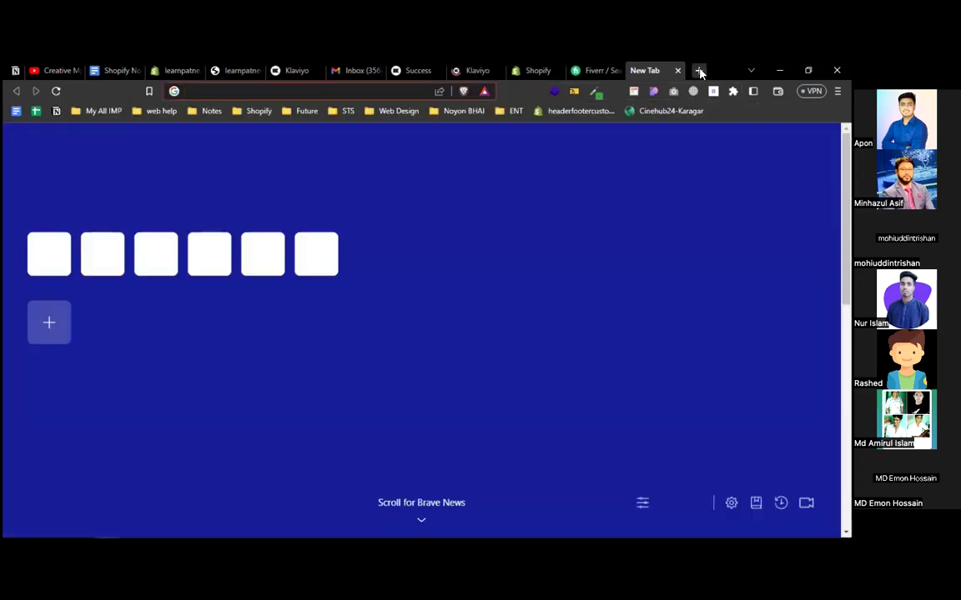
type("don't k")
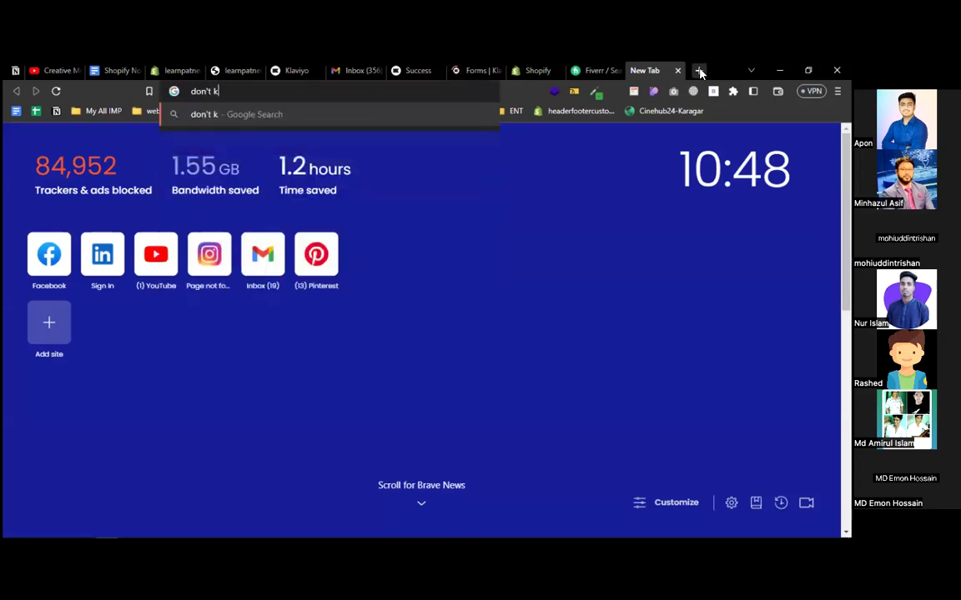
type("laviy")
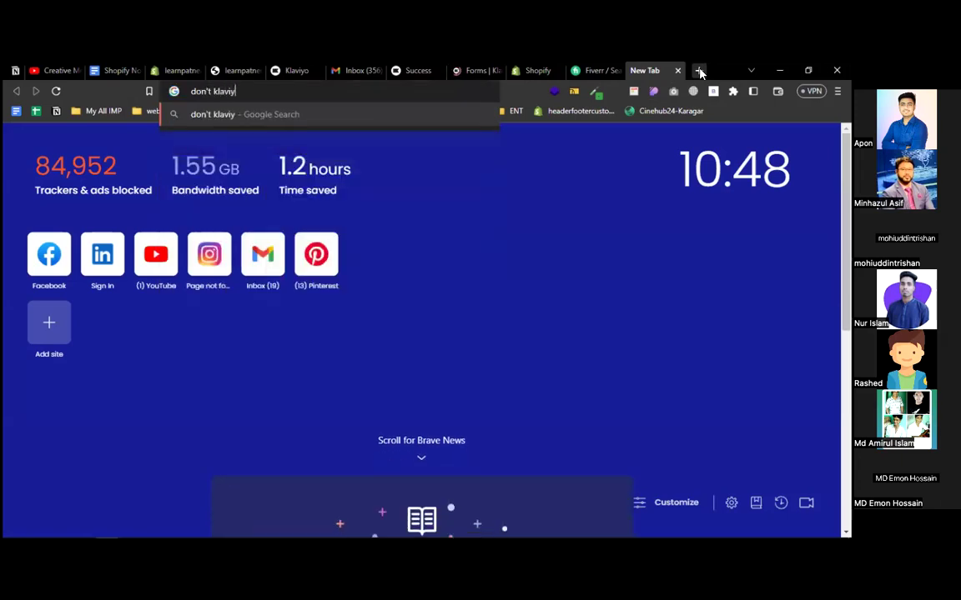
type("o allow single option ?")
key("Return")
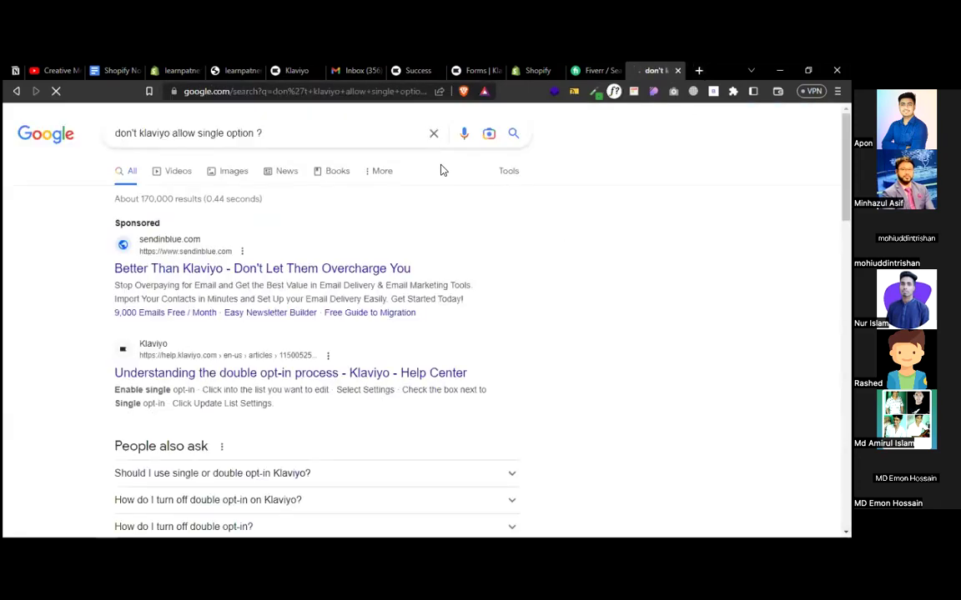
double_click(239, 132)
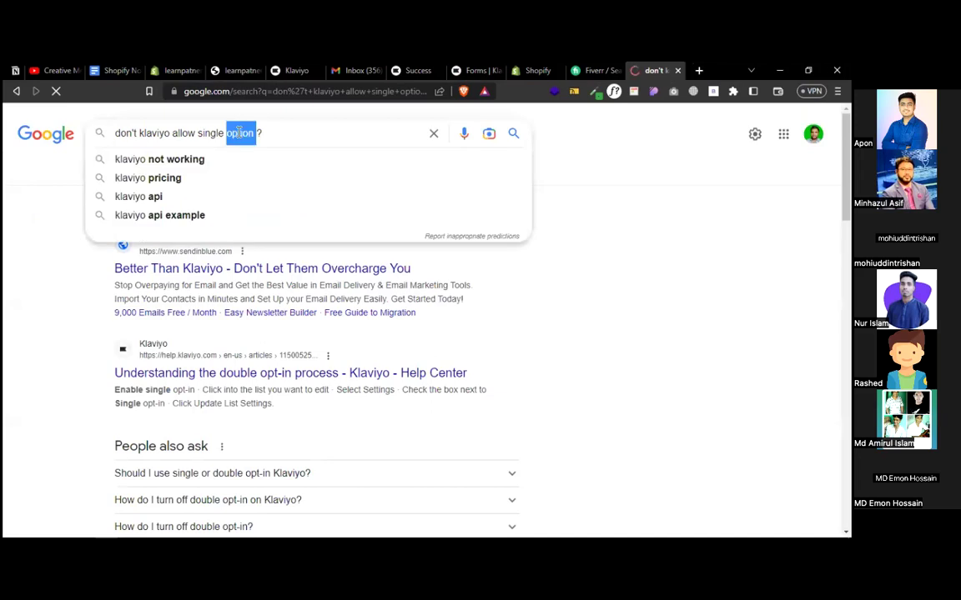
type("opt-in")
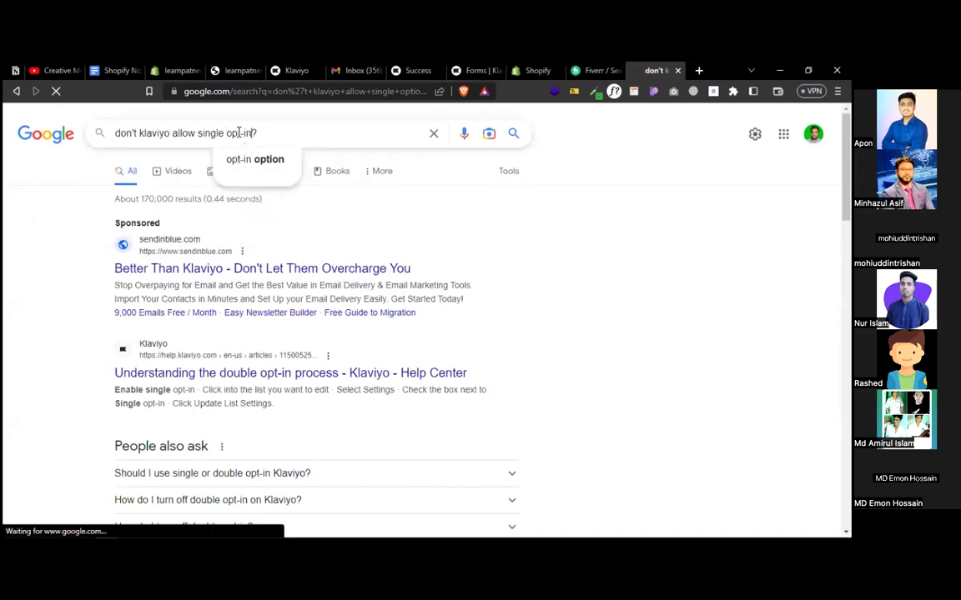
key("Return")
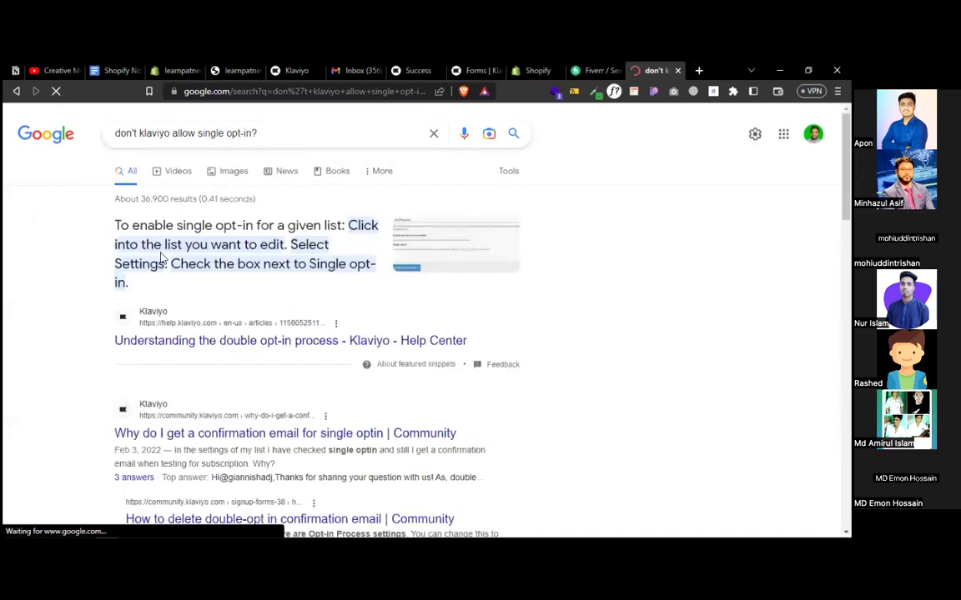
- Read the answer: open the list's Settings and tick Single opt-in; then return to Klaviyo
left_click_drag(176, 225, 306, 218)
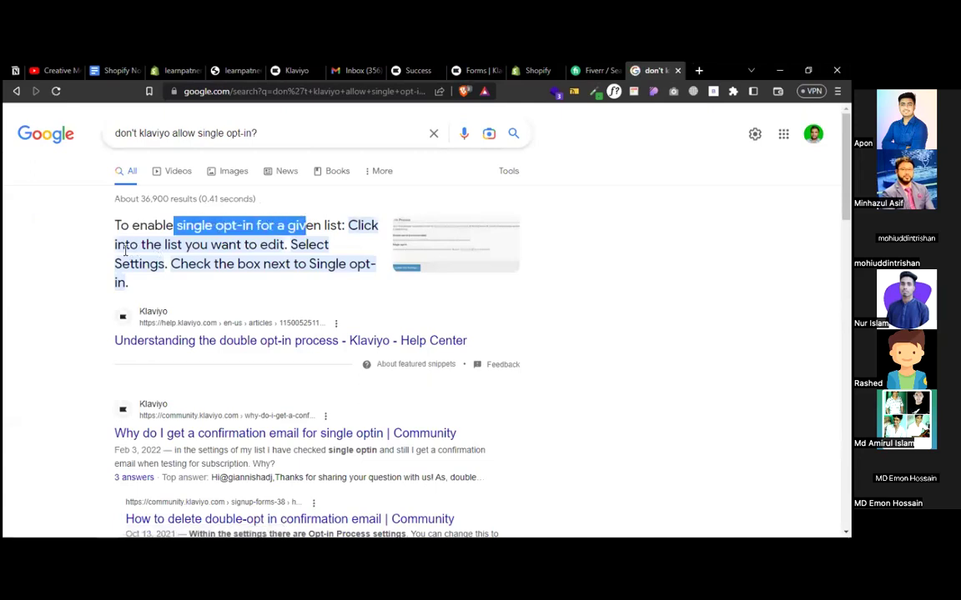
left_click_drag(164, 243, 283, 241)
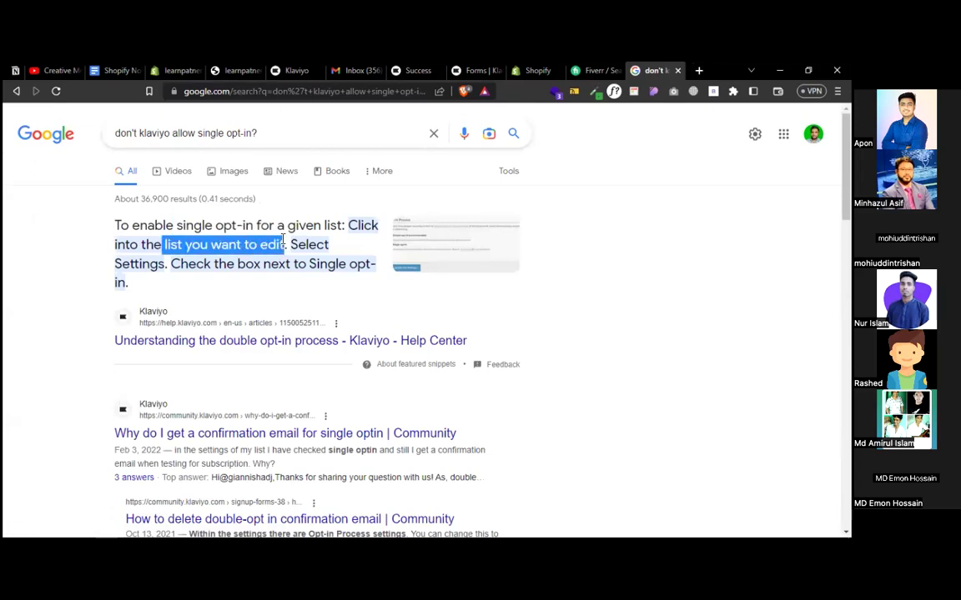
left_click_drag(155, 263, 110, 267)
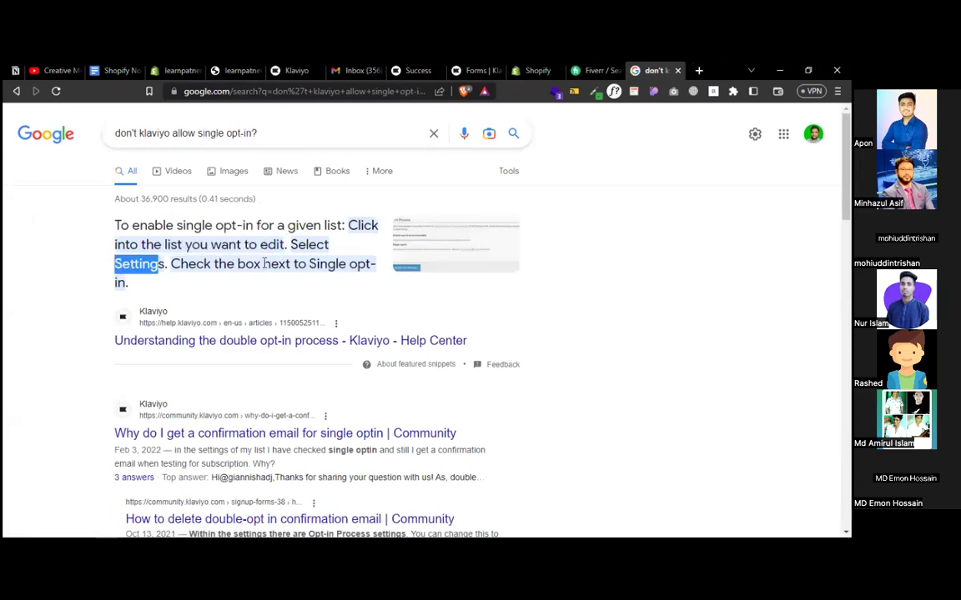
left_click(471, 71)
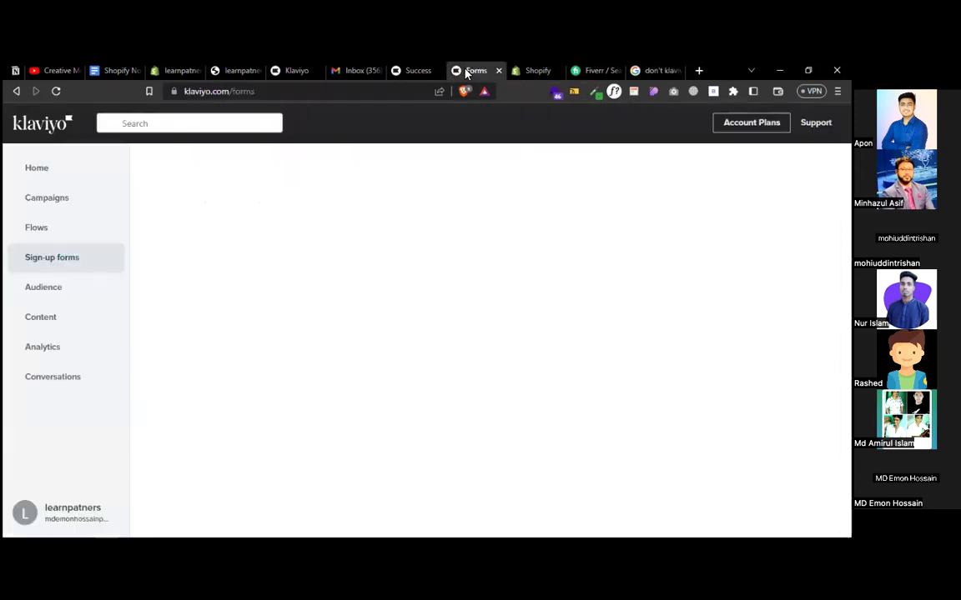
- Browse Audience > Lists & segments, peek at New Subscribers, then open the Newsletter list
left_click(53, 287)
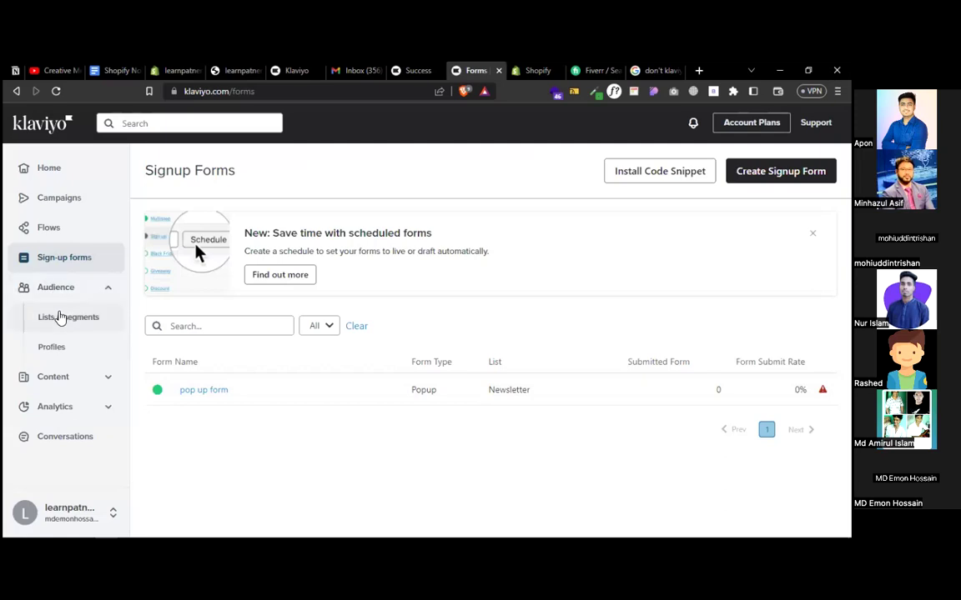
left_click(61, 317)
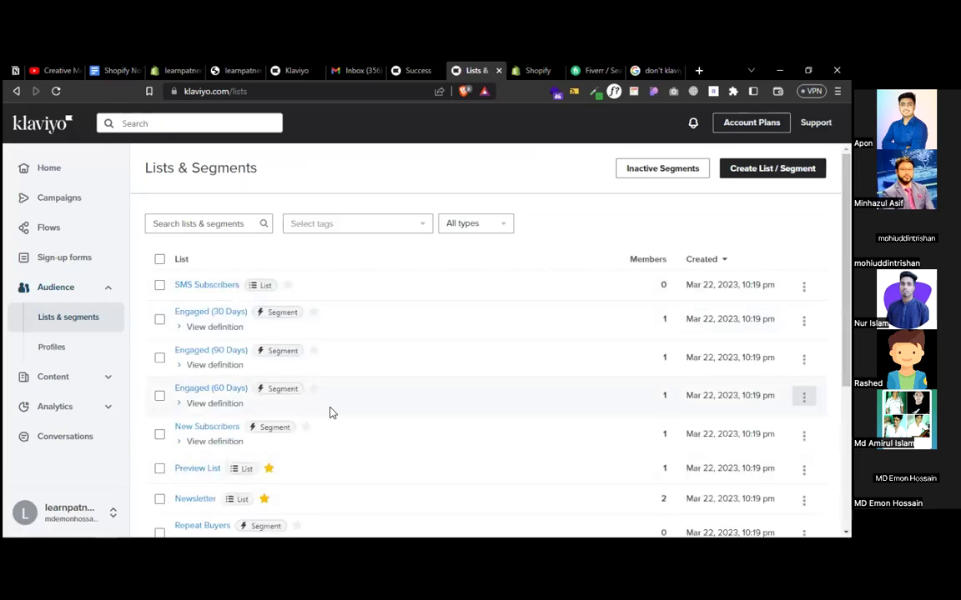
scroll(330, 412, "down", 4)
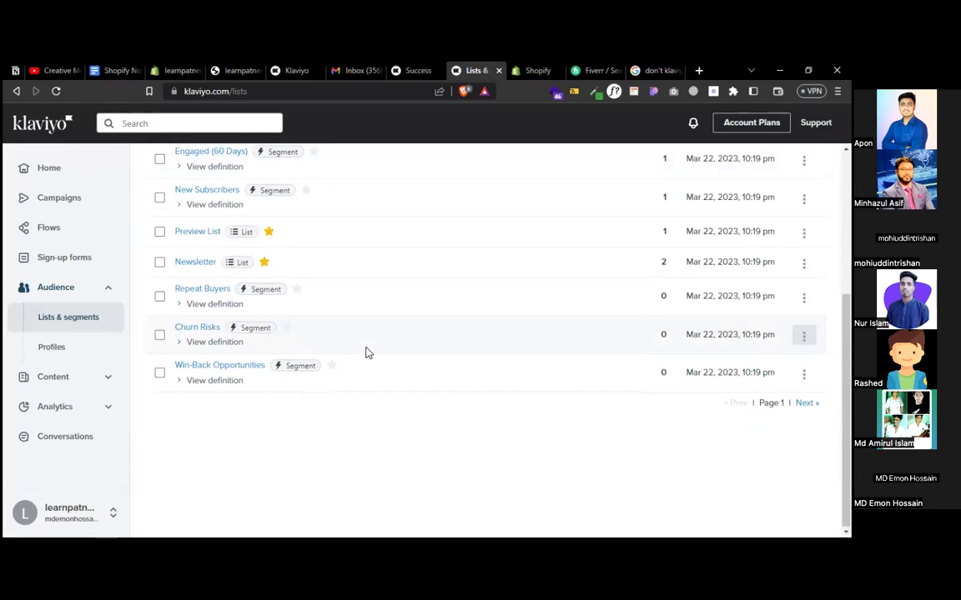
scroll(364, 353, "up", 5)
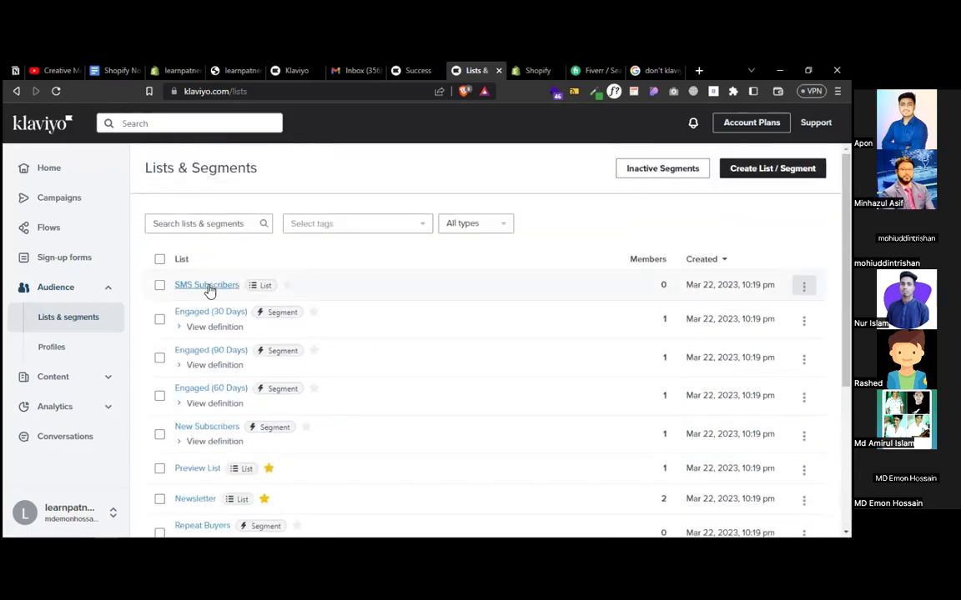
scroll(236, 393, "down", 1)
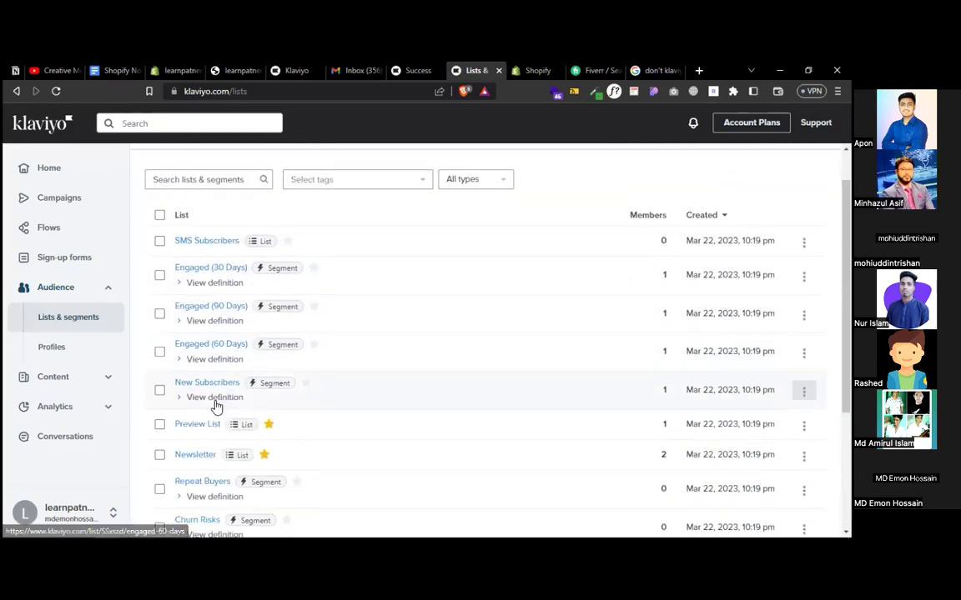
left_click(200, 385)
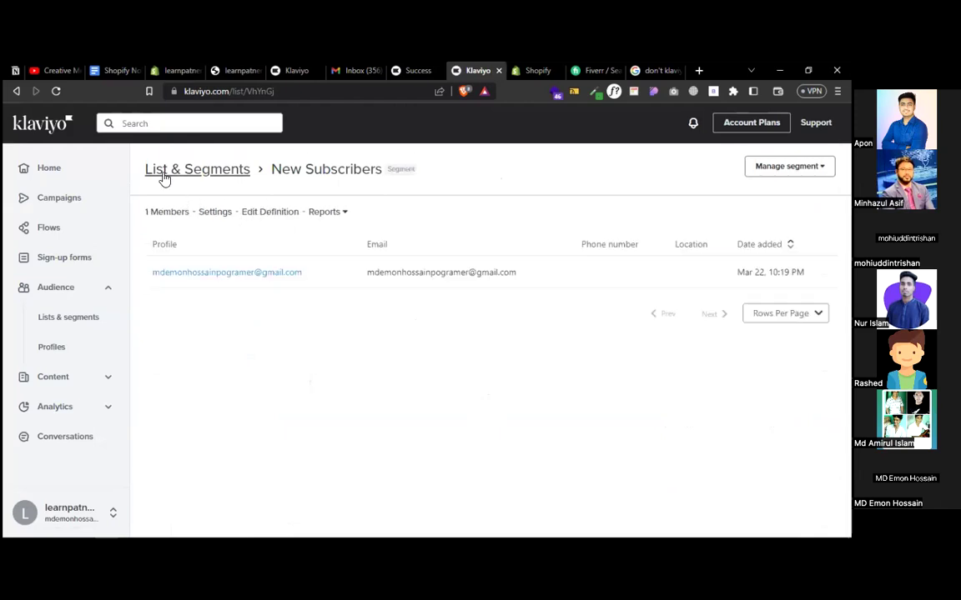
left_click(68, 322)
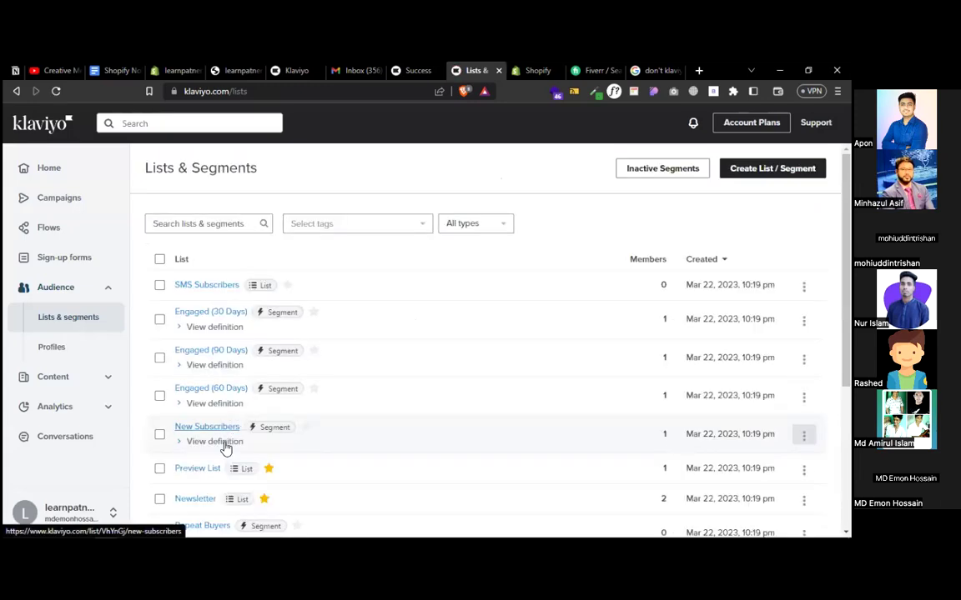
left_click(195, 499)
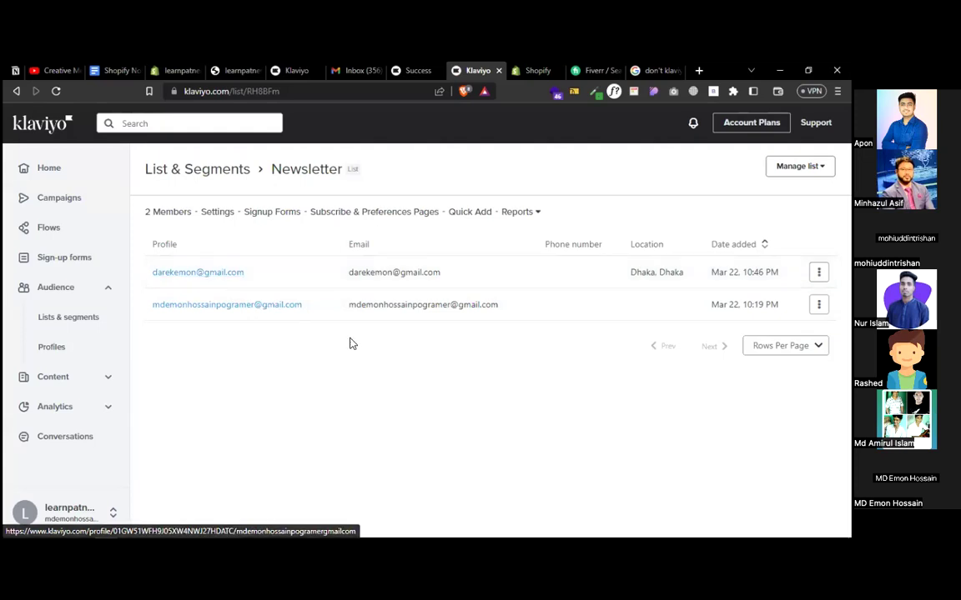
- Recheck the single opt-in help screenshot and confirmation page, then view the Manage list options
left_click(648, 71)
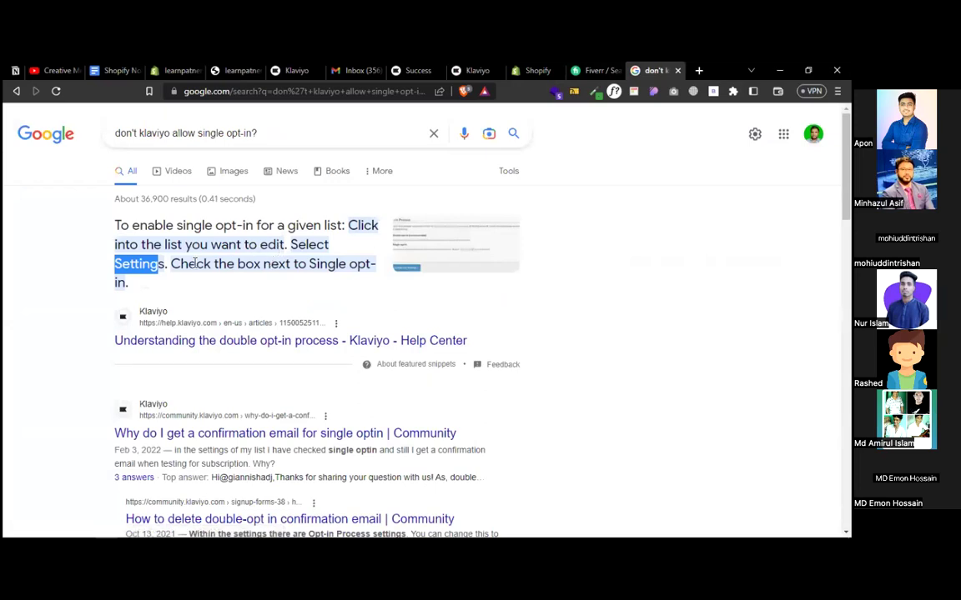
left_click(417, 258)
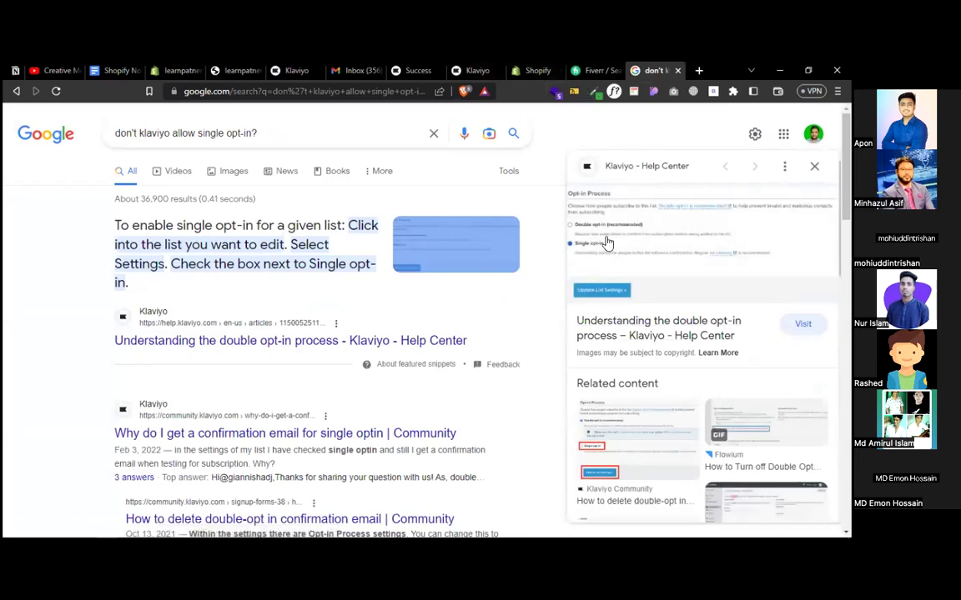
left_click(467, 74)
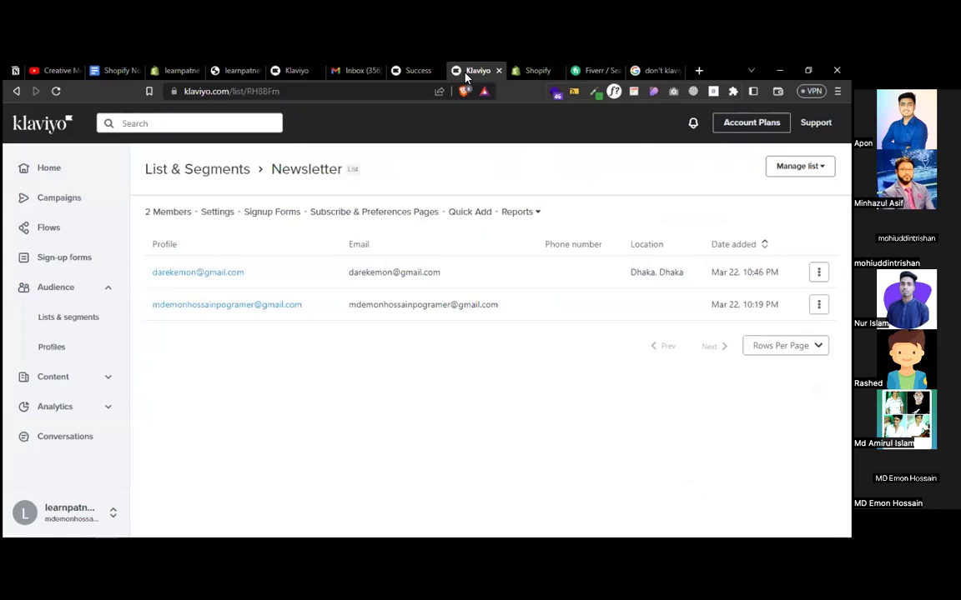
left_click(421, 71)
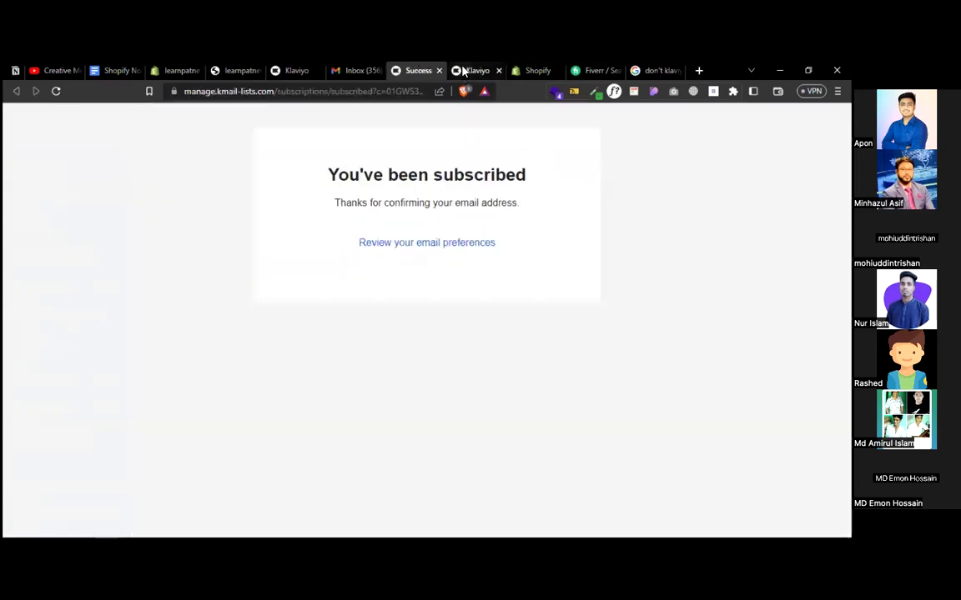
left_click(465, 73)
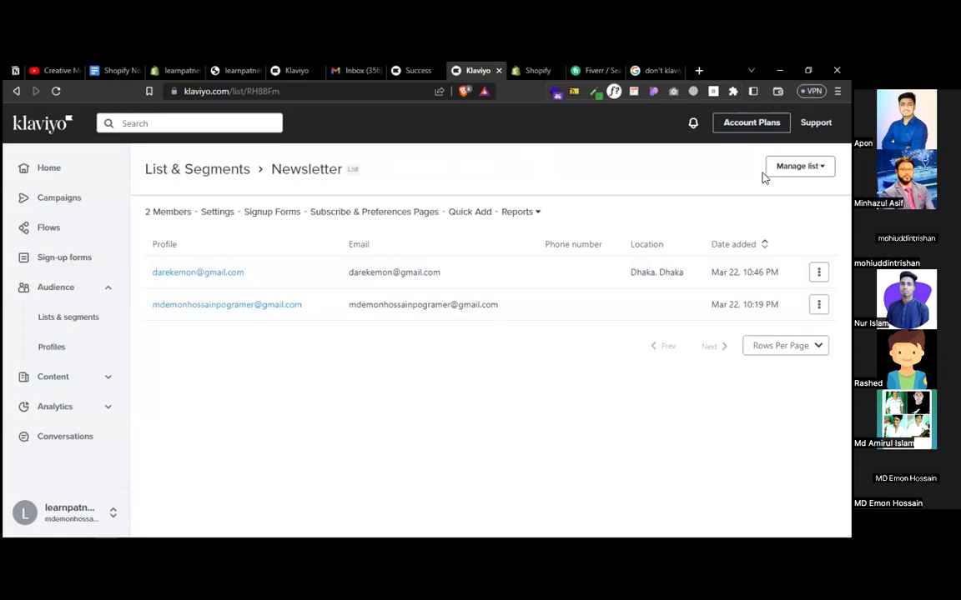
left_click(792, 167)
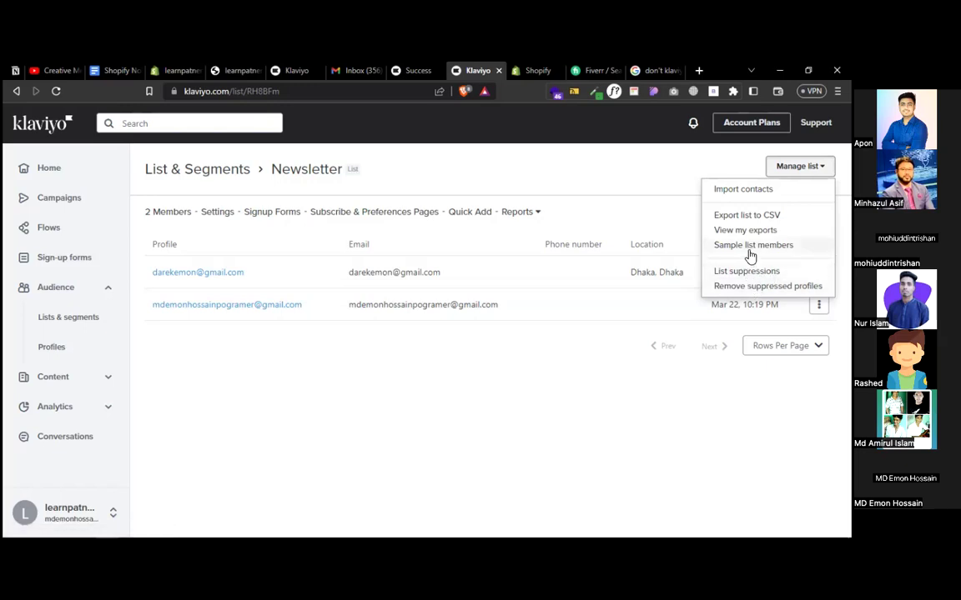
left_click(546, 399)
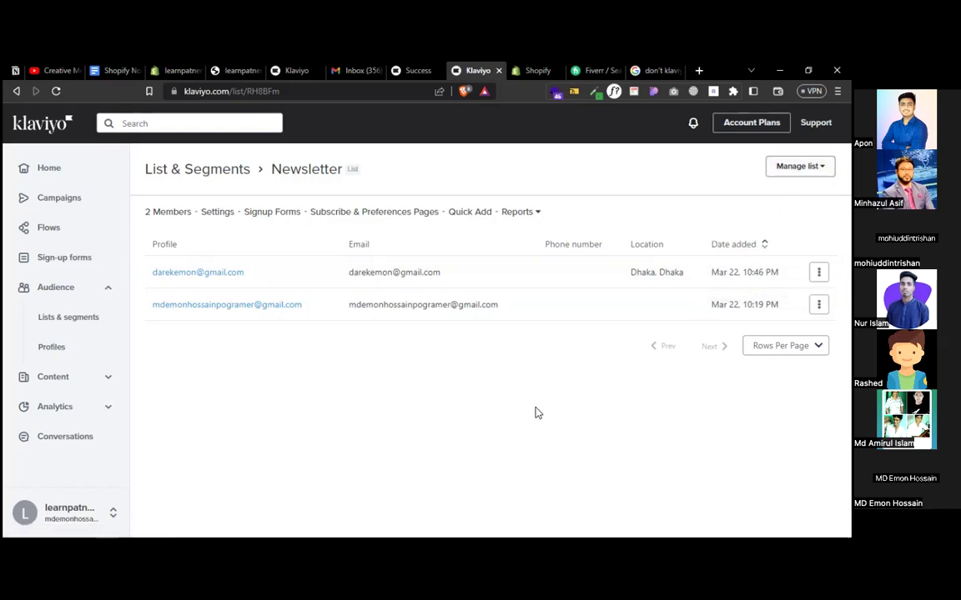
- Switch the Newsletter list's Opt-in Process to Single opt-in and update the list settings
left_click(217, 213)
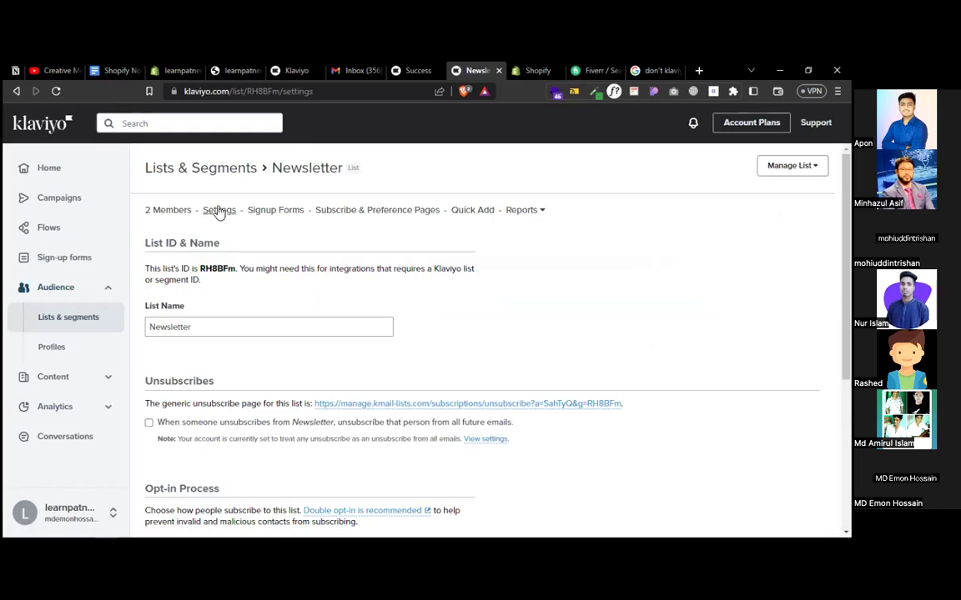
scroll(525, 290, "down", 3)
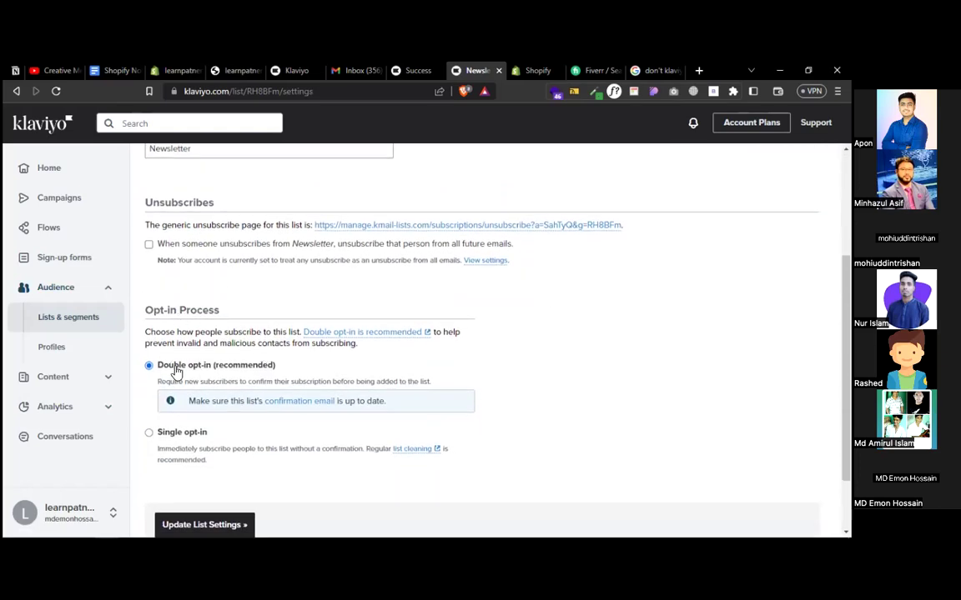
left_click(149, 432)
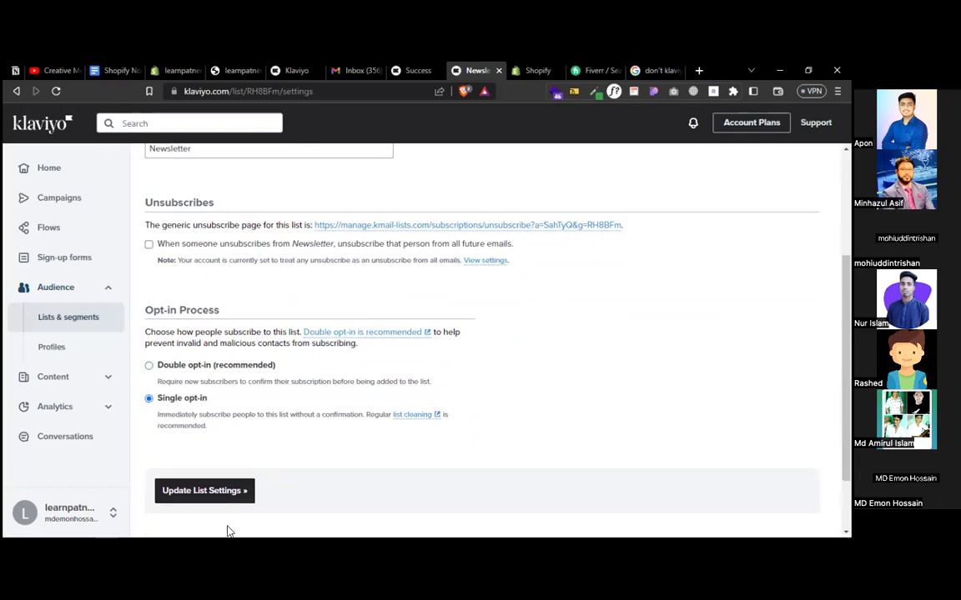
left_click(207, 488)
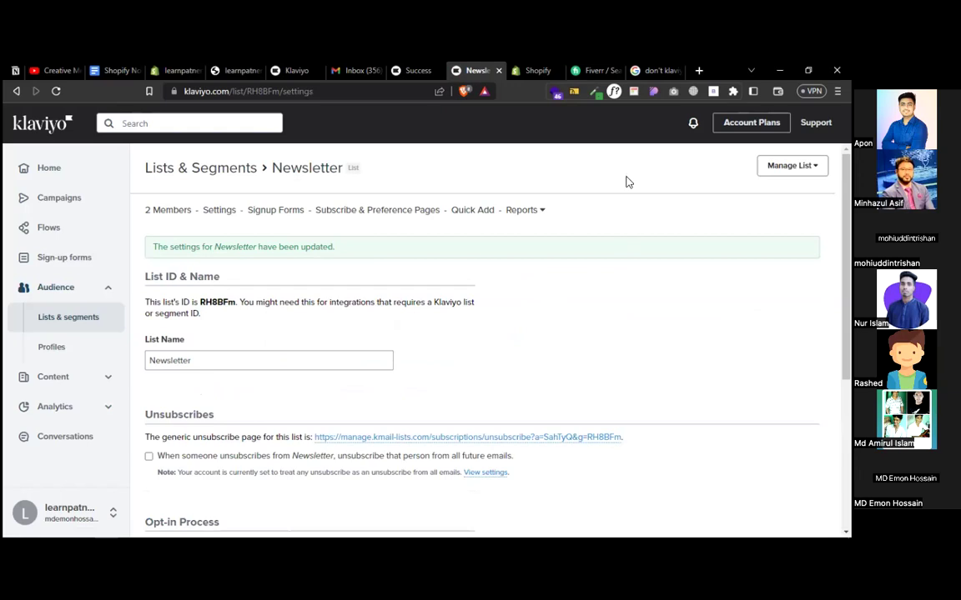
left_click(648, 73)
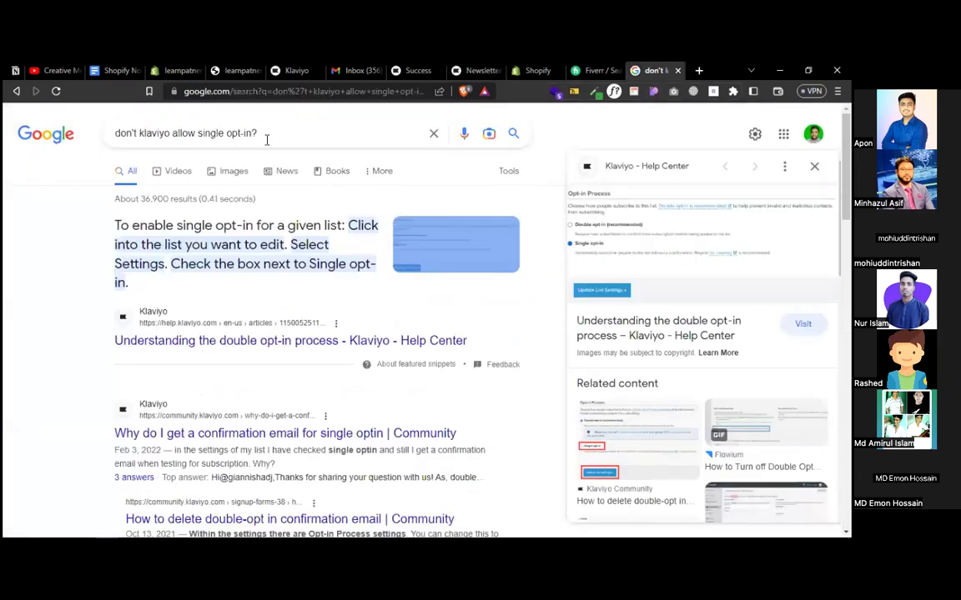
- Review the single opt-in search query and answer, then go back to the Newsletter list settings
left_click_drag(256, 125, 80, 125)
left_click(82, 237)
left_click(474, 70)
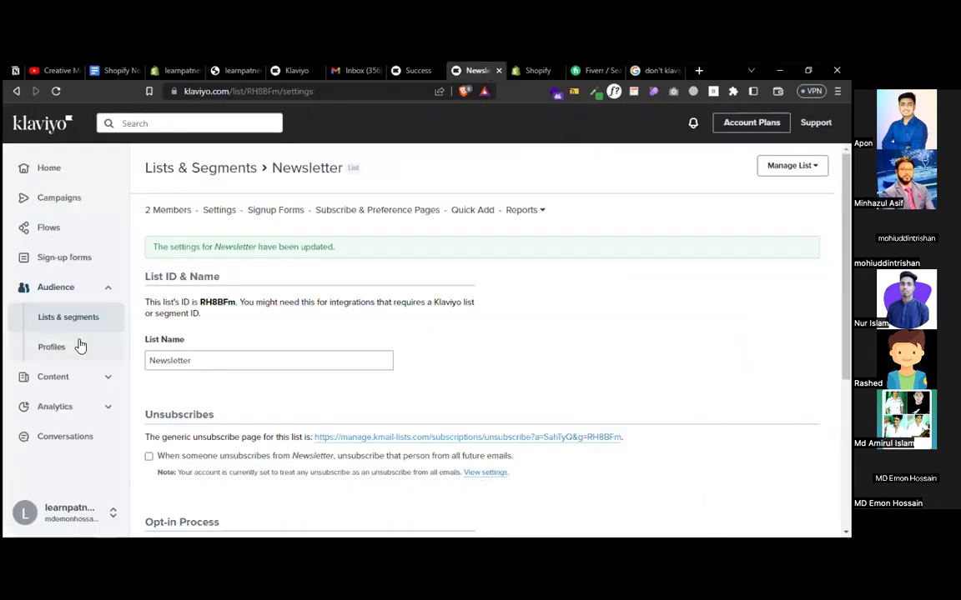
- Create a new sign-up form, filter to Coupons & Offers, and pick the Mobile-only tap-to-text discount template
left_click(65, 259)
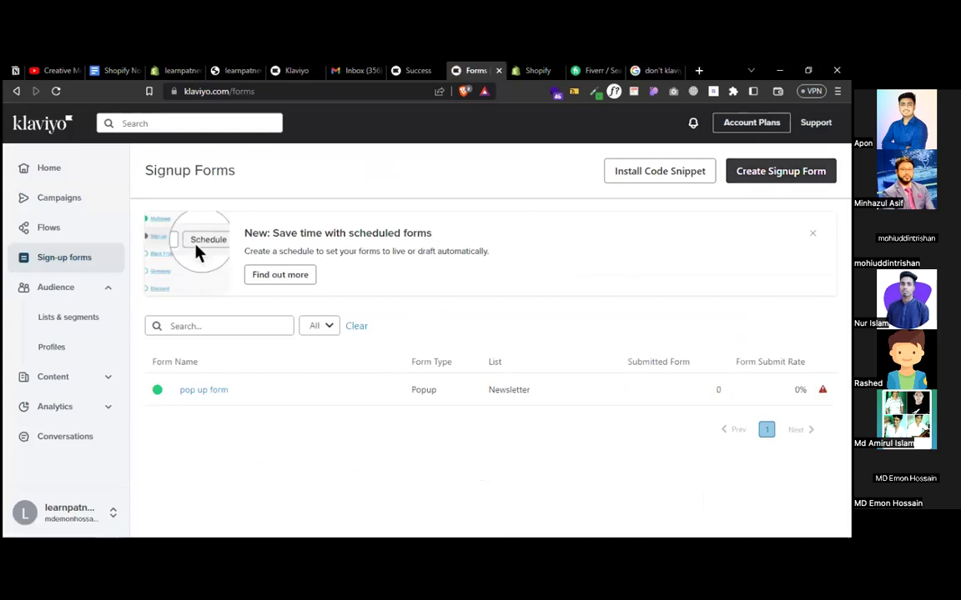
left_click(780, 171)
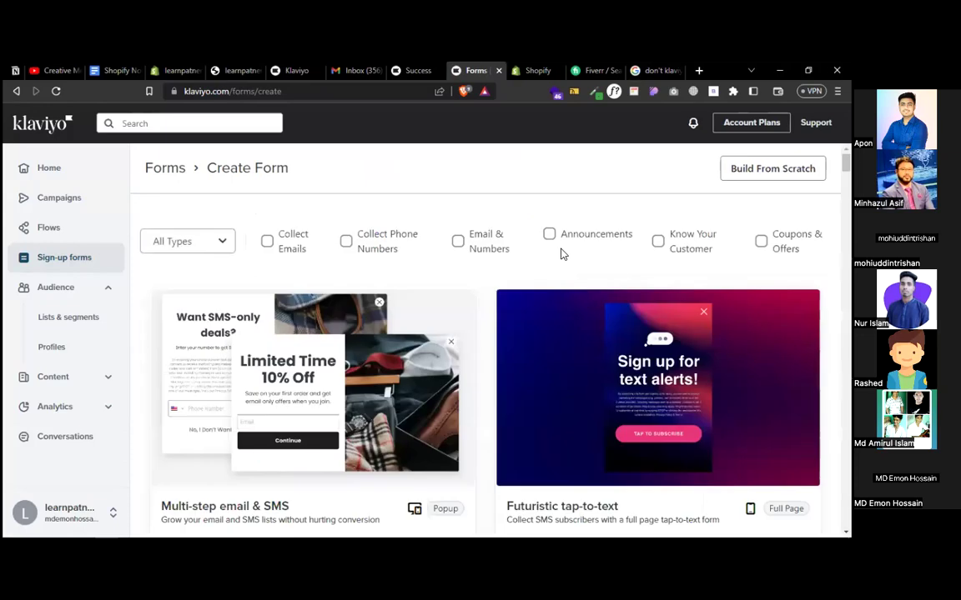
scroll(433, 343, "down", 1)
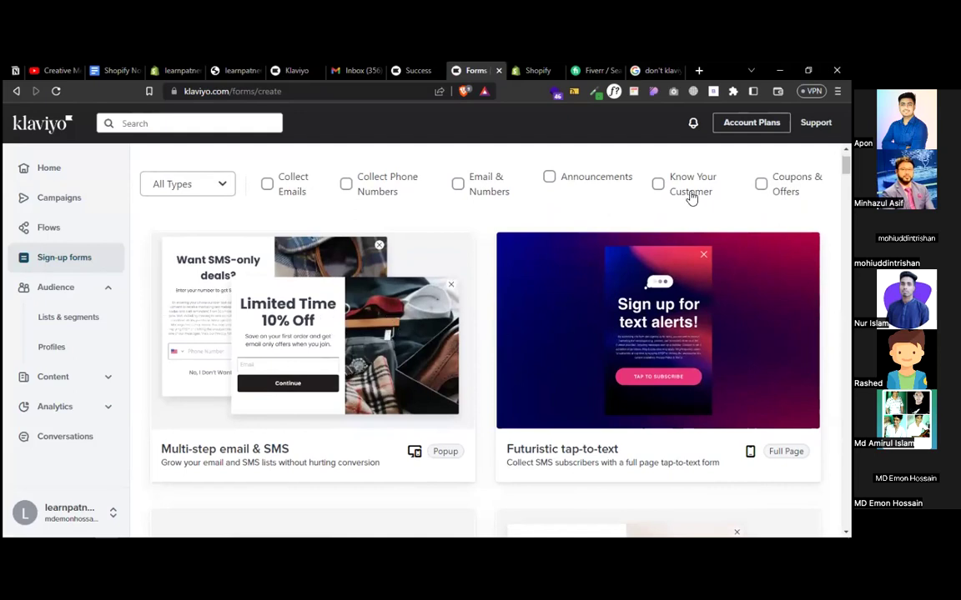
left_click(760, 184)
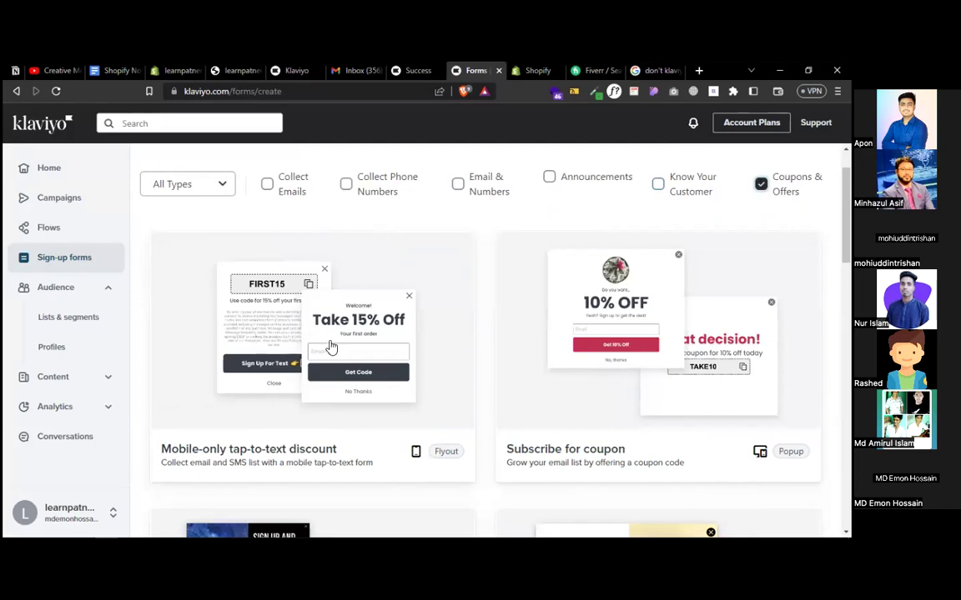
left_click(317, 354)
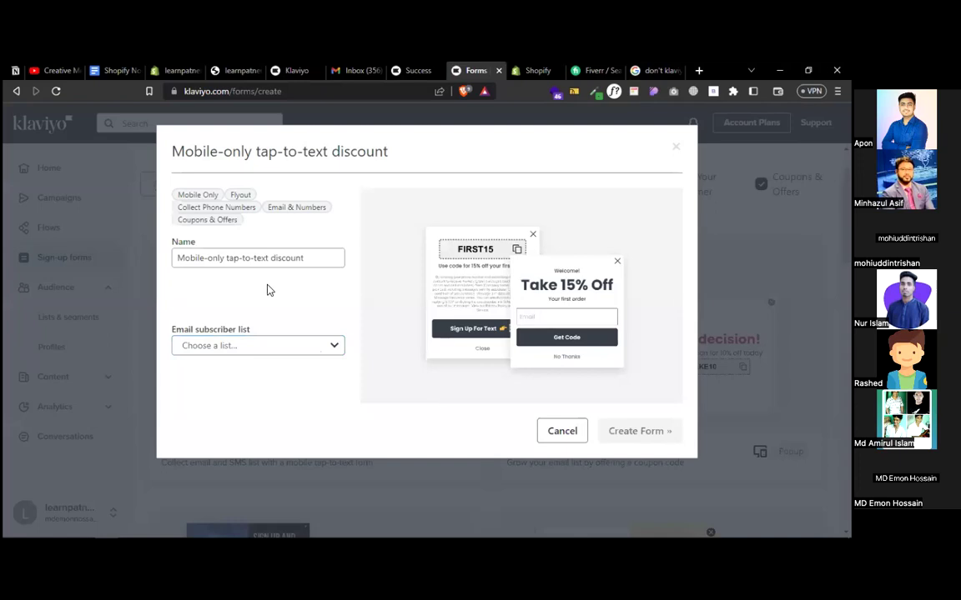
- Name the form 'Coupon form' and choose Newsletter as its email subscriber list
left_click_drag(320, 257, 174, 259)
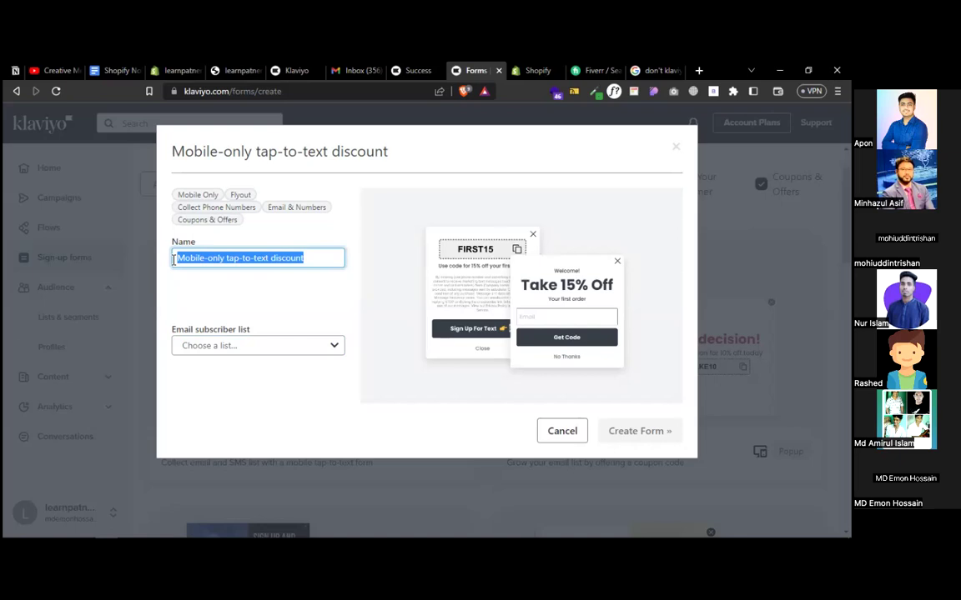
type("Coupon form")
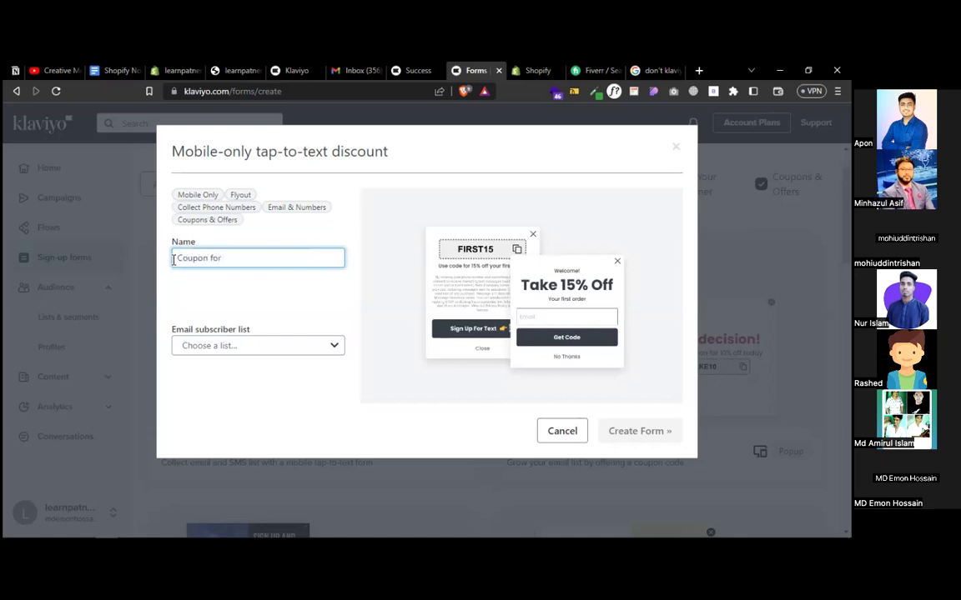
left_click(230, 345)
left_click(211, 414)
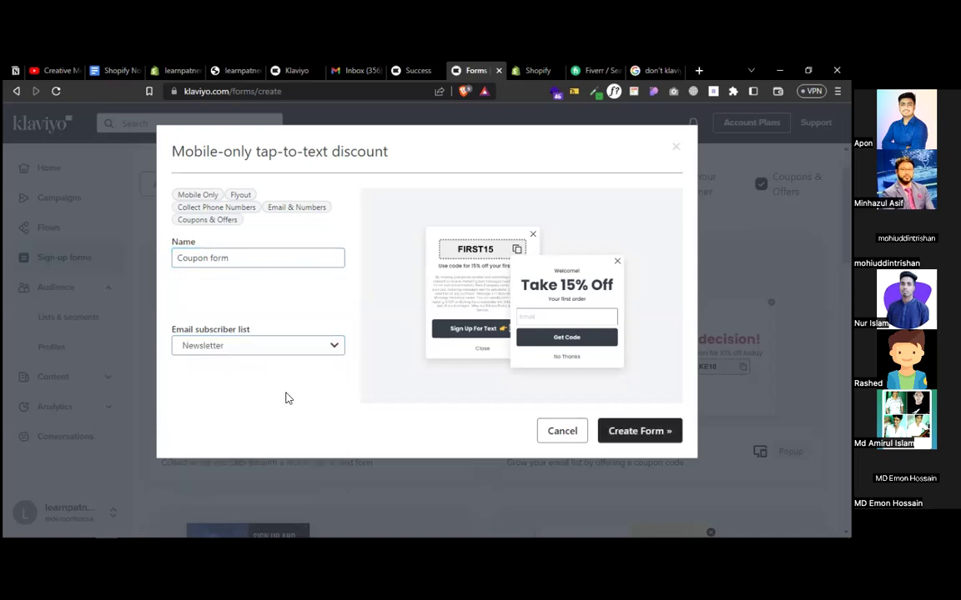
- Create the Coupon form and delete its SMS Opt-In step, keeping Email Opt-In and Success
left_click(634, 432)
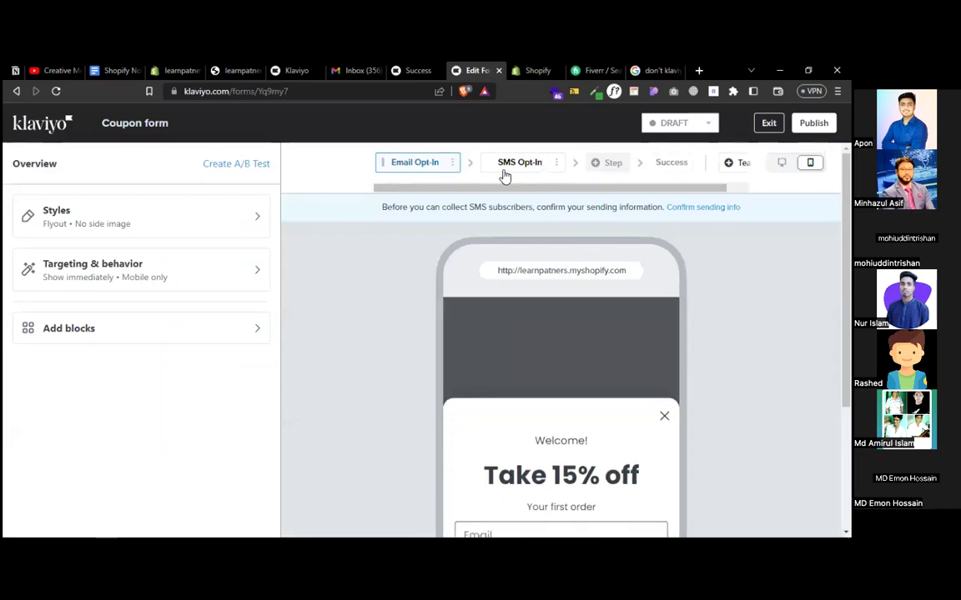
left_click(556, 163)
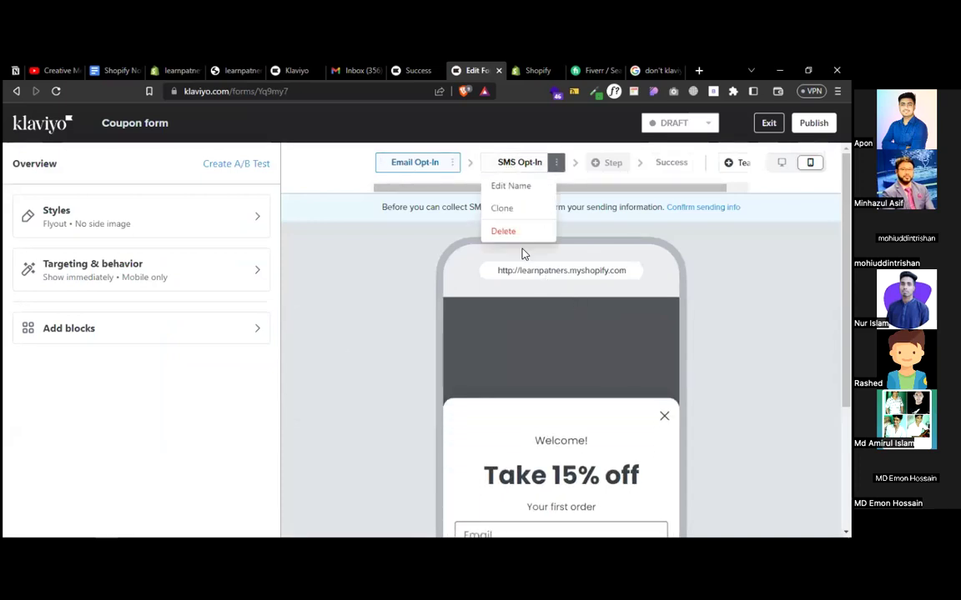
left_click(506, 233)
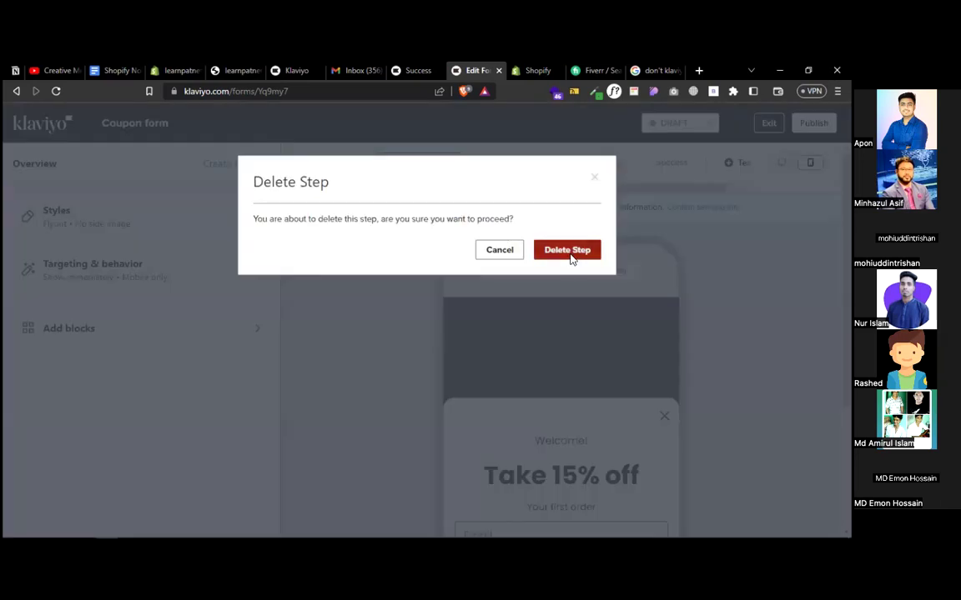
left_click(567, 251)
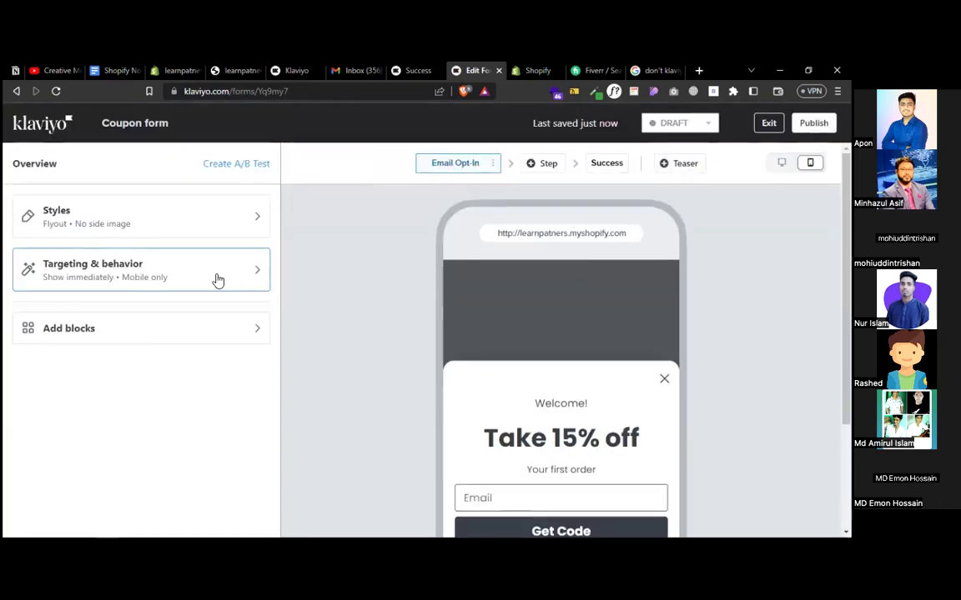
scroll(467, 351, "down", 1)
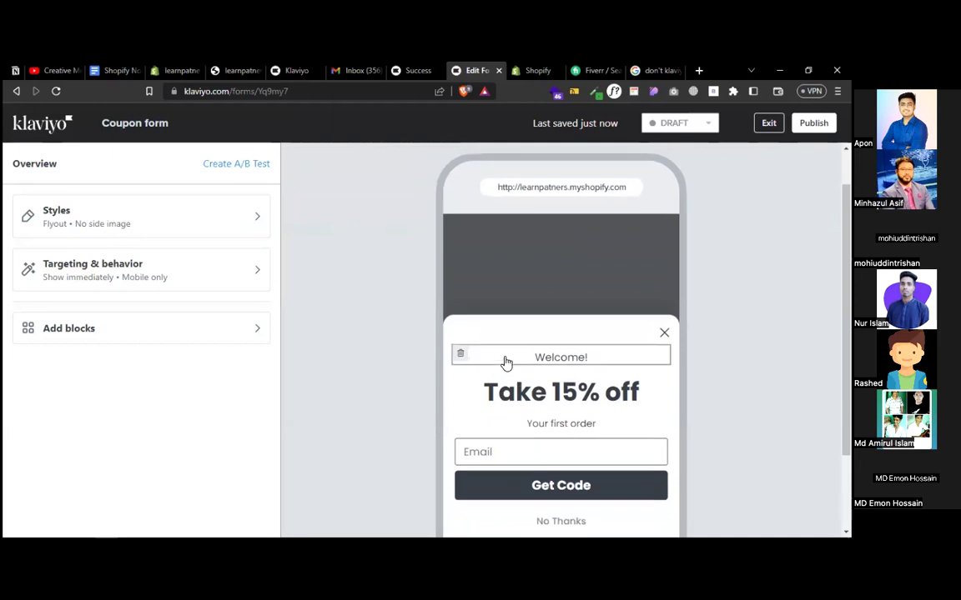
scroll(504, 363, "up", 1)
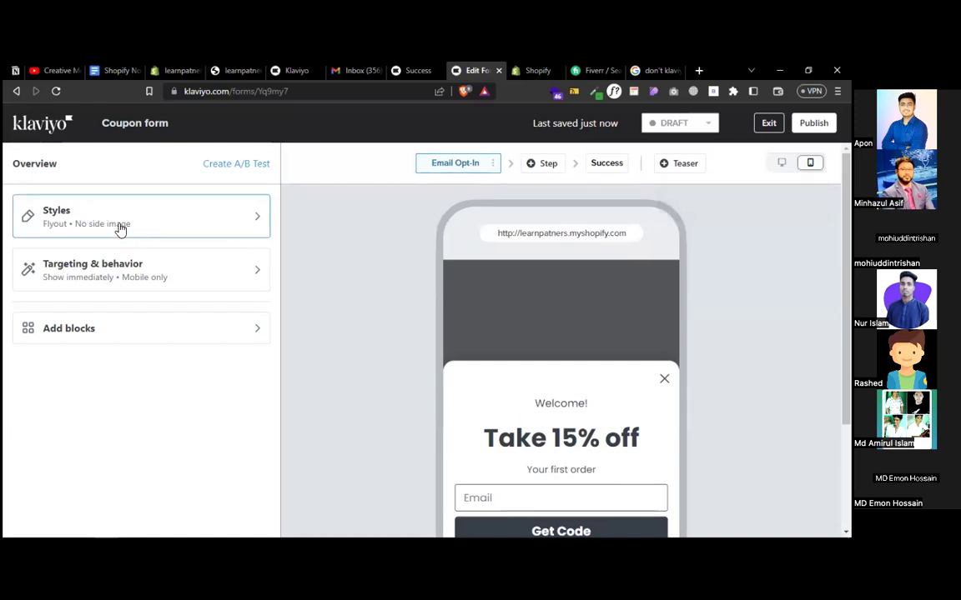
- Set the Coupon form's Targeting & behavior Devices option to All Devices
left_click(117, 267)
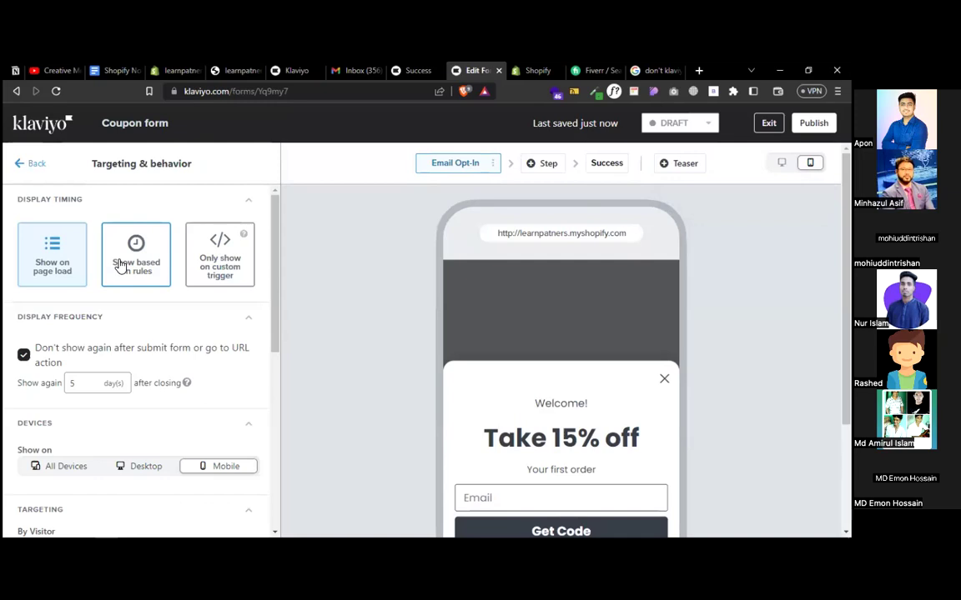
scroll(116, 313, "down", 3)
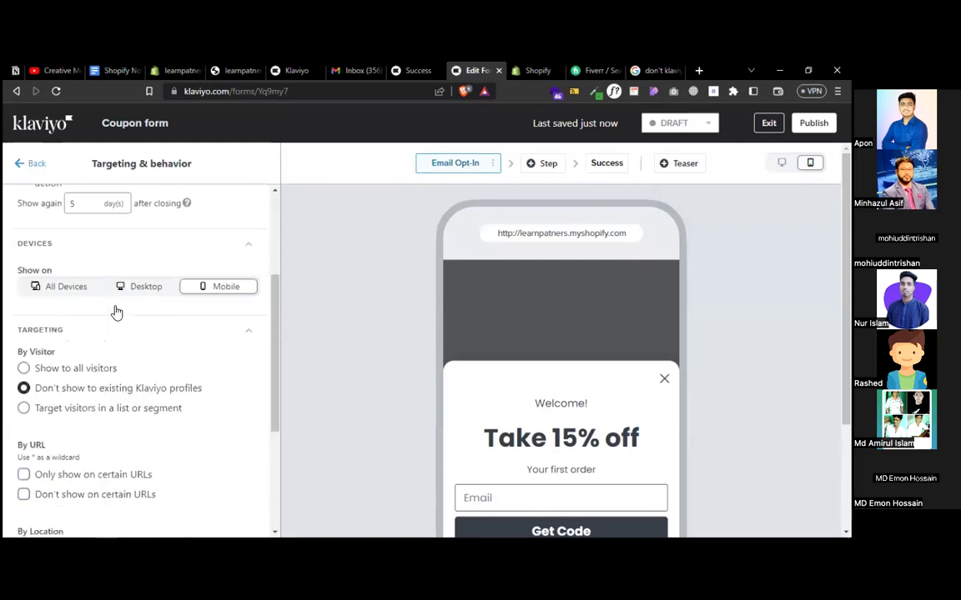
left_click(34, 274)
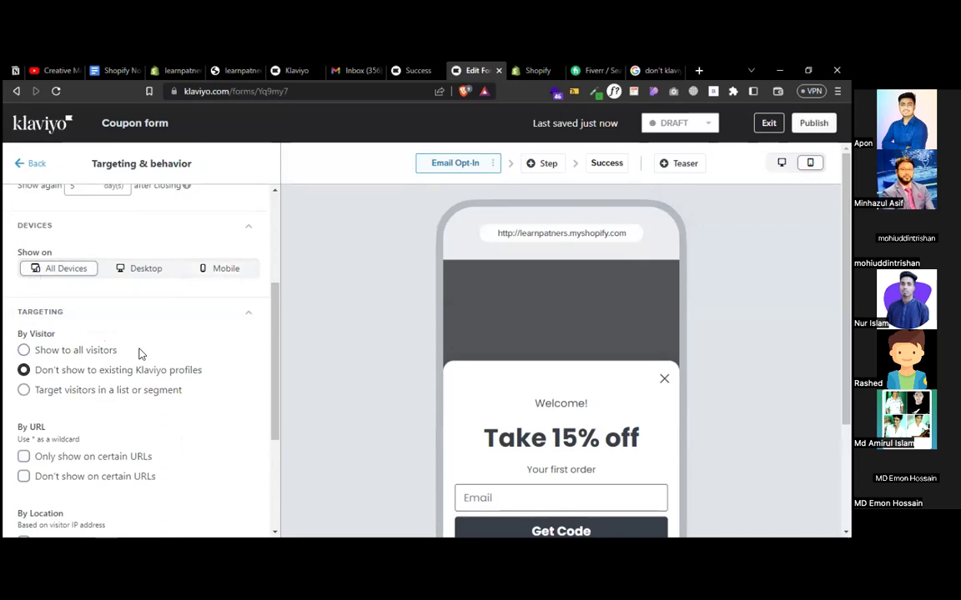
scroll(139, 354, "up", 3)
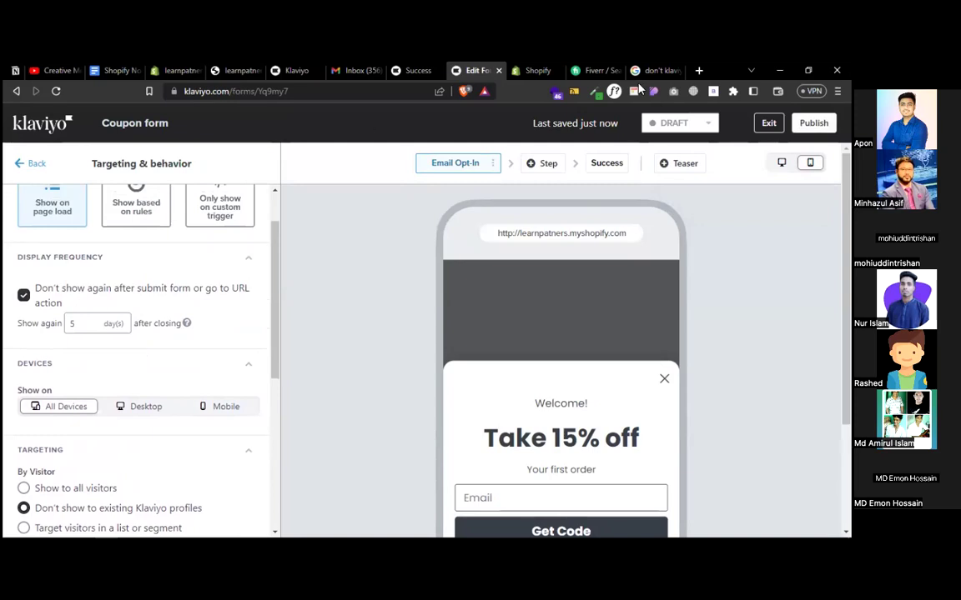
- Search Google for 'twillo' and open the Twilio website in a new tab
left_click(699, 71)
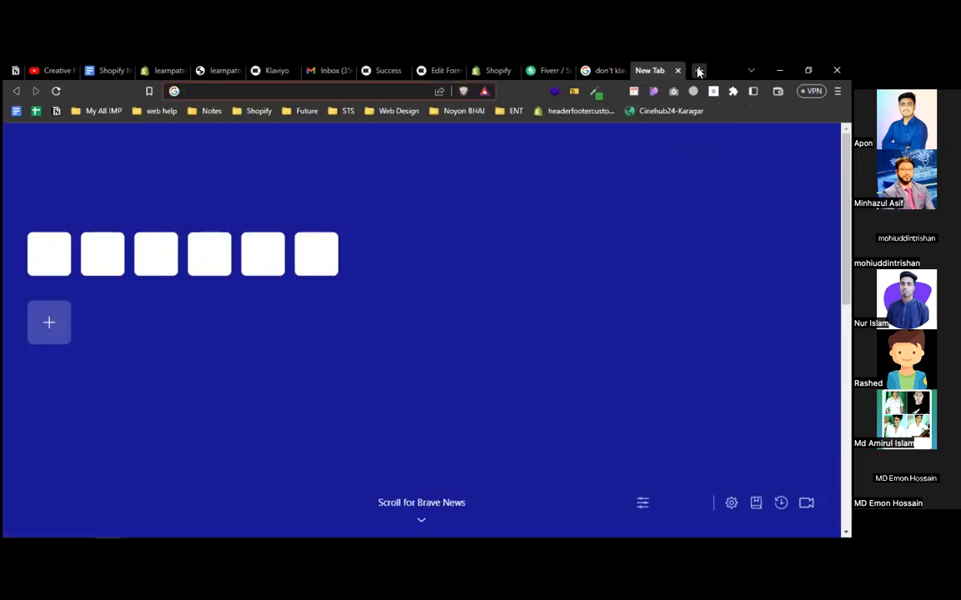
type("twillo")
key("Return")
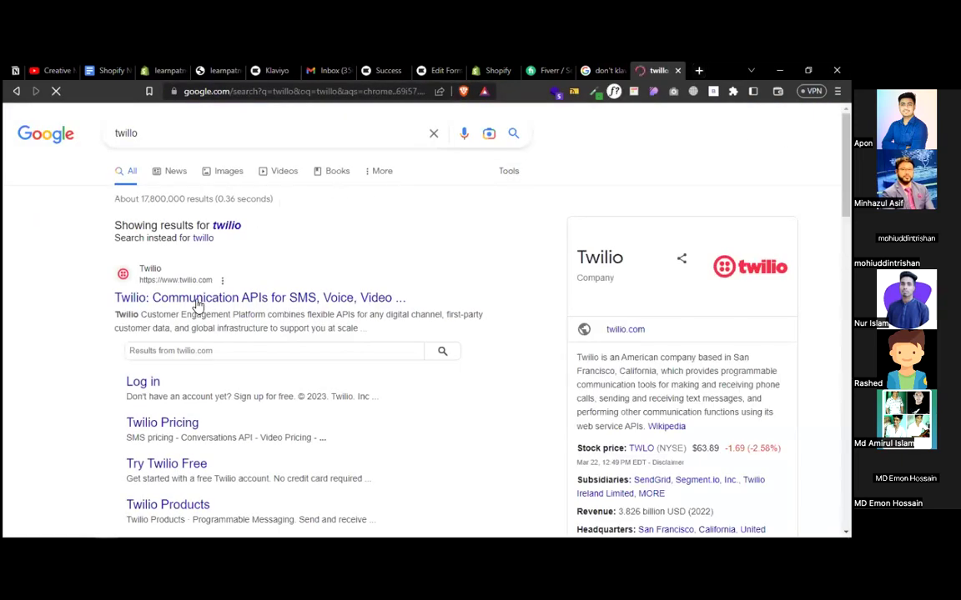
left_click(198, 304)
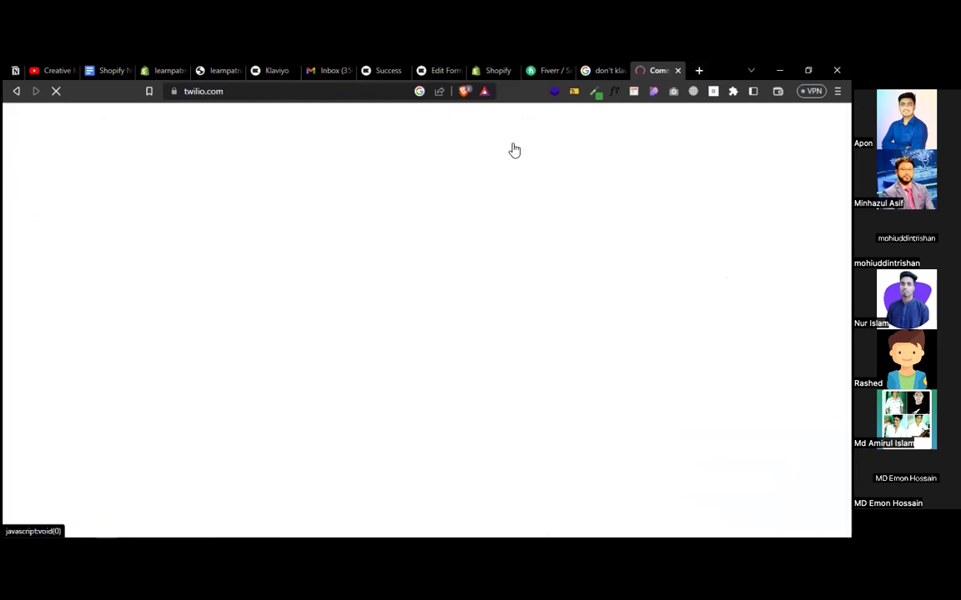
left_click(433, 72)
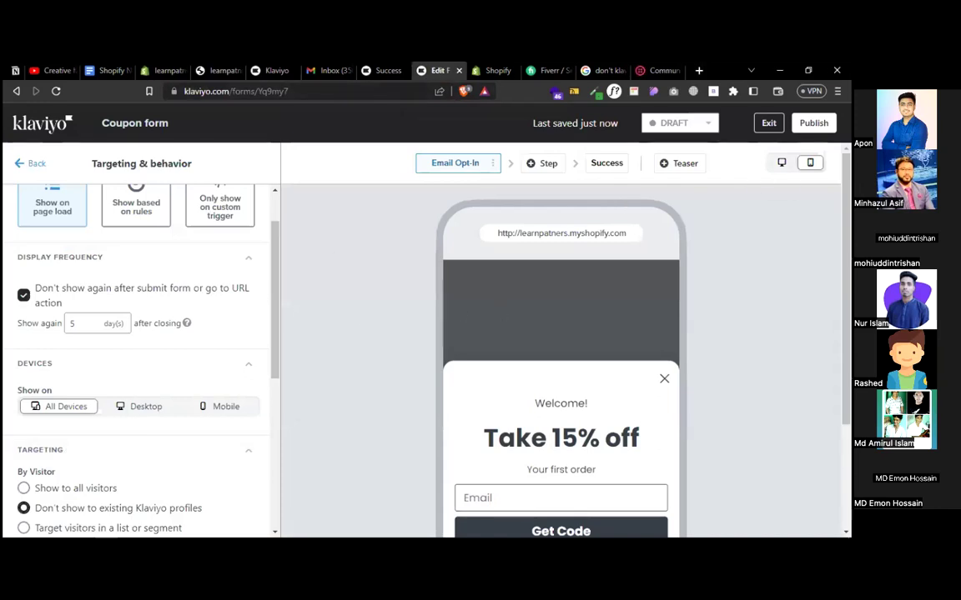
- Preview on Desktop, change the headline to 'Take 30% off', and delete the 'Your first order' block
left_click(781, 162)
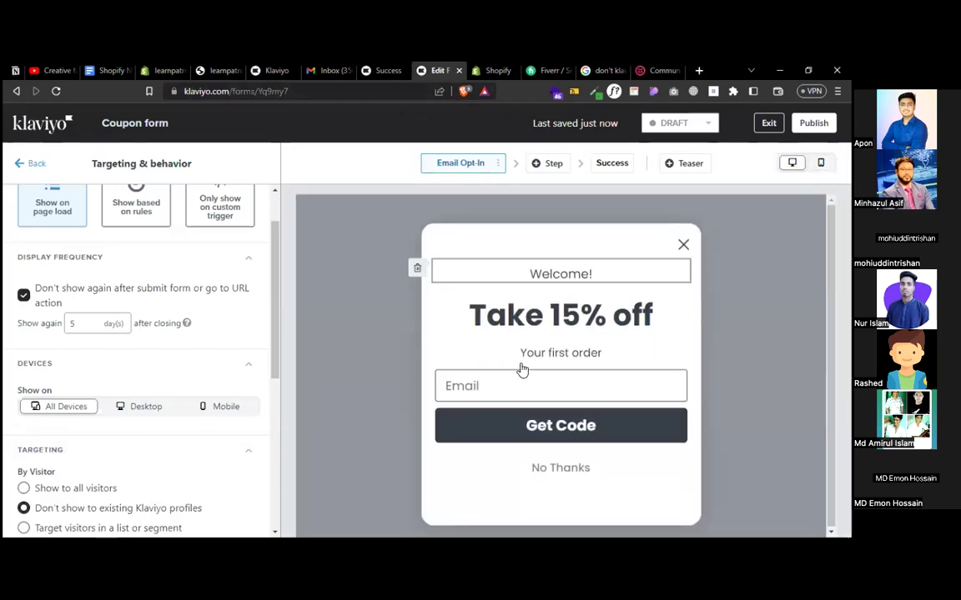
scroll(200, 317, "up", 1)
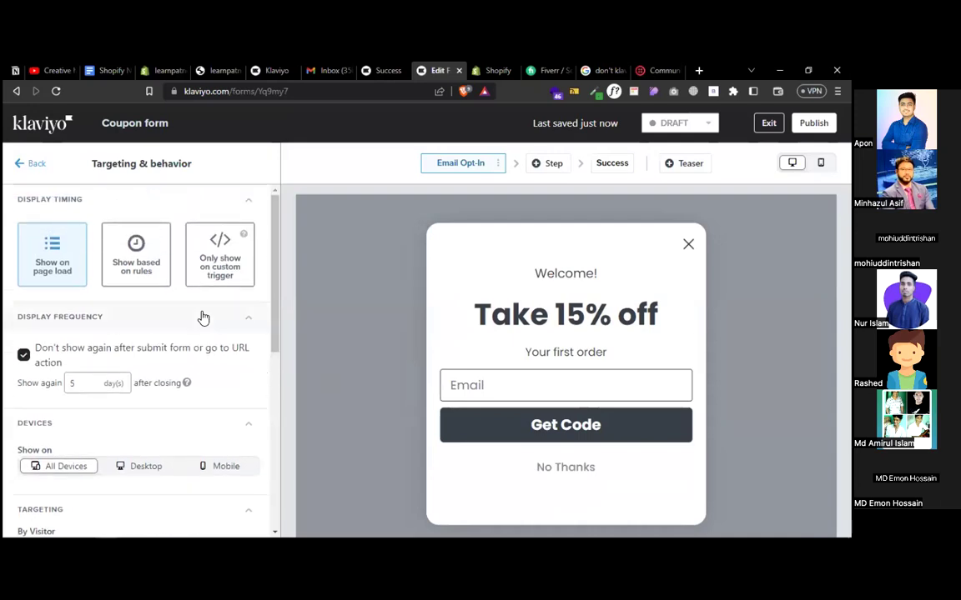
left_click(25, 163)
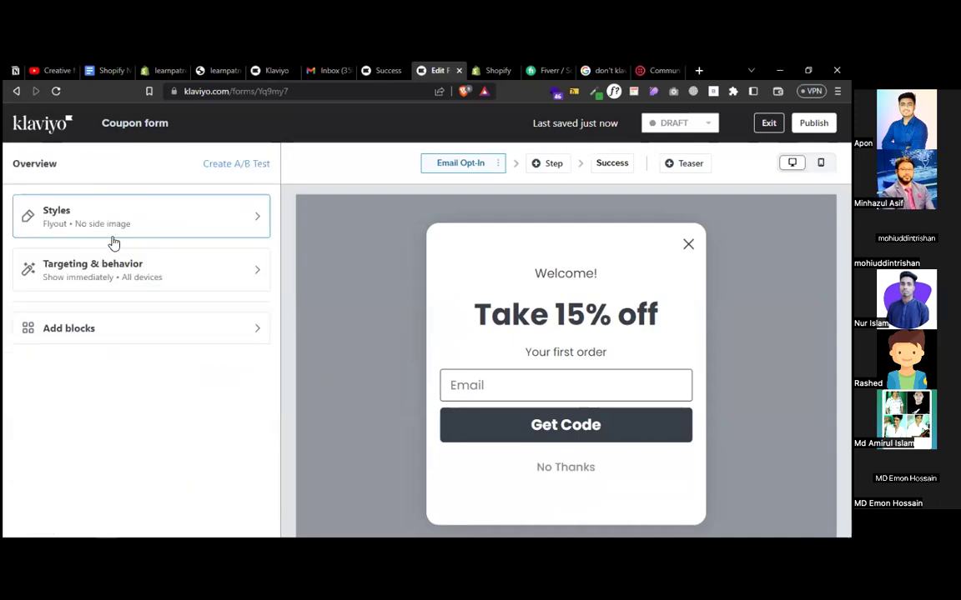
left_click(559, 311)
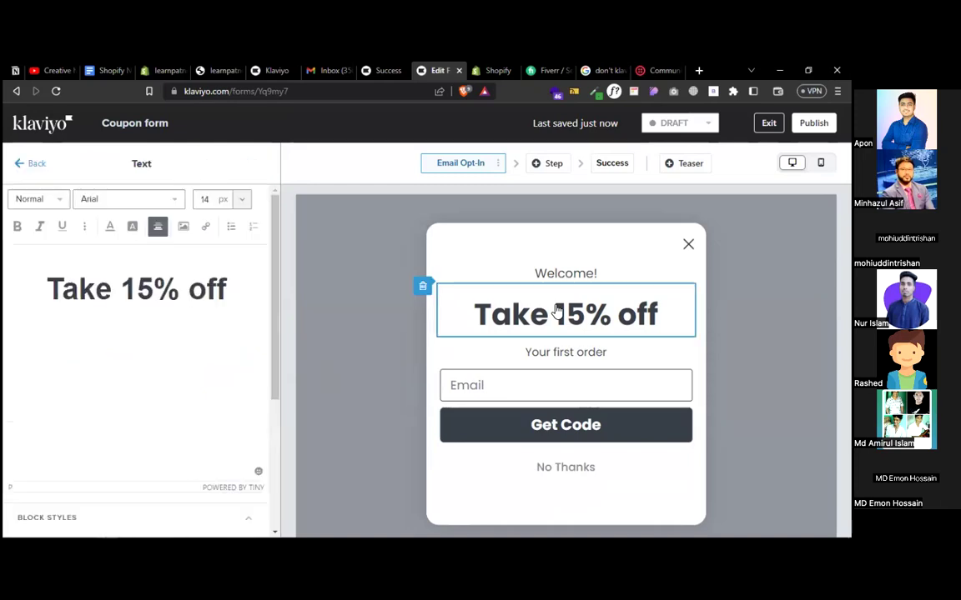
left_click(143, 290)
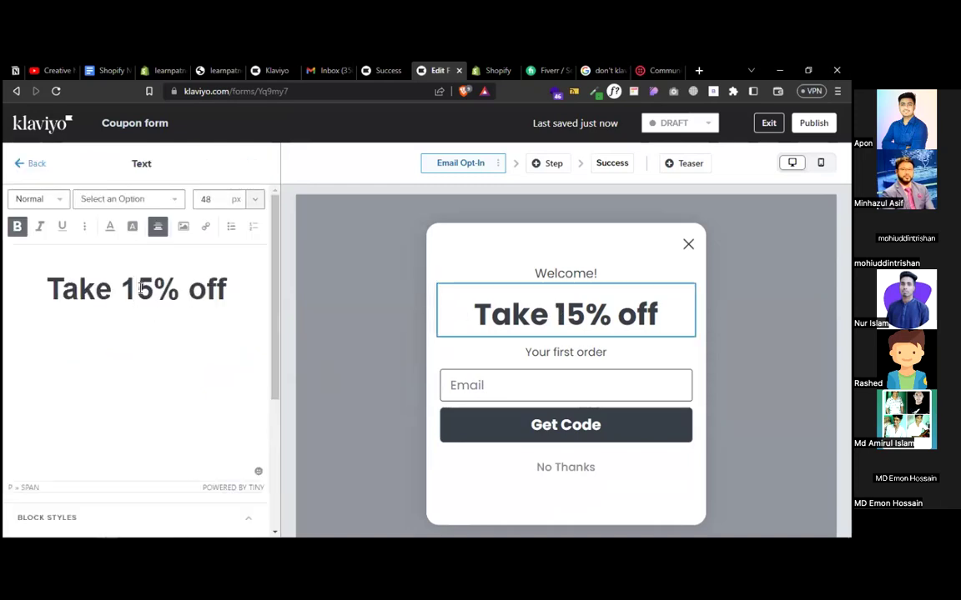
double_click(140, 288)
type("30")
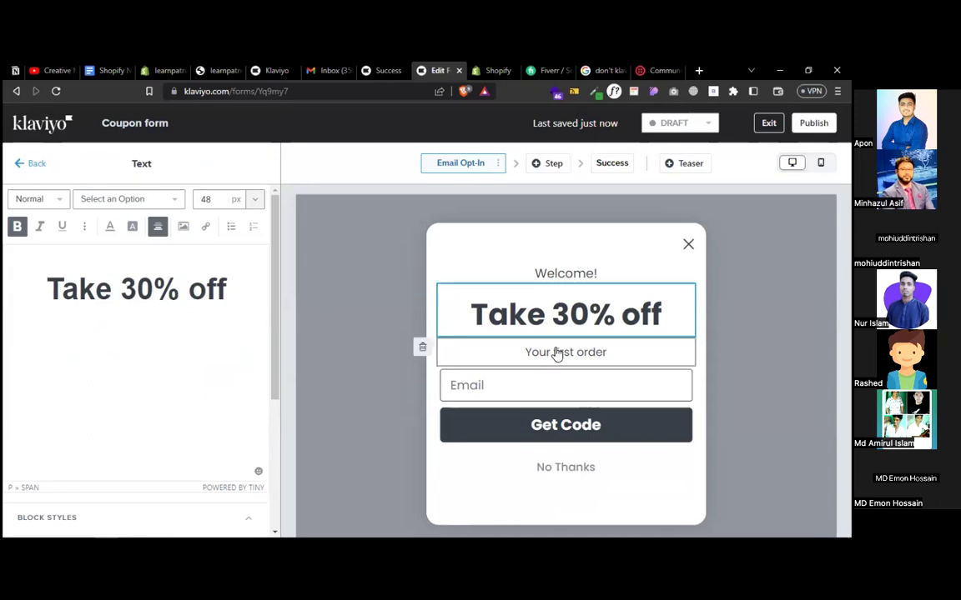
left_click(422, 351)
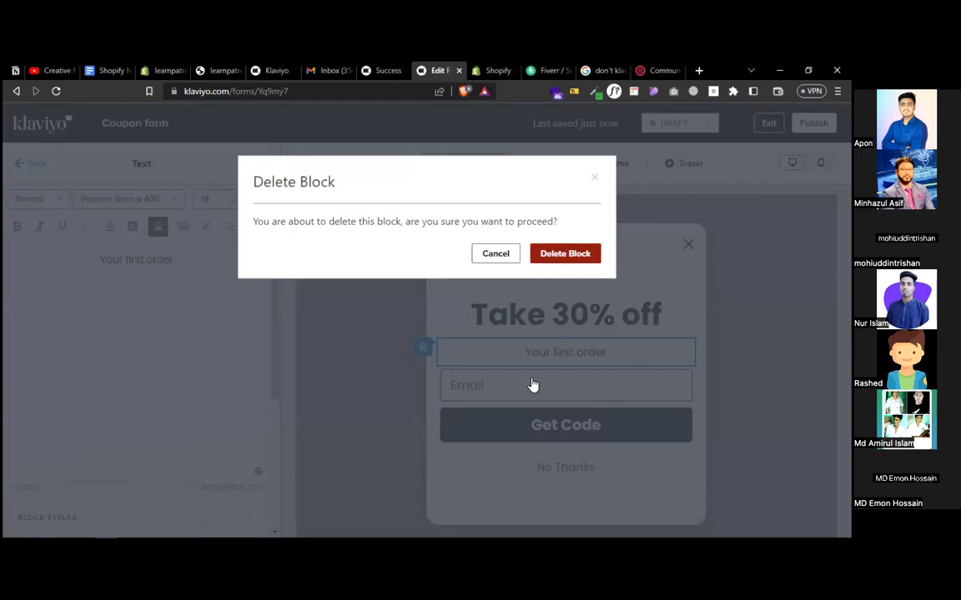
left_click(575, 254)
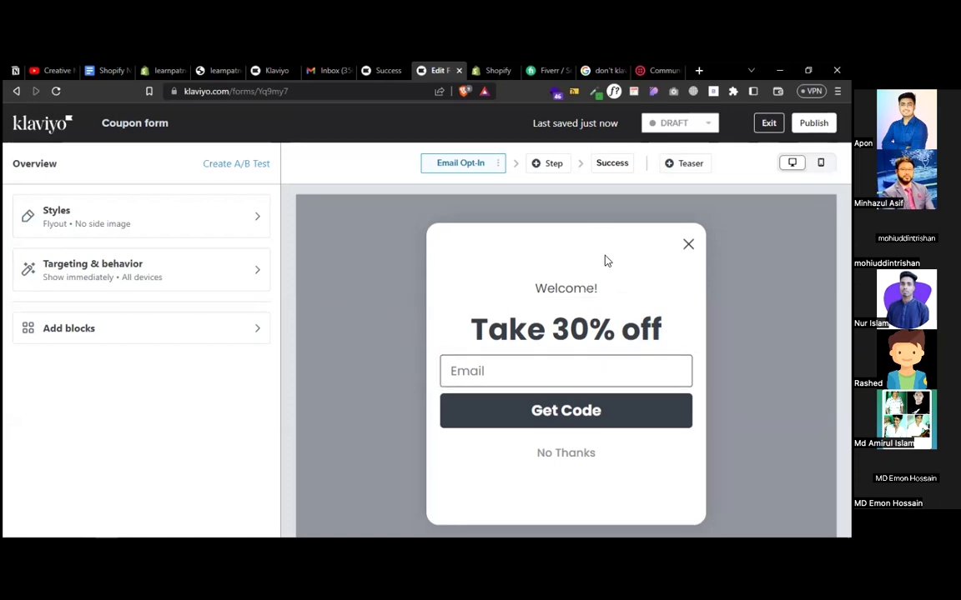
left_click(606, 164)
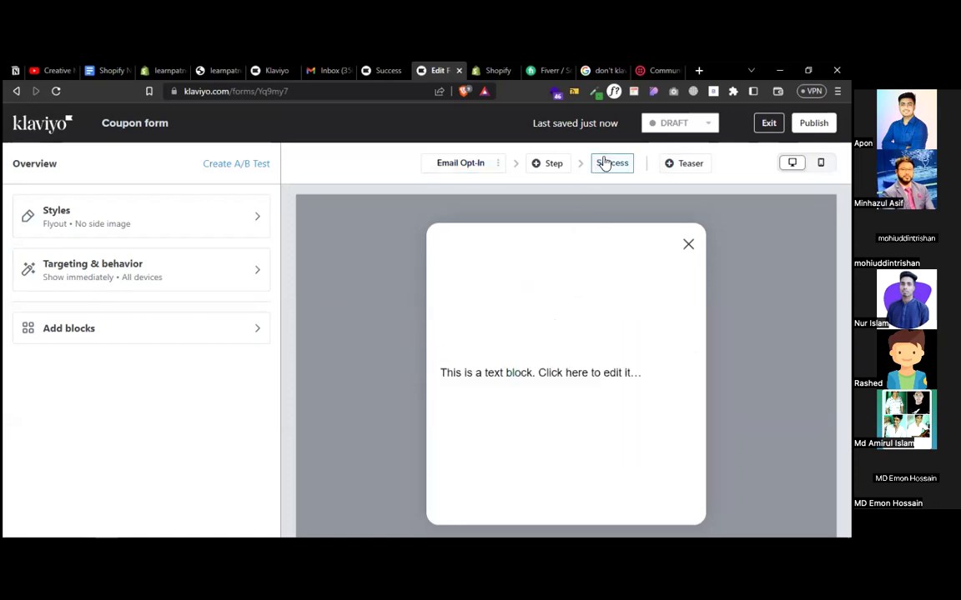
left_click(457, 164)
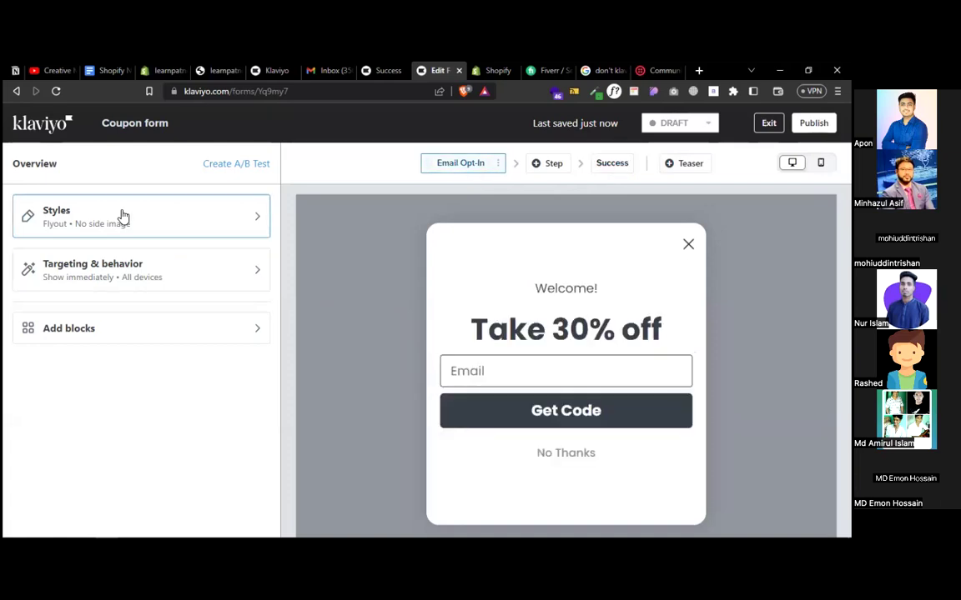
left_click(122, 281)
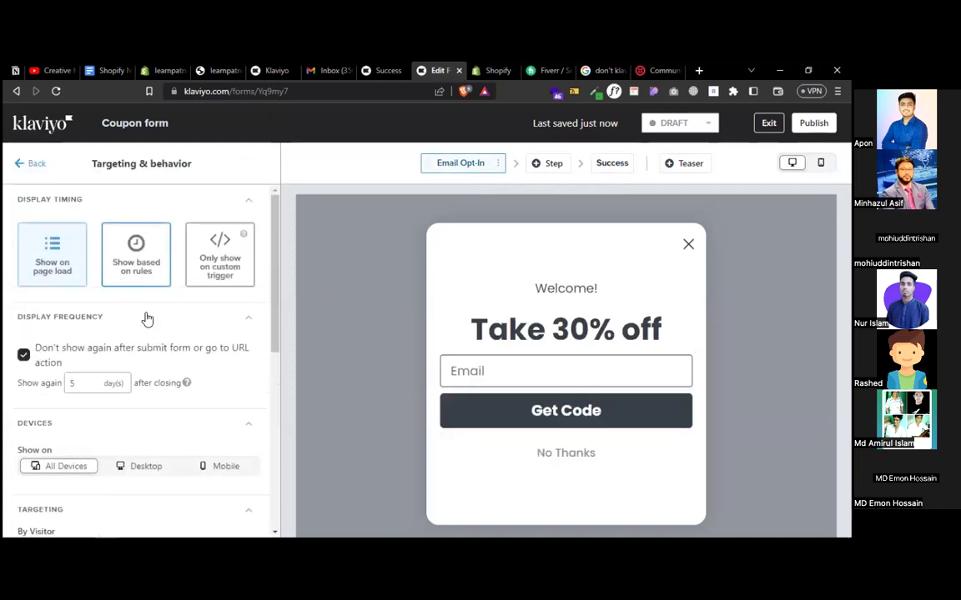
scroll(171, 350, "down", 5)
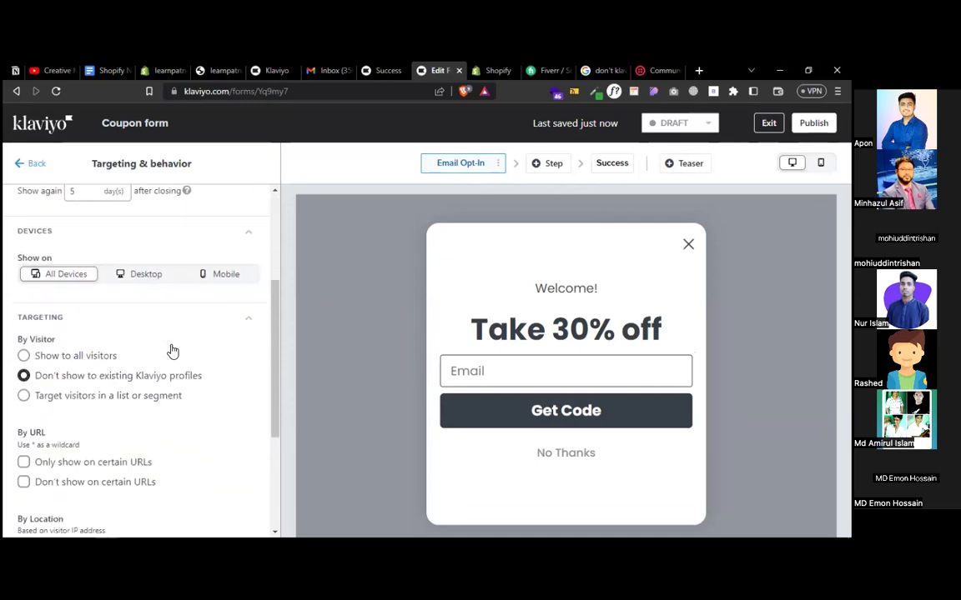
scroll(171, 350, "down", 3)
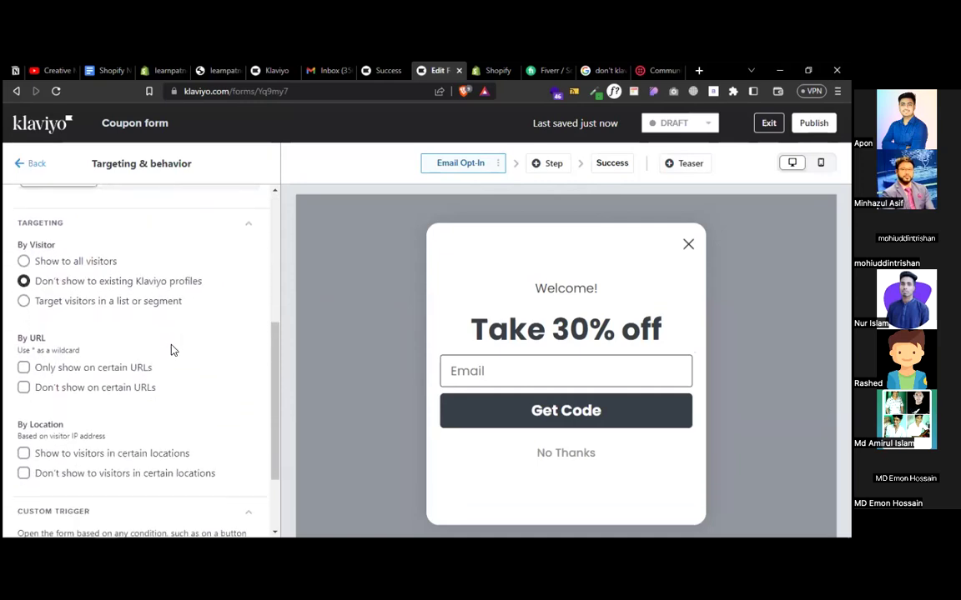
scroll(171, 350, "down", 3)
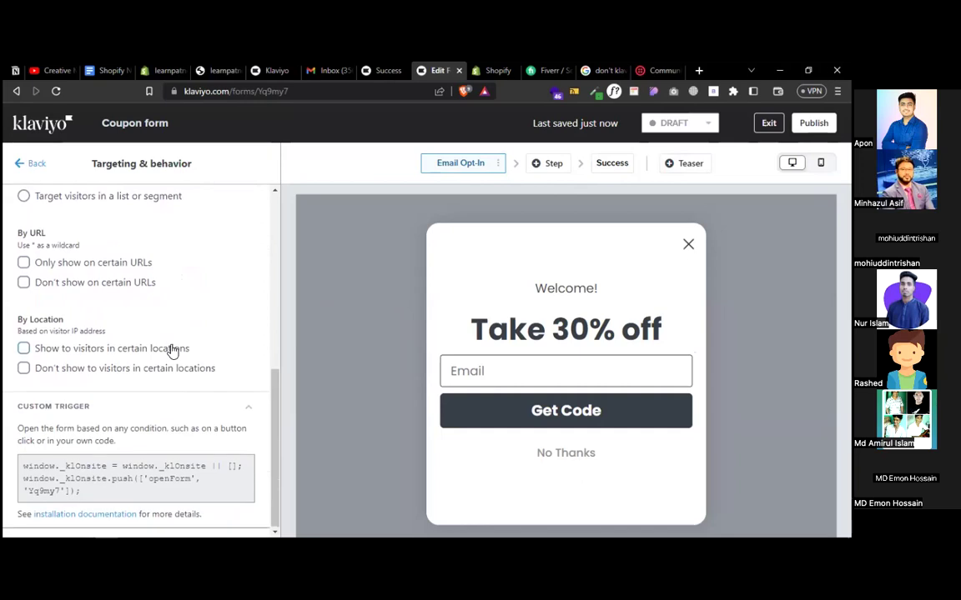
scroll(171, 351, "up", 10)
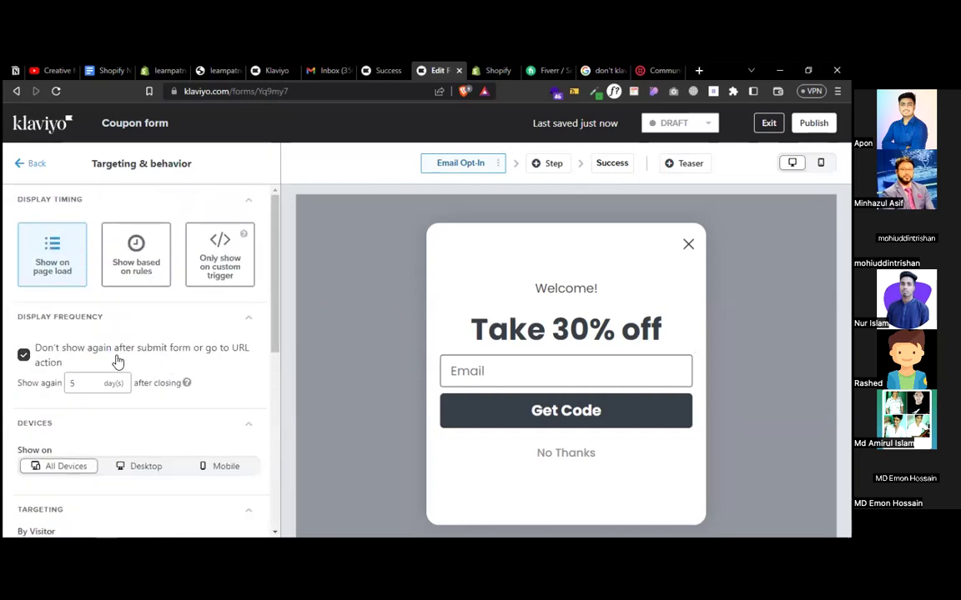
left_click(31, 163)
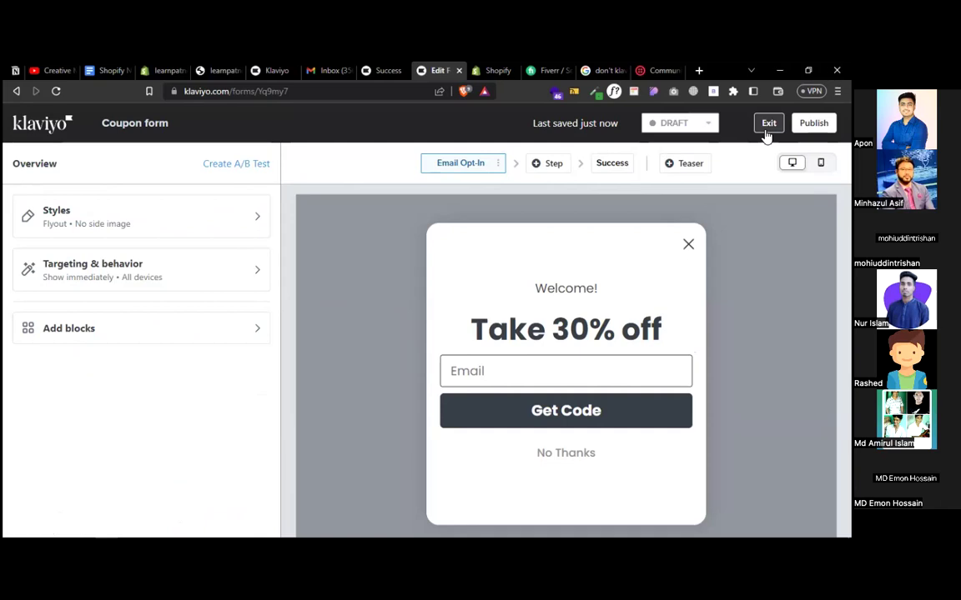
left_click(692, 124)
- Switch the Coupon form from DRAFT to LIVE and publish it to the website
left_click(665, 161)
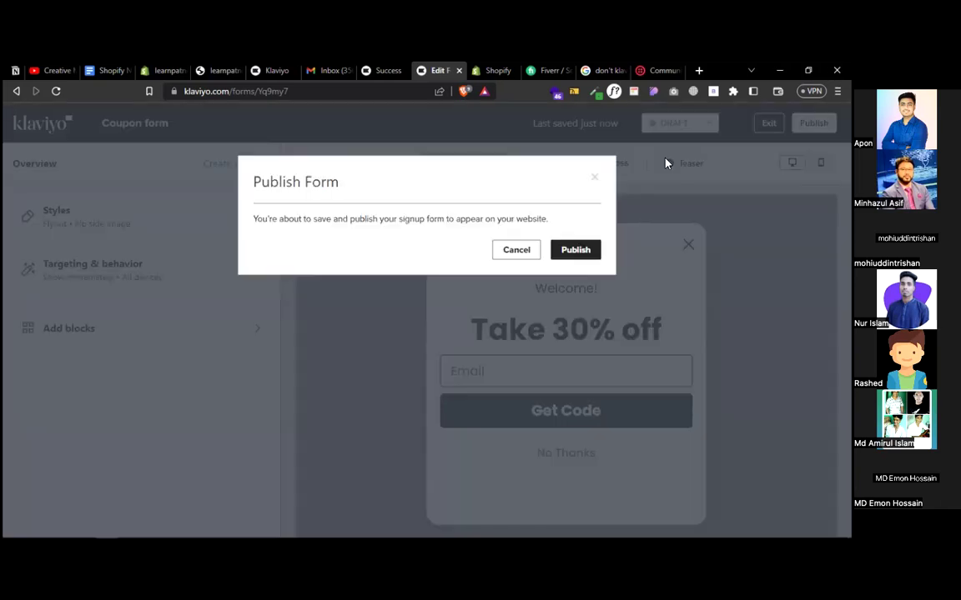
left_click(576, 249)
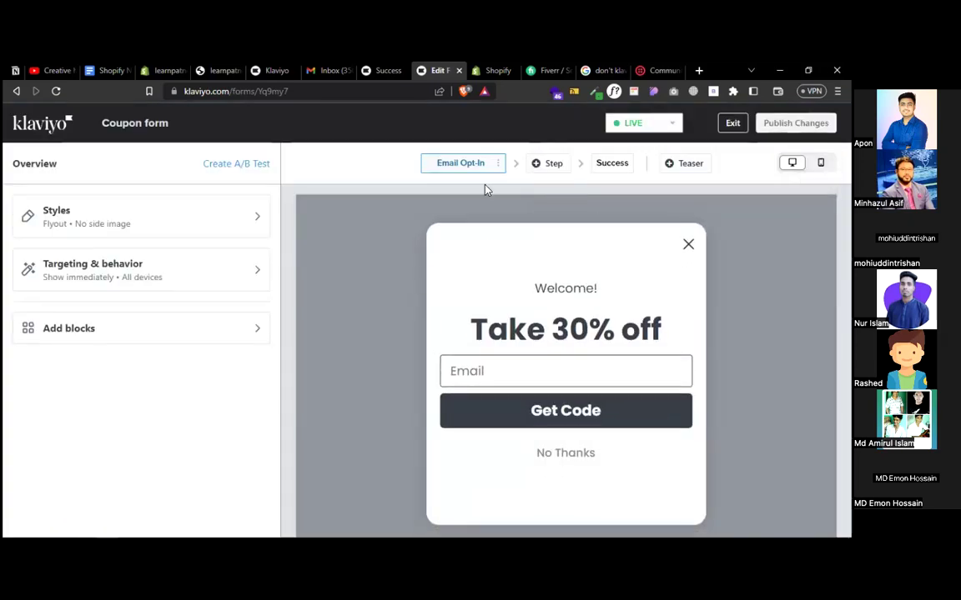
left_click(497, 163)
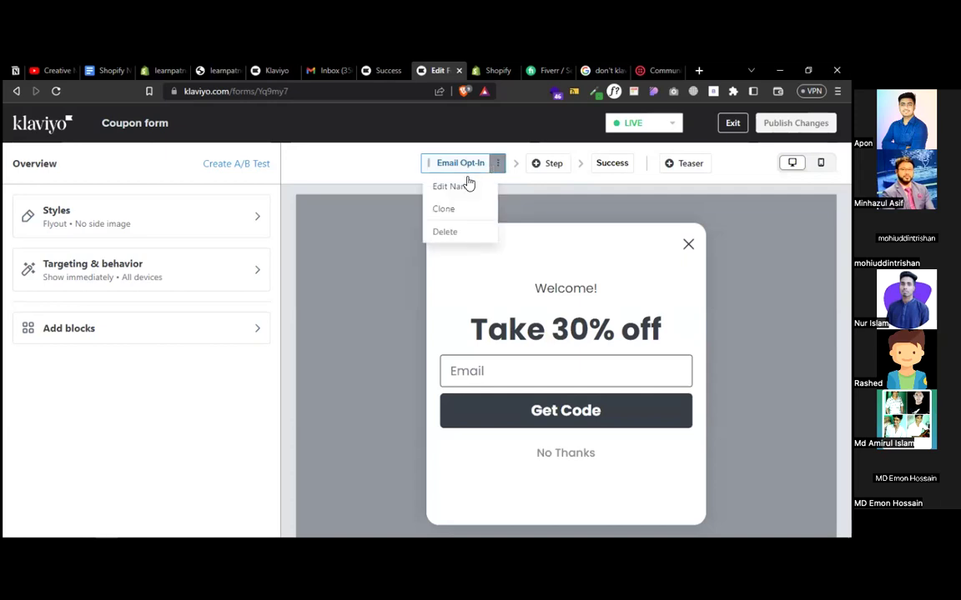
left_click(561, 261)
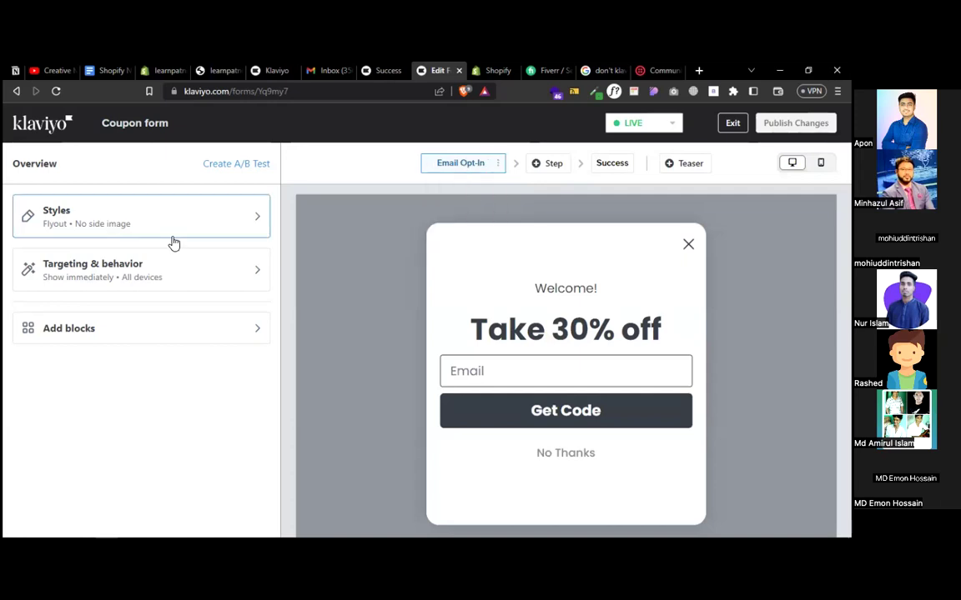
- Review the form's Styles and Targeting & behavior settings, then leave the form editor
left_click(93, 227)
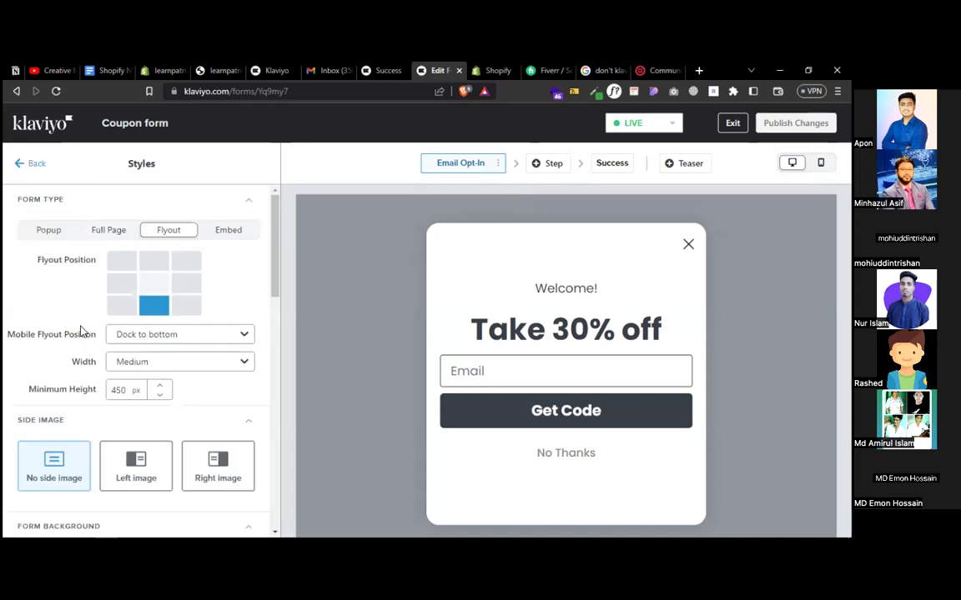
scroll(85, 332, "down", 6)
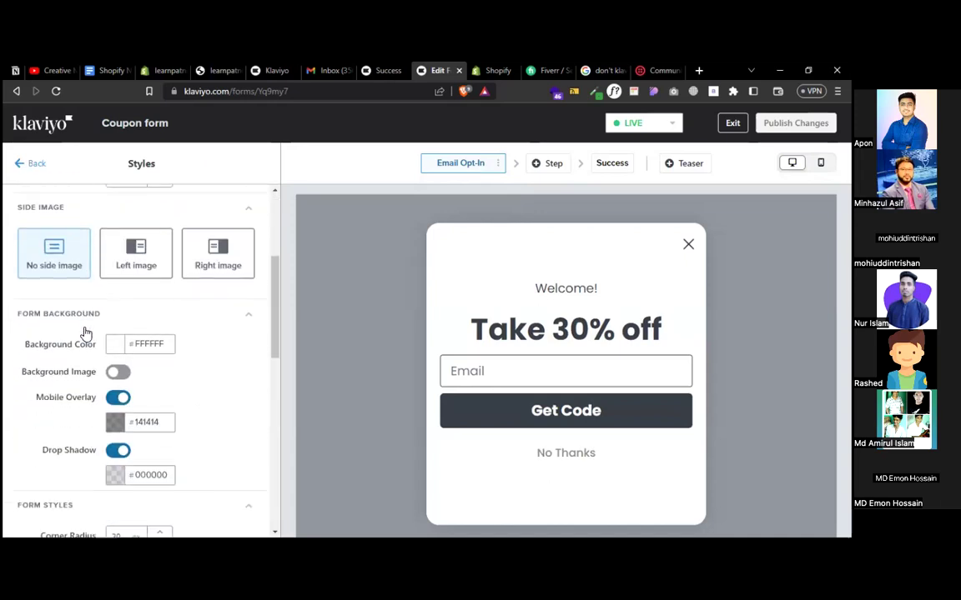
scroll(90, 321, "up", 3)
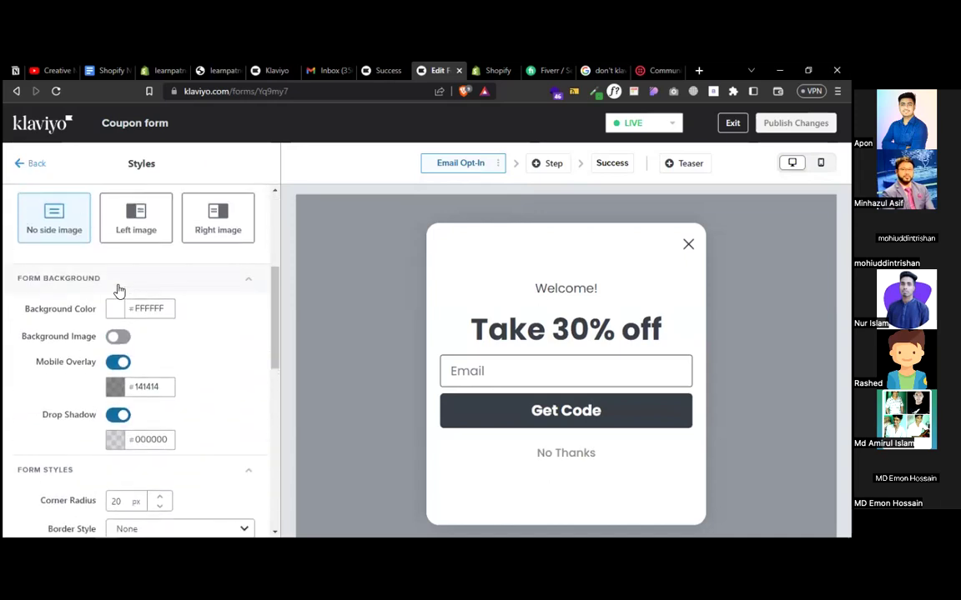
scroll(118, 287, "down", 10)
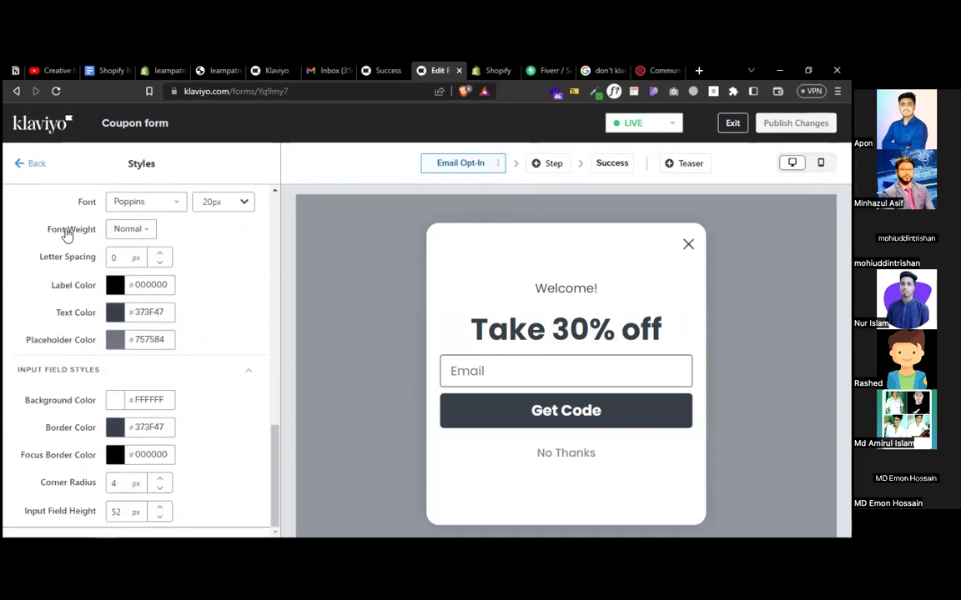
left_click(31, 165)
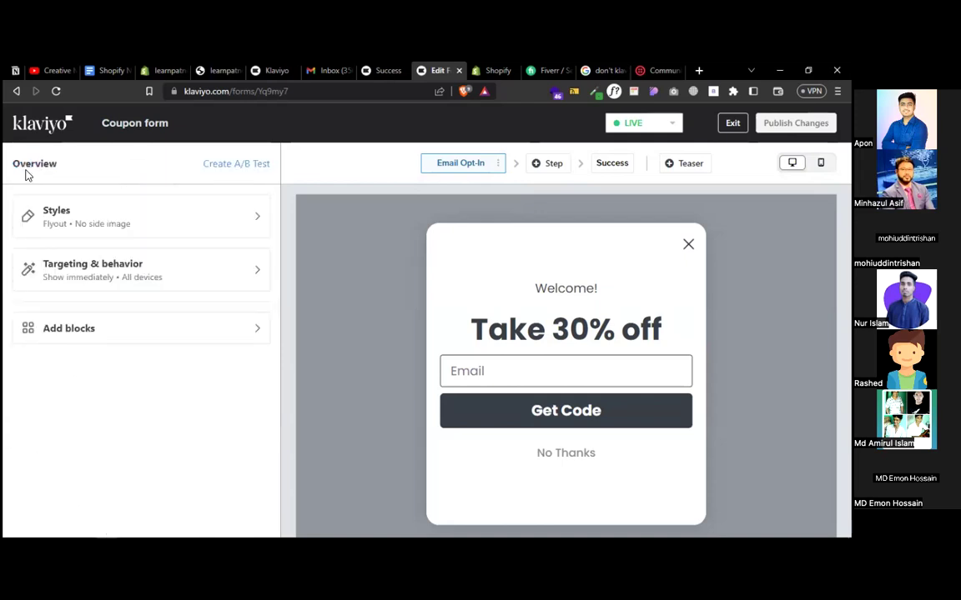
left_click(65, 273)
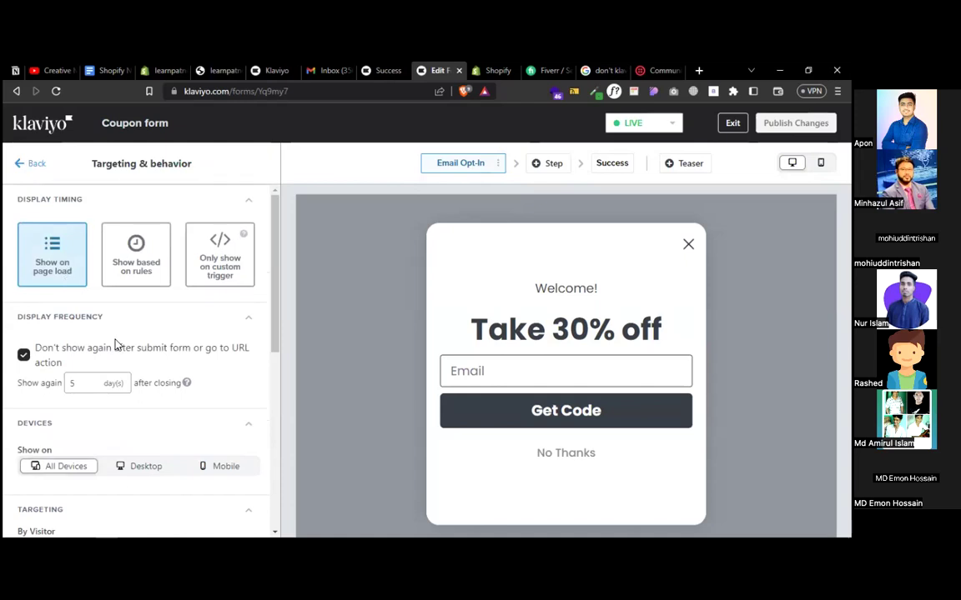
scroll(118, 343, "down", 5)
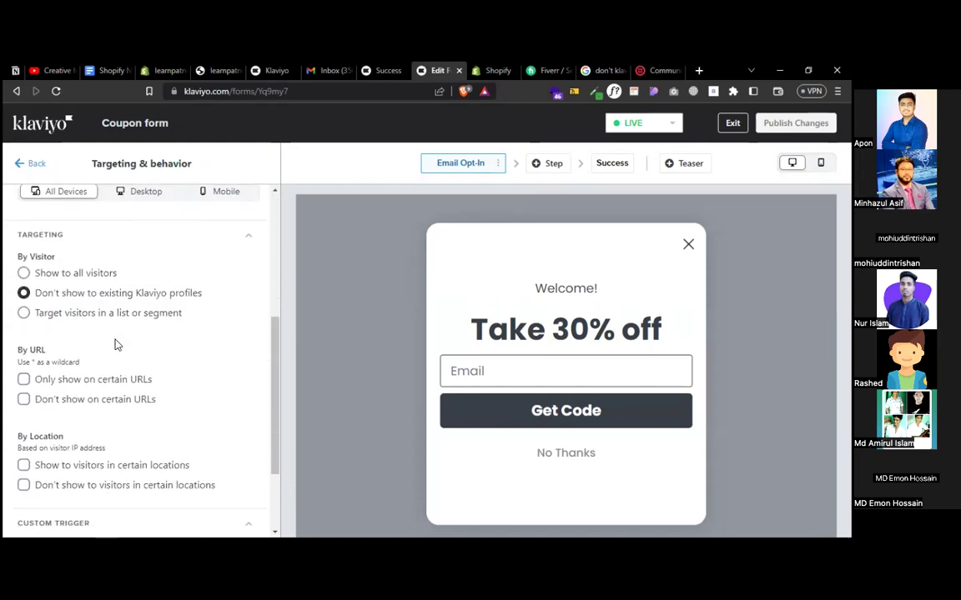
scroll(118, 343, "up", 5)
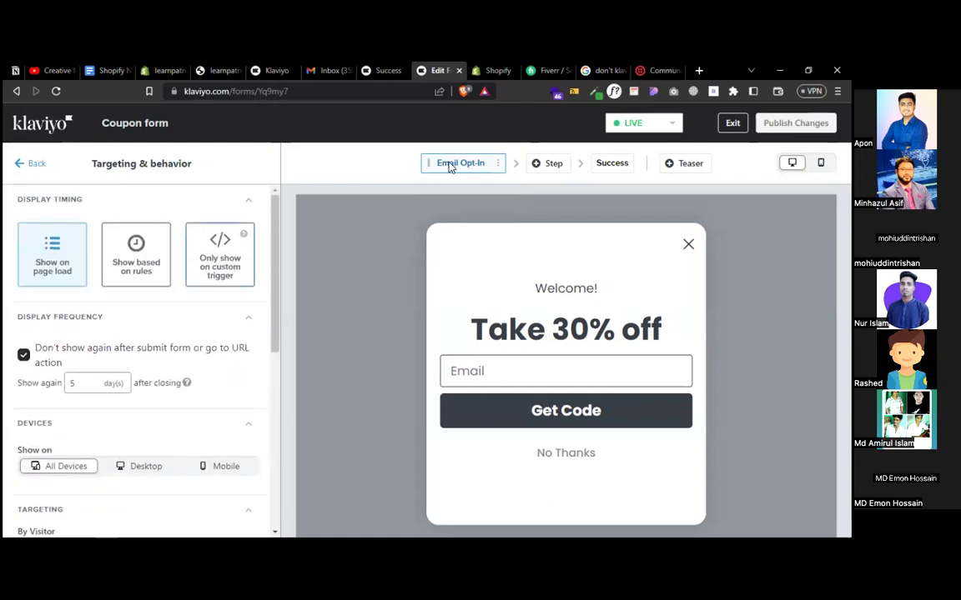
left_click(734, 124)
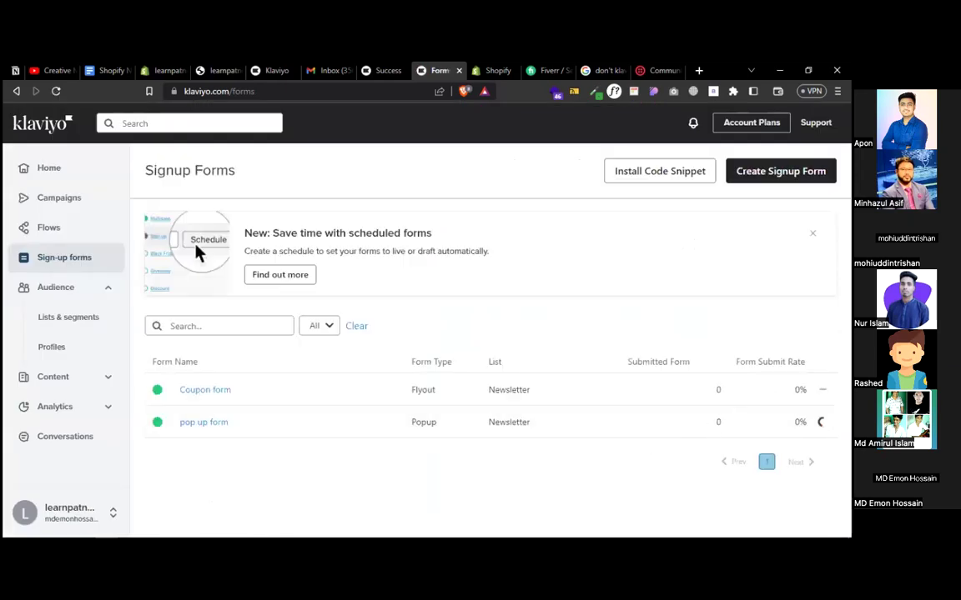
mouse_move(583, 390)
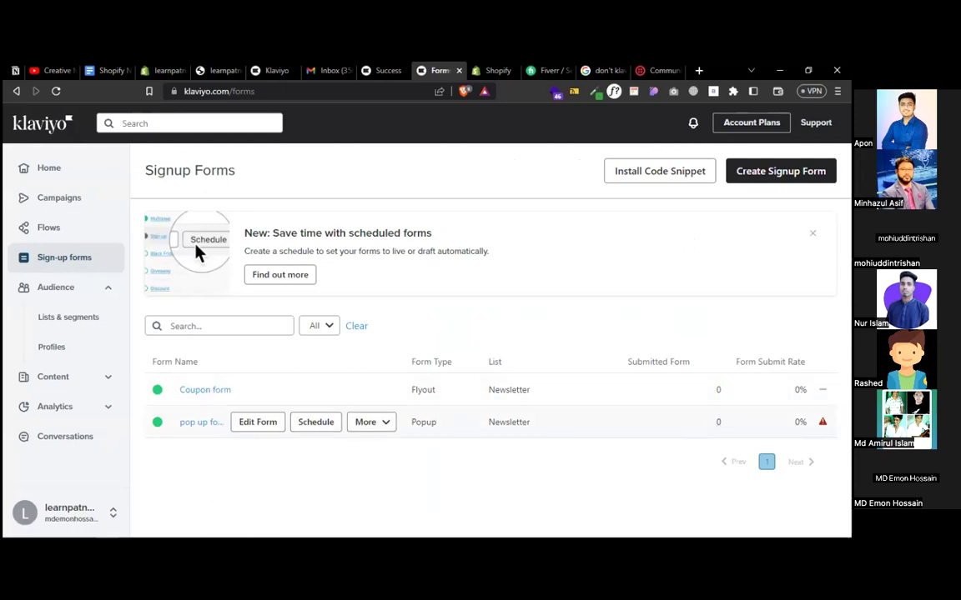
left_click(377, 424)
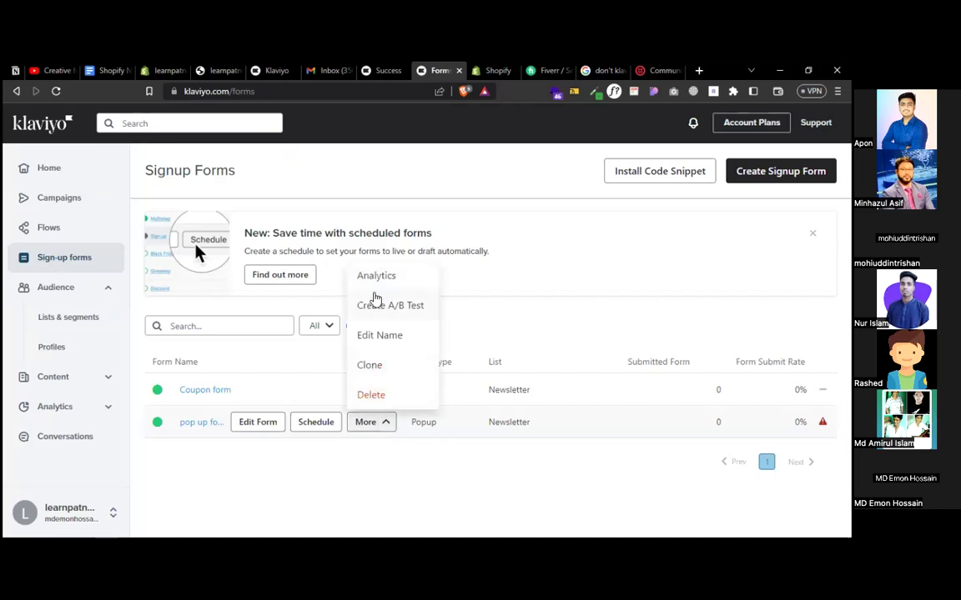
mouse_move(746, 407)
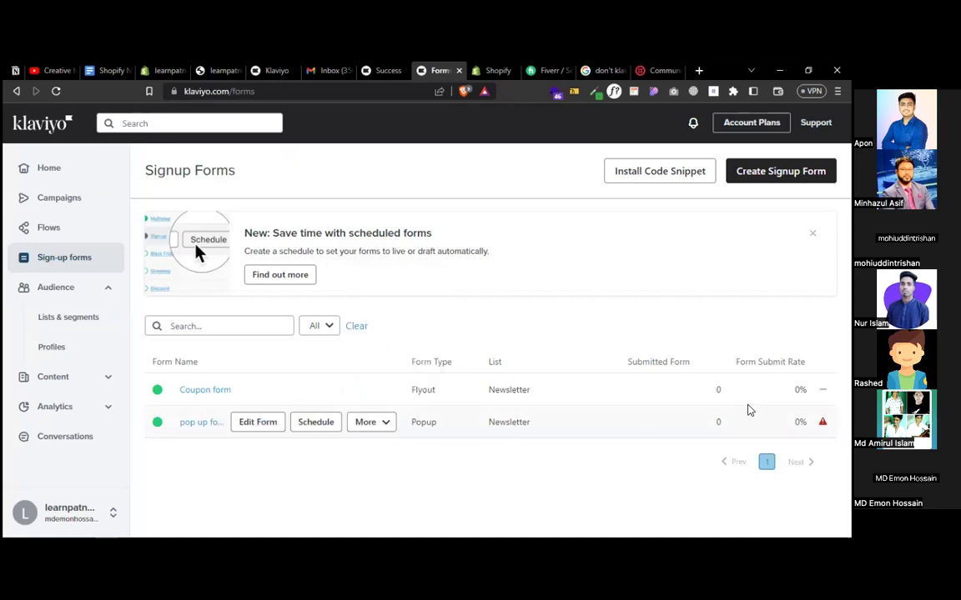
mouse_move(822, 421)
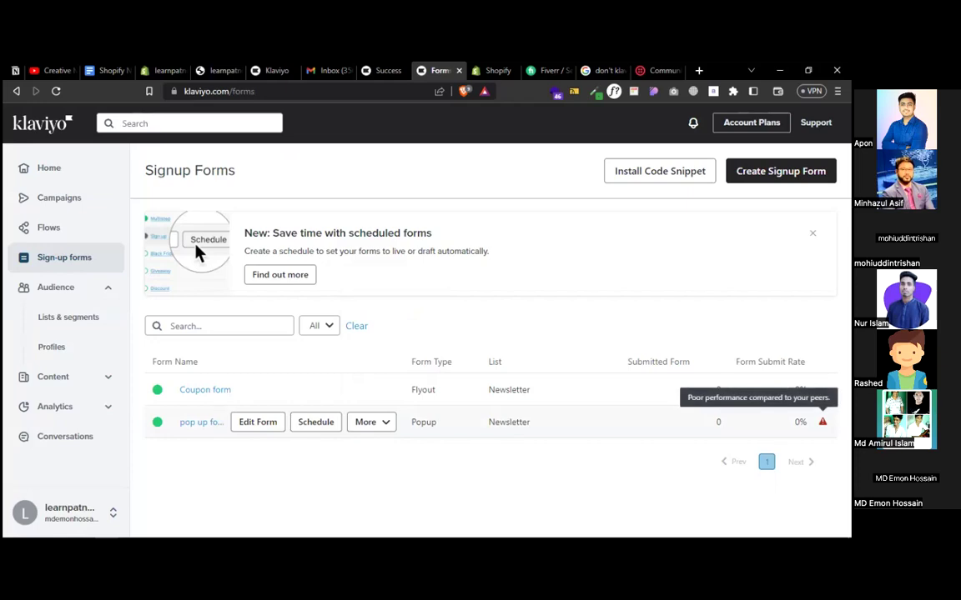
left_click(366, 425)
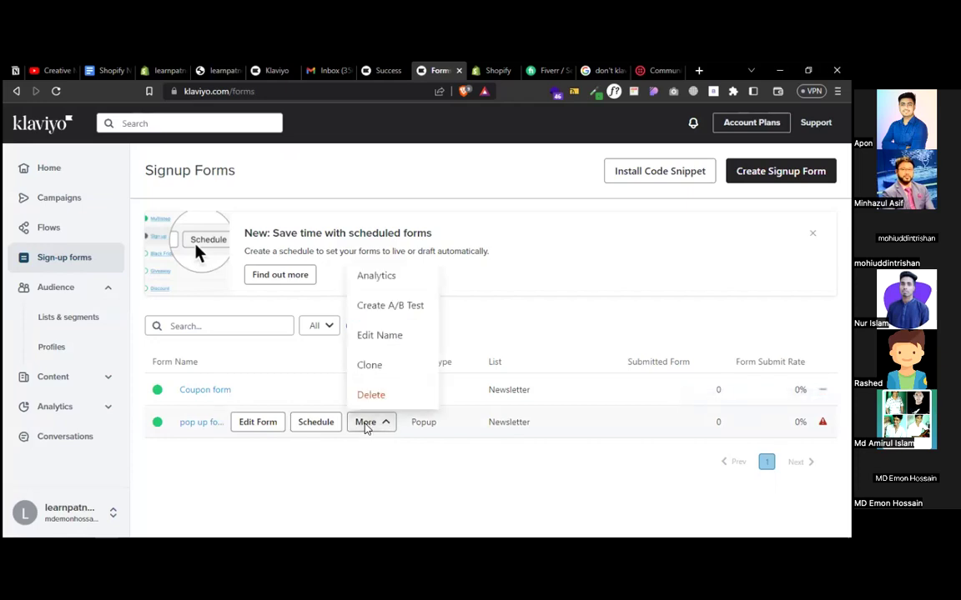
left_click(384, 276)
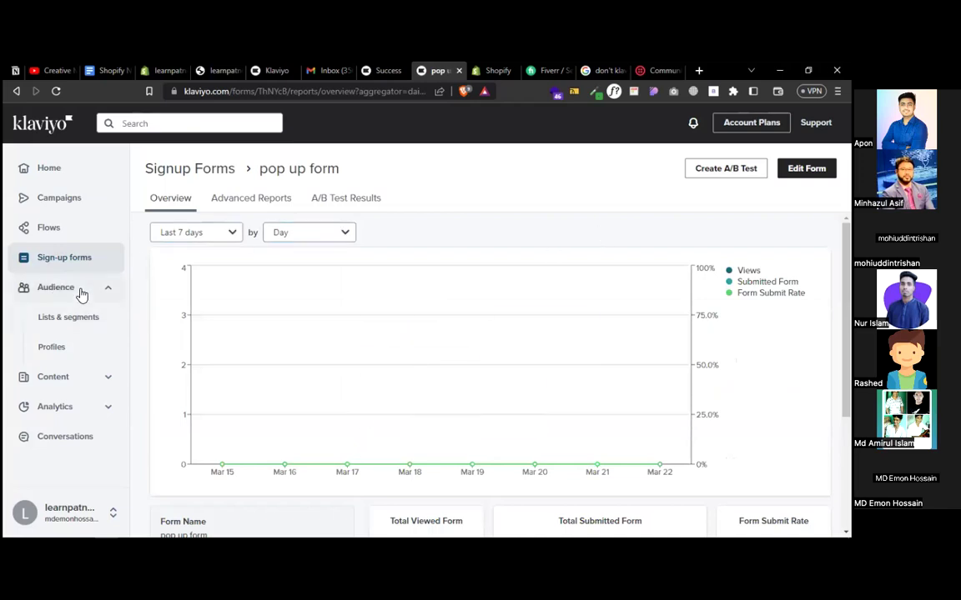
left_click(65, 262)
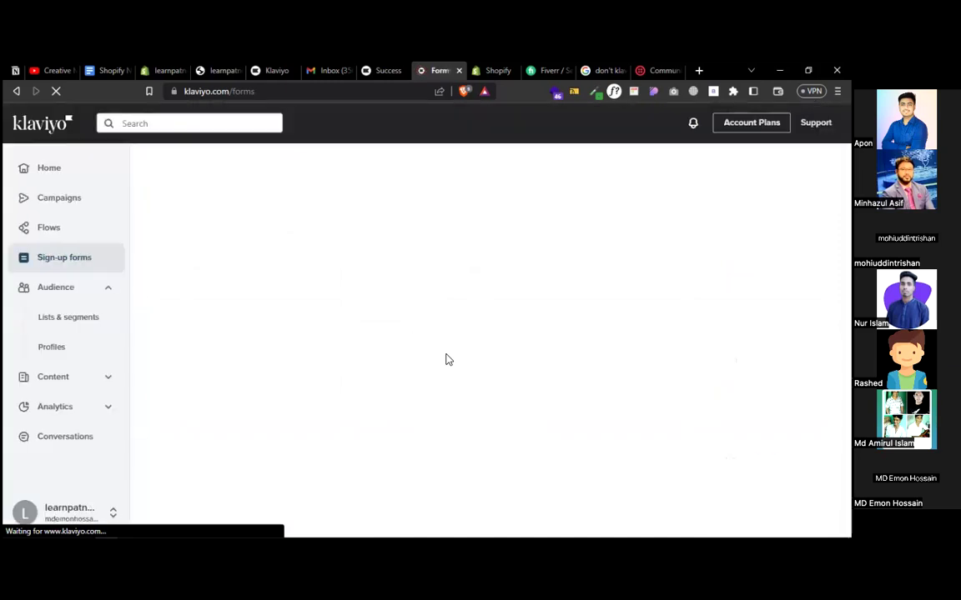
mouse_move(547, 429)
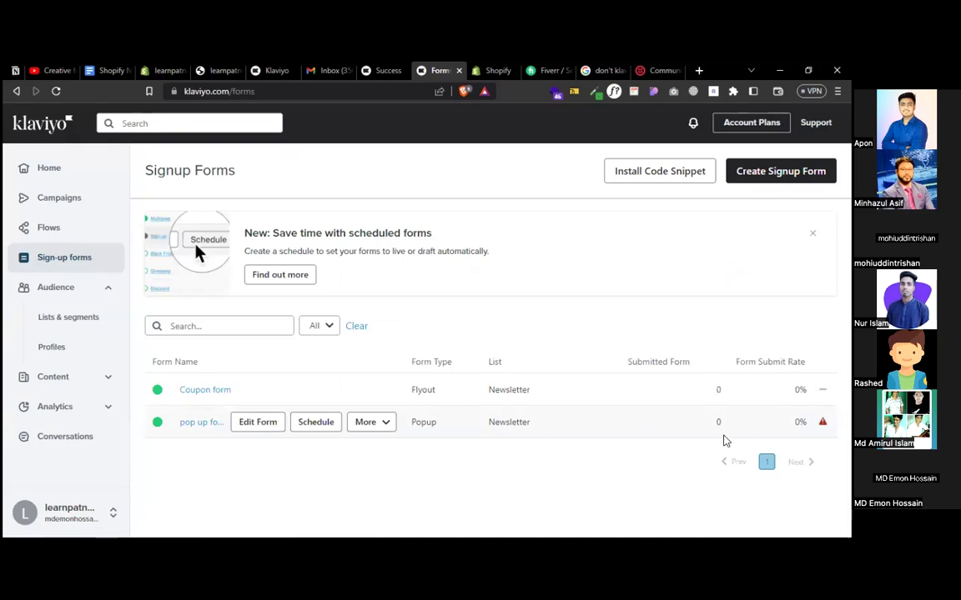
left_click(379, 425)
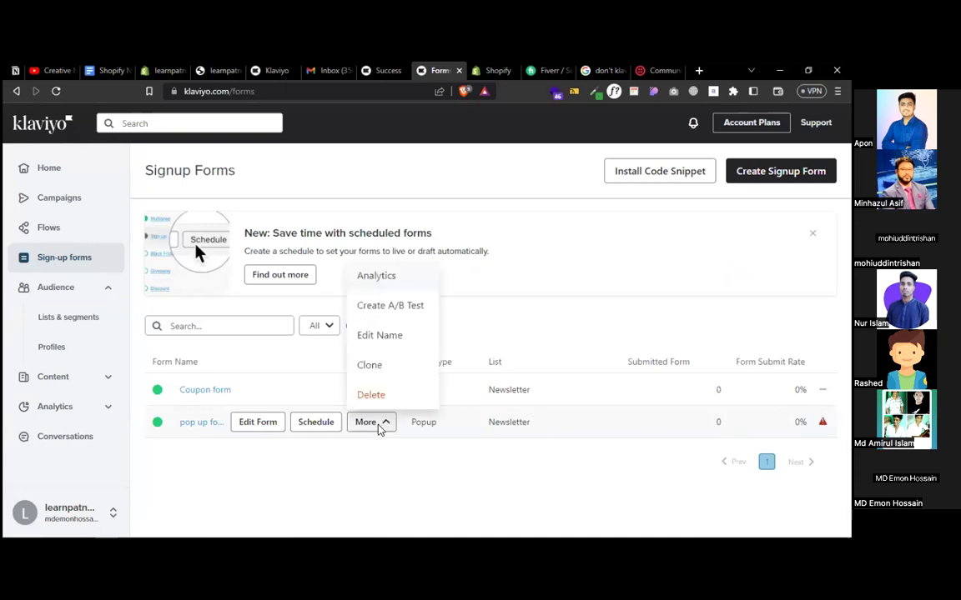
- Delete the pop up form, confirming the deletion, then choose Delete for the Coupon form
left_click(370, 396)
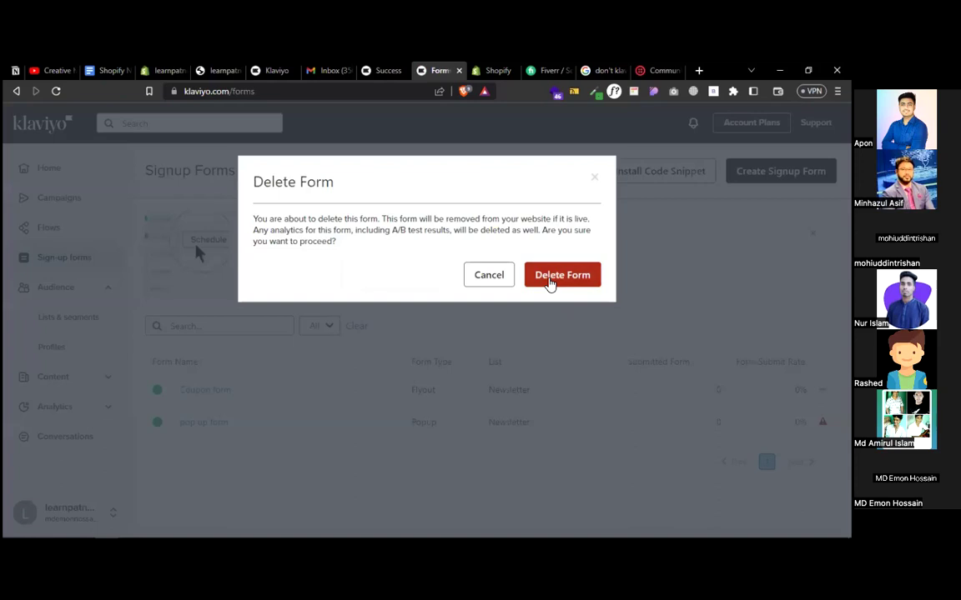
left_click(550, 279)
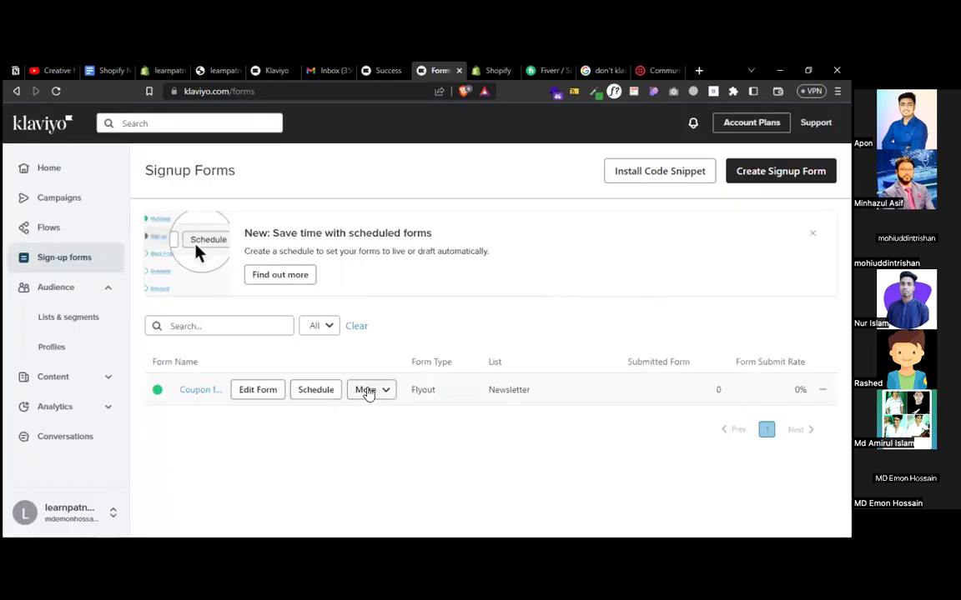
left_click(370, 390)
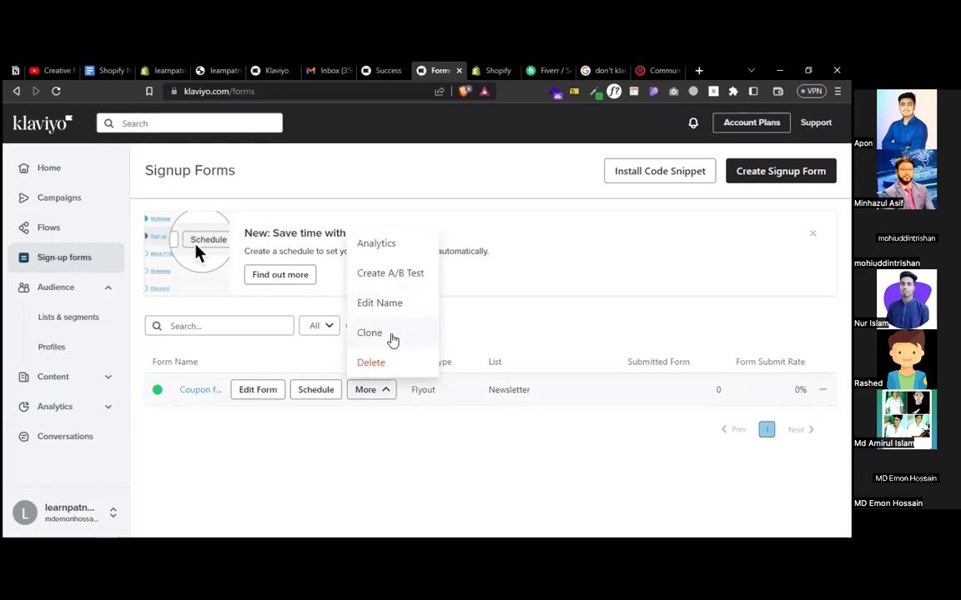
left_click(374, 363)
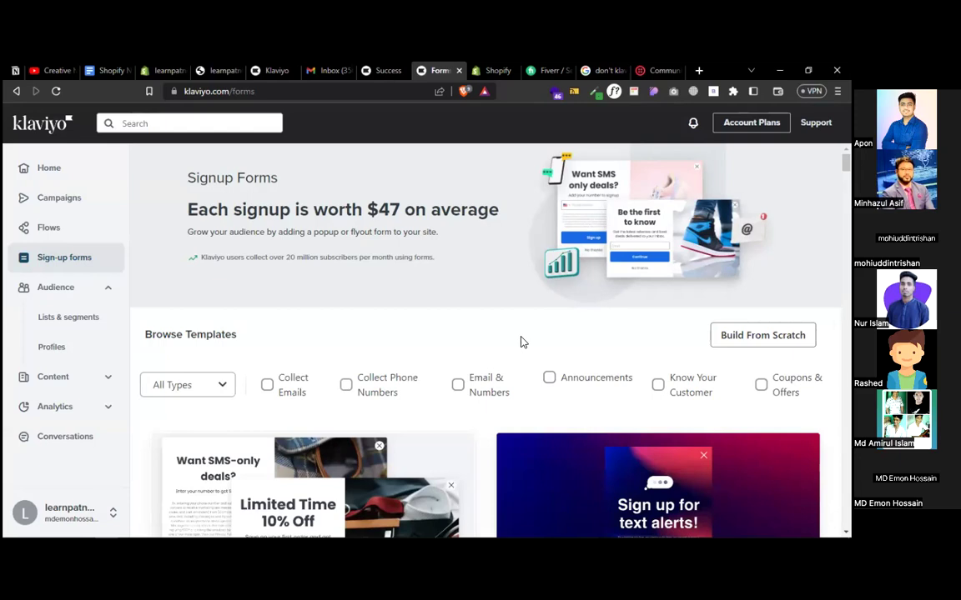
- Start a form from the Mobile-only tap-to-text discount template, sending signups to the Newsletter list
scroll(521, 342, "down", 5)
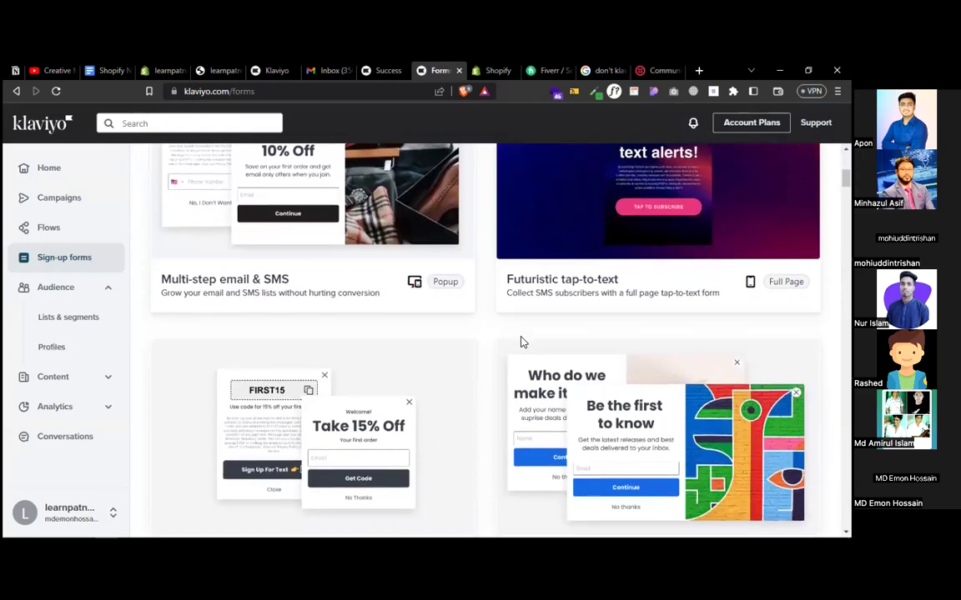
scroll(521, 342, "down", 2)
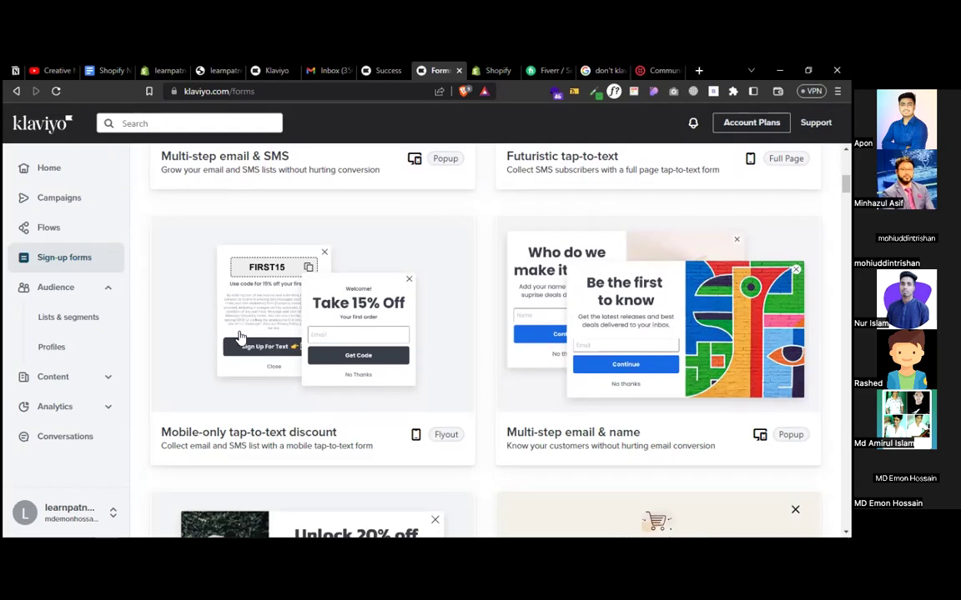
scroll(239, 336, "down", 2)
scroll(240, 337, "up", 2)
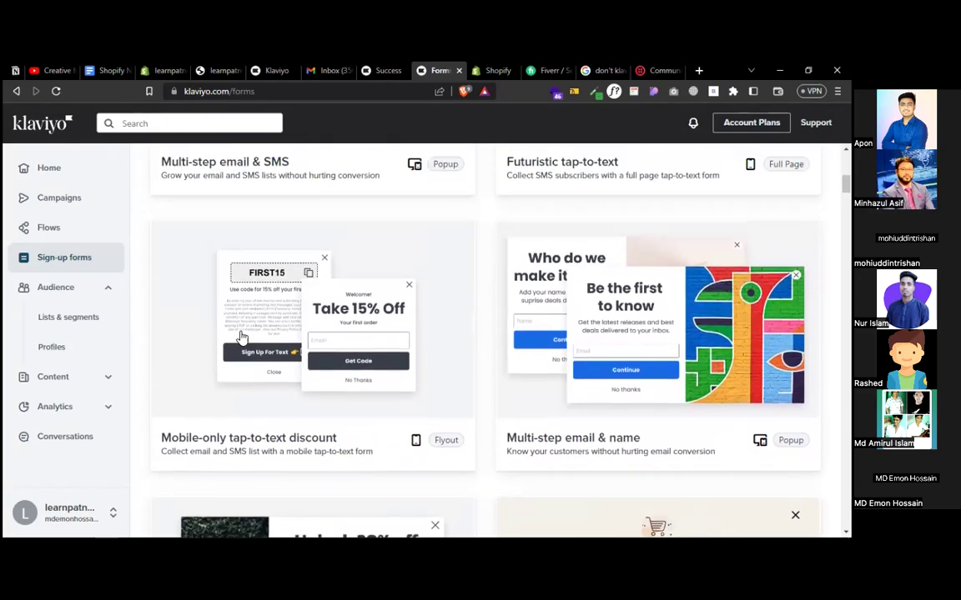
left_click(278, 331)
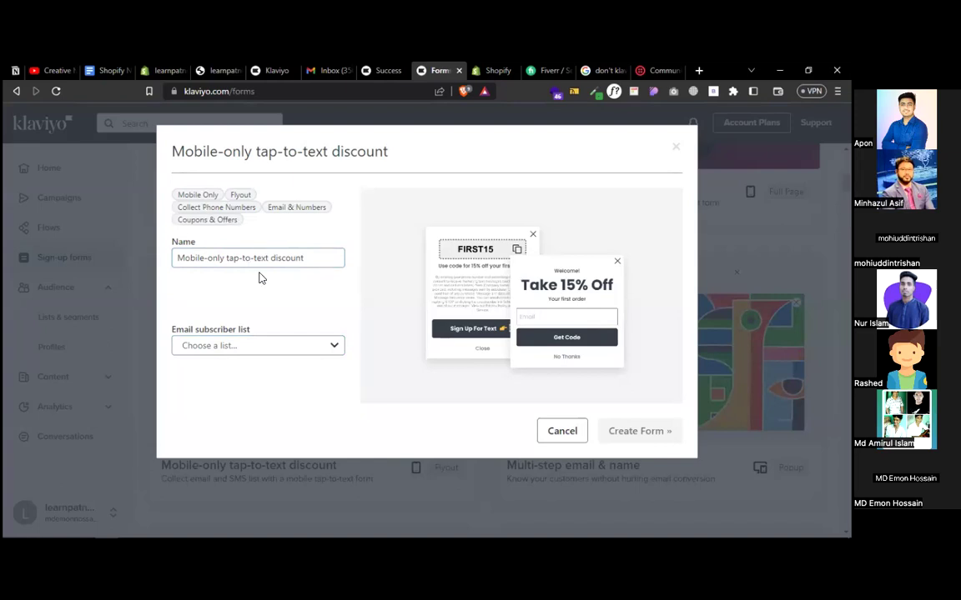
left_click(227, 347)
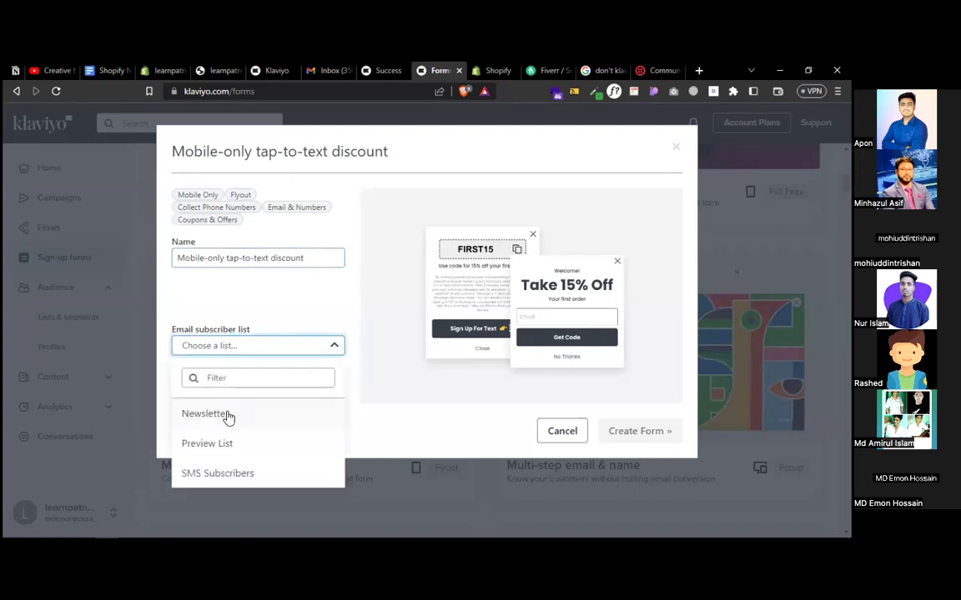
left_click(222, 420)
left_click(242, 344)
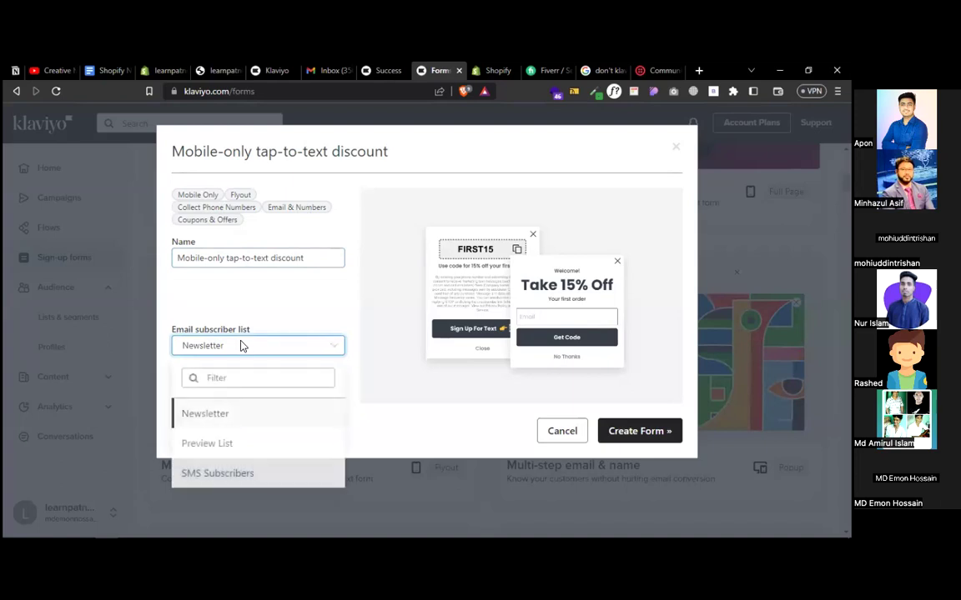
left_click(242, 345)
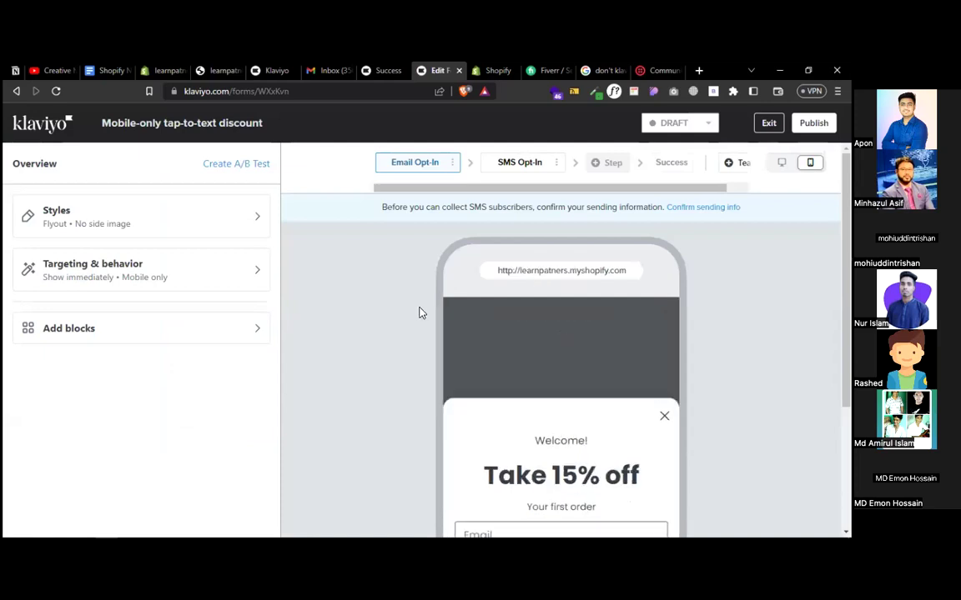
- Preview the form's SMS Opt-In and Email Opt-In steps
left_click(514, 167)
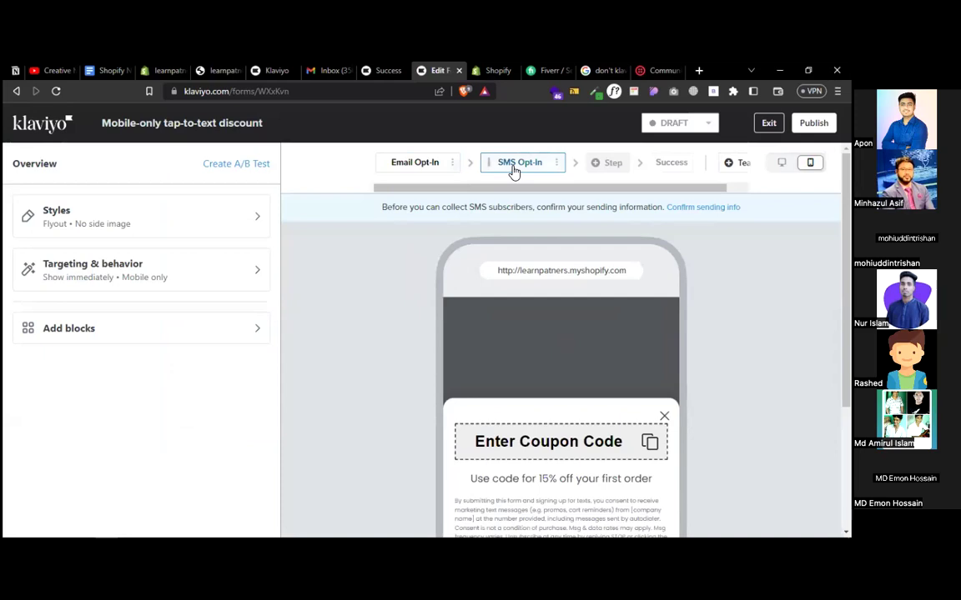
scroll(367, 358, "down", 2)
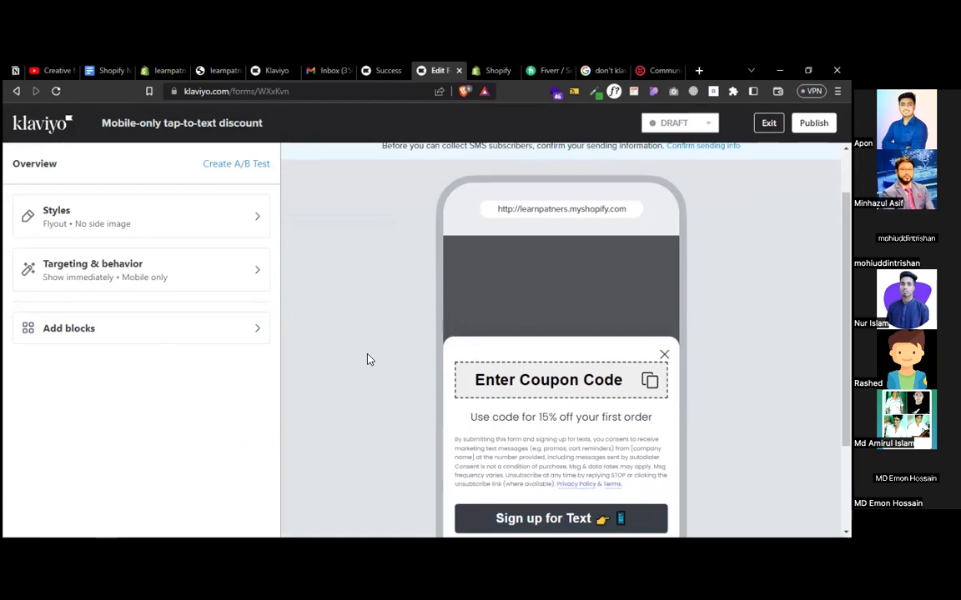
scroll(367, 359, "up", 2)
scroll(370, 358, "down", 4)
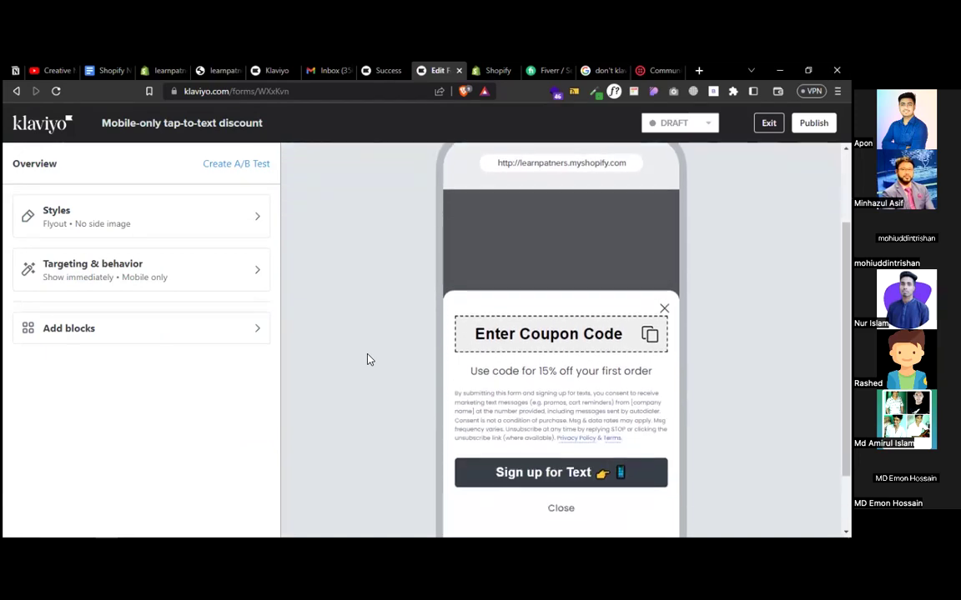
scroll(369, 358, "up", 4)
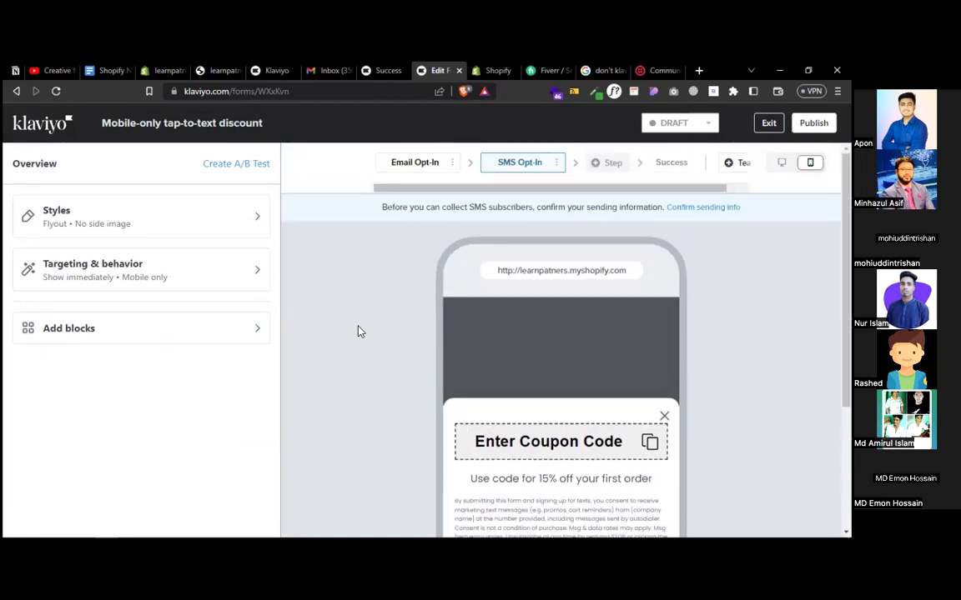
left_click(400, 166)
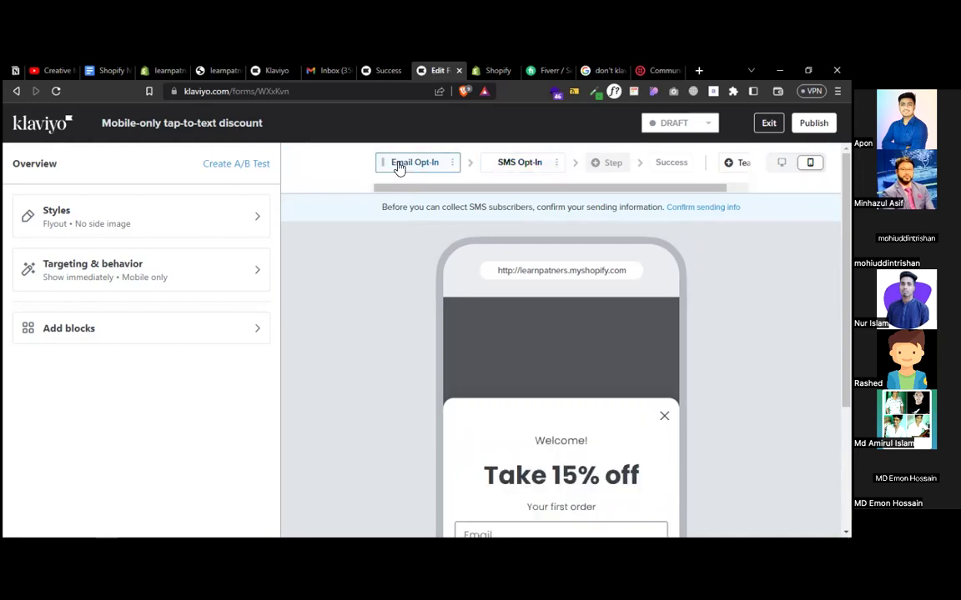
scroll(372, 382, "down", 6)
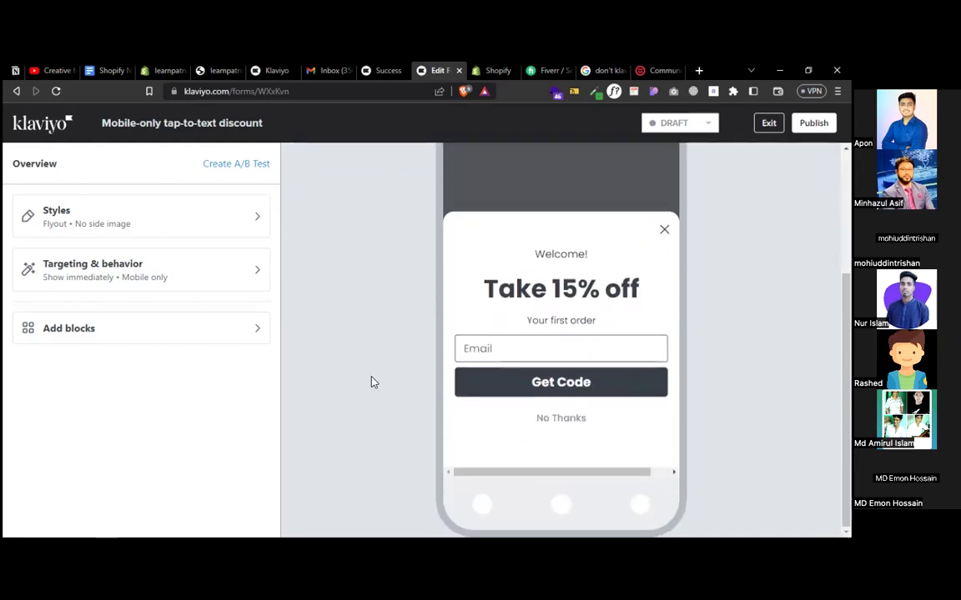
scroll(342, 359, "up", 6)
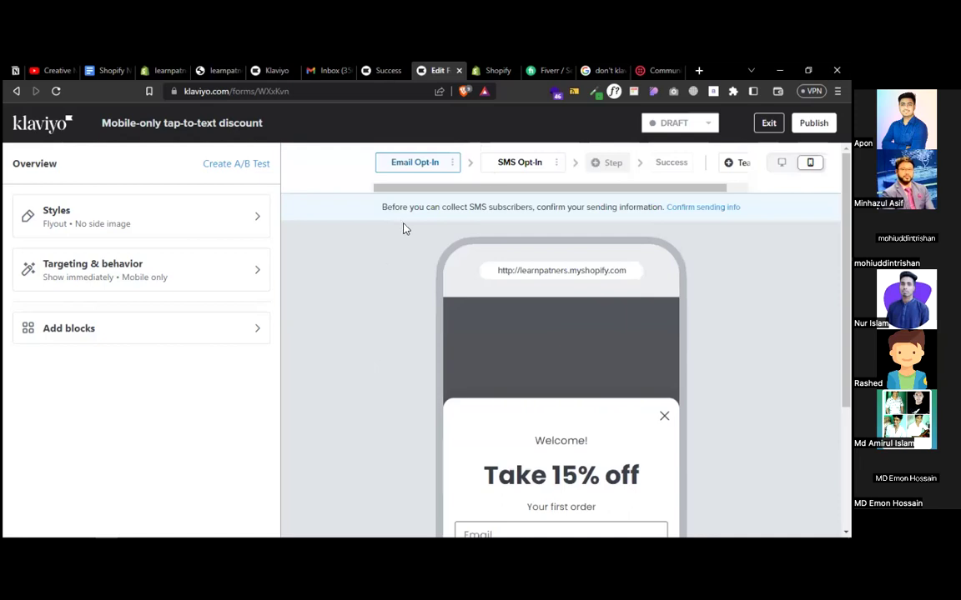
scroll(488, 311, "down", 4)
scroll(489, 311, "up", 4)
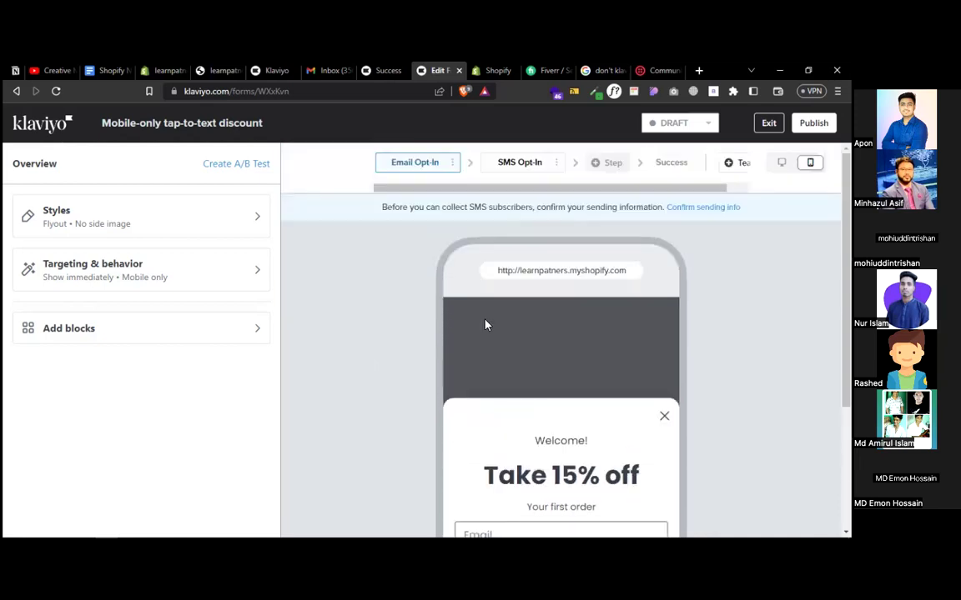
- Return to the SMS Opt-In step and select its Enter Coupon Code block
left_click(527, 164)
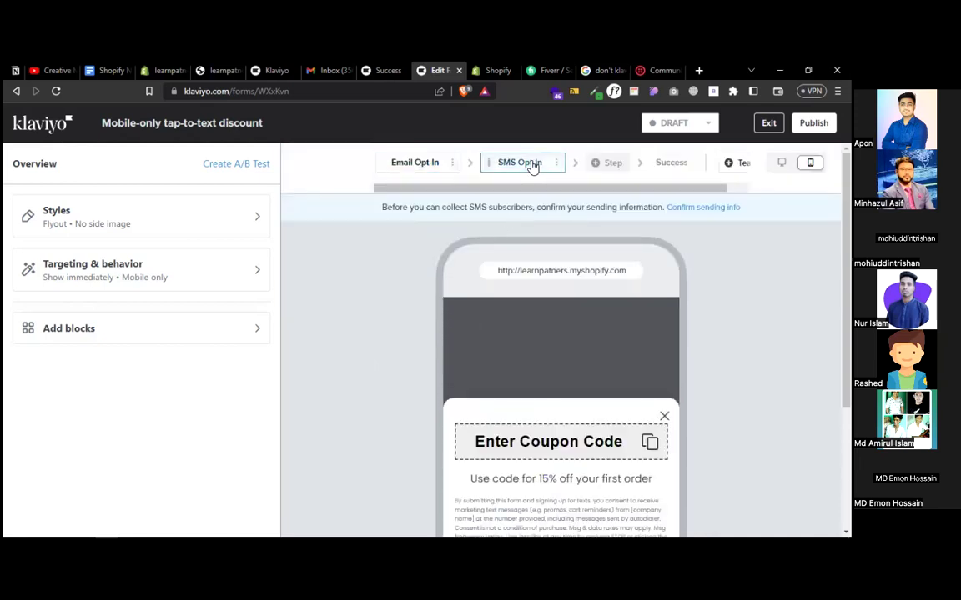
scroll(430, 321, "down", 3)
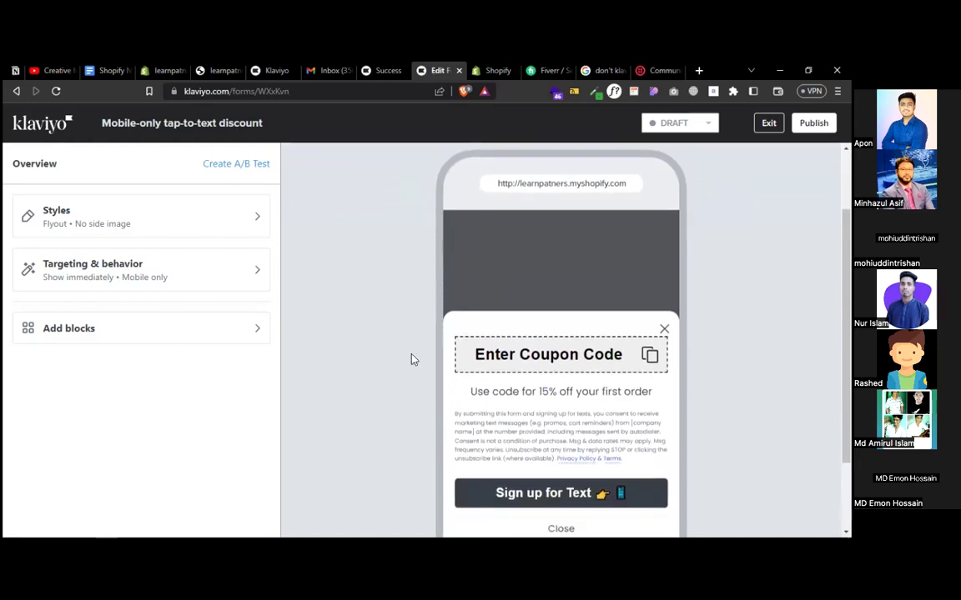
left_click(569, 357)
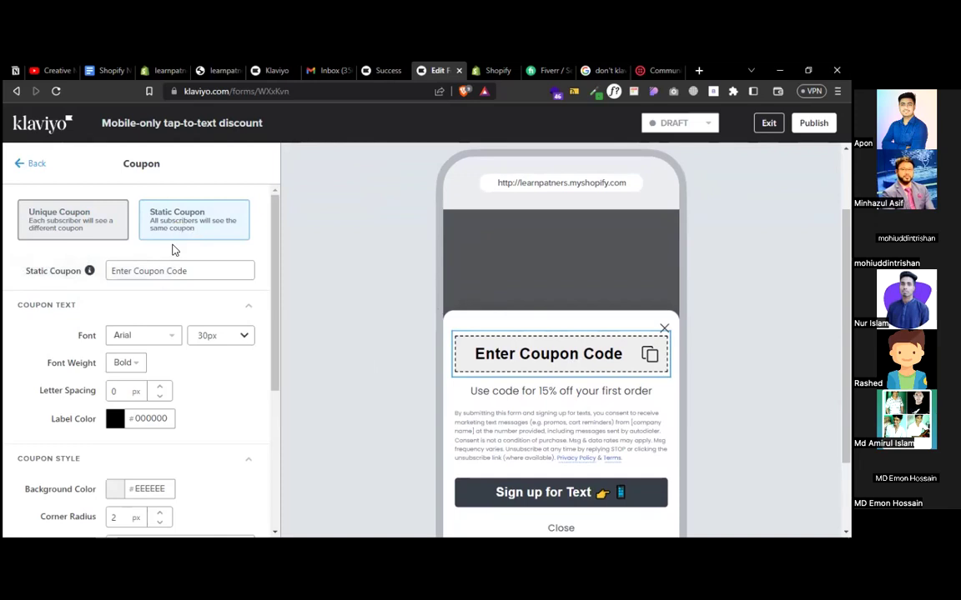
- Replace the static coupon text with RAMADAN15 and copy the code
left_click(161, 268)
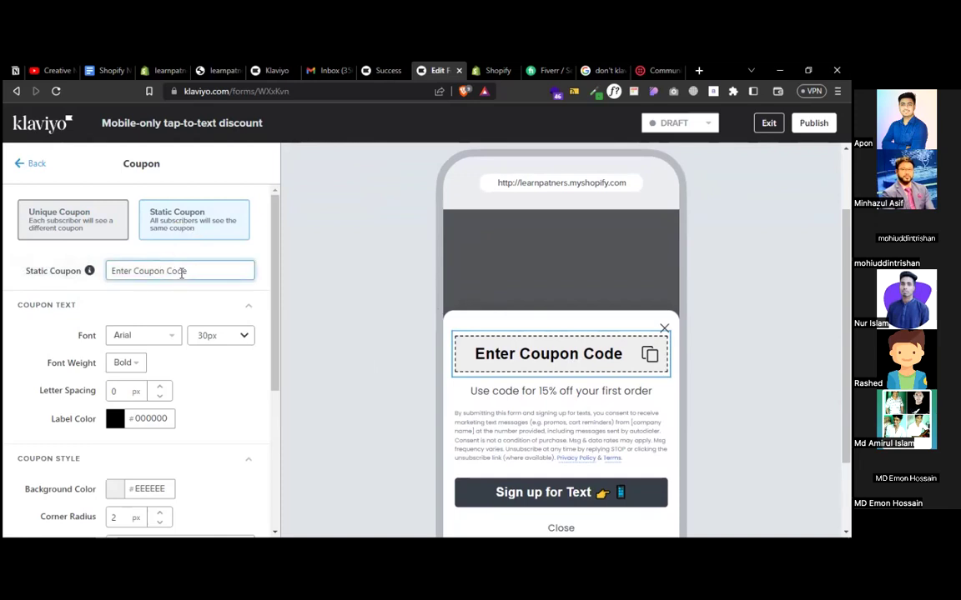
left_click_drag(185, 271, 109, 272)
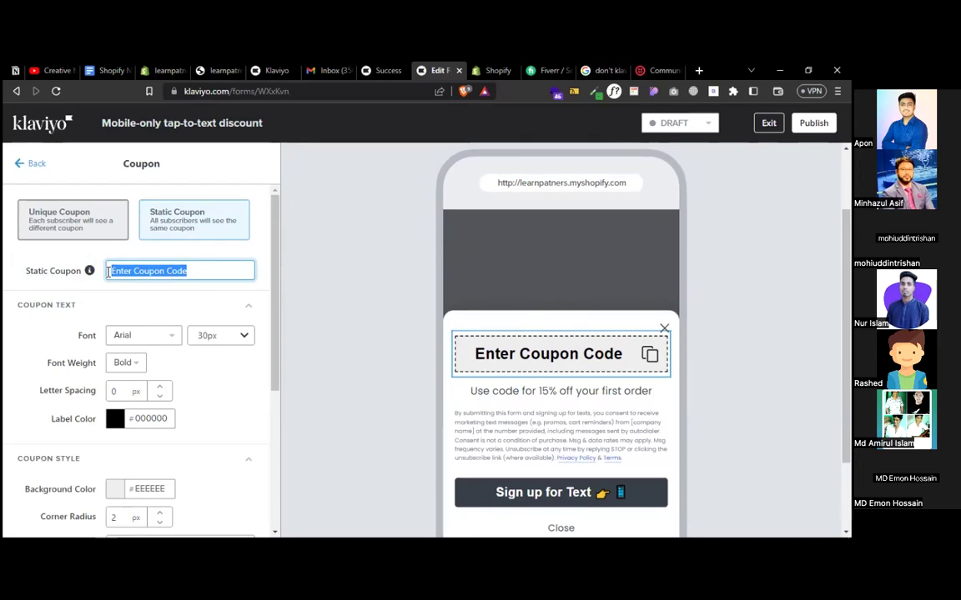
type("RAMAD")
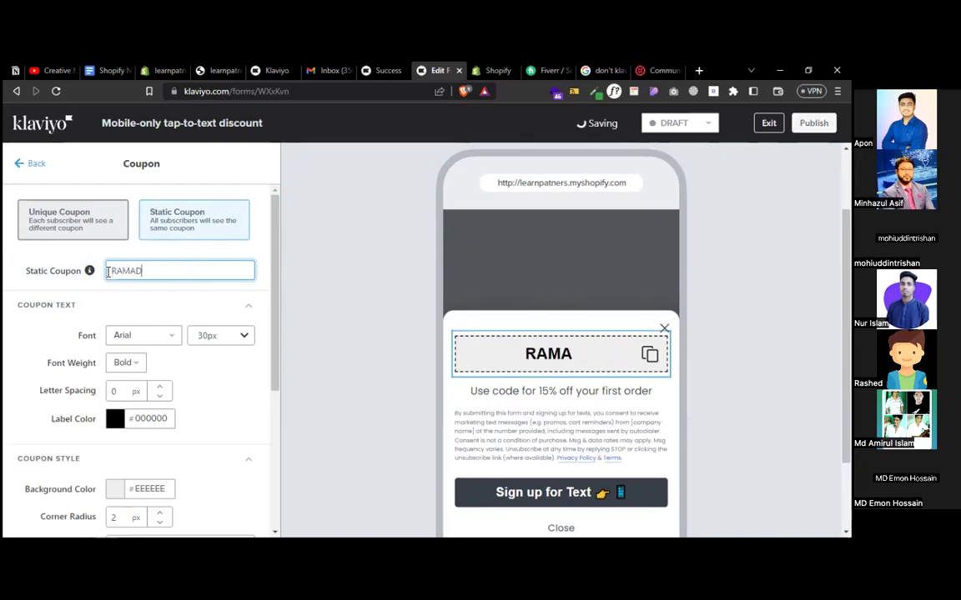
type("AN15")
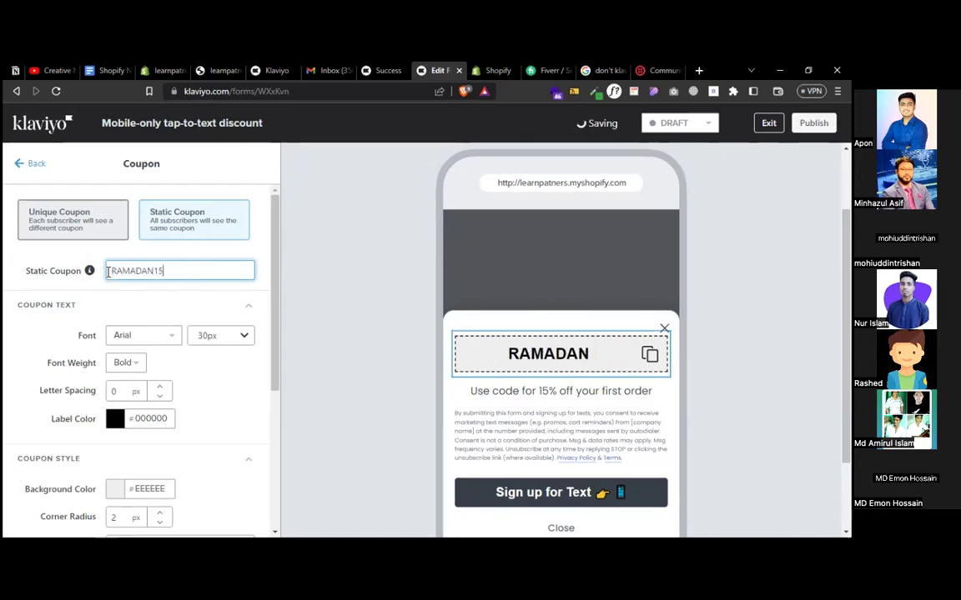
left_click_drag(170, 270, 115, 270)
right_click(115, 270)
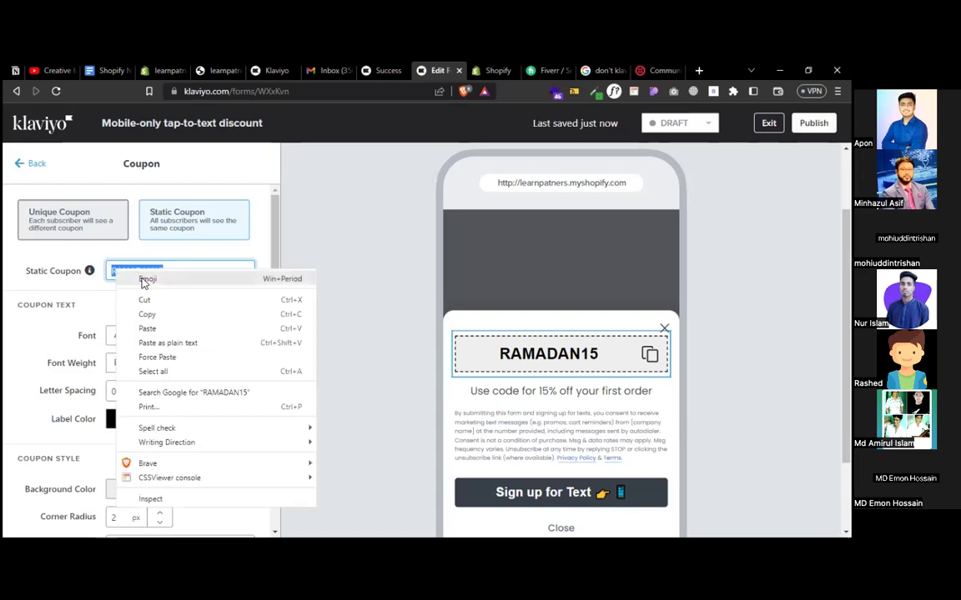
left_click(146, 315)
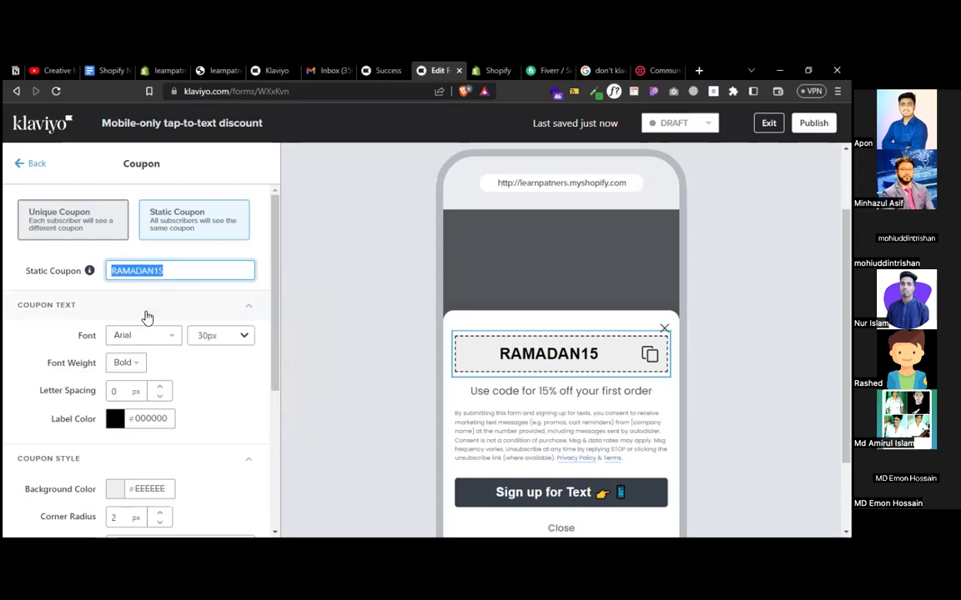
- Clear the coupon field, paste RAMADAN15 back in, and return to the form overview
left_click(80, 211)
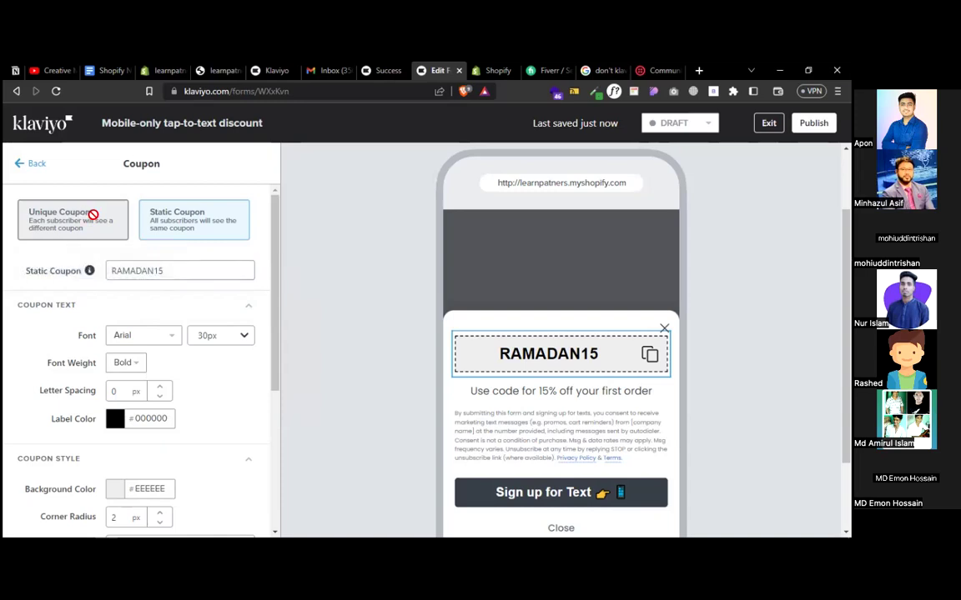
left_click_drag(156, 271, 101, 270)
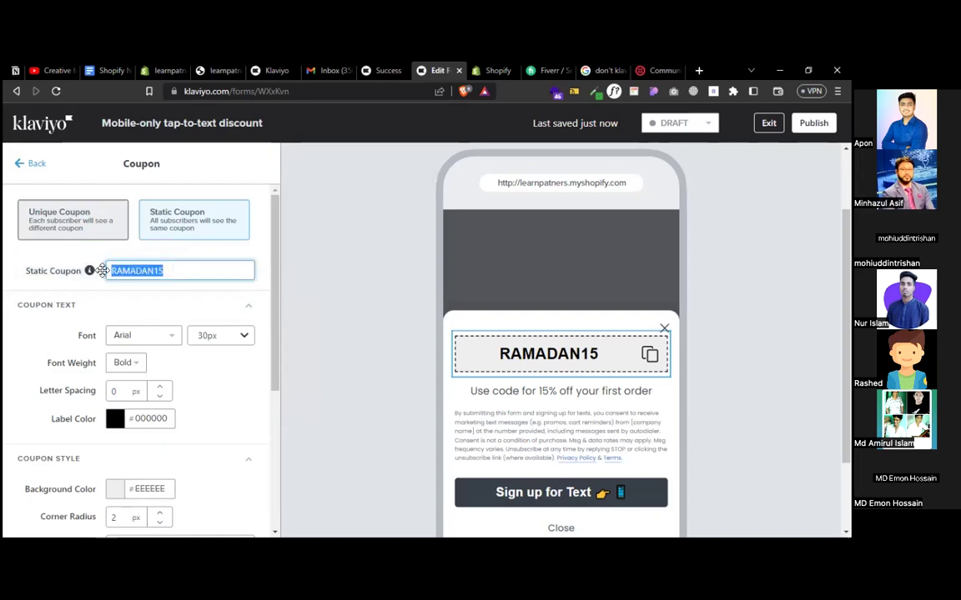
key("BackSpace")
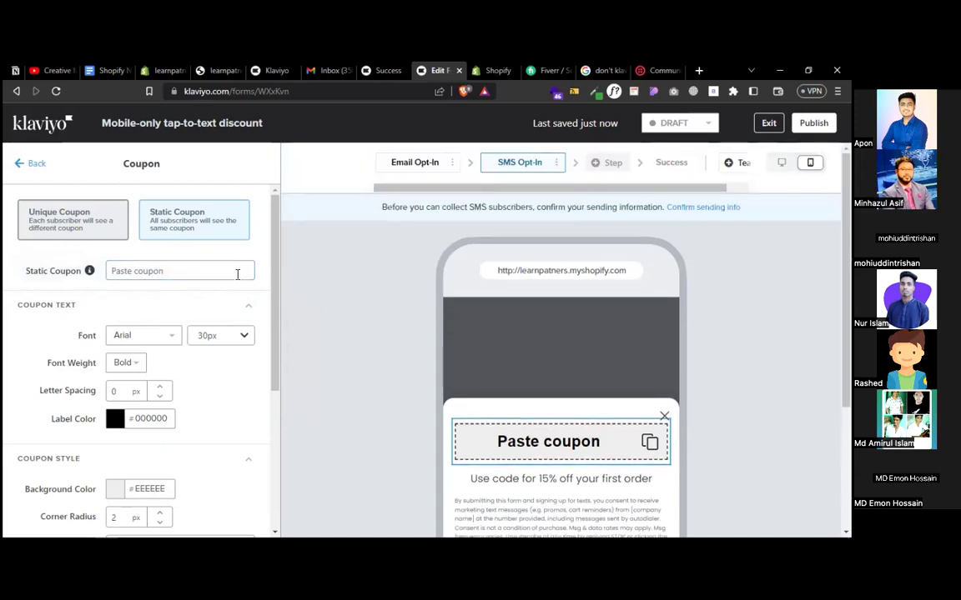
left_click(185, 272)
key("ctrl+v")
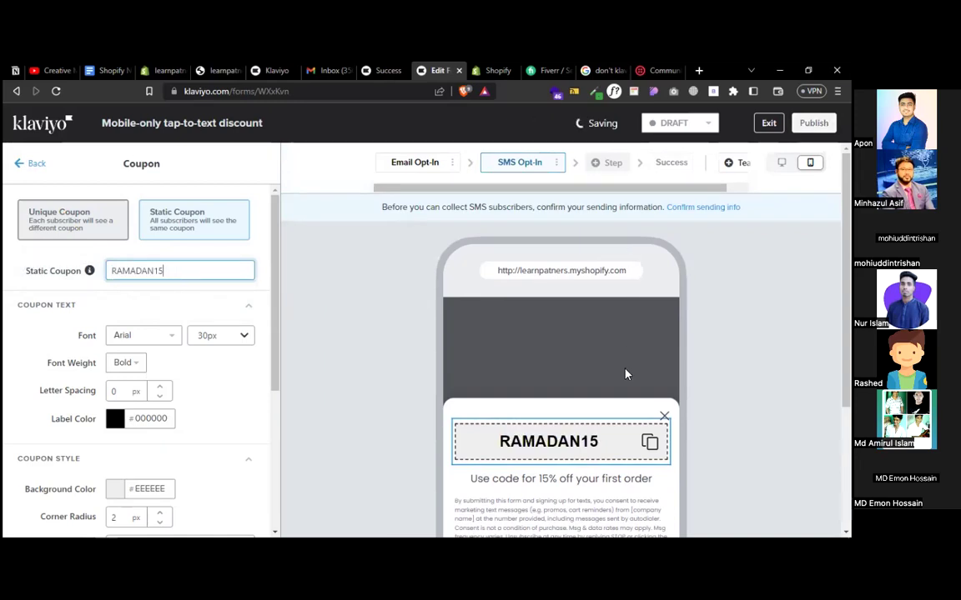
left_click(634, 166)
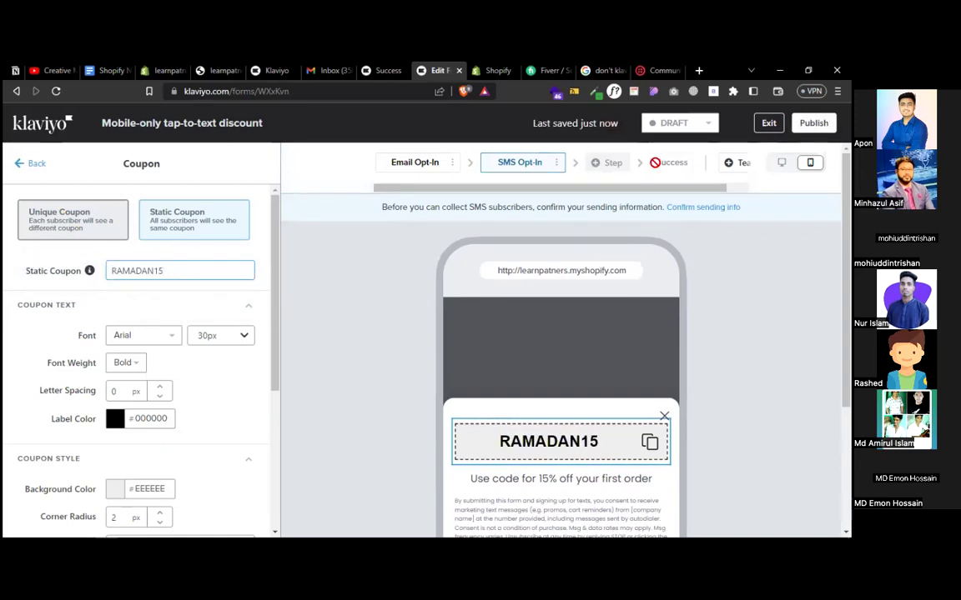
left_click(540, 169)
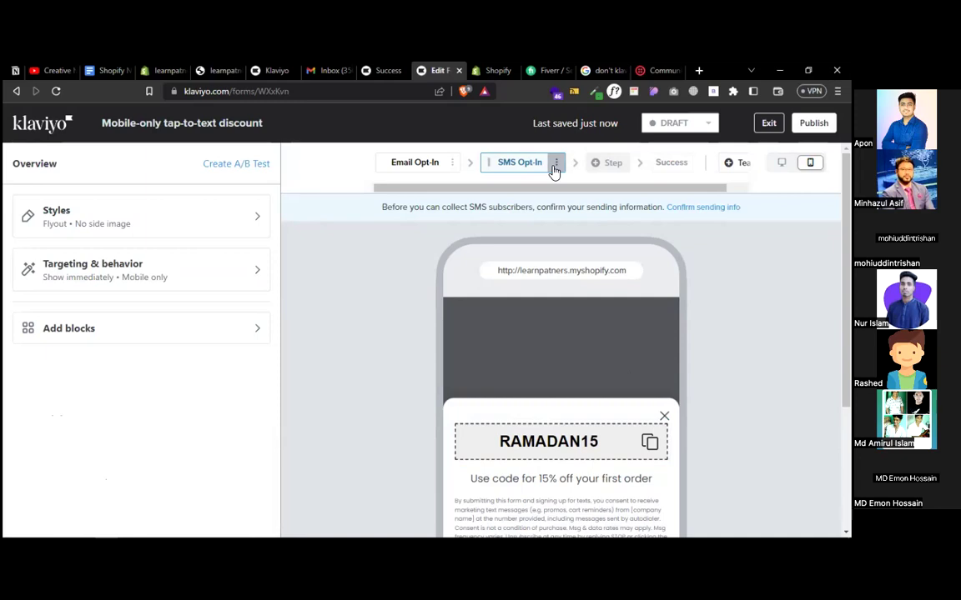
- Set the form's Targeting & behavior to show on All Devices
left_click(409, 166)
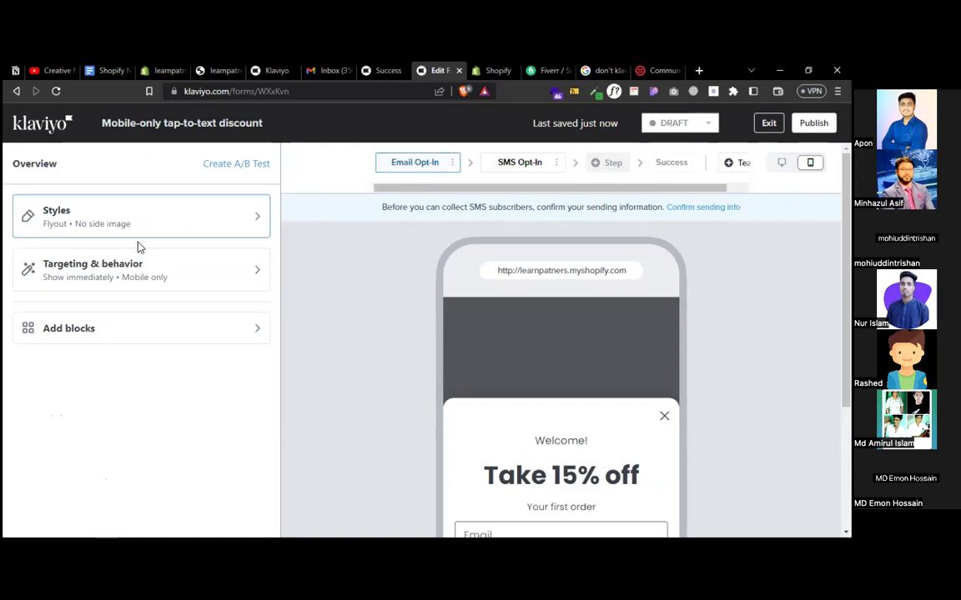
left_click(125, 271)
scroll(133, 316, "down", 5)
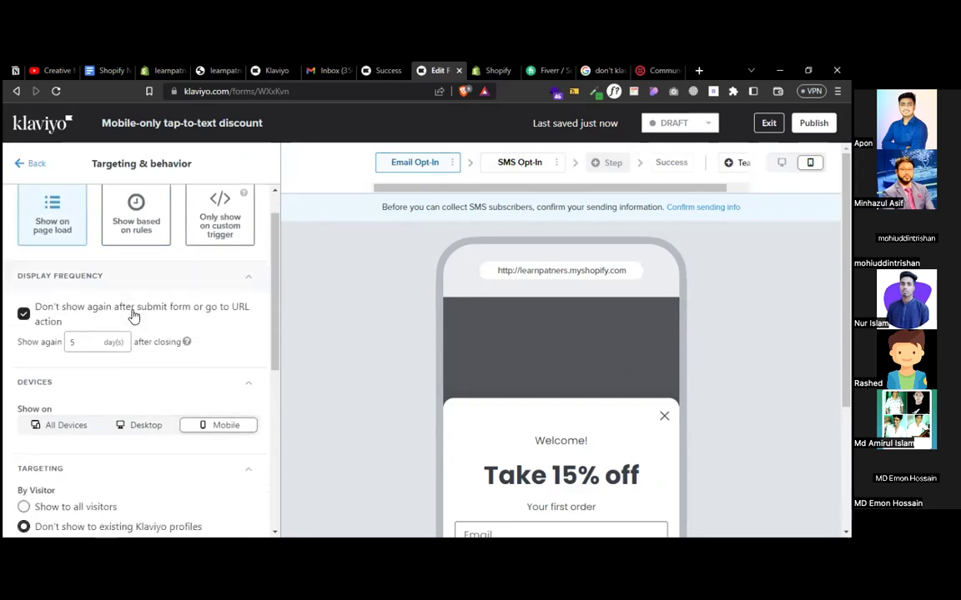
scroll(134, 316, "up", 4)
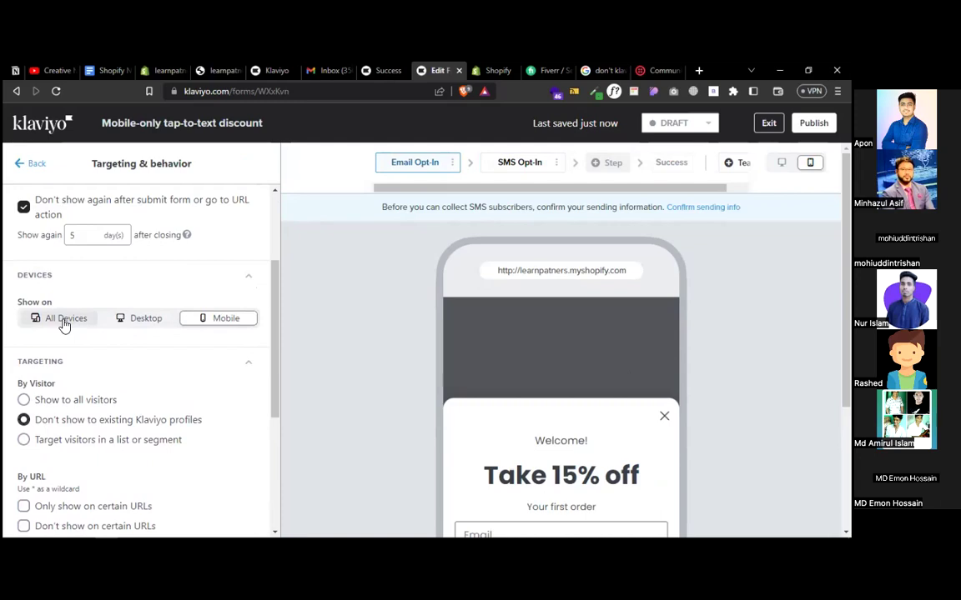
left_click(66, 323)
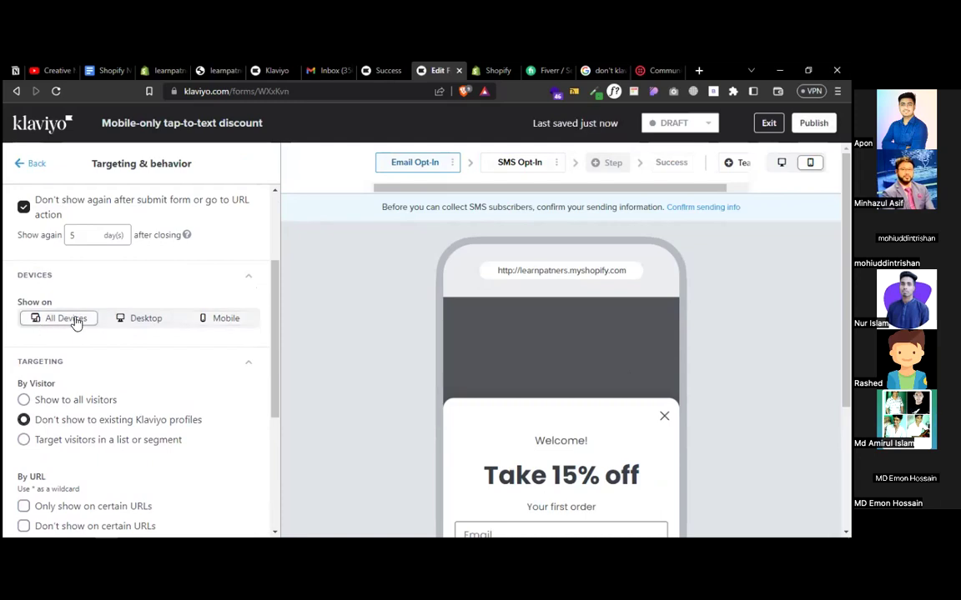
- Reopen the SMS Opt-In step's RAMADAN15 coupon block, keeping the form as a draft
scroll(112, 322, "up", 2)
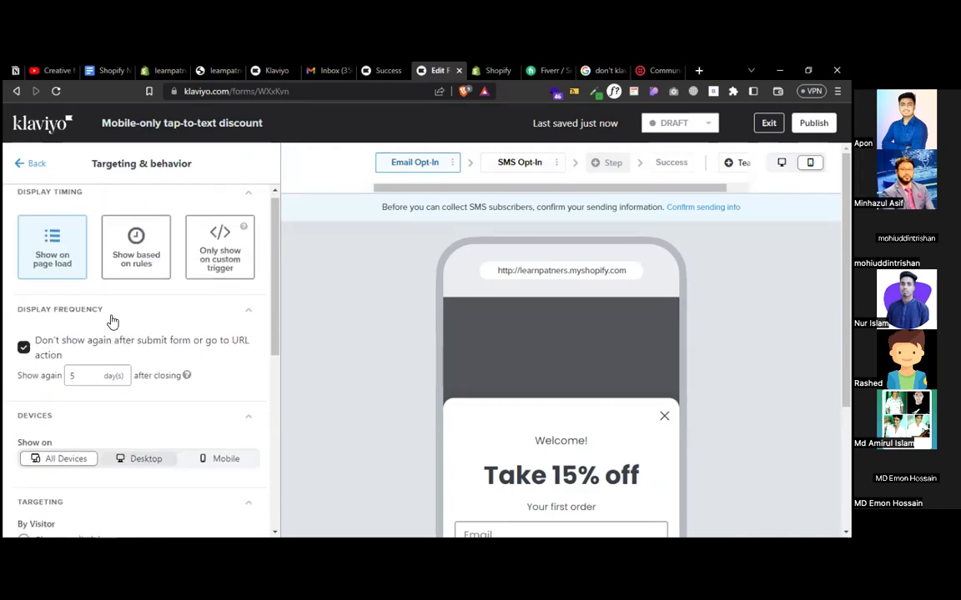
scroll(113, 322, "down", 1)
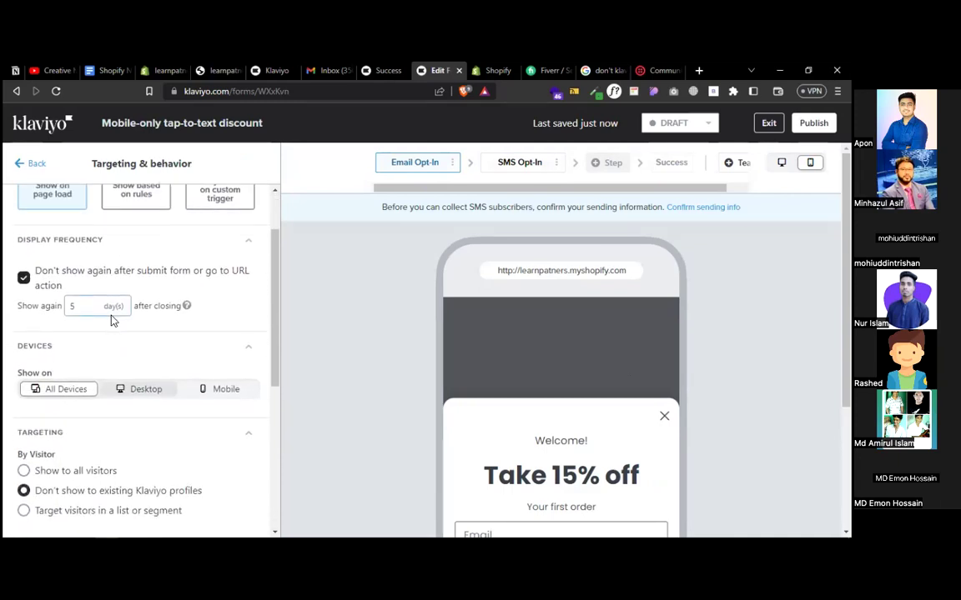
scroll(112, 321, "up", 1)
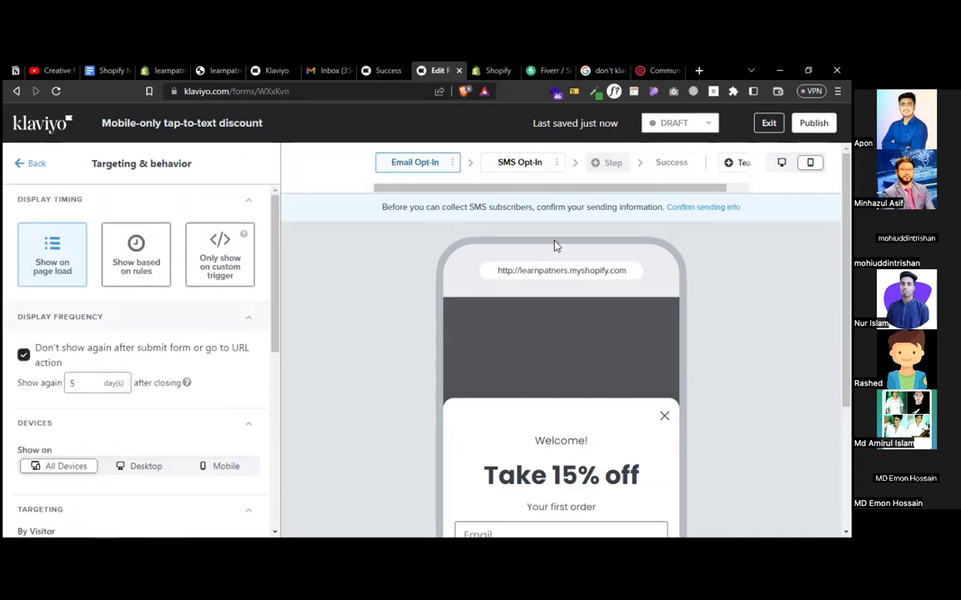
left_click(524, 164)
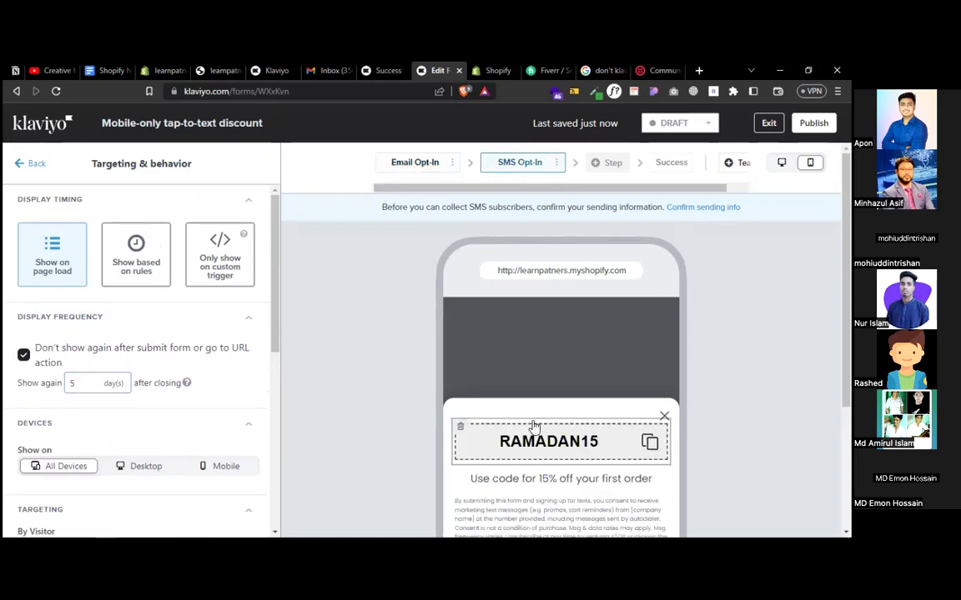
left_click(552, 447)
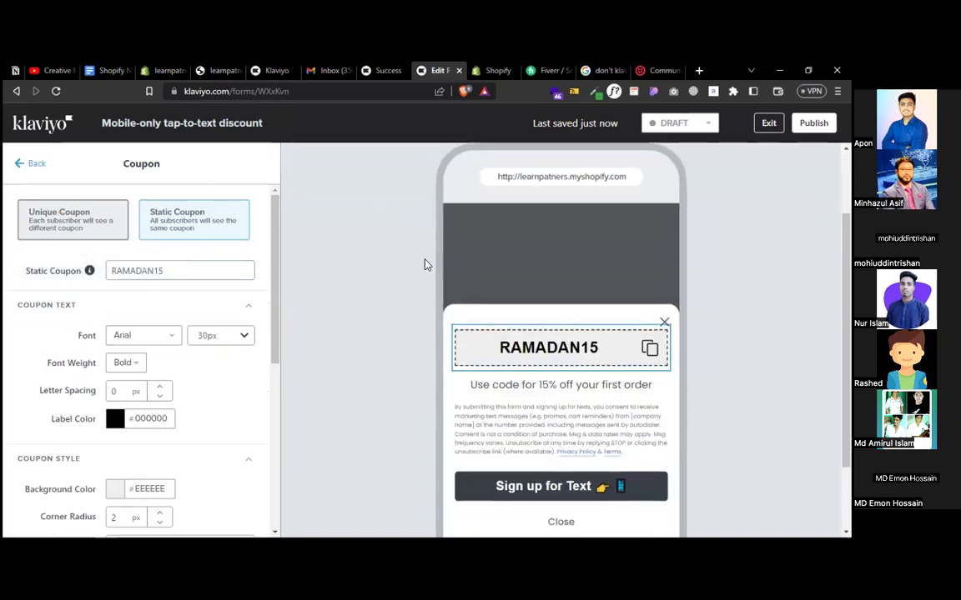
scroll(612, 166, "up", 3)
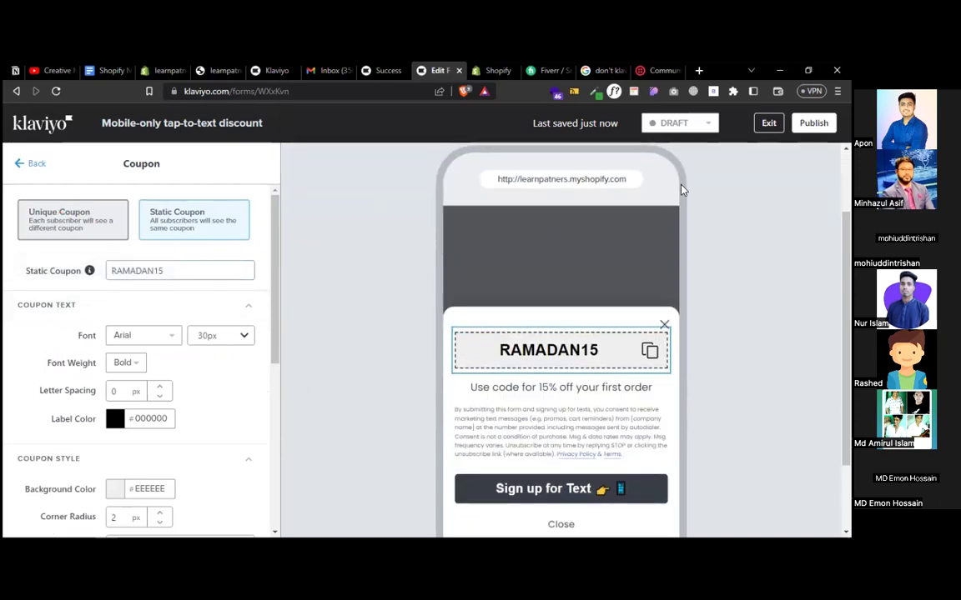
left_click(671, 123)
left_click(743, 232)
double_click(668, 161)
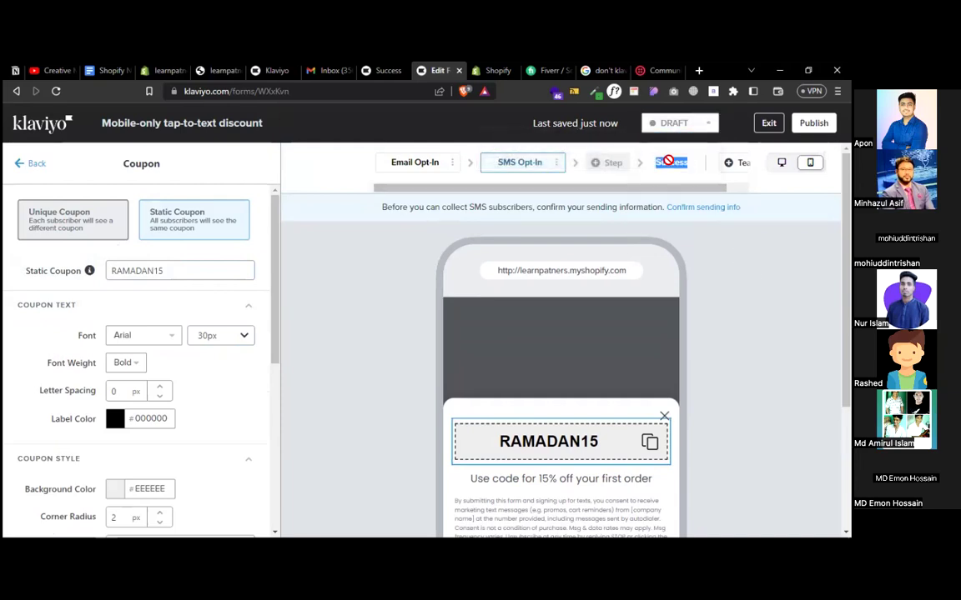
- Start confirming SMS sending info, tick United States as the sending country, and continue
left_click(701, 215)
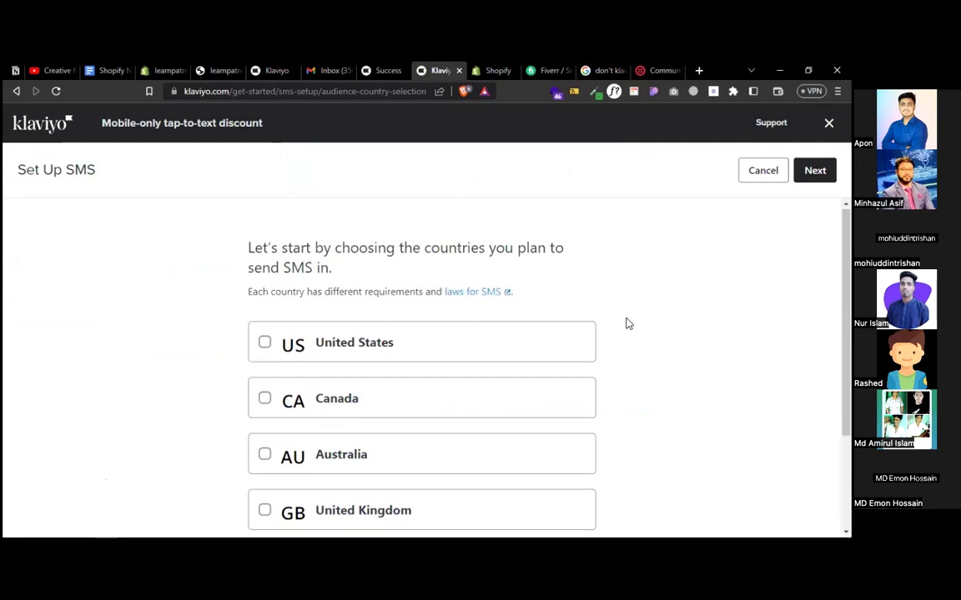
scroll(627, 323, "down", 2)
scroll(627, 323, "up", 2)
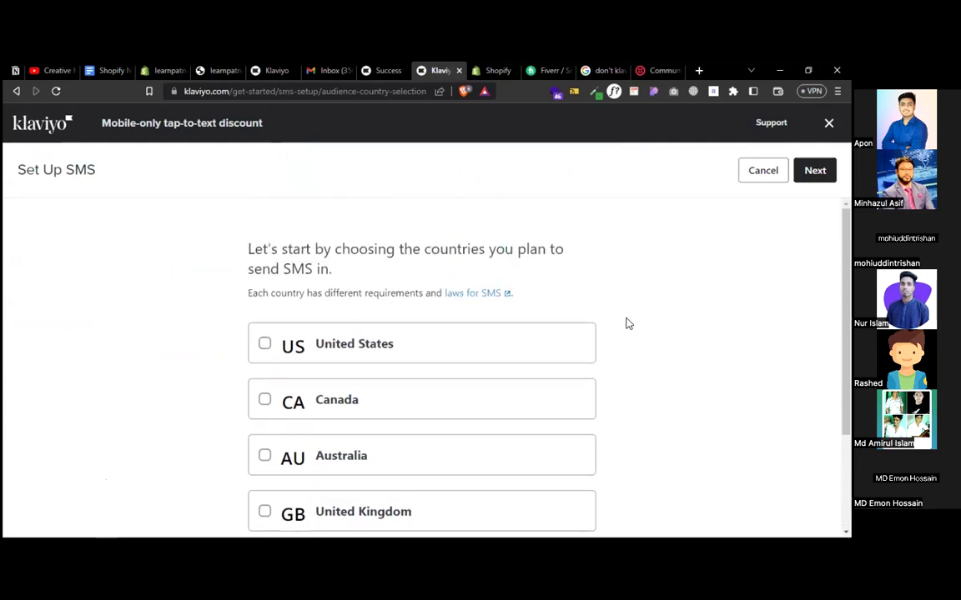
scroll(628, 323, "down", 2)
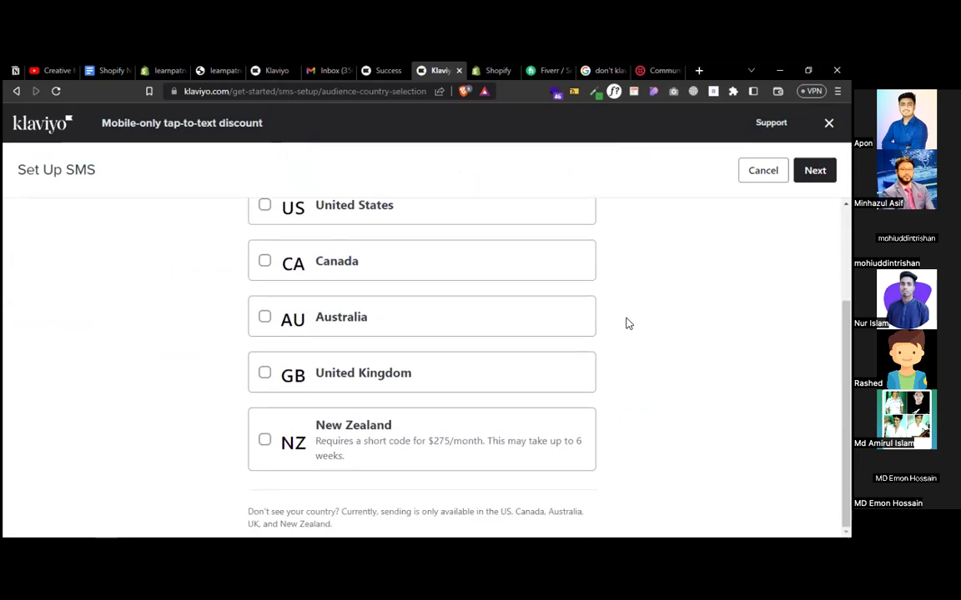
scroll(628, 323, "up", 2)
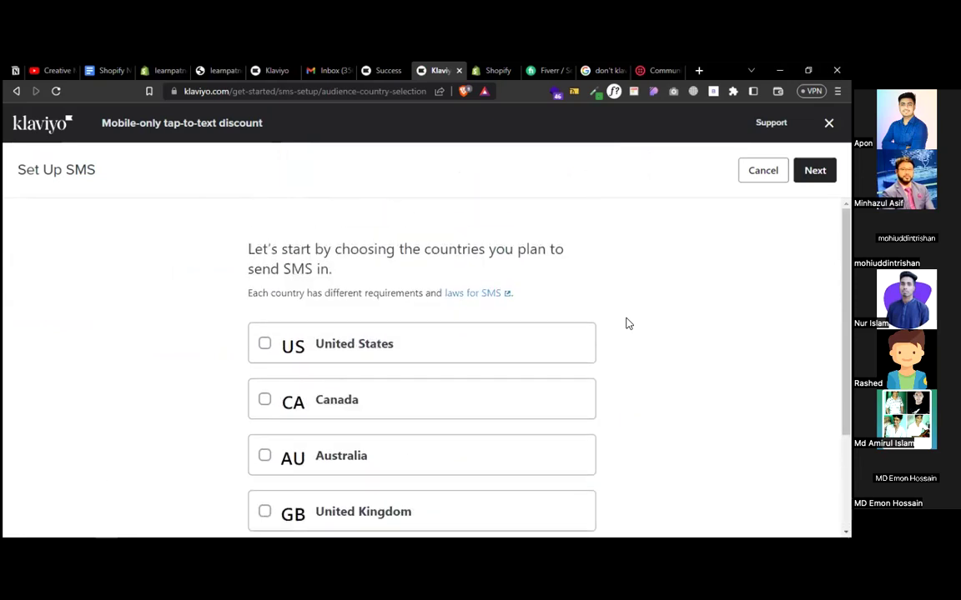
scroll(628, 324, "down", 2)
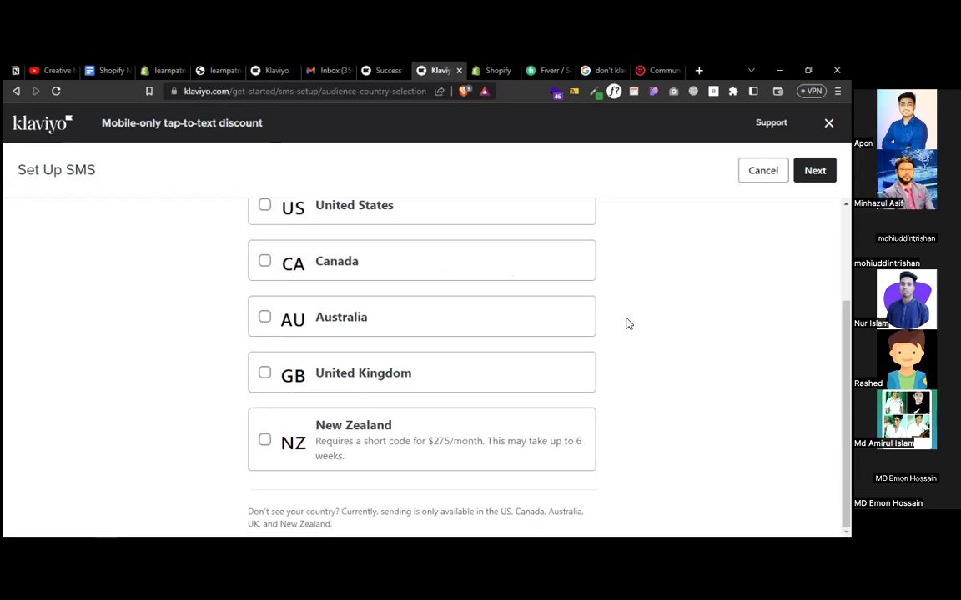
scroll(628, 323, "up", 2)
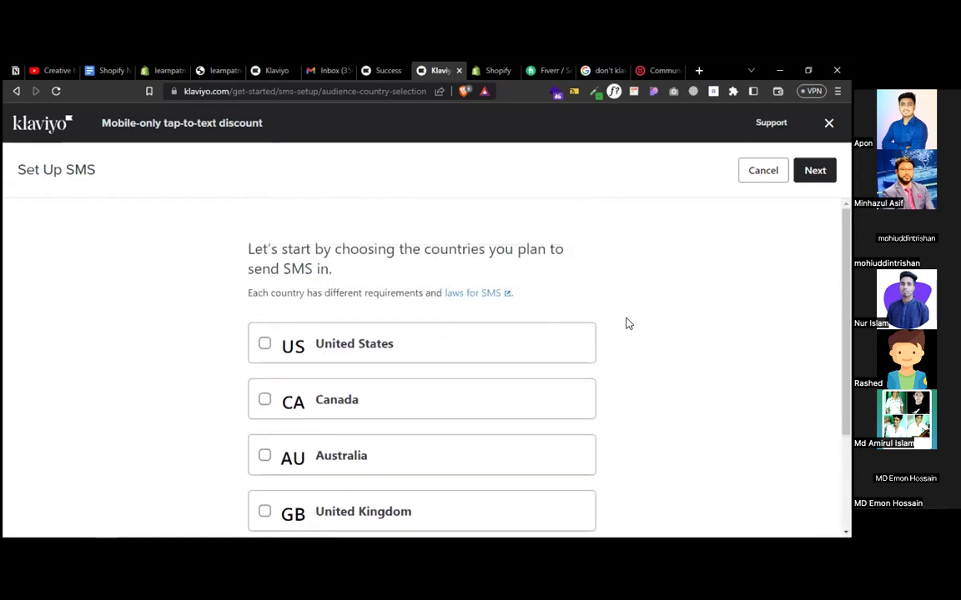
left_click(274, 347)
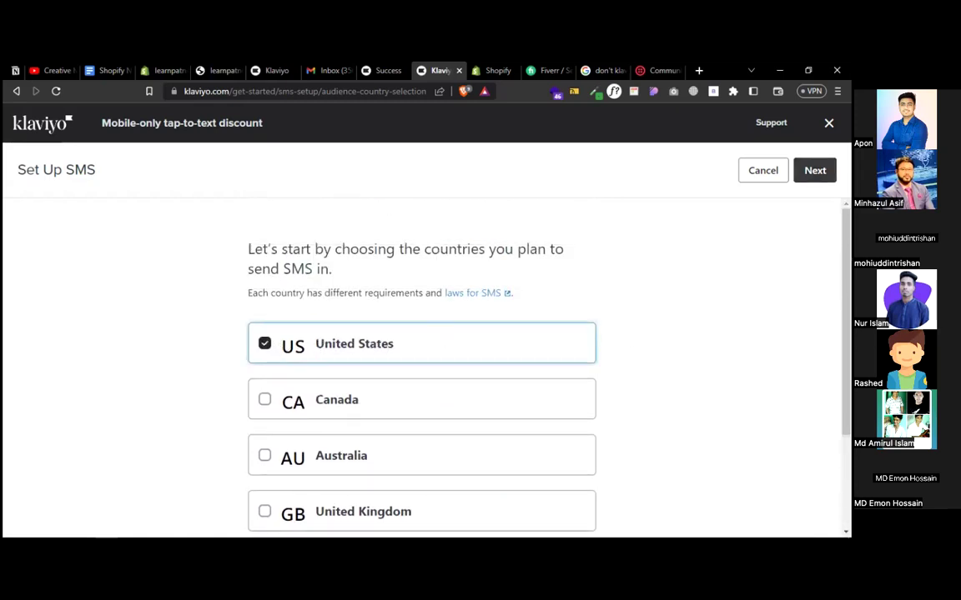
left_click(815, 170)
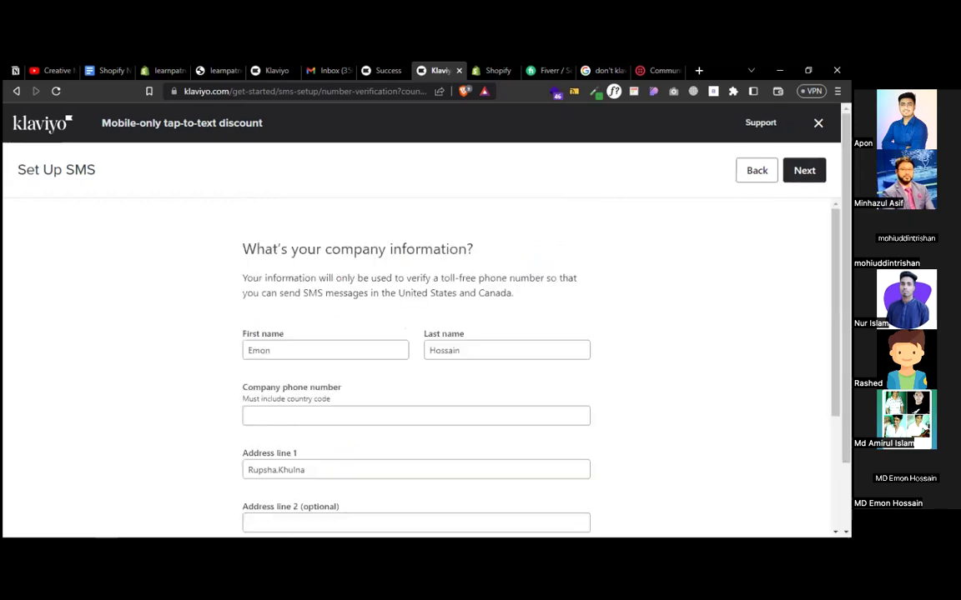
scroll(655, 335, "down", 3)
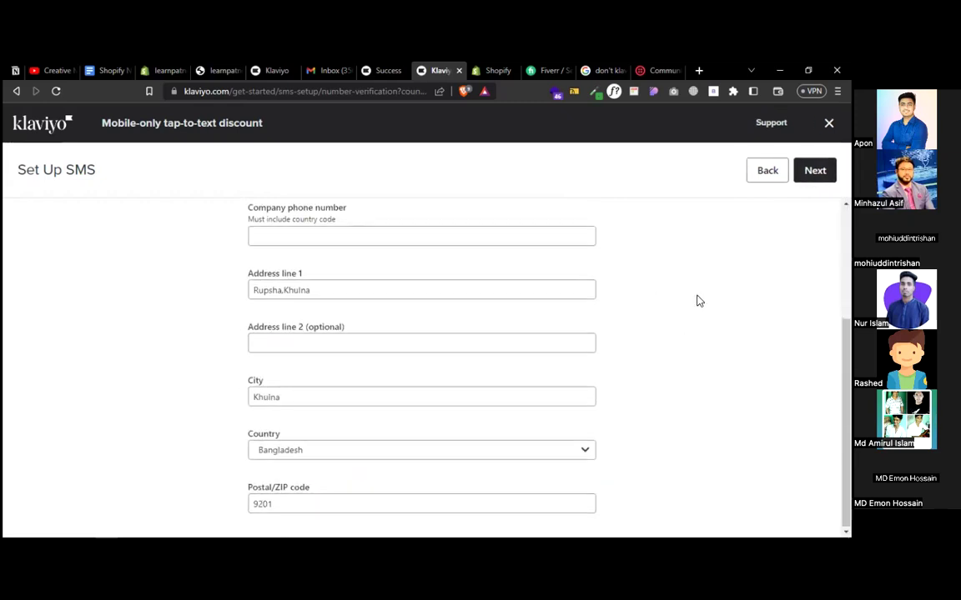
scroll(697, 300, "up", 3)
left_click(371, 414)
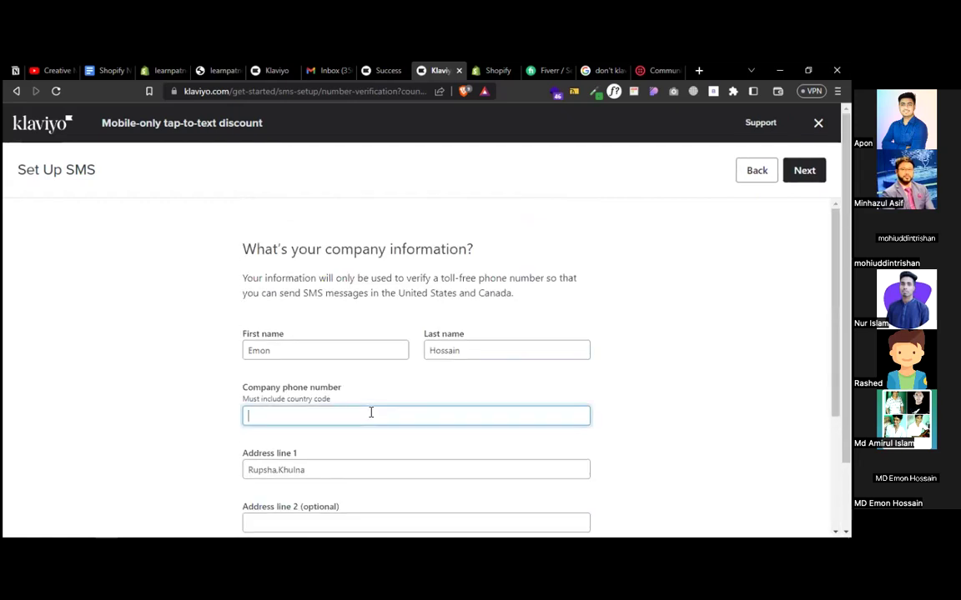
type("learns")
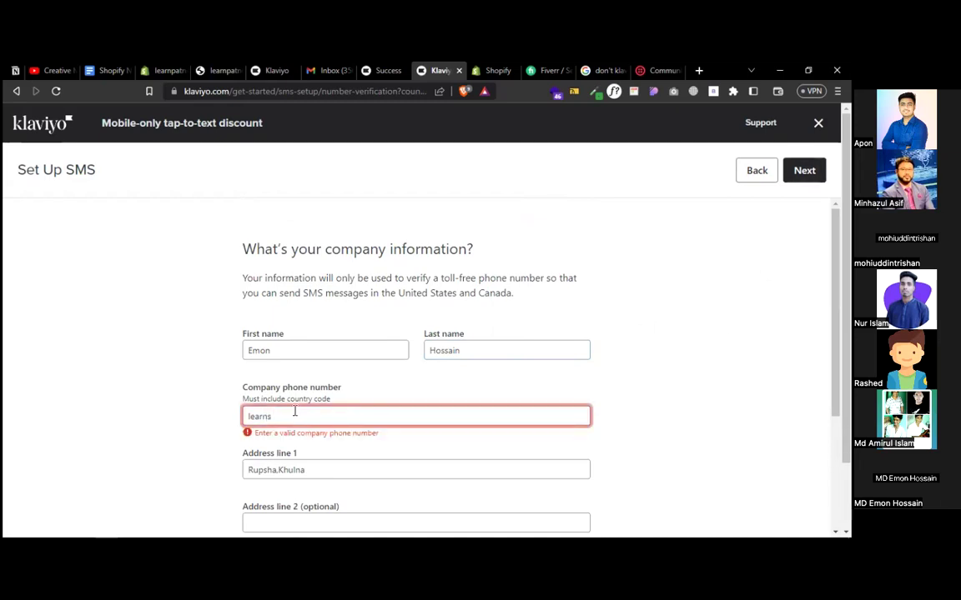
left_click_drag(276, 416, 222, 416)
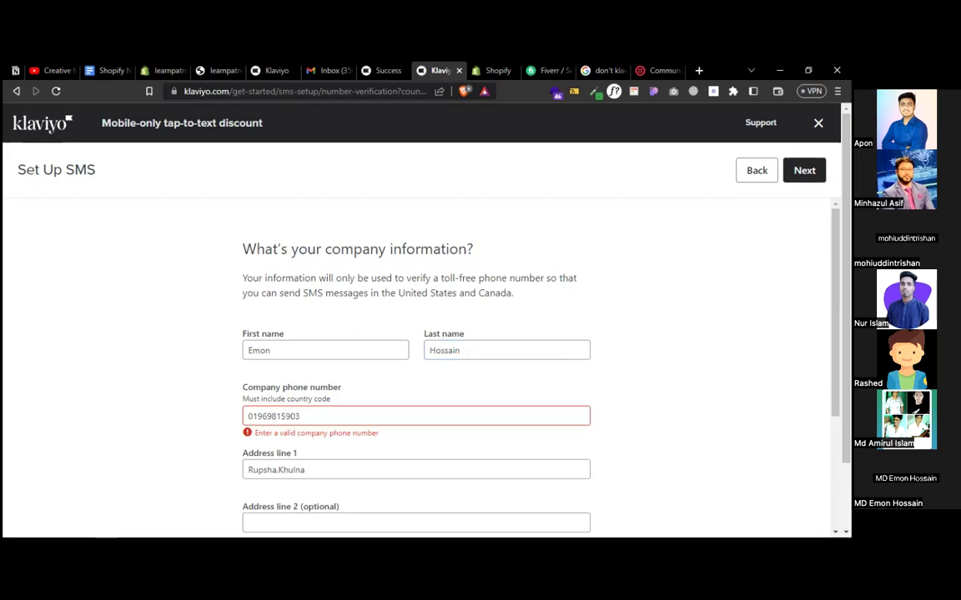
scroll(417, 359, "down", 1)
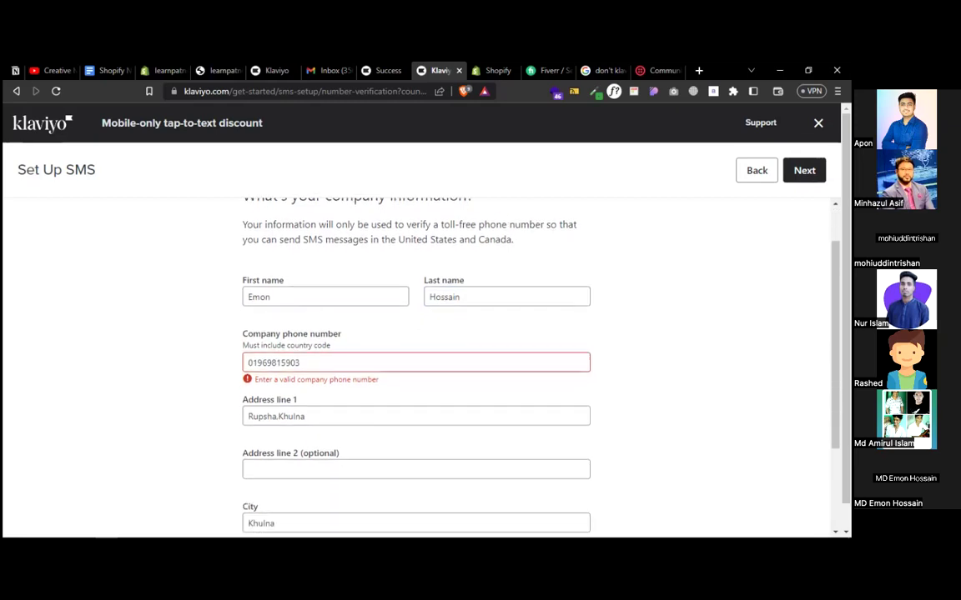
left_click(298, 362)
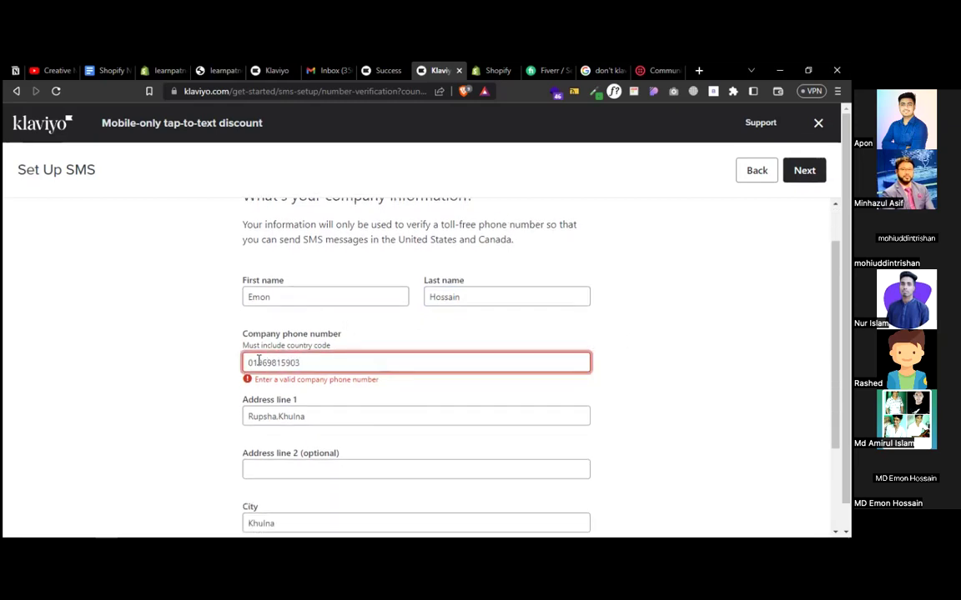
type("+")
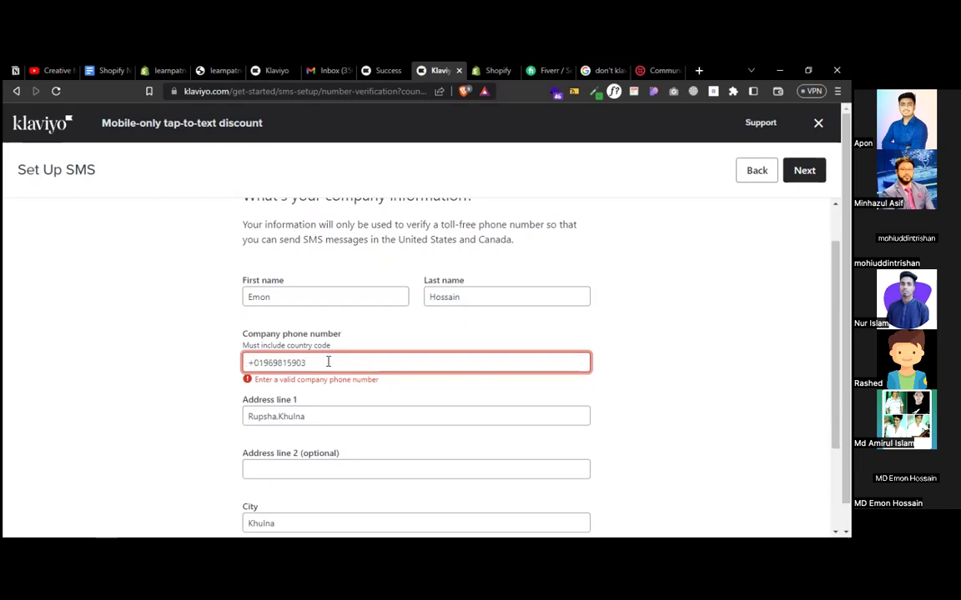
type("88")
left_click(654, 272)
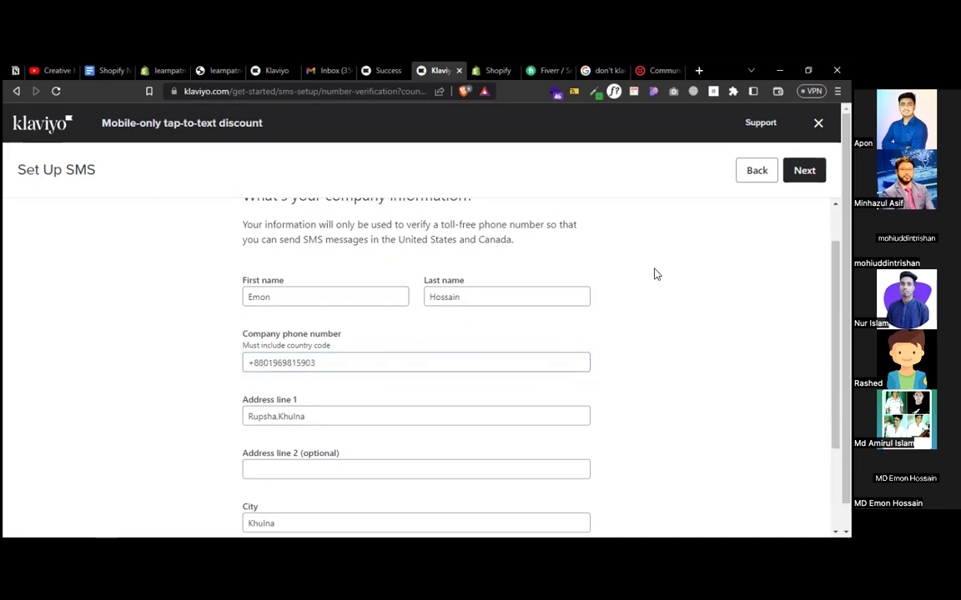
left_click(804, 171)
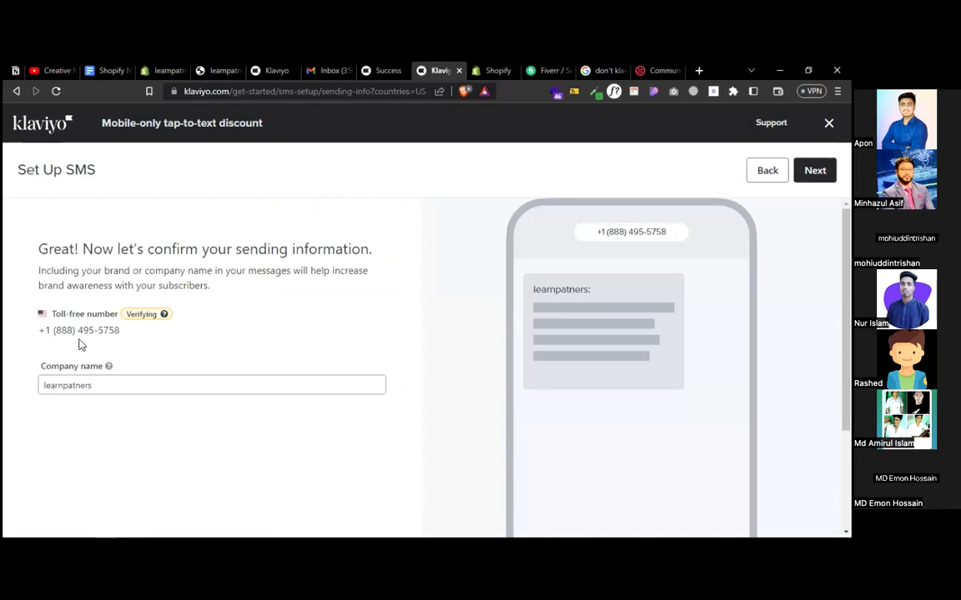
- Pass the sending-info page, leave the preview phone number blank, and complete SMS setup
left_click_drag(125, 334, 39, 331)
left_click(815, 170)
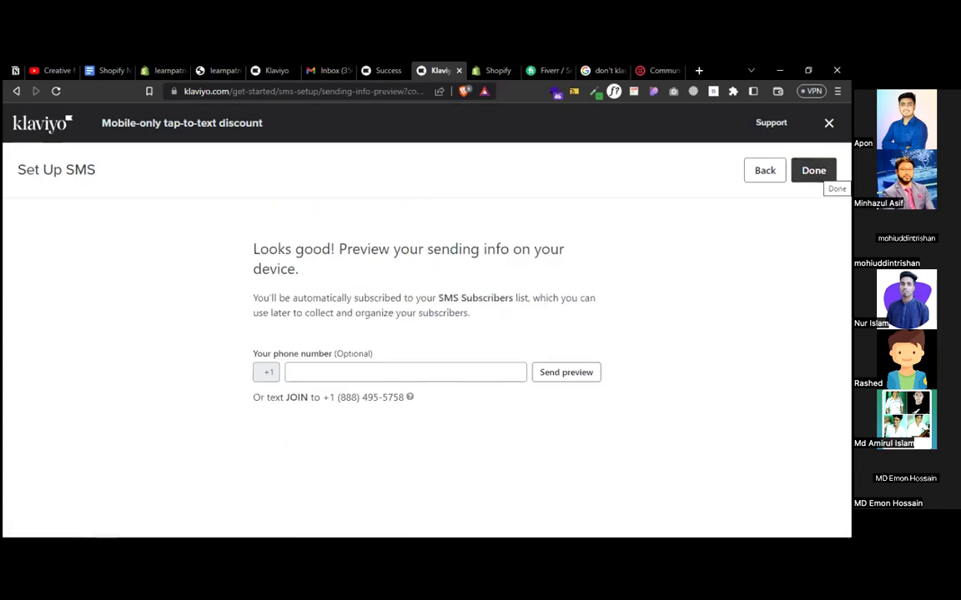
left_click(383, 367)
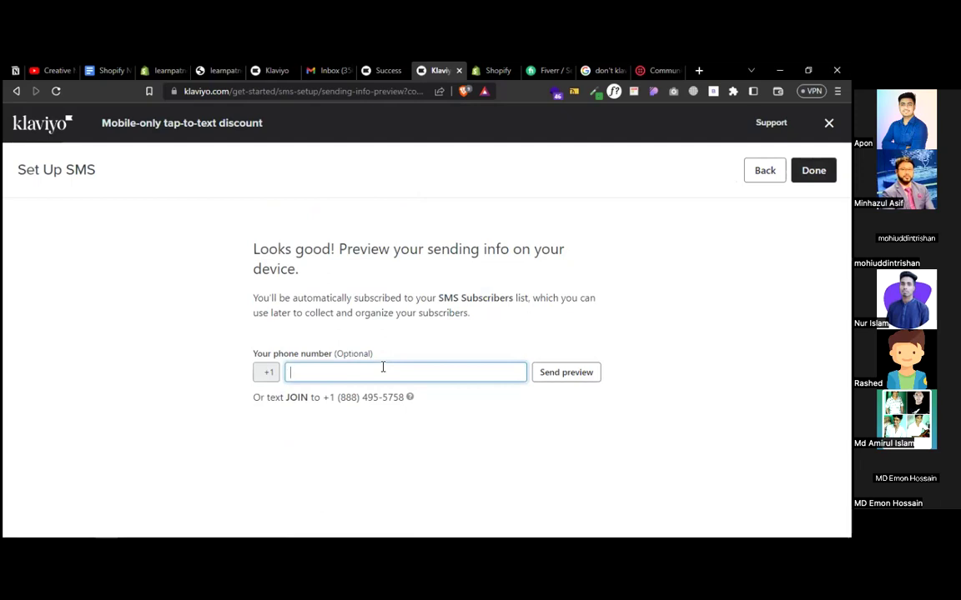
left_click(251, 433)
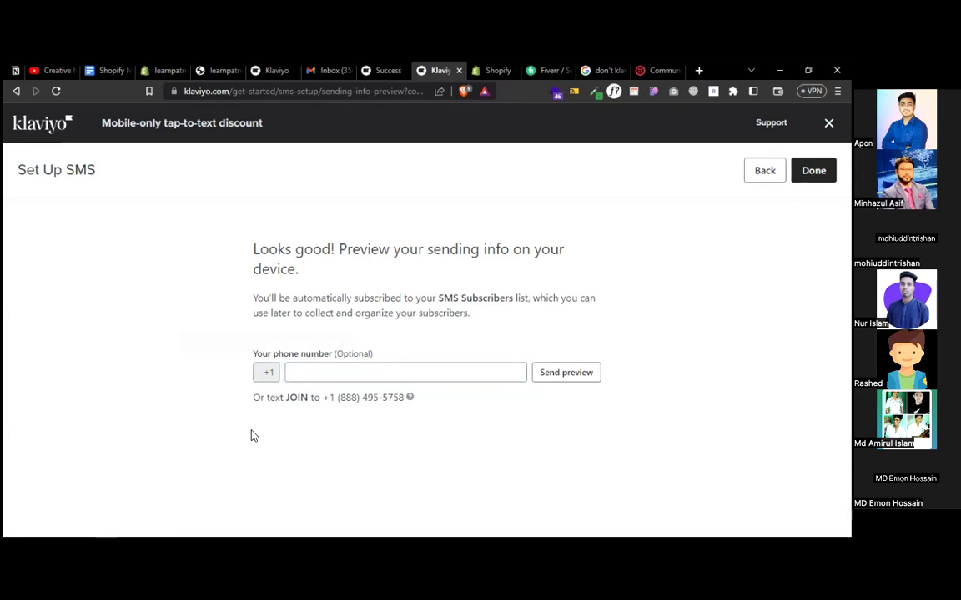
left_click(482, 369)
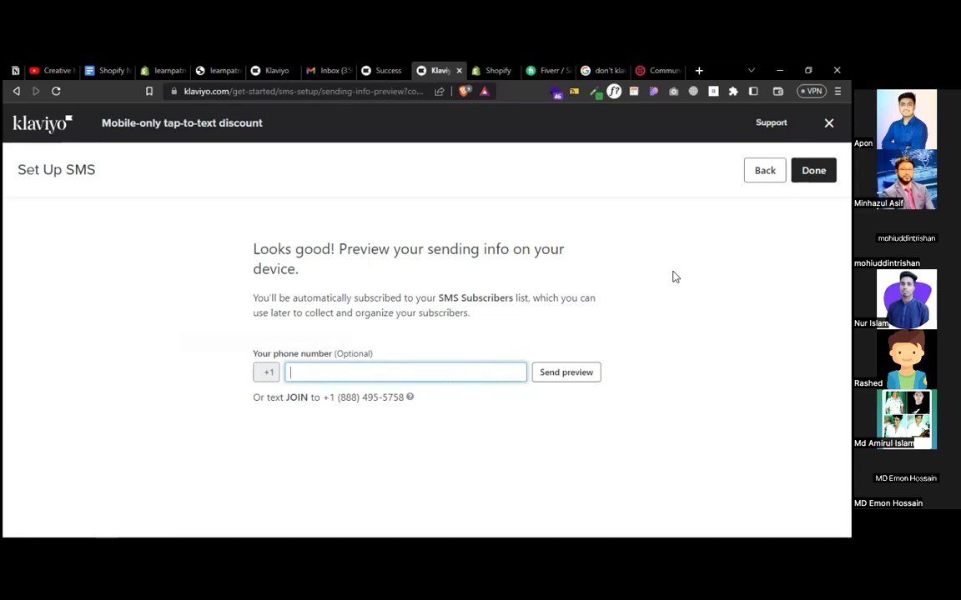
left_click(744, 257)
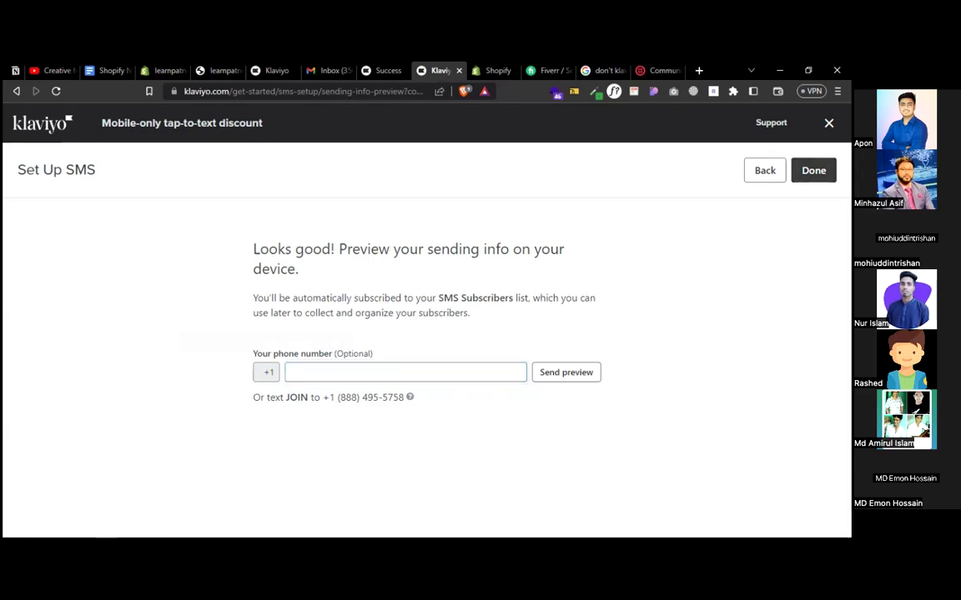
left_click(813, 170)
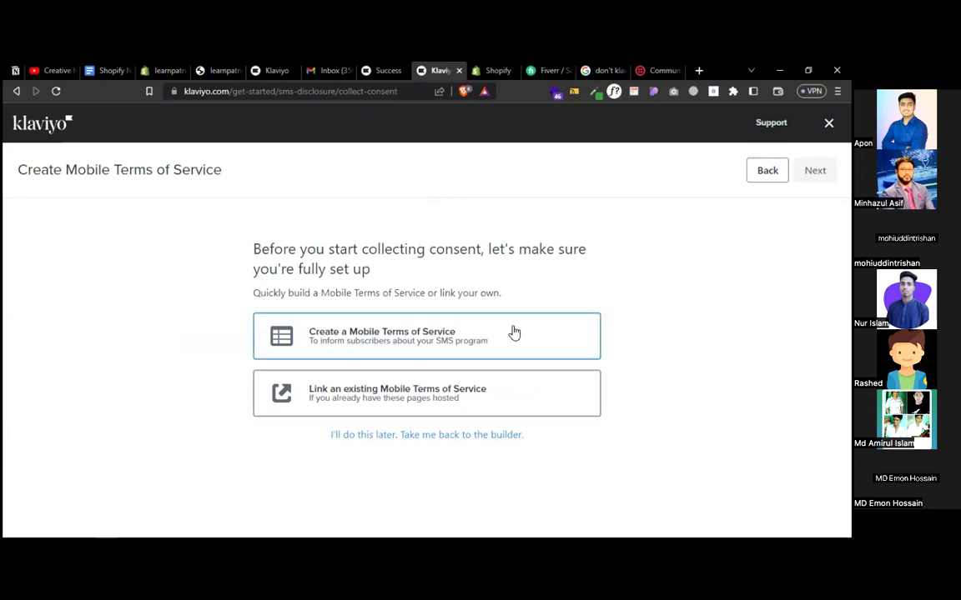
- Choose to create a new Mobile Terms of Service rather than link one
left_click(404, 392)
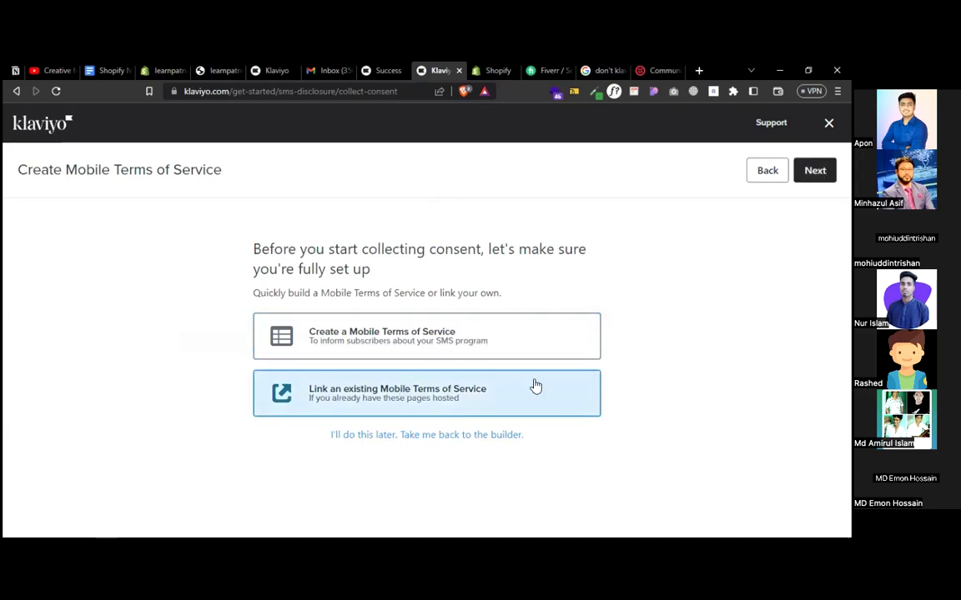
left_click(463, 342)
left_click(814, 170)
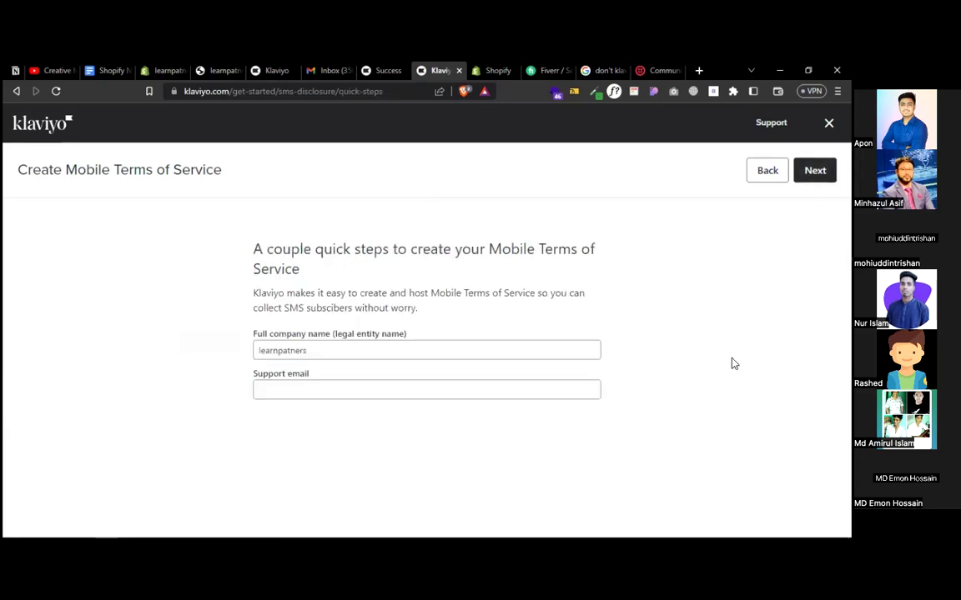
- Paste the support email, keep the default message types, and reach the Privacy Policy URL field
left_click(297, 388)
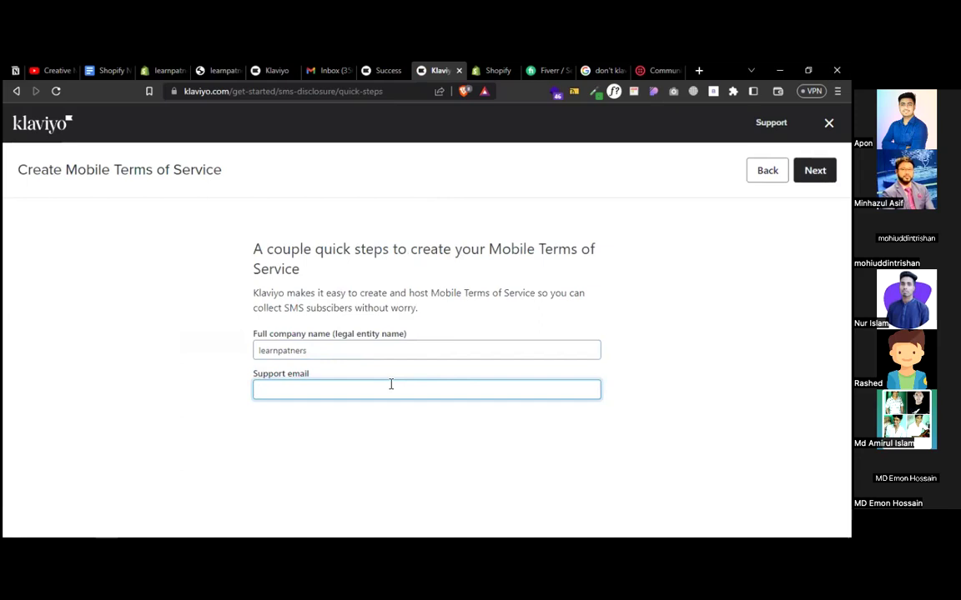
key("super+v")
scroll(371, 271, "down", 2)
scroll(371, 271, "down", 1)
left_click(370, 274)
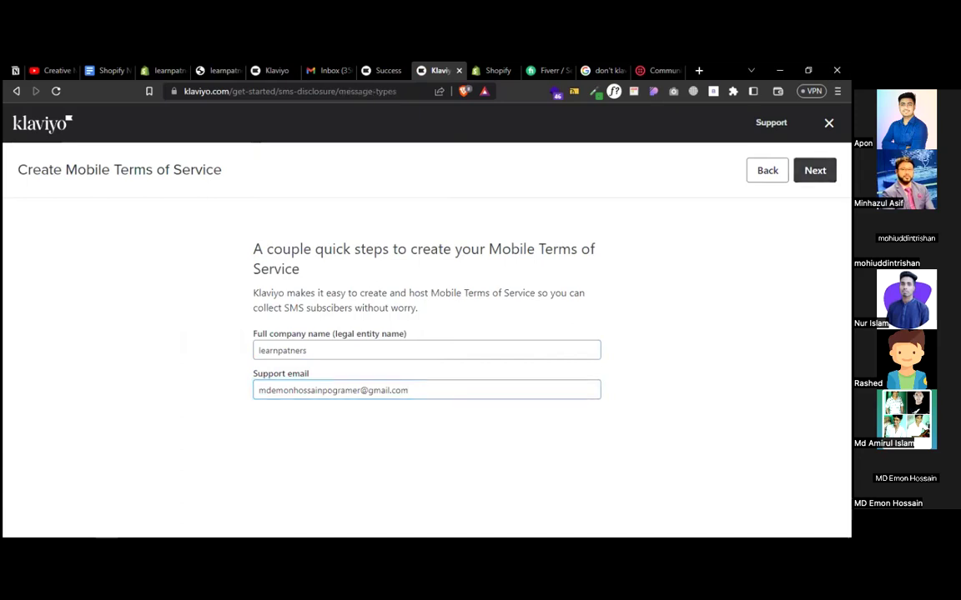
left_click(815, 170)
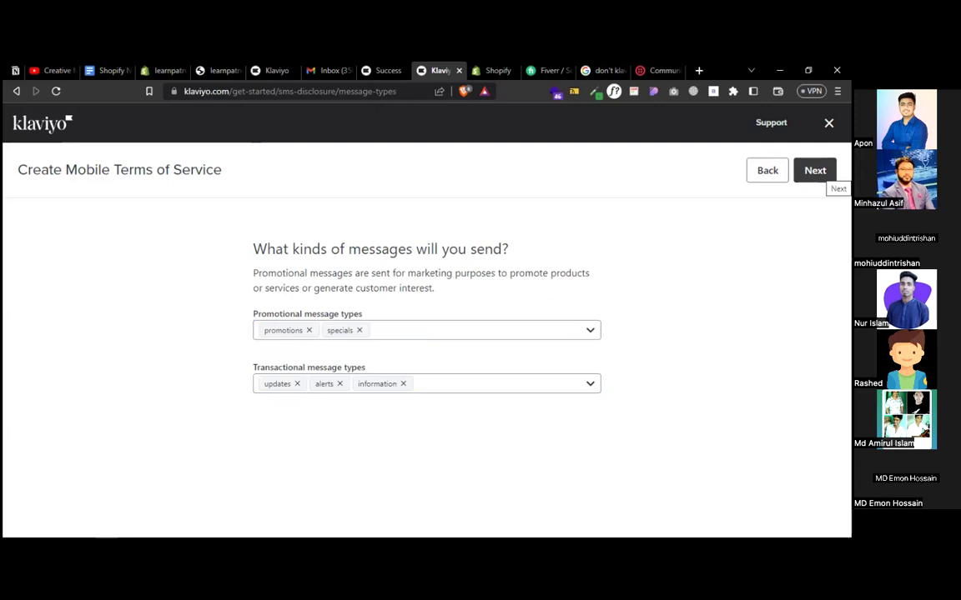
left_click(821, 174)
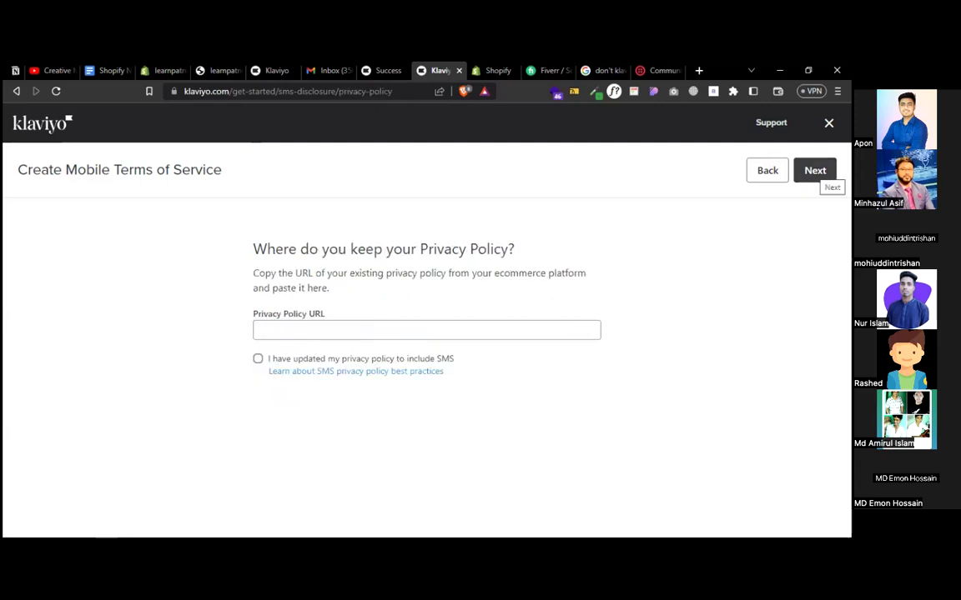
left_click(465, 329)
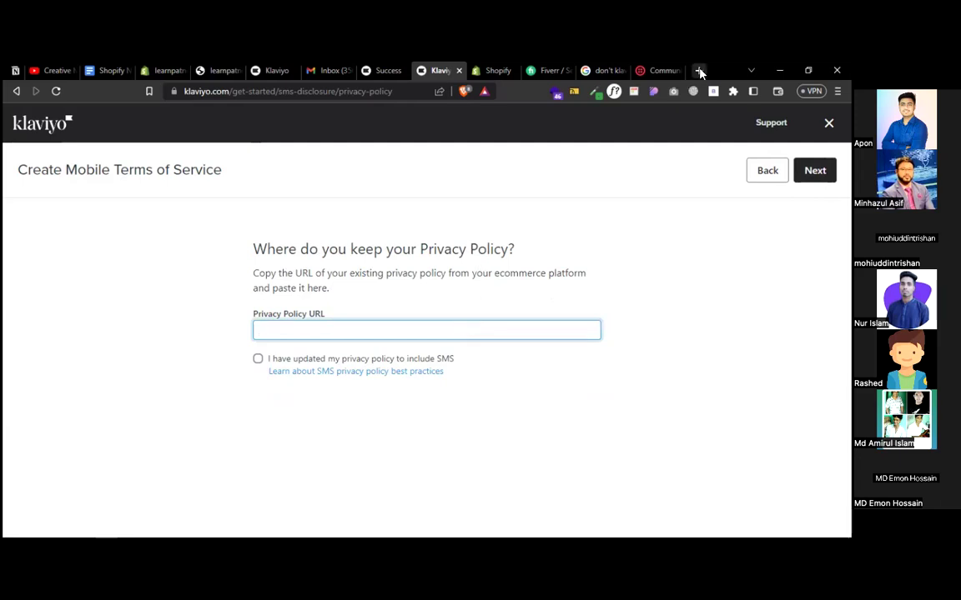
- Search Google for 'privacy policy generator' and open the free privacypolicygenerator.info site
left_click(699, 72)
type("p")
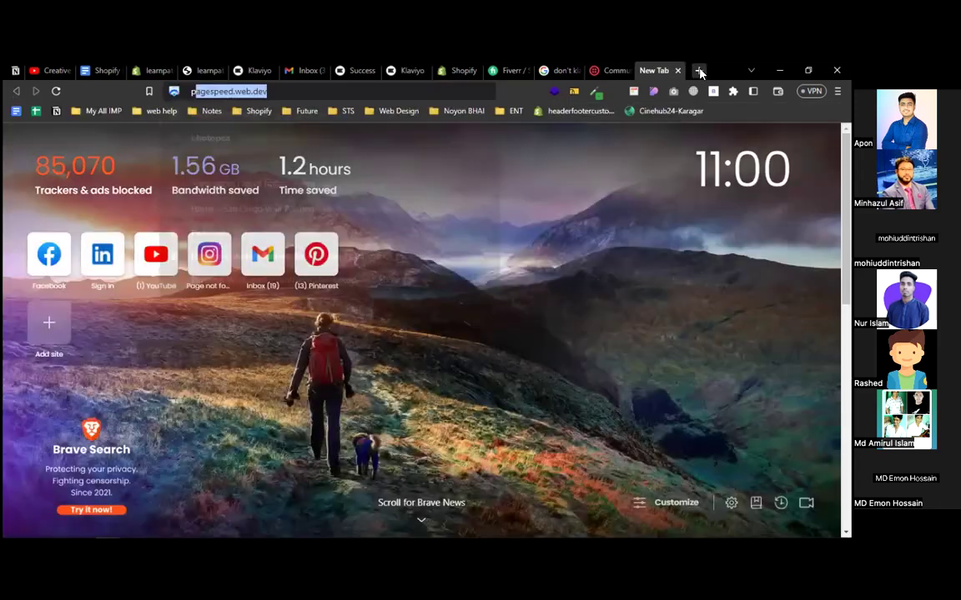
type("rivacy ")
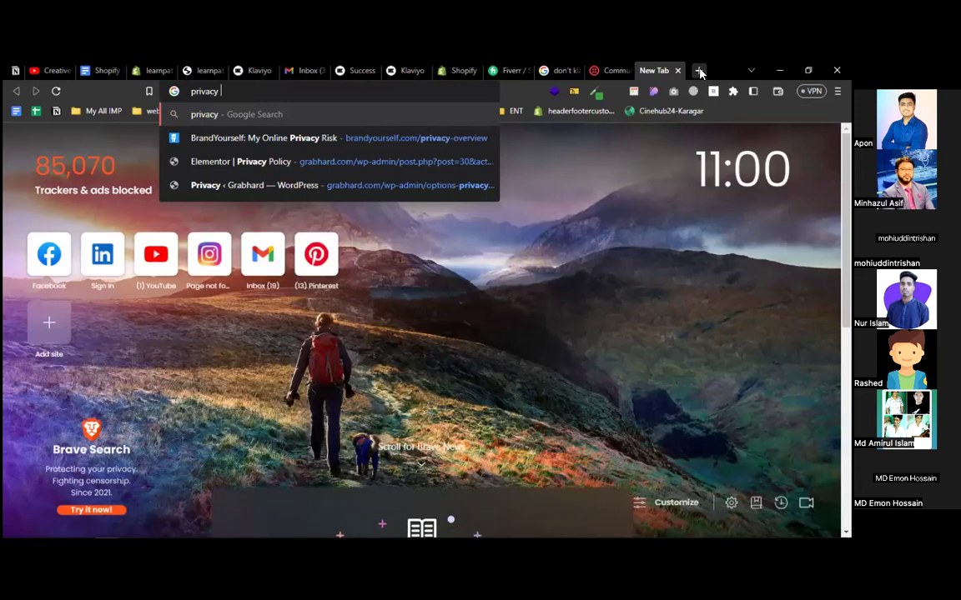
type("policy g")
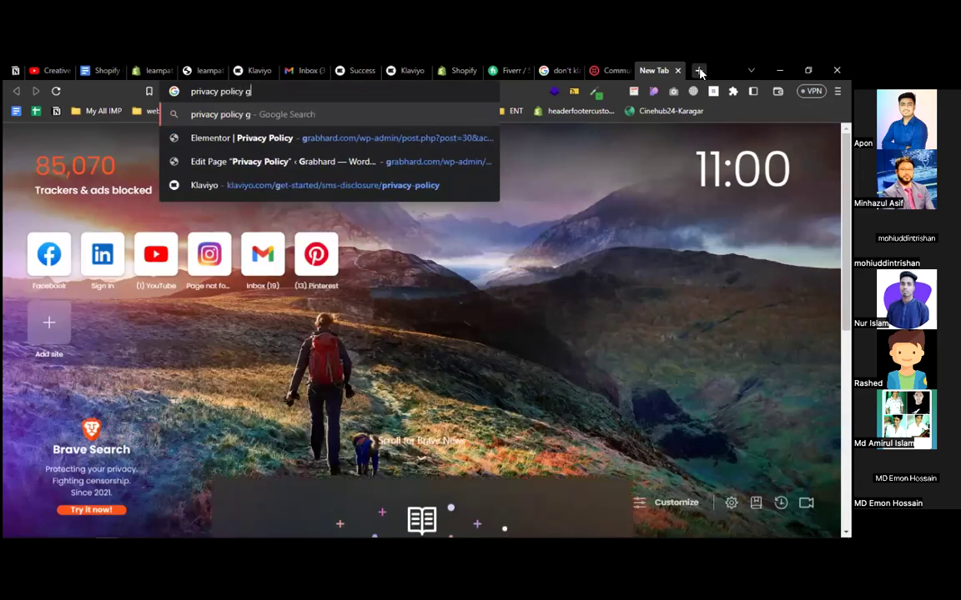
type("enerat")
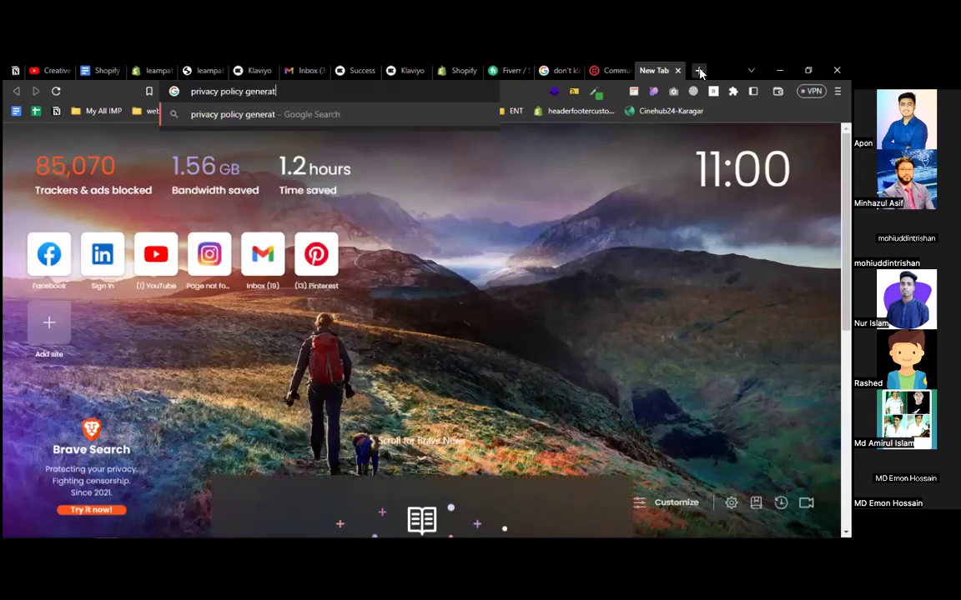
type("or")
key("Return")
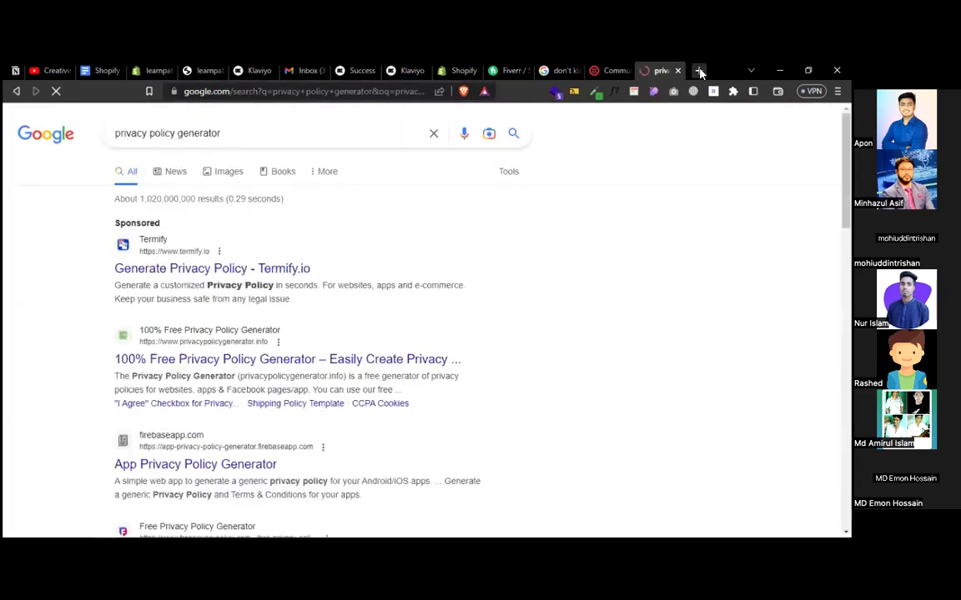
left_click(281, 370)
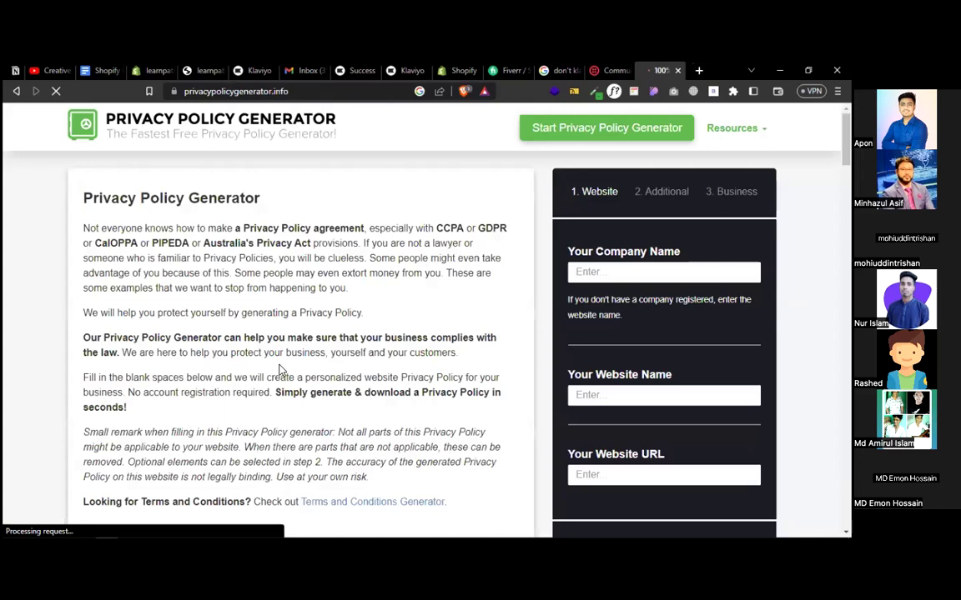
- Enter 'learners' as the generator's company name, then go back to the Shopify admin
left_click(615, 265)
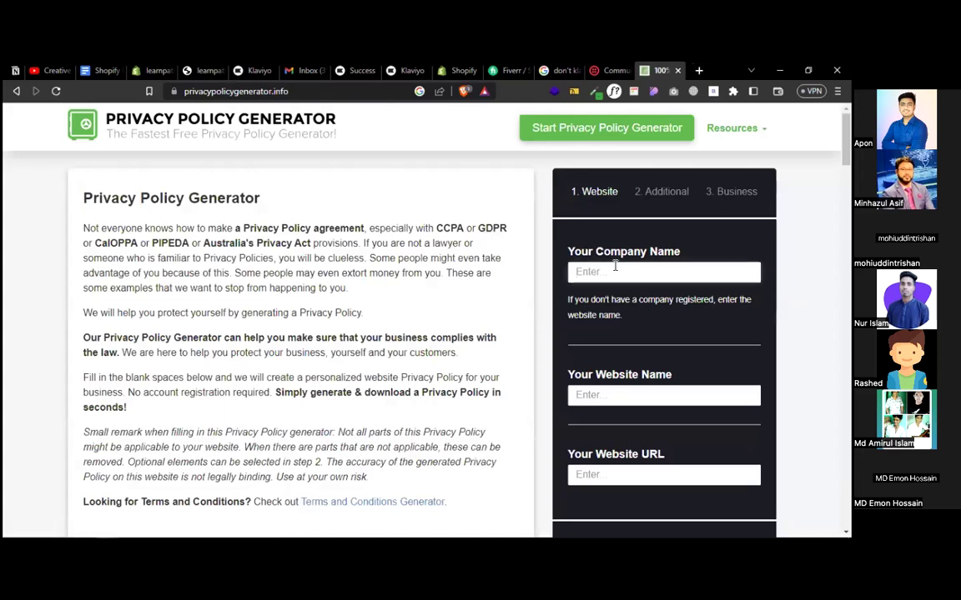
type("learner")
left_click(593, 395)
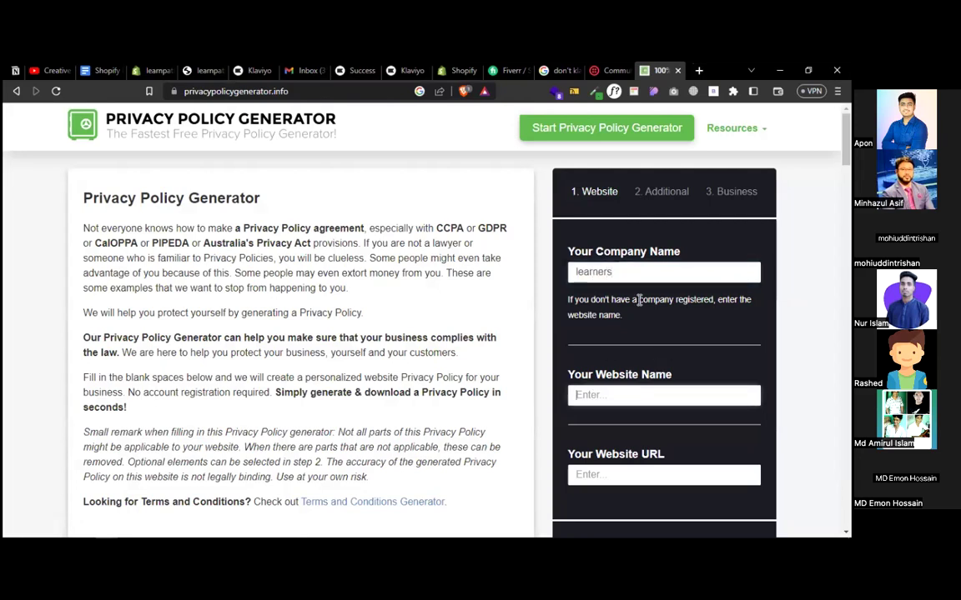
left_click(152, 71)
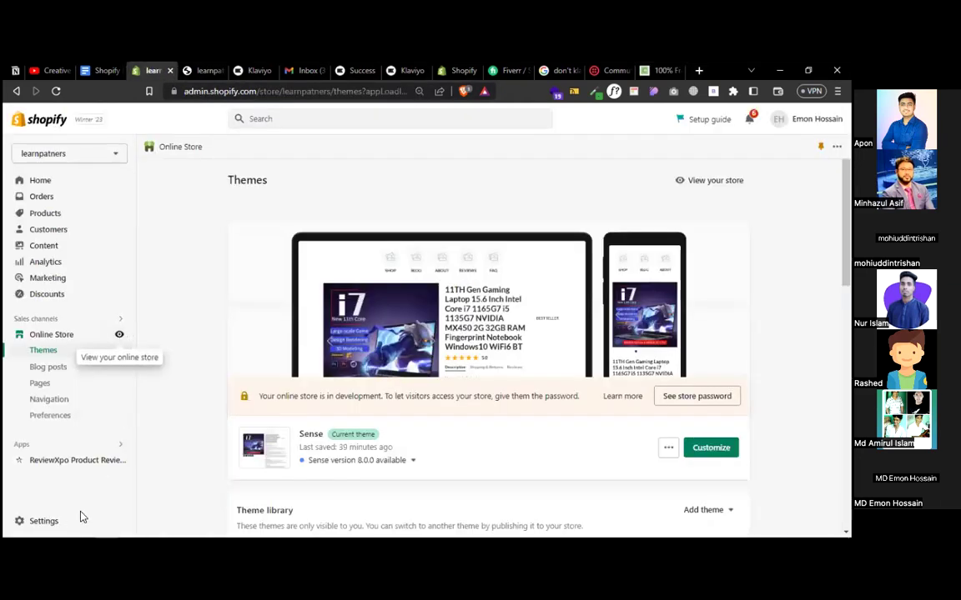
- In Shopify Settings > Policies, create the Privacy policy from the template
left_click(52, 520)
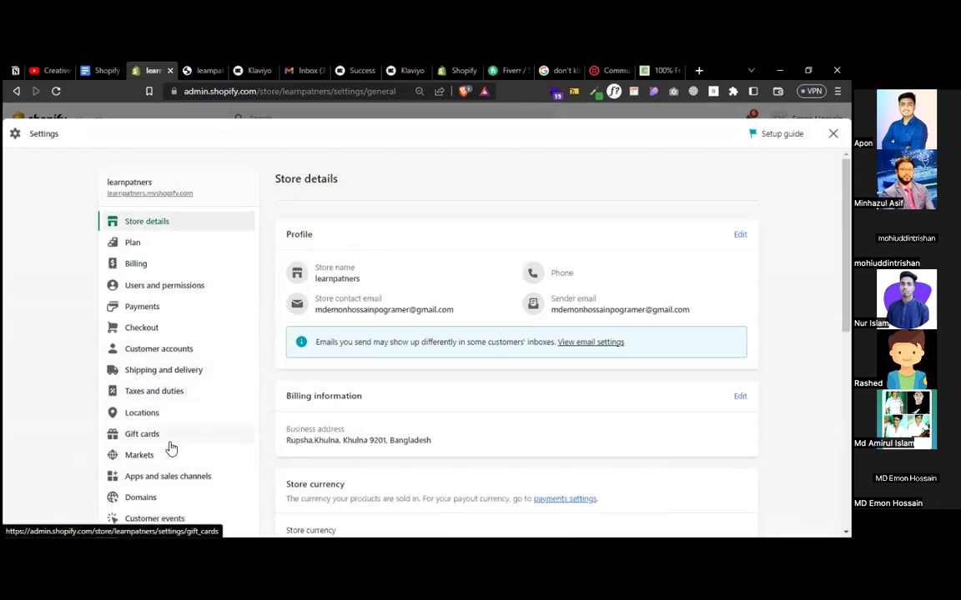
scroll(161, 402, "down", 3)
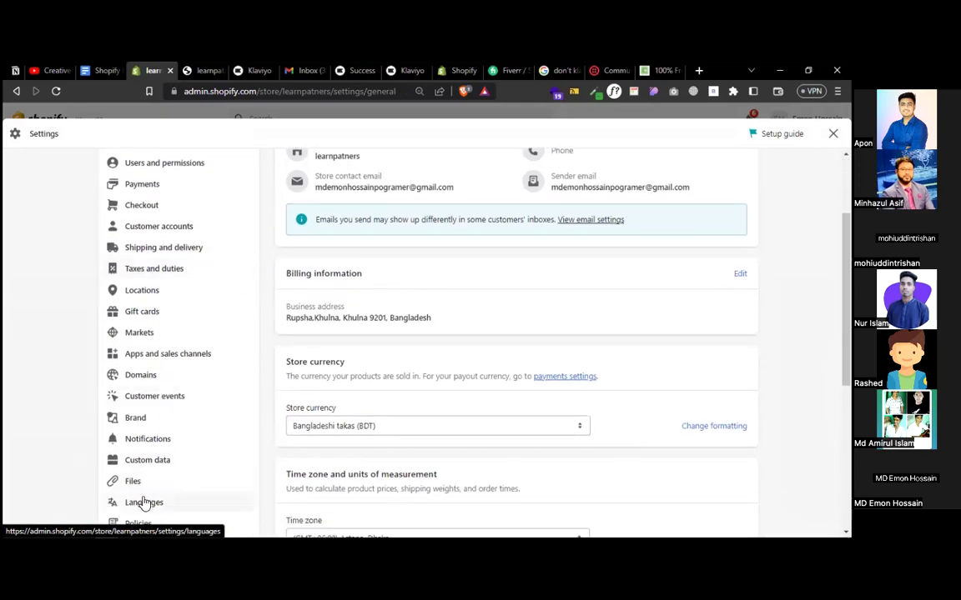
scroll(154, 459, "down", 3)
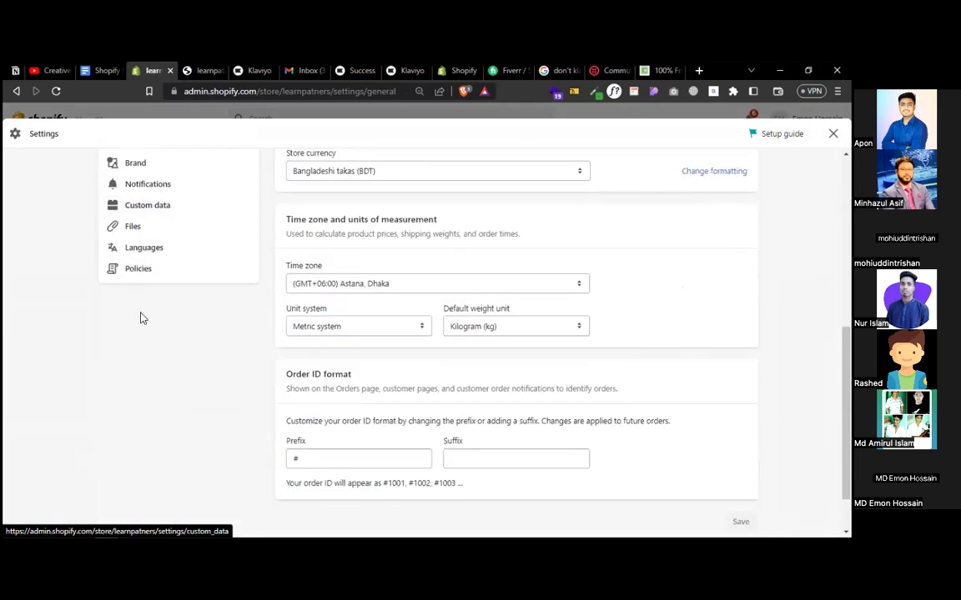
left_click(134, 271)
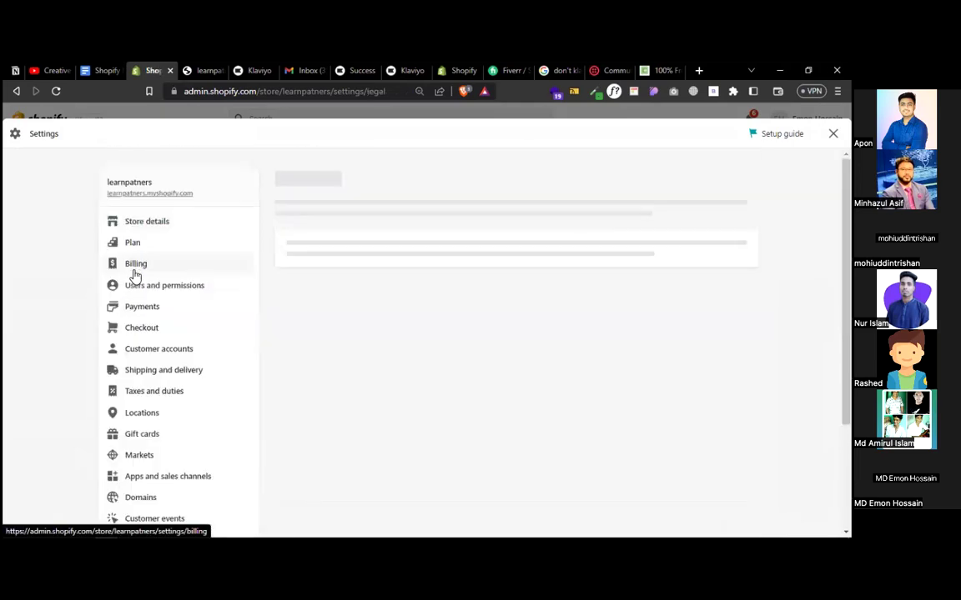
scroll(404, 416, "down", 3)
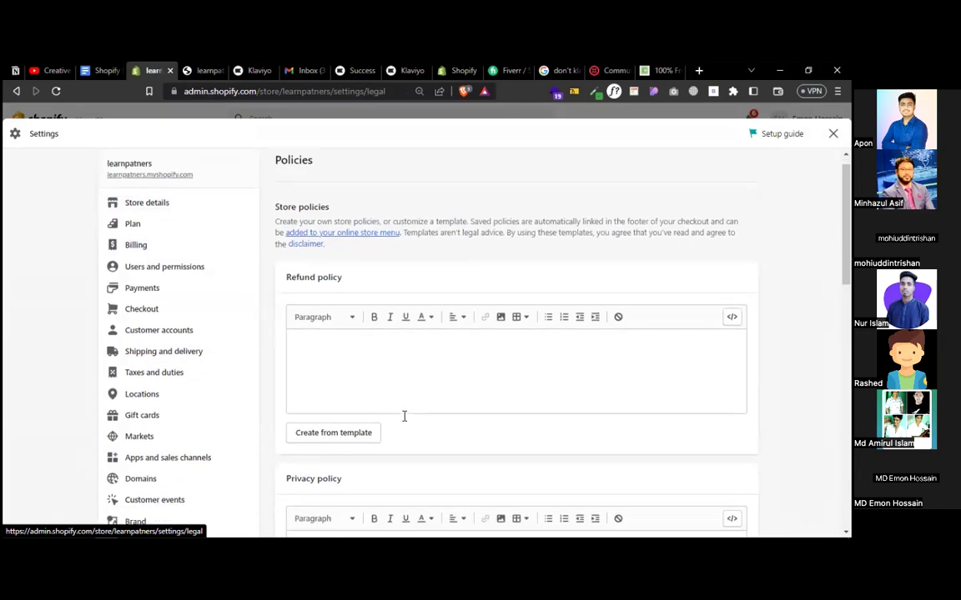
left_click(334, 443)
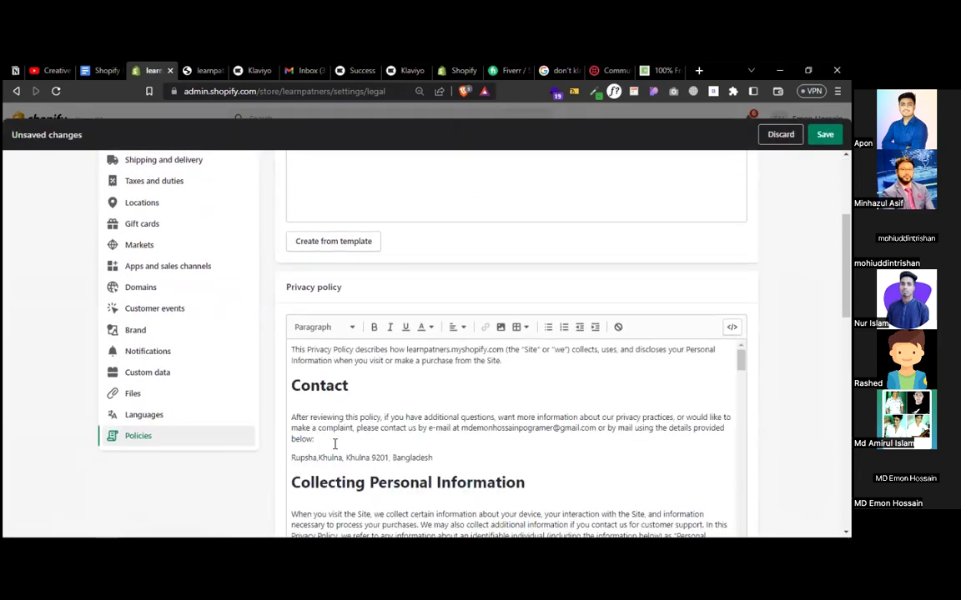
- Copy the privacy policy text, save the store policies, and open the Online Store Pages list
left_click(385, 403)
key("ctrl+a")
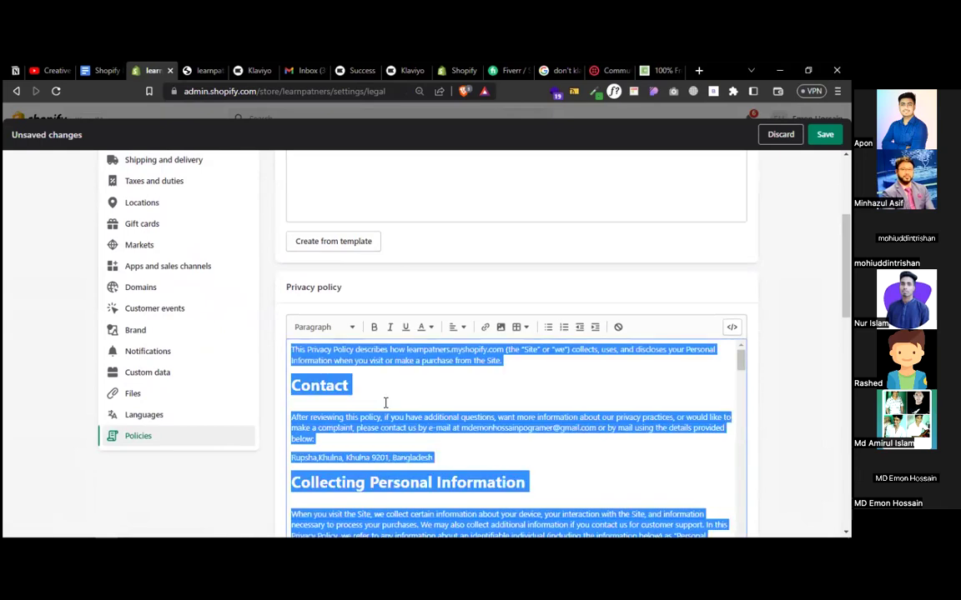
key("ctrl+s")
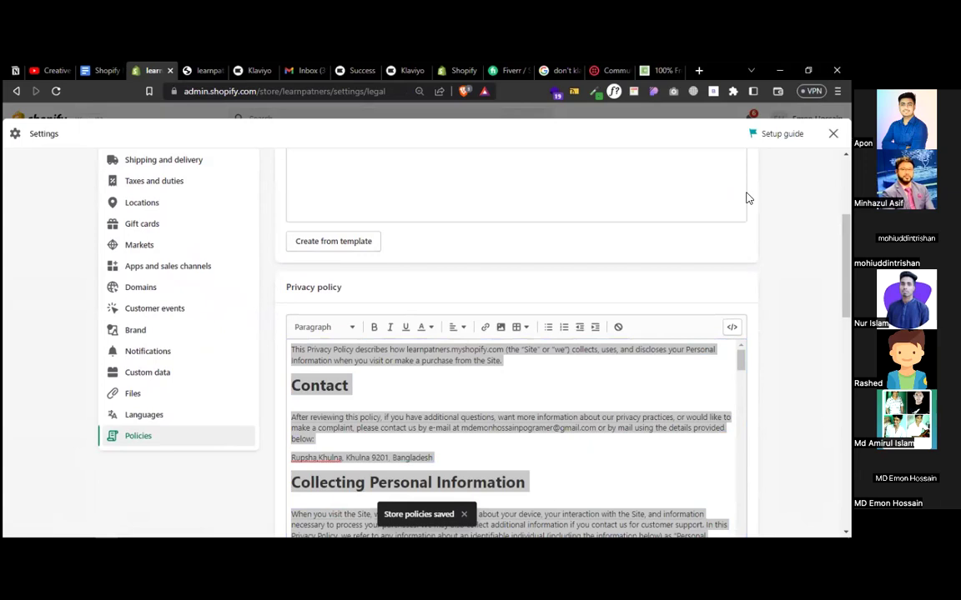
key("Escape")
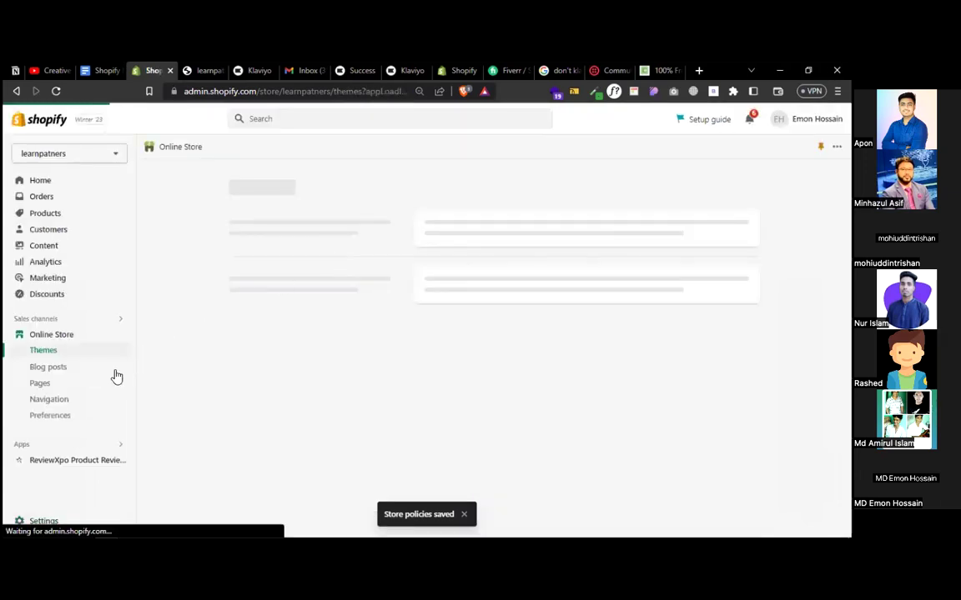
left_click(51, 384)
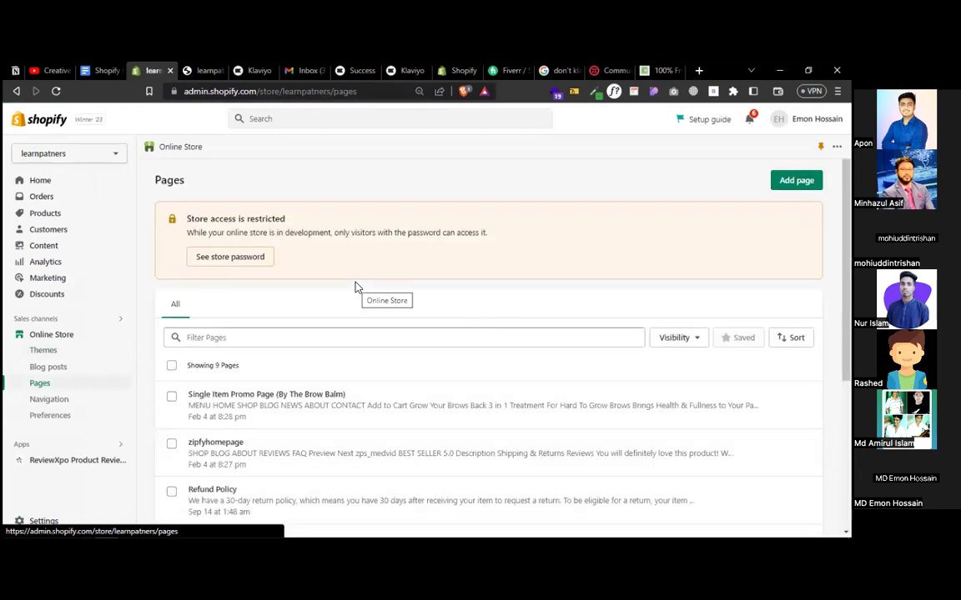
- Add and save a new page titled Privacy Policy containing the pasted policy text
scroll(532, 371, "down", 3)
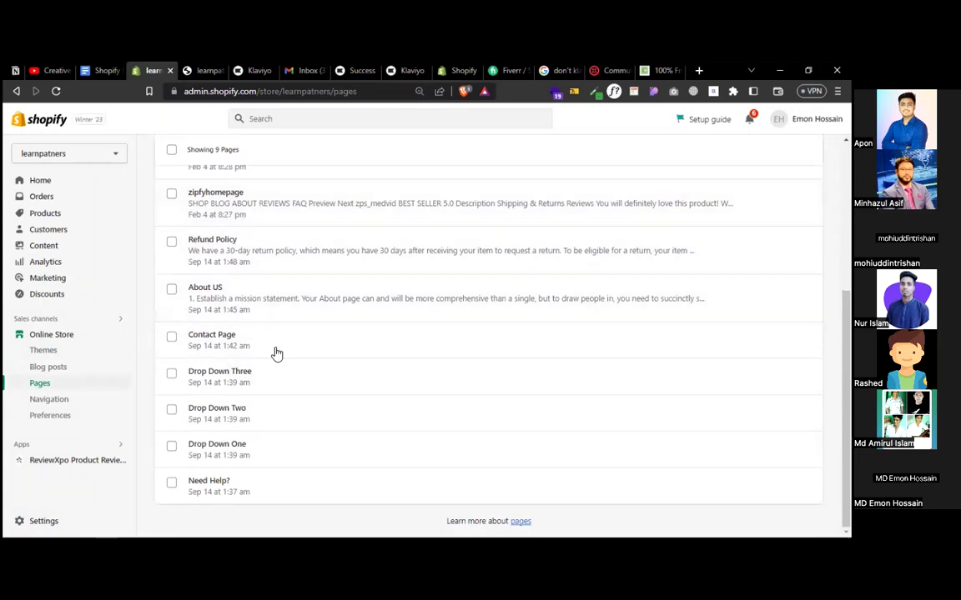
scroll(332, 422, "up", 1)
scroll(331, 422, "up", 5)
left_click(793, 180)
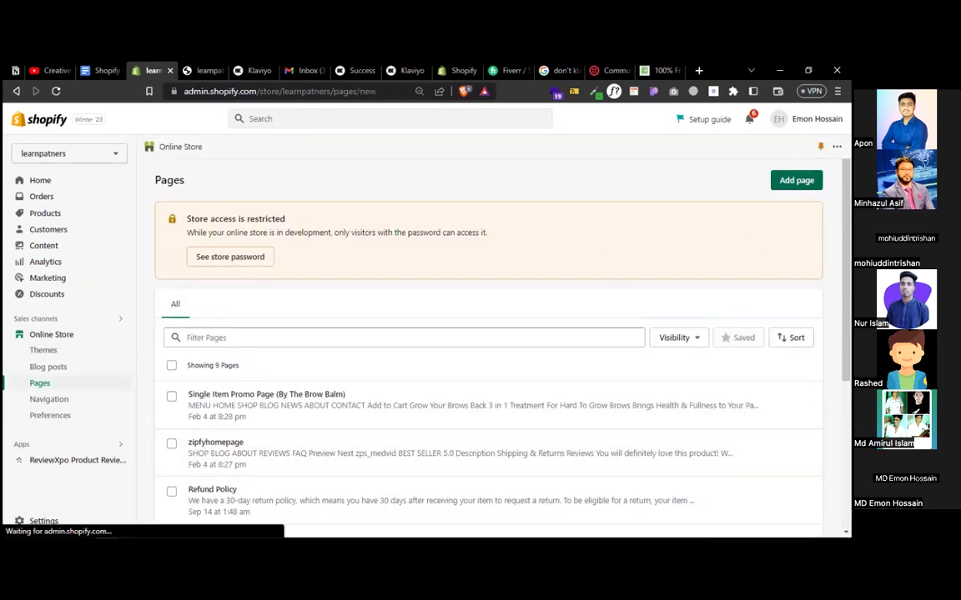
left_click(290, 235)
type("Privacy Policy")
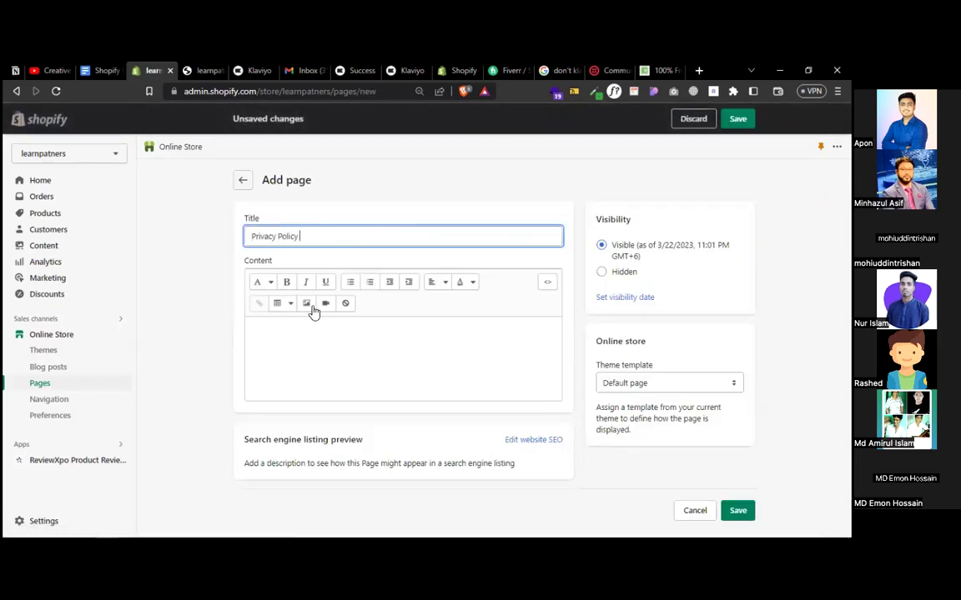
left_click(295, 354)
key("ctrl+v")
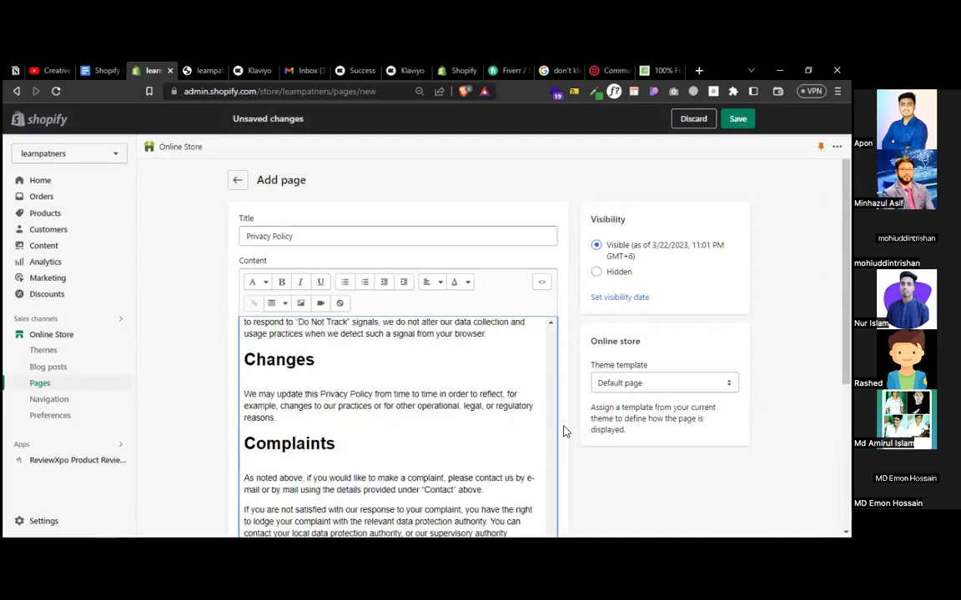
left_click(738, 120)
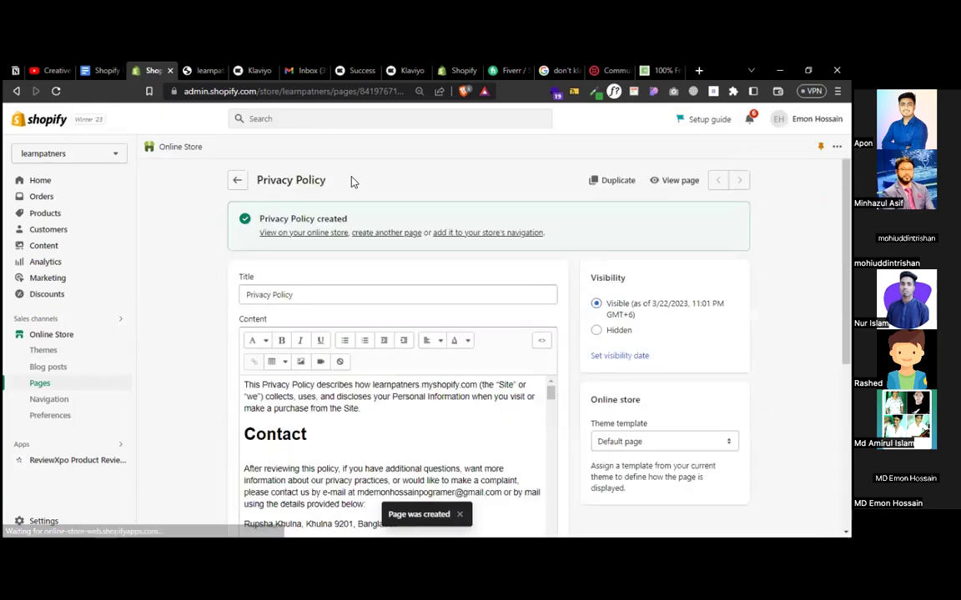
- Copy the Privacy Policy page's storefront URL and focus Klaviyo's Privacy Policy URL field
left_click(313, 233)
left_click(300, 91)
right_click(300, 93)
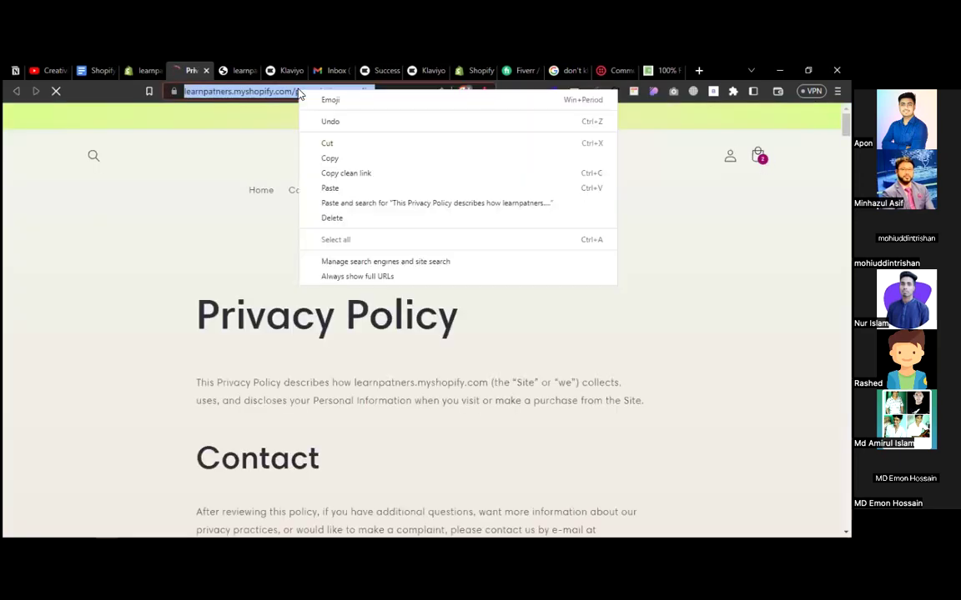
left_click(340, 163)
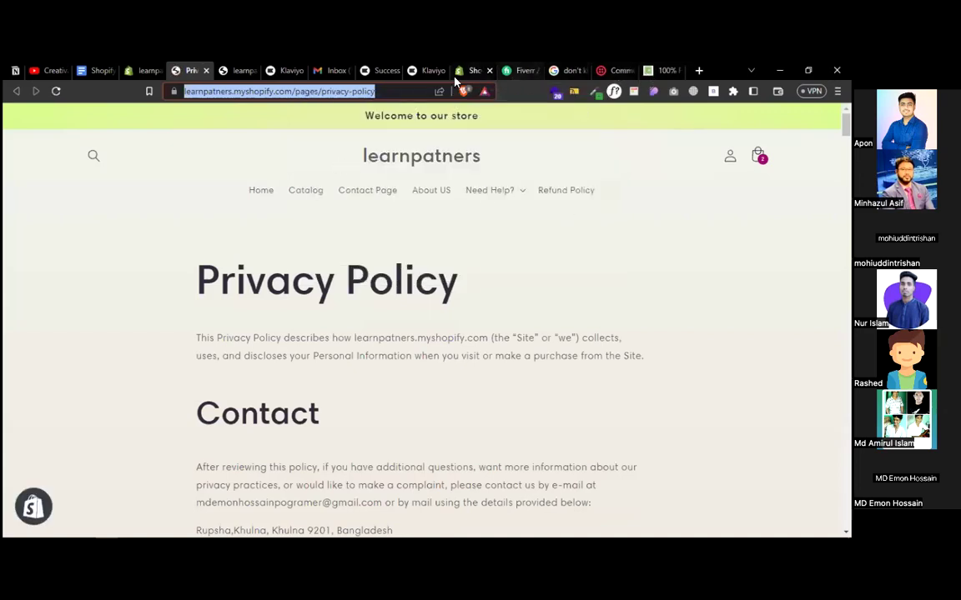
left_click(427, 70)
left_click(318, 323)
- Paste the page URL, confirm SMS coverage, acknowledge the disclaimer, and retry the SMS disclosure
key("ctrl+v")
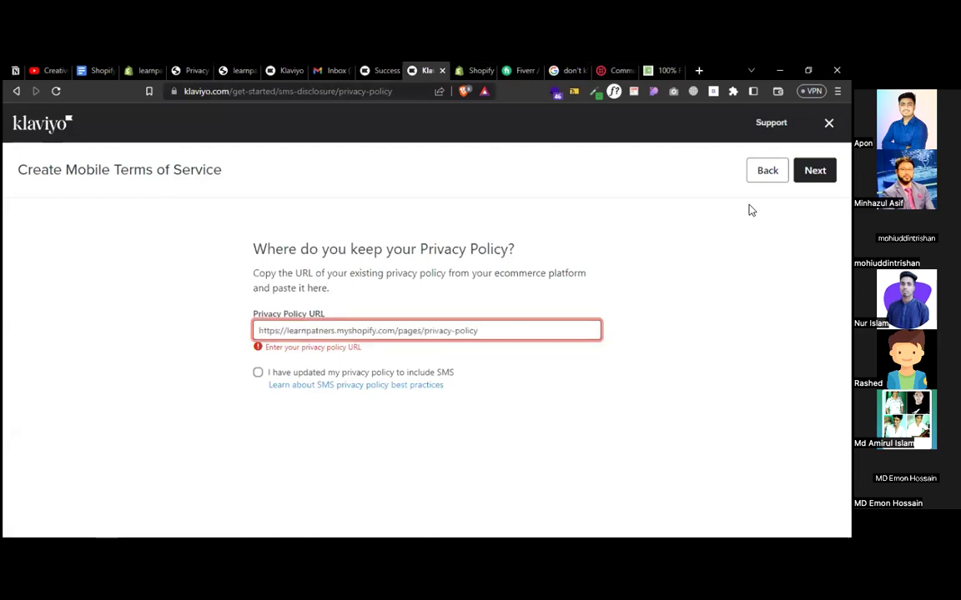
left_click(815, 170)
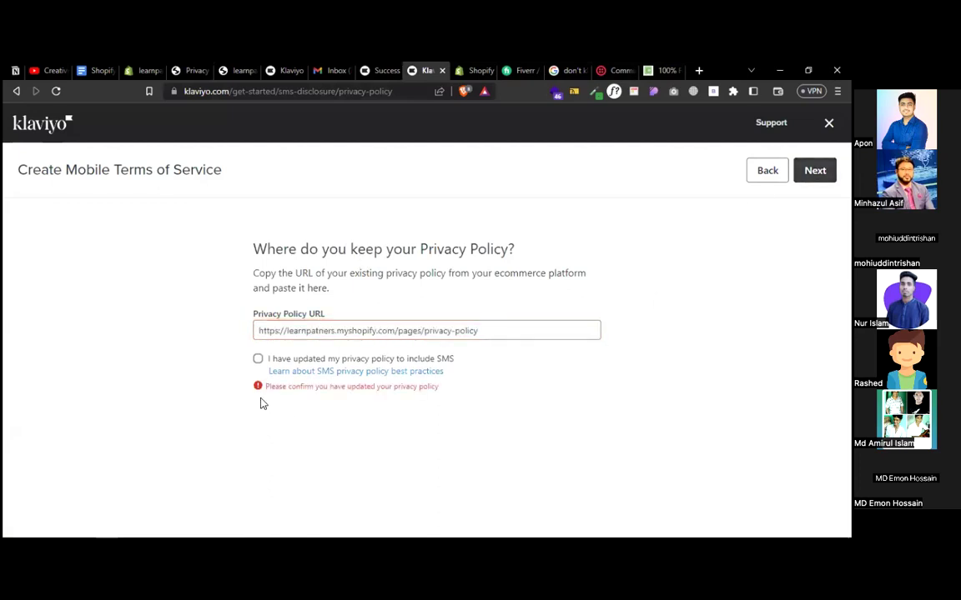
left_click(258, 359)
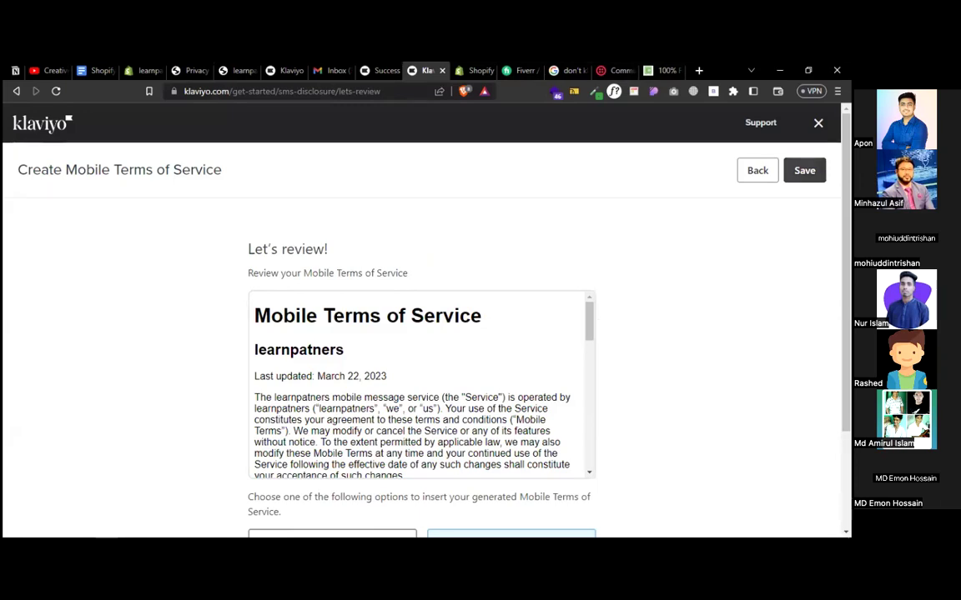
scroll(426, 334, "down", 3)
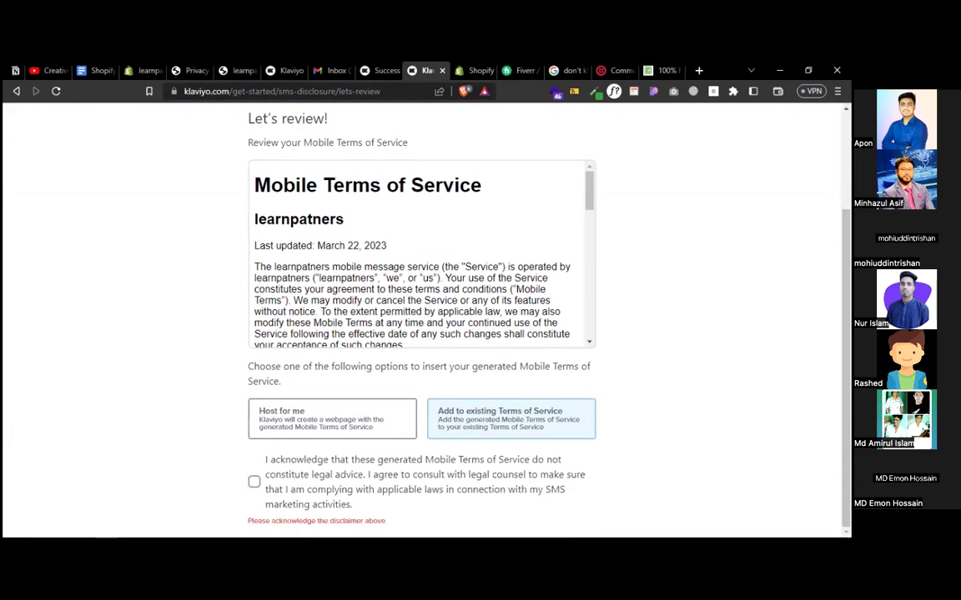
left_click(254, 482)
scroll(620, 358, "up", 3)
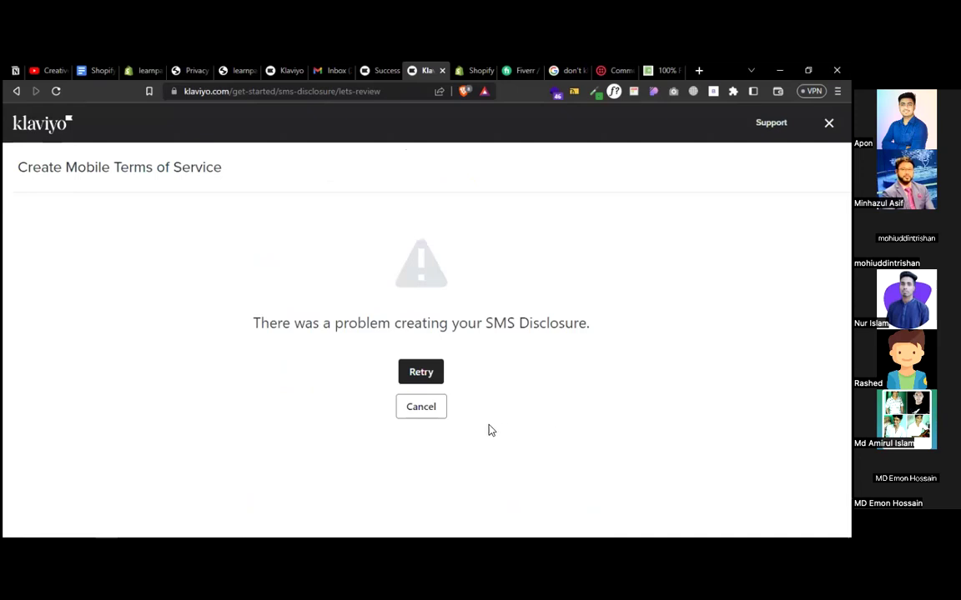
left_click(420, 372)
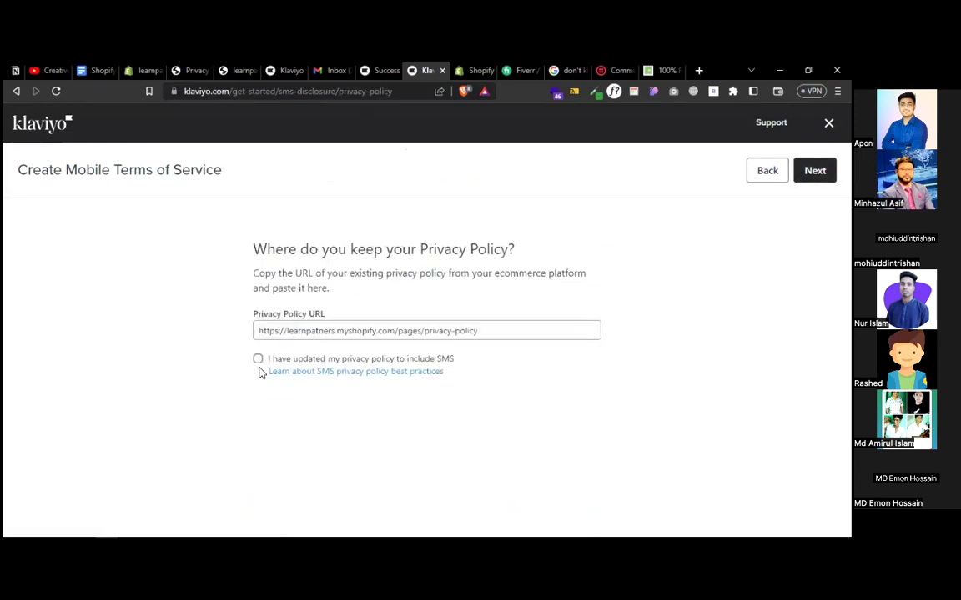
- Confirm SMS coverage, choose Klaviyo hosting, acknowledge the disclaimer, and publish the Mobile Terms of Service
left_click(258, 360)
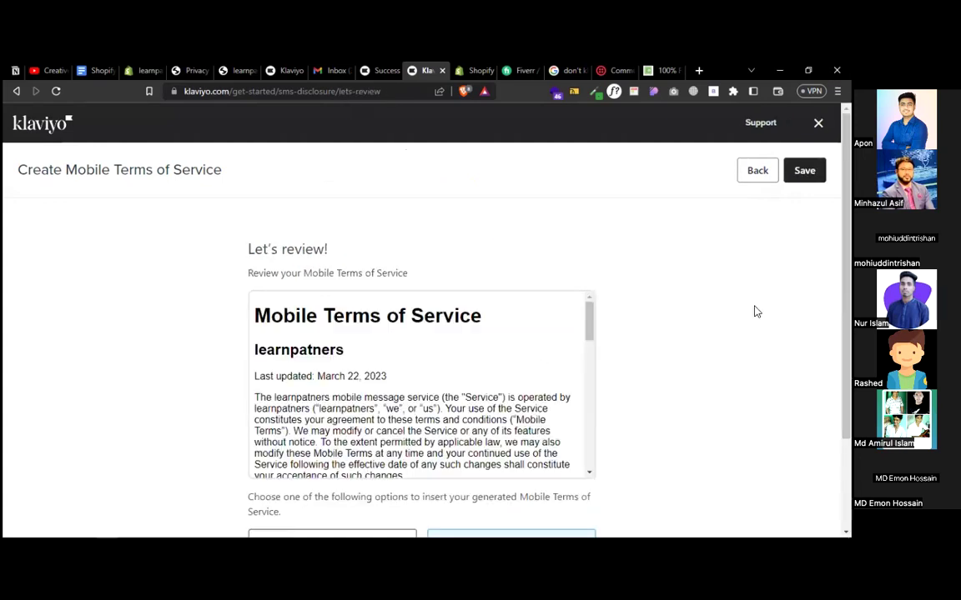
scroll(409, 367, "down", 6)
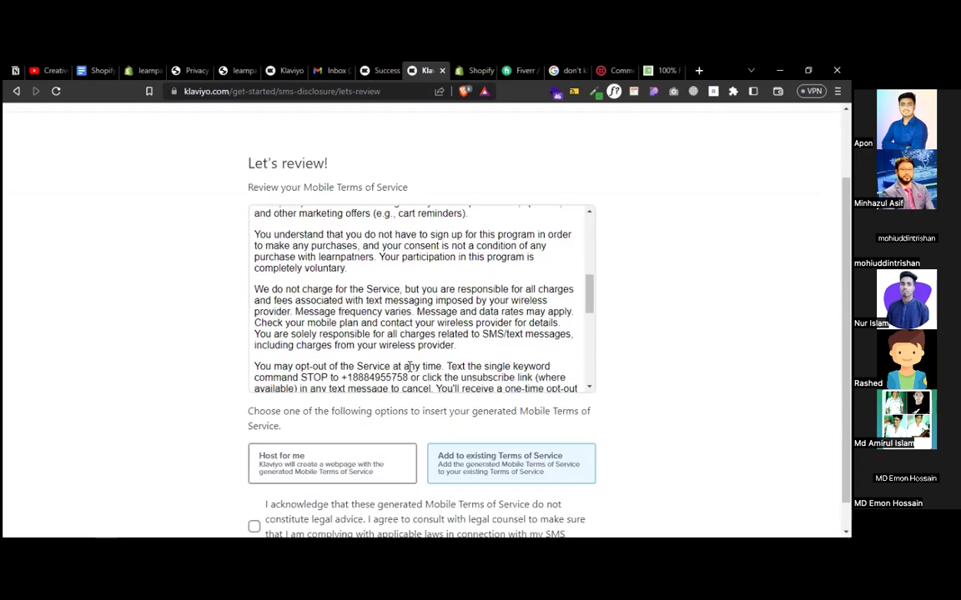
left_click(330, 462)
scroll(275, 417, "down", 1)
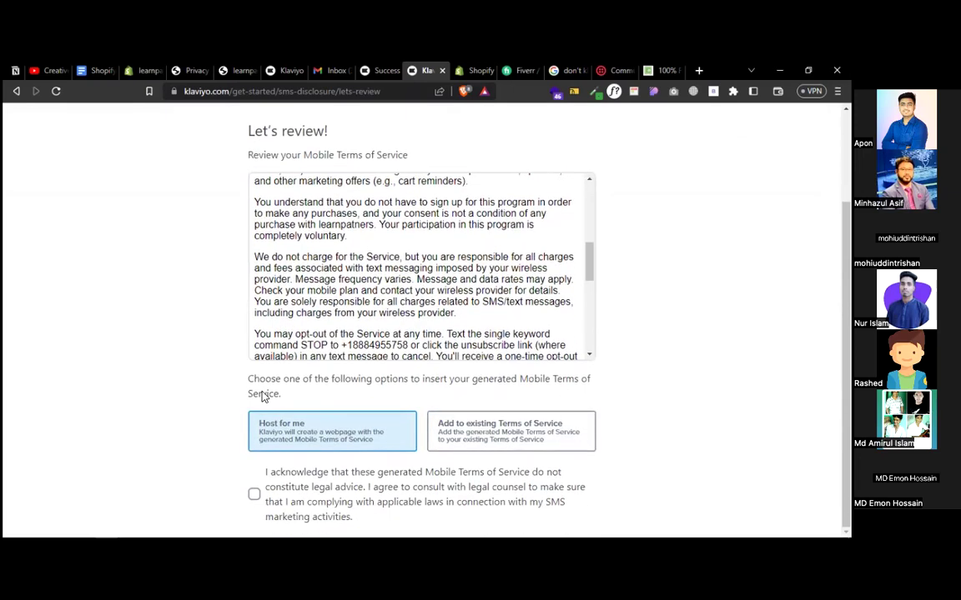
left_click(253, 492)
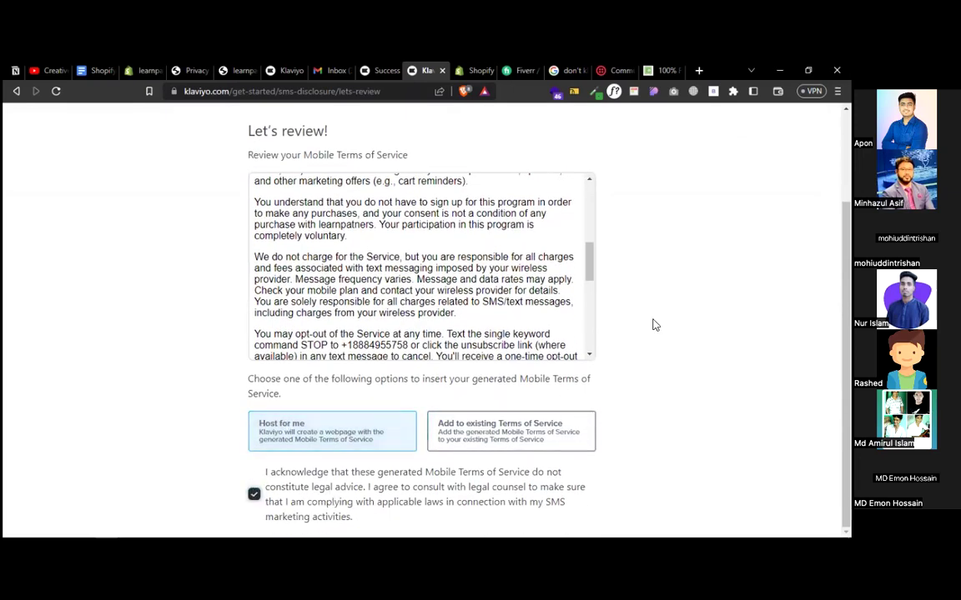
scroll(654, 326, "up", 3)
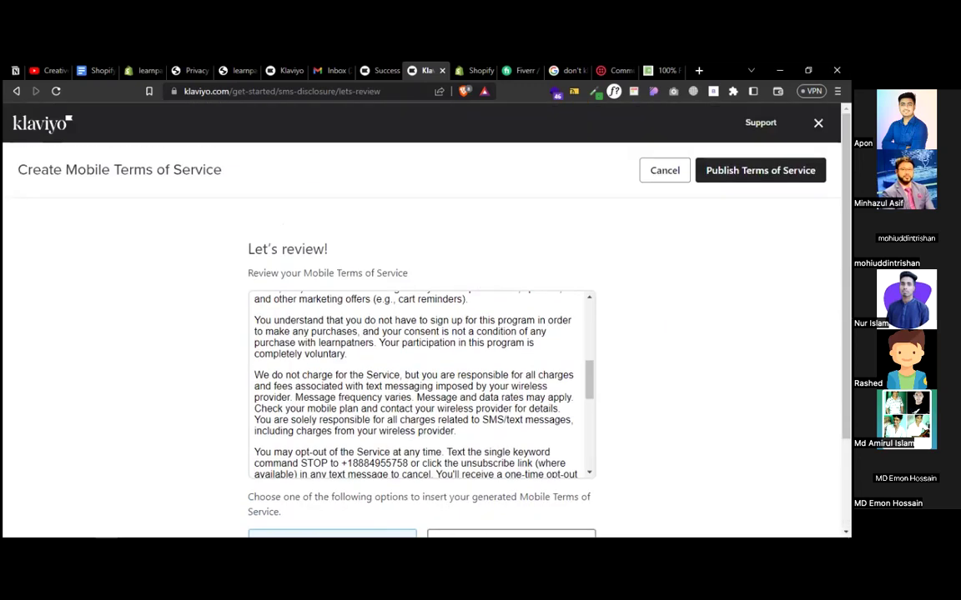
left_click(759, 176)
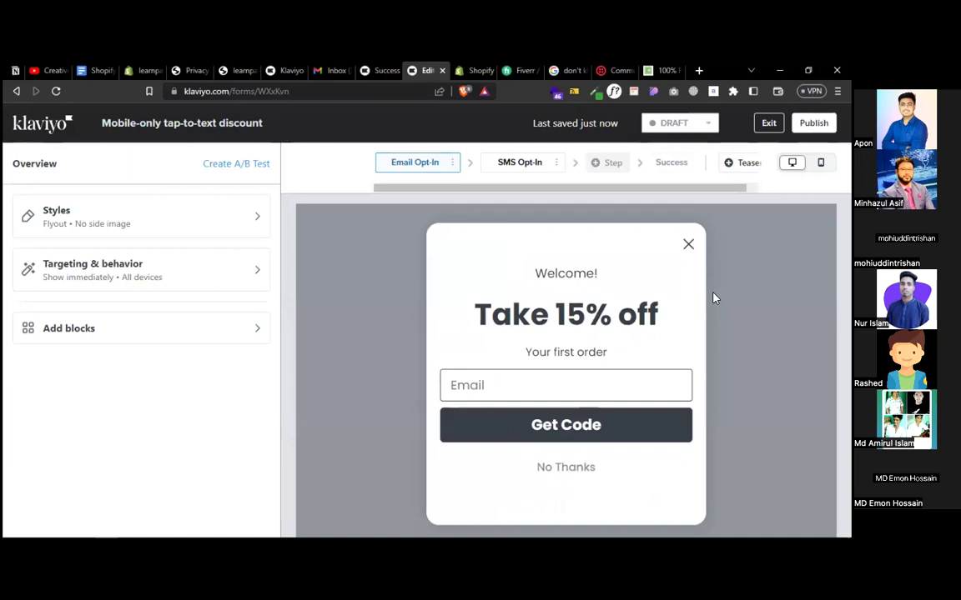
- Switch the tap-to-text discount form's status from DRAFT to LIVE and confirm publishing
left_click(680, 123)
left_click(665, 164)
left_click(515, 315)
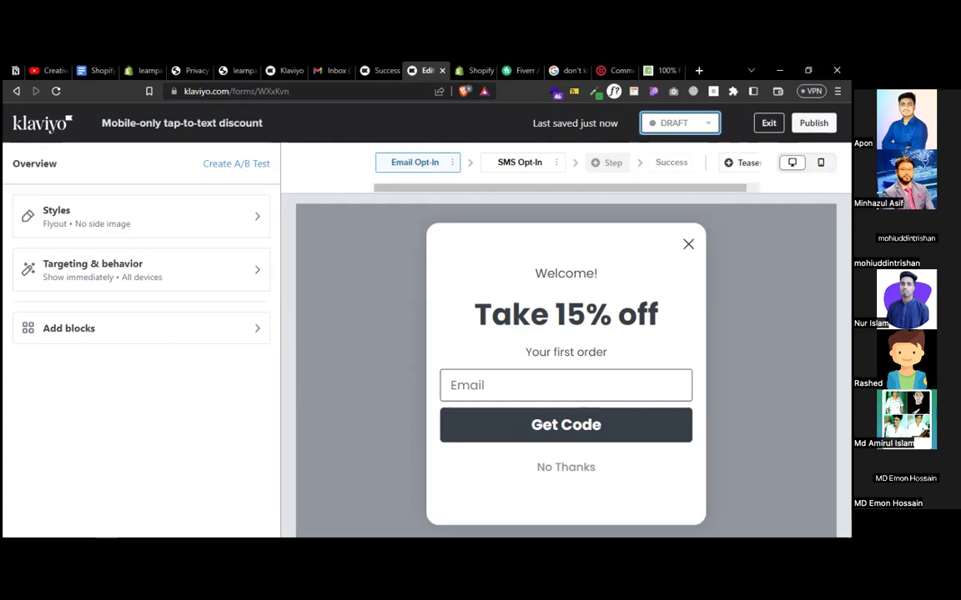
left_click(679, 123)
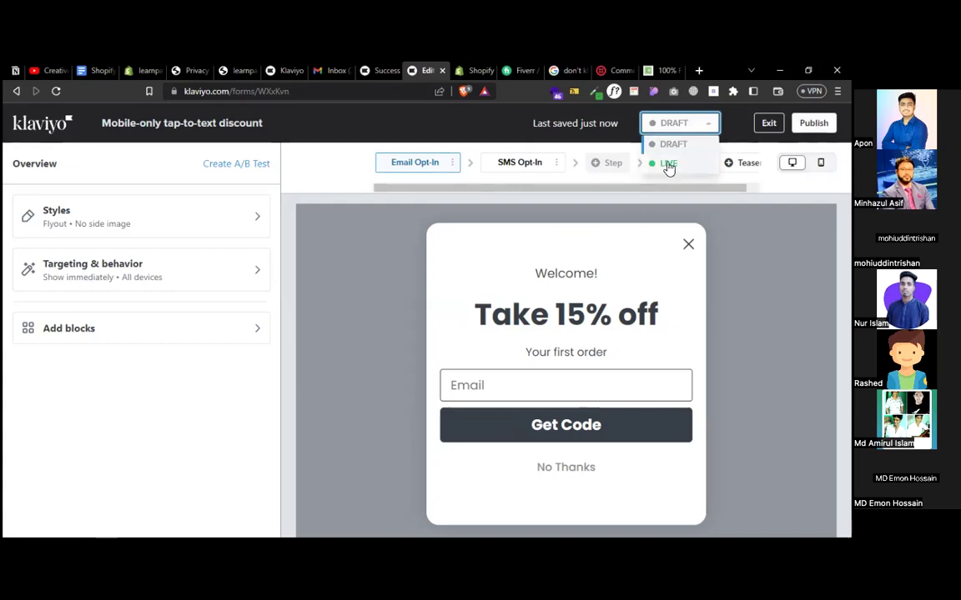
left_click(667, 163)
left_click(582, 319)
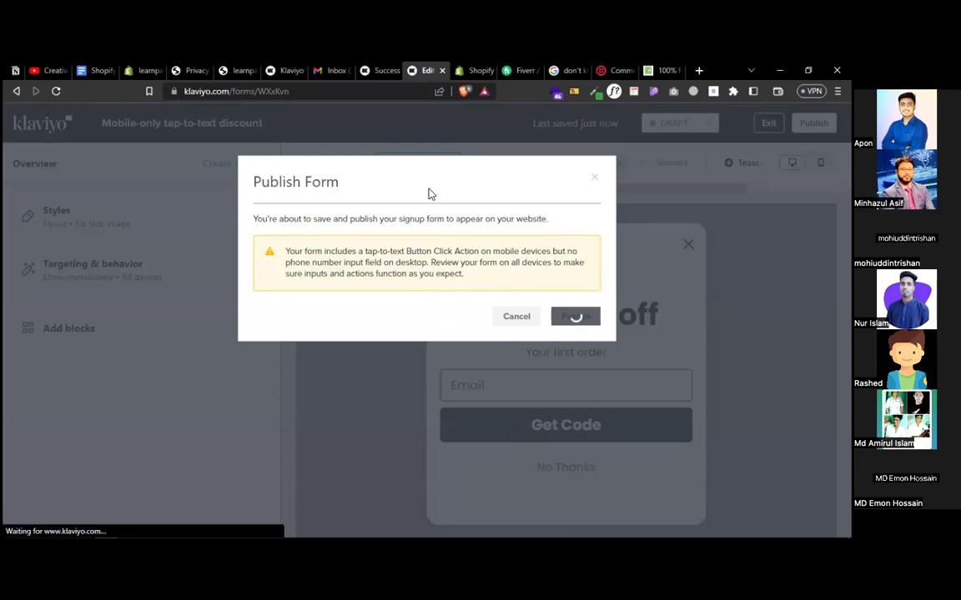
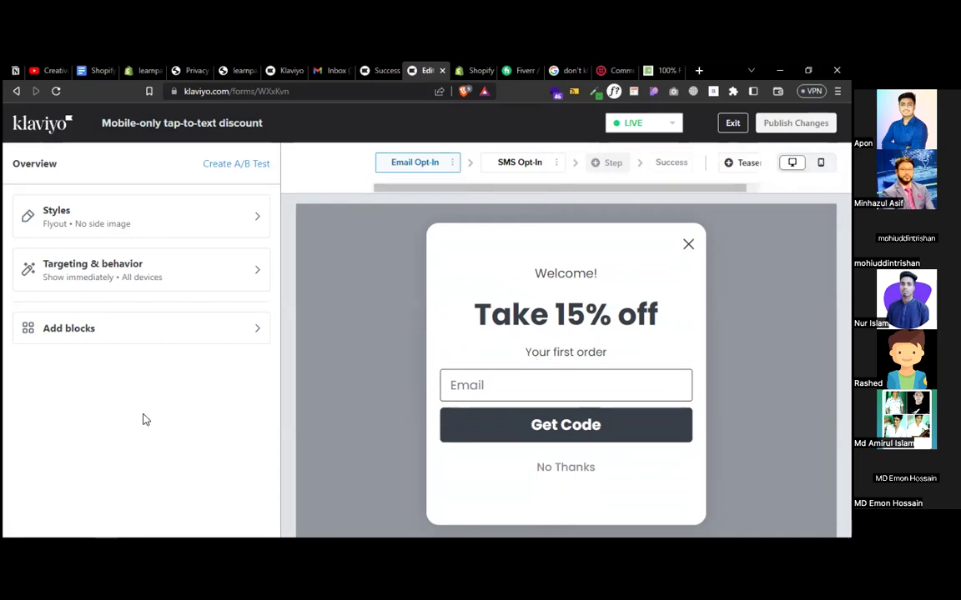
- Turn on 'Only show on certain URLs' in the form's Targeting & behavior and add a URL row
left_click(109, 281)
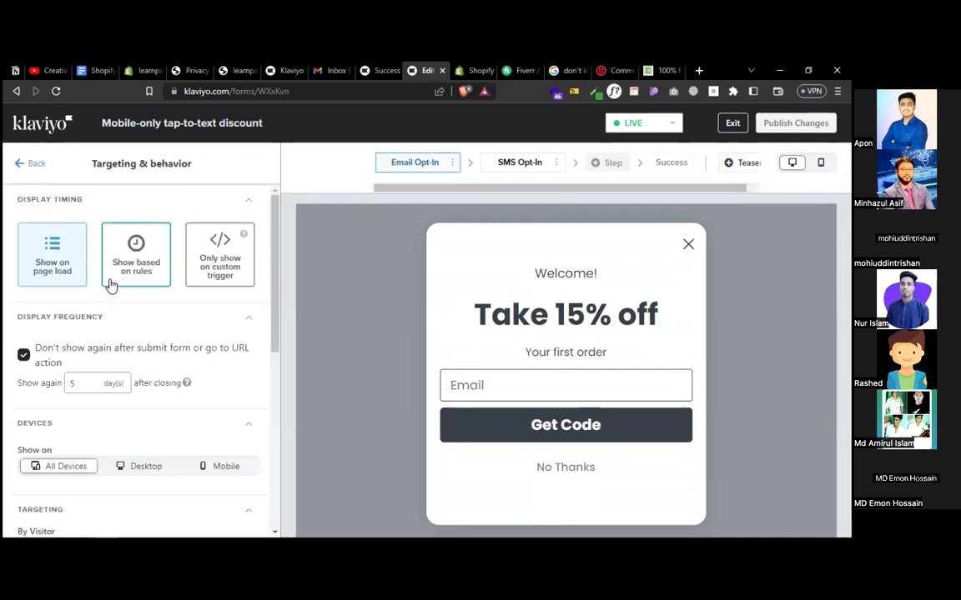
scroll(111, 286, "down", 3)
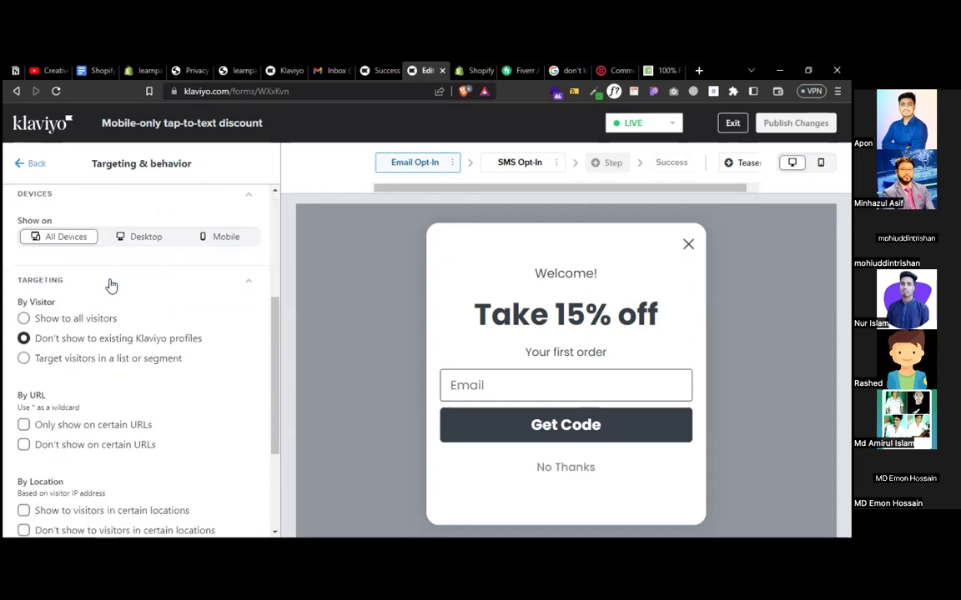
left_click(24, 426)
scroll(158, 424, "down", 1)
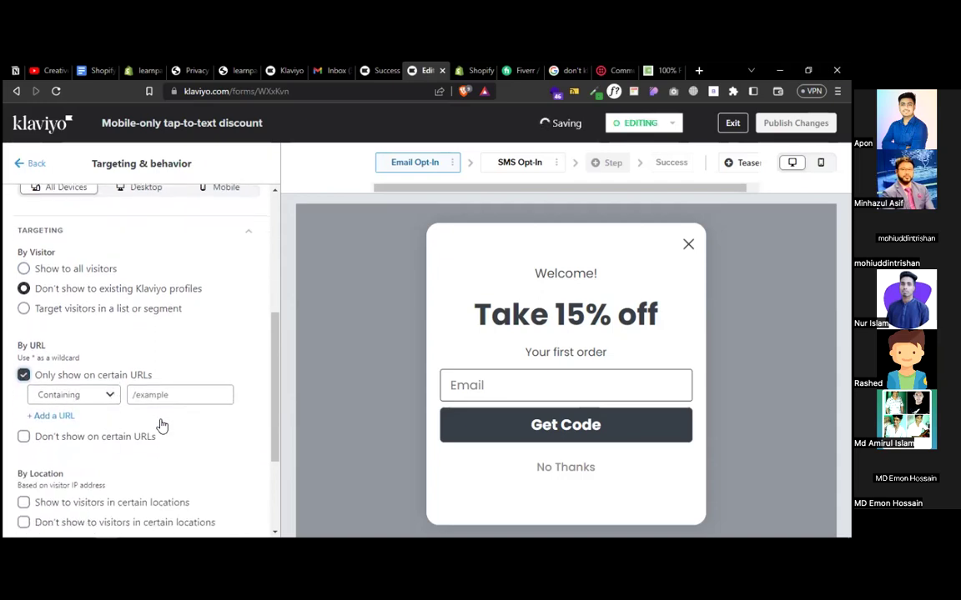
left_click(62, 414)
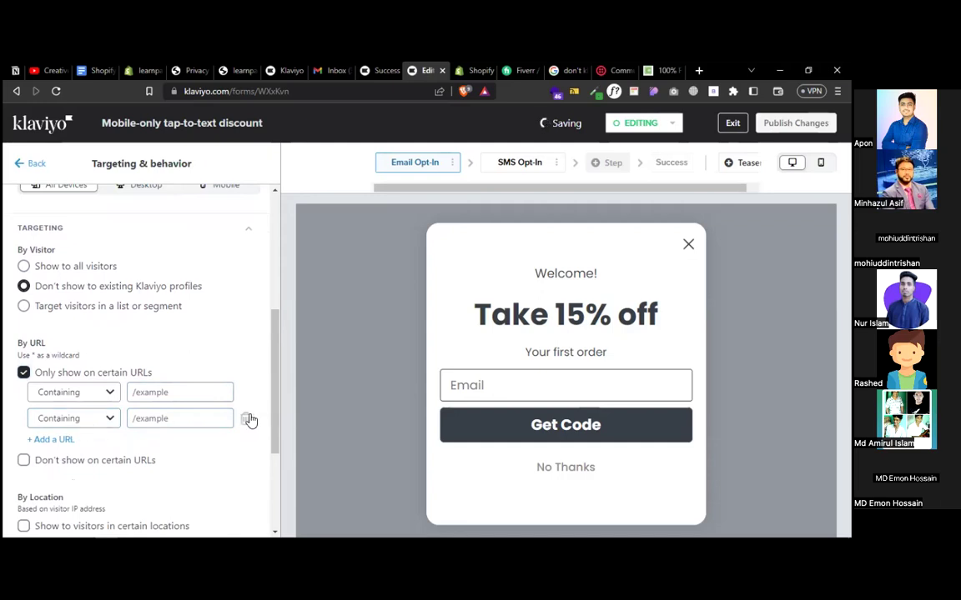
- Keep the URL condition's Containing match, edit its value, and switch to the storefront
left_click(68, 392)
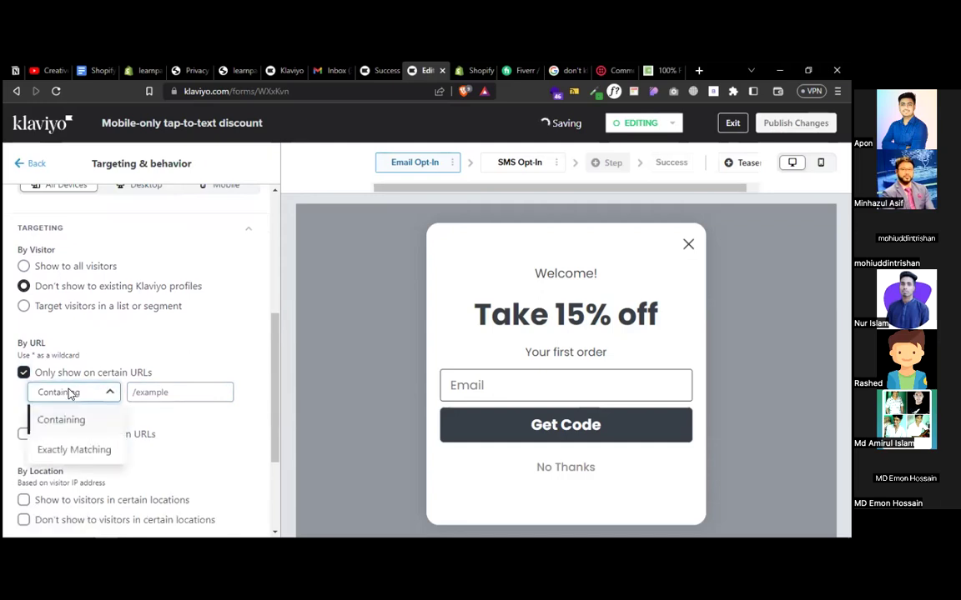
left_click(210, 344)
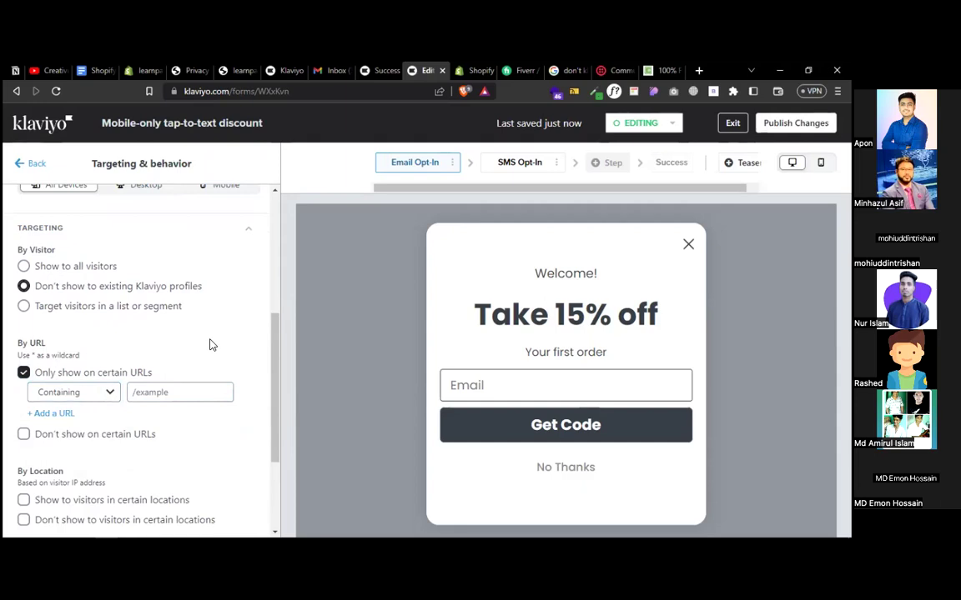
left_click(157, 392)
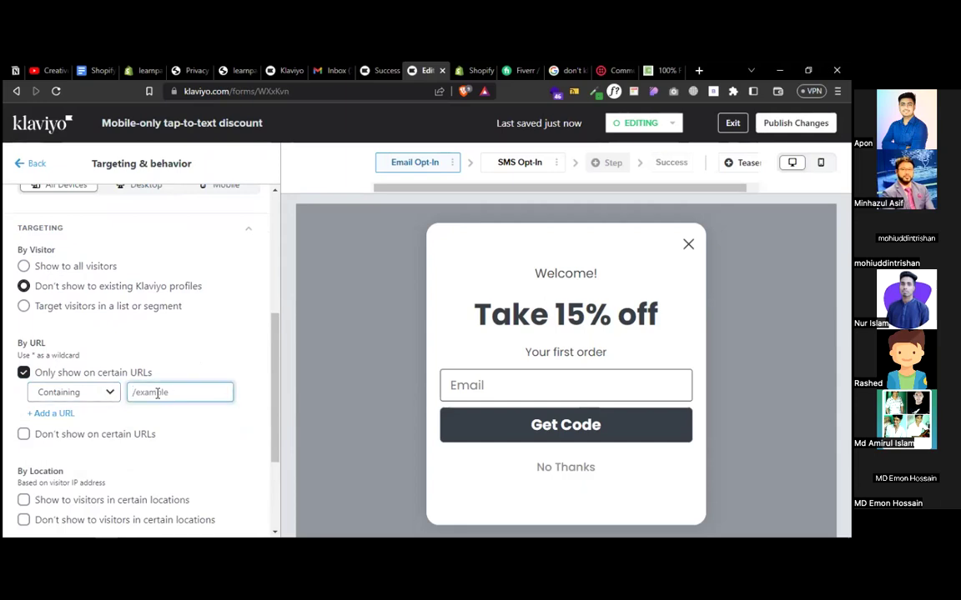
left_click(117, 393)
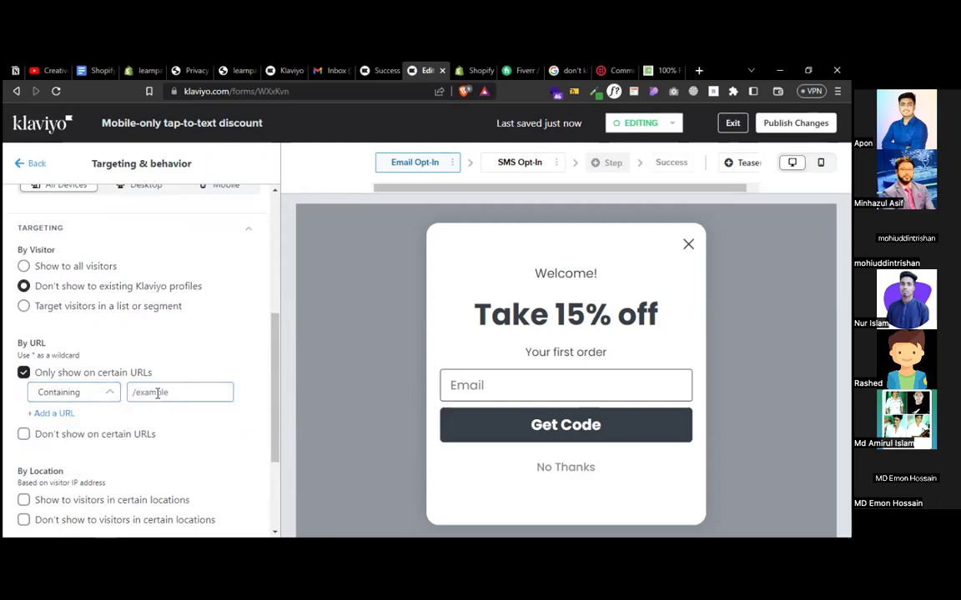
left_click(157, 393)
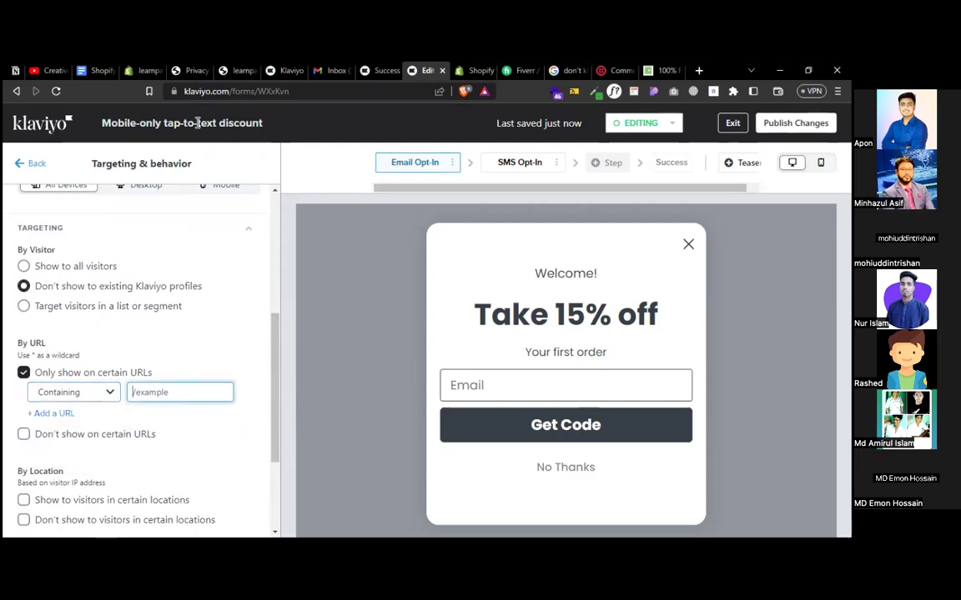
left_click(226, 73)
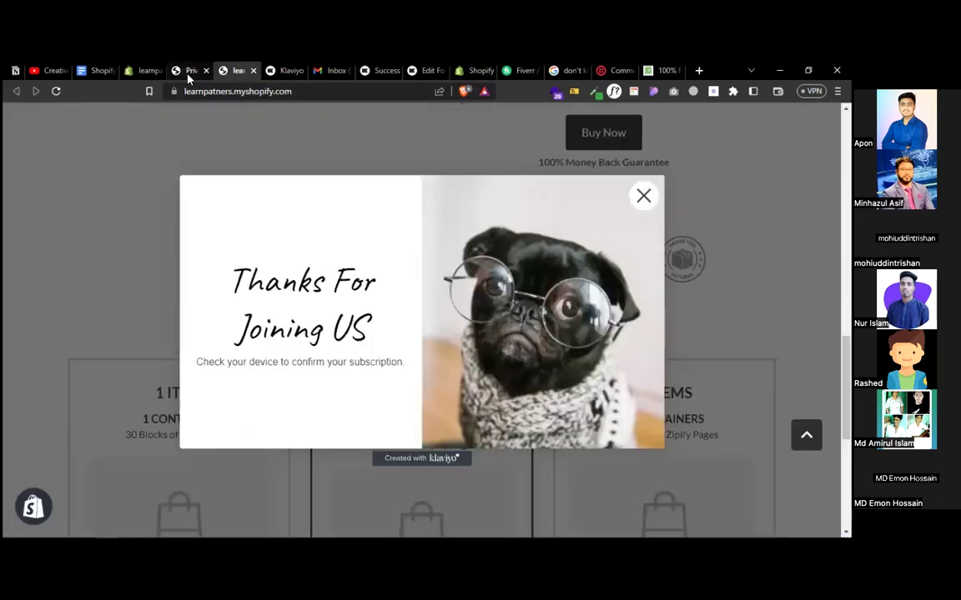
- Close the 'Thanks For Joining US' popup, copy the store's web address, and go back to Klaviyo
left_click(642, 195)
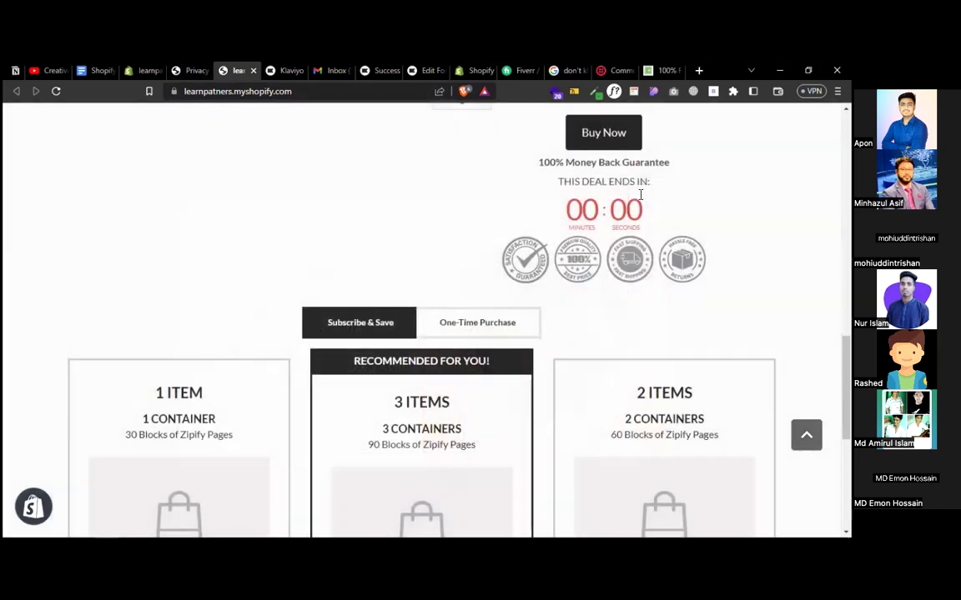
scroll(442, 242, "up", 10)
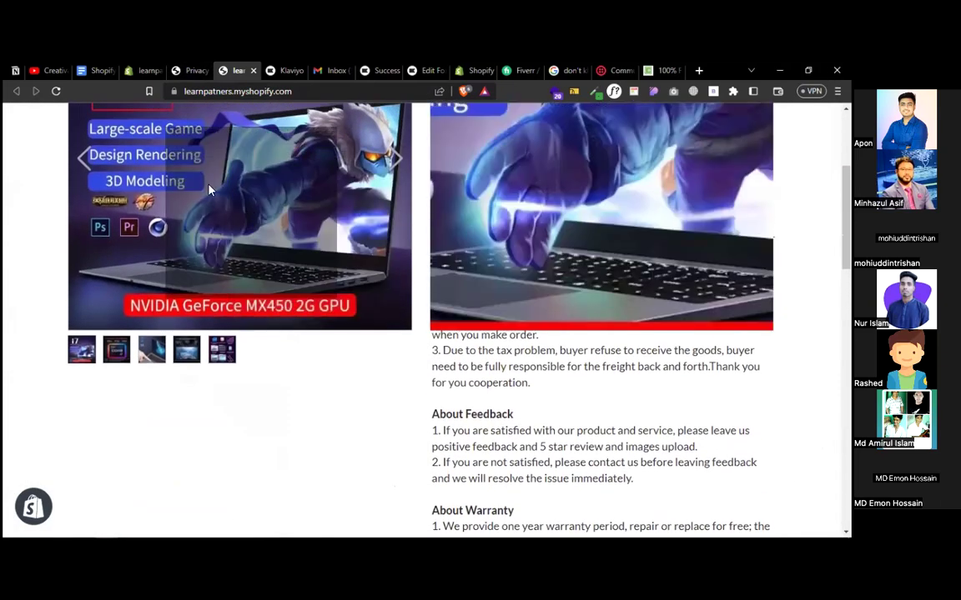
left_click(270, 91)
right_click(270, 93)
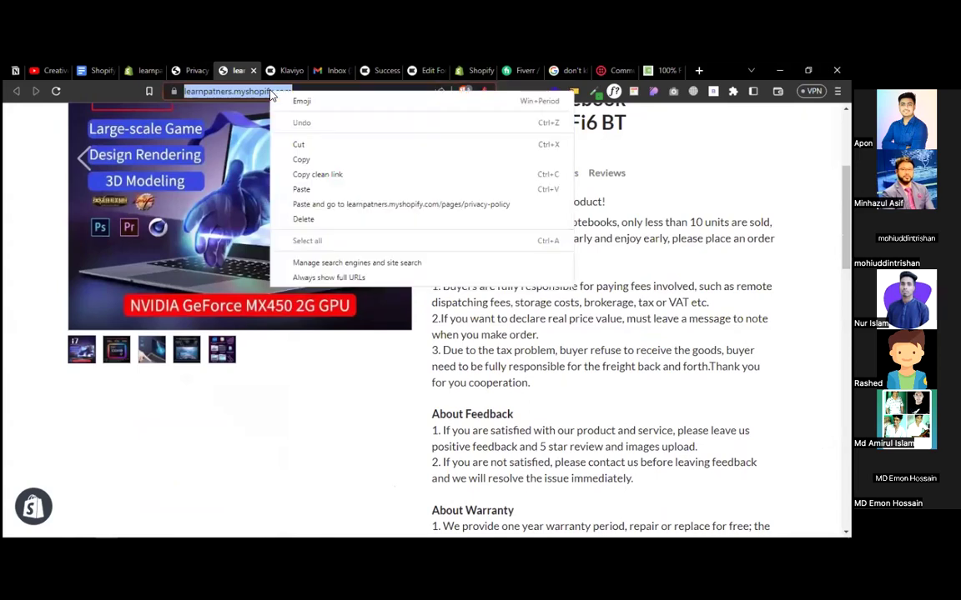
left_click(301, 160)
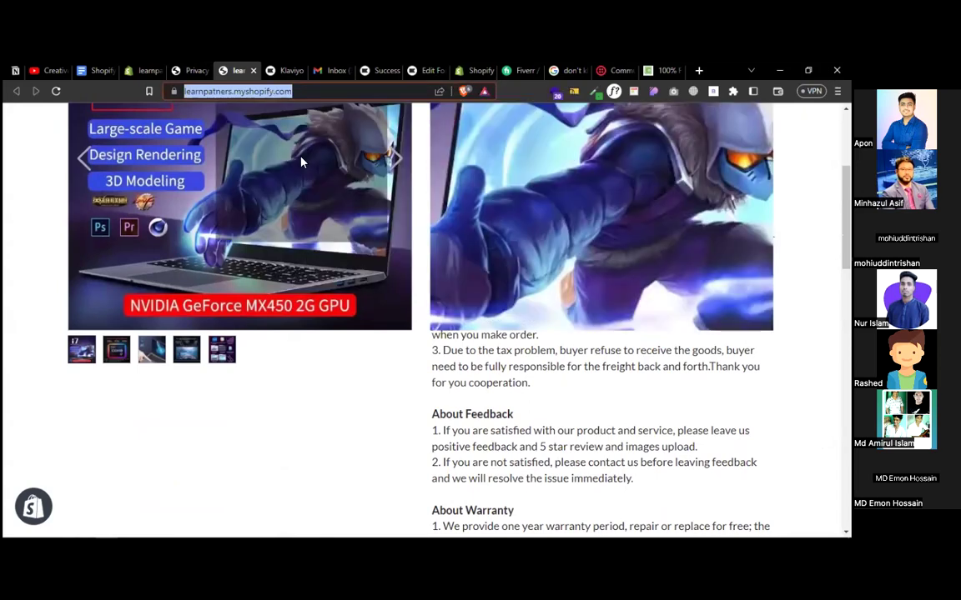
left_click(311, 89)
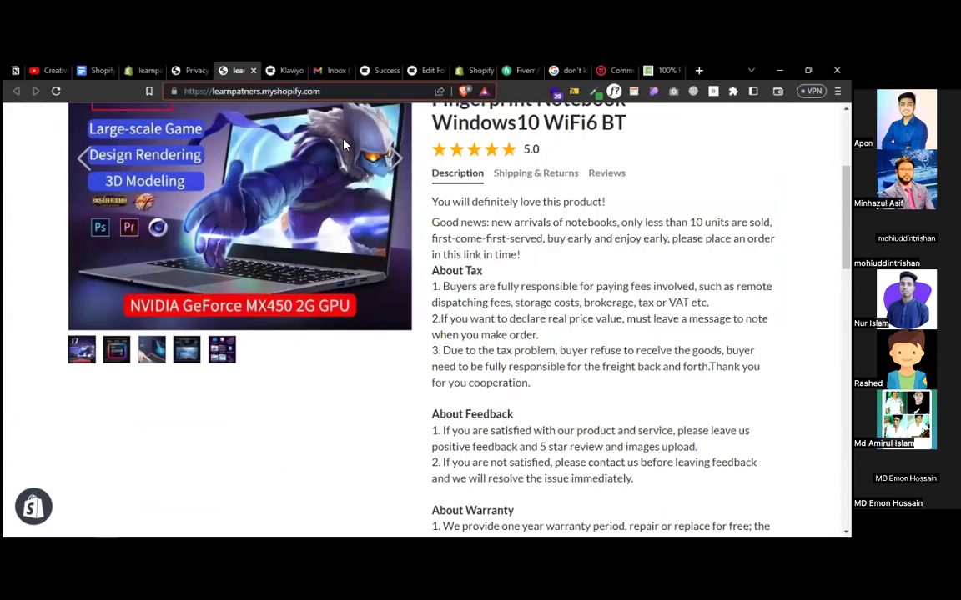
scroll(344, 145, "up", 3)
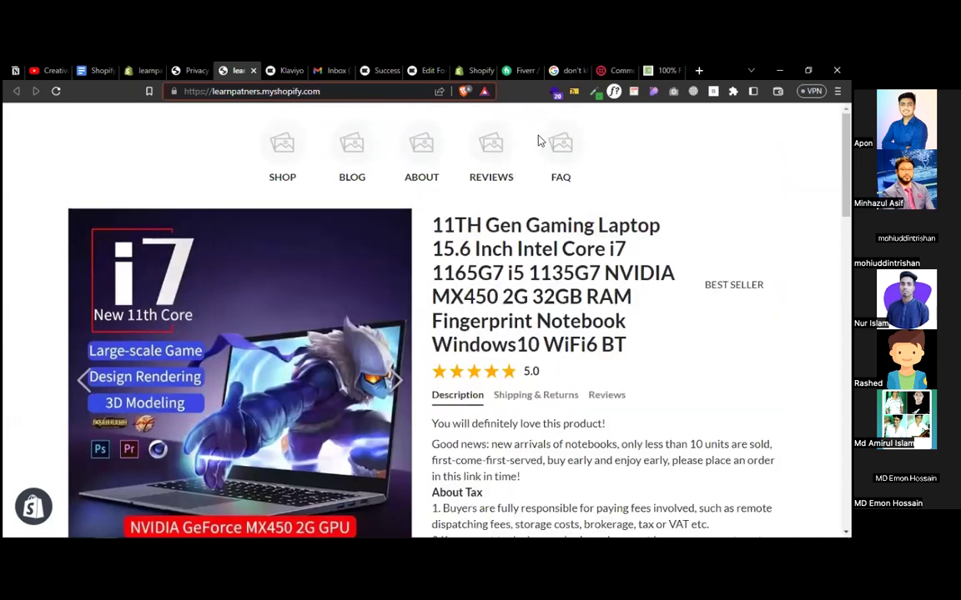
left_click(425, 72)
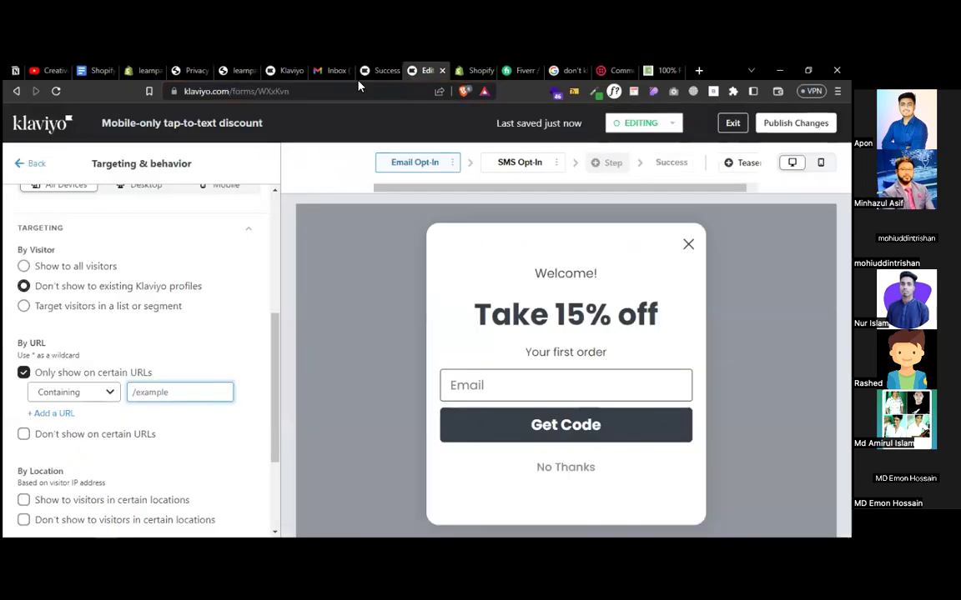
- Publish the mobile-only tap-to-text form, check its Success view, and head back to the dashboard
scroll(273, 292, "up", 5)
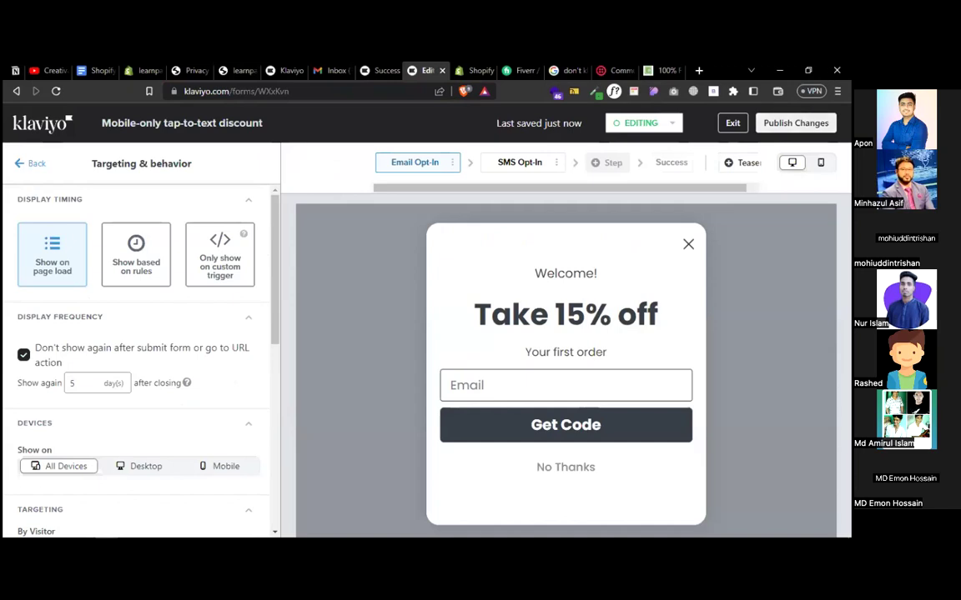
left_click(575, 317)
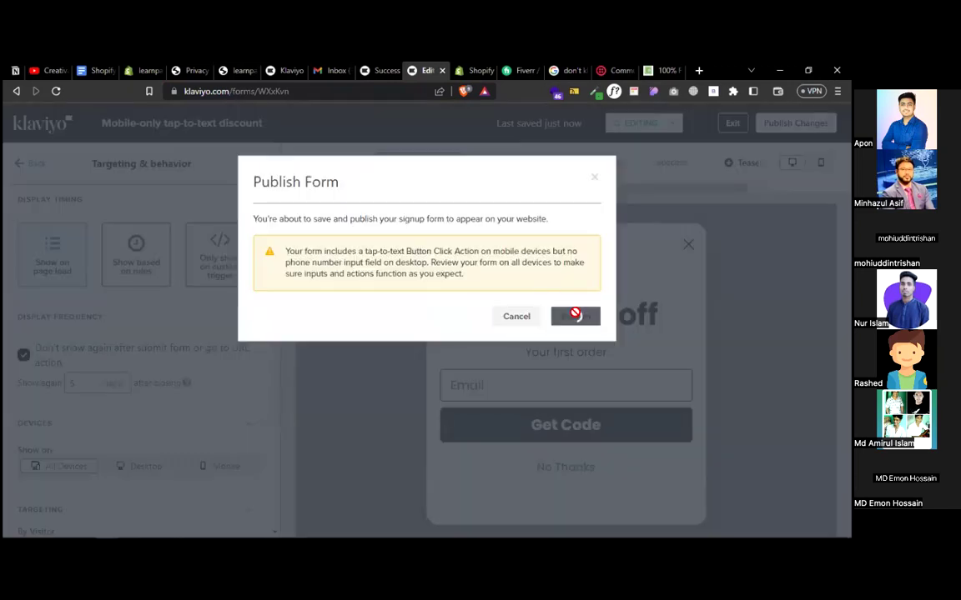
left_click(374, 72)
left_click(416, 74)
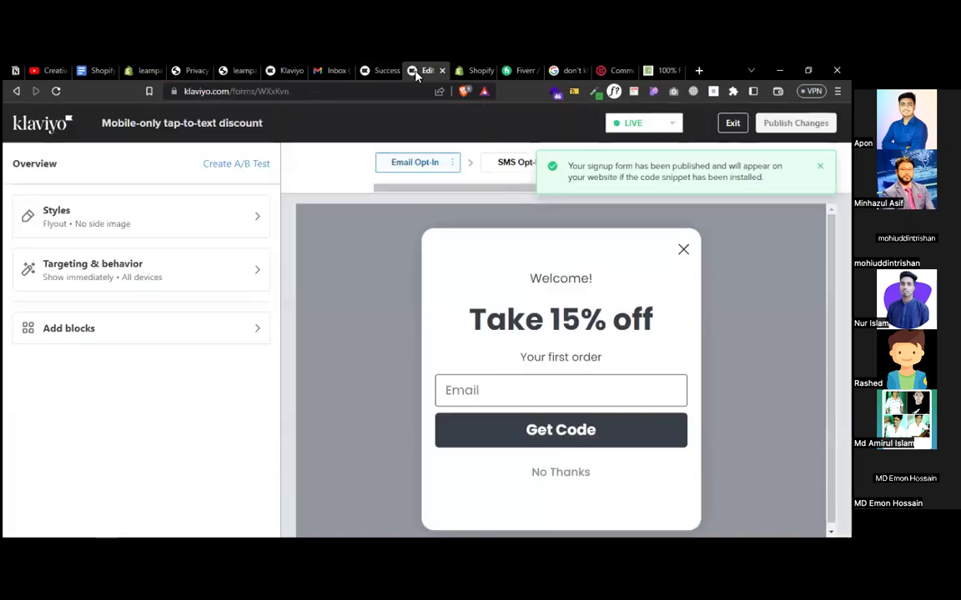
left_click(27, 123)
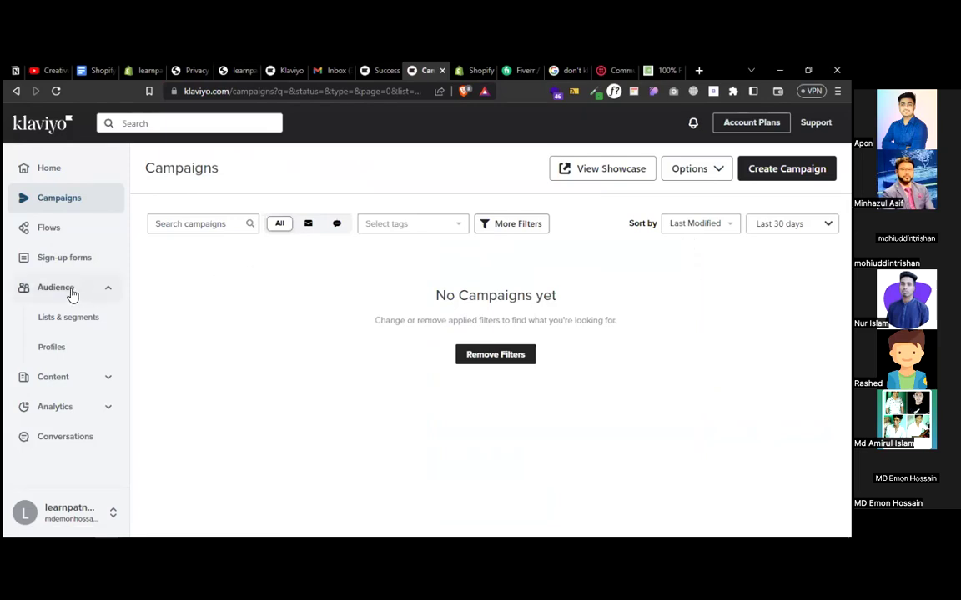
- Start a new list under Lists & segments and copy the laptop product title from the storefront
left_click(72, 322)
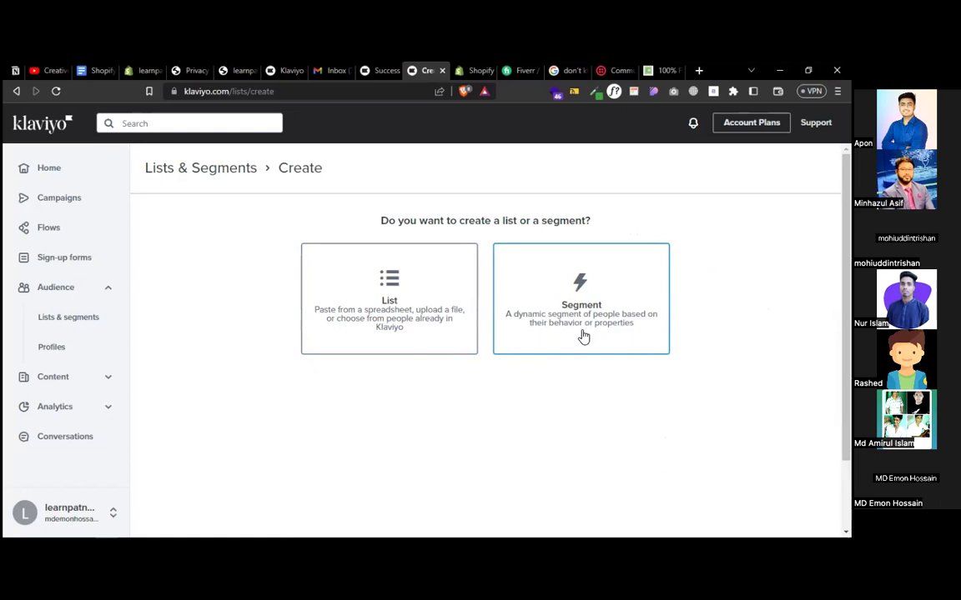
left_click(390, 307)
left_click(362, 248)
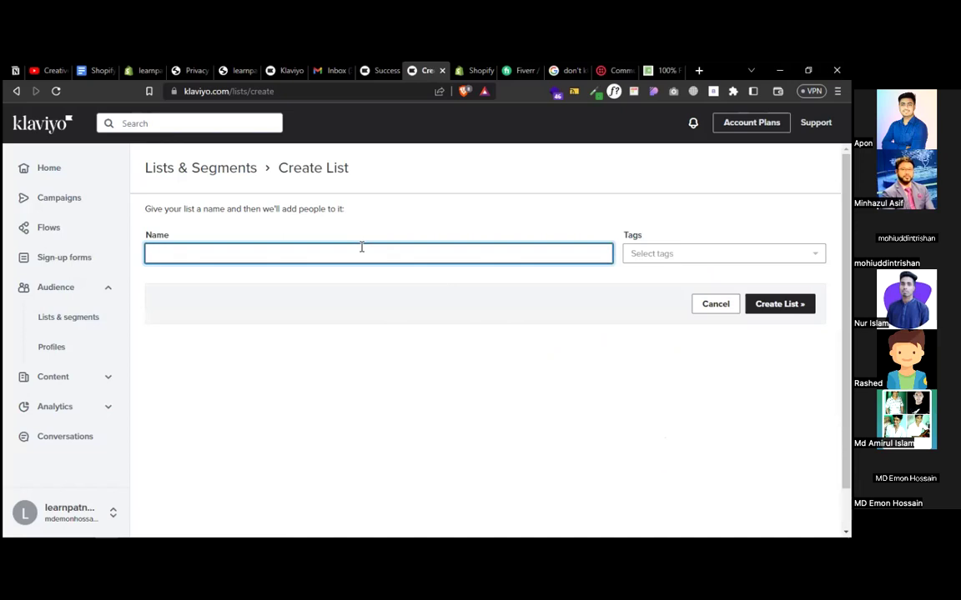
left_click(236, 72)
left_click_drag(434, 223, 654, 226)
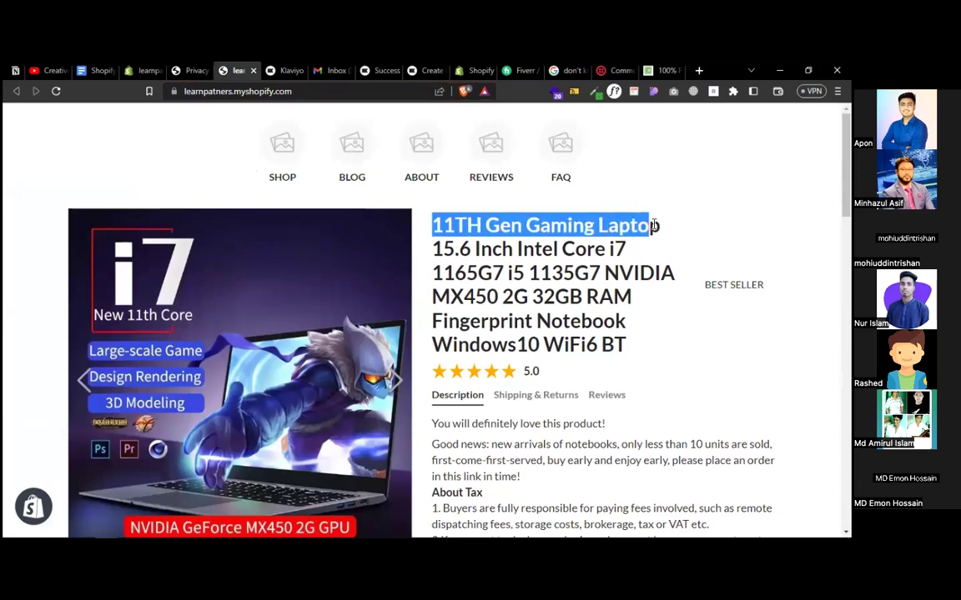
right_click(579, 216)
left_click(601, 230)
- Paste '11TH Gen Gaming Laptop' as the list name and create the list
left_click(425, 70)
left_click(267, 254)
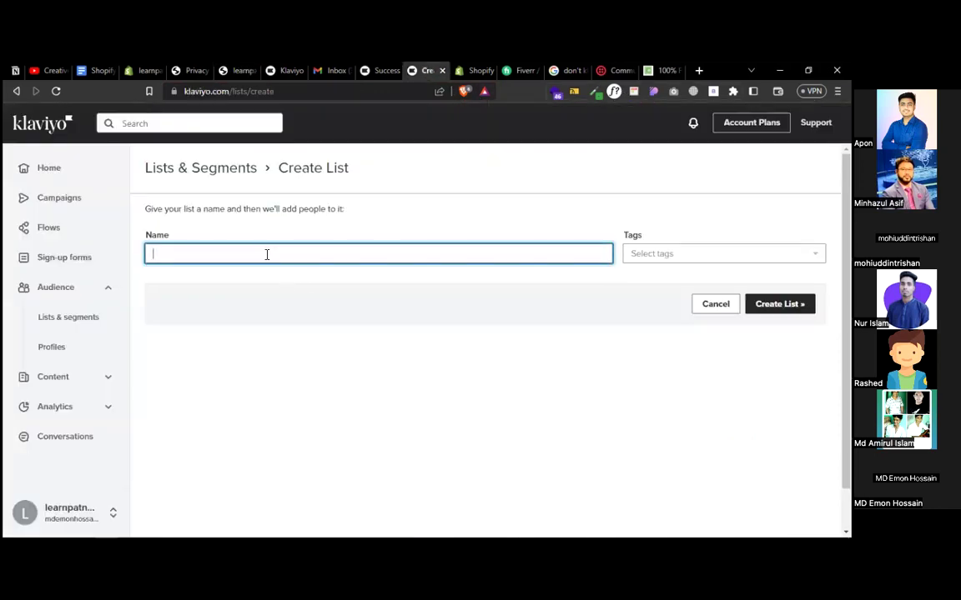
right_click(265, 257)
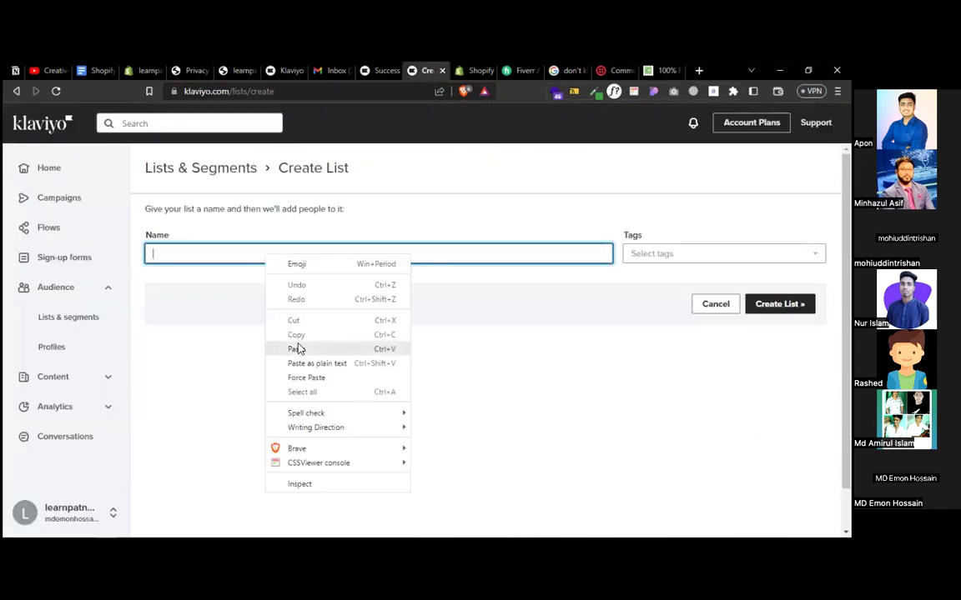
left_click(297, 345)
left_click(773, 306)
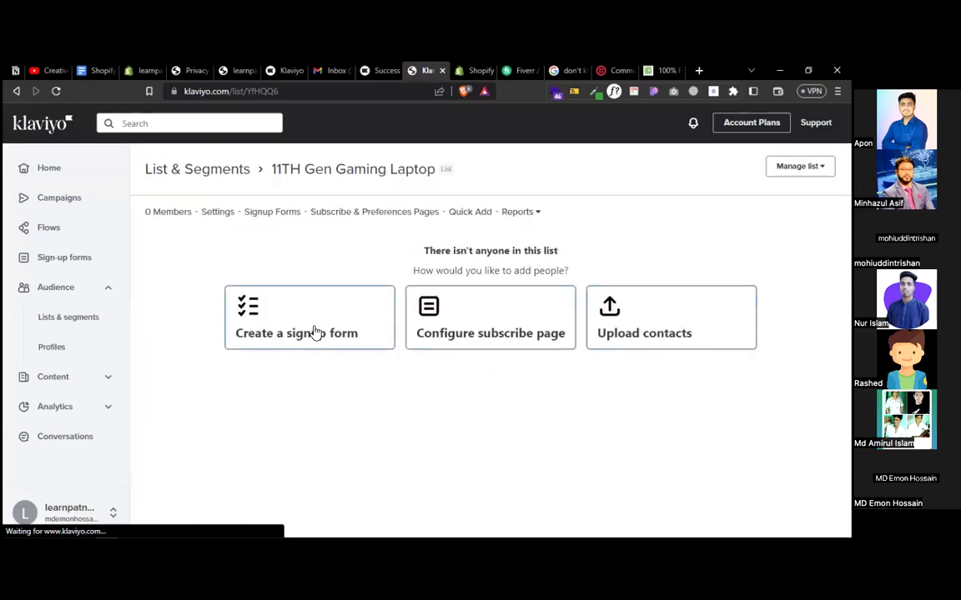
- Open the list's contact upload page and load drive.google.com in a new tab
left_click(656, 331)
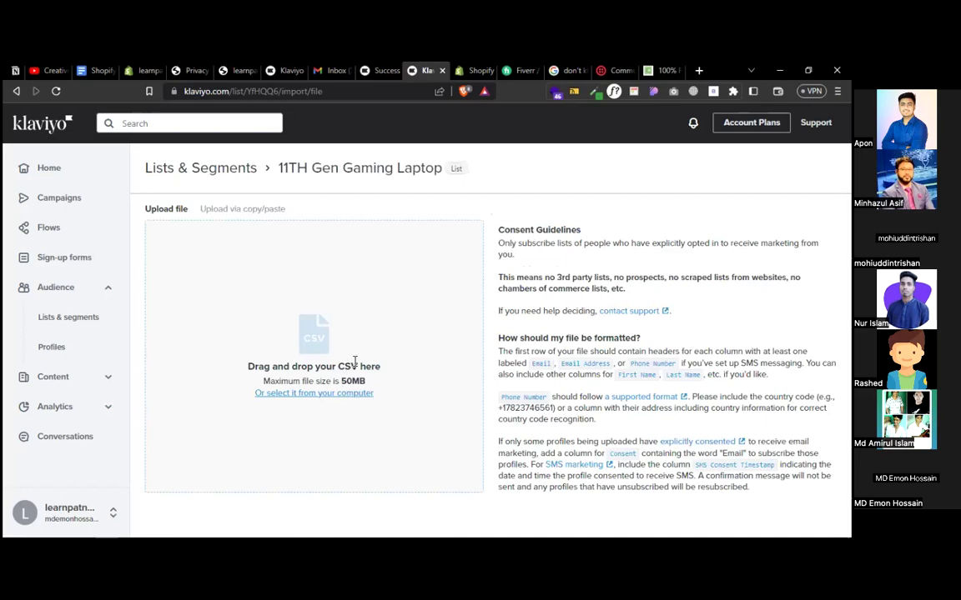
left_click(699, 72)
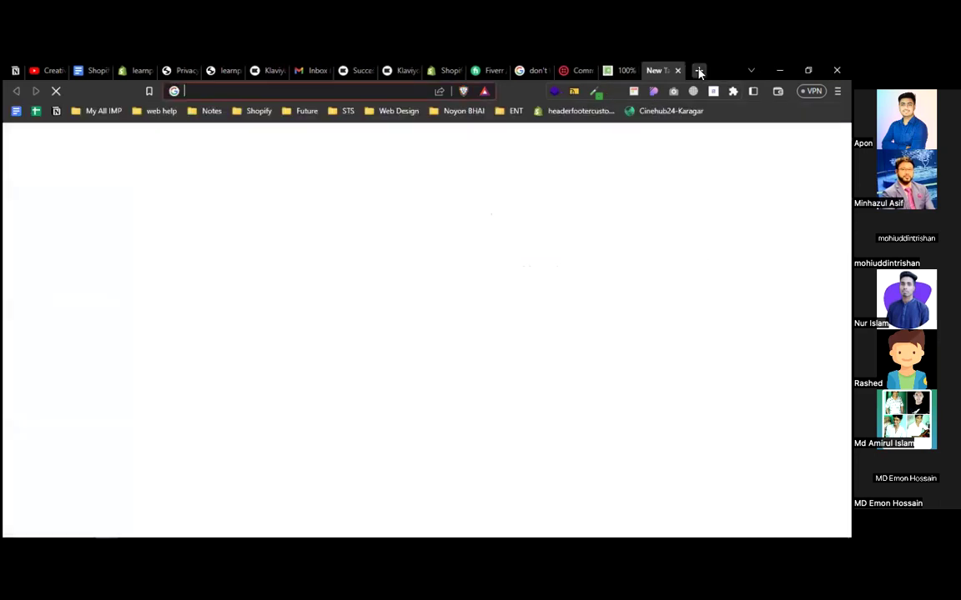
type("d")
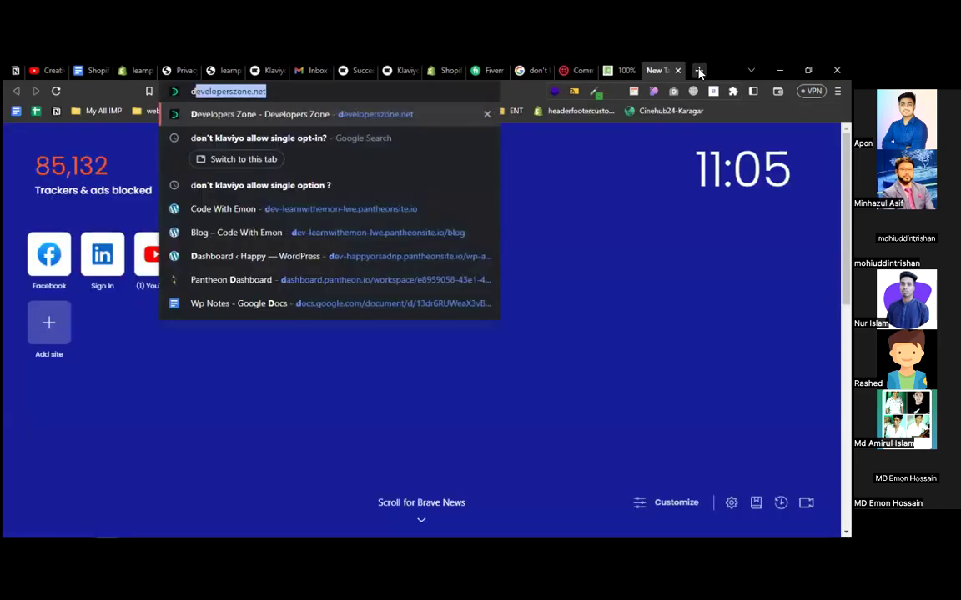
type("riv")
key("Return")
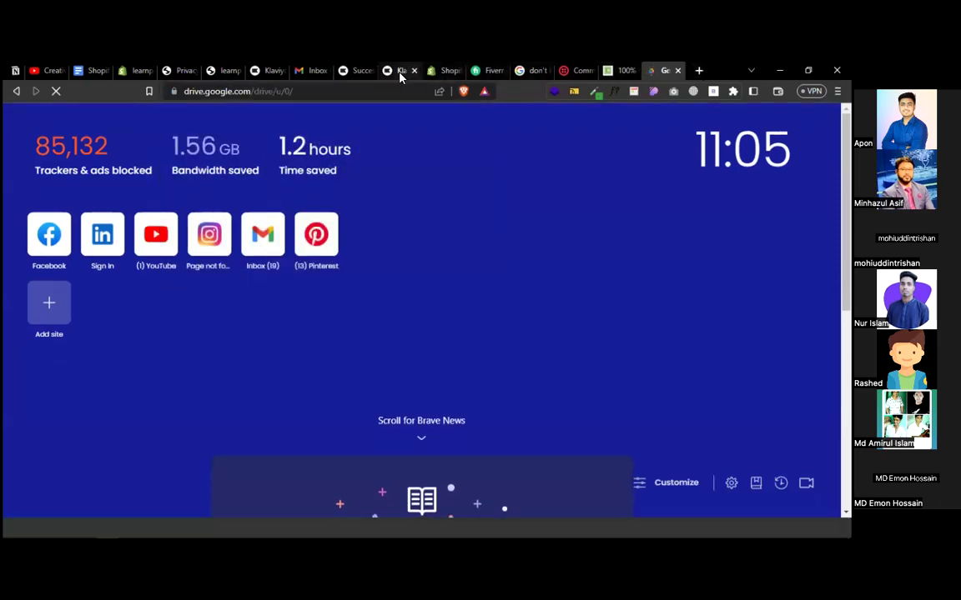
left_click(400, 75)
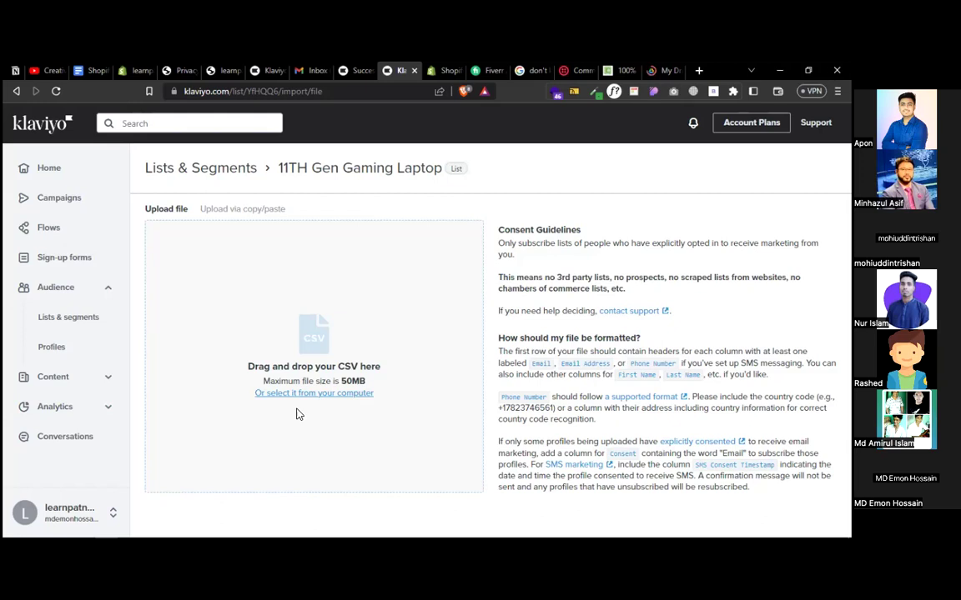
left_click(663, 71)
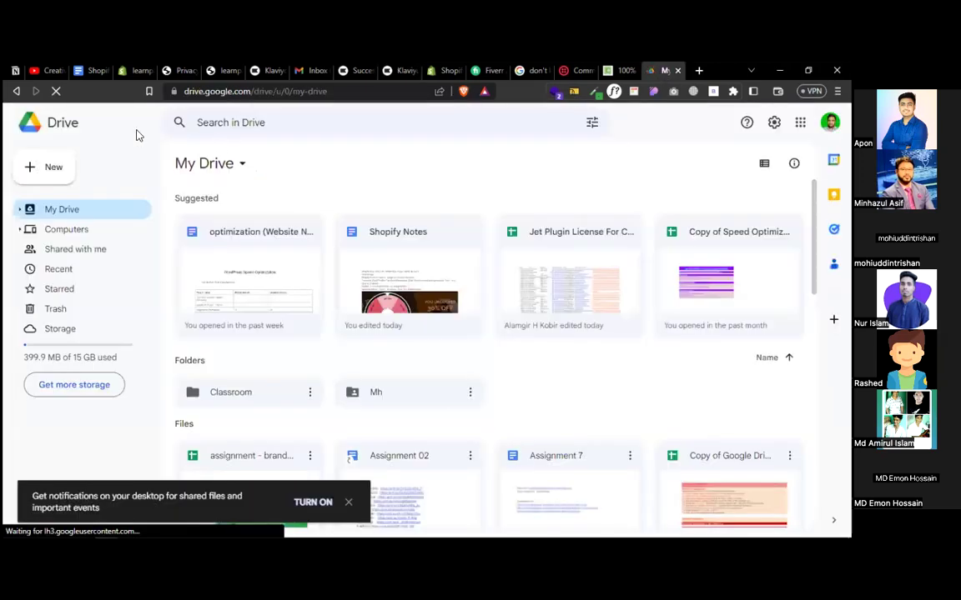
- Create a blank Google Sheet titled 'list'
left_click(73, 174)
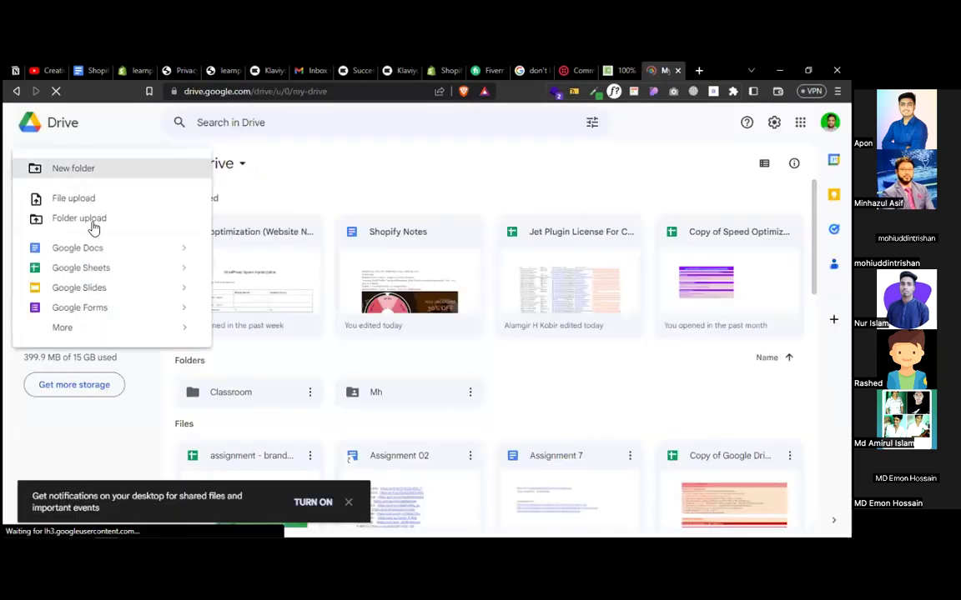
left_click(73, 275)
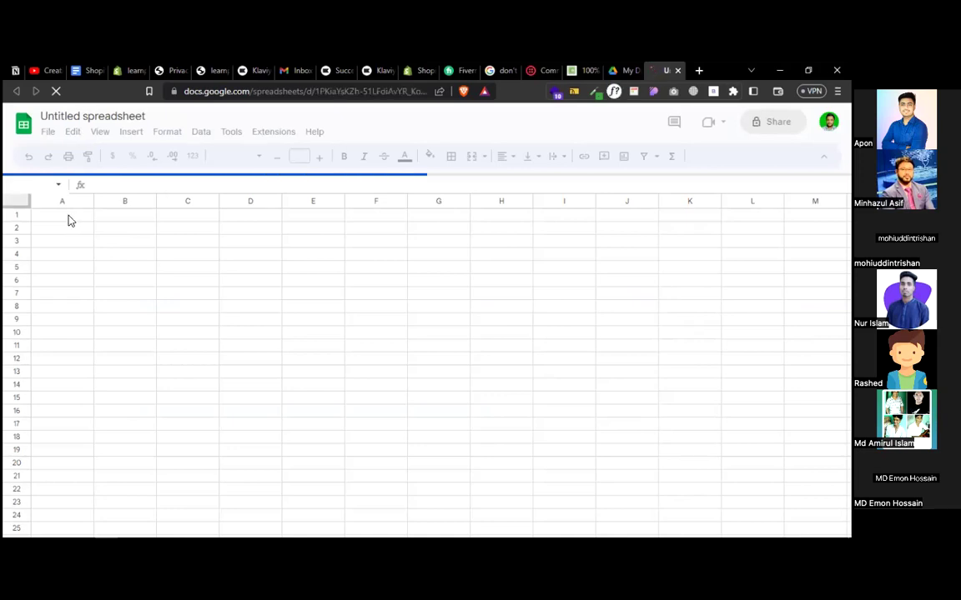
left_click(108, 118)
type("a")
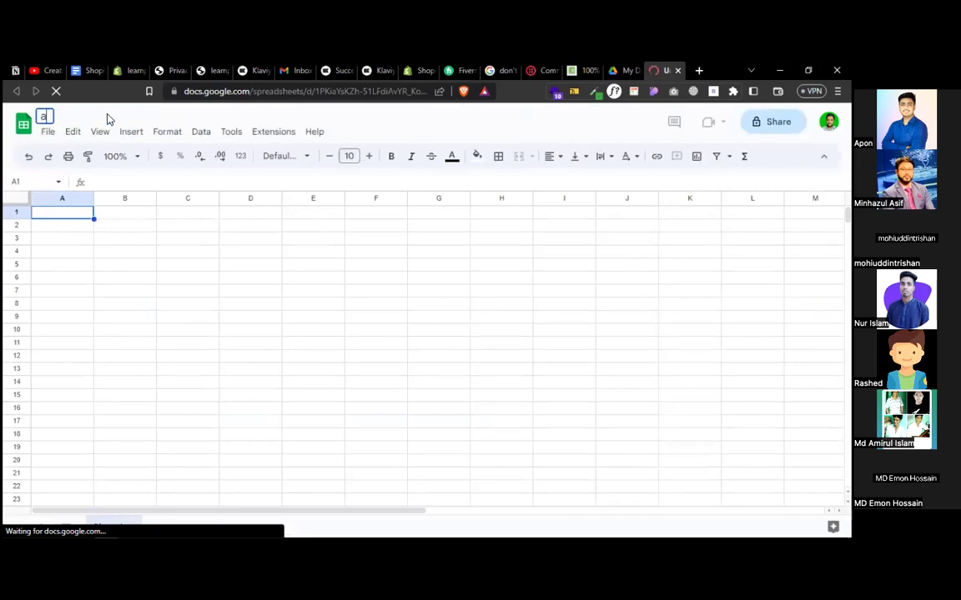
key("BackSpace")
type("list")
left_click(73, 212)
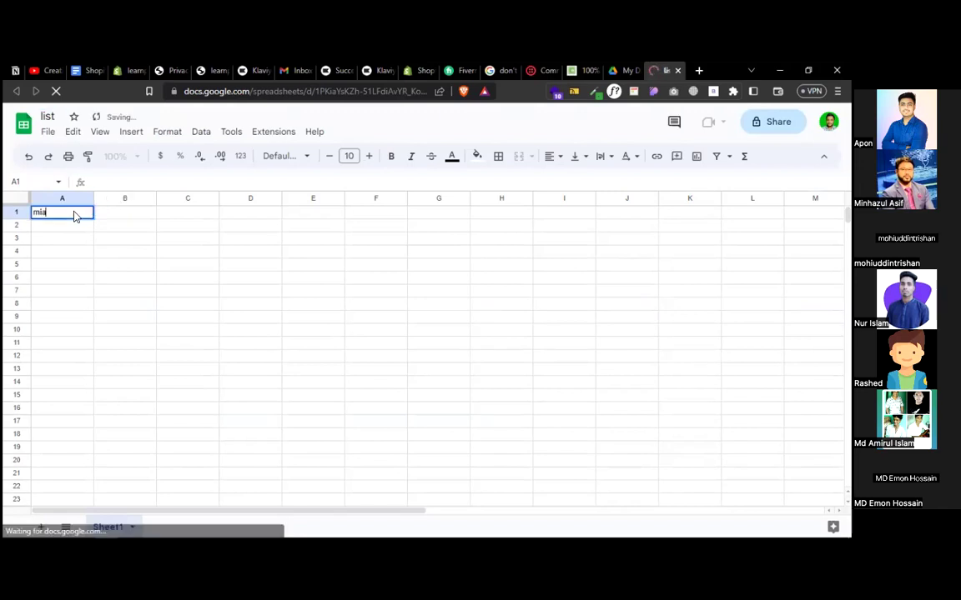
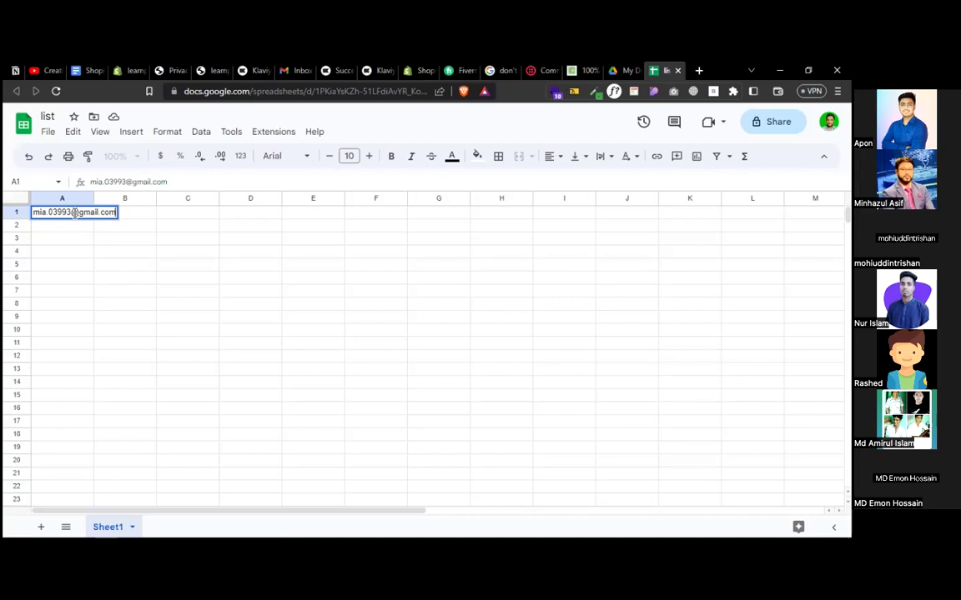
- Enter an email address in A1 and copy it into A2 and A3
key("ctrl+a")
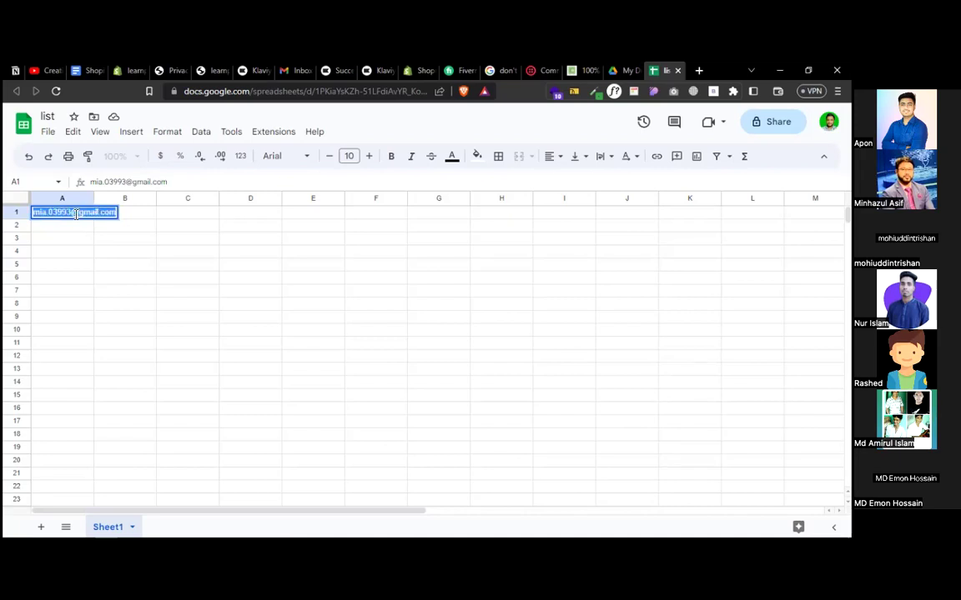
left_click(187, 233)
left_click(67, 225)
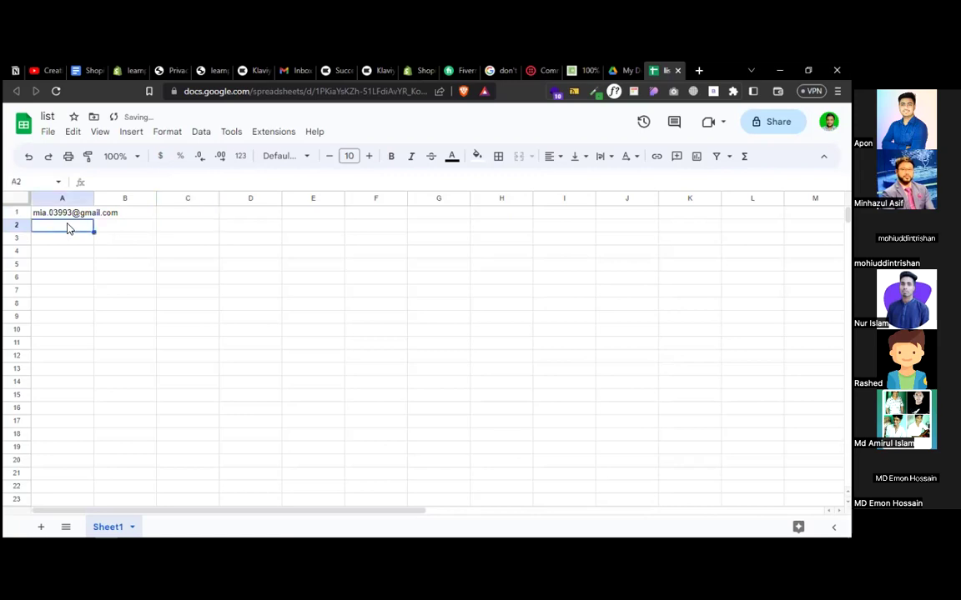
key("ctrl+v")
left_click(66, 240)
key("ctrl+v")
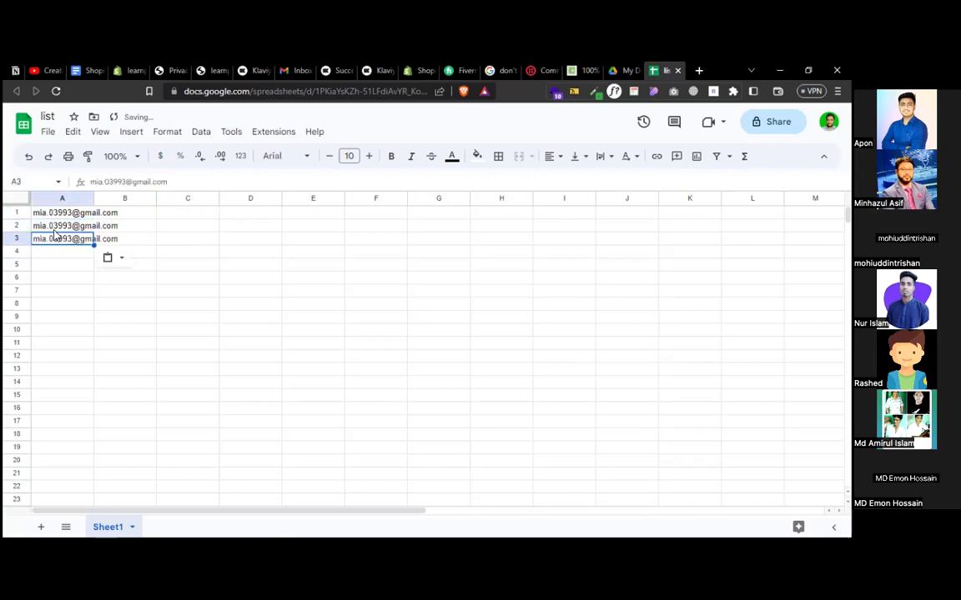
- Alter the addresses in A2 and A3 so all three emails differ
left_click(64, 226)
double_click(64, 225)
type("ewd")
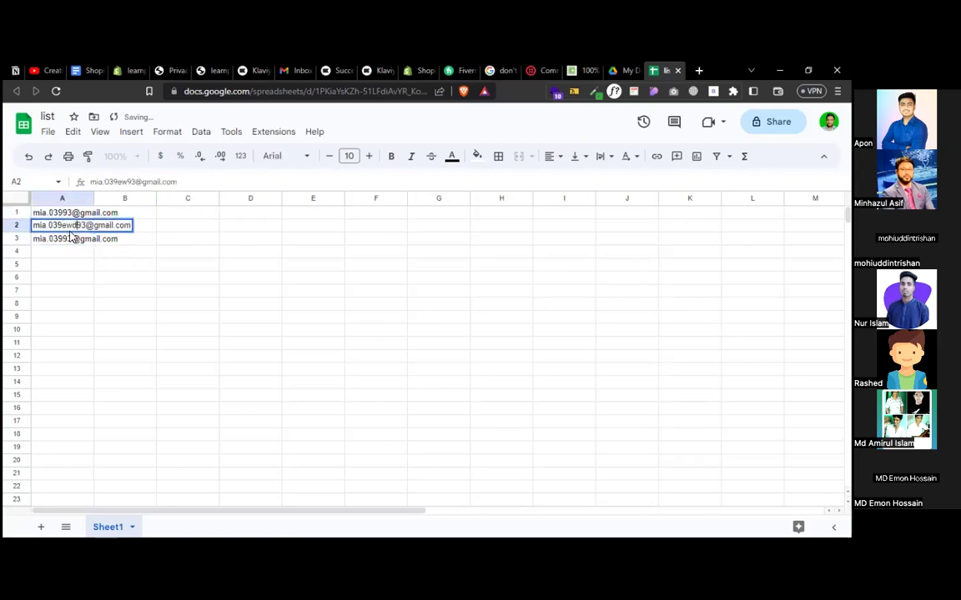
left_click(60, 240)
double_click(58, 240)
double_click(66, 239)
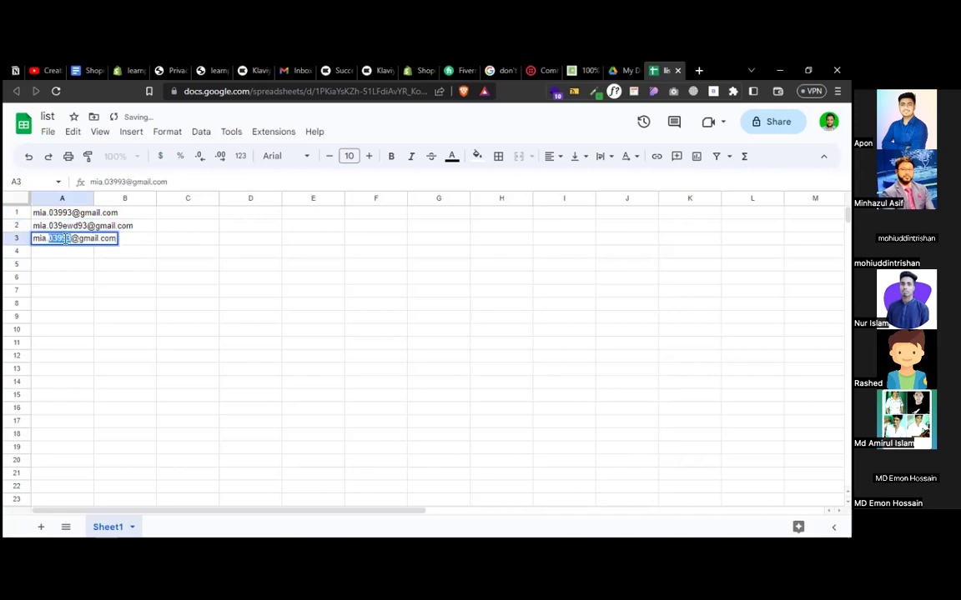
left_click(64, 239)
type("asd")
left_click(147, 280)
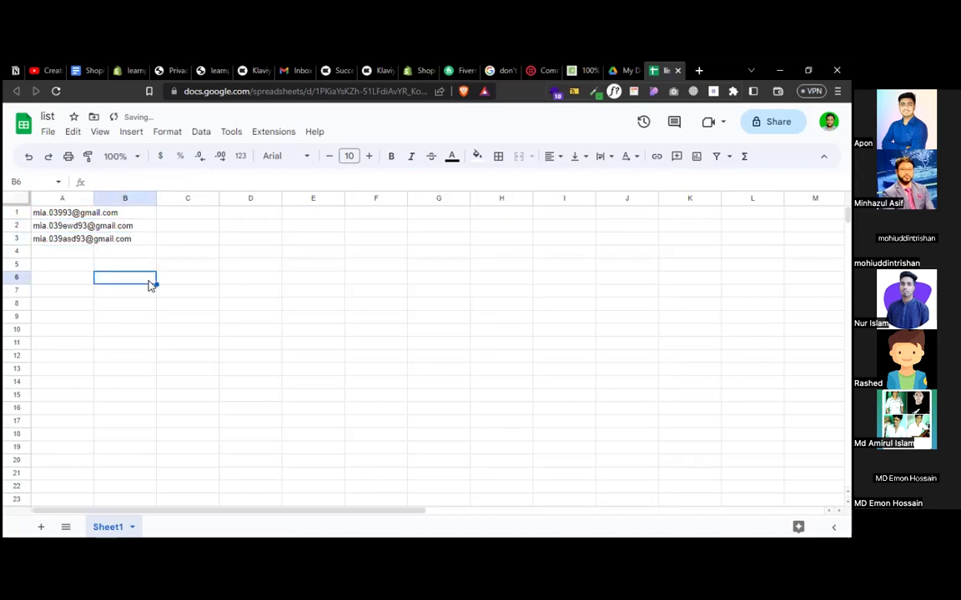
- Download the sheet as a CSV file and return to Klaviyo's upload page
left_click(48, 131)
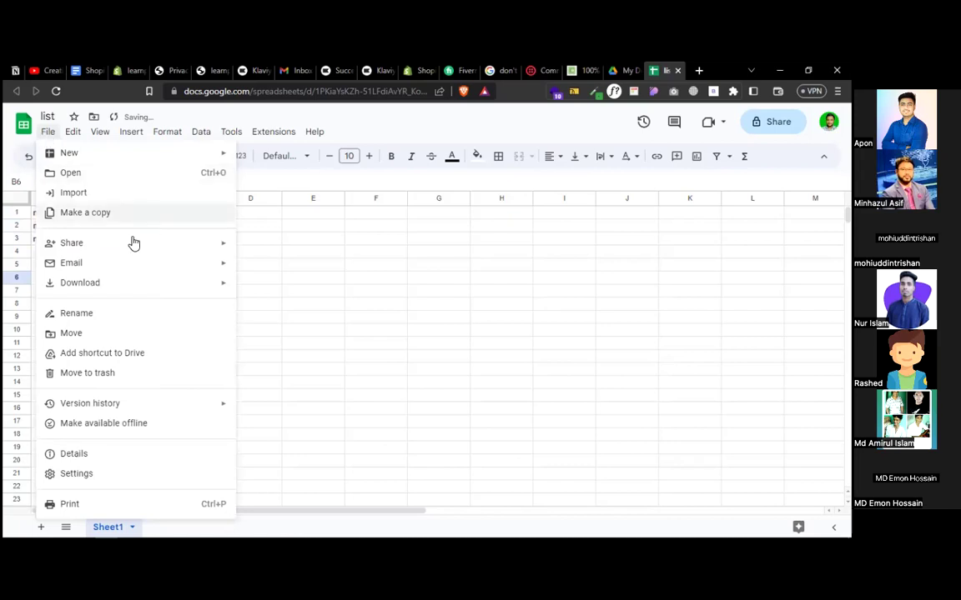
mouse_move(175, 283)
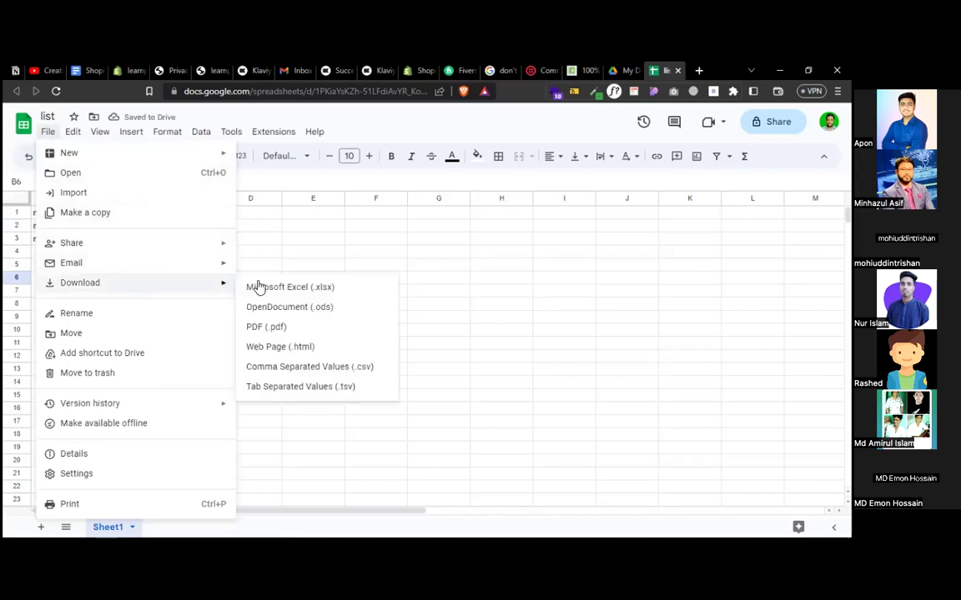
left_click(363, 367)
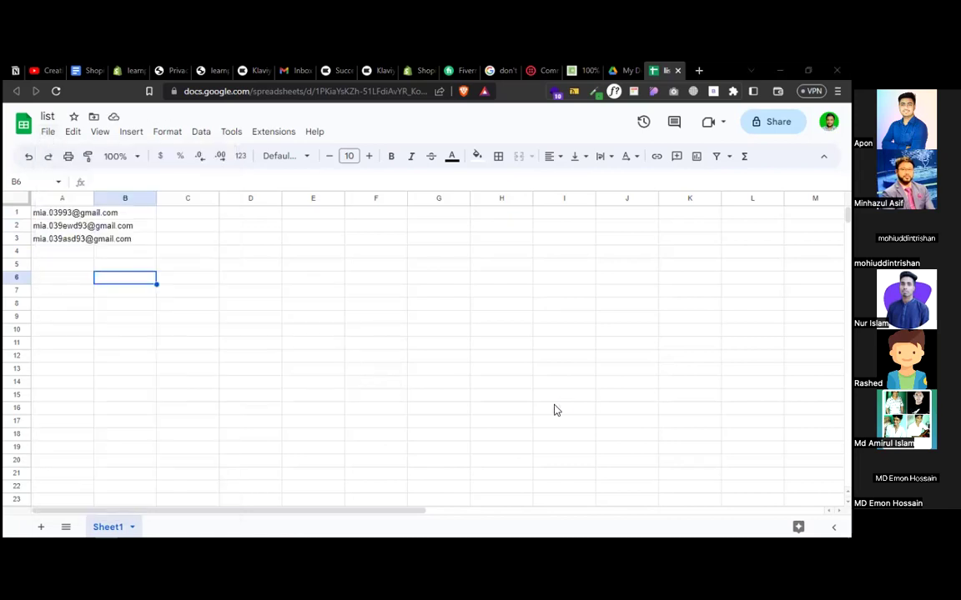
key("Return")
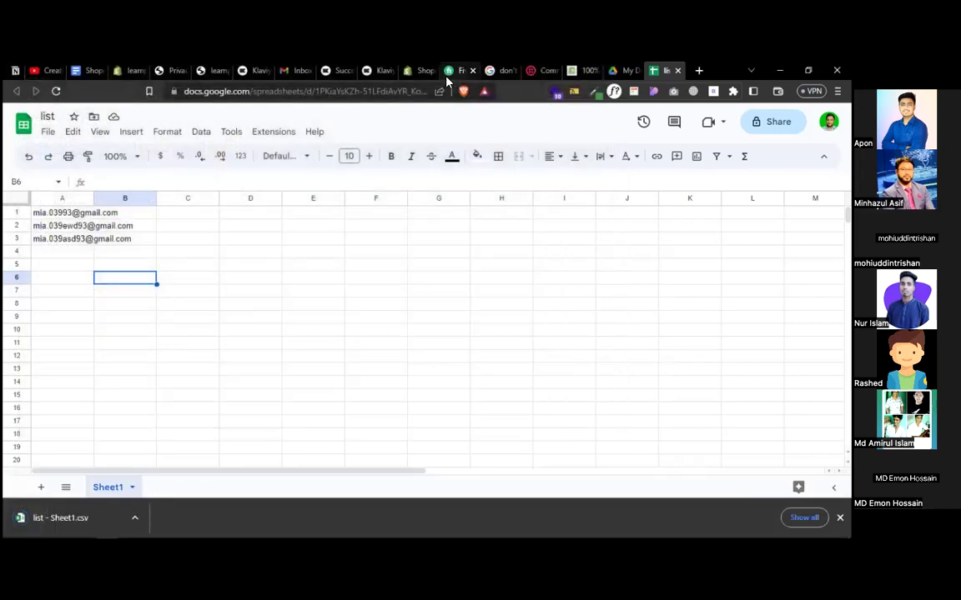
left_click(374, 72)
- Upload list - Sheet1.csv, map its column to Email, and complete the import
left_click_drag(50, 517, 278, 348)
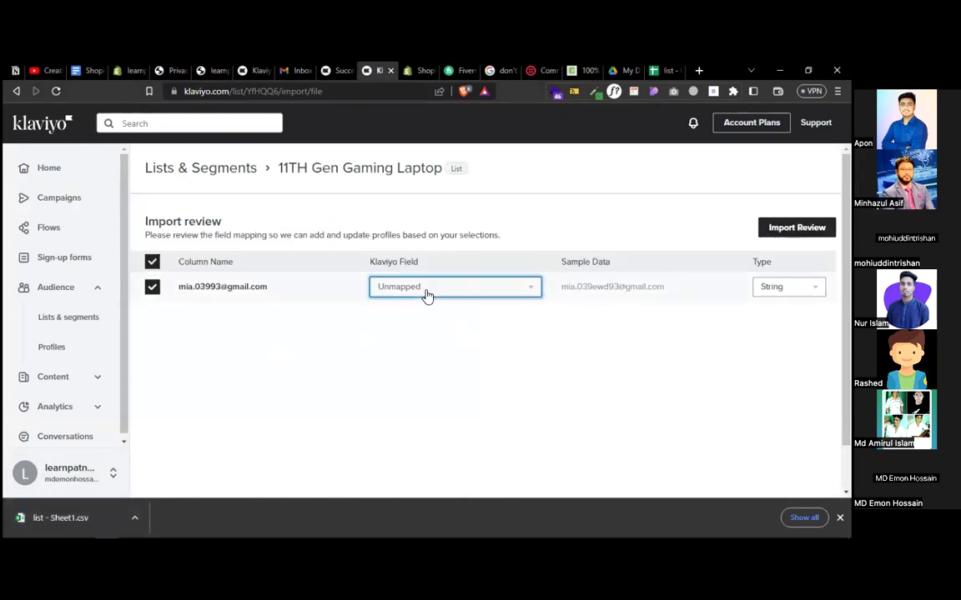
left_click(426, 292)
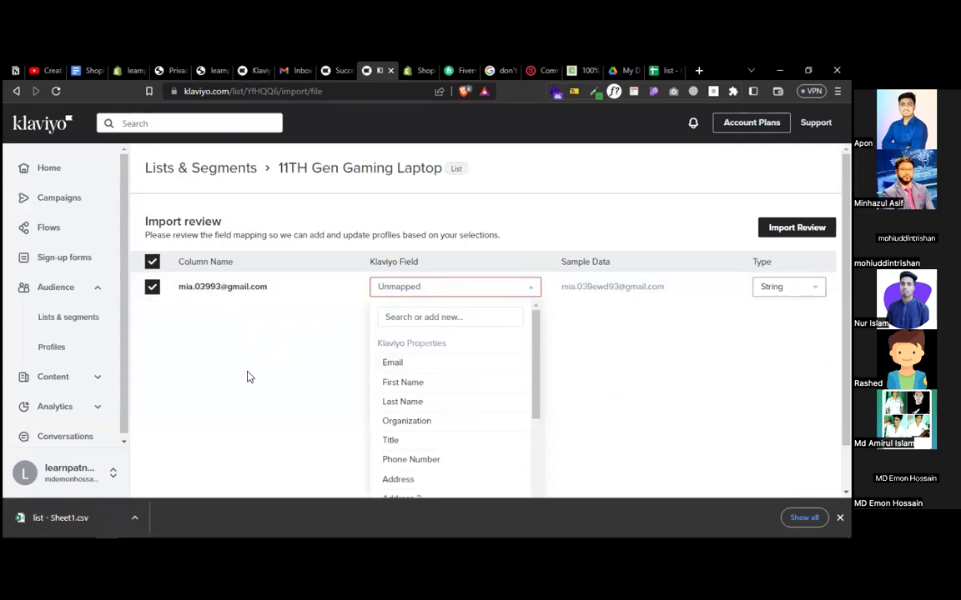
left_click(214, 268)
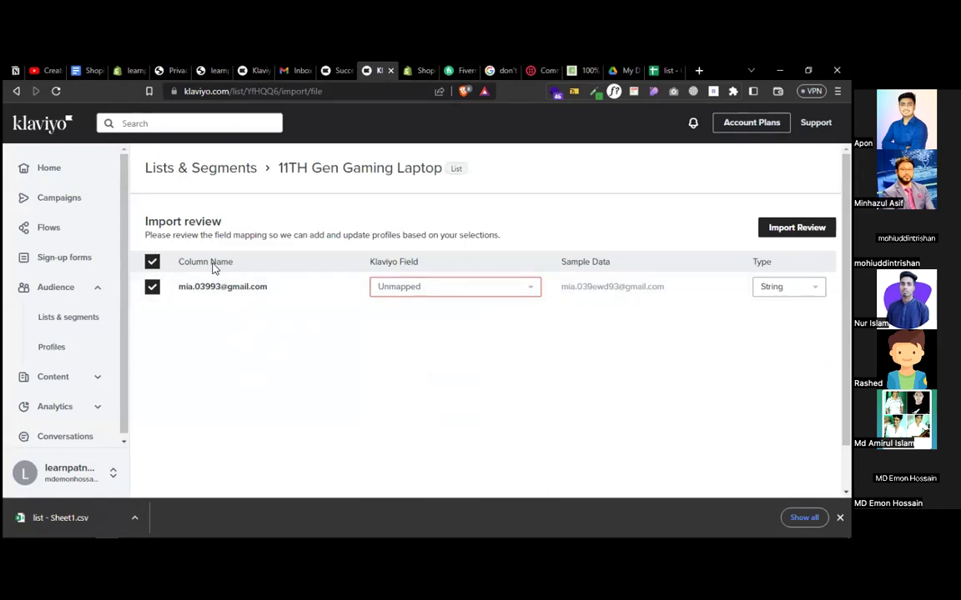
left_click(442, 285)
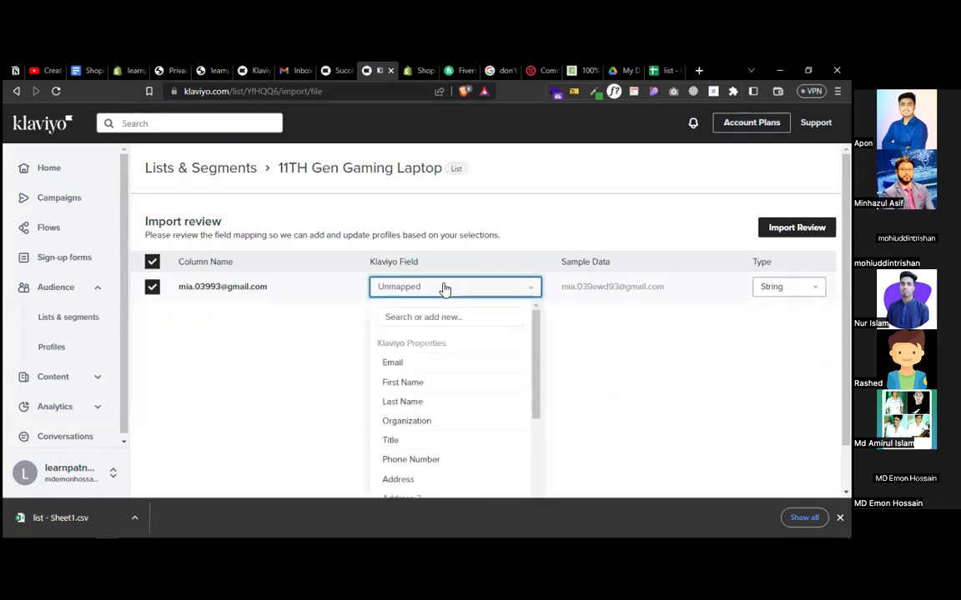
left_click(410, 361)
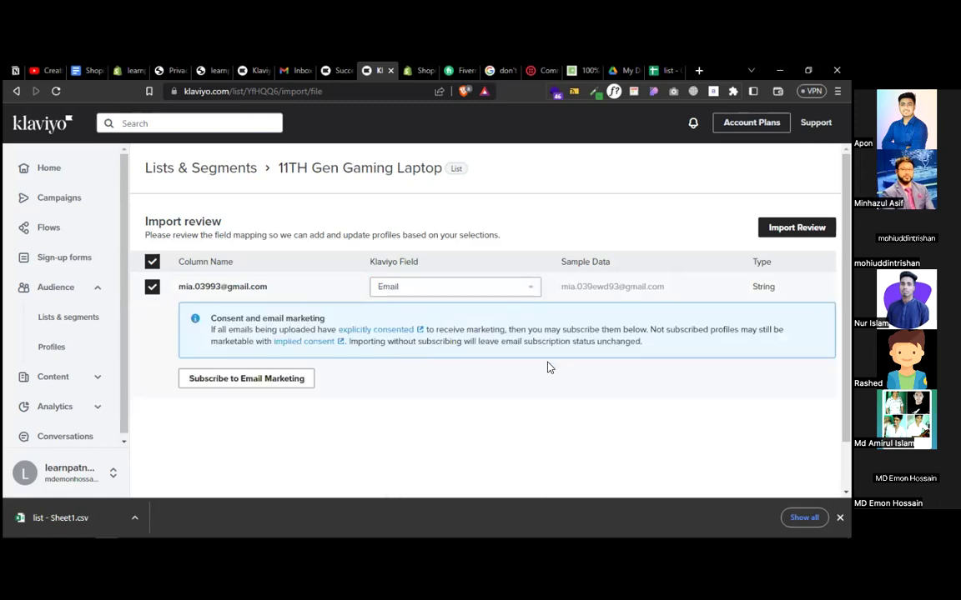
left_click(796, 227)
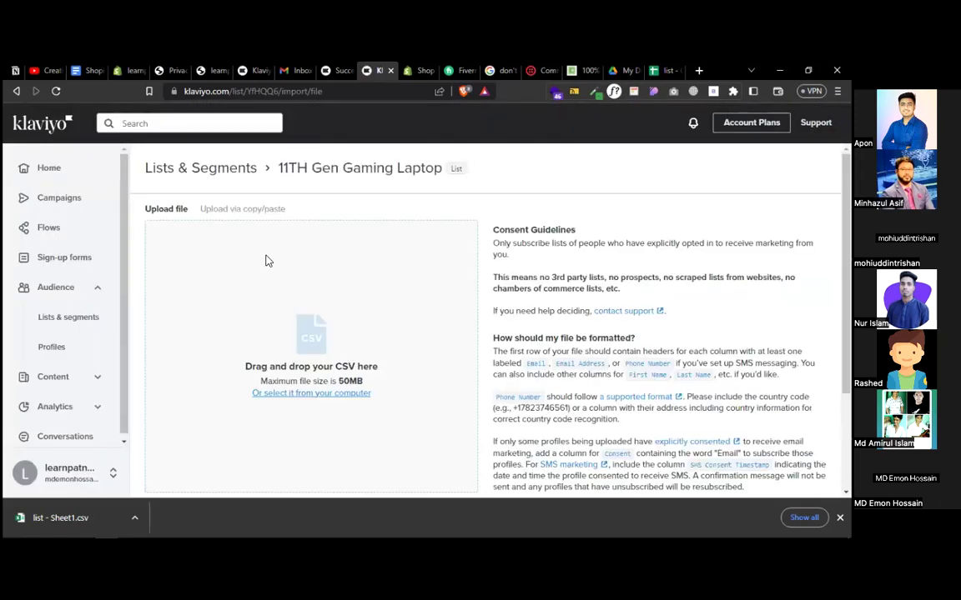
left_click(55, 325)
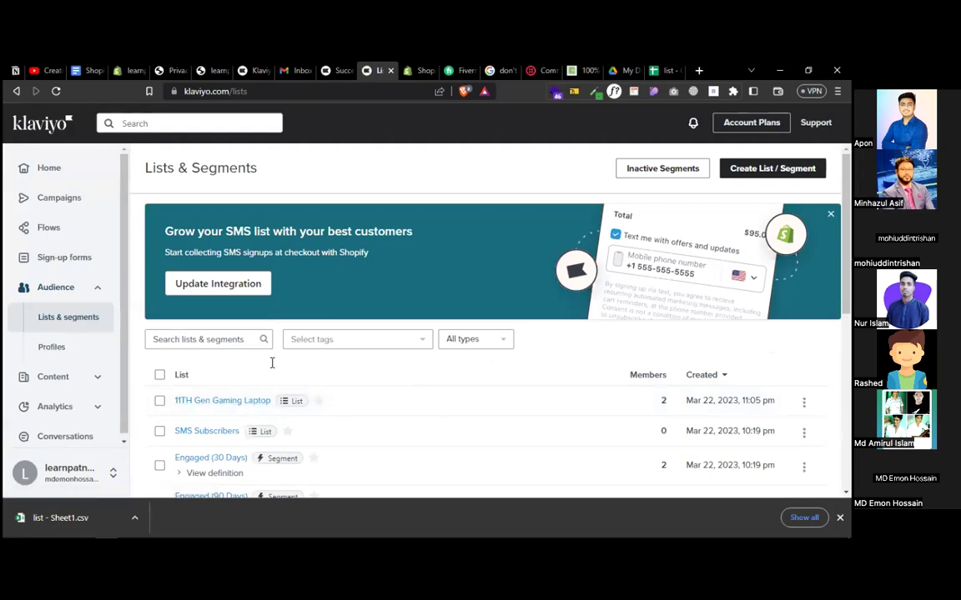
- Create a new email campaign and replace its default name
left_click(52, 199)
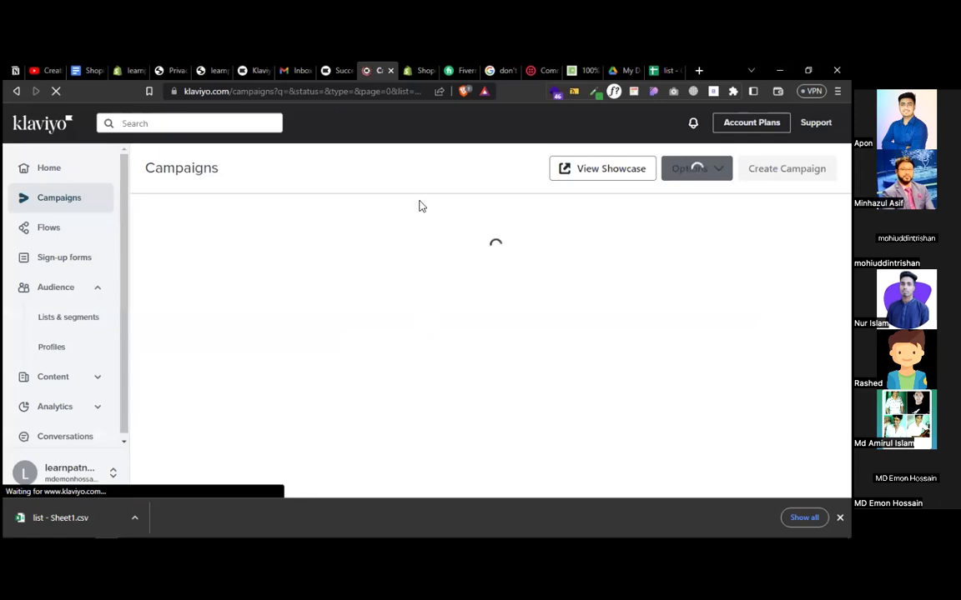
left_click(772, 177)
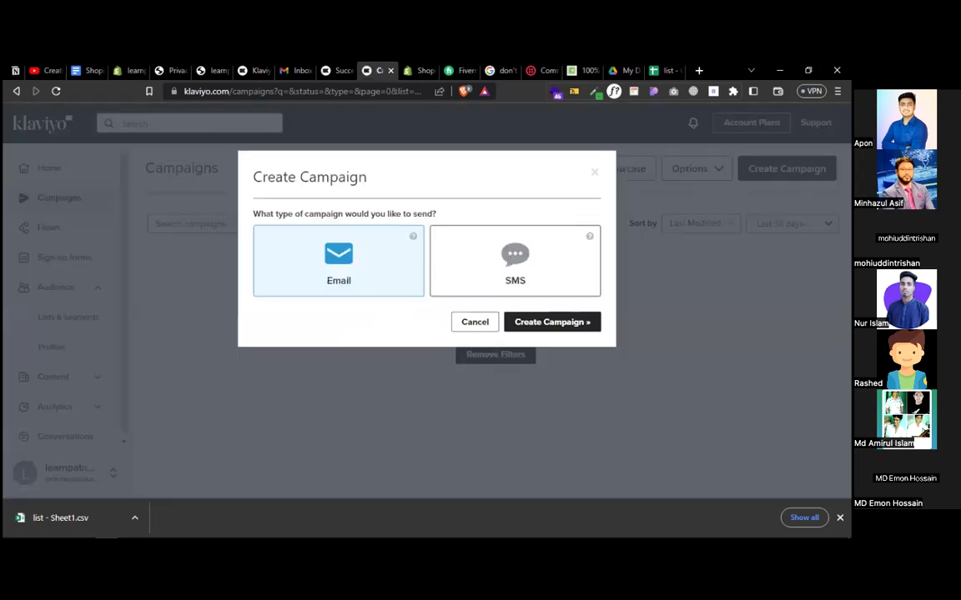
left_click(553, 324)
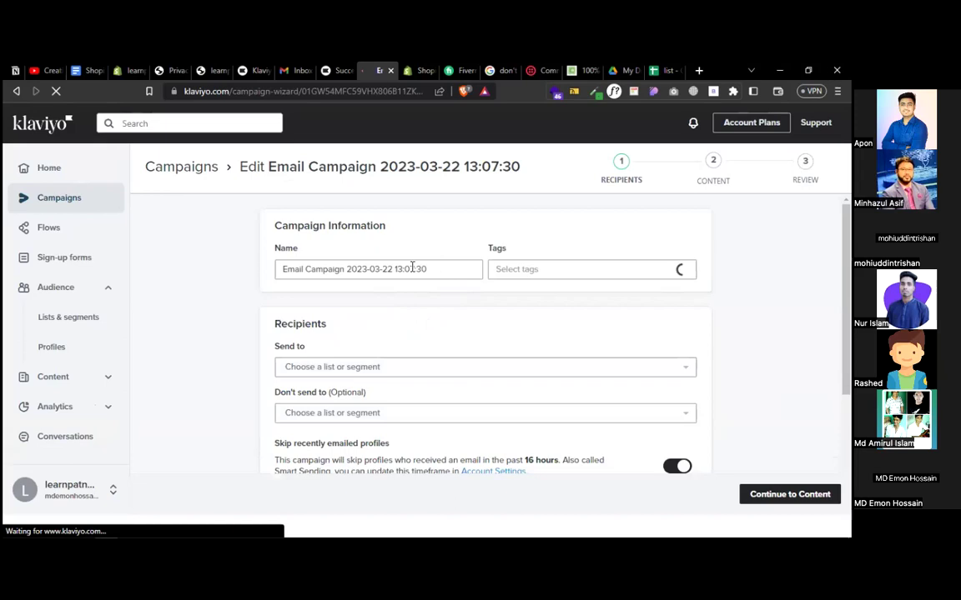
left_click_drag(454, 275, 227, 281)
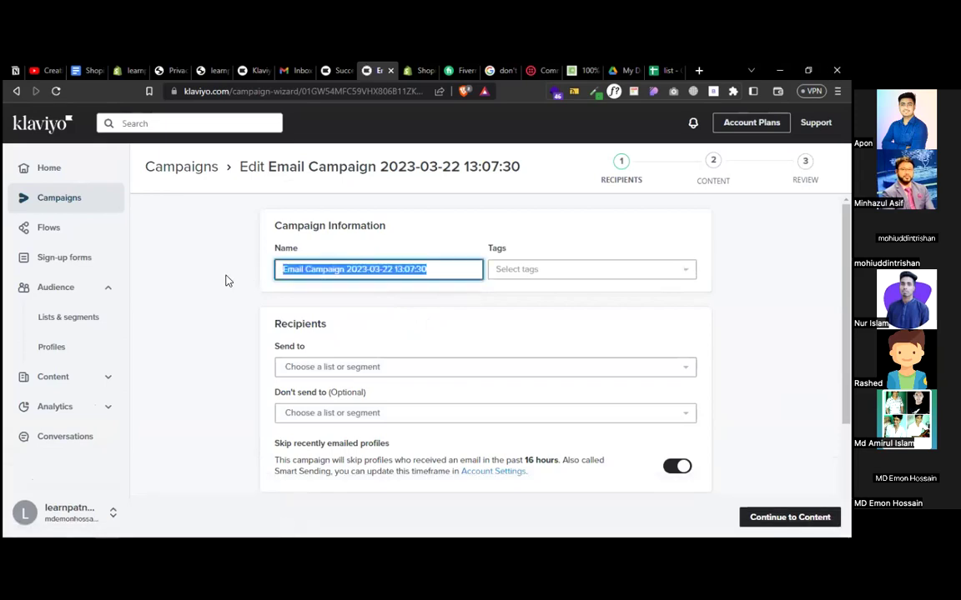
key("ctrl+v")
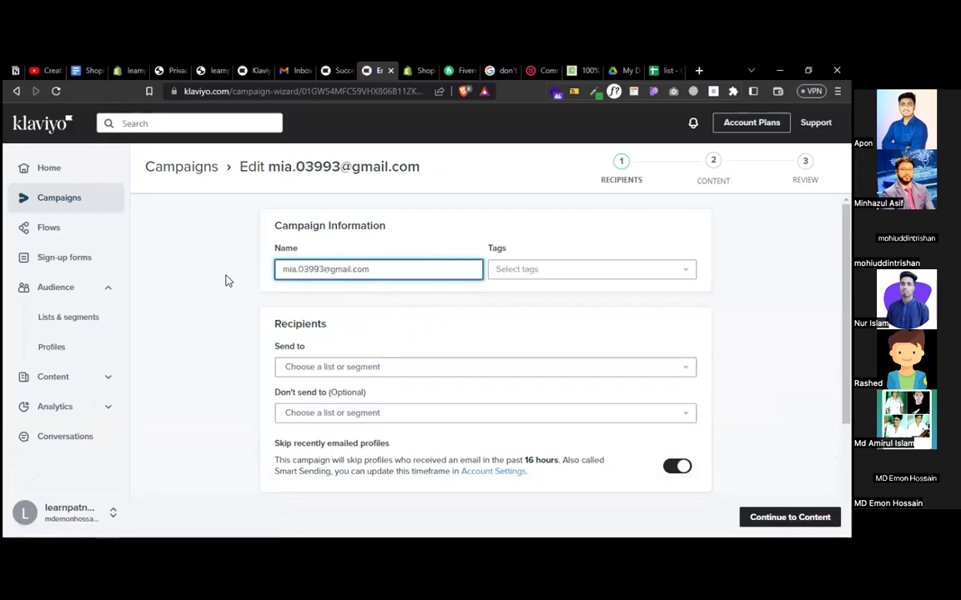
- Name the campaign '11TH Gen Gaming Laptop Promotion' using the copied product title
left_click(207, 71)
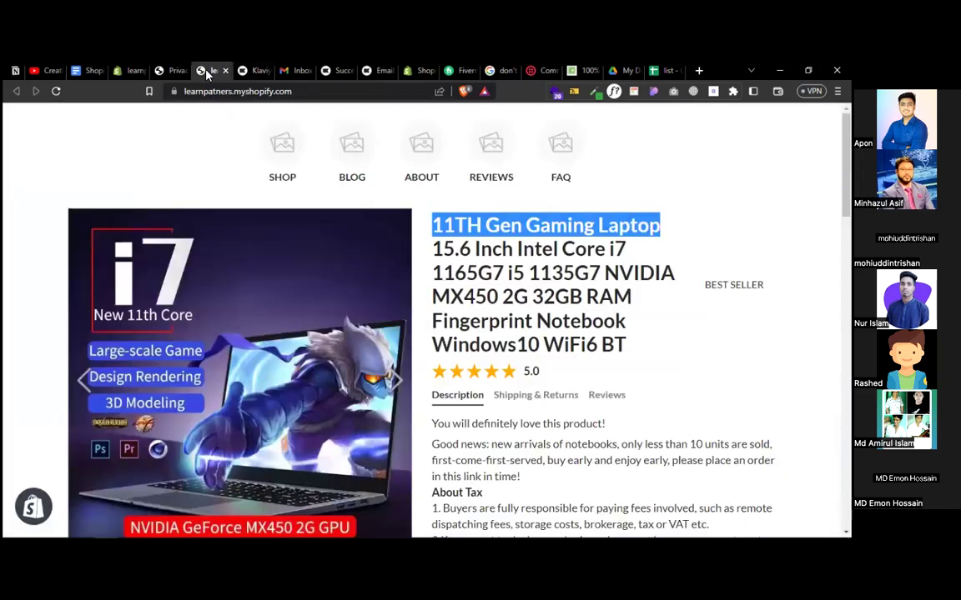
right_click(470, 222)
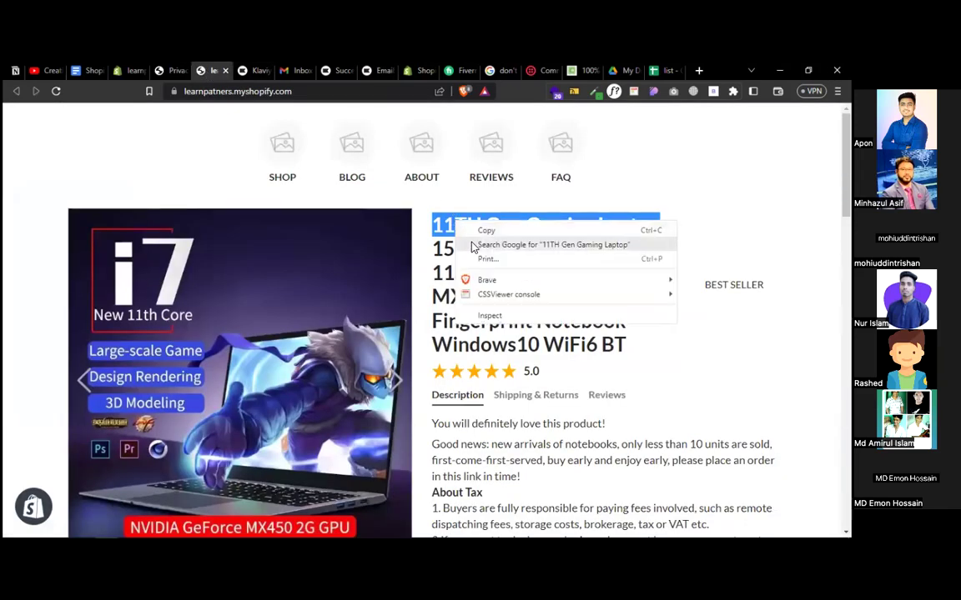
left_click(477, 226)
left_click(380, 70)
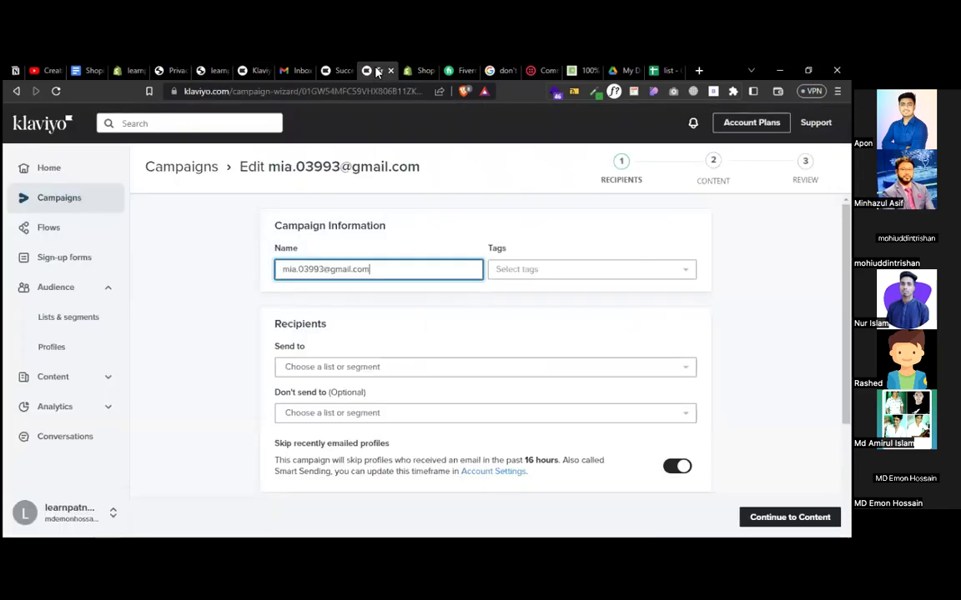
left_click_drag(377, 270, 272, 270)
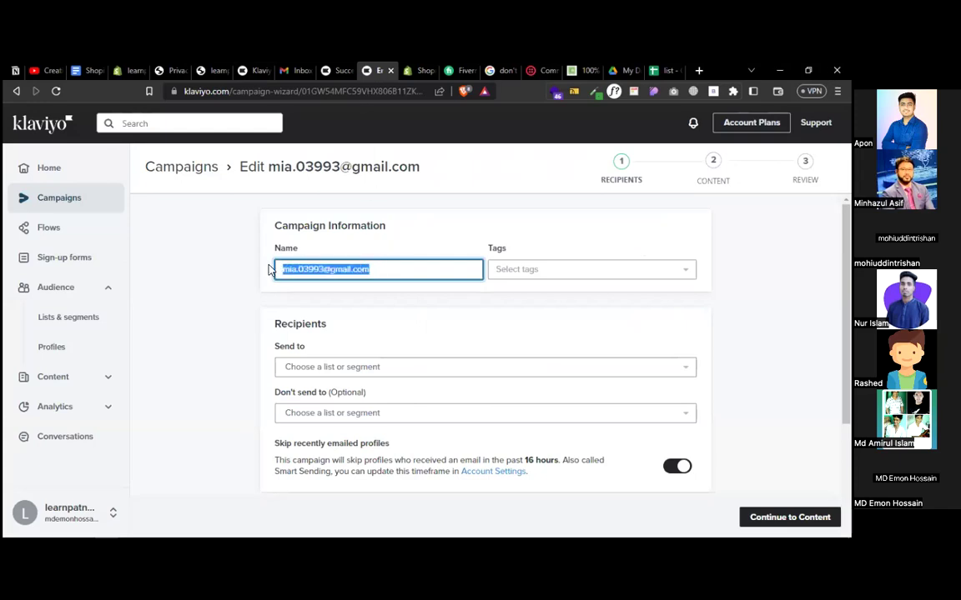
key("ctrl+v")
type("P")
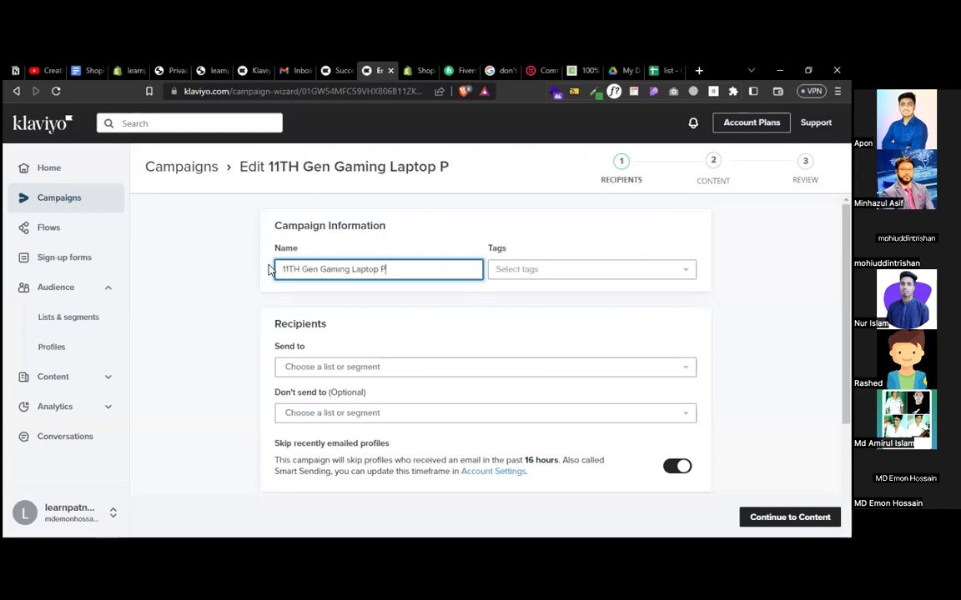
type("romotion")
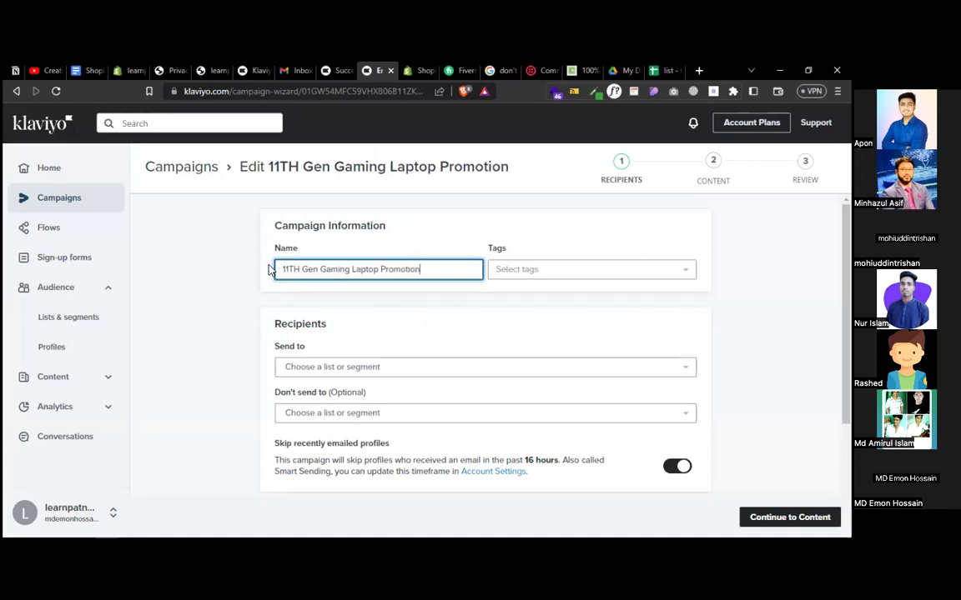
- Send the campaign to the 11TH Gen Gaming Laptop list and proceed to content
left_click(515, 276)
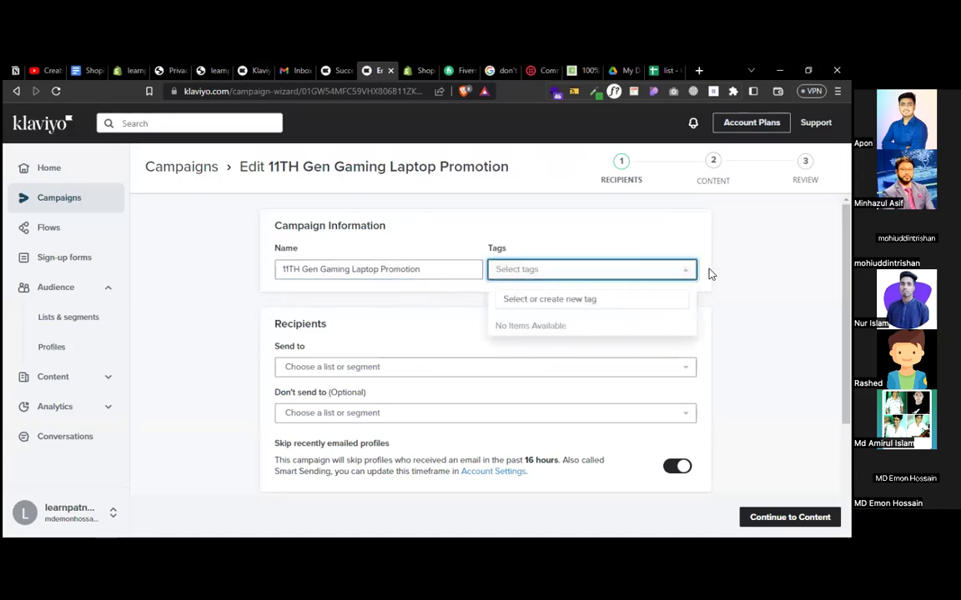
left_click(735, 315)
left_click(386, 367)
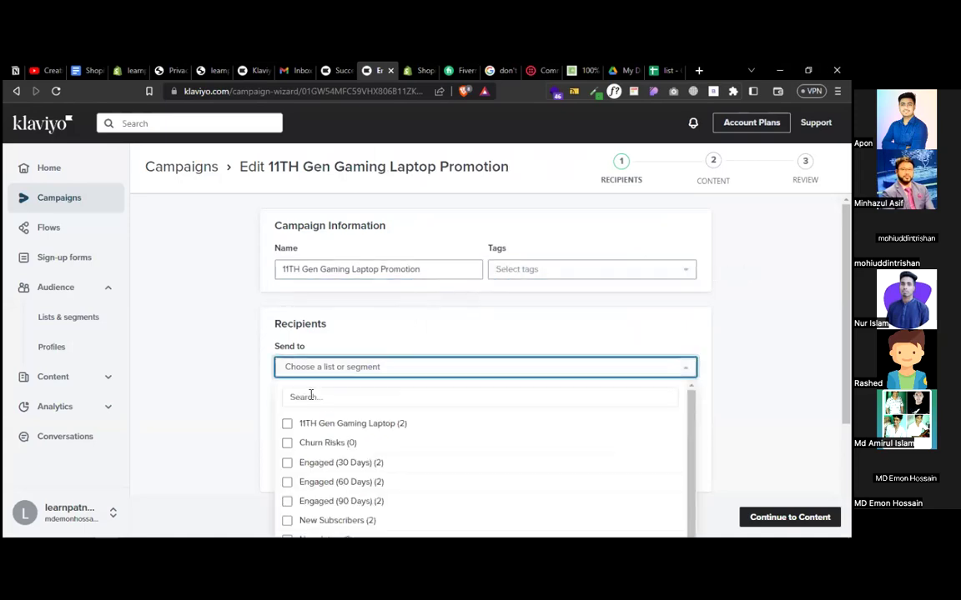
left_click(313, 425)
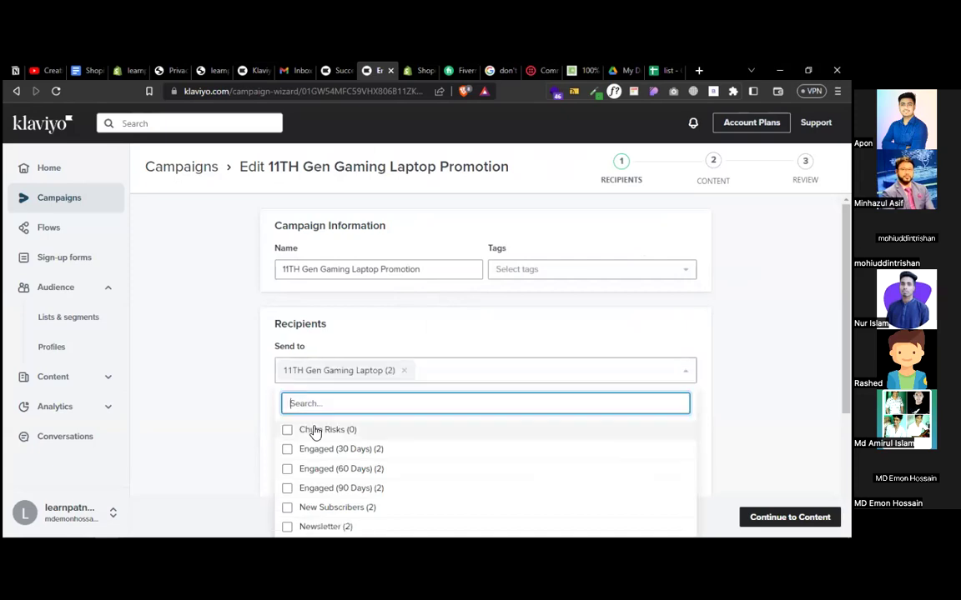
left_click(238, 425)
scroll(237, 425, "down", 2)
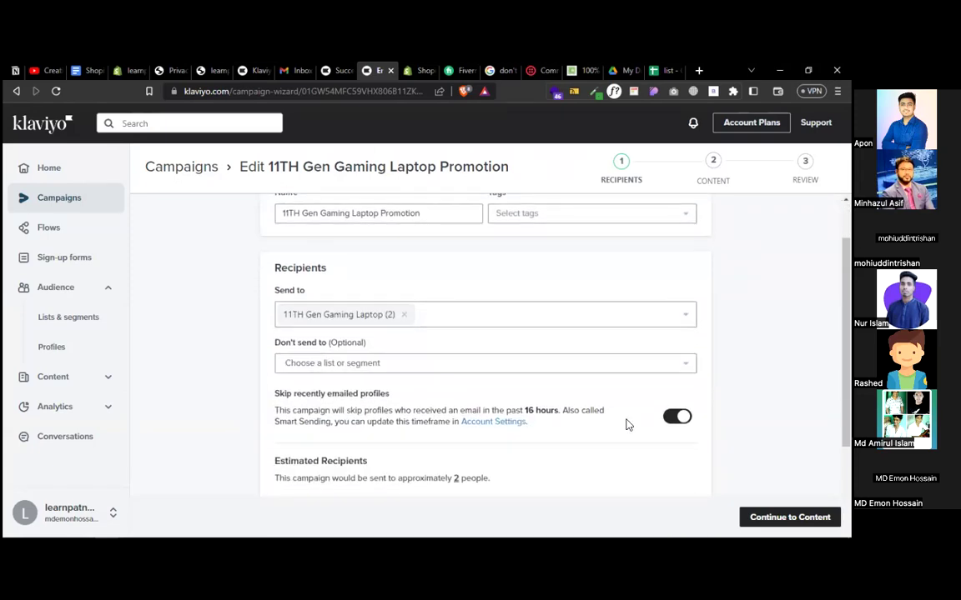
scroll(627, 426, "down", 3)
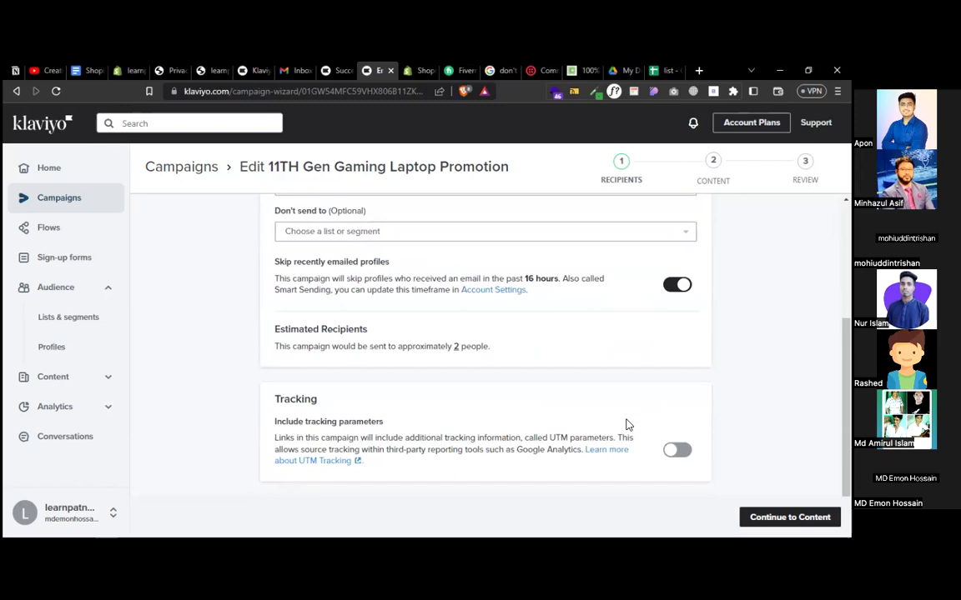
left_click(790, 517)
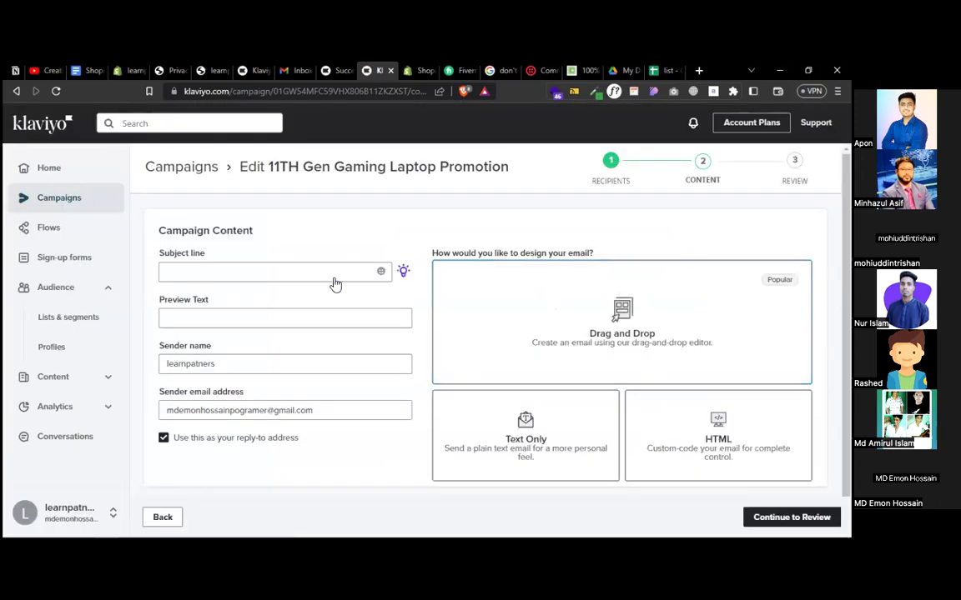
- Set subject 'We have brand New 11TH Gen Gaming Laptop' and choose the Drag and Drop design
left_click(246, 274)
type("We ")
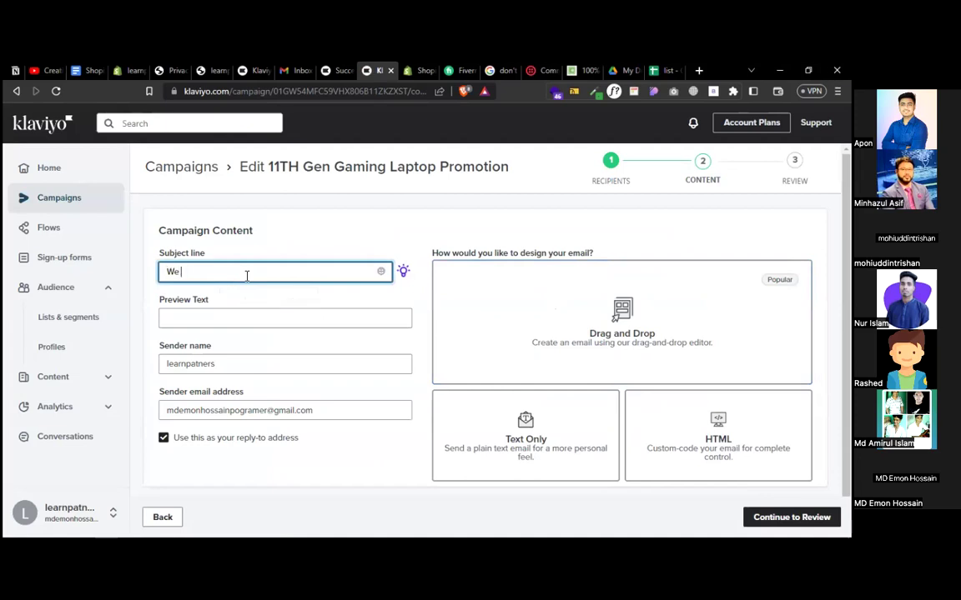
type("have brand Now")
key("ctrl+v")
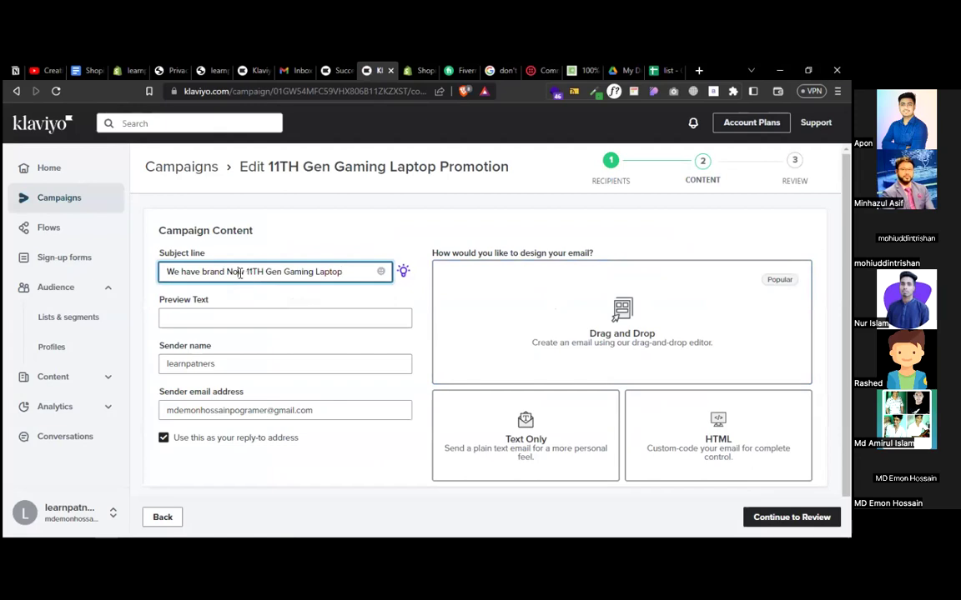
left_click(240, 272)
key("BackSpace")
type("e")
left_click(680, 334)
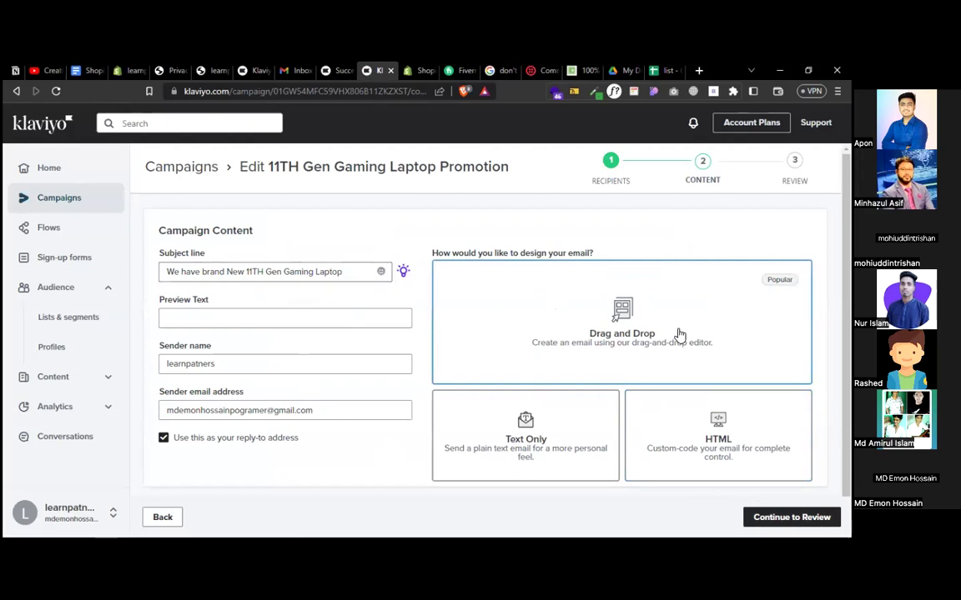
left_click(755, 513)
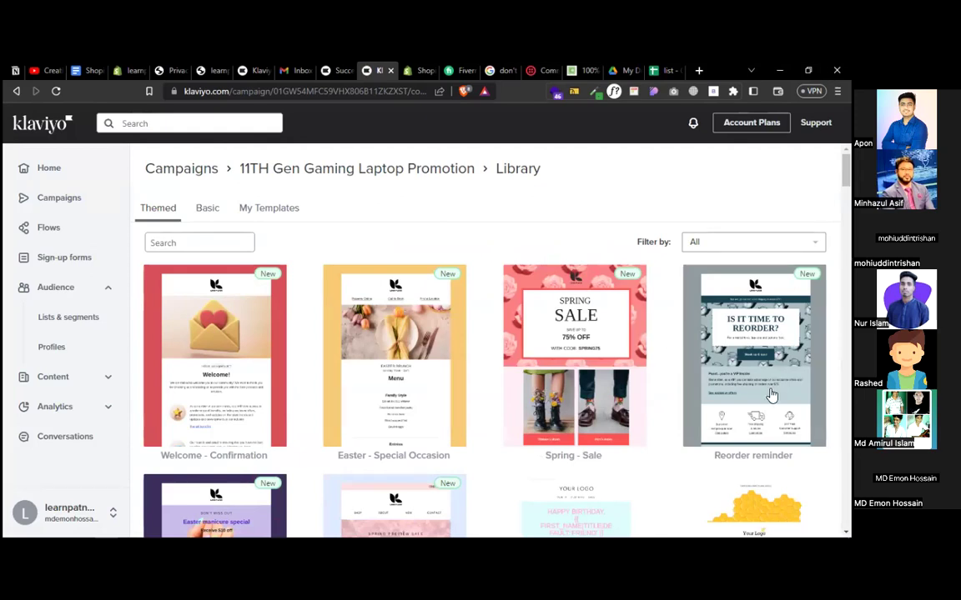
- Browse the template library, preview a template, and use it for the campaign email
scroll(772, 394, "down", 3)
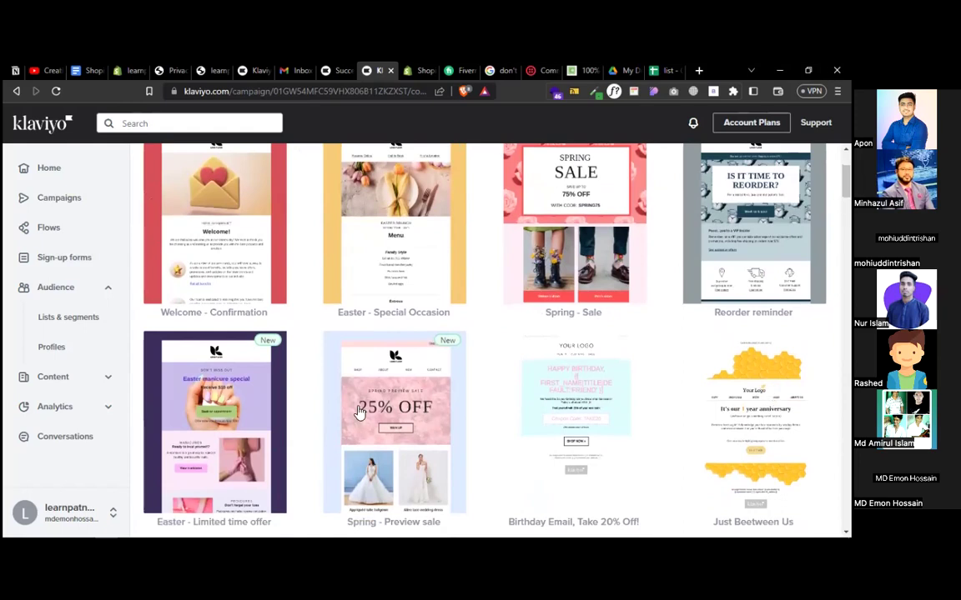
scroll(264, 428, "down", 2)
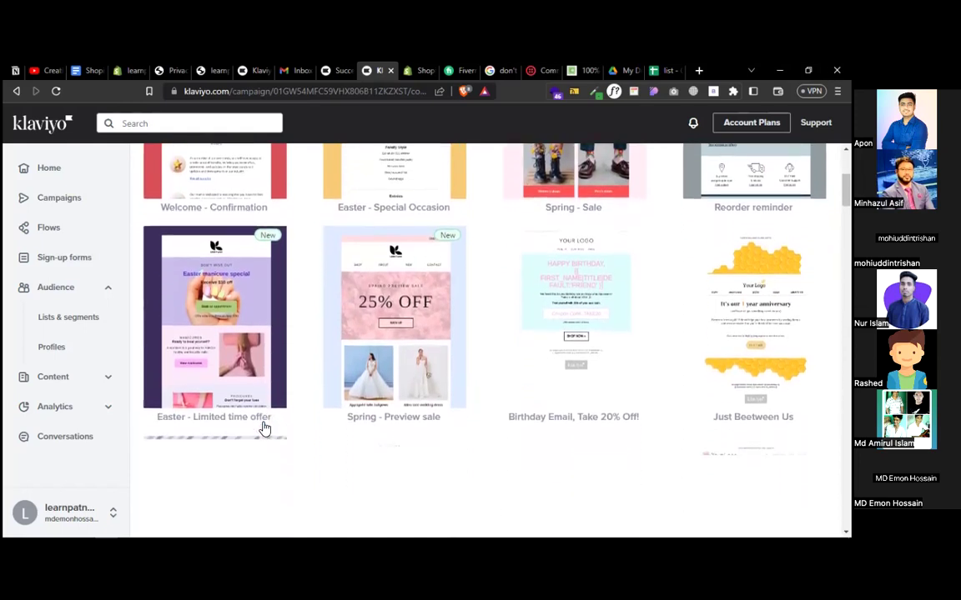
scroll(263, 428, "up", 3)
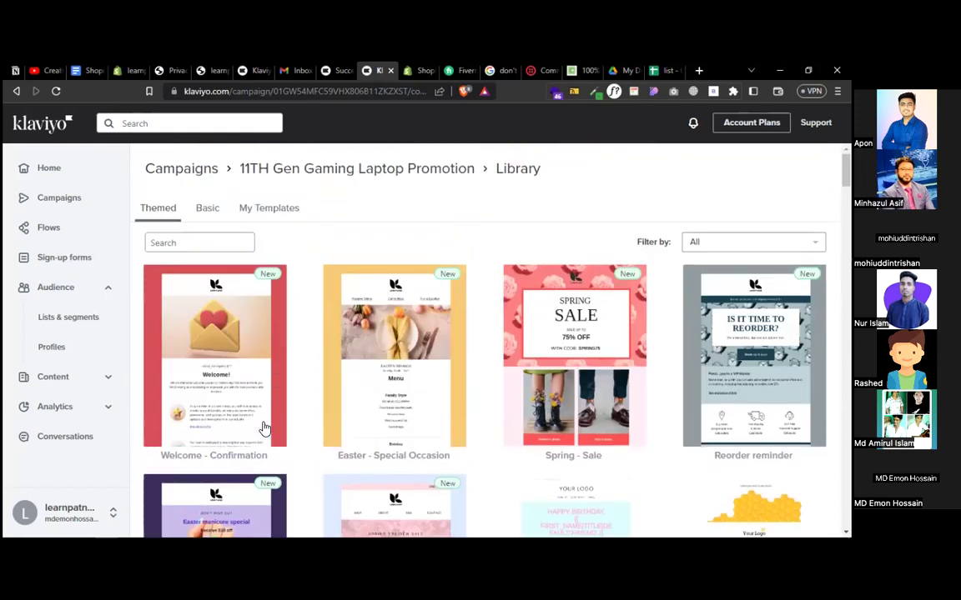
left_click(382, 372)
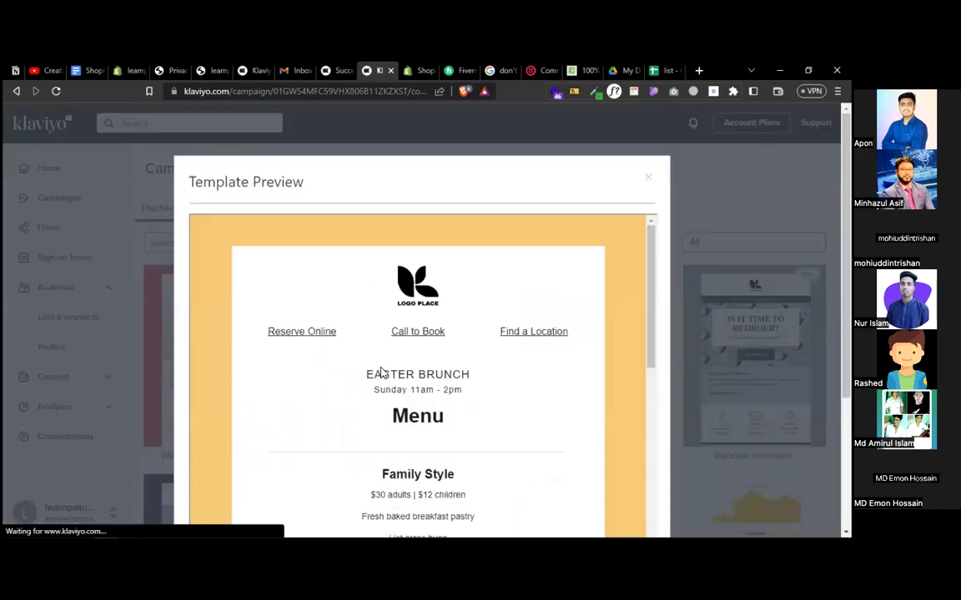
scroll(574, 381, "down", 15)
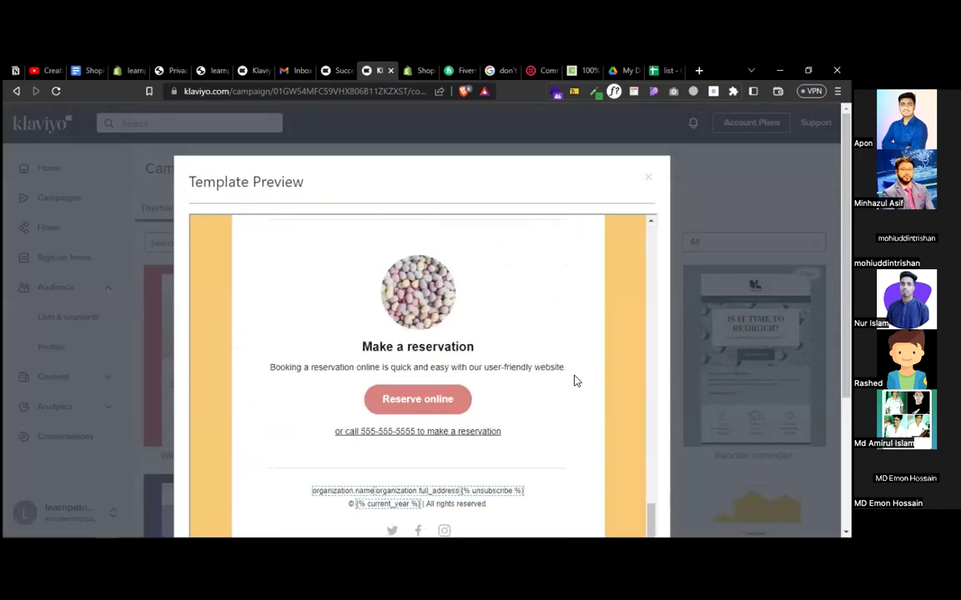
scroll(652, 197, "down", 3)
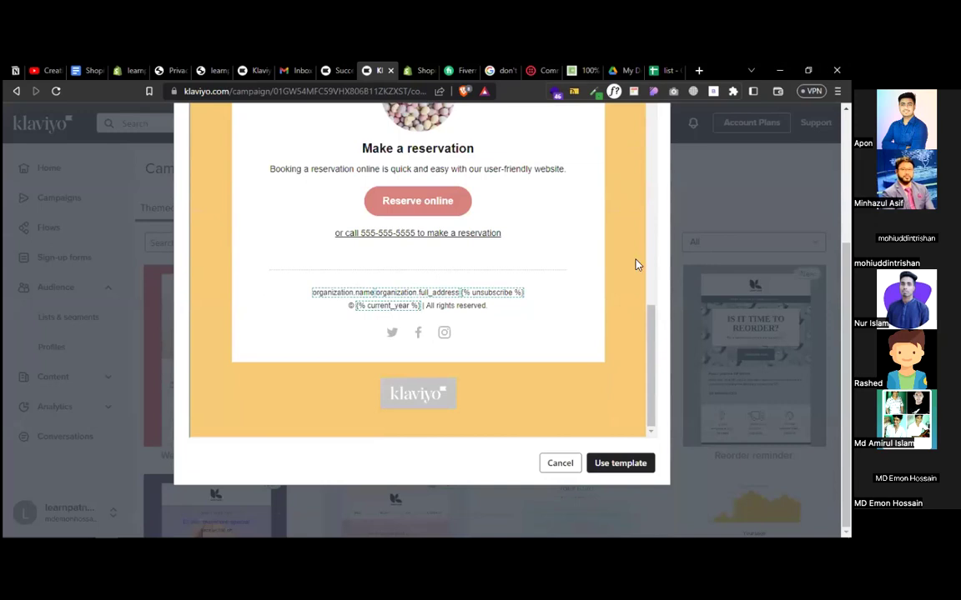
left_click(606, 464)
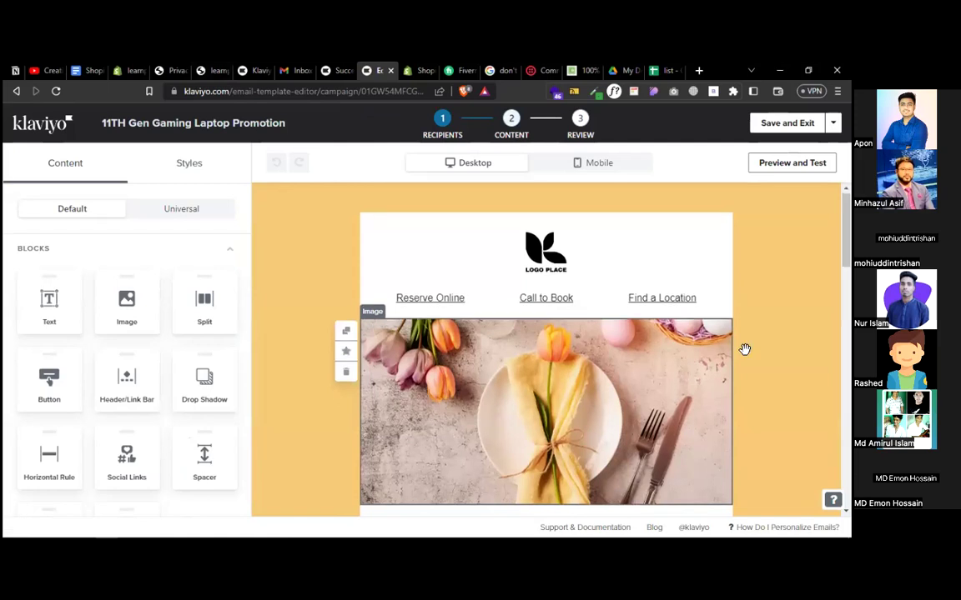
- Save and exit the laptop promotion email to reach the Review and Send page
scroll(727, 418, "down", 8)
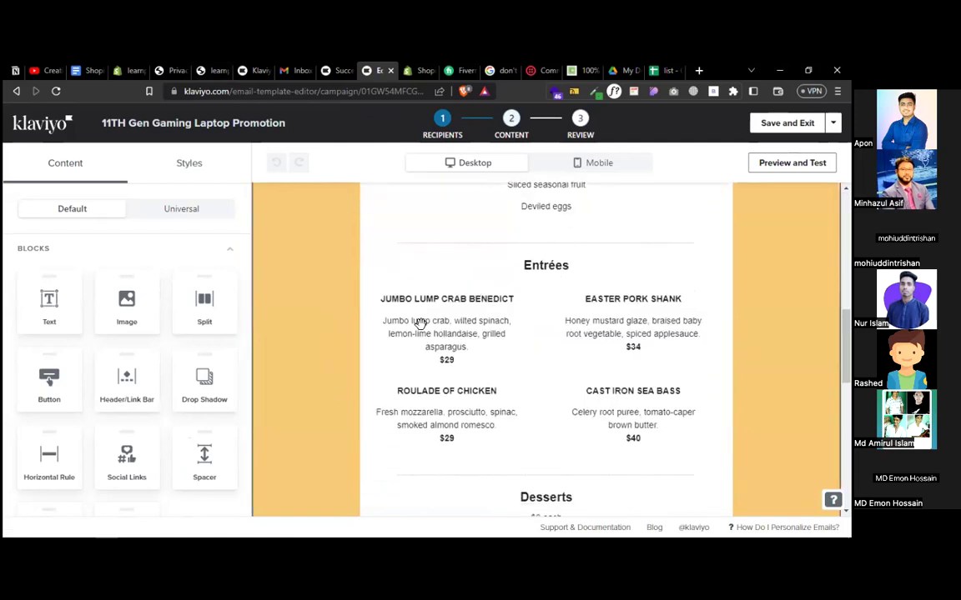
scroll(446, 300, "down", 10)
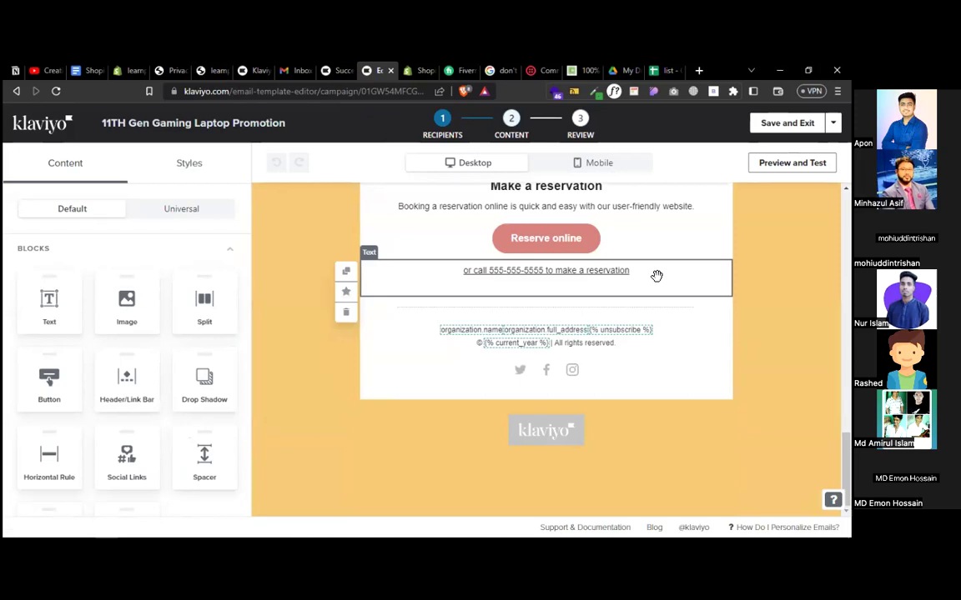
left_click(772, 125)
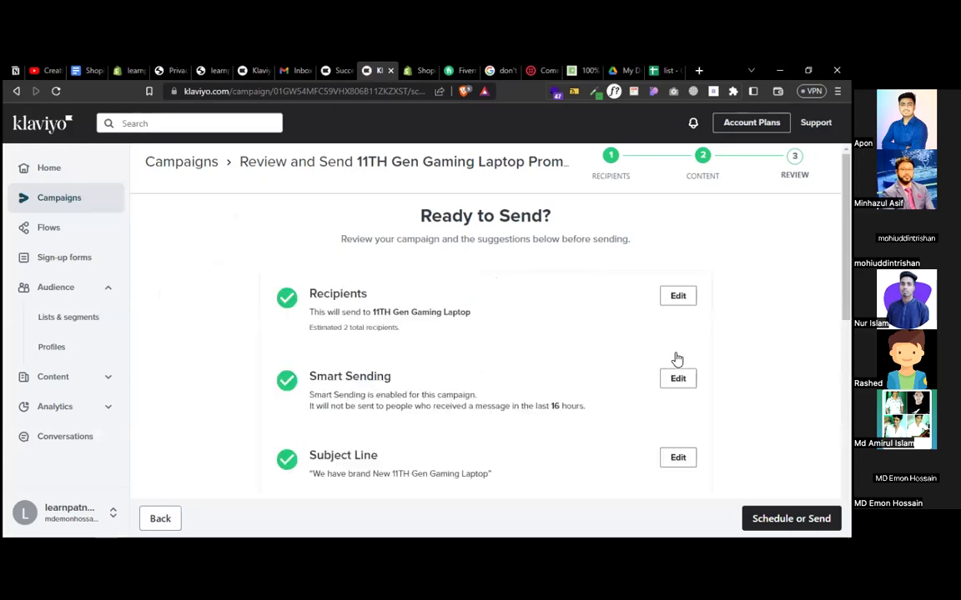
- Choose Send Now instead of Schedule and send the laptop promotion campaign immediately
scroll(677, 359, "down", 5)
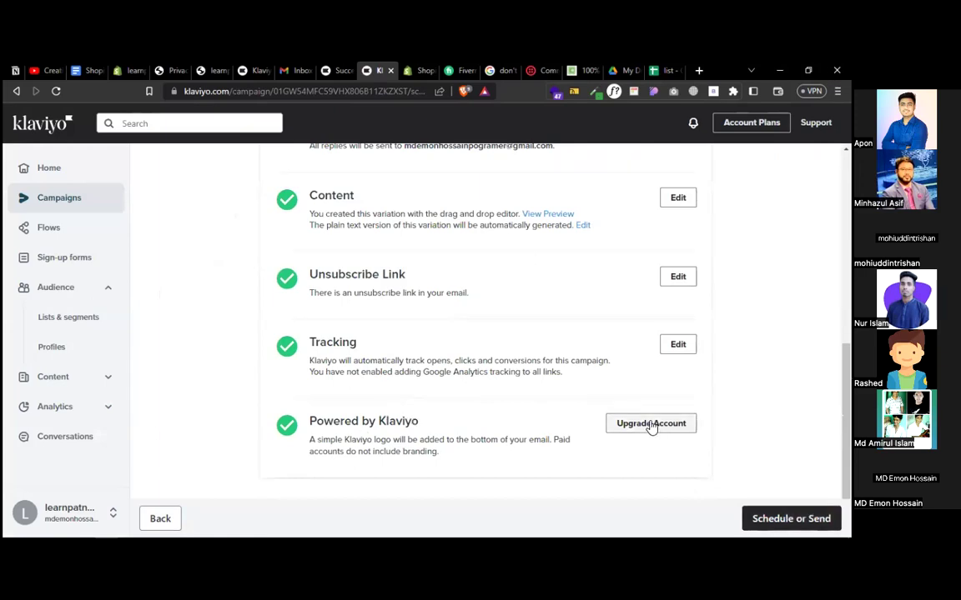
left_click(765, 519)
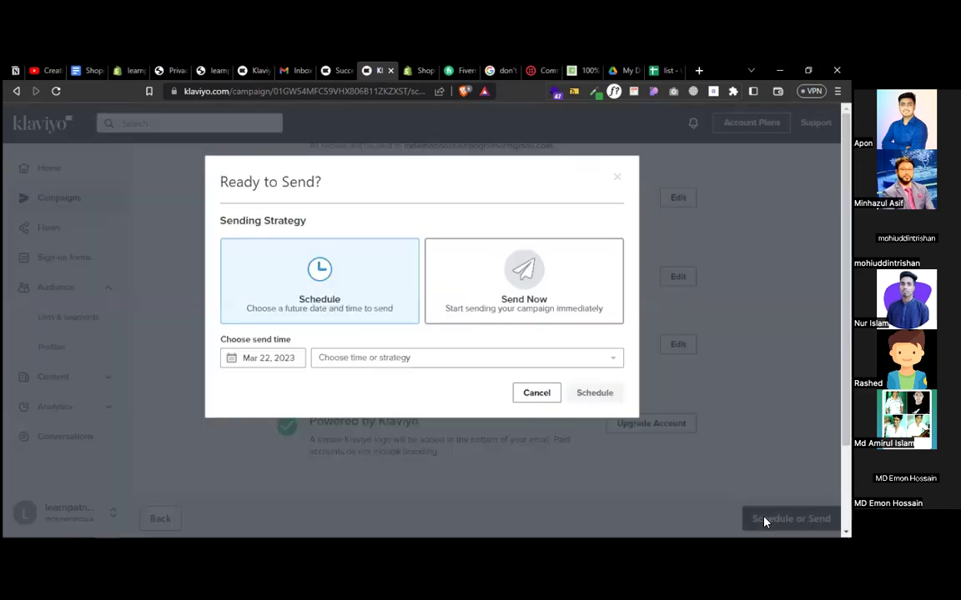
left_click(464, 296)
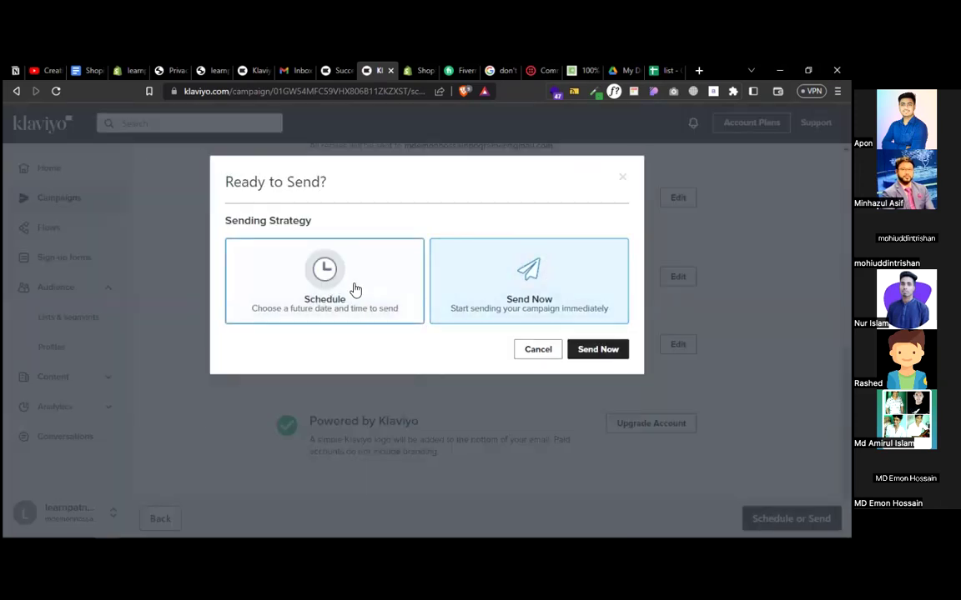
left_click(356, 289)
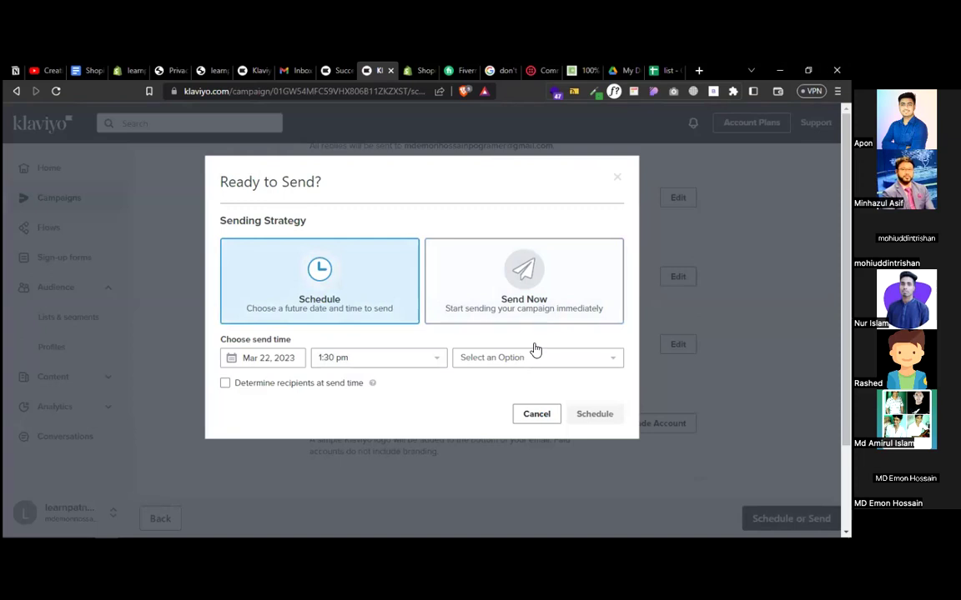
left_click(510, 301)
left_click(587, 353)
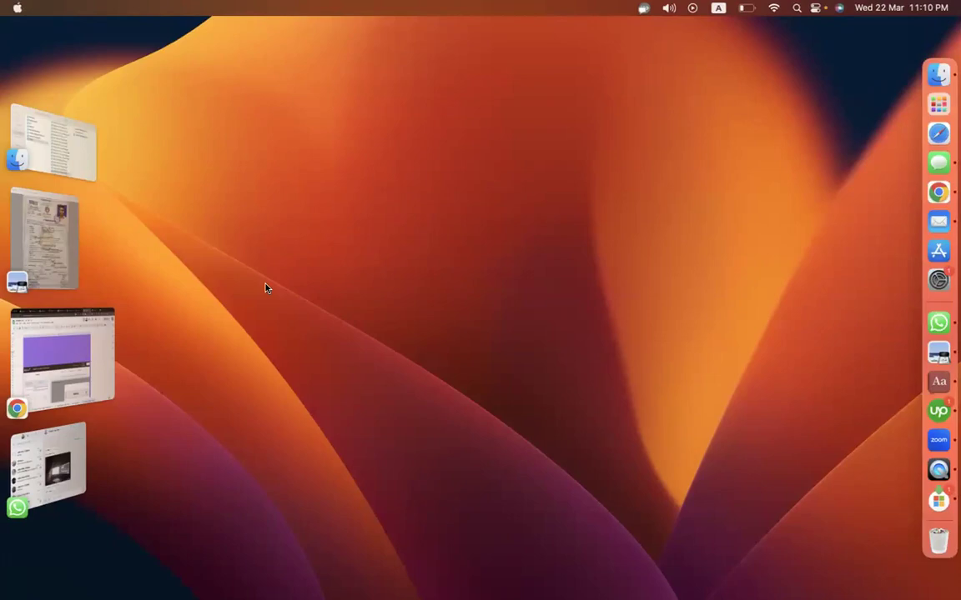
- Return to Chrome and go to the class's Classwork page in Google Classroom
left_click(98, 341)
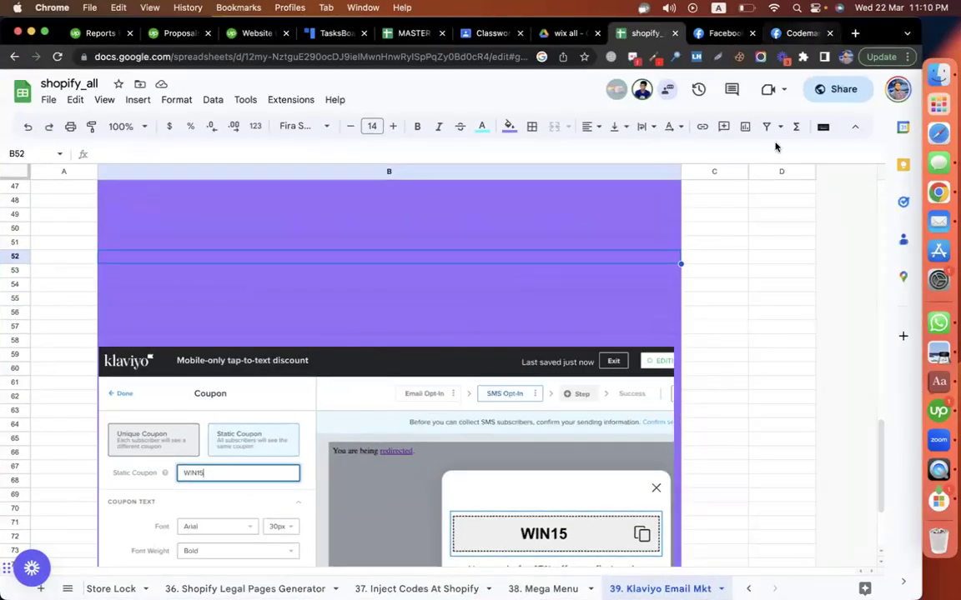
key("Right")
key("Up")
key("Up")
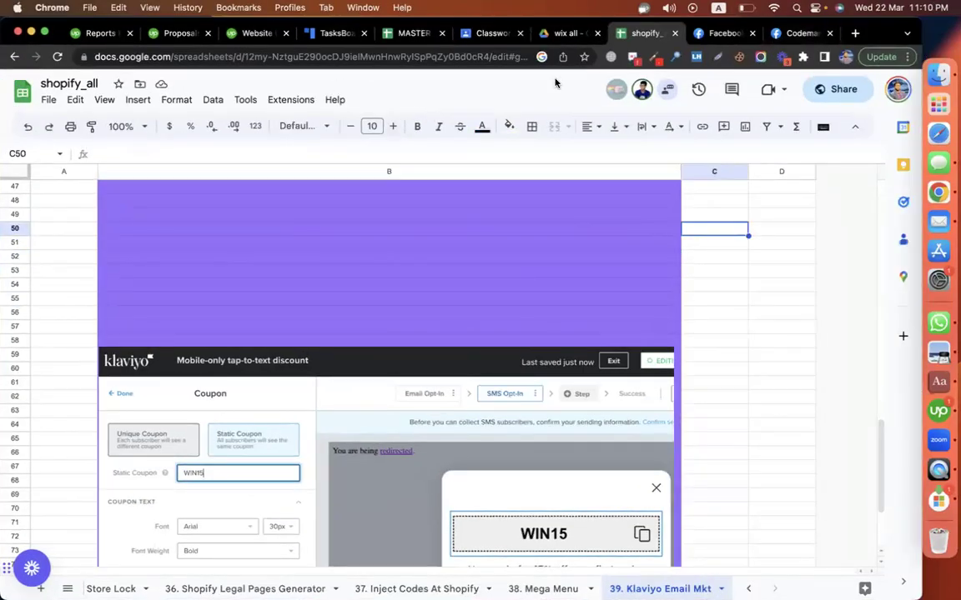
left_click(506, 37)
scroll(167, 150, "up", 5)
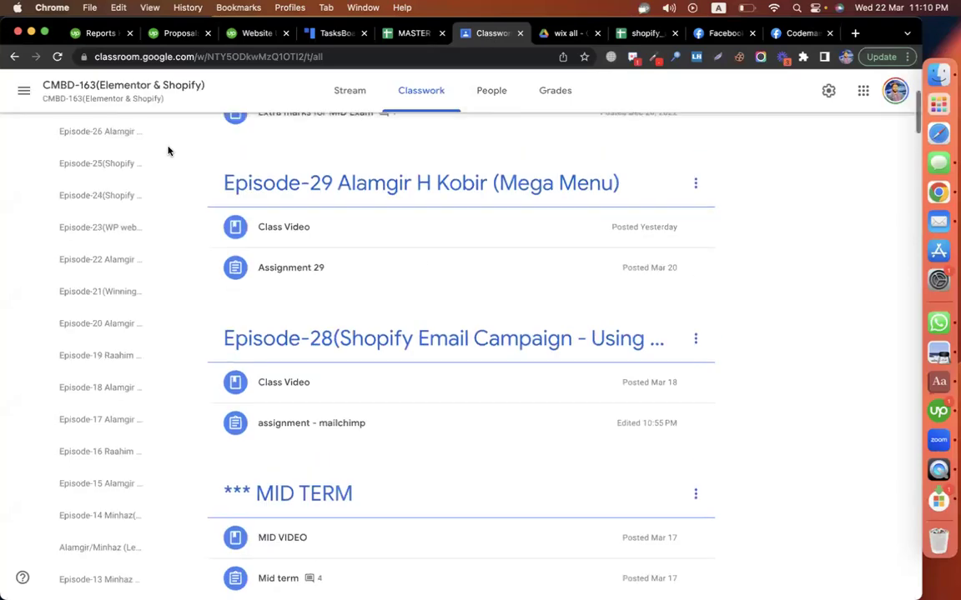
- Create the topic 'Episode-30(Shopify Email Marketing signup form & campaign)'
left_click(223, 139)
left_click(267, 352)
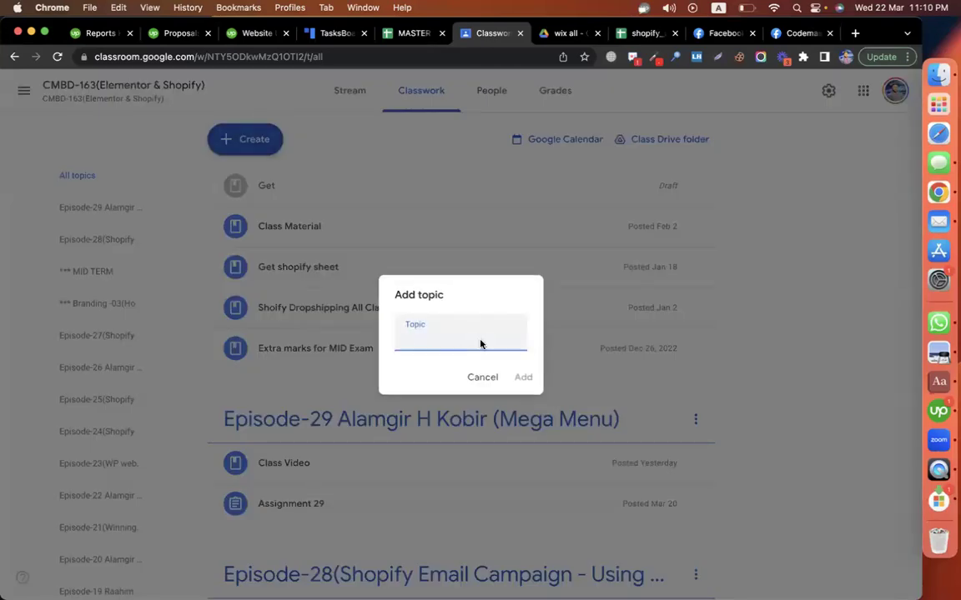
type("Episode-30")
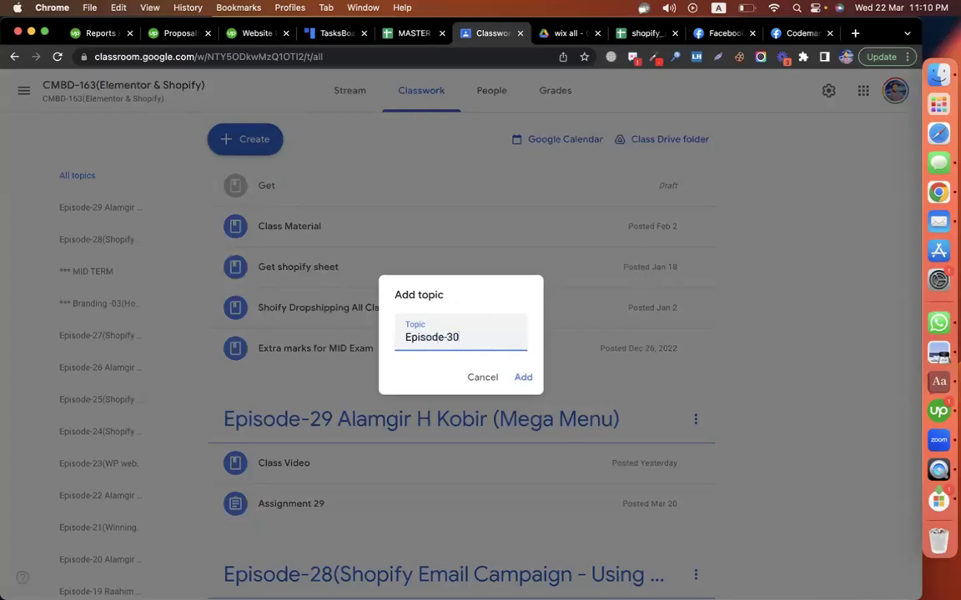
type("(Shopify Email Marketing")
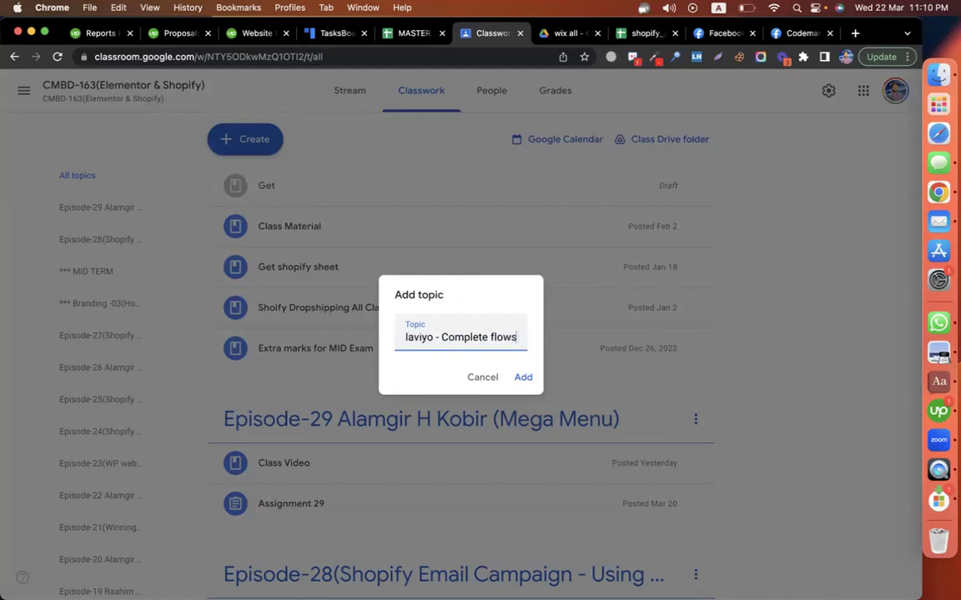
type("signup form &")
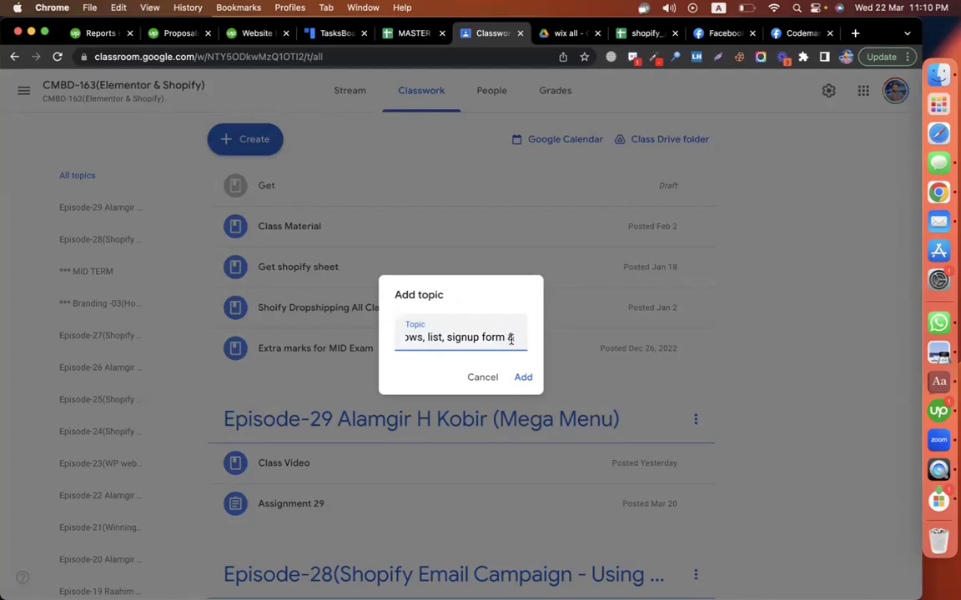
type(" campaign)")
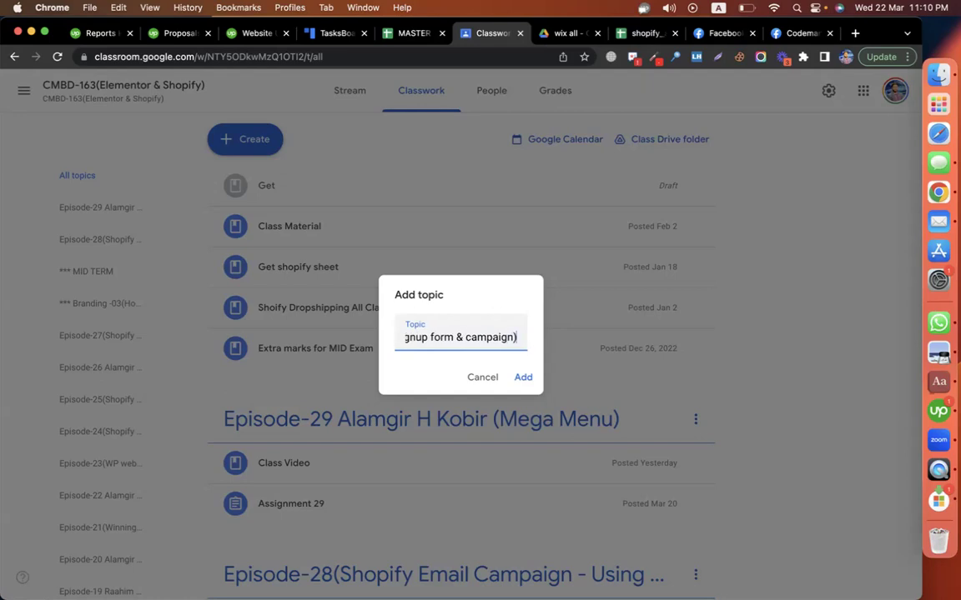
key("Return")
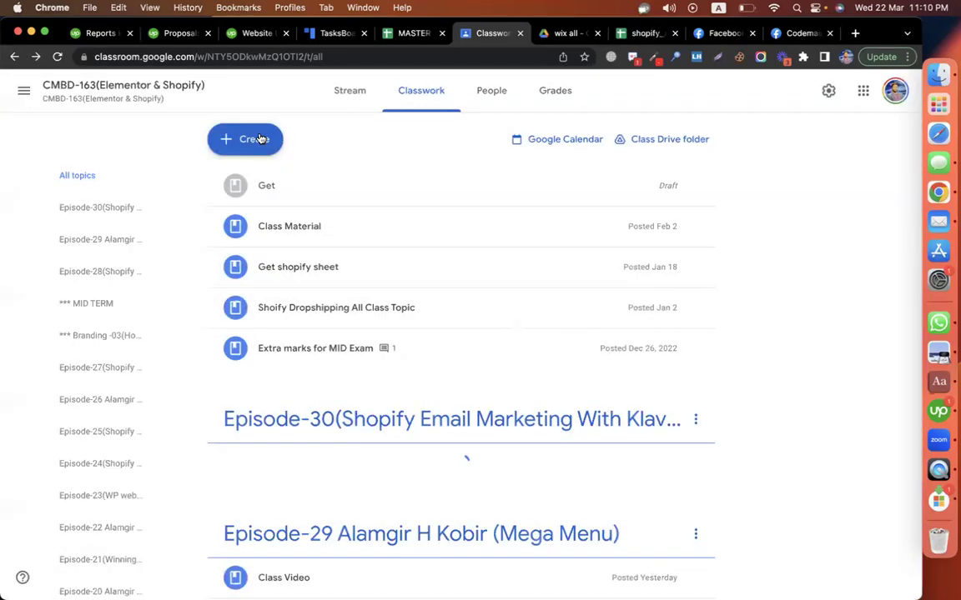
left_click(257, 140)
- Start an assignment titled 'assignment - klaviyo' with instructions beginning '1. create a campaign with'
left_click(279, 183)
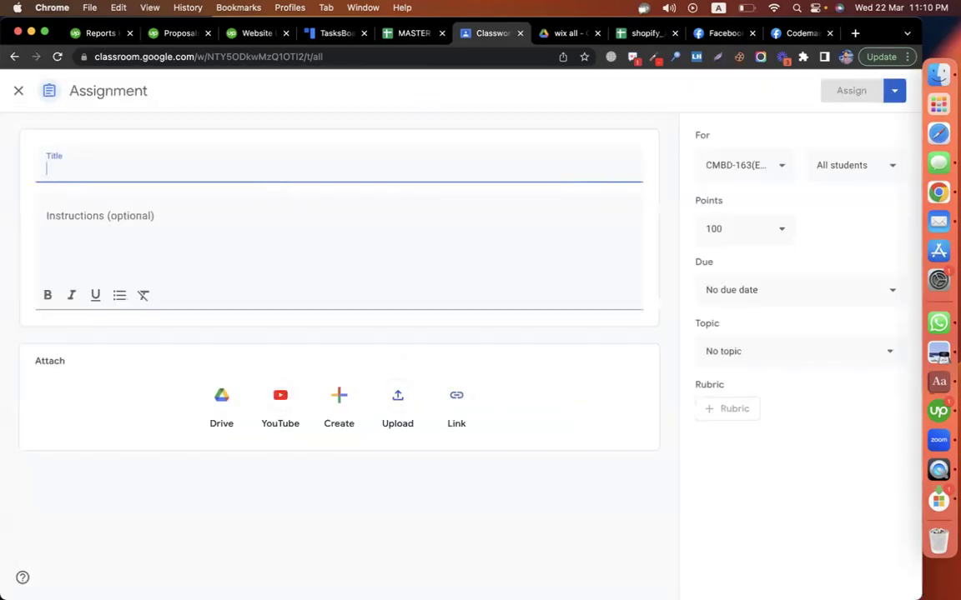
type("assignment ")
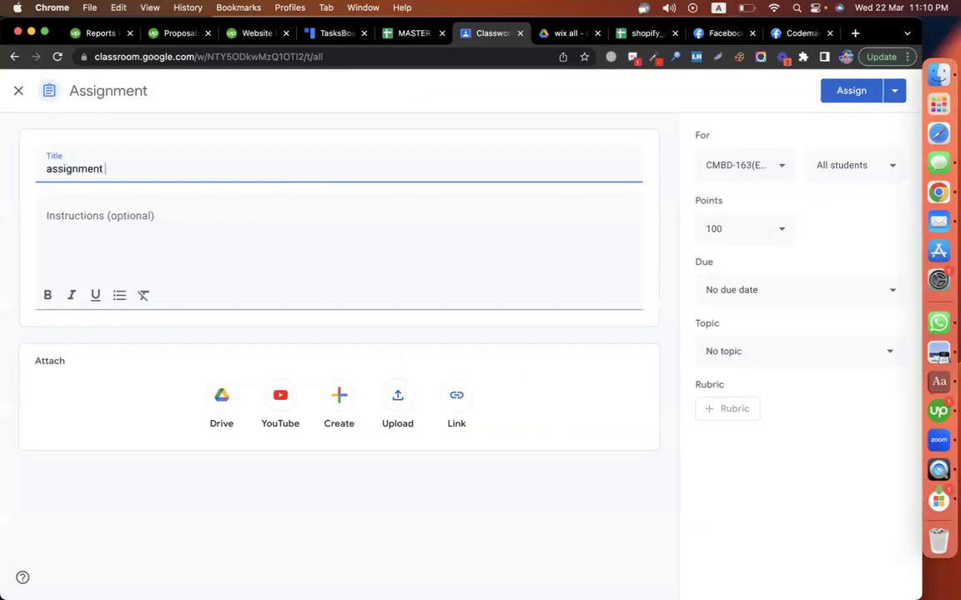
type("- klaviyo")
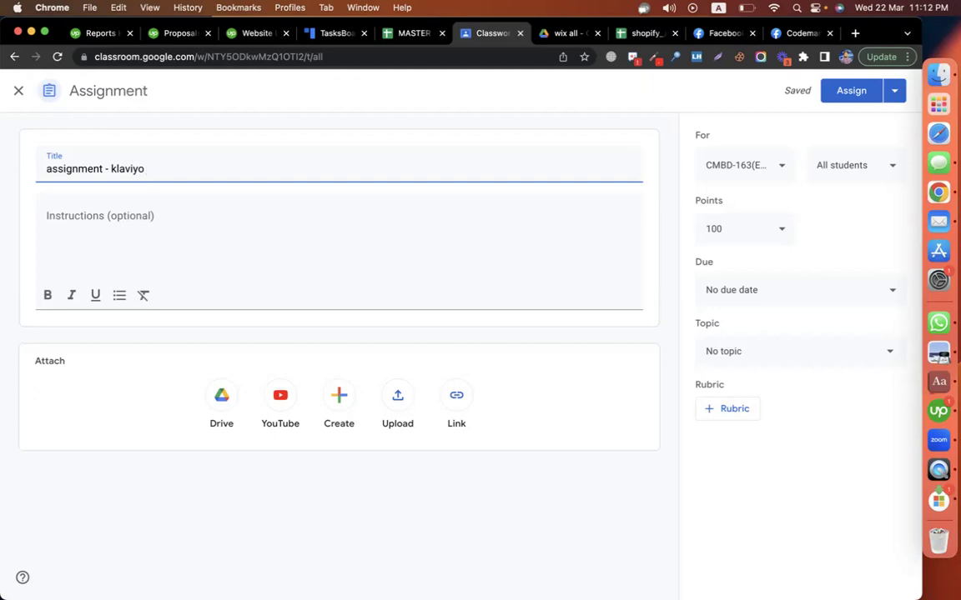
left_click(176, 247)
type("1.")
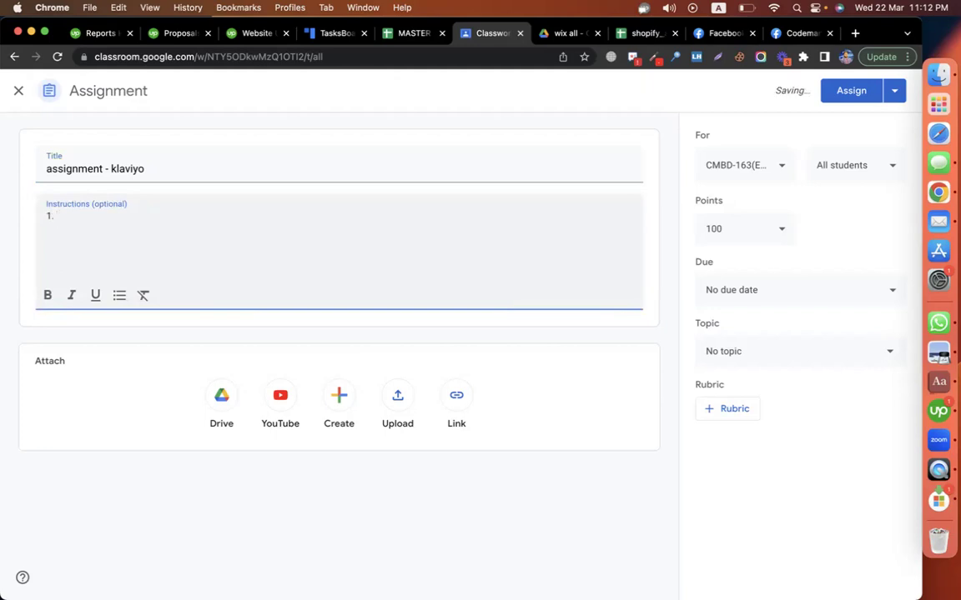
type(" create a campaign with")
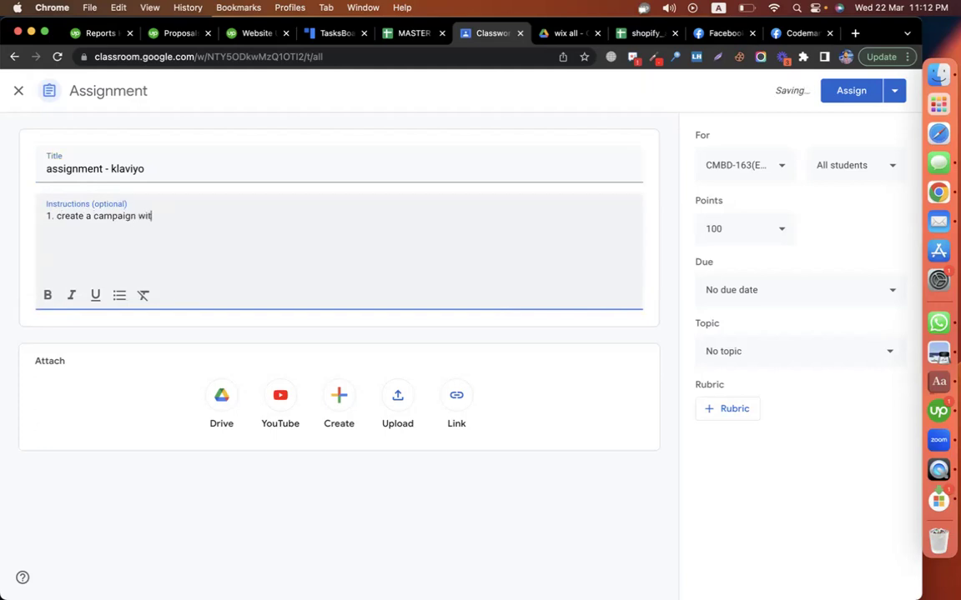
- Open a new browser tab and autocomplete the codemanbd.com address
left_click(854, 32)
type("co")
key("Right")
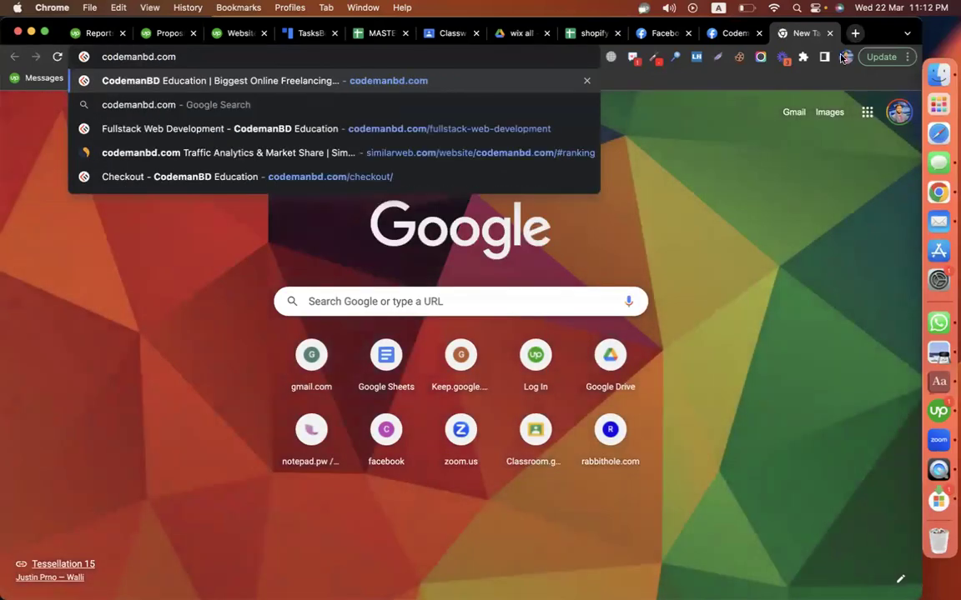
- Copy the codemanbd.com Full Stack Web Development page URL into the assignment instructions
left_click(559, 130)
left_click(301, 56)
key("super+c")
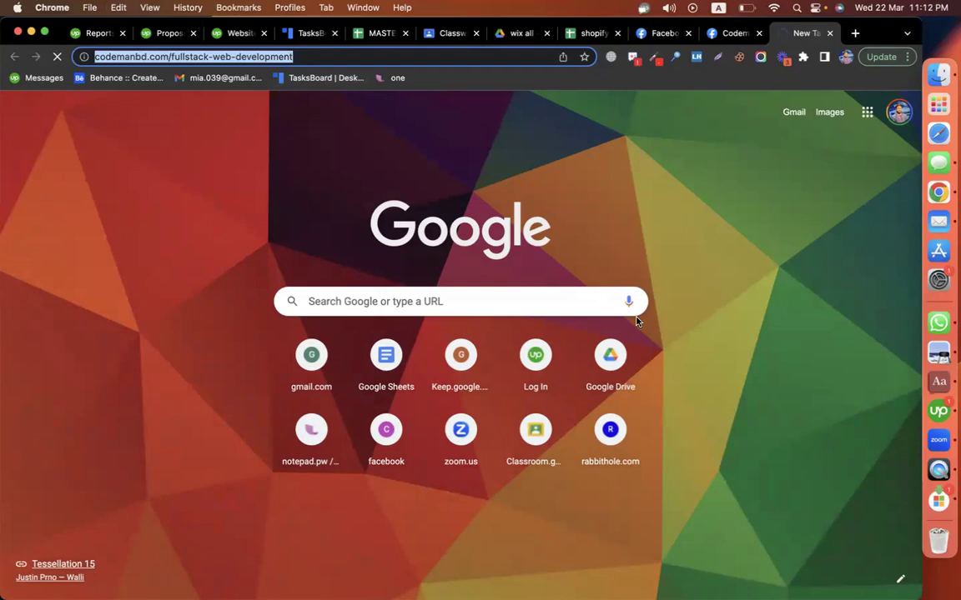
scroll(771, 301, "down", 15)
scroll(771, 300, "up", 15)
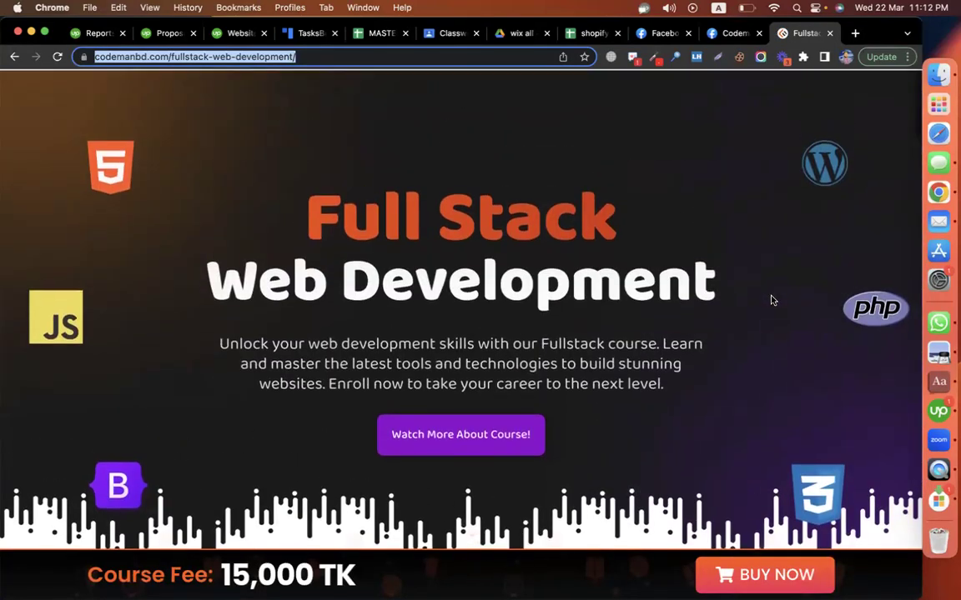
scroll(771, 300, "down", 15)
scroll(772, 300, "down", 10)
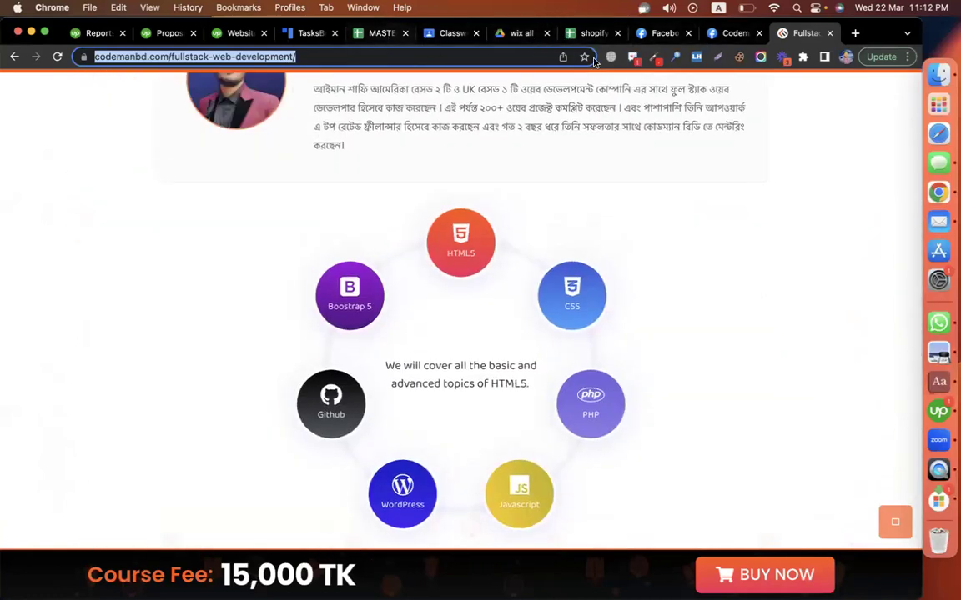
scroll(641, 131, "up", 6)
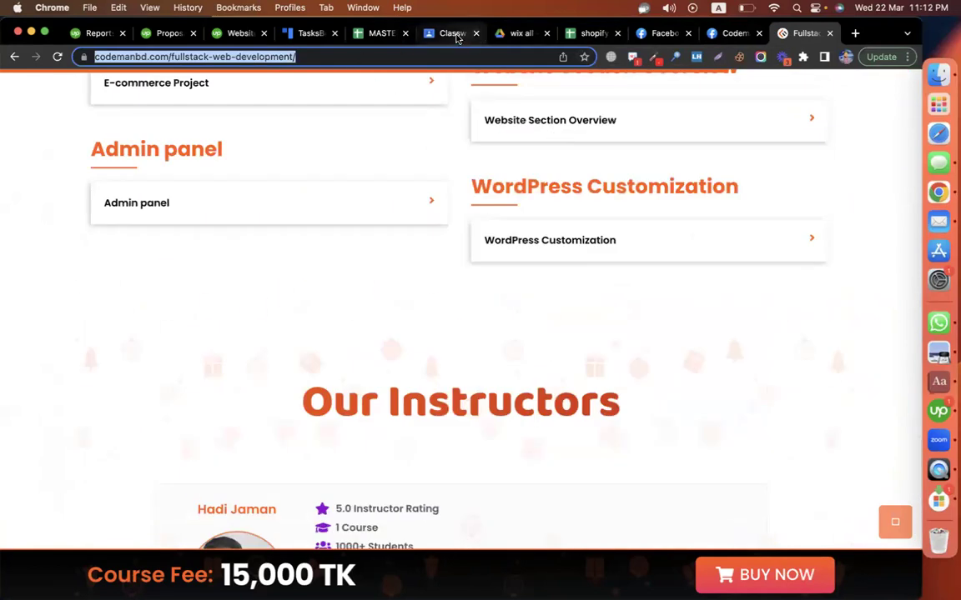
left_click(451, 34)
key("super+v")
- Add a bracketed 'send them to' list of three recipient e-mail addresses under task 1
key("Return")
type("(sen")
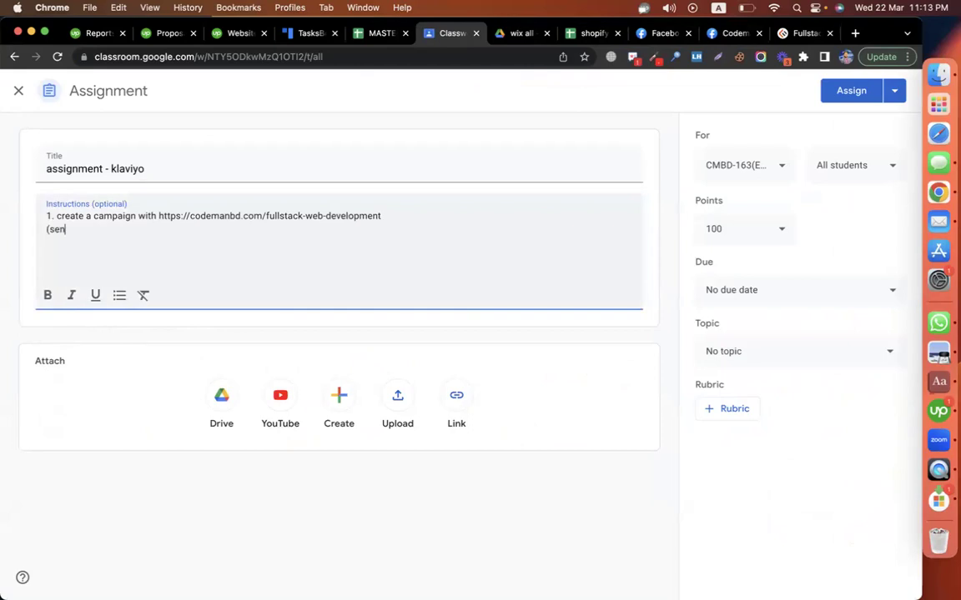
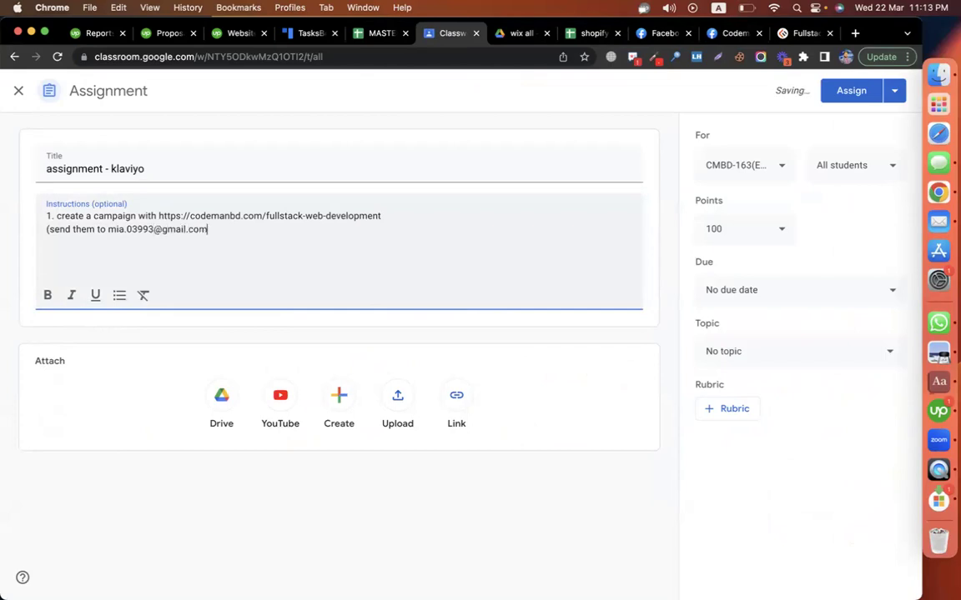
left_click(107, 230, "shift")
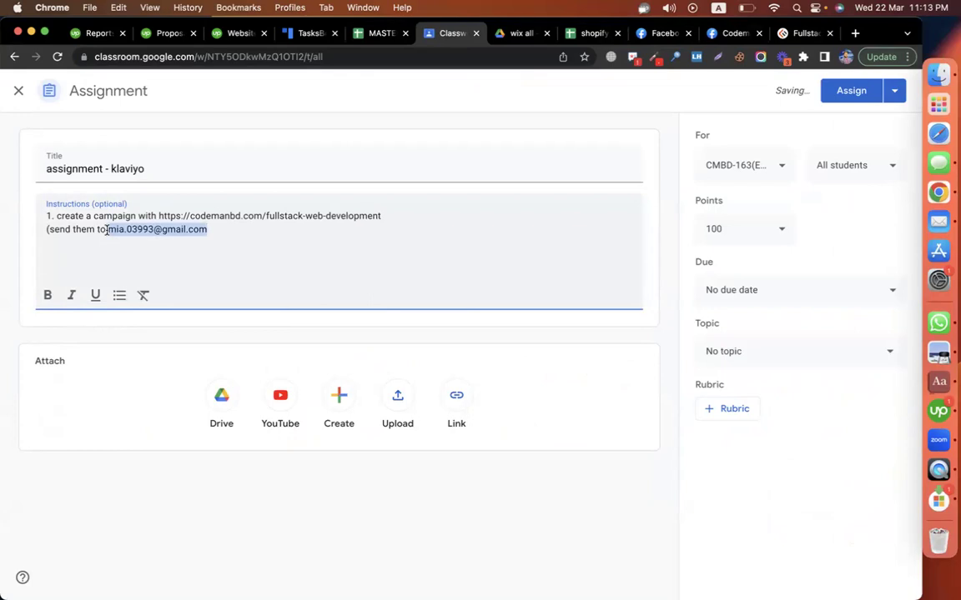
key("ctrl+c")
key("Right")
type(",")
key("ctrl+v")
left_click(252, 229)
key("BackSpace")
key("BackSpace")
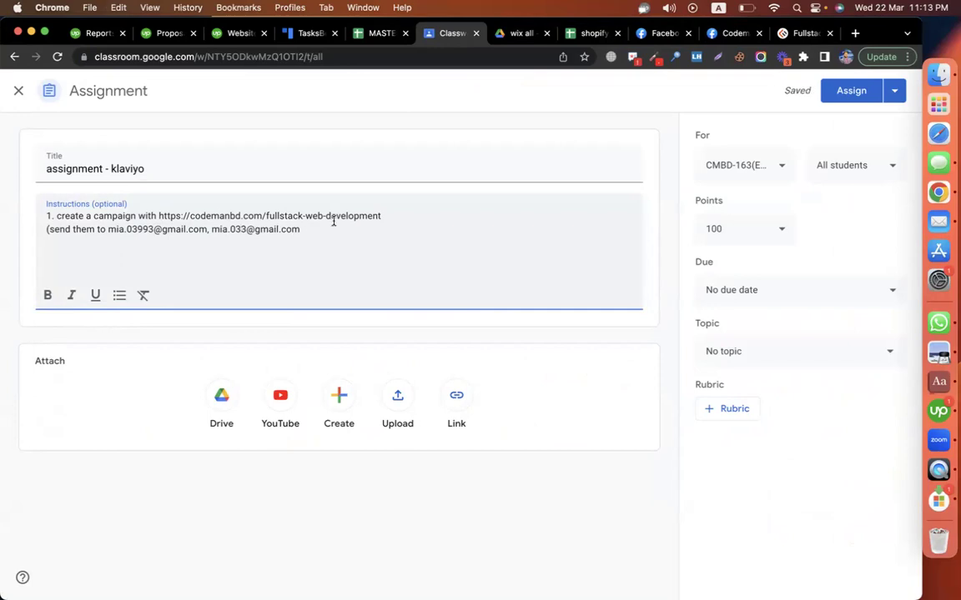
left_click(299, 230)
type(",")
key("cmd+v")
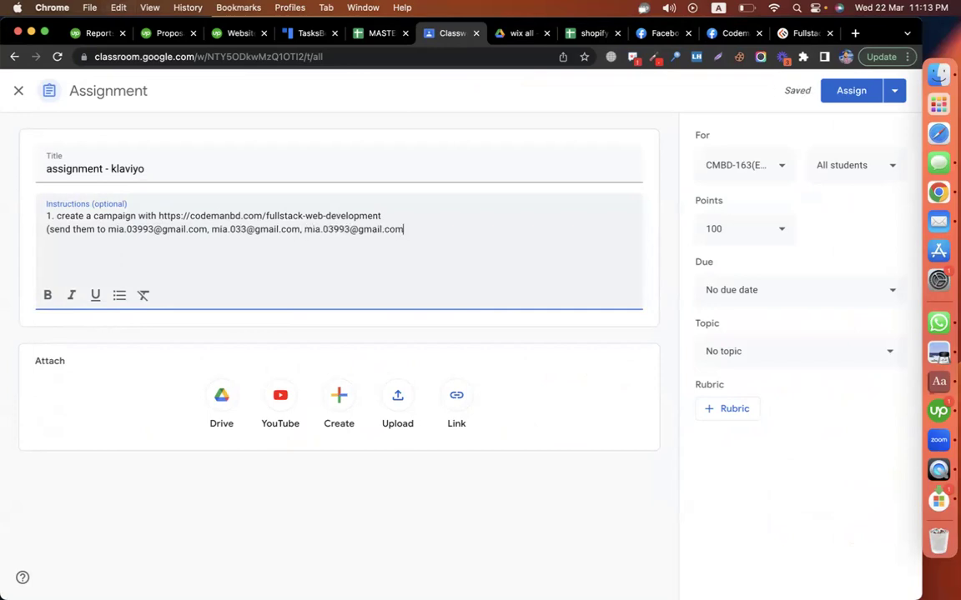
left_click(348, 230)
type("78")
left_click(429, 230)
type(")")
- Append '> snap' after the recipient list
left_click_drag(414, 238, 30, 236)
left_click(127, 230)
left_click(469, 231)
key("Return")
key("BackSpace")
type("> snap")
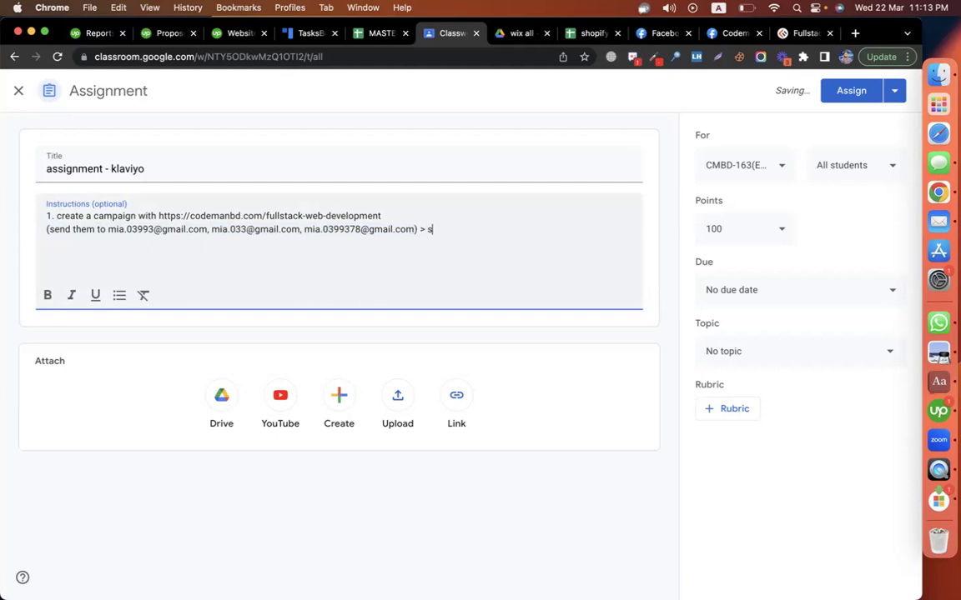
- Add task '2. connect with shopify > sign up form > welcome mail'
key("Return")
type("2. shopify")
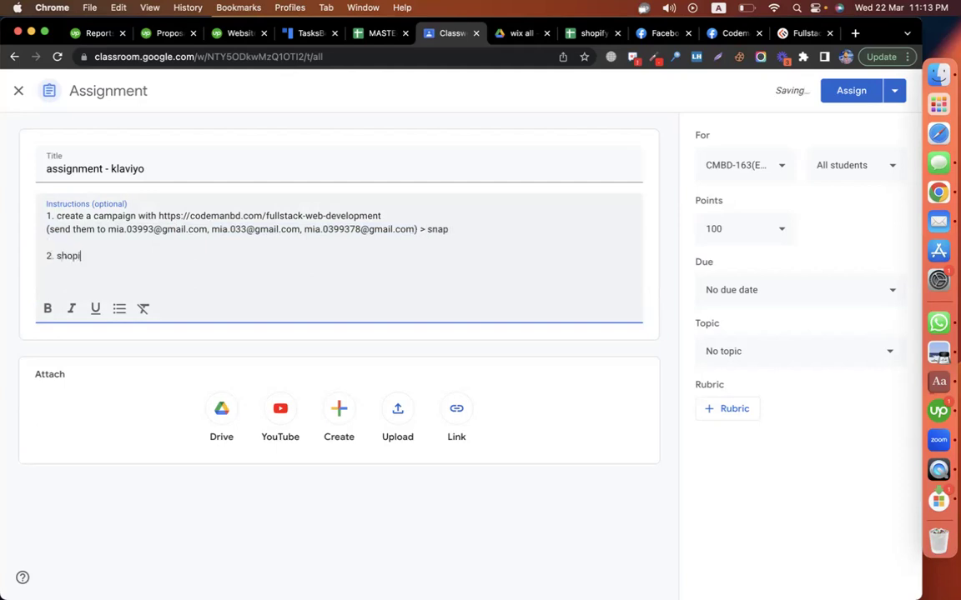
key("BackSpace")
key("Left")
key("Left")
key("Left")
key("Left")
key("Left")
key("Left")
key("Left")
type("connect with")
left_click(257, 259)
type("> sign up form >")
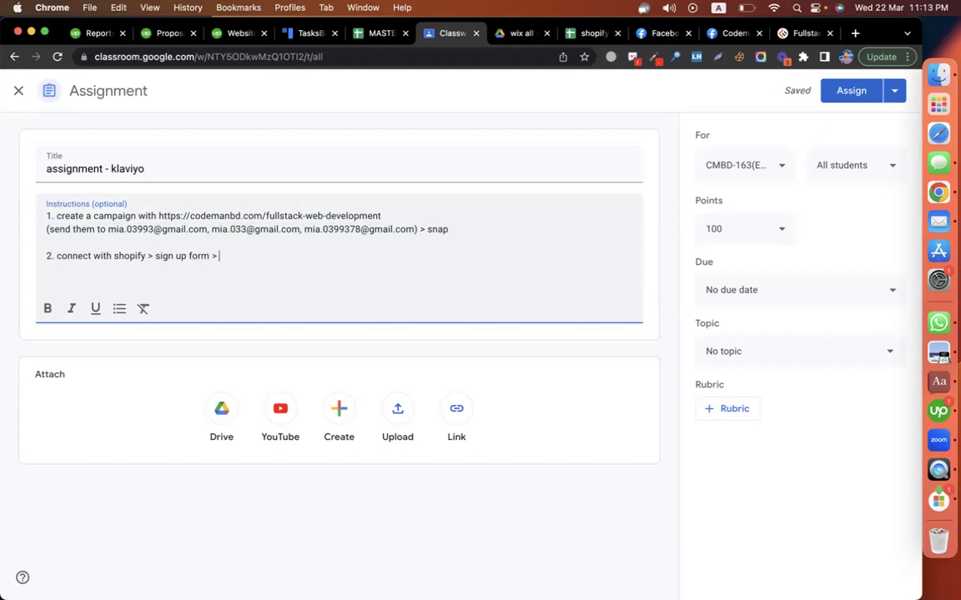
type("welcome mail")
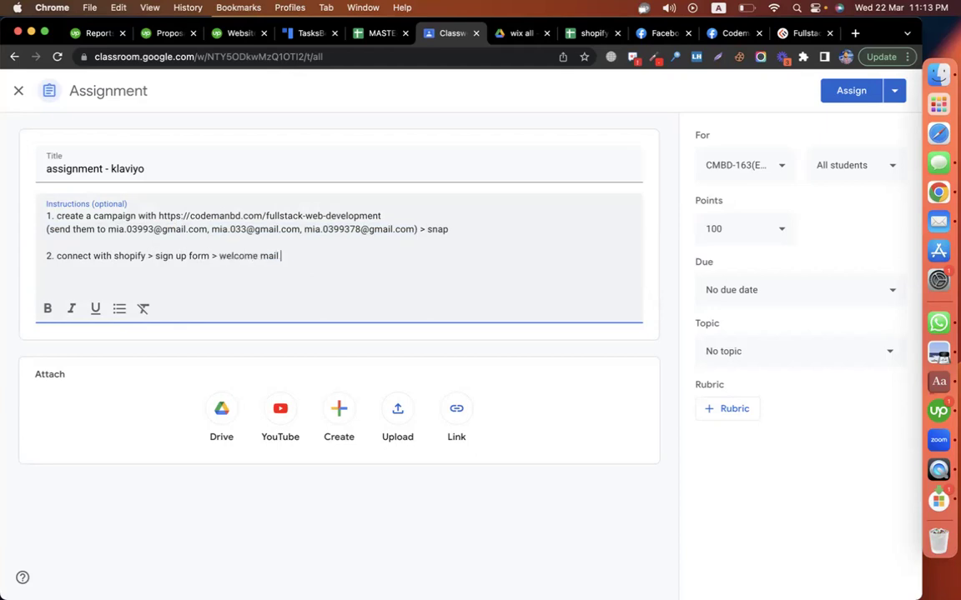
key("Return")
- Add tasks '3. customer buy > thank you mail > immediately' and '4. abandoned cart email configure > 1 email (2 hrs)'
type("3. ")
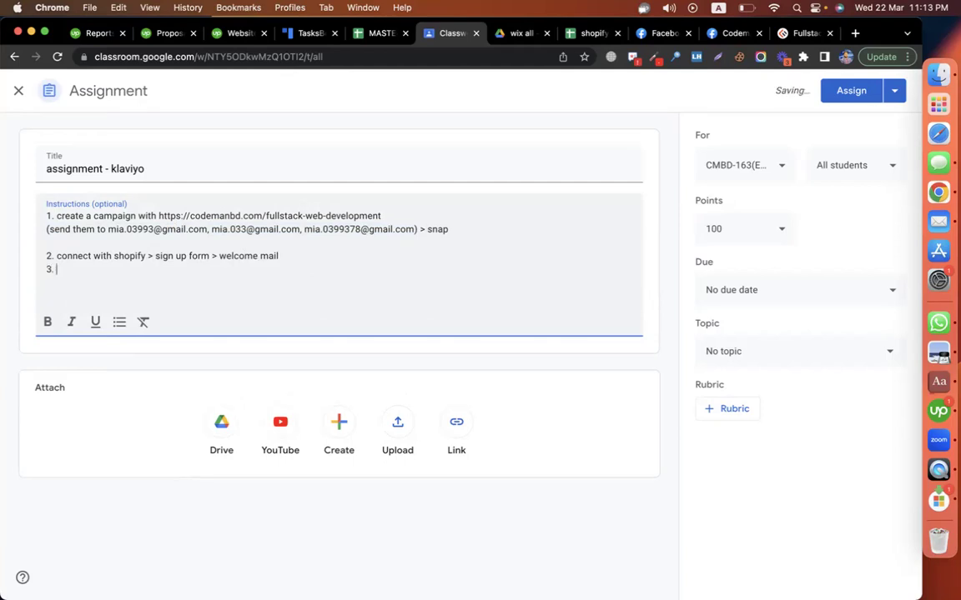
type("customer b")
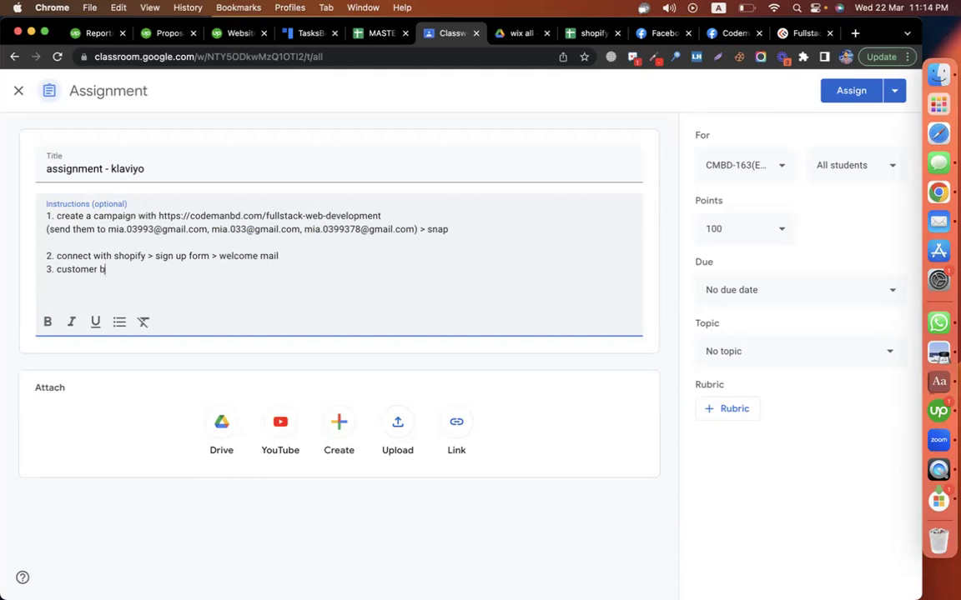
type("uy > thank you mail ")
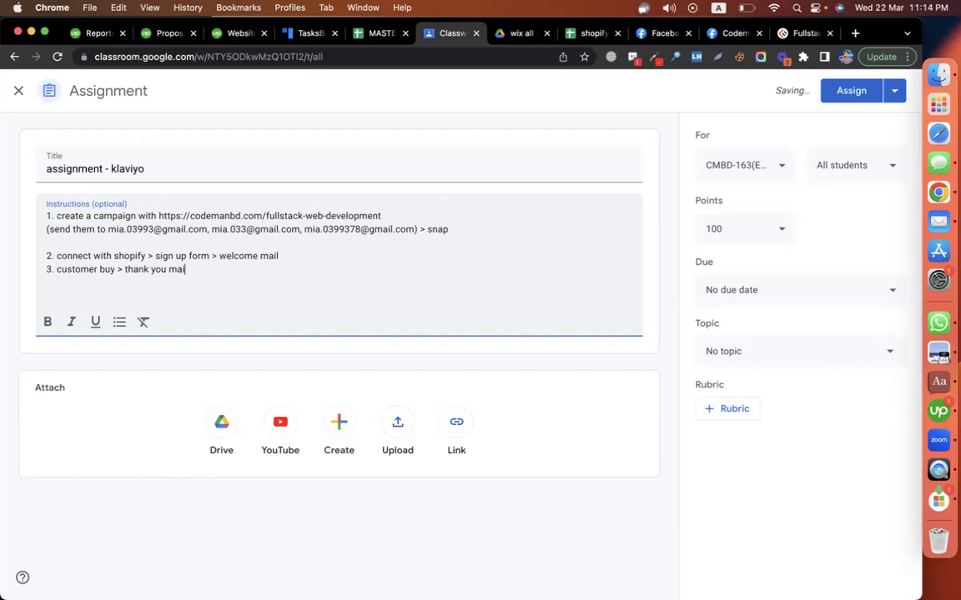
type("> immediate")
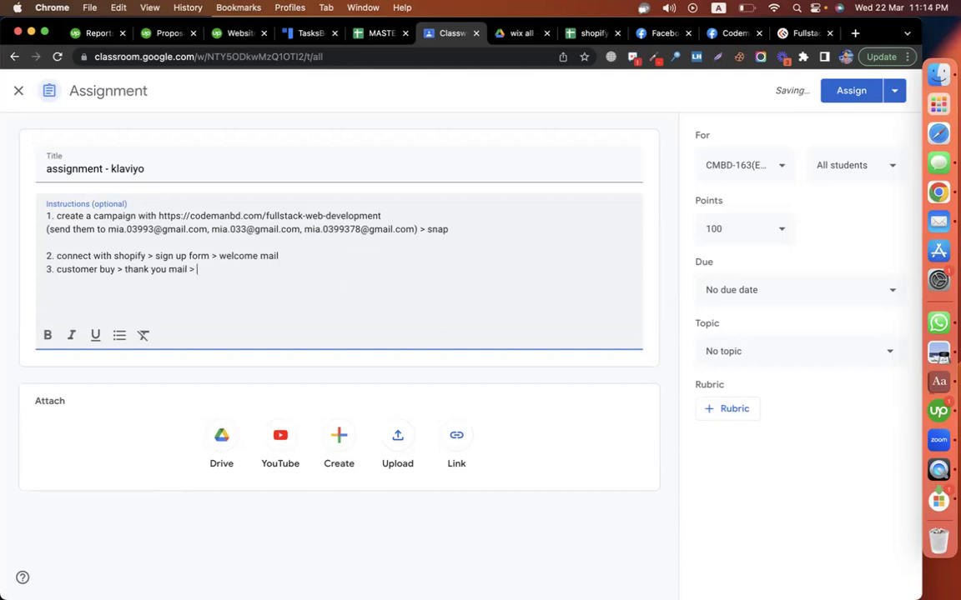
type("ly")
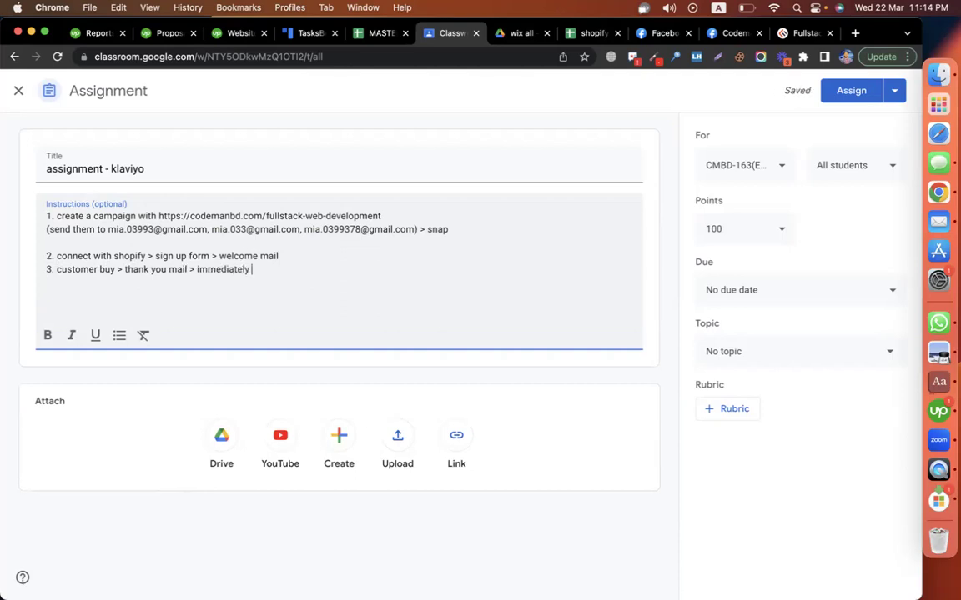
key("Return")
type("4. abandoned ca")
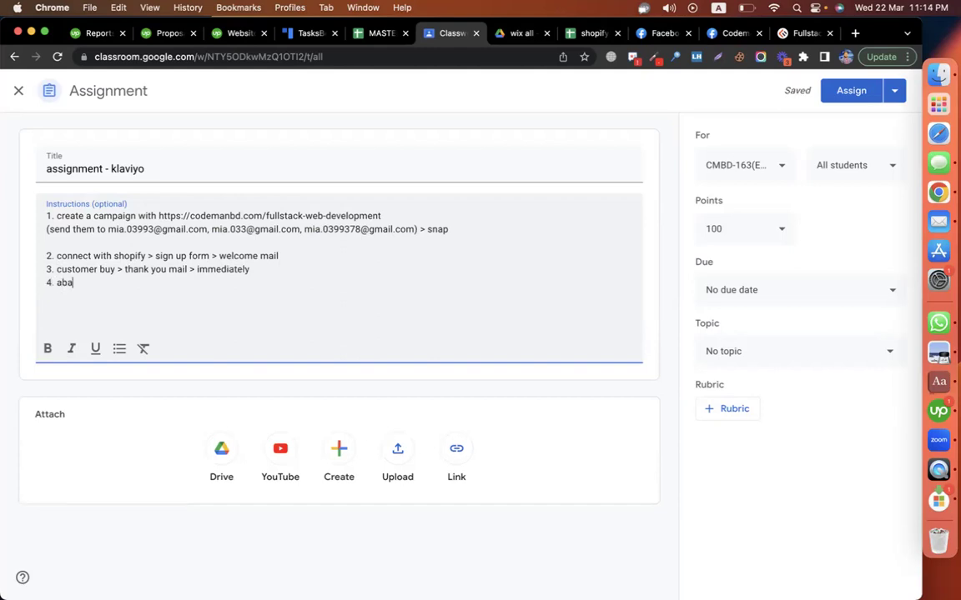
type("rt email confir")
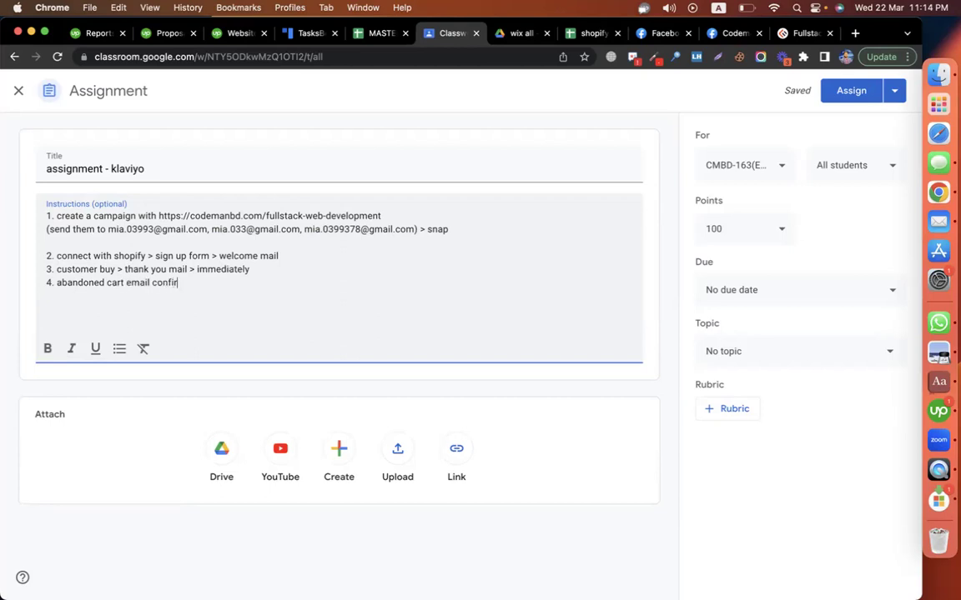
key("BackSpace")
type("gure")
type("> 1 email (2 hrs")
- End tasks 2, 3 and 4 with '> snap'
left_click_drag(75, 215, 55, 215)
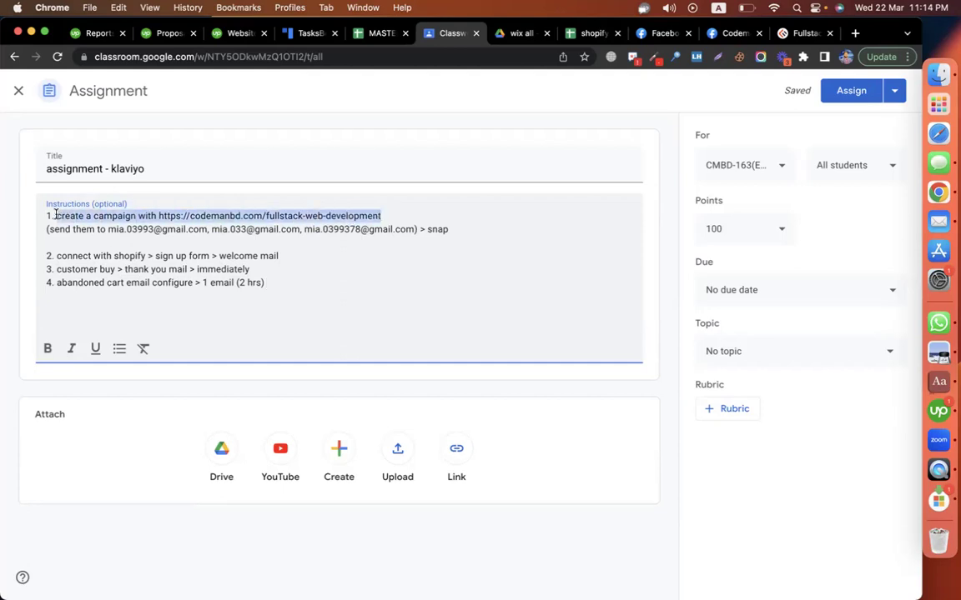
left_click(400, 212)
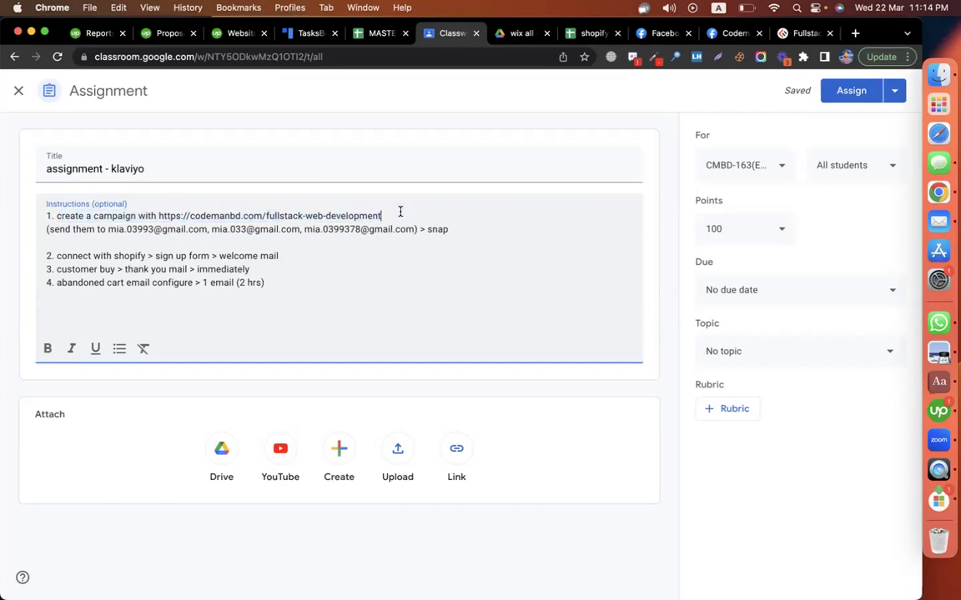
left_click(456, 229)
left_click(320, 254)
type("> snap")
left_click(275, 271)
type("> snap")
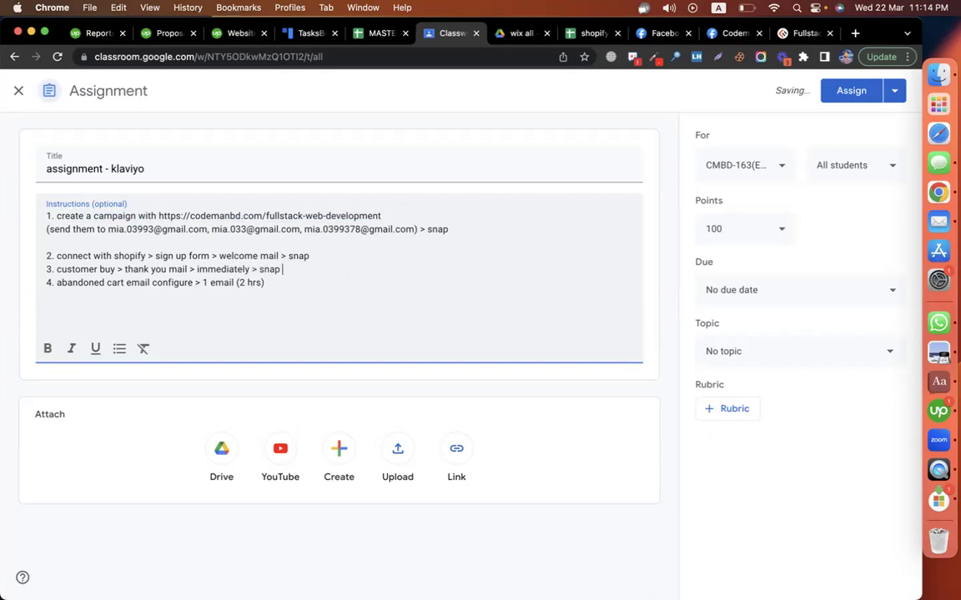
key("BackSpace")
type("snap")
- File the assignment under the Episode-30 topic and assign it
left_click(783, 350)
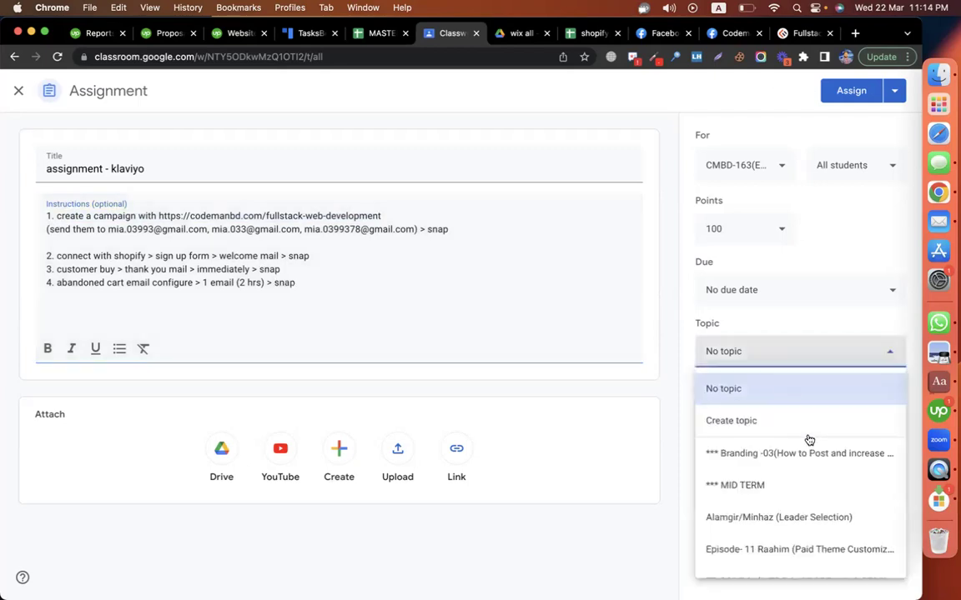
scroll(808, 440, "down", 10)
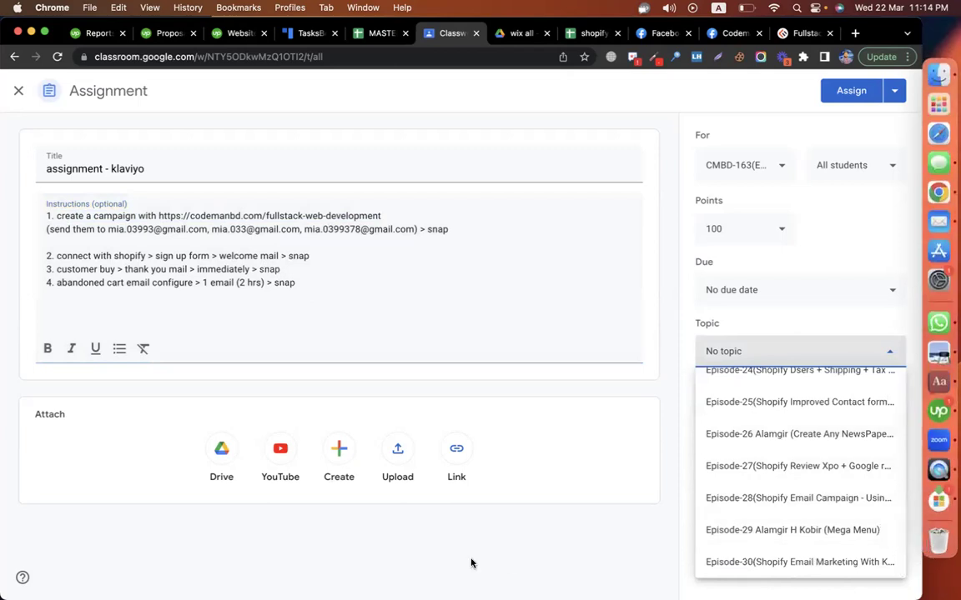
left_click(830, 561)
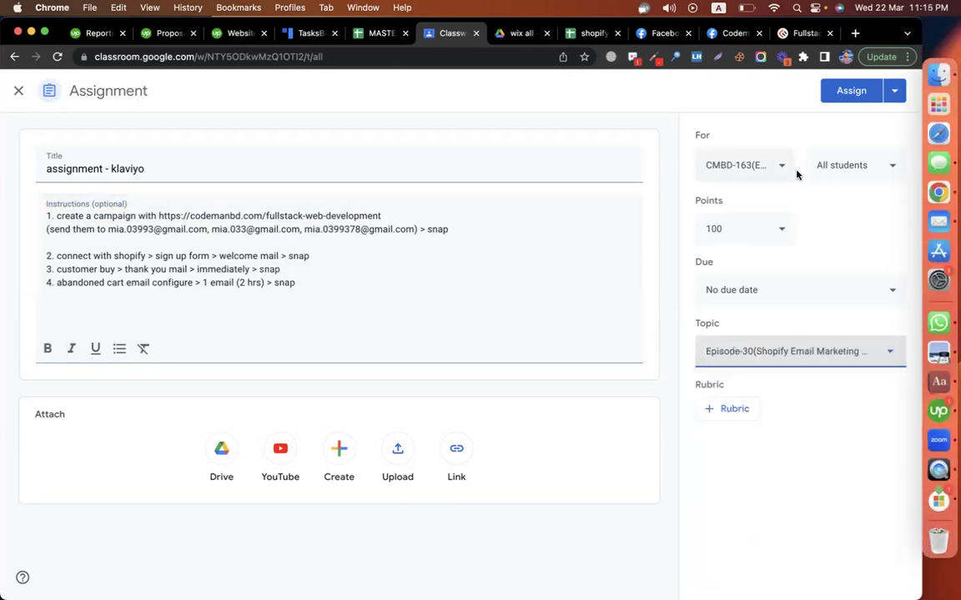
left_click(845, 94)
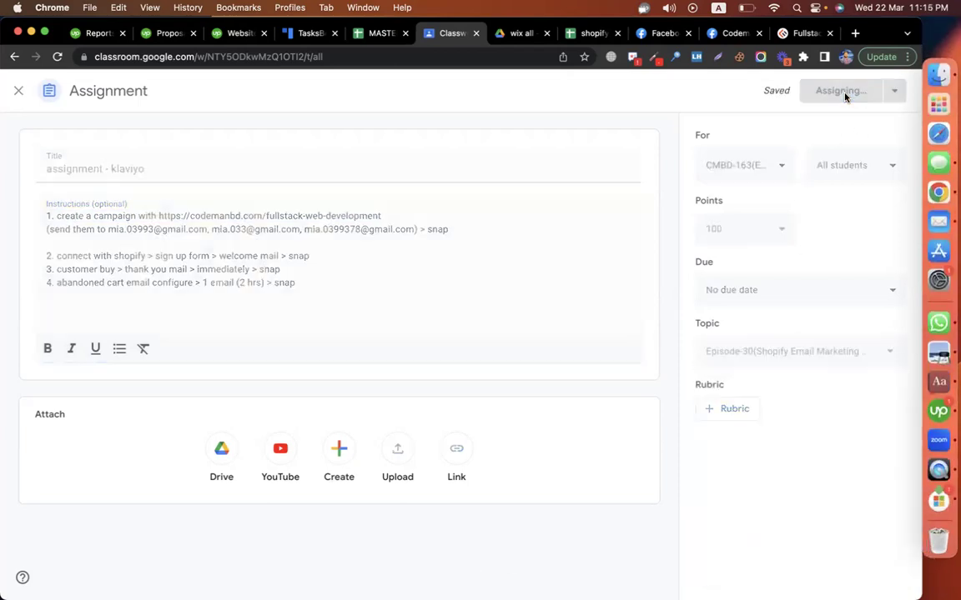